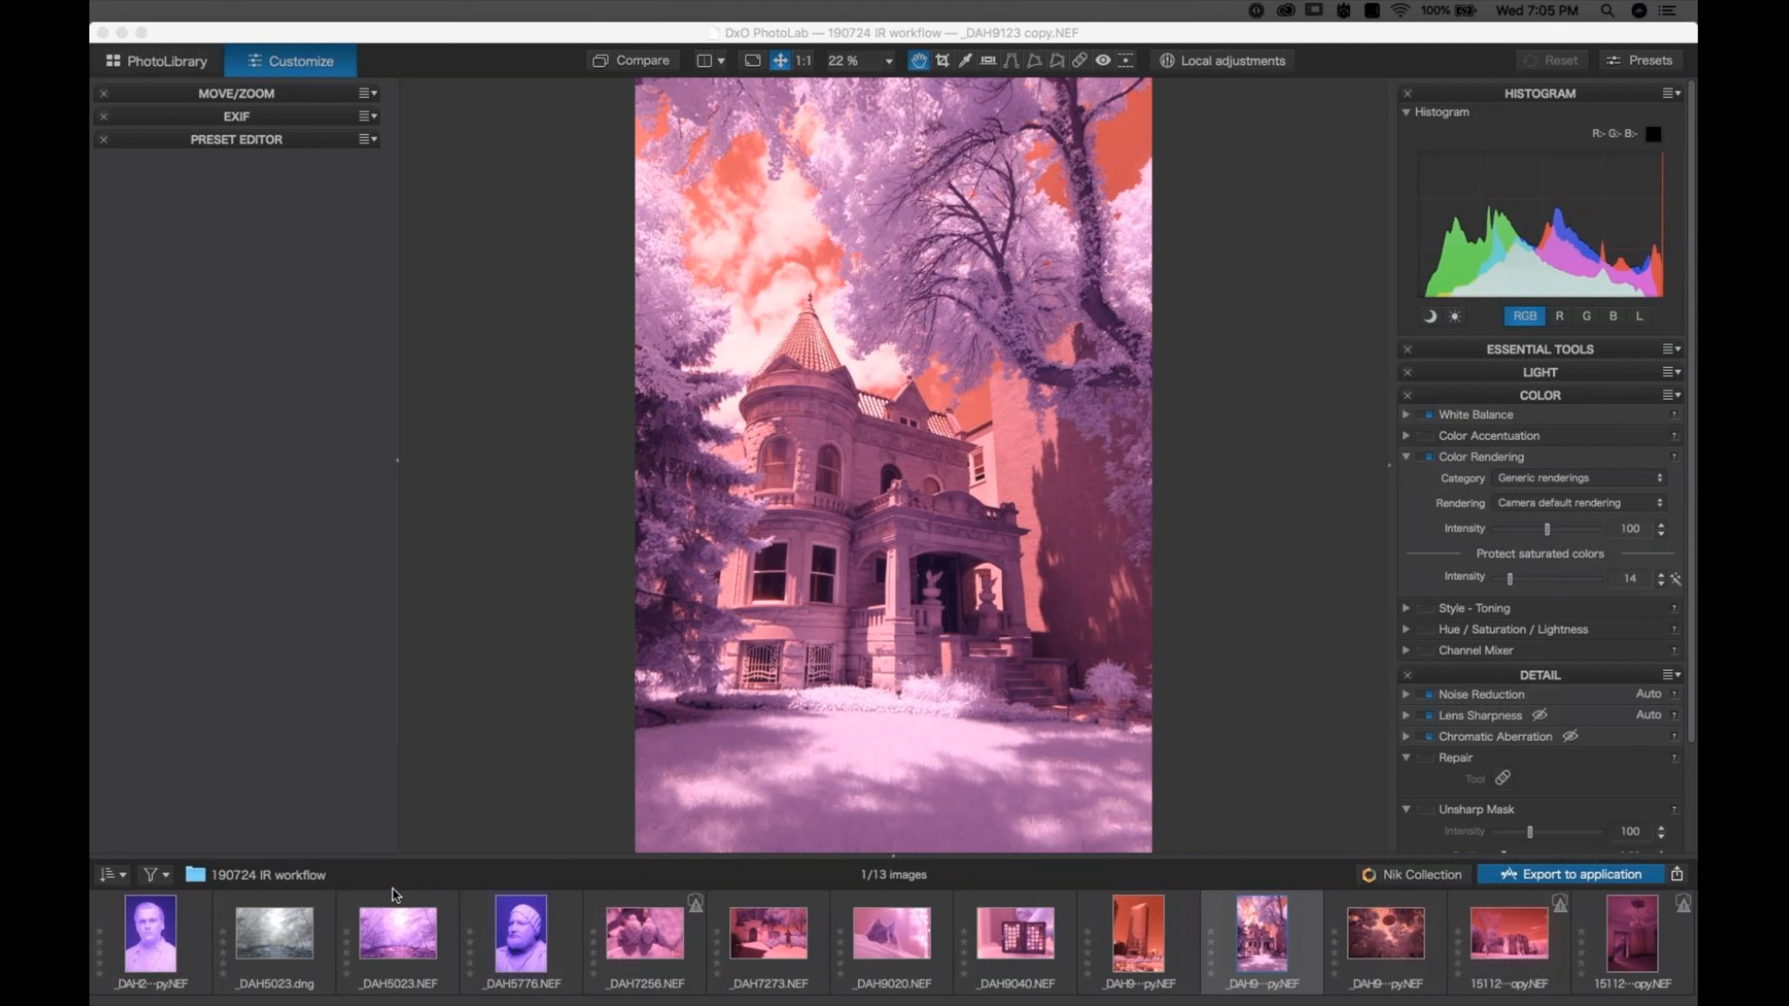
# View the infrared portraits _DAH5776.NEF and _DAH2648 copy.NEF to compare their unprocessed colors
pyautogui.click(509, 938)
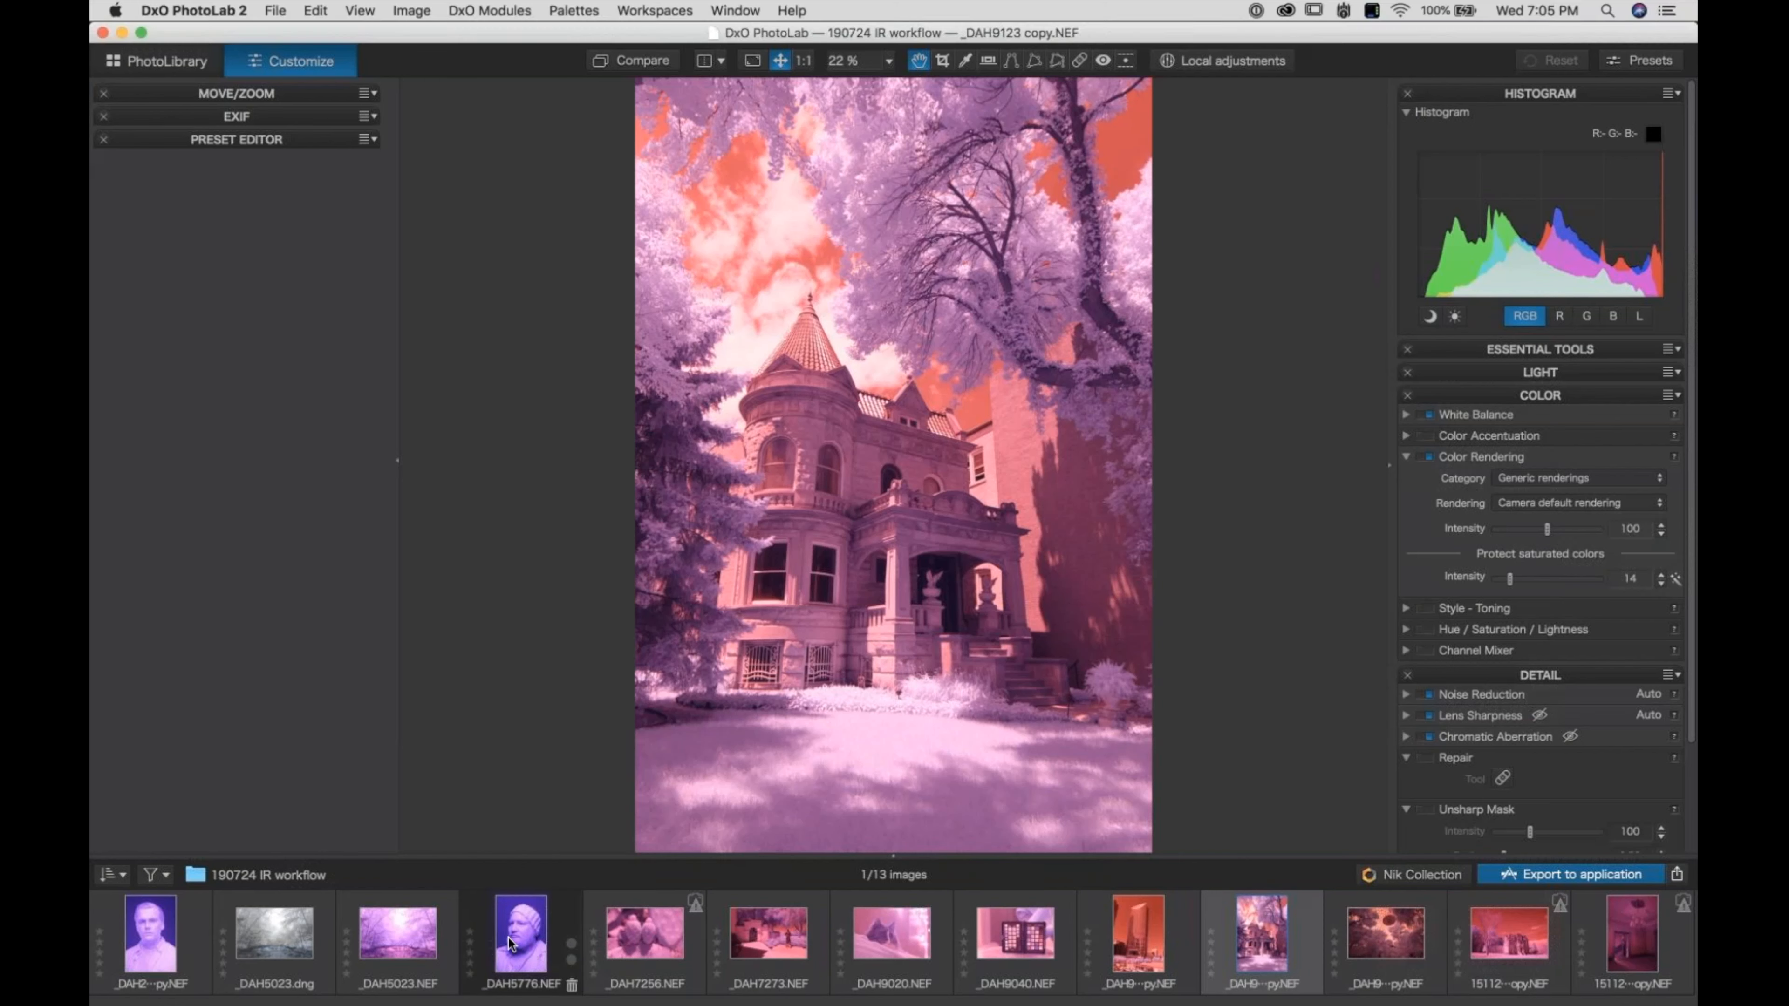
pyautogui.click(519, 943)
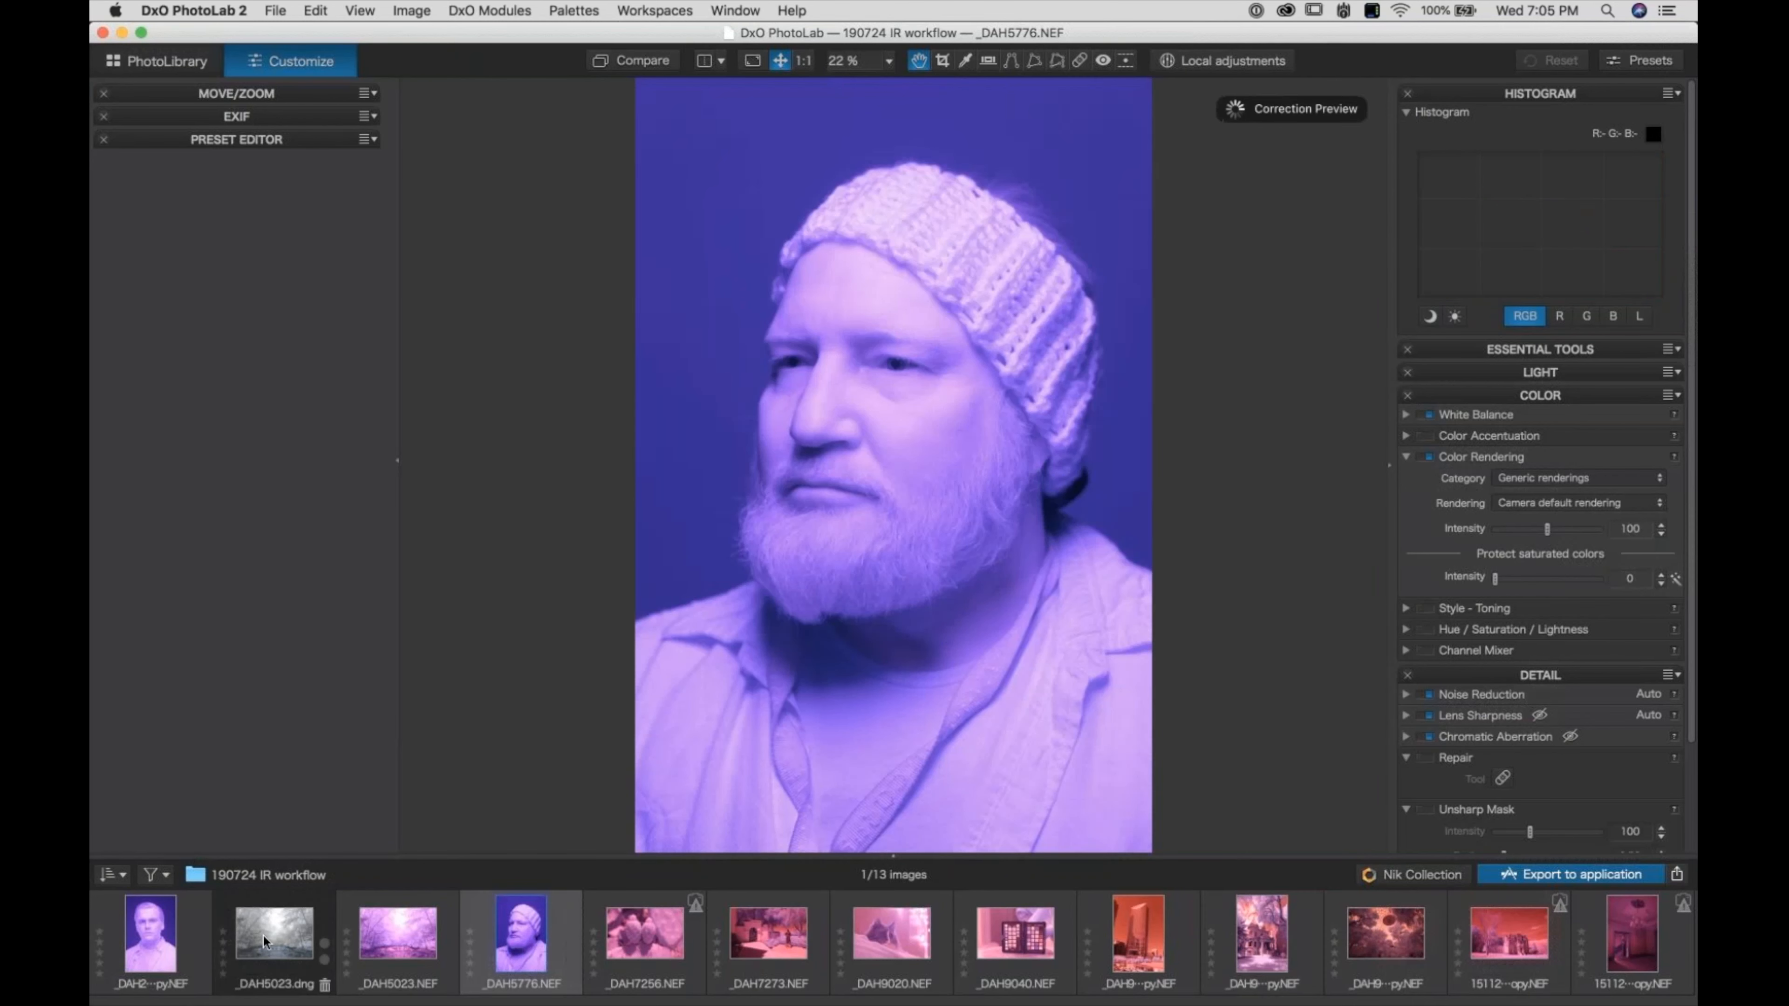
pyautogui.click(141, 936)
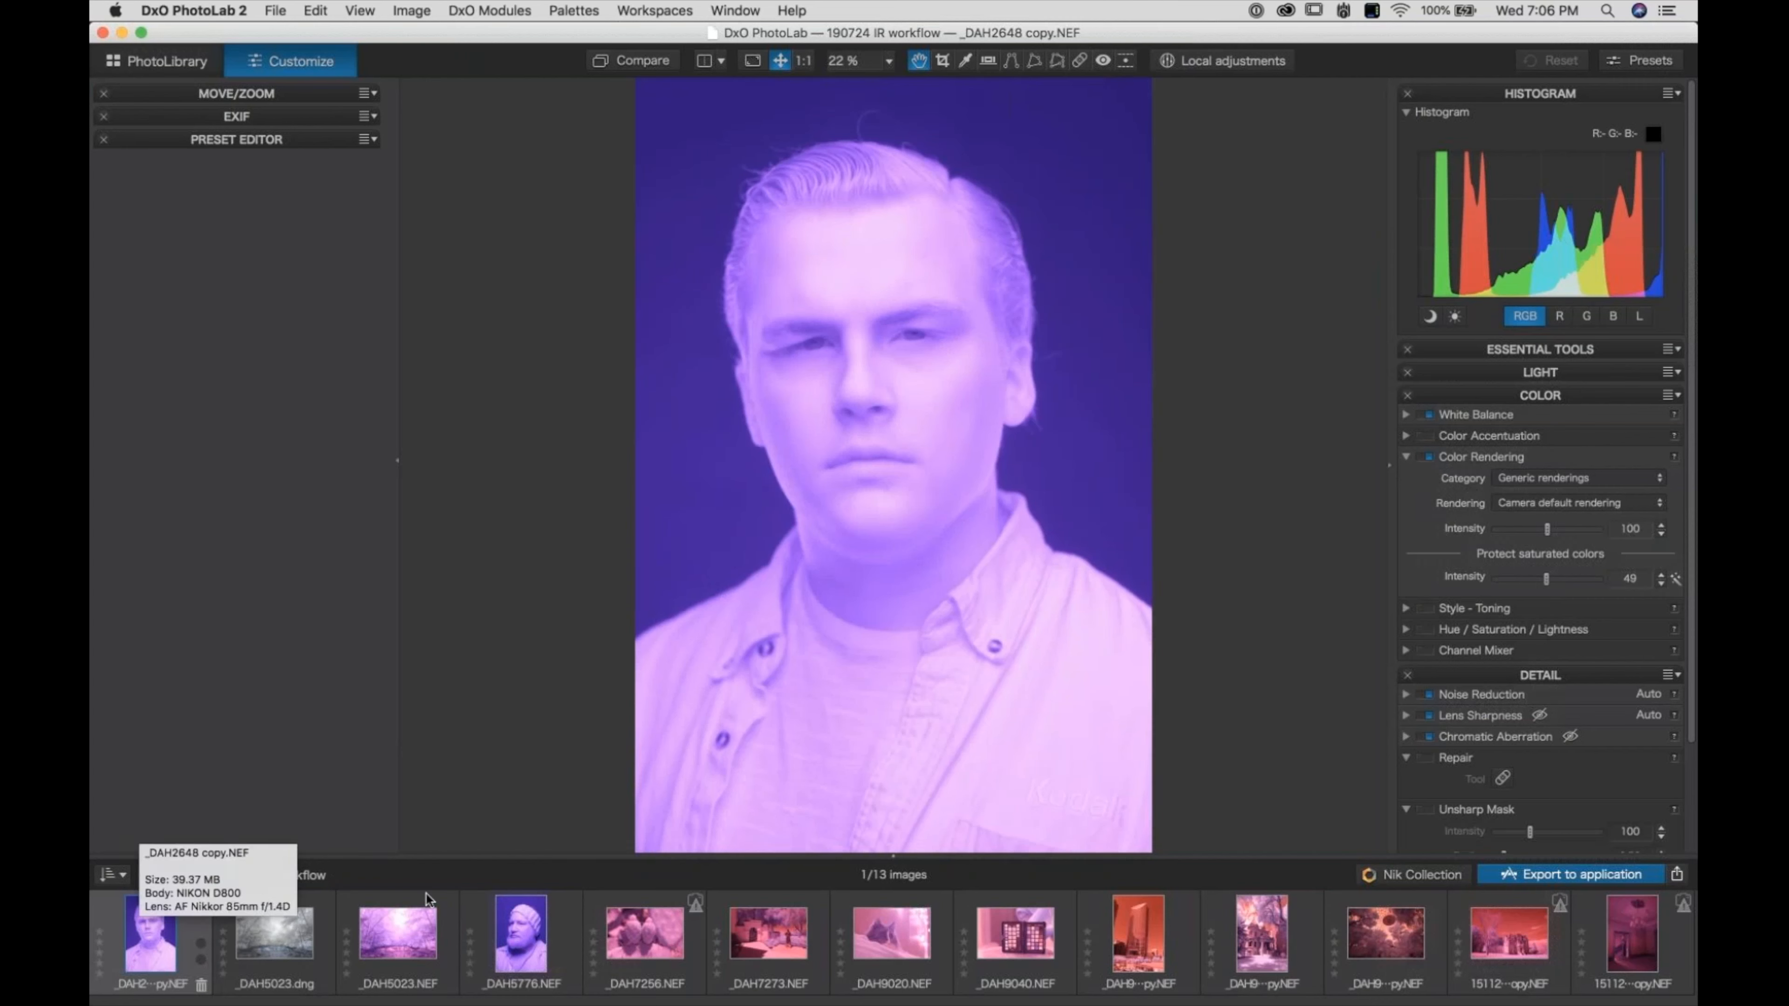
pyautogui.click(527, 946)
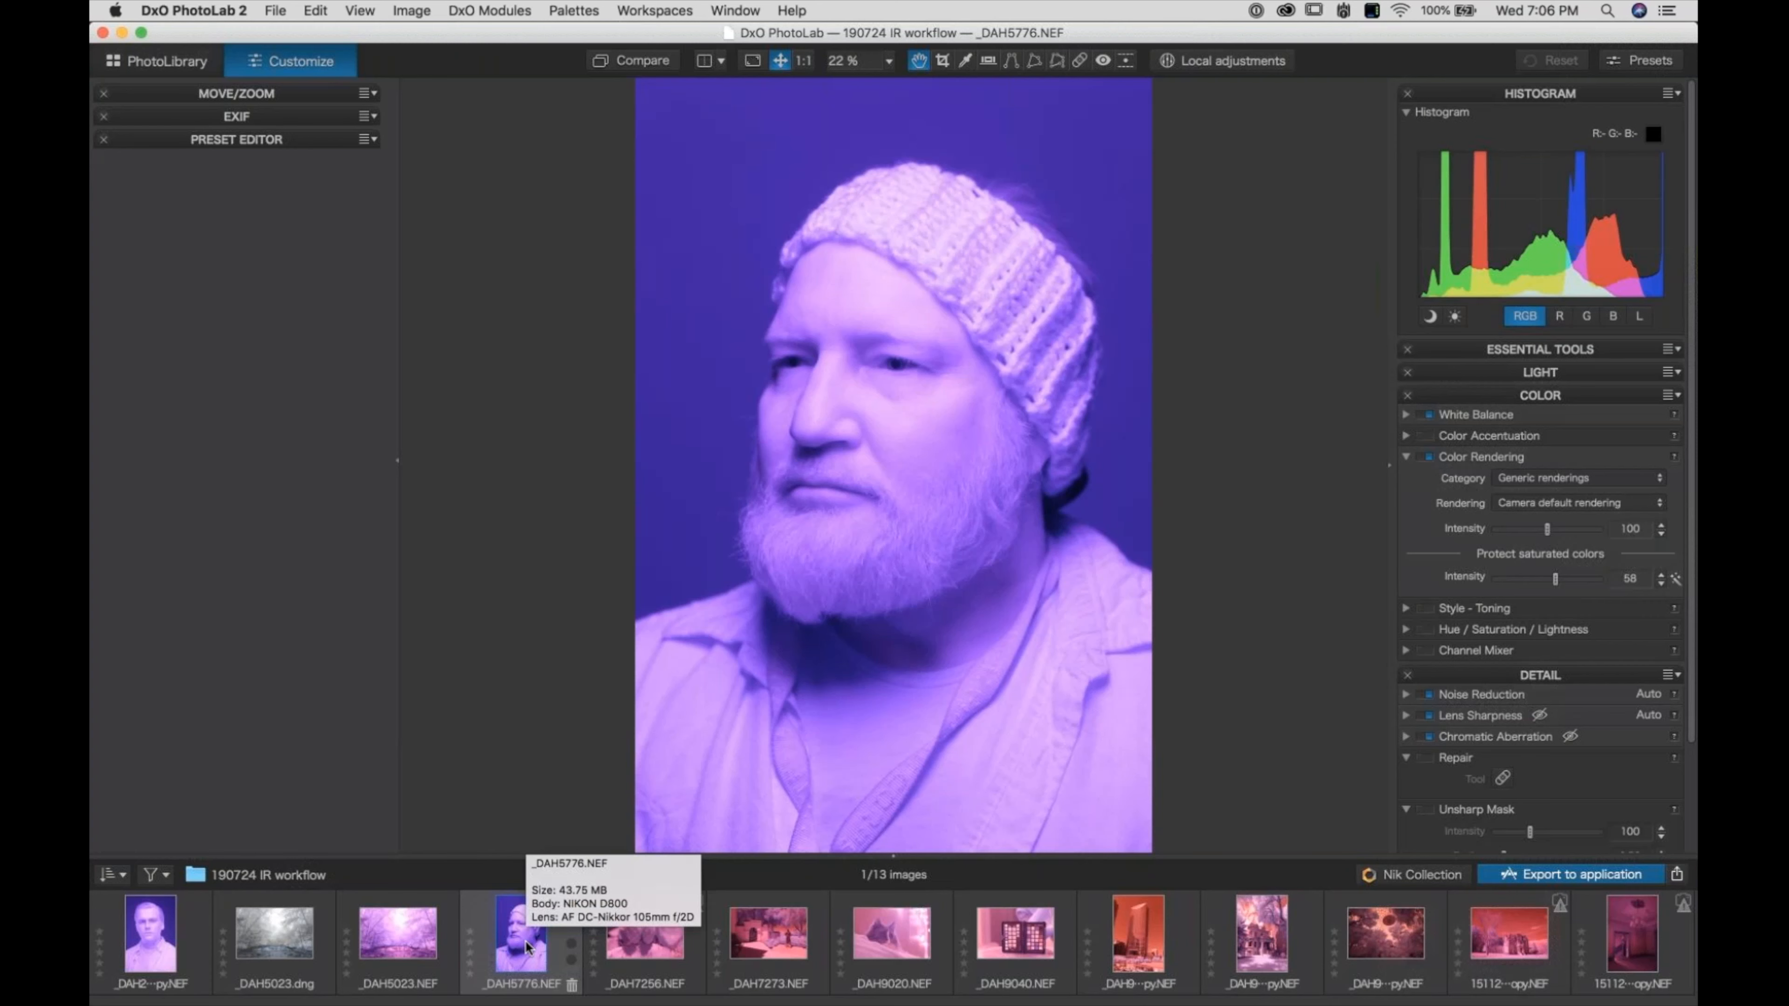
# Open _DAH7273.NEF and neutralize its white balance by sampling the tree foliage above the garden wall
pyautogui.click(766, 943)
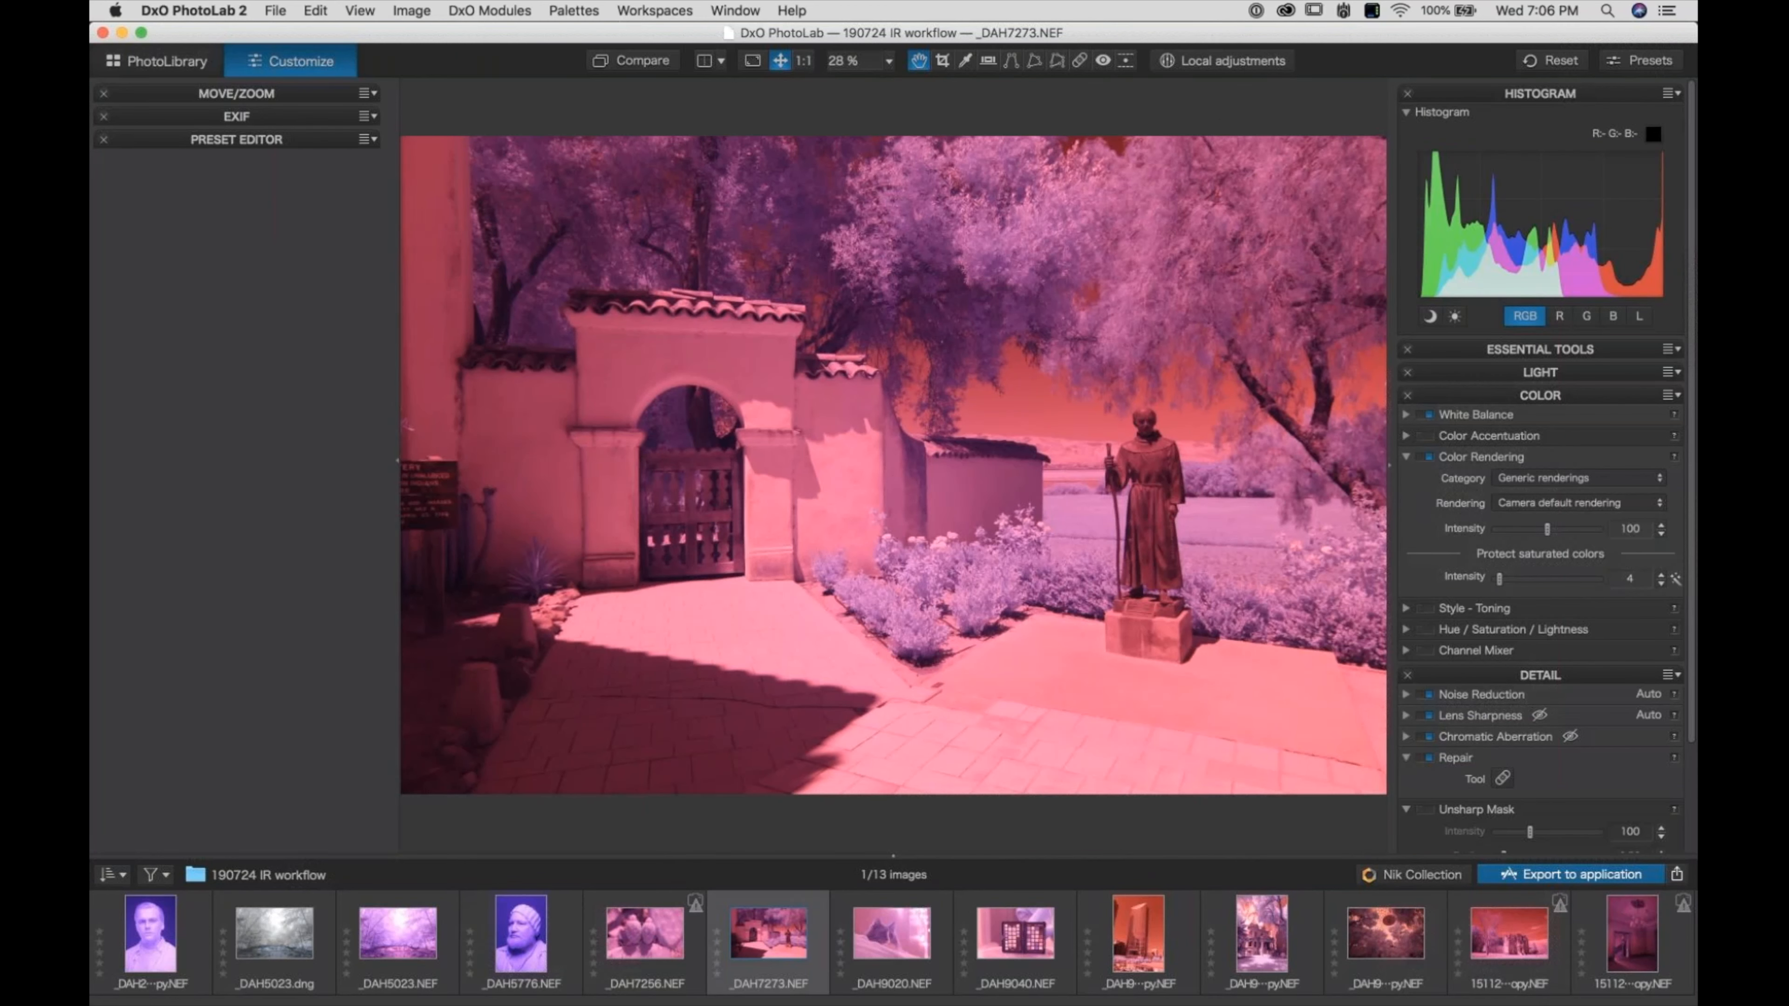
pyautogui.press('super+Tab')
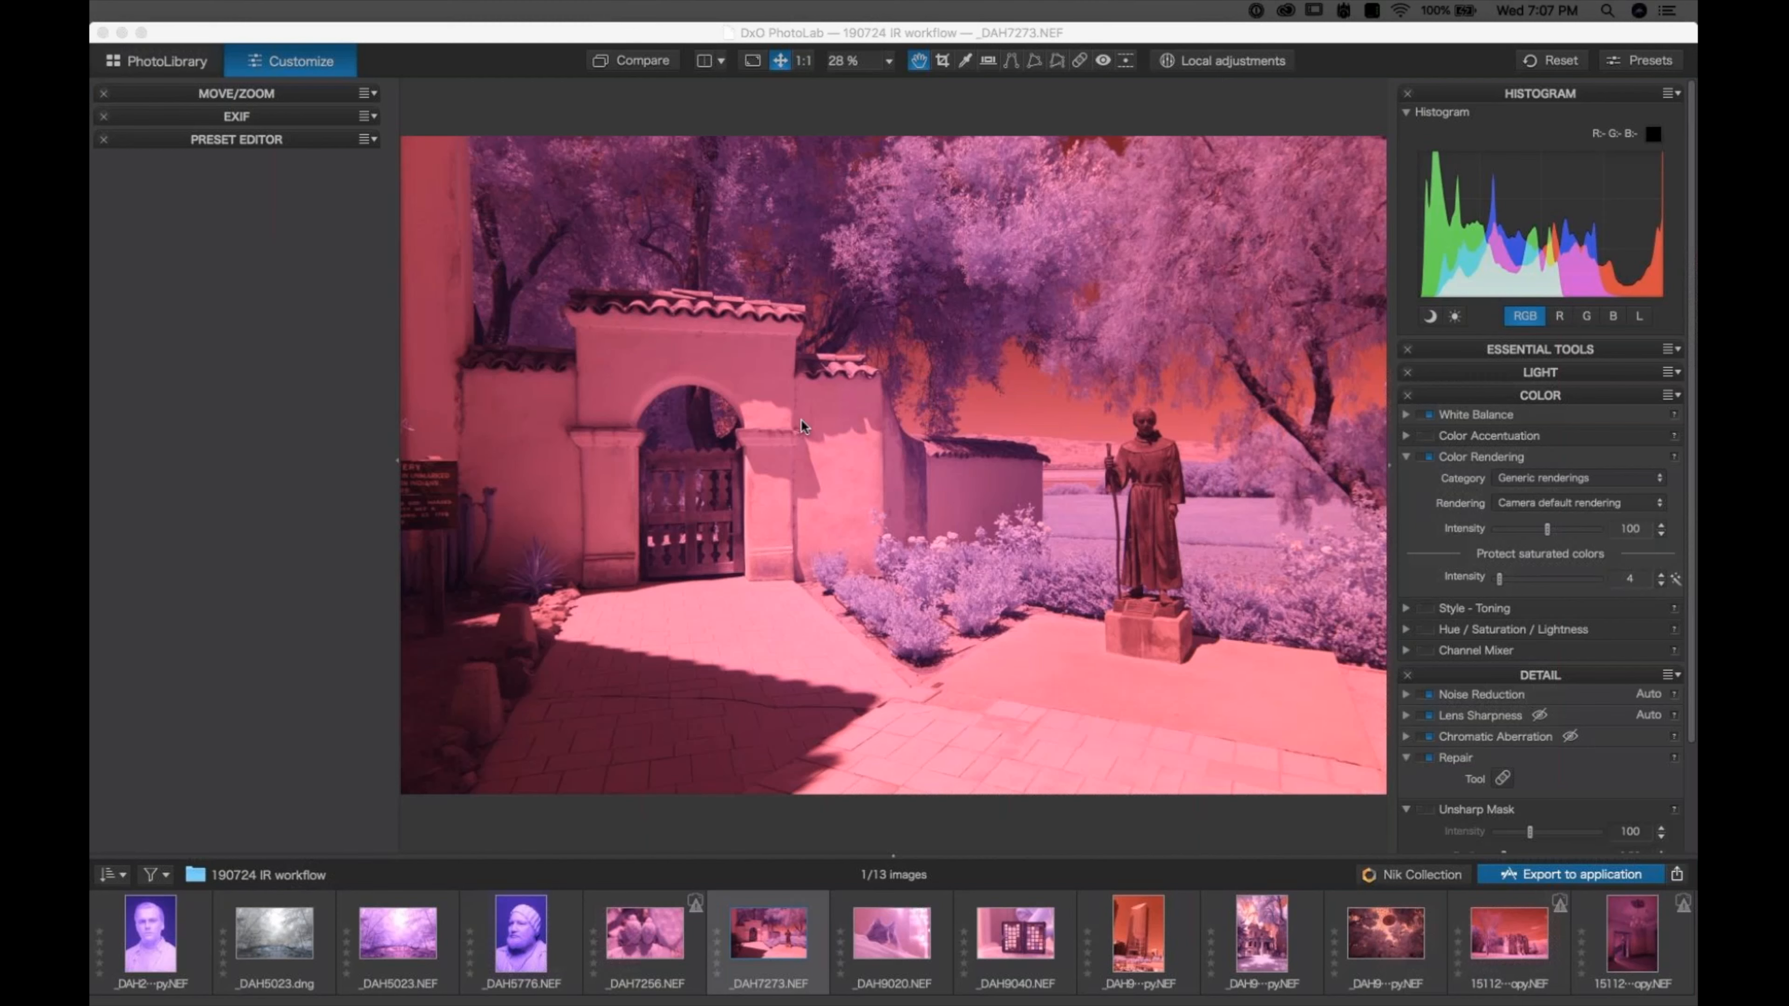
pyautogui.moveTo(501, 34)
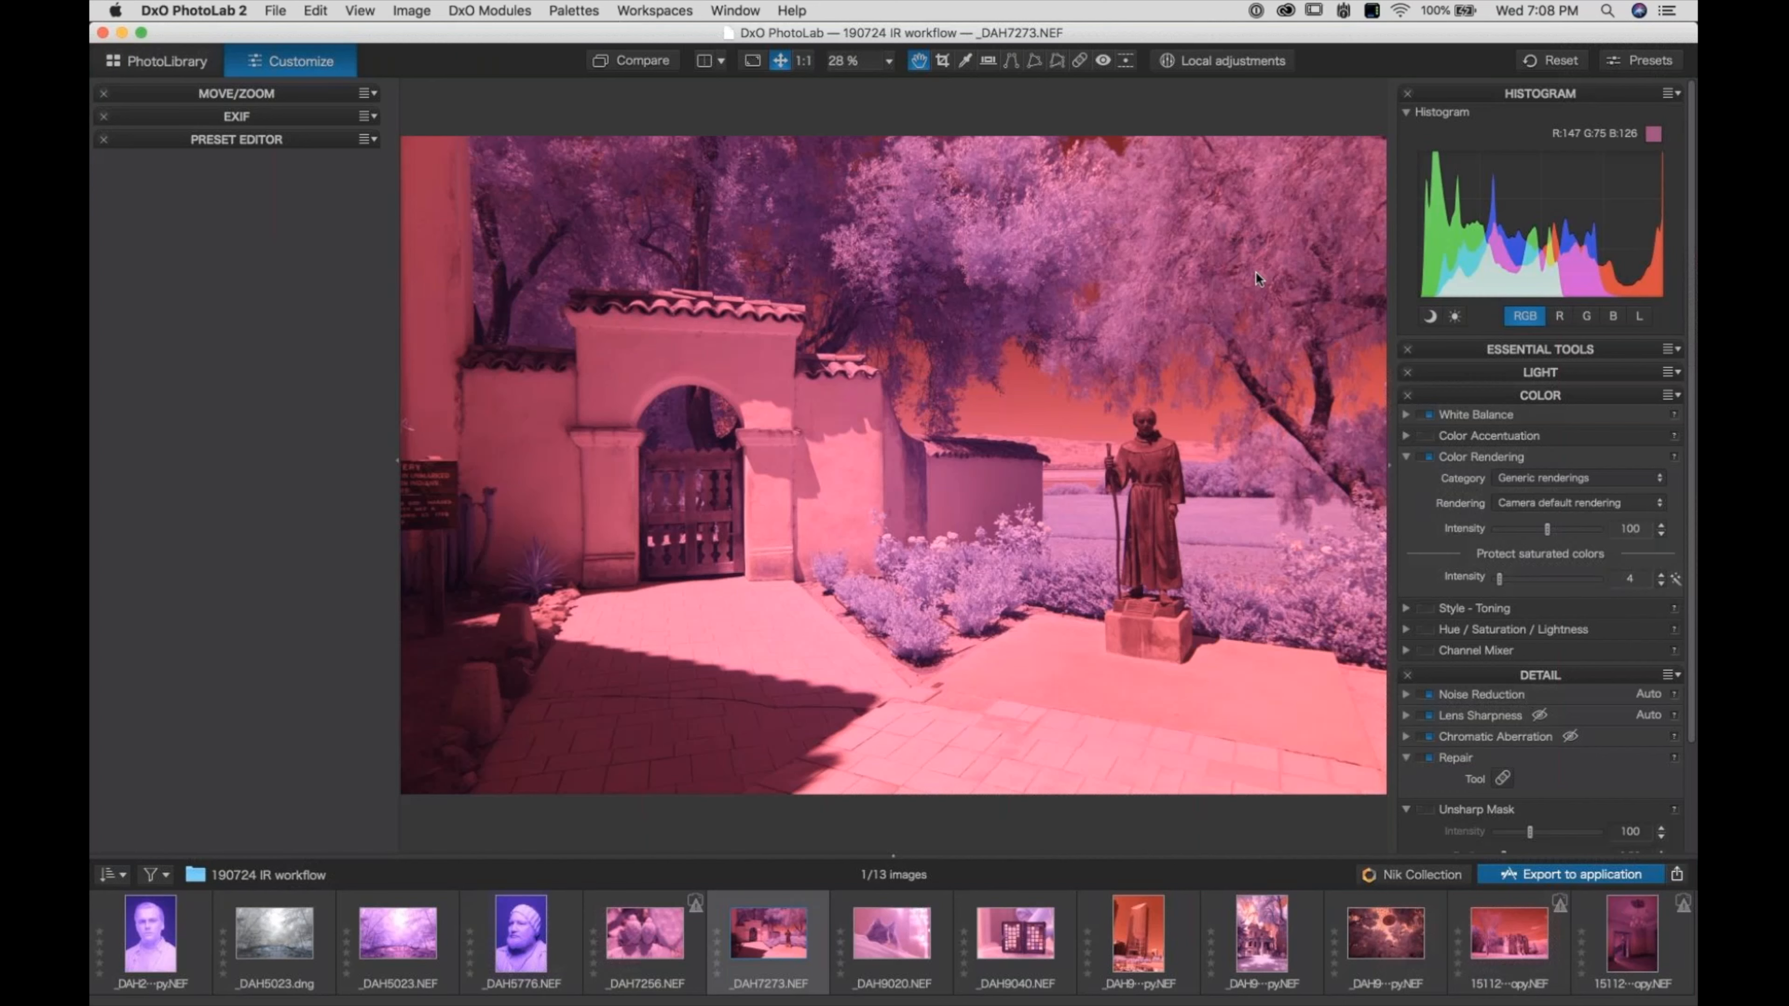
pyautogui.click(1445, 393)
pyautogui.click(1449, 351)
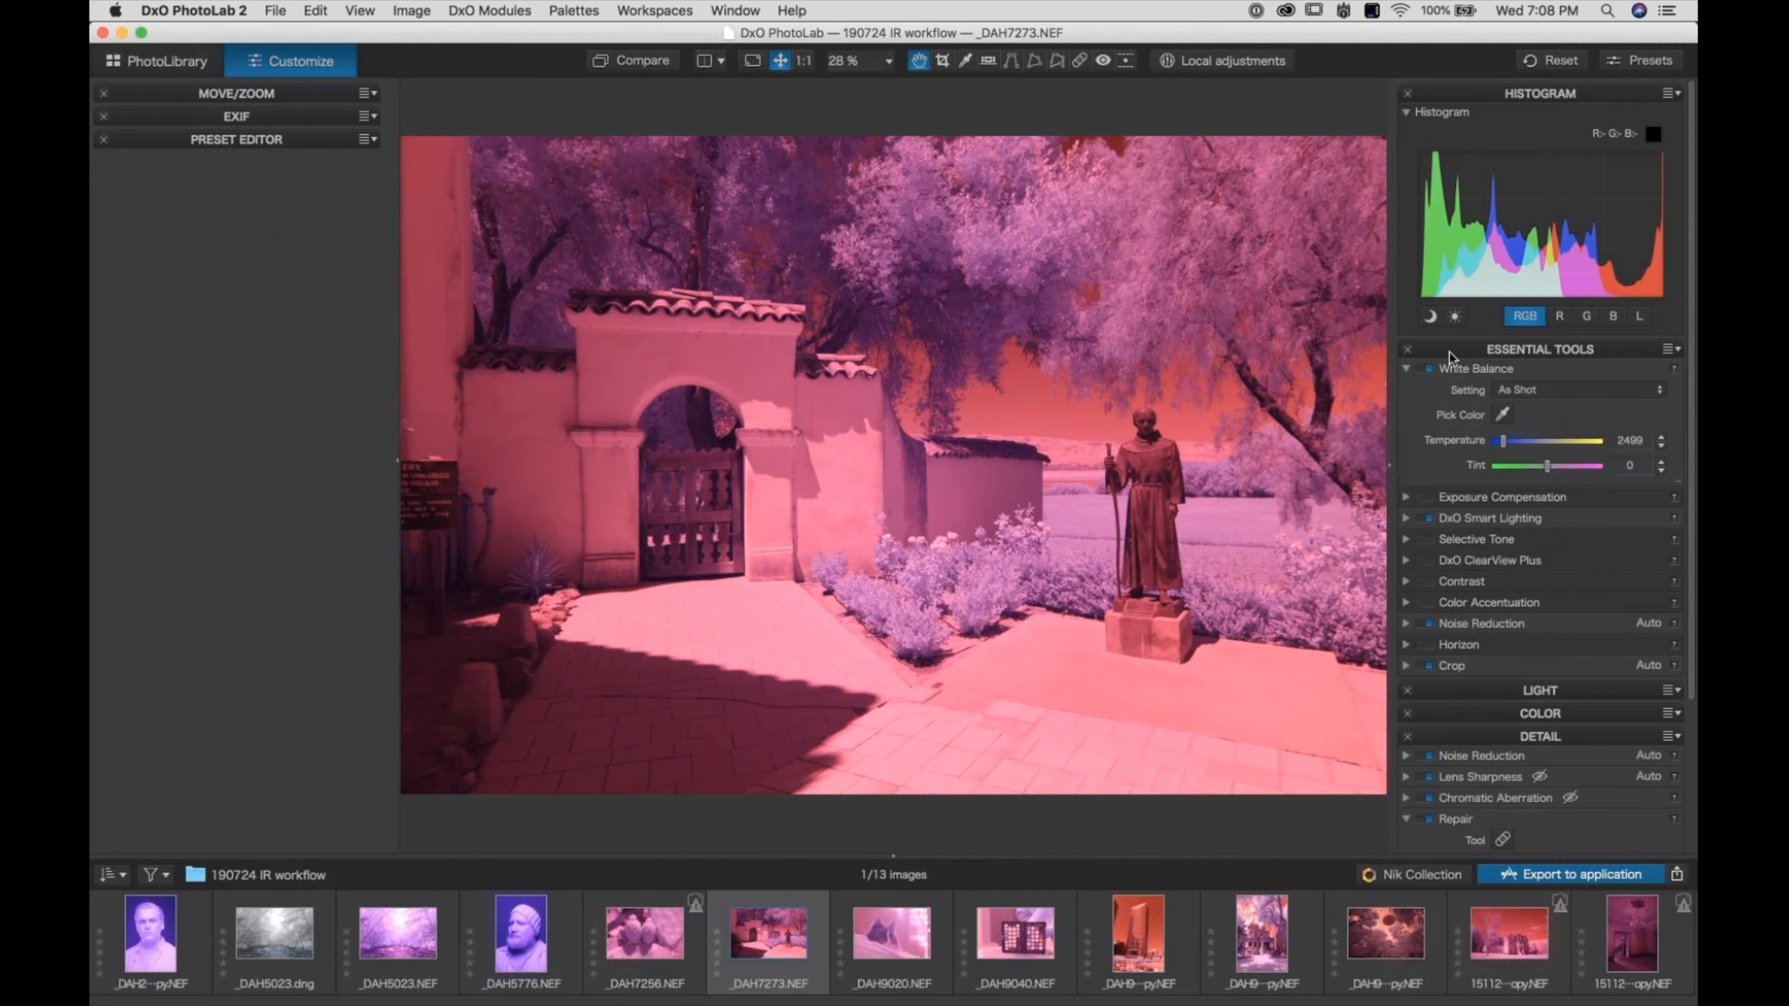
pyautogui.click(1502, 415)
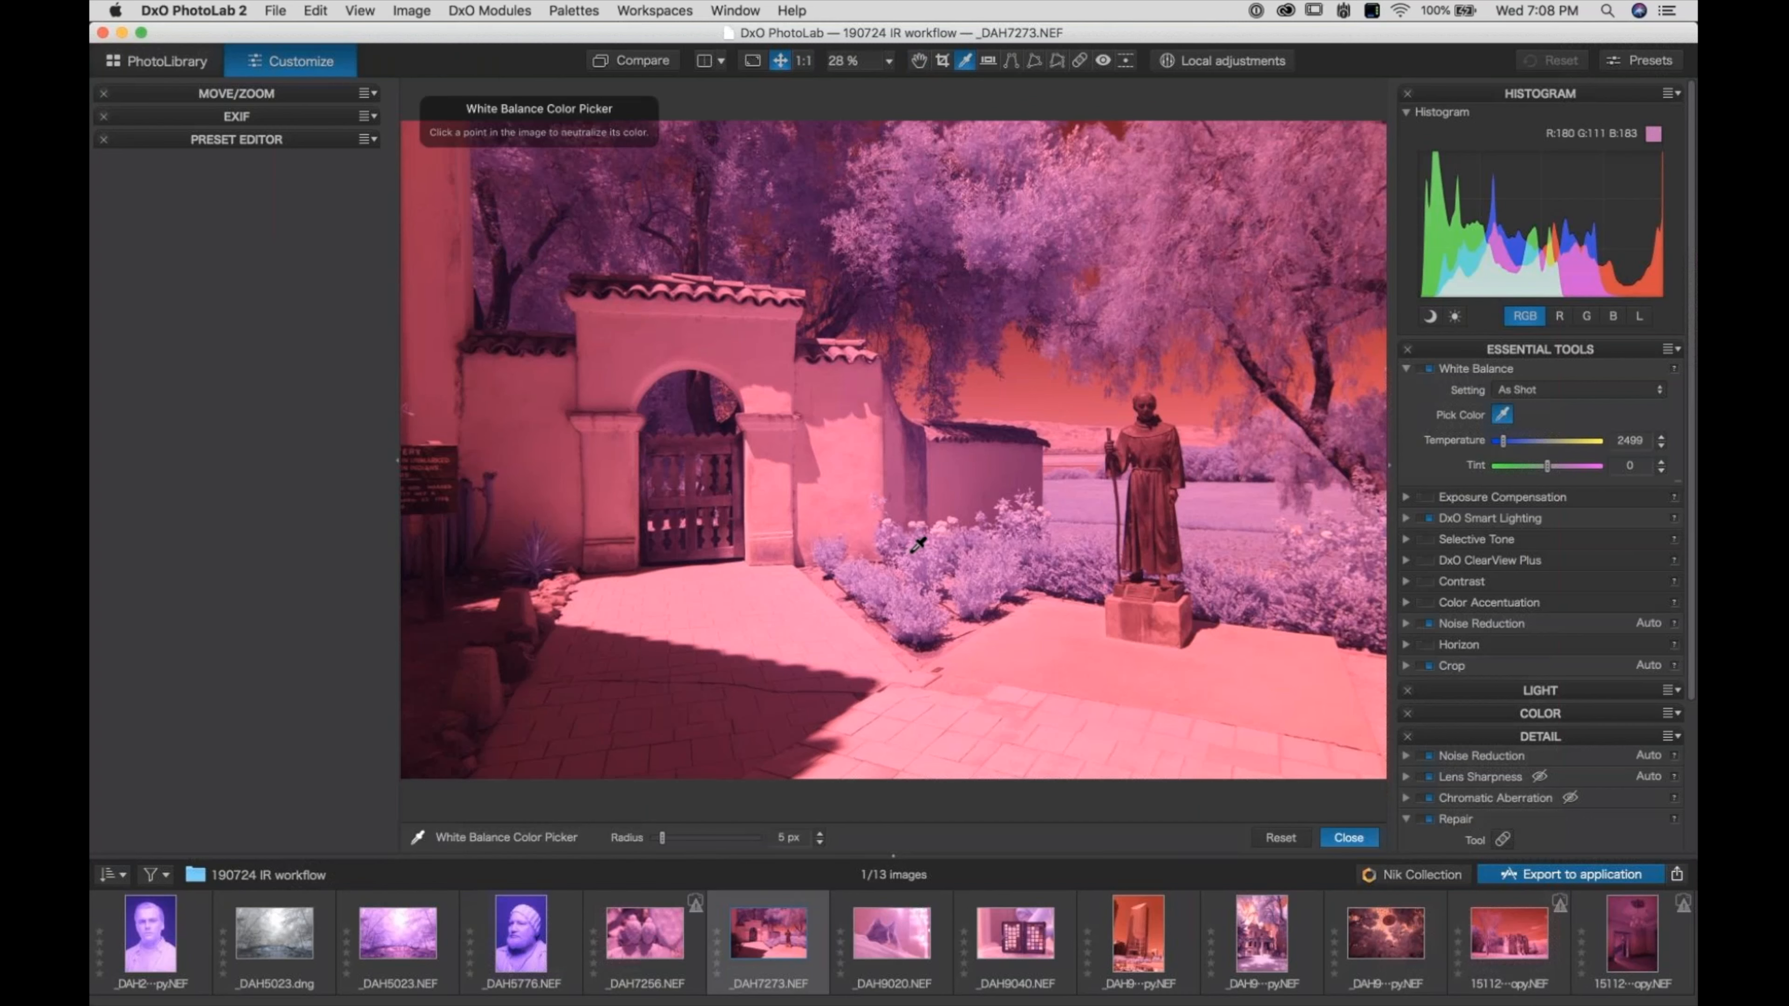
pyautogui.click(979, 215)
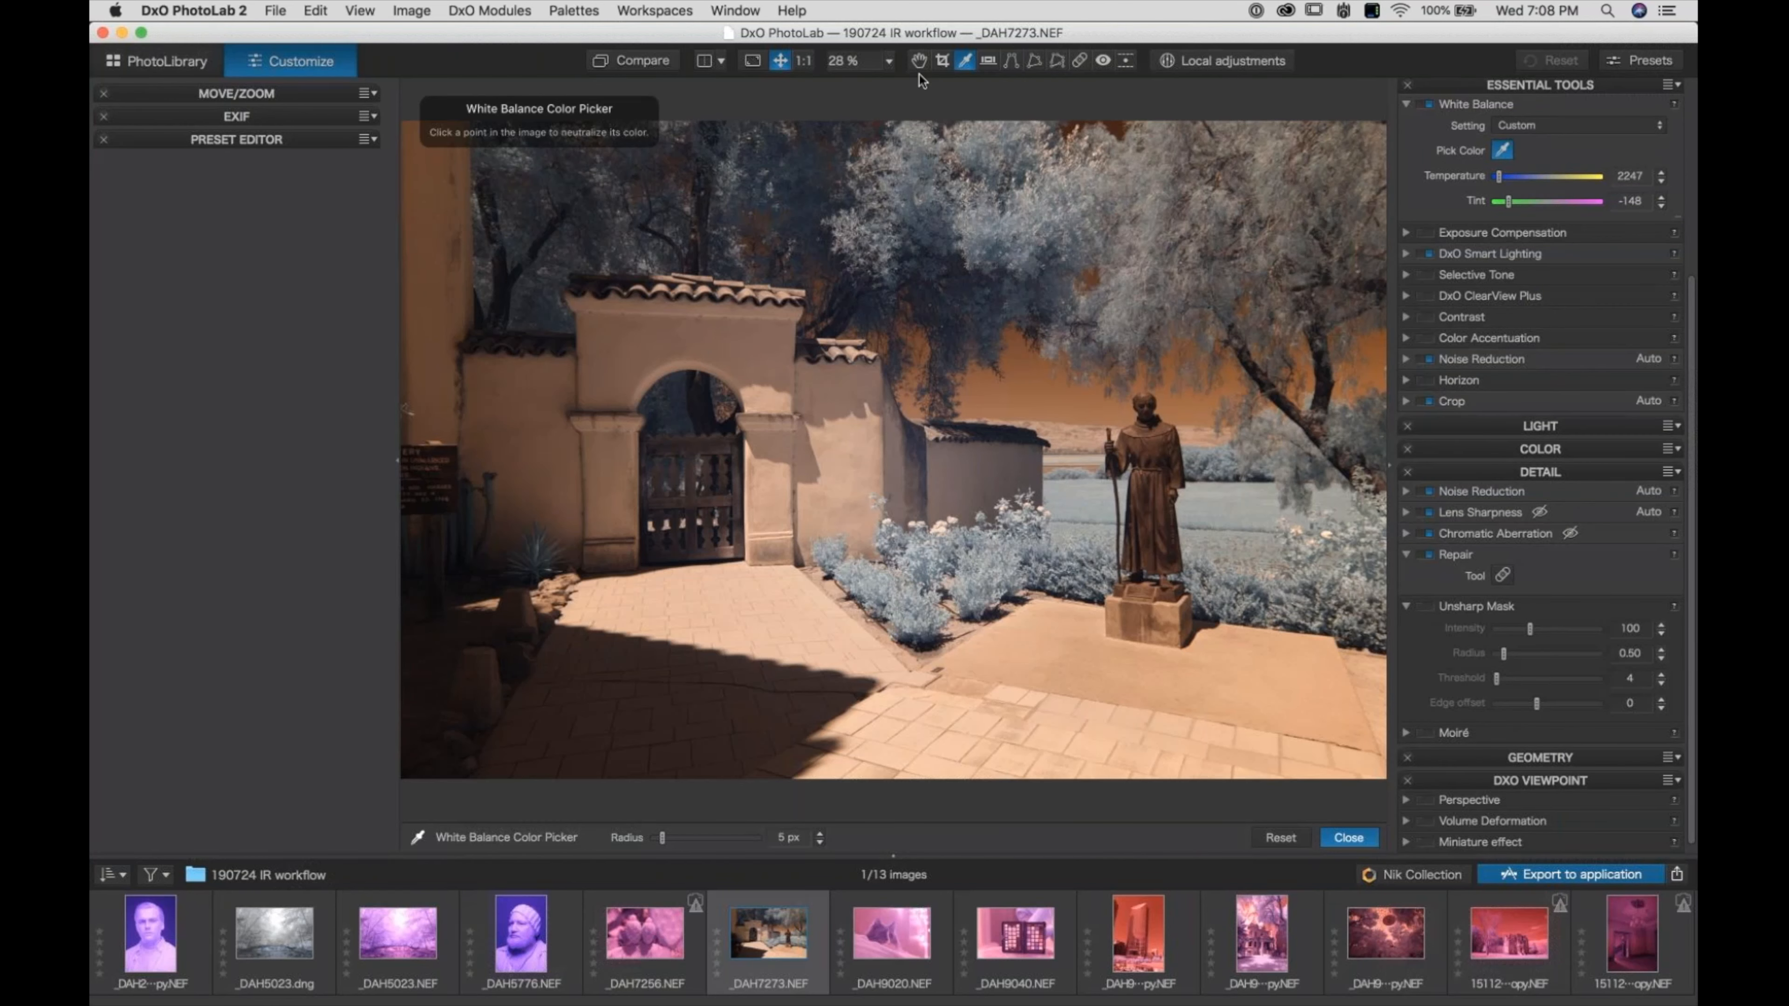
pyautogui.click(919, 62)
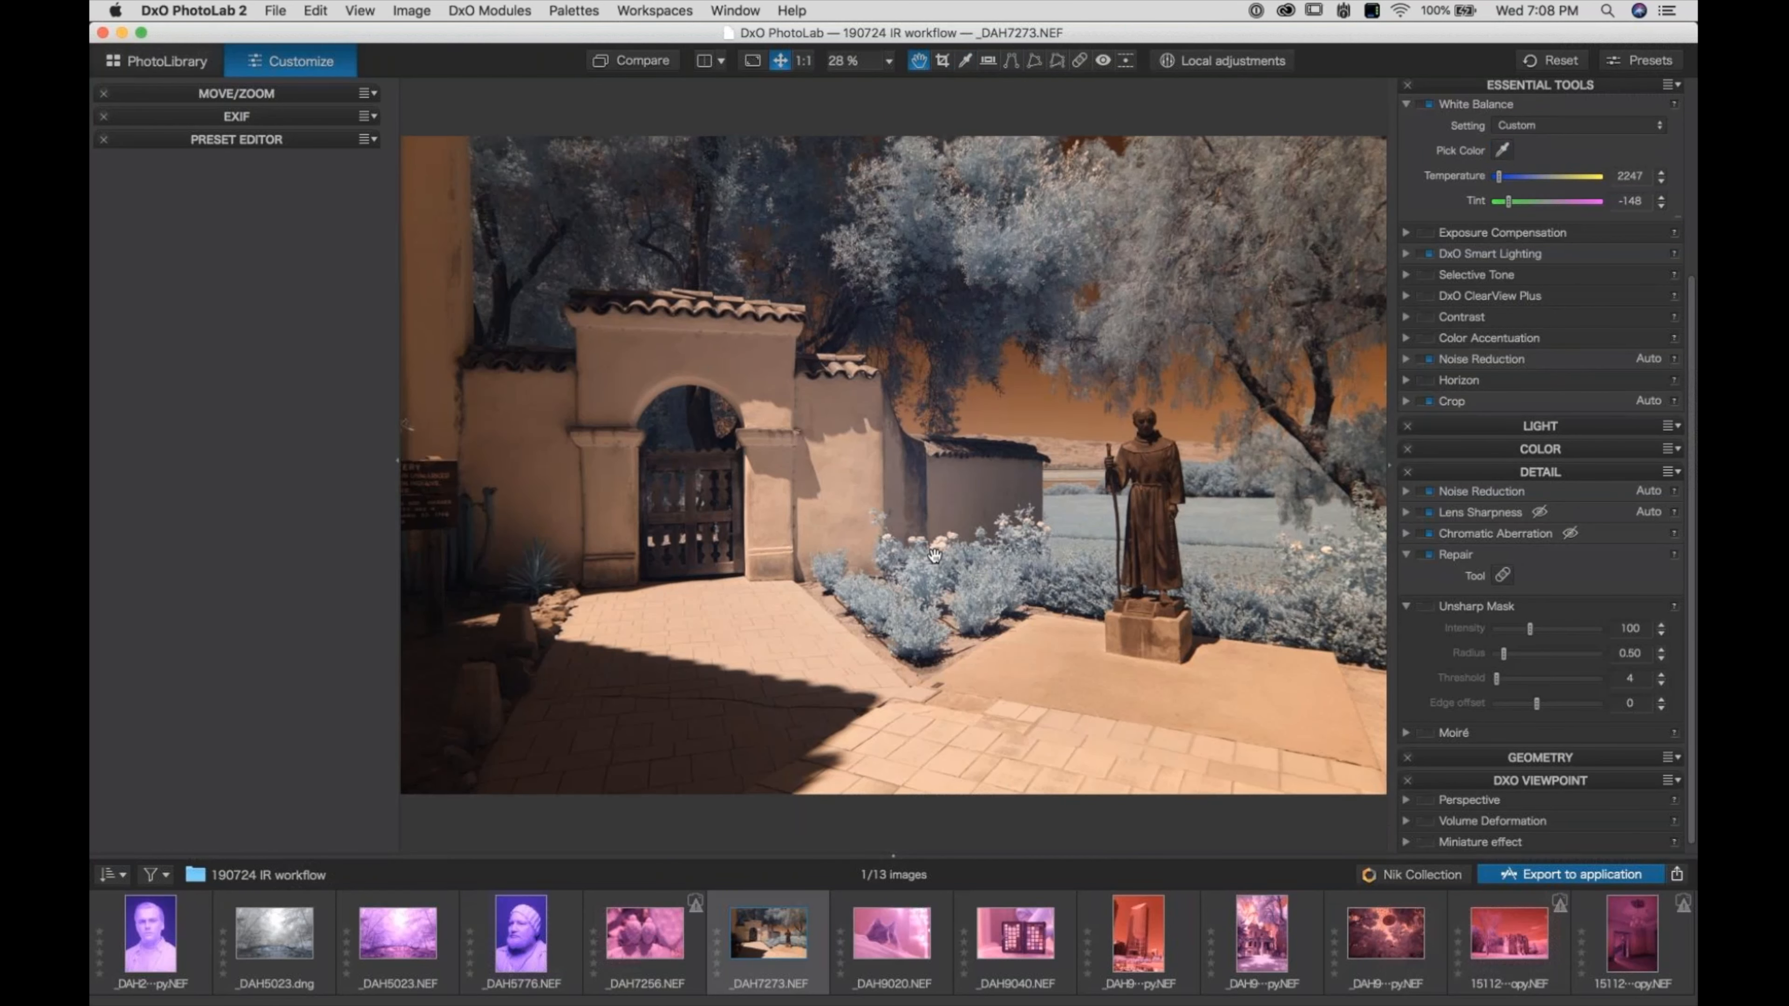
# Examine the rose bushes and the statue up close to judge the white-balanced colors and detail
pyautogui.scroll(2, 934, 556)
pyautogui.scroll(5, 935, 556)
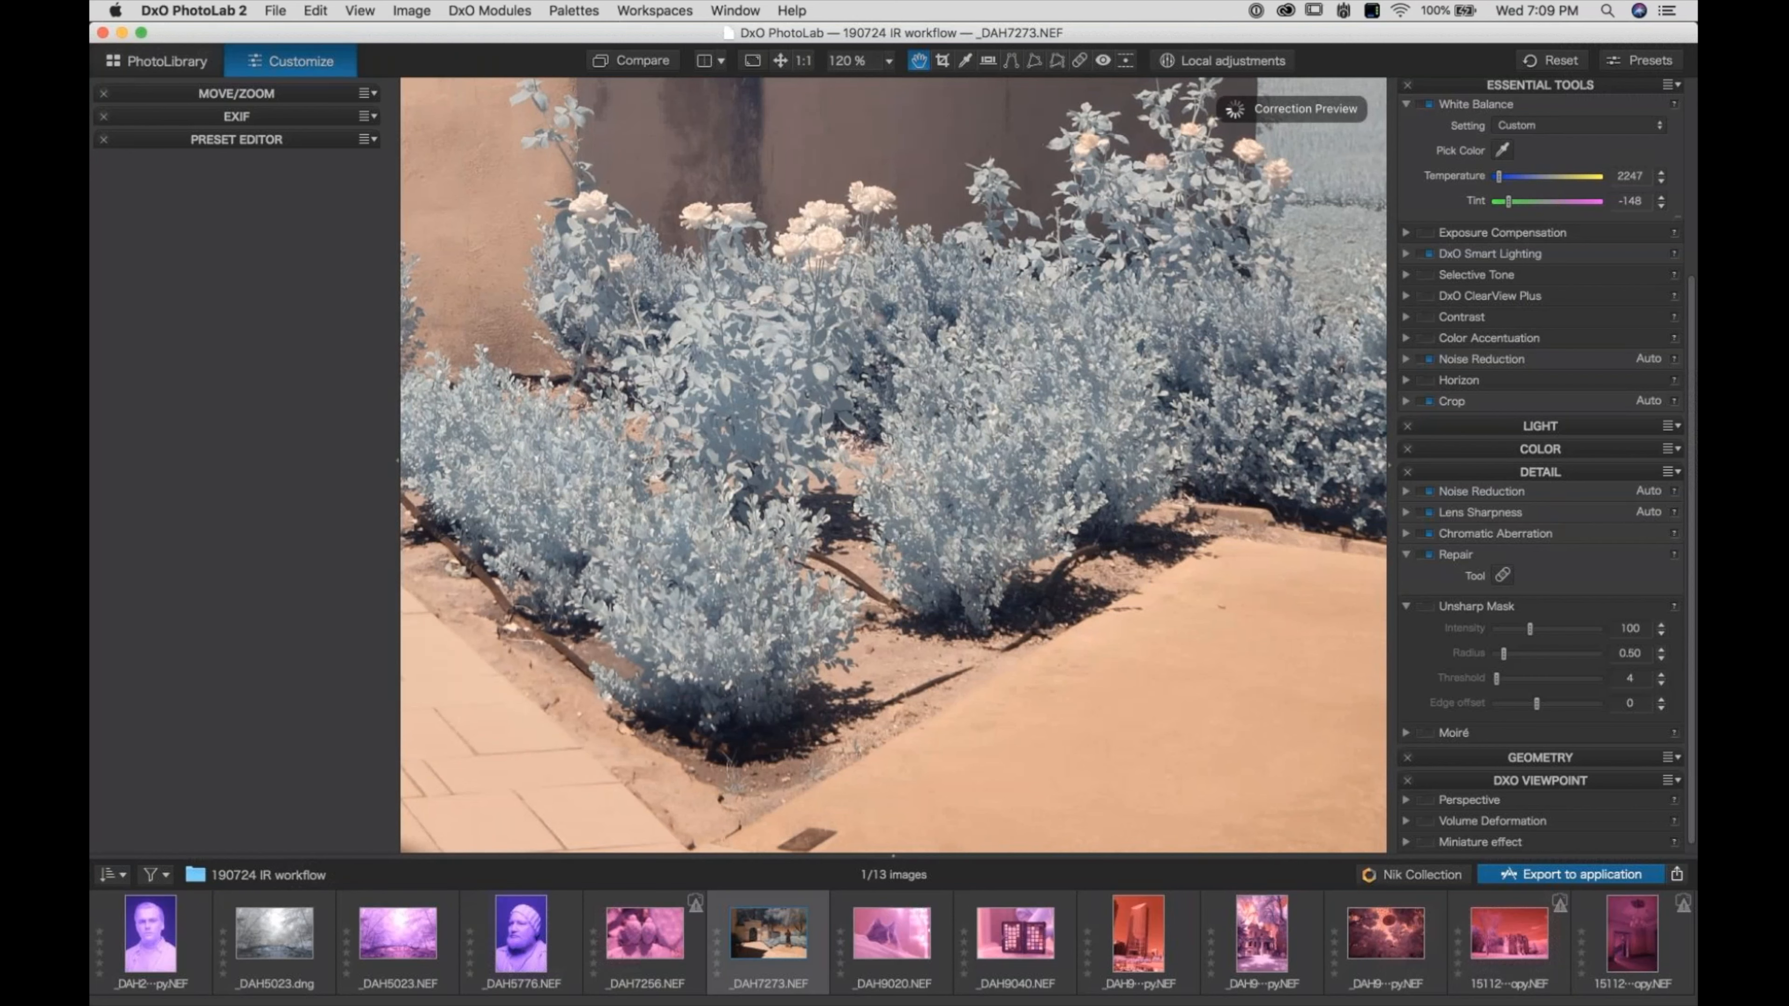
pyautogui.moveTo(610, 601); pyautogui.dragTo(697, 653)
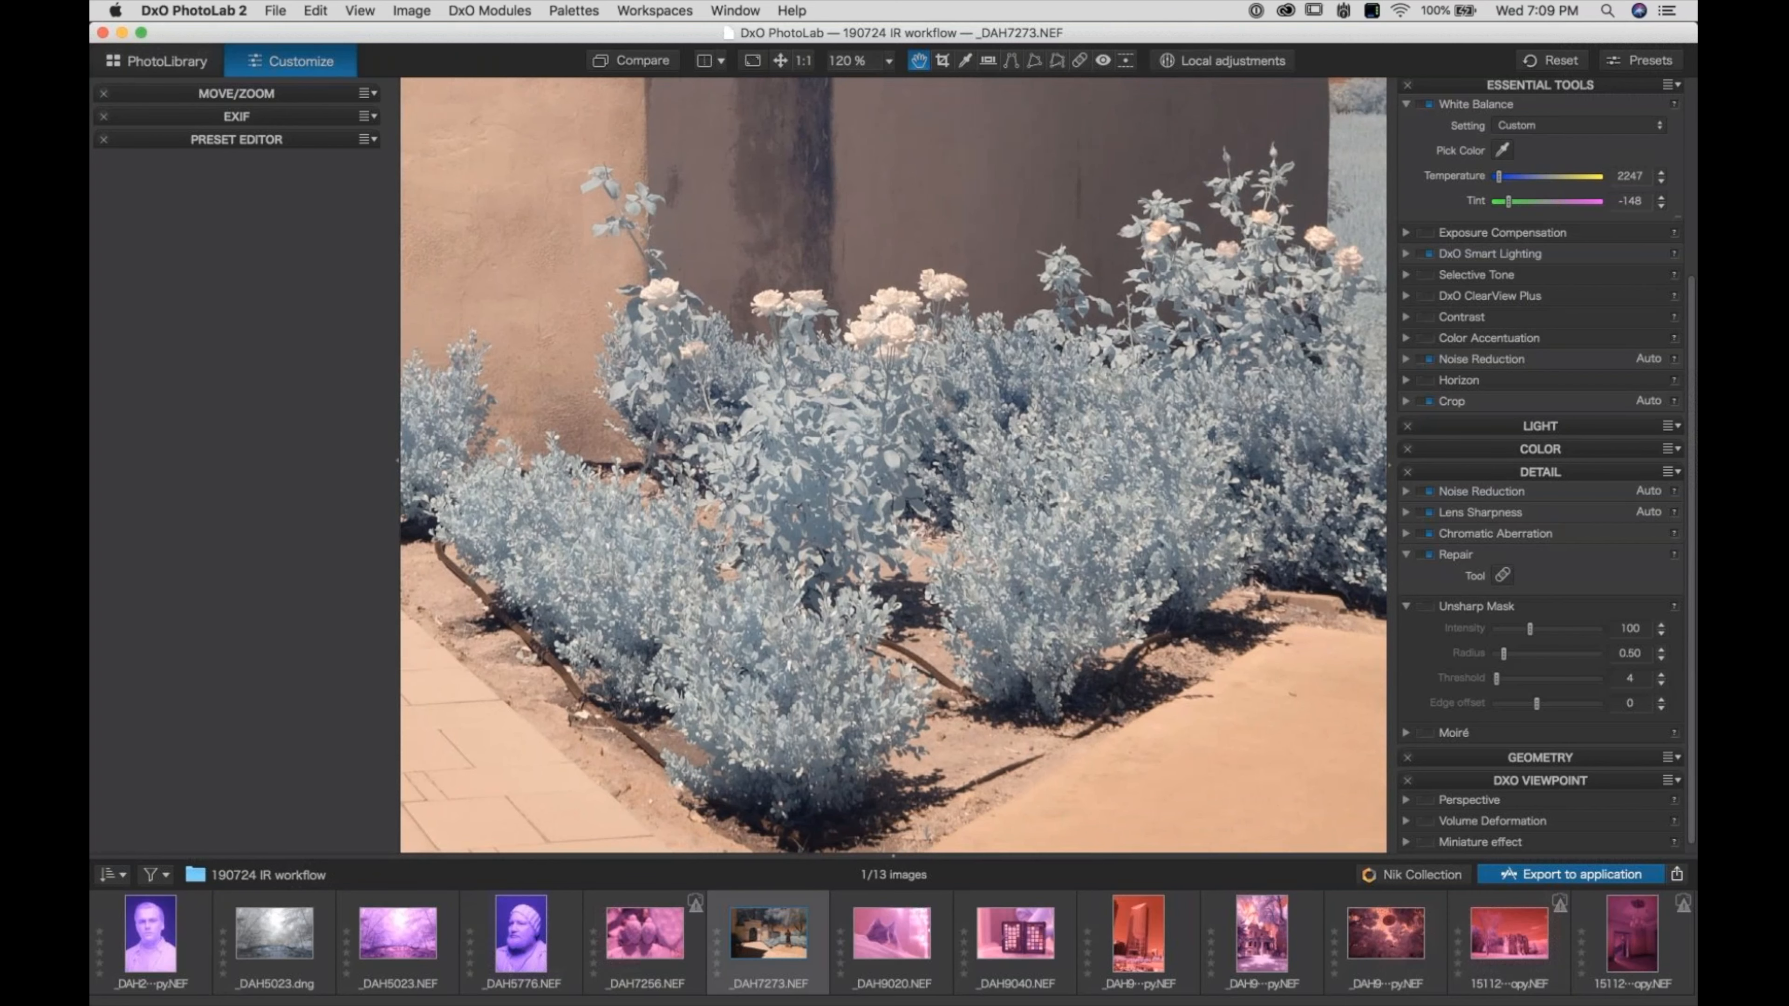
pyautogui.moveTo(911, 436); pyautogui.dragTo(604, 423)
pyautogui.moveTo(1369, 358); pyautogui.dragTo(860, 310)
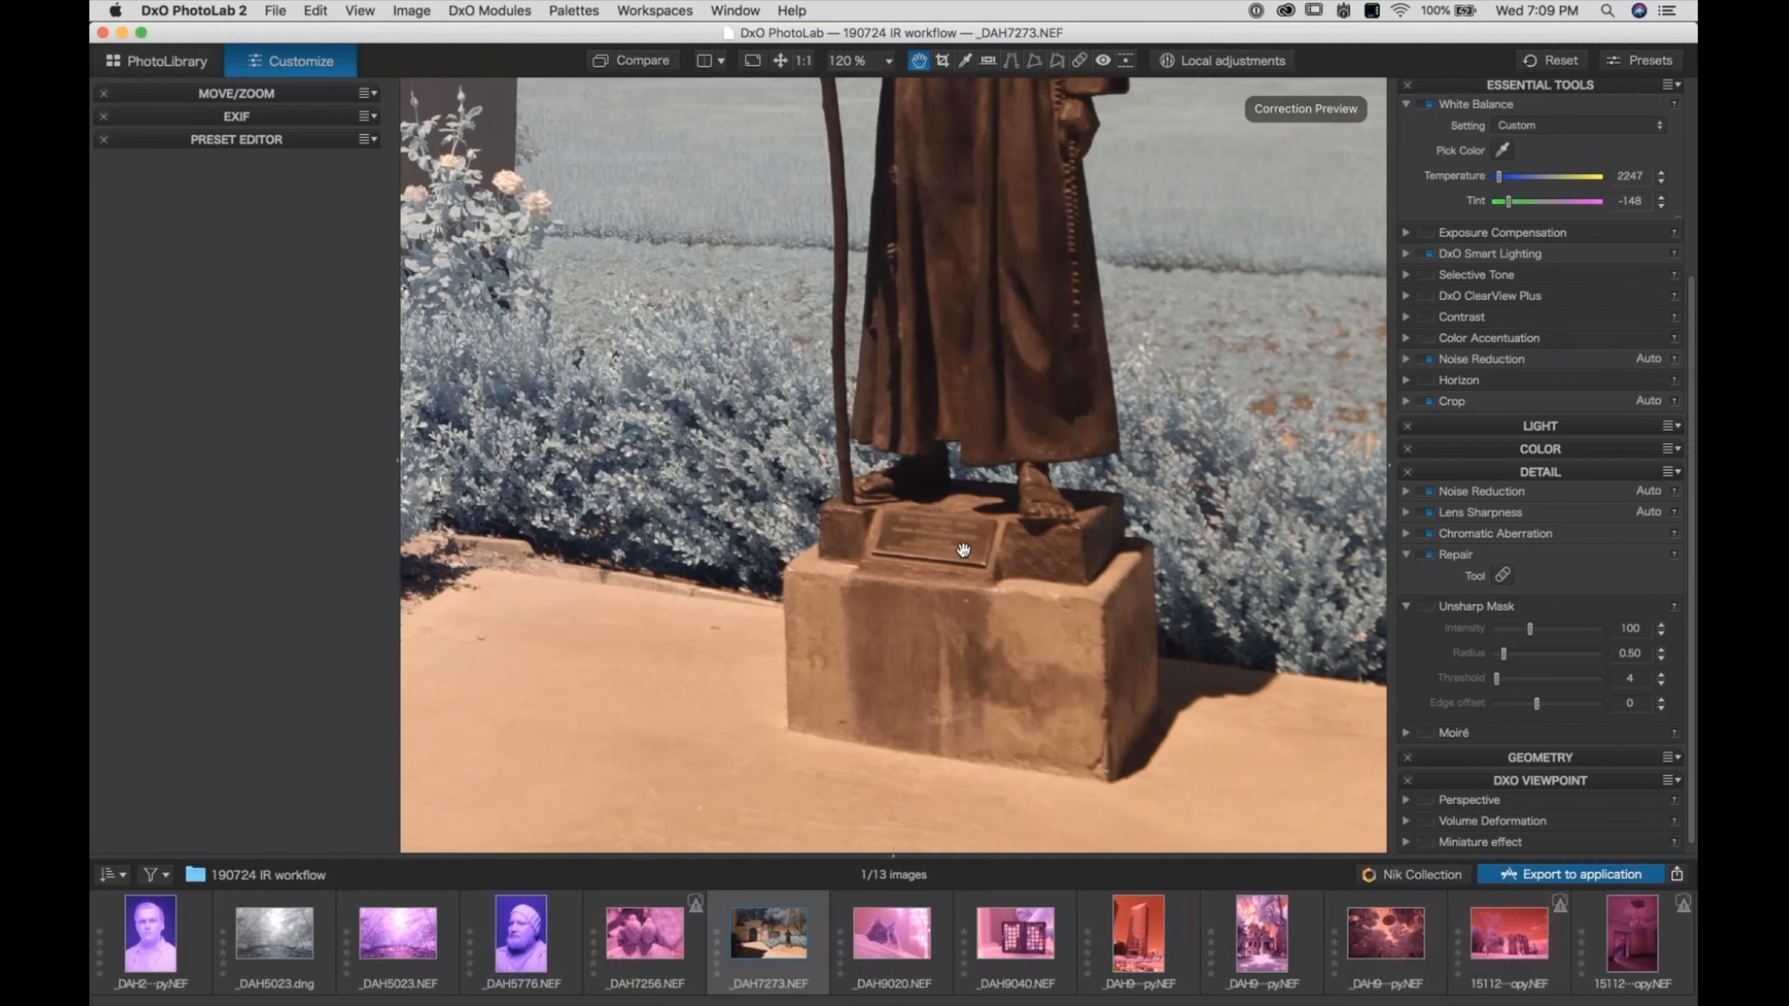
pyautogui.moveTo(964, 361); pyautogui.dragTo(965, 636)
pyautogui.moveTo(969, 425); pyautogui.dragTo(967, 654)
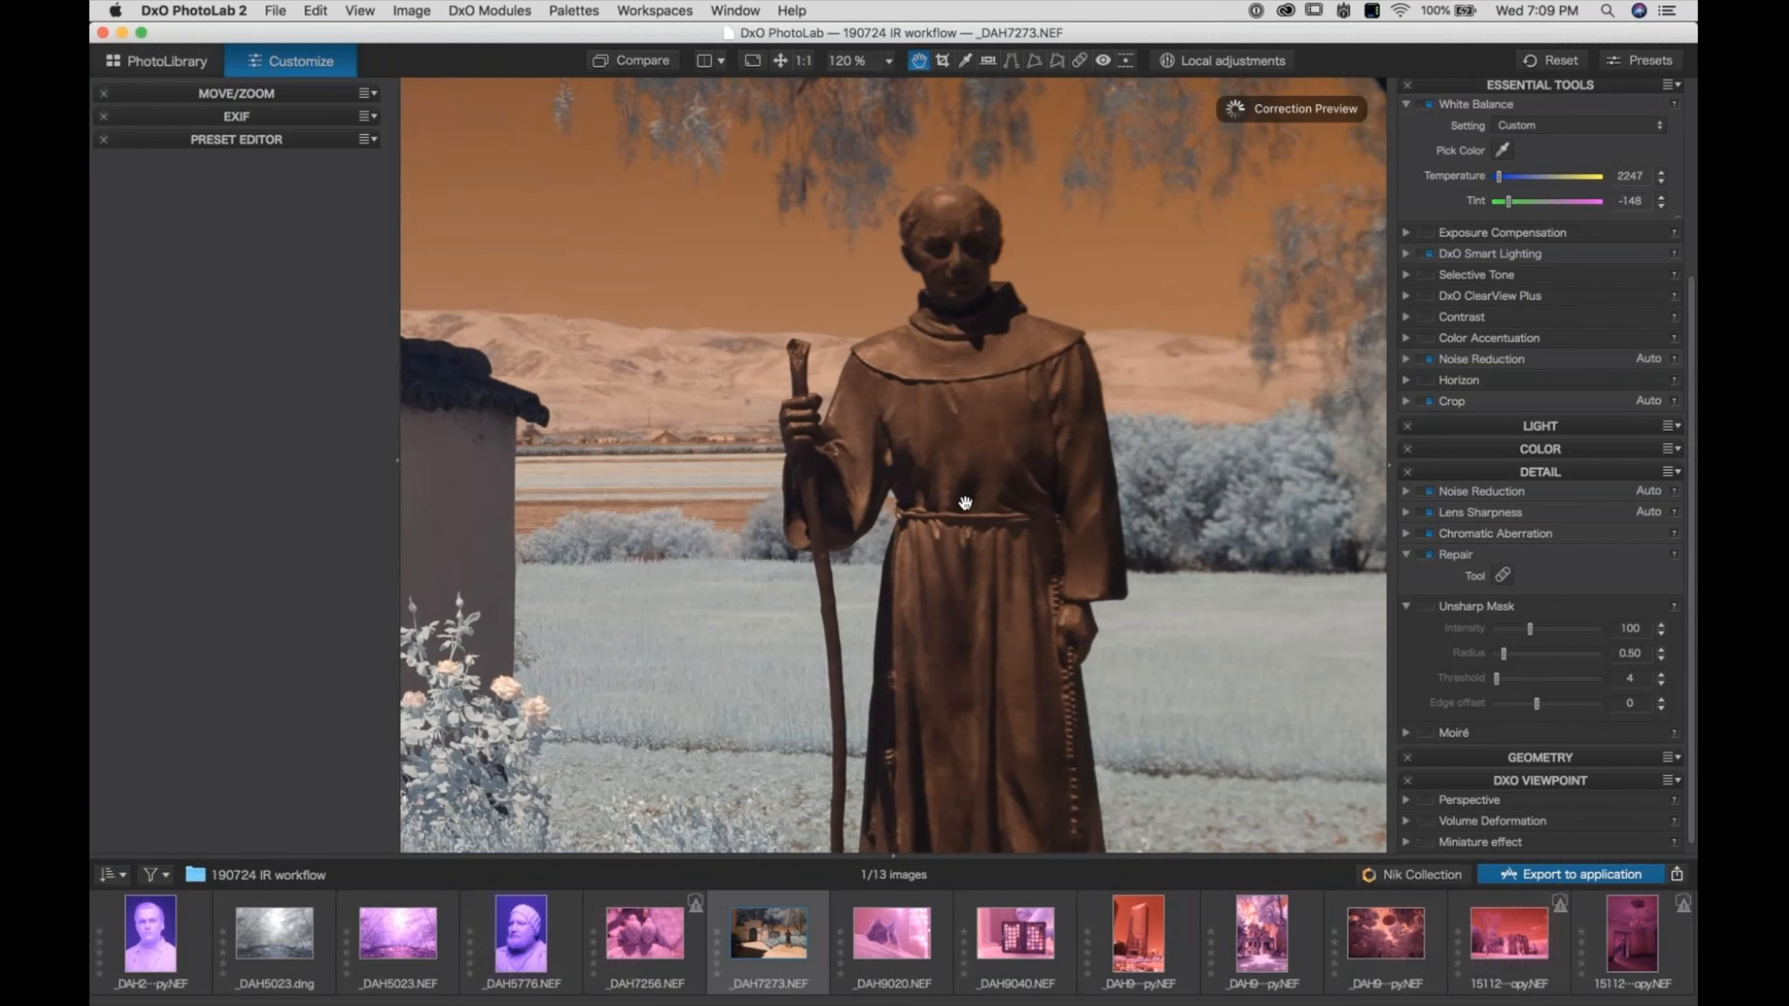
pyautogui.moveTo(965, 503); pyautogui.dragTo(948, 637)
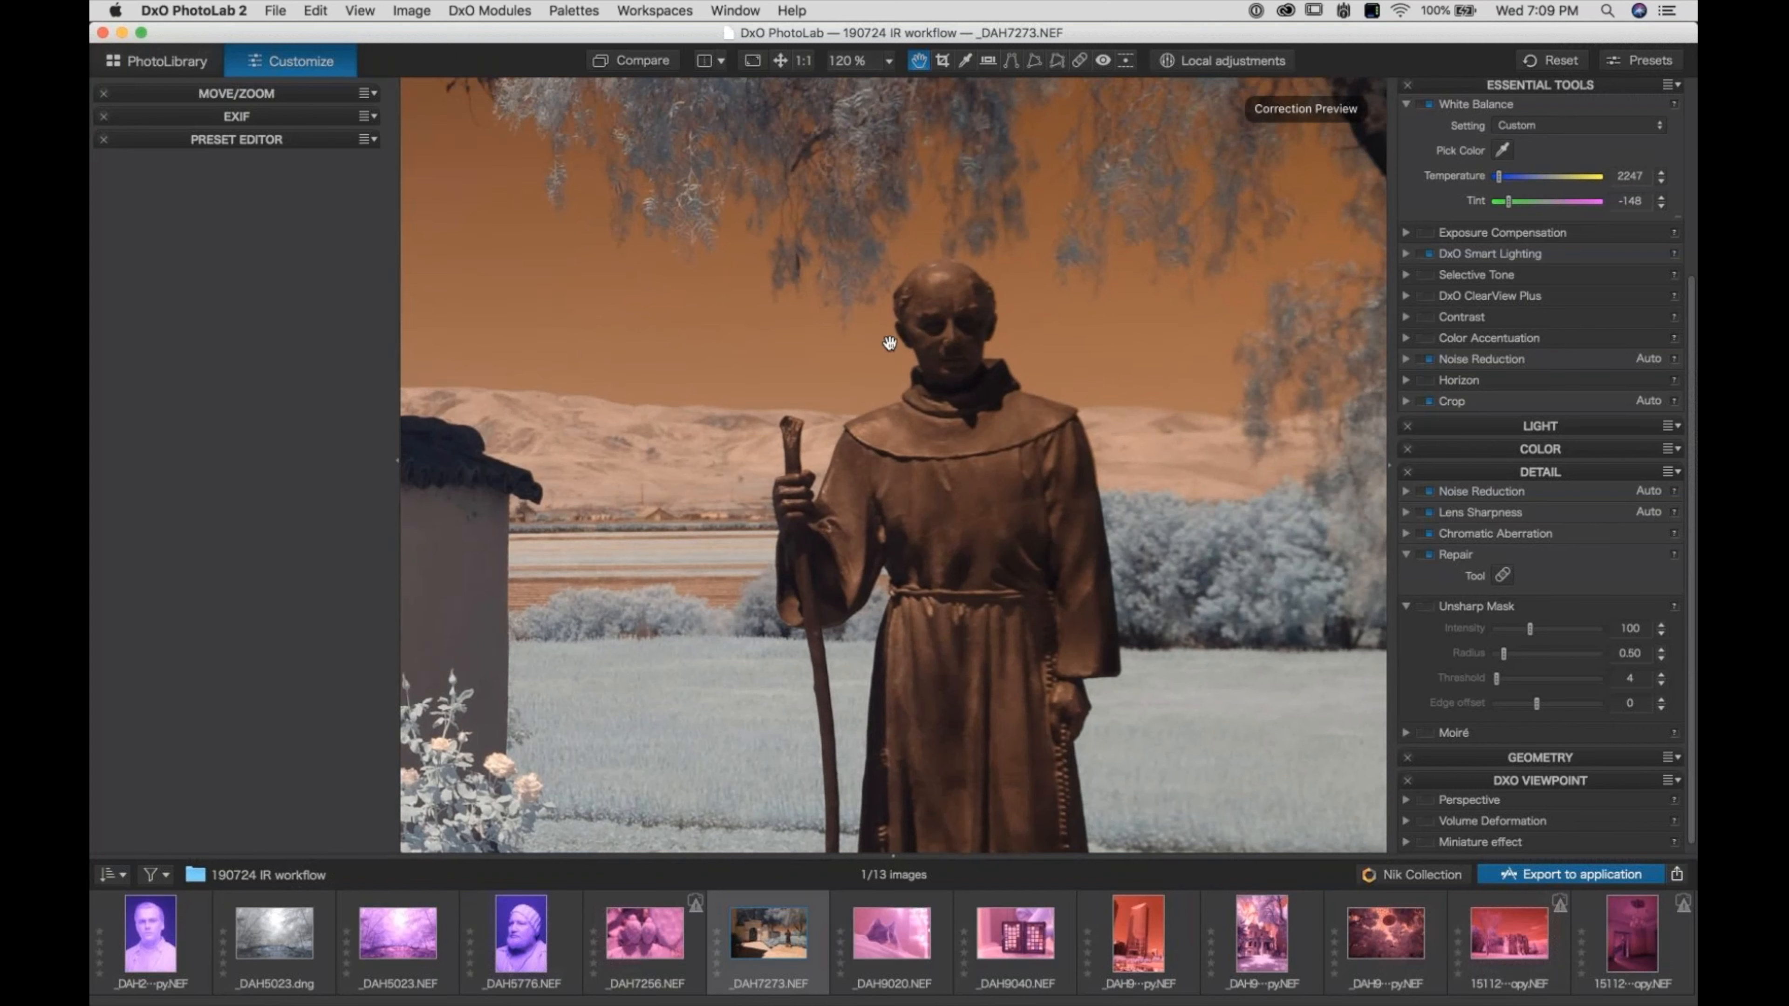
pyautogui.moveTo(939, 493); pyautogui.dragTo(916, 178)
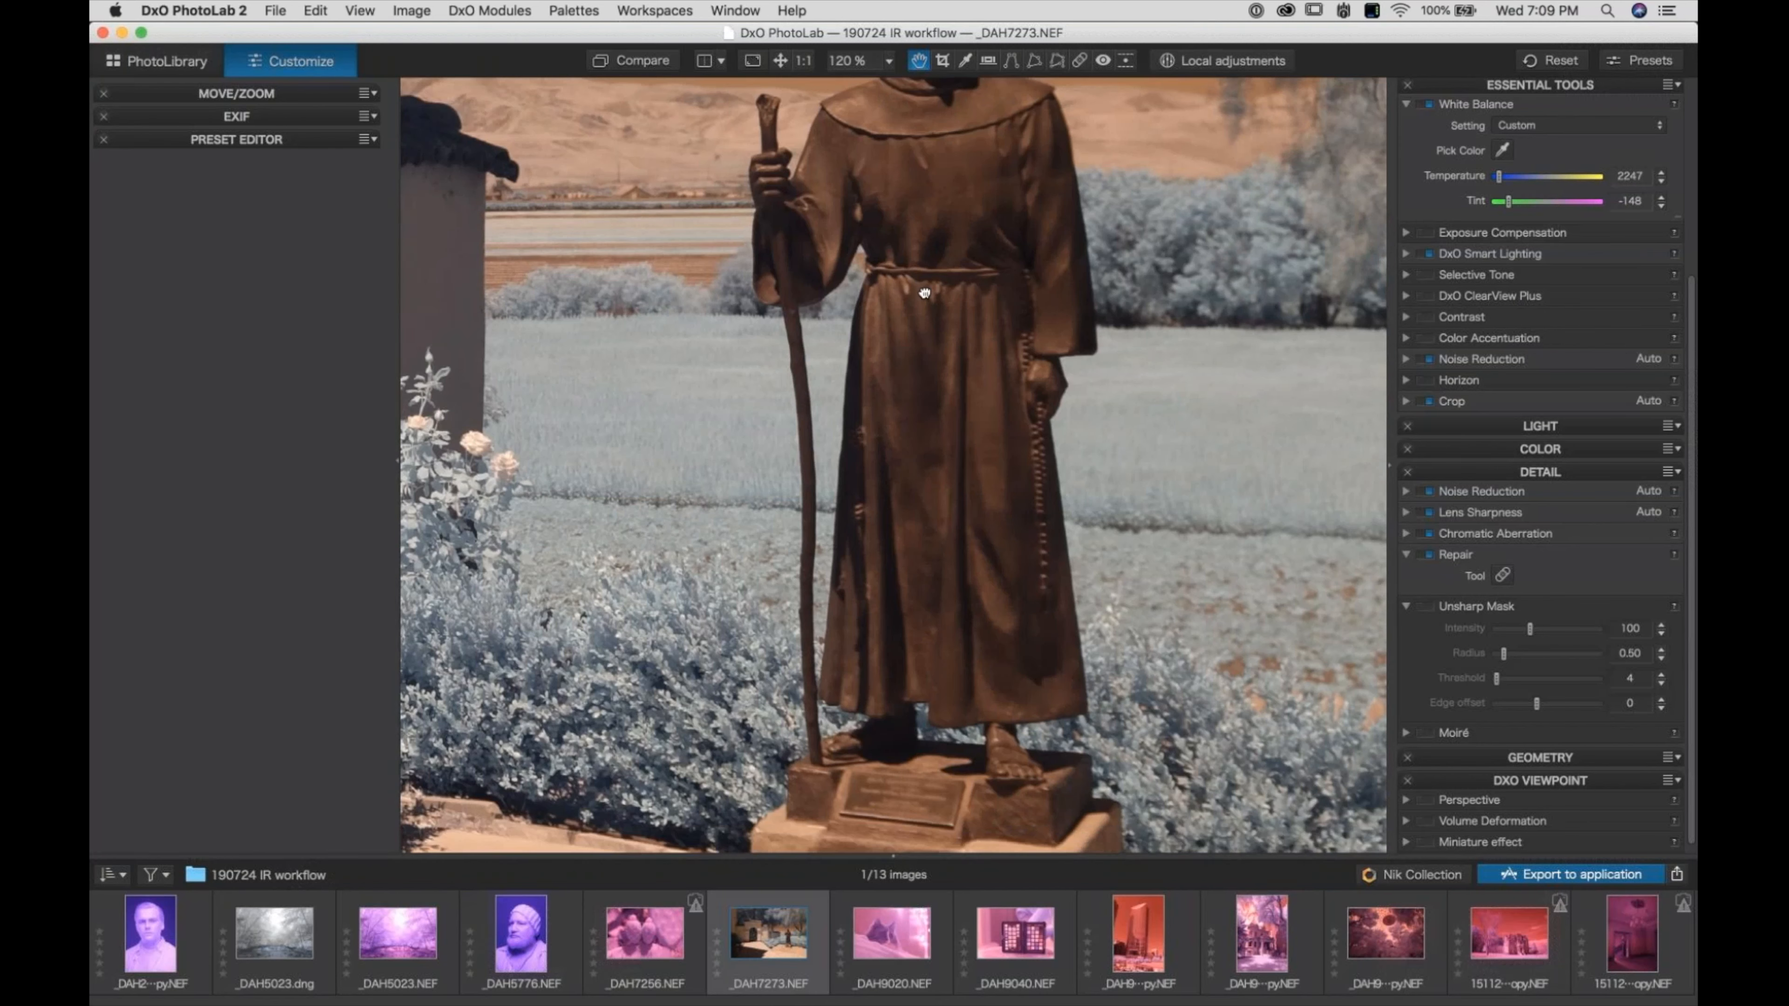
pyautogui.moveTo(926, 291); pyautogui.dragTo(923, 87)
pyautogui.moveTo(924, 391); pyautogui.dragTo(949, 628)
pyautogui.scroll(-5, 915, 479)
pyautogui.scroll(3, 915, 479)
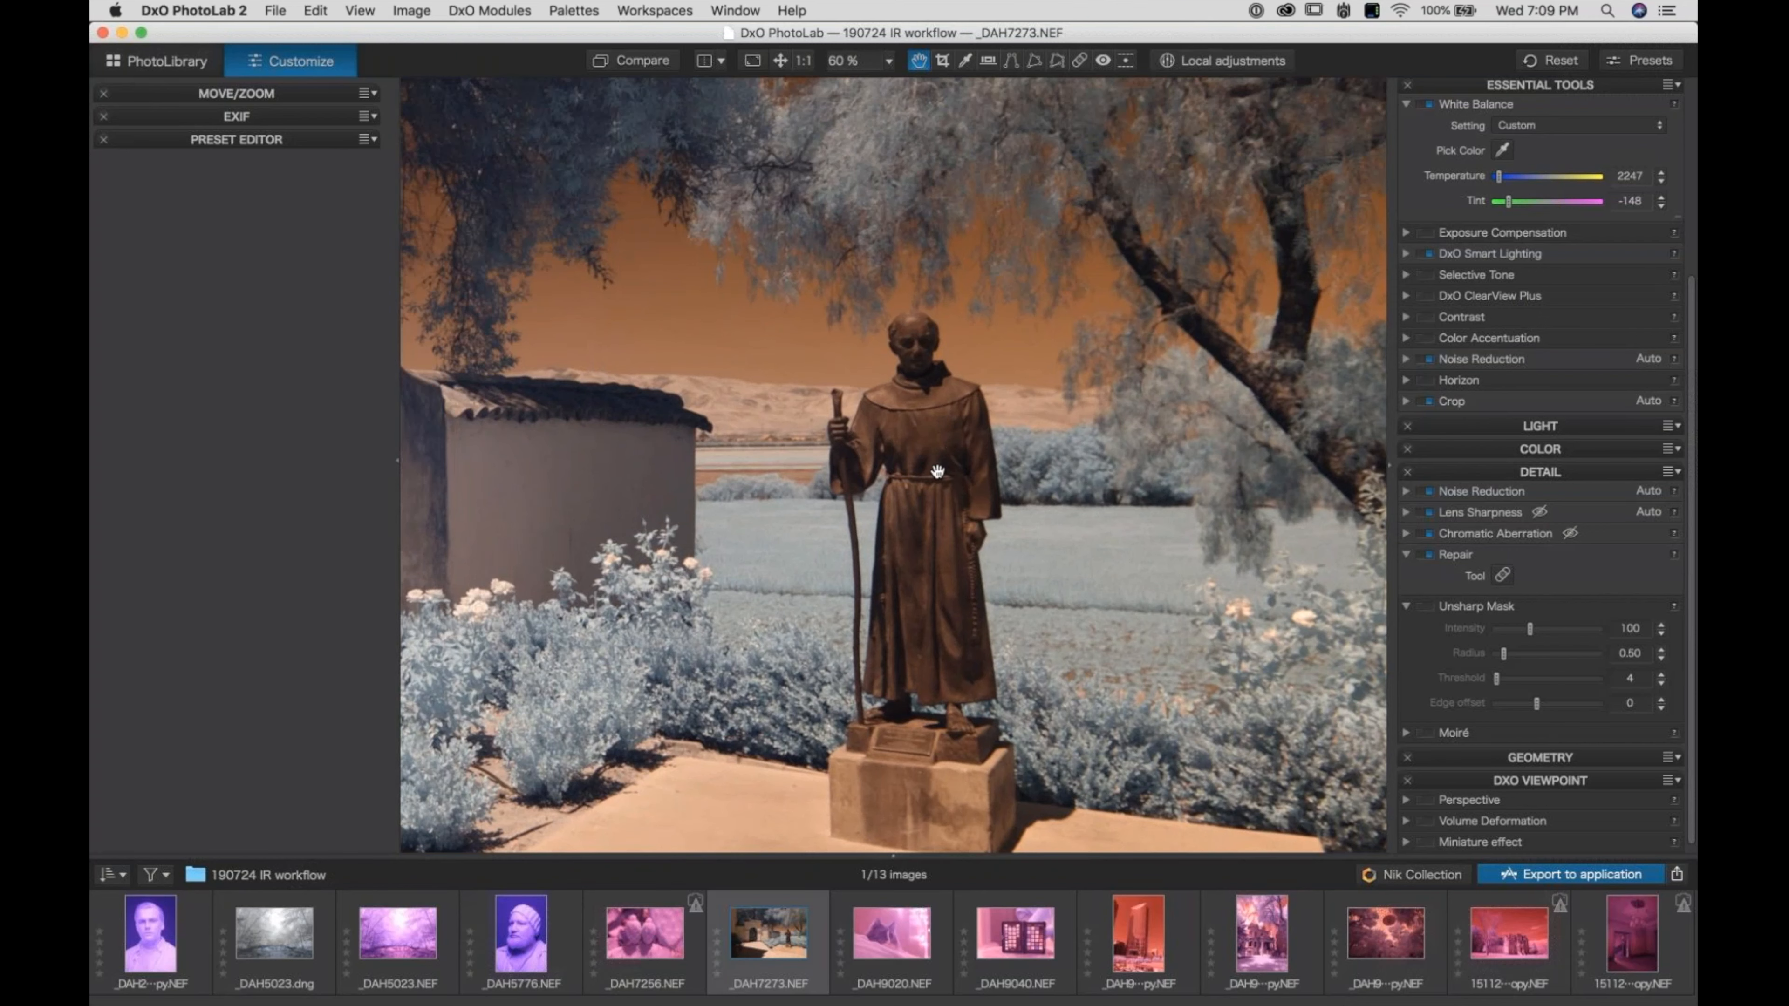
pyautogui.scroll(-3, 941, 490)
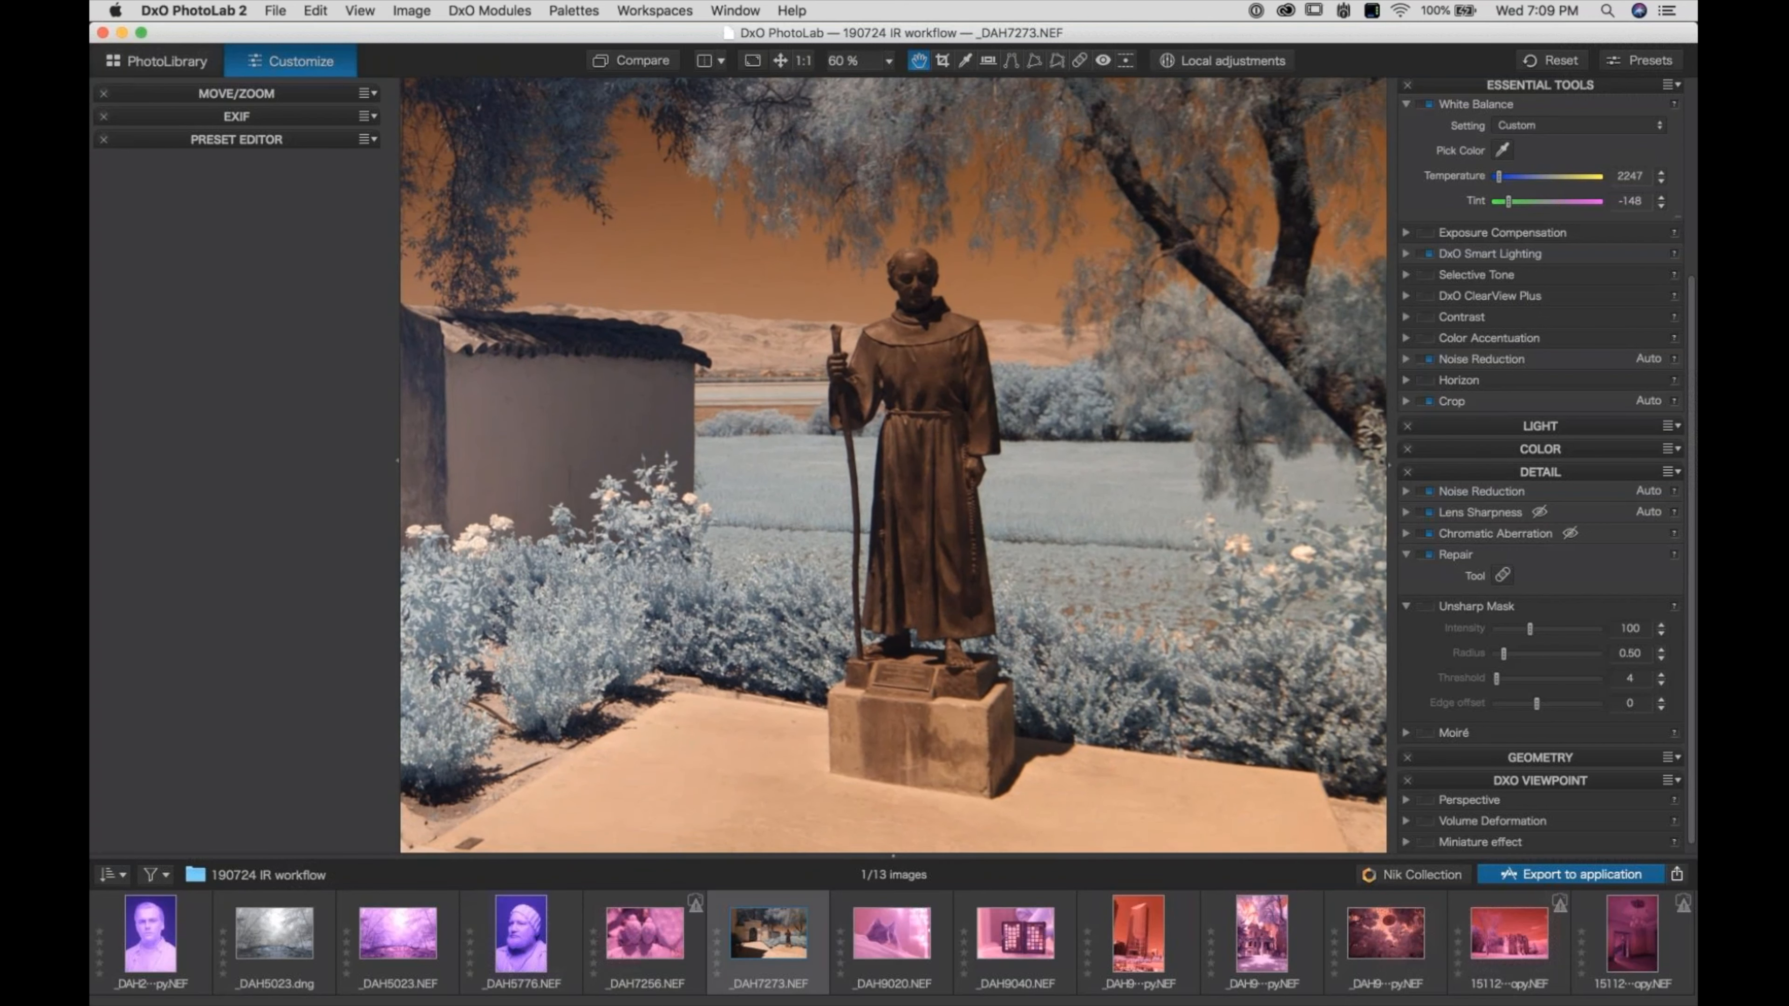
# Place a local-adjustment control point on the statue's face and bring up its detail settings
pyautogui.click(1228, 66)
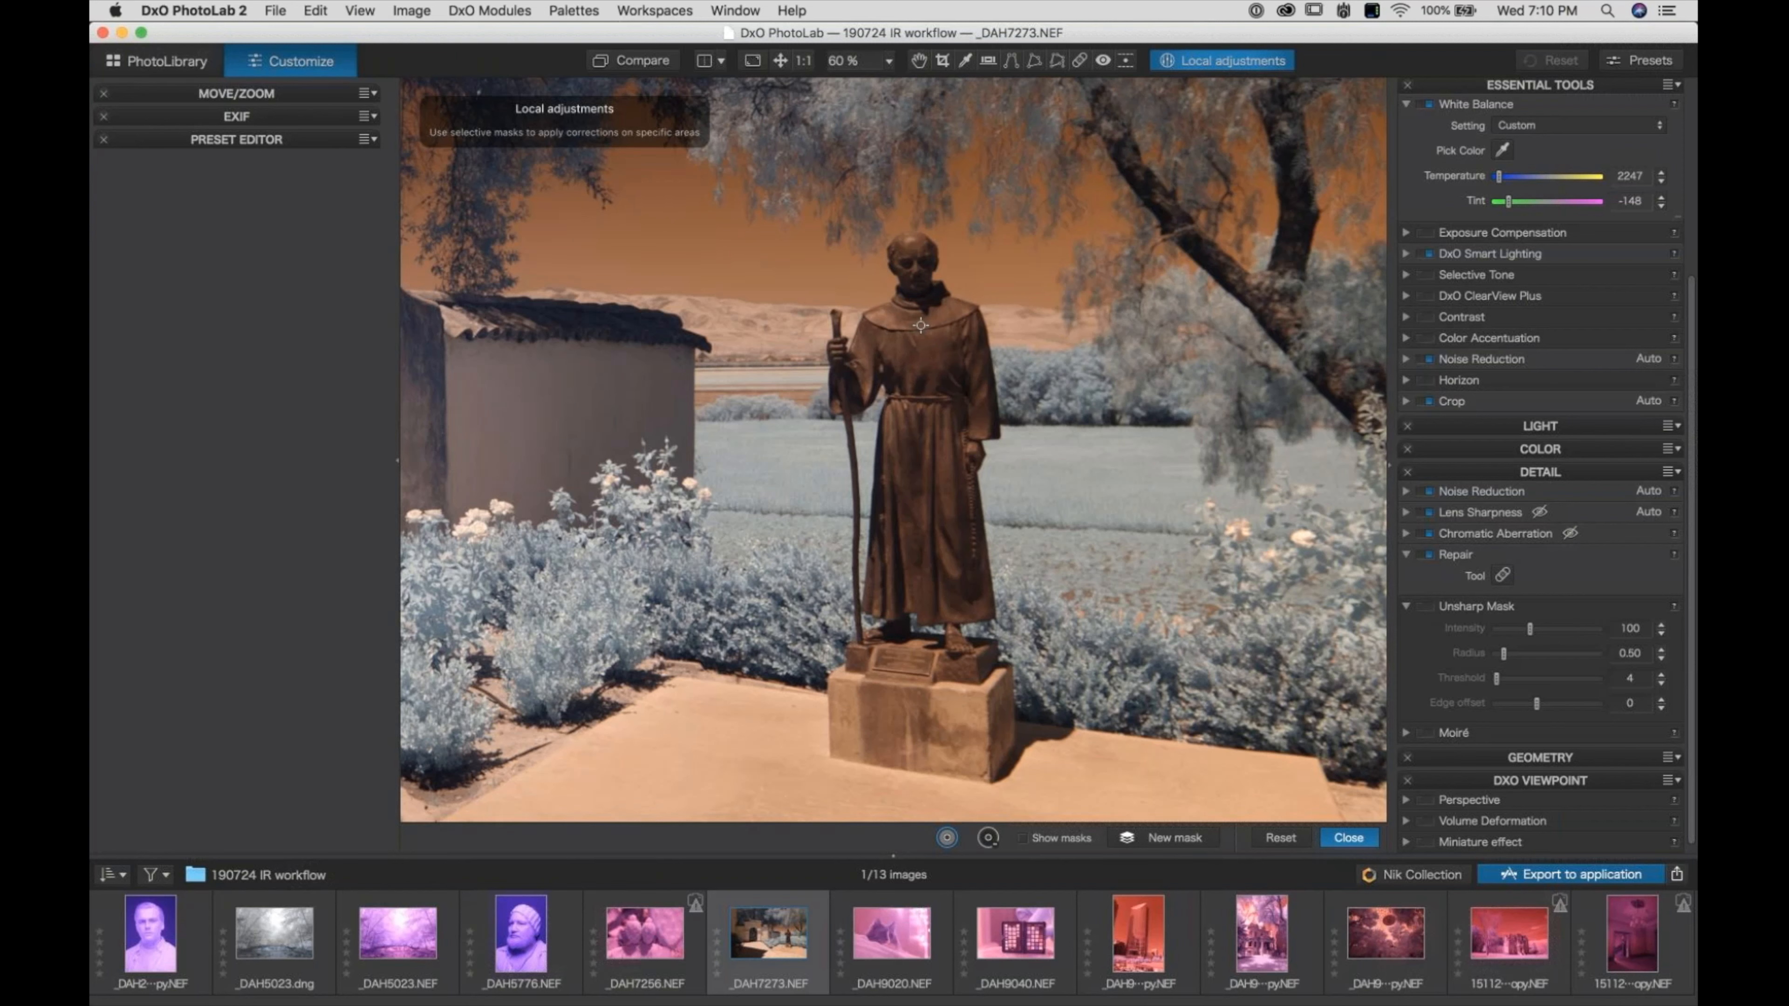
pyautogui.press('super+0')
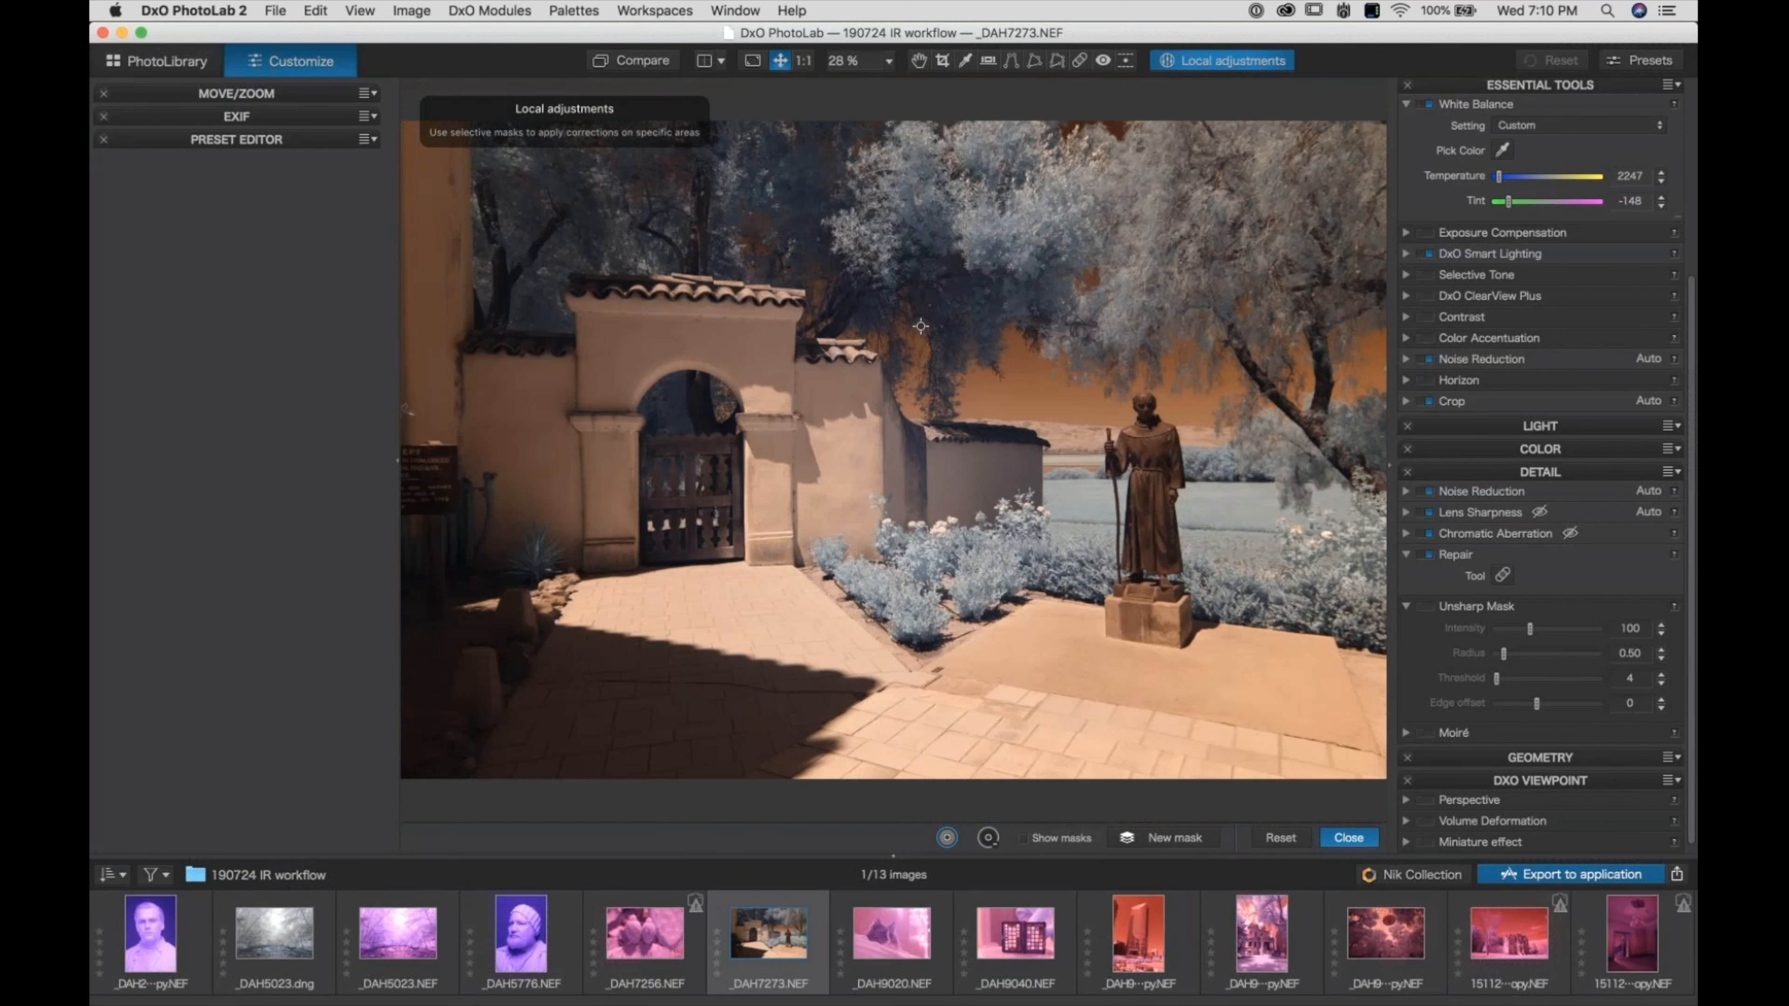
pyautogui.scroll(10, 921, 326)
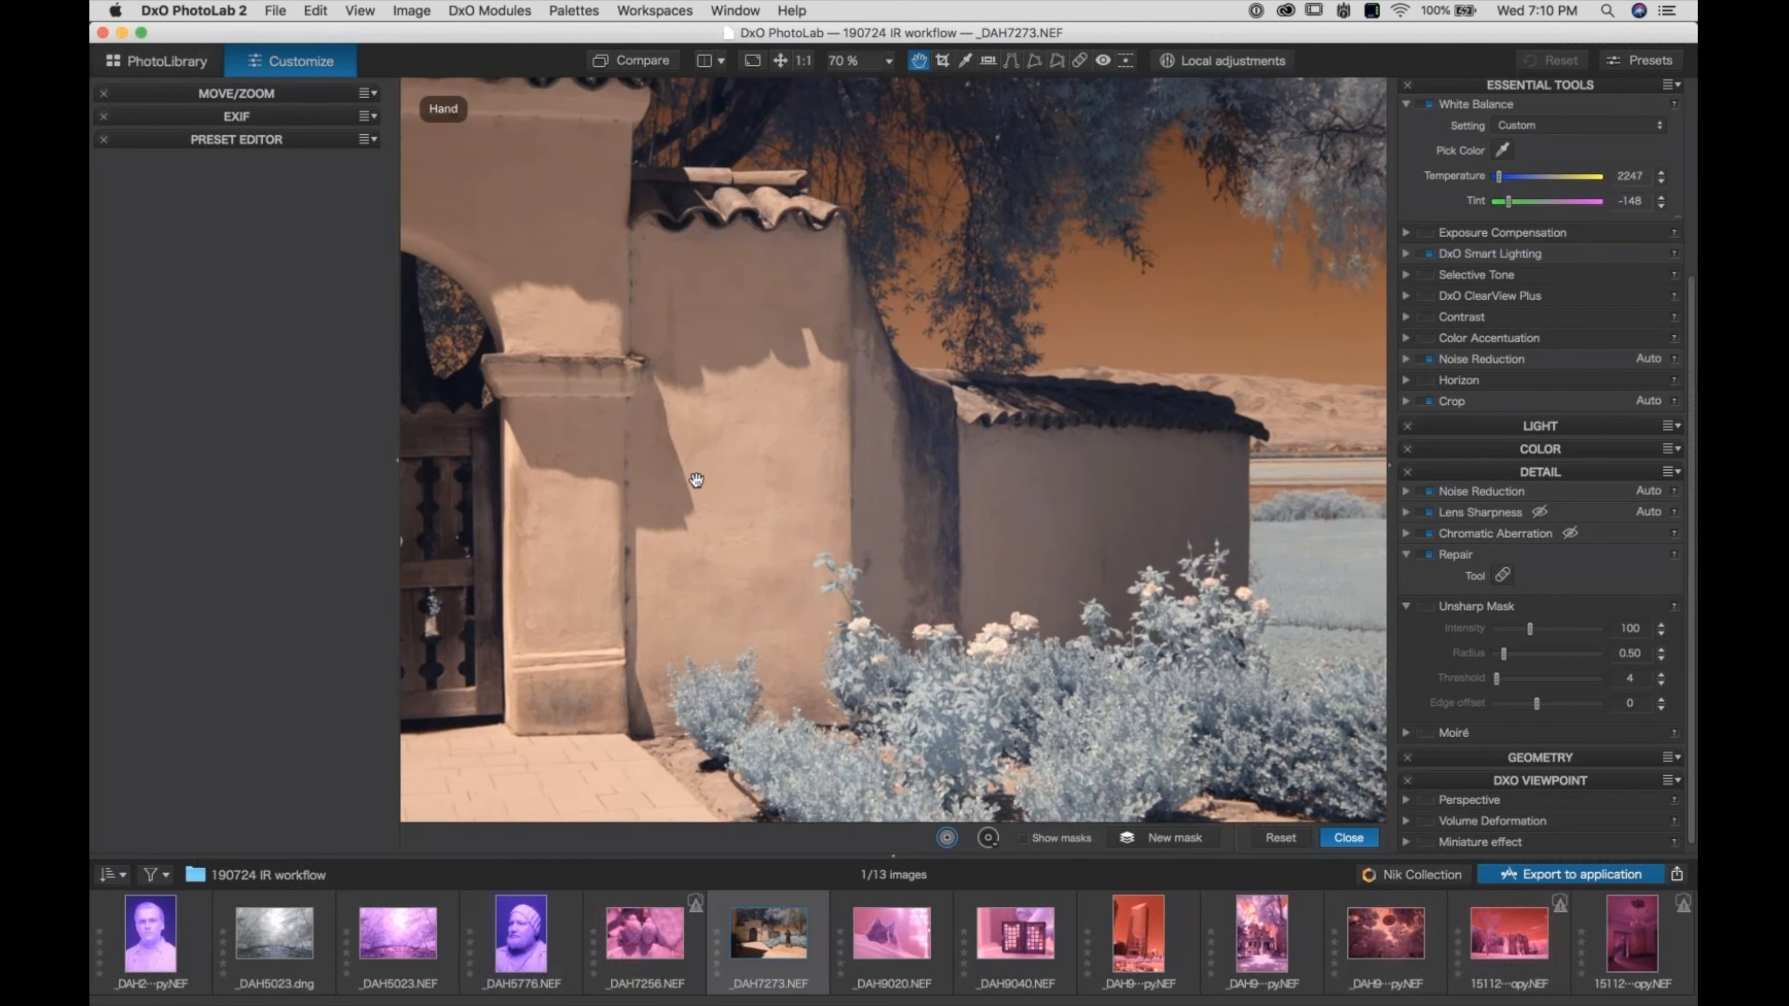
pyautogui.hscroll(15, 1062, 467)
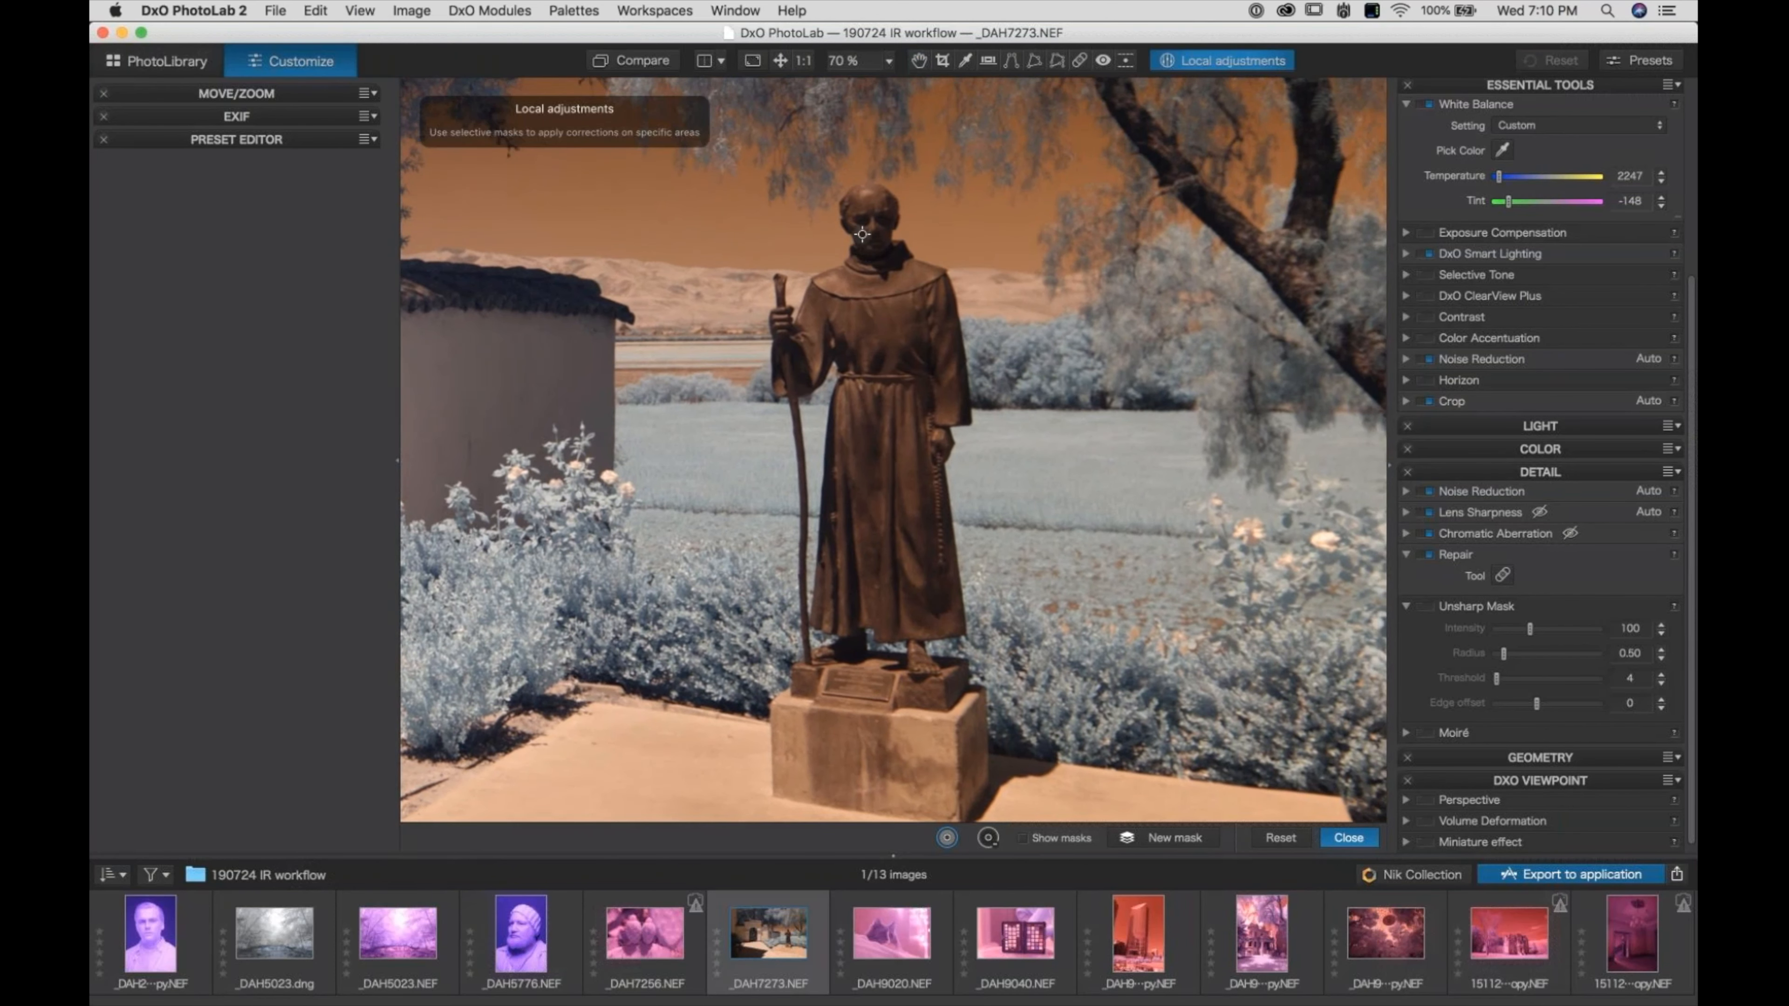
pyautogui.click(866, 229)
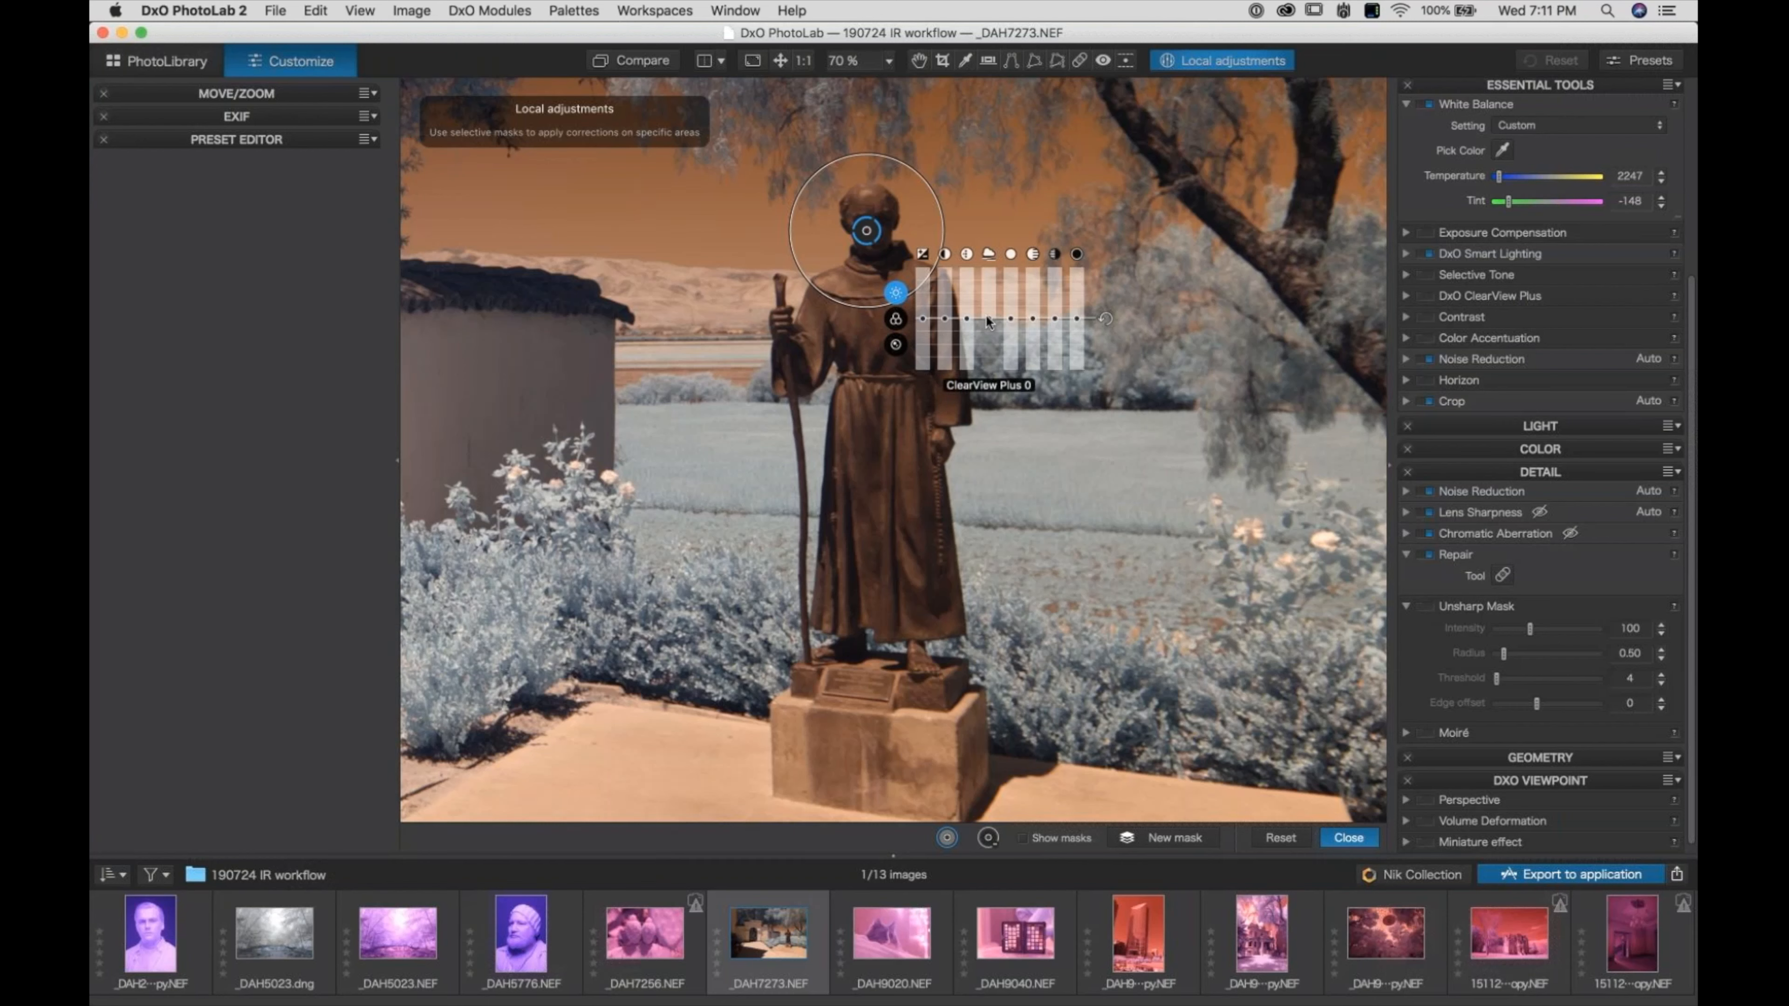
pyautogui.click(897, 320)
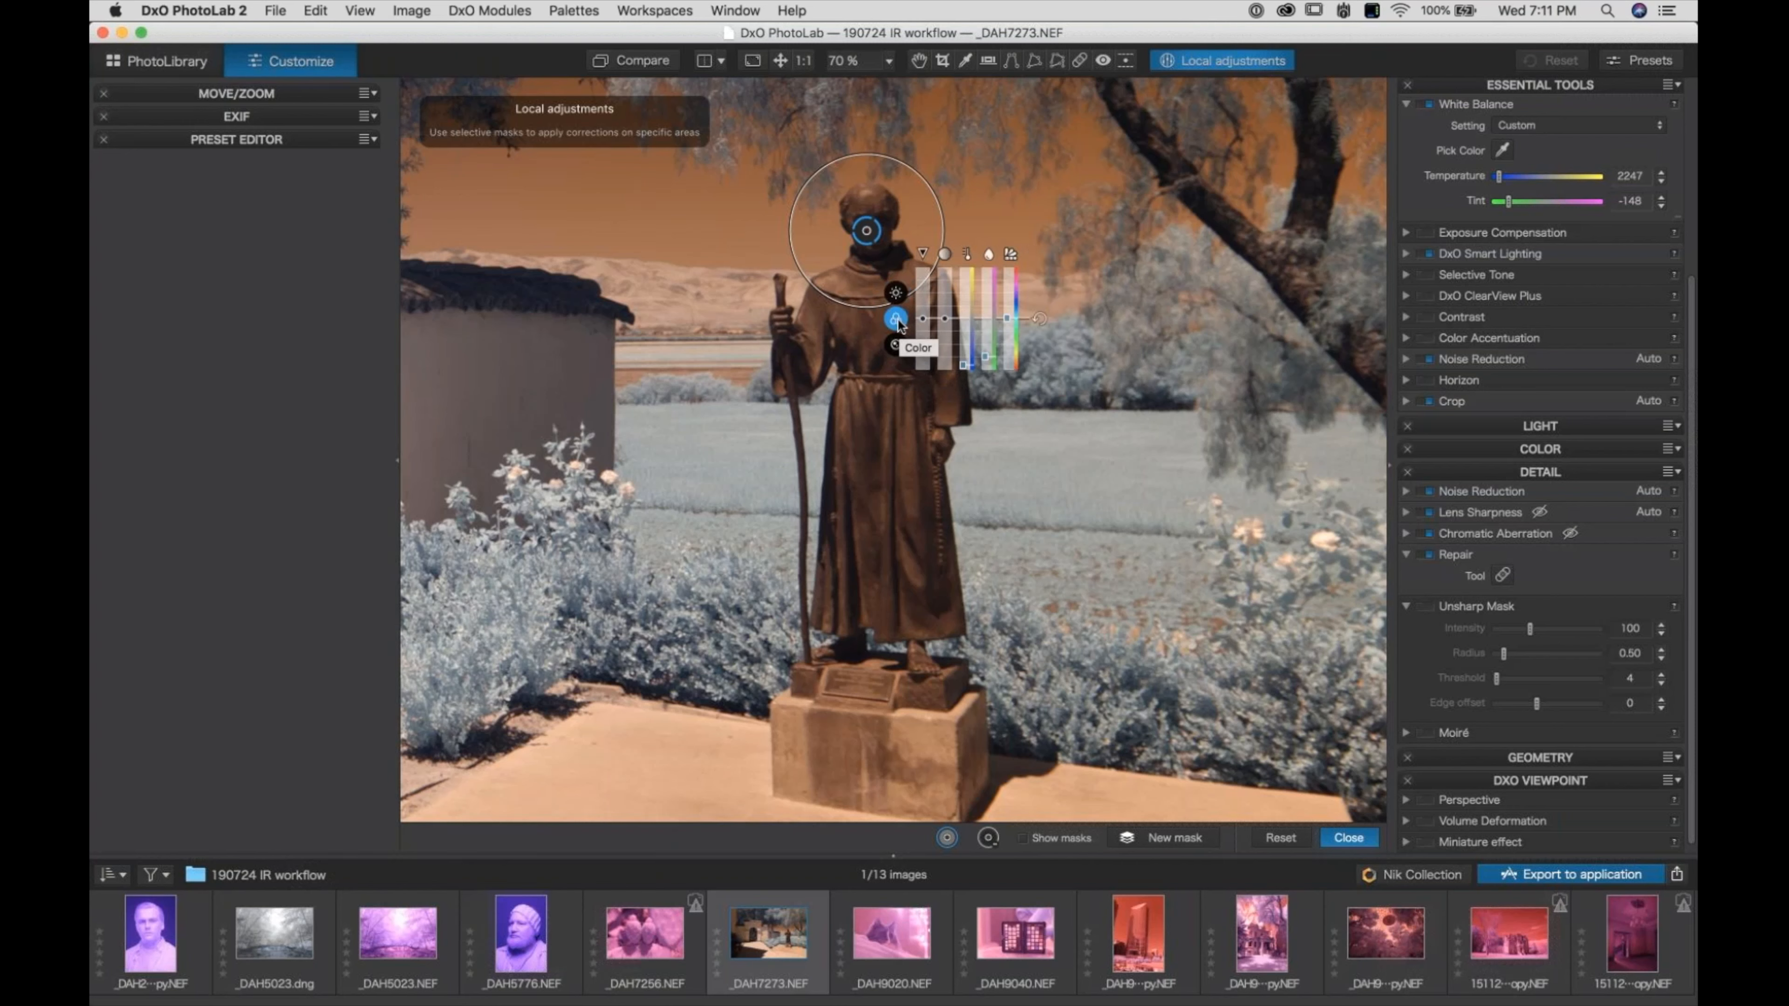
pyautogui.click(900, 344)
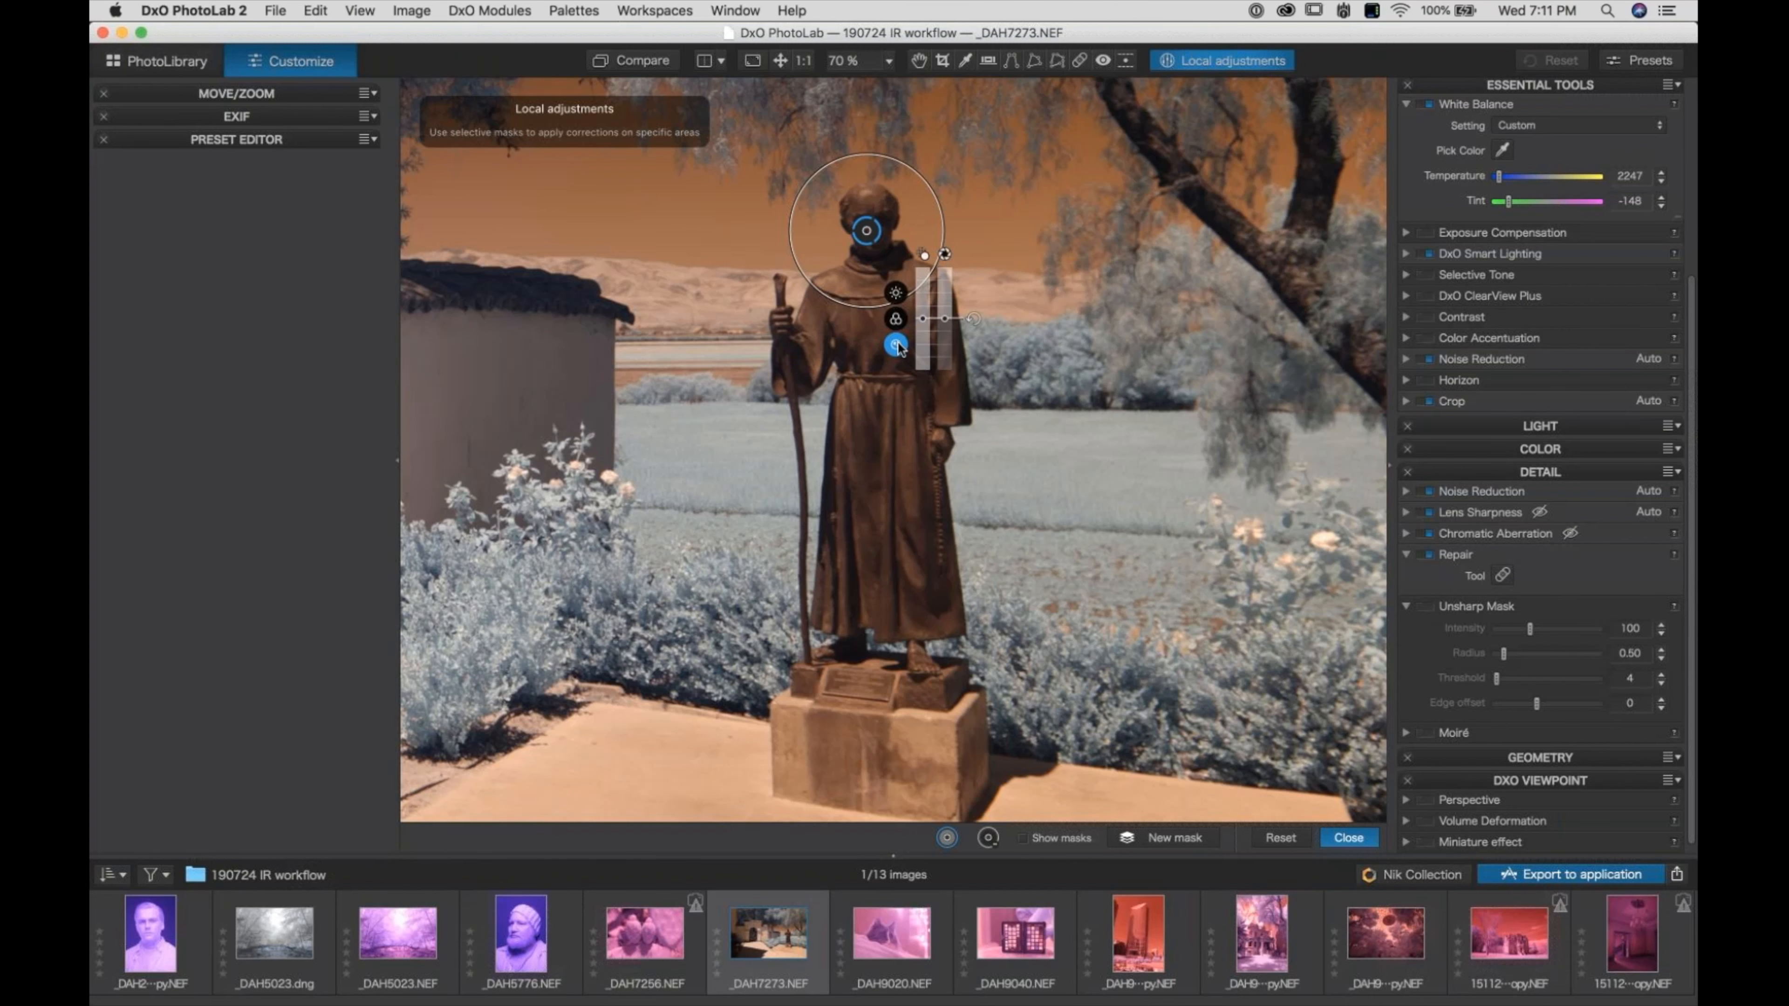
# Set the sharpness of the control point on the statue's face to 100
pyautogui.press('super+plus')
pyautogui.press('super+plus')
pyautogui.press('super+plus')
pyautogui.press('super+plus')
pyautogui.press('super+plus')
pyautogui.press('super+plus')
pyautogui.press('super+plus')
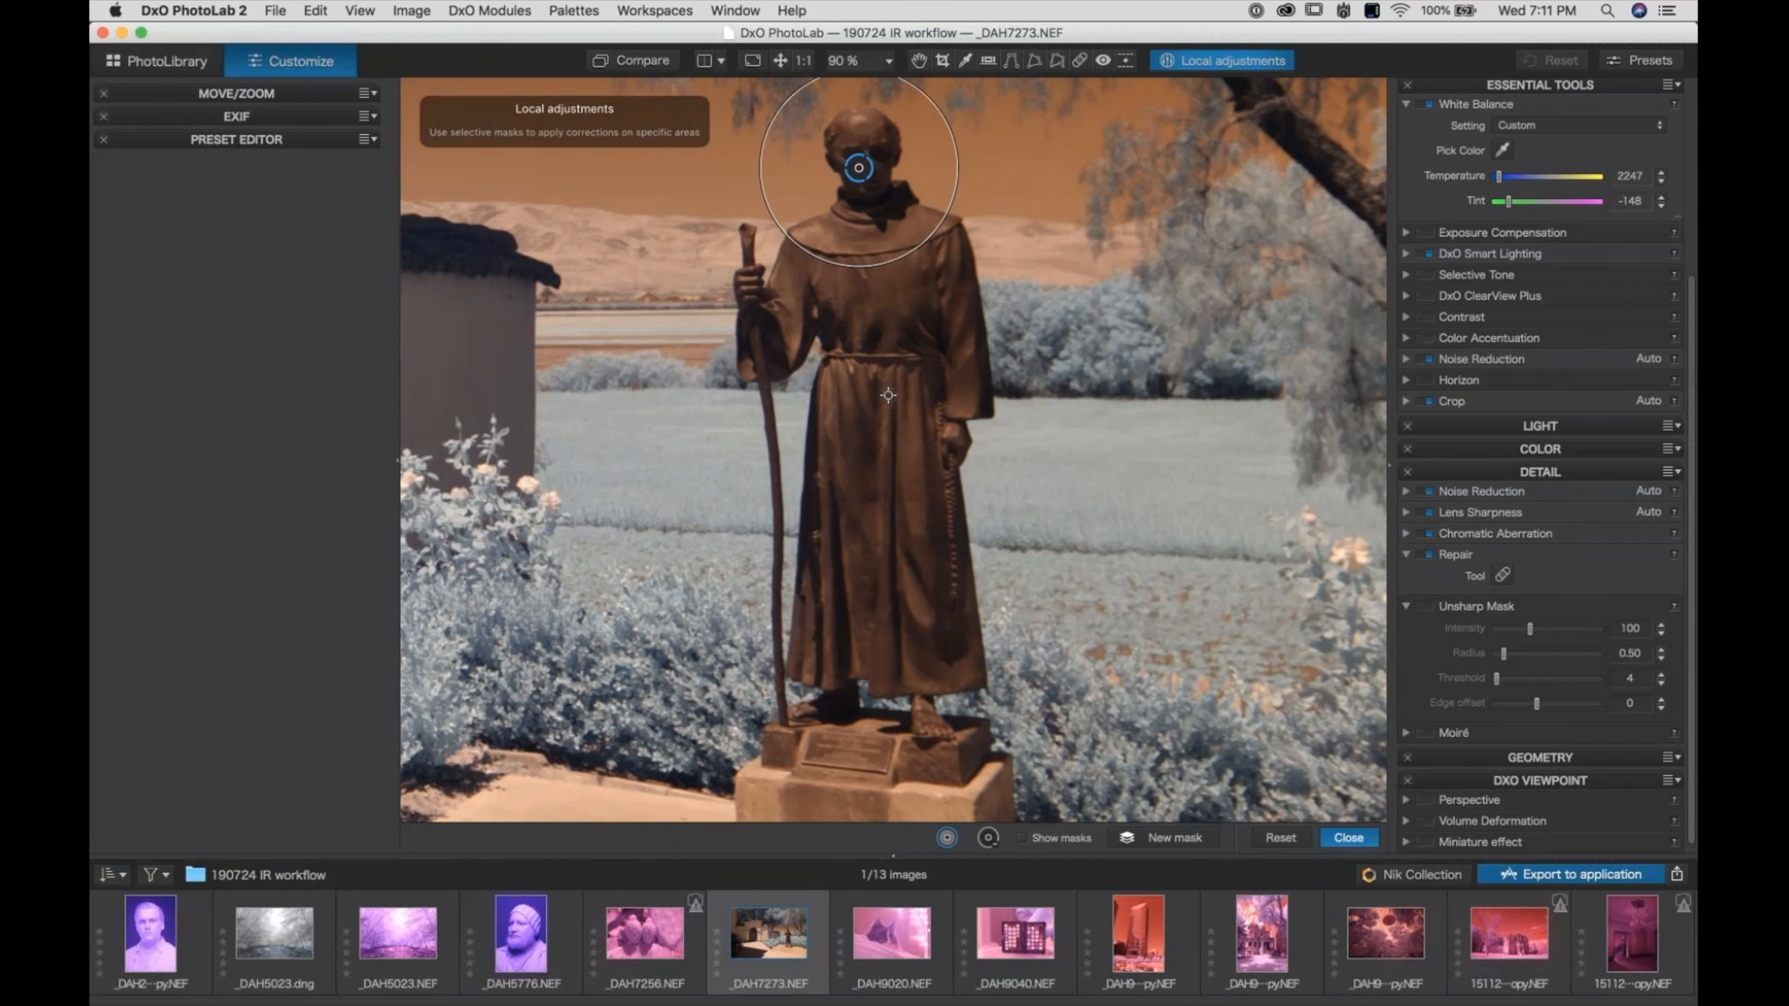
pyautogui.press('space')
pyautogui.moveTo(871, 336); pyautogui.dragTo(849, 632)
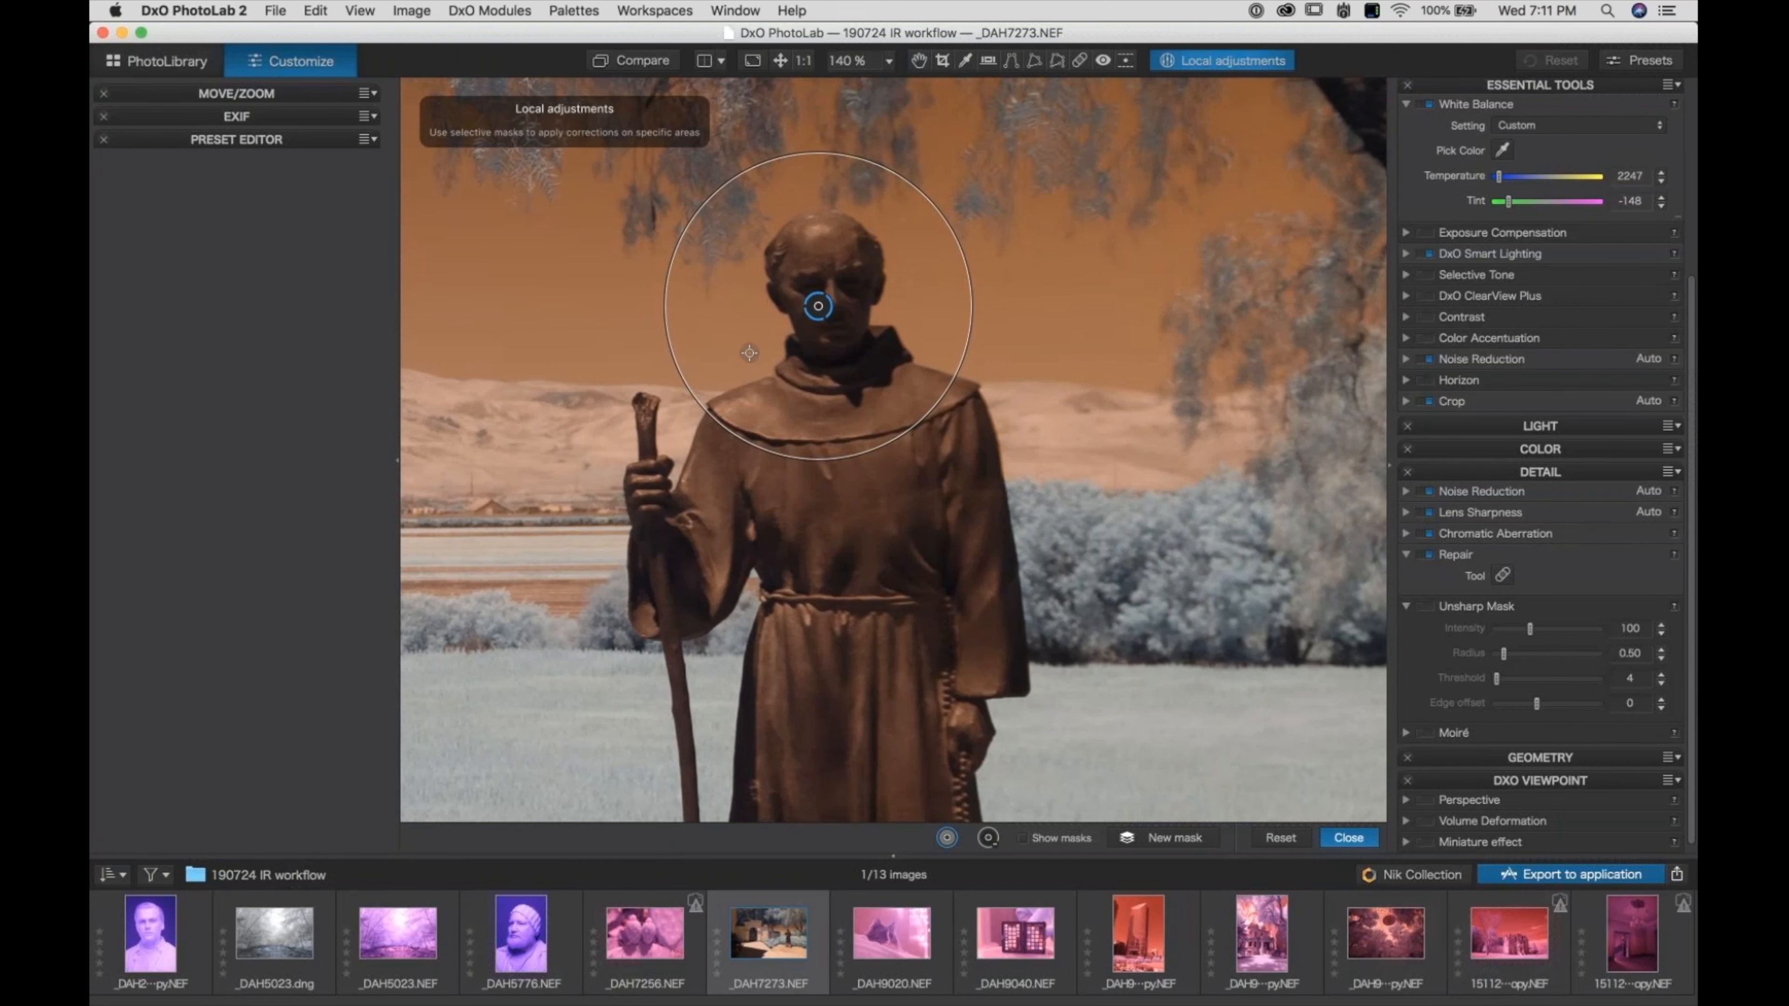
pyautogui.click(818, 305)
pyautogui.moveTo(876, 399); pyautogui.dragTo(875, 328)
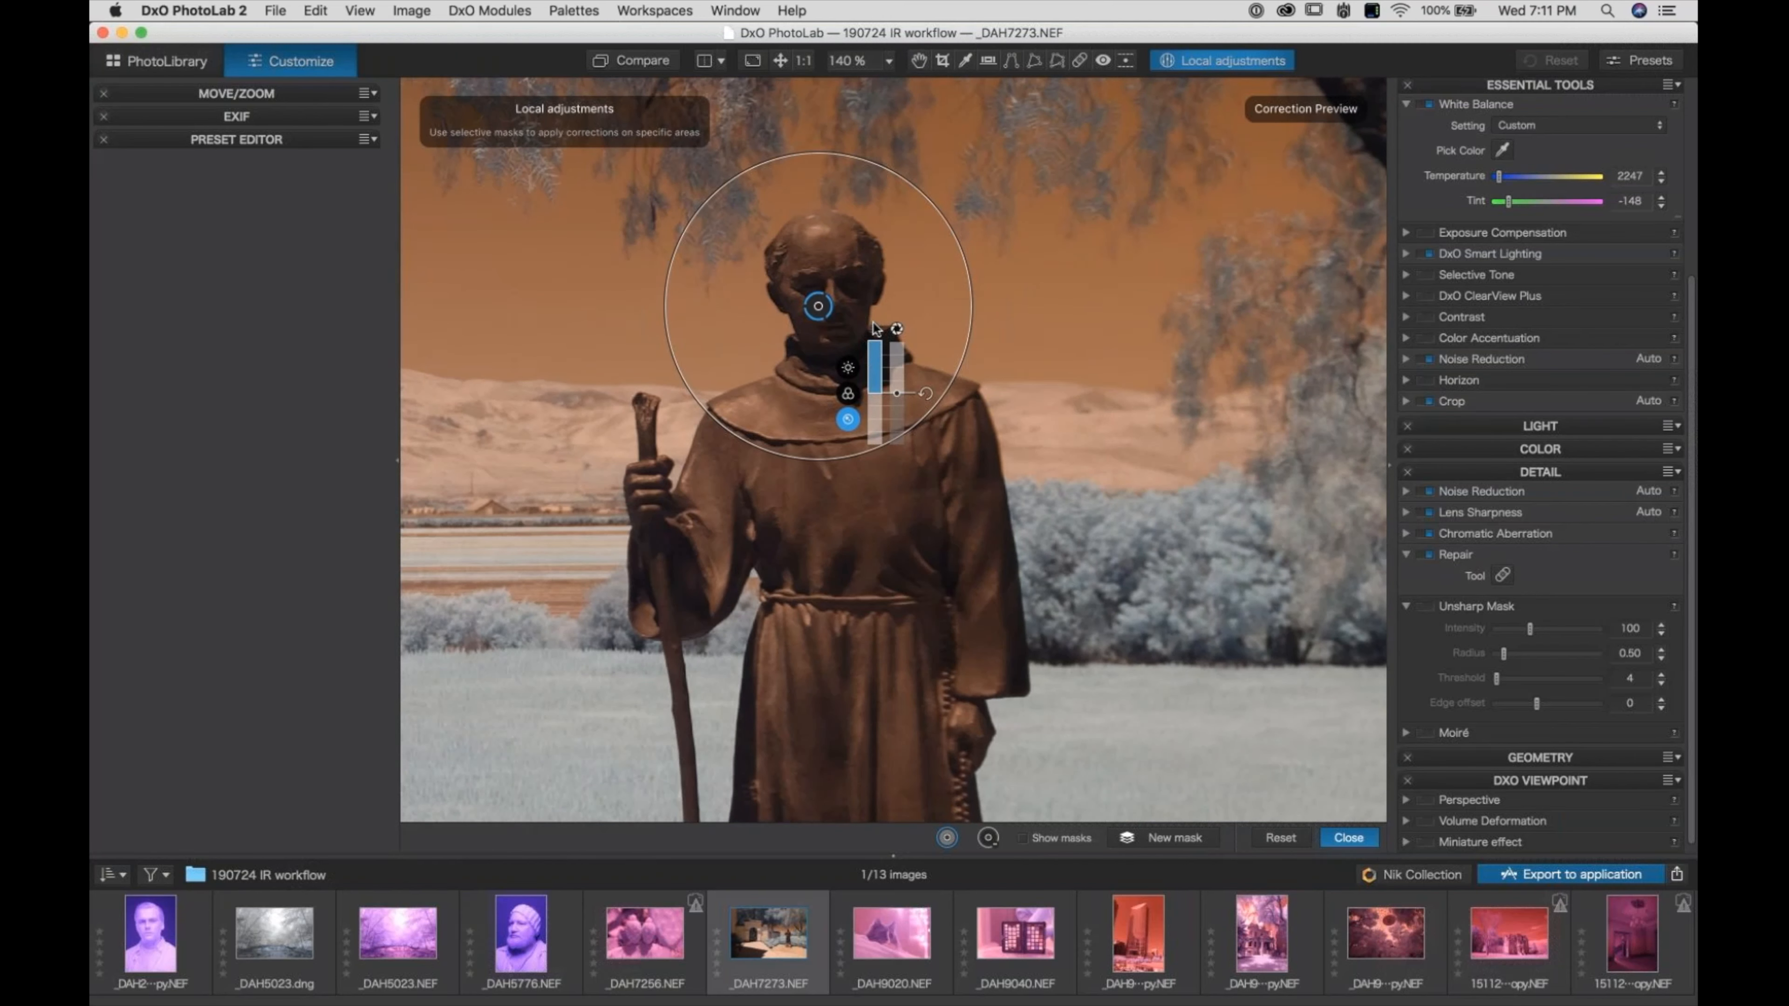
# Try blurring the statue's face with the control point, and remove the blur again
pyautogui.moveTo(896, 387); pyautogui.dragTo(896, 362)
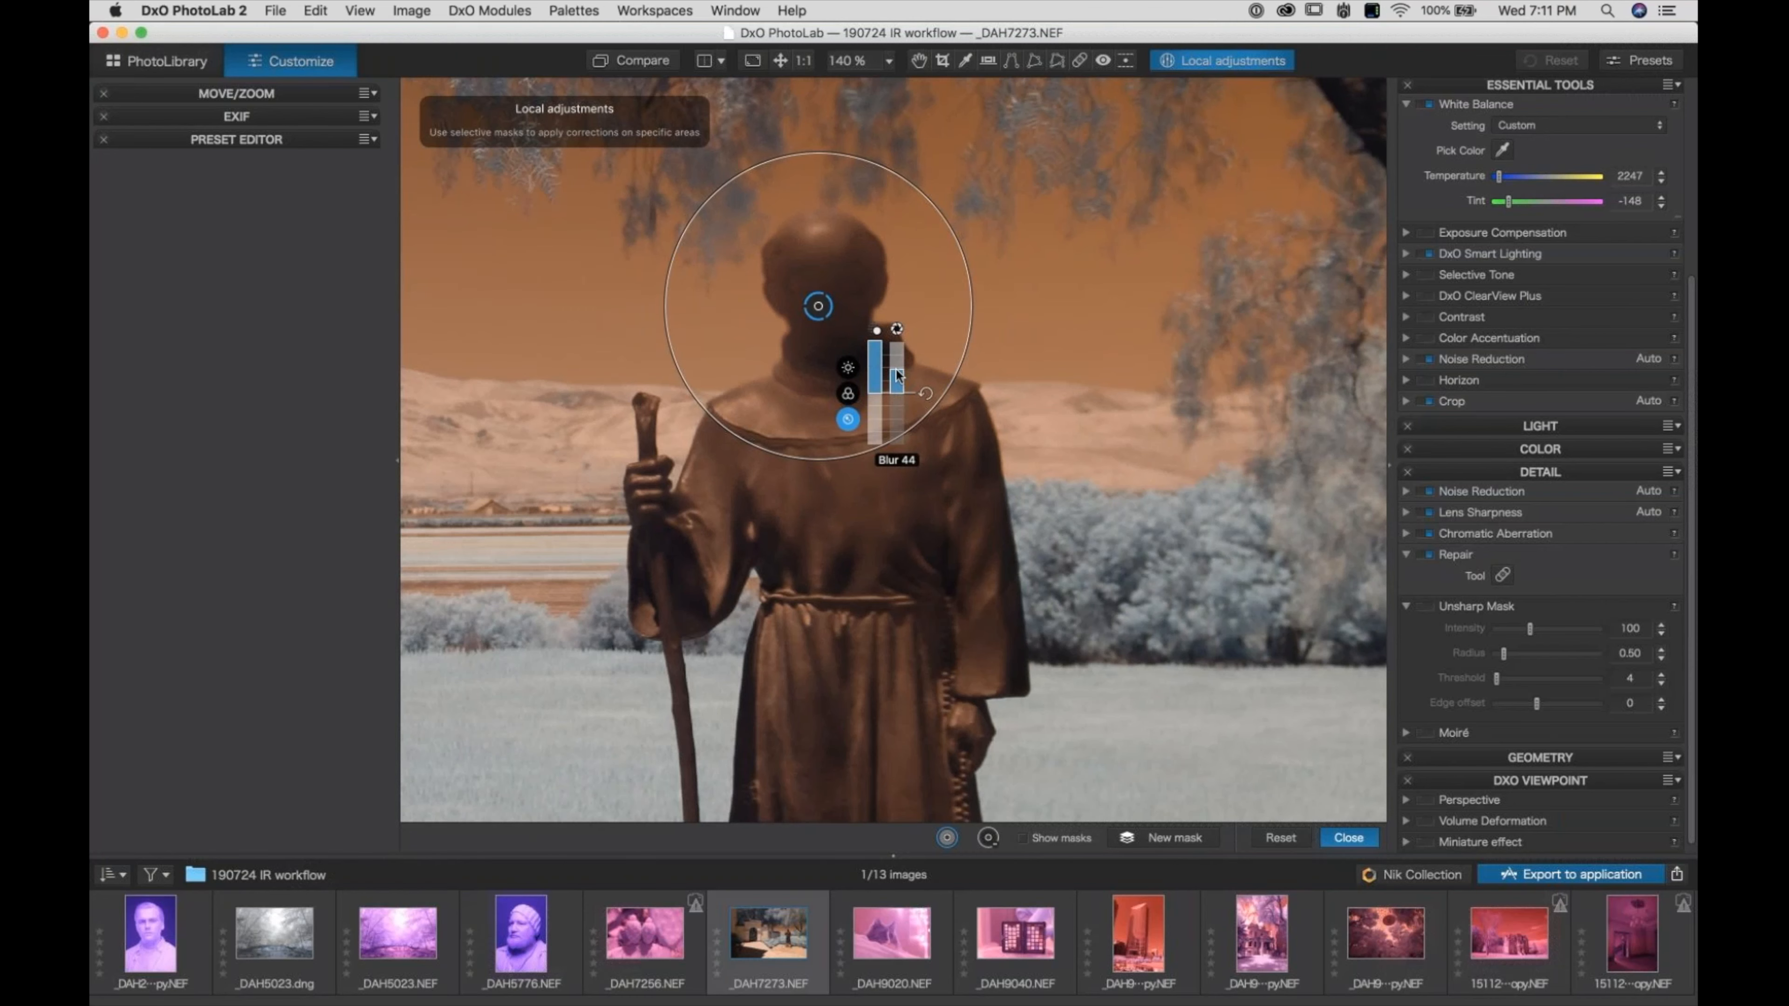
pyautogui.moveTo(897, 375); pyautogui.dragTo(894, 394)
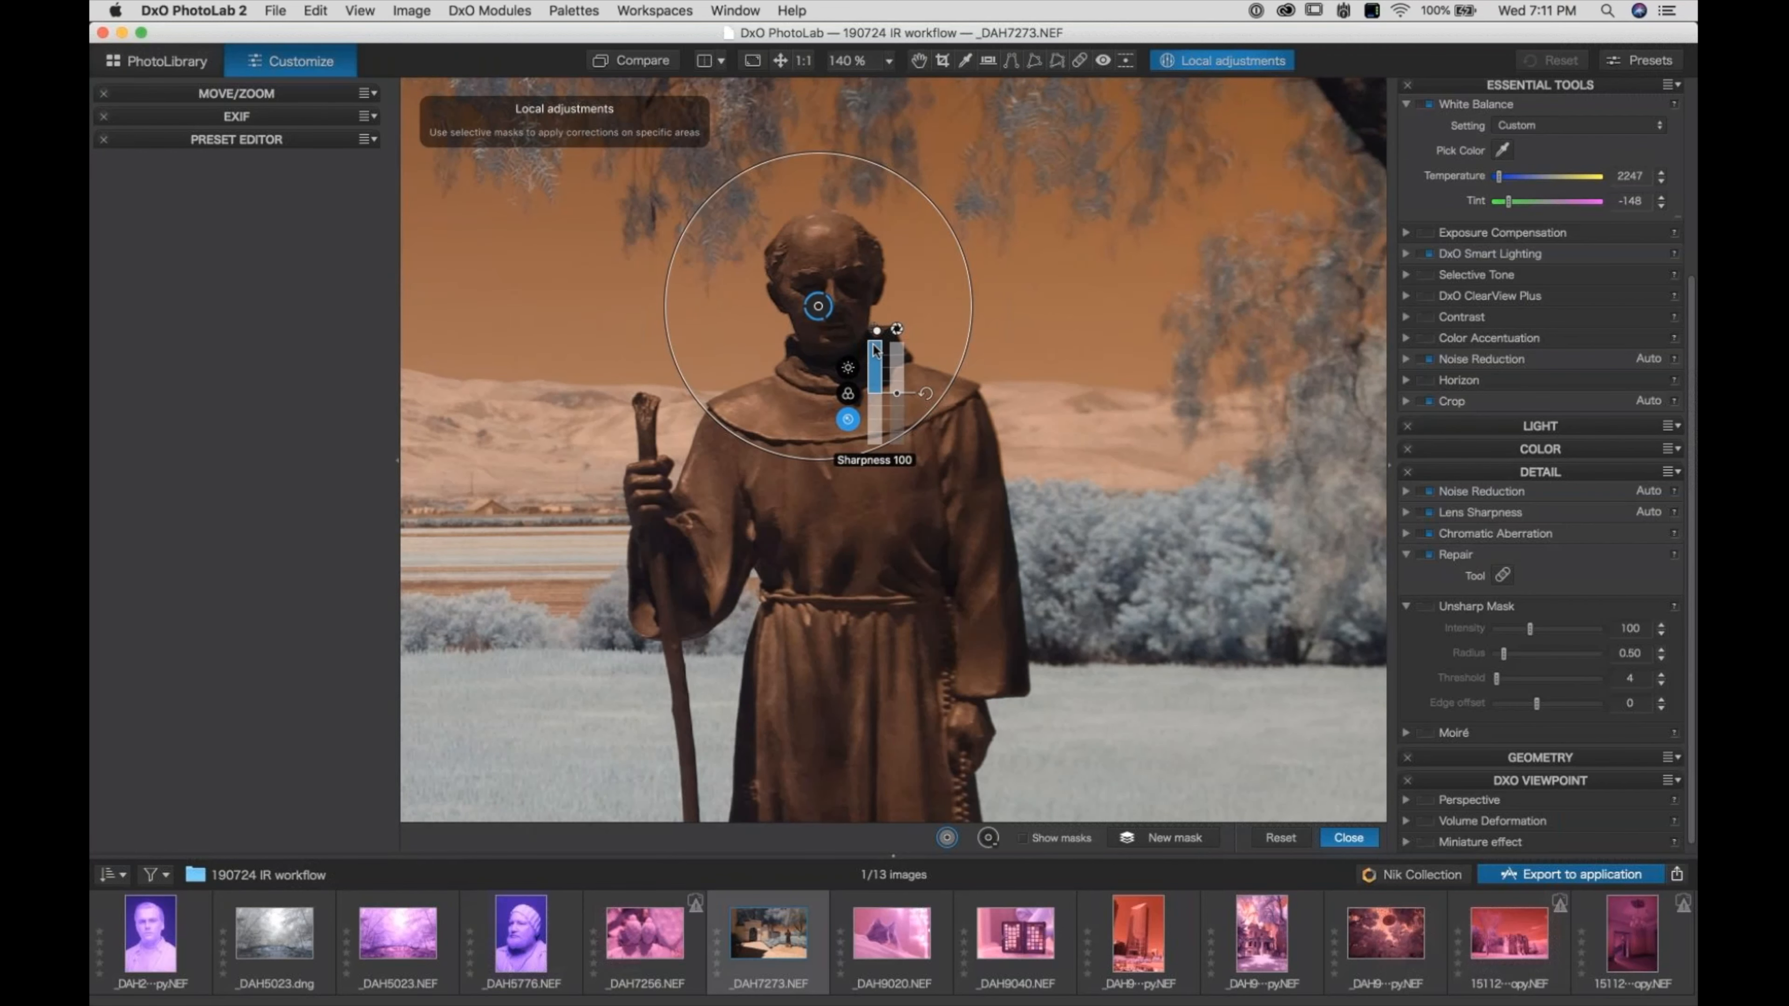
# Fine-tune the face control point's sharpness and moderately raise its microcontrast and ClearView Plus
pyautogui.moveTo(876, 345); pyautogui.dragTo(875, 351)
pyautogui.click(849, 368)
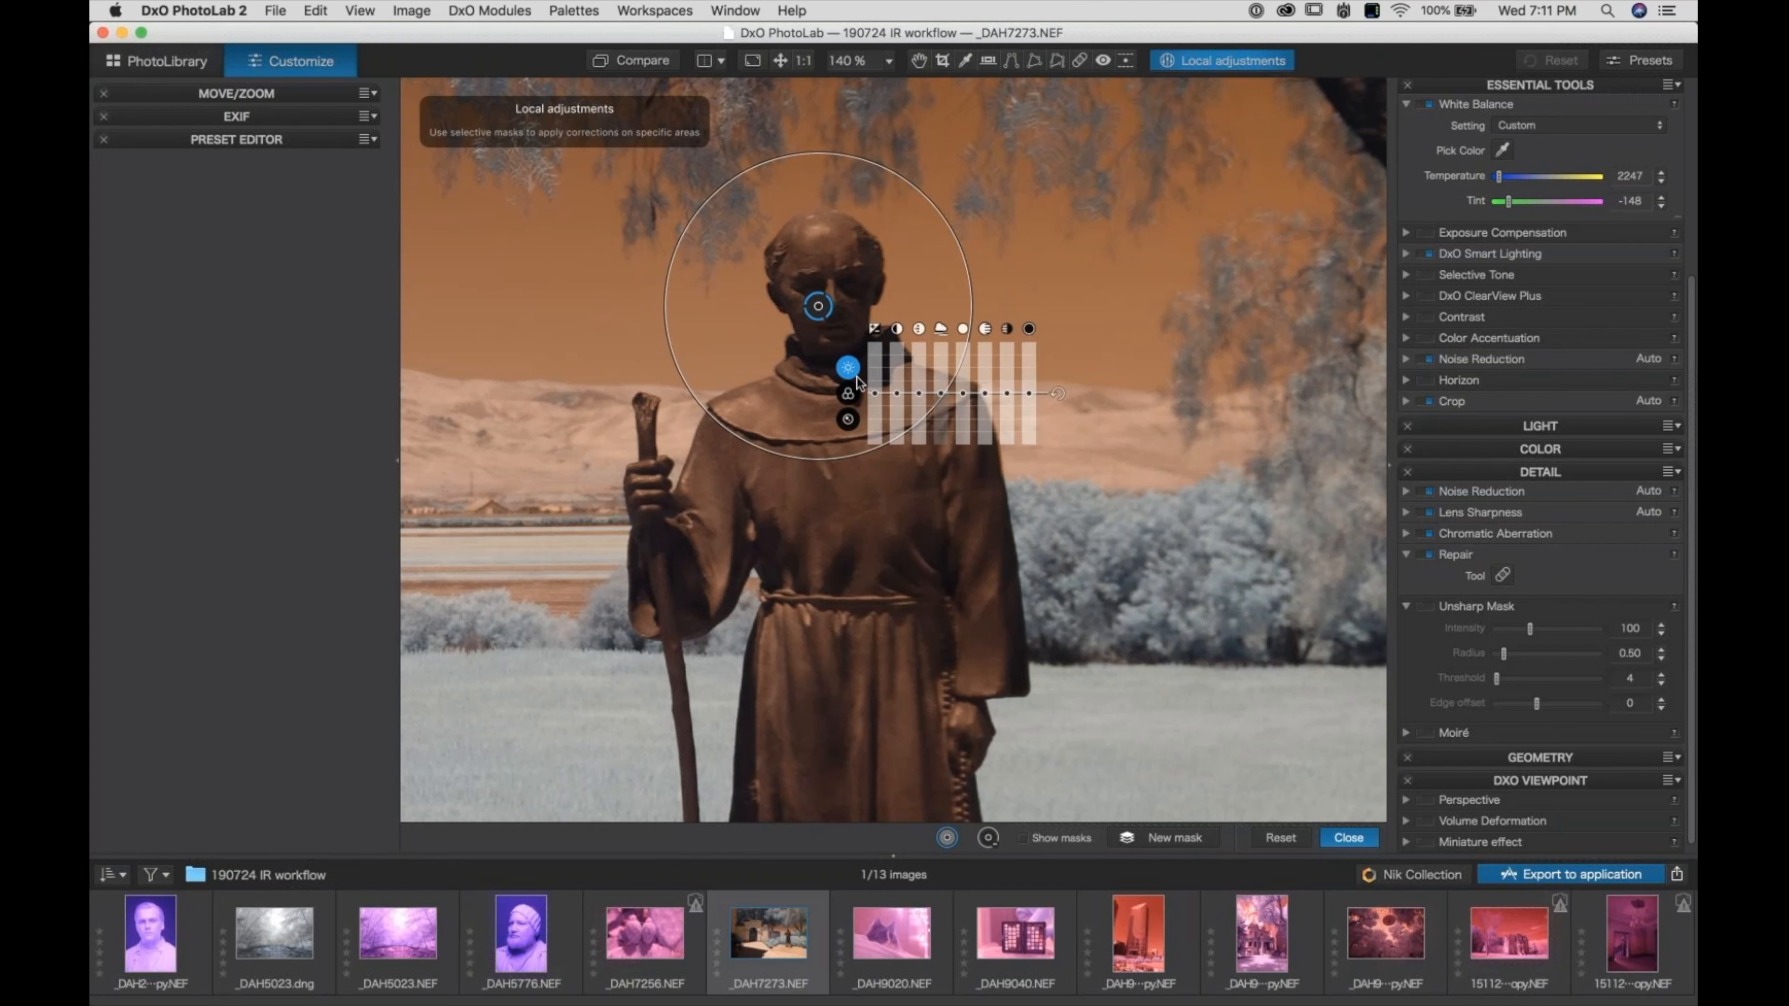
pyautogui.moveTo(918, 397)
pyautogui.mouseDown()
pyautogui.moveTo(917, 365)
pyautogui.moveTo(941, 387)
pyautogui.mouseUp()
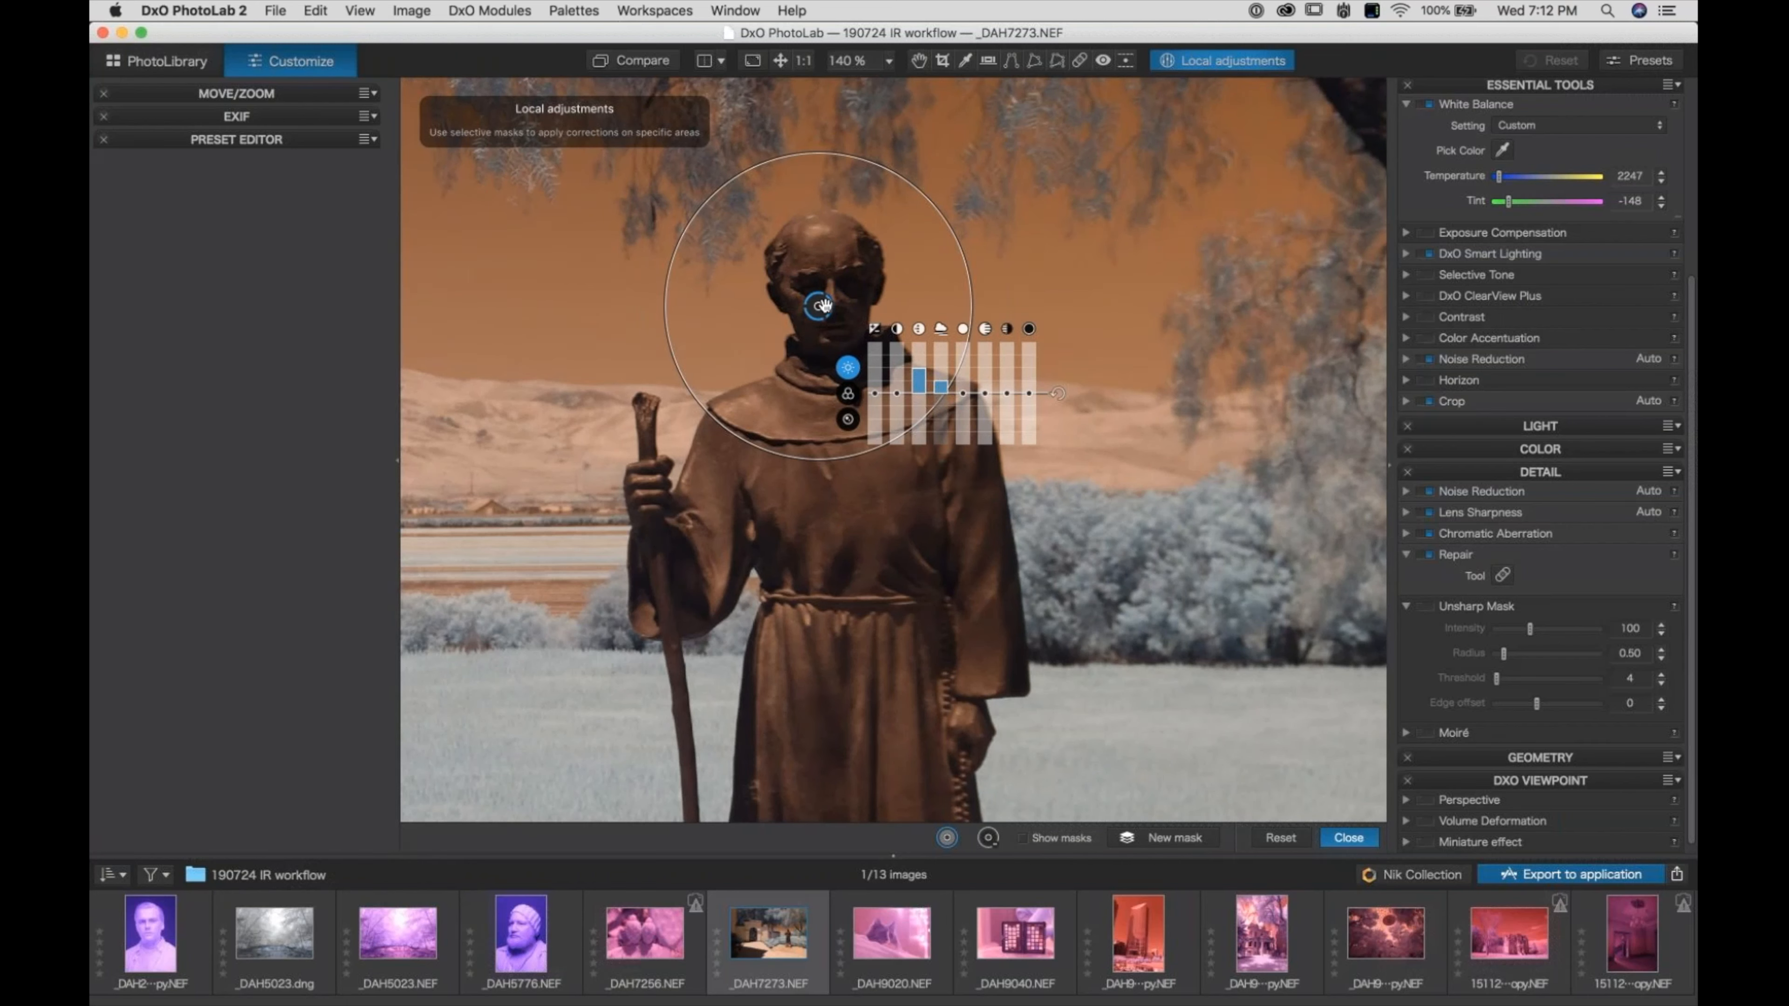
pyautogui.rightClick(791, 320)
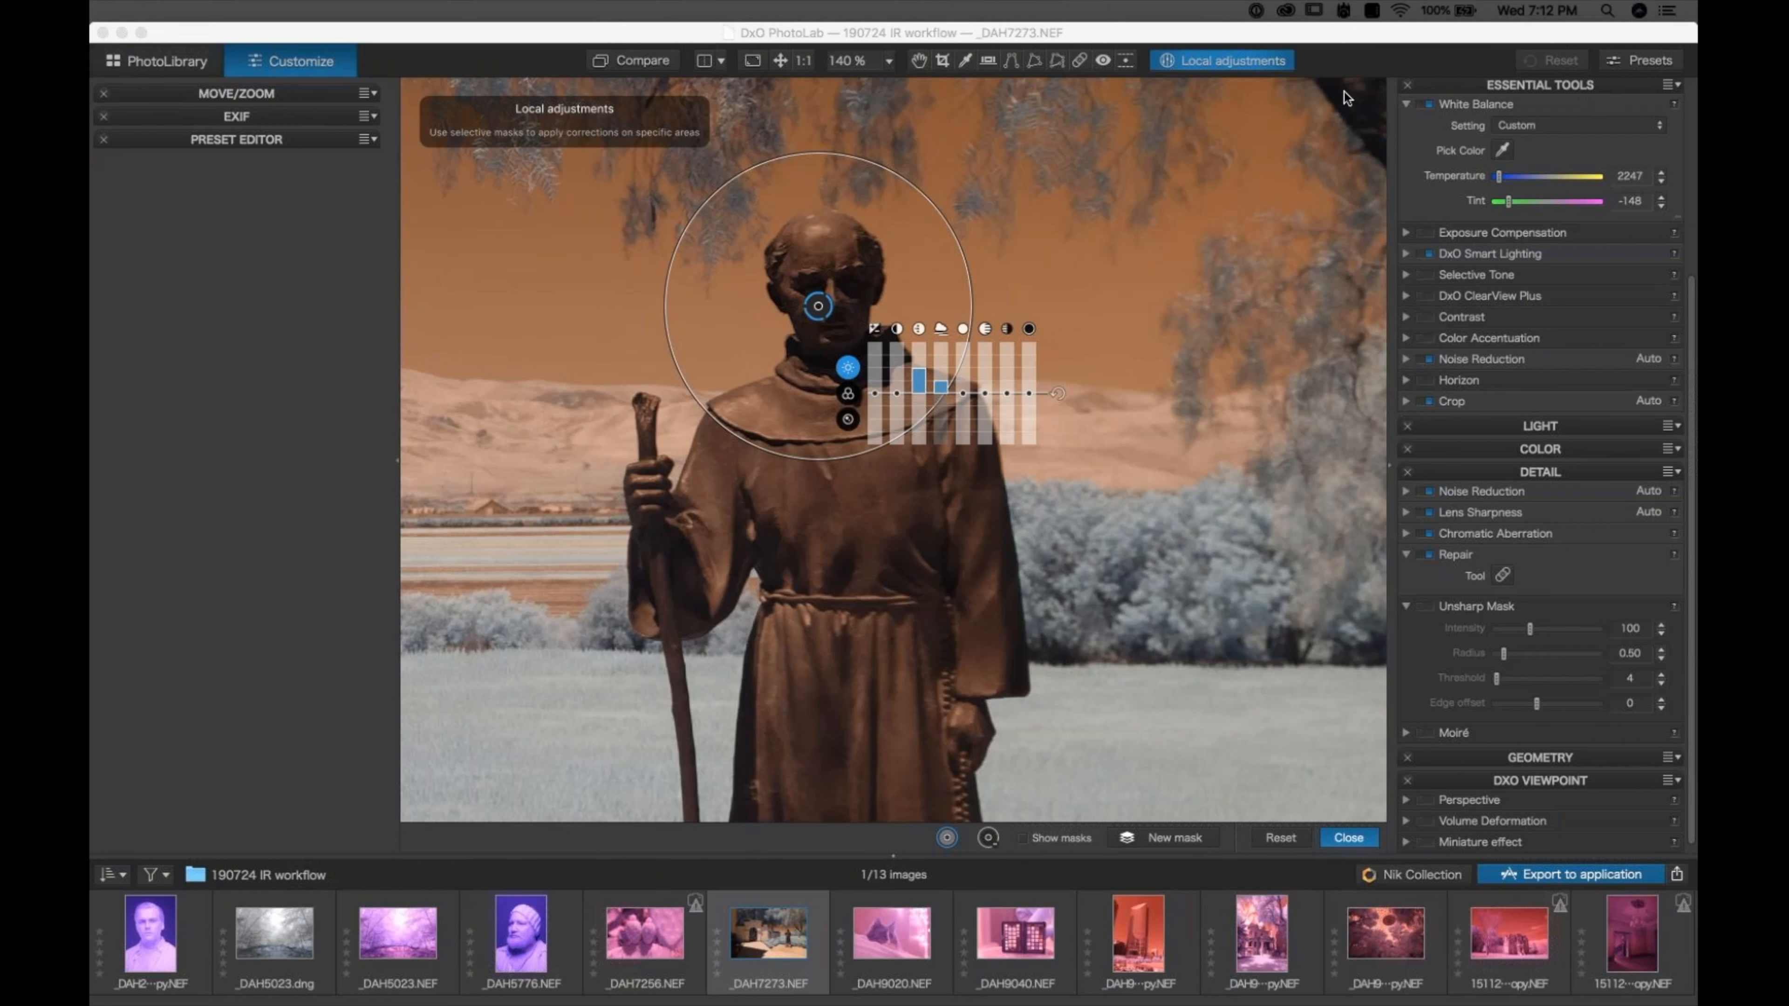
pyautogui.click(853, 537)
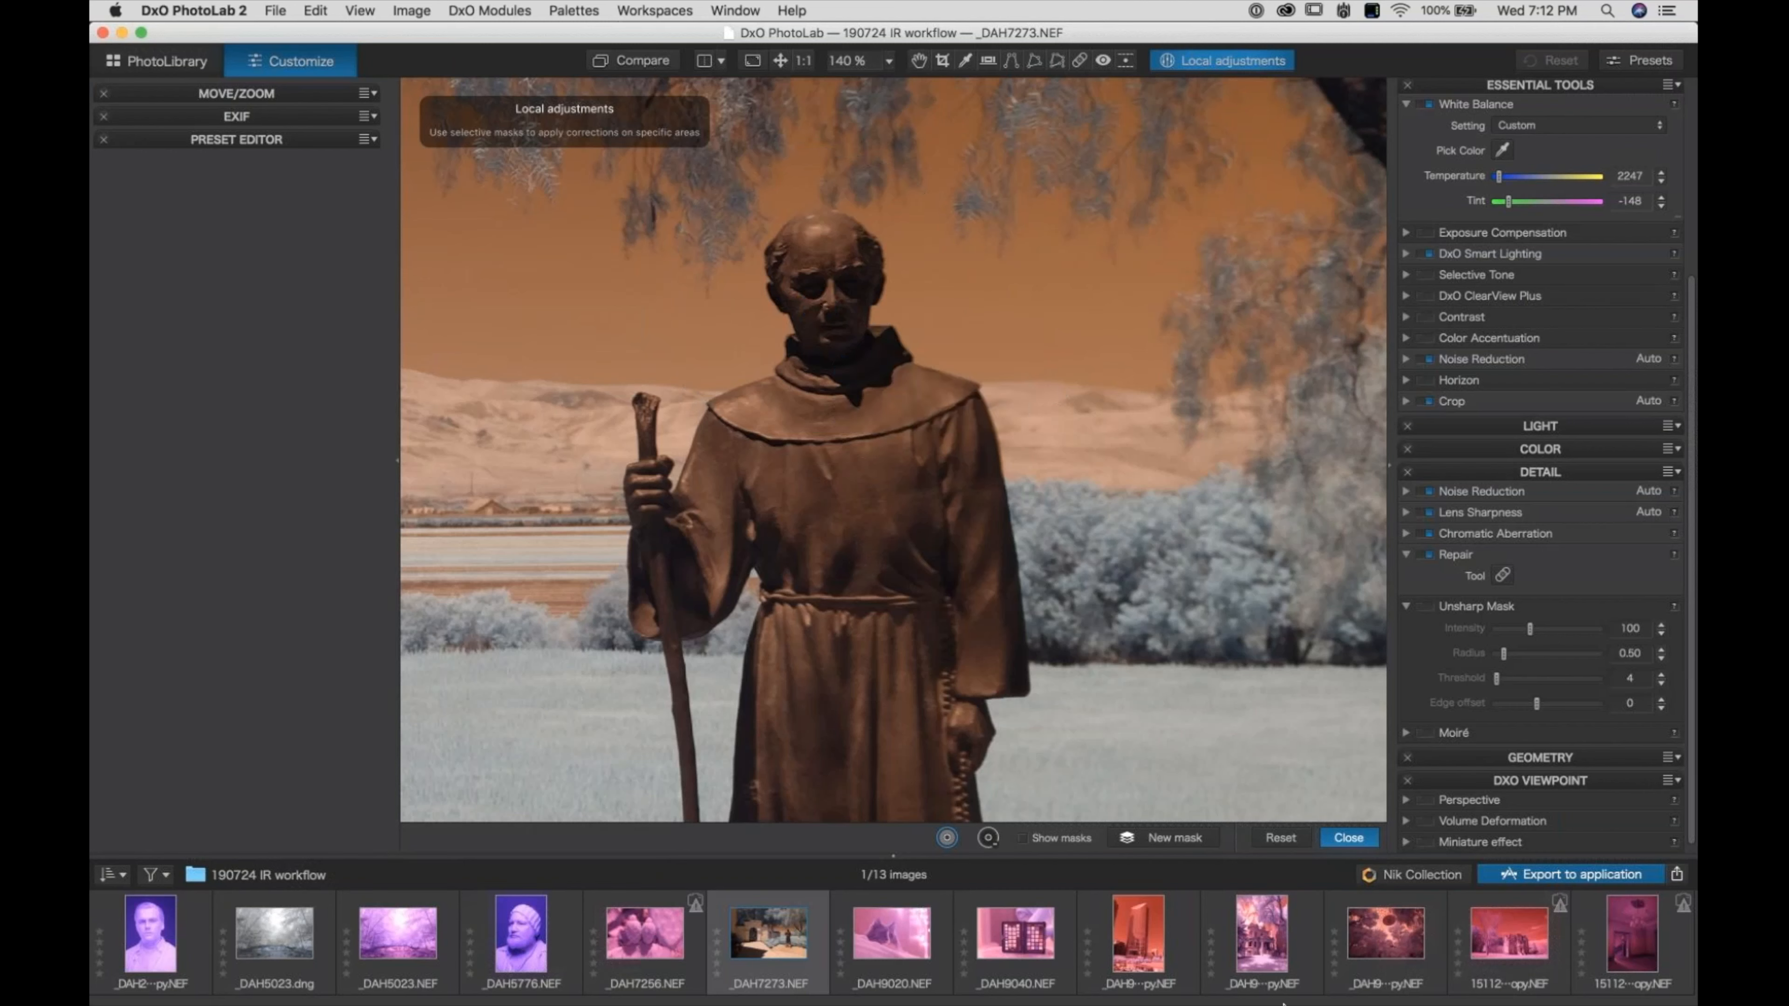
# Reselect the control point on the statue's face and bring up its adjustment settings
pyautogui.click(1387, 990)
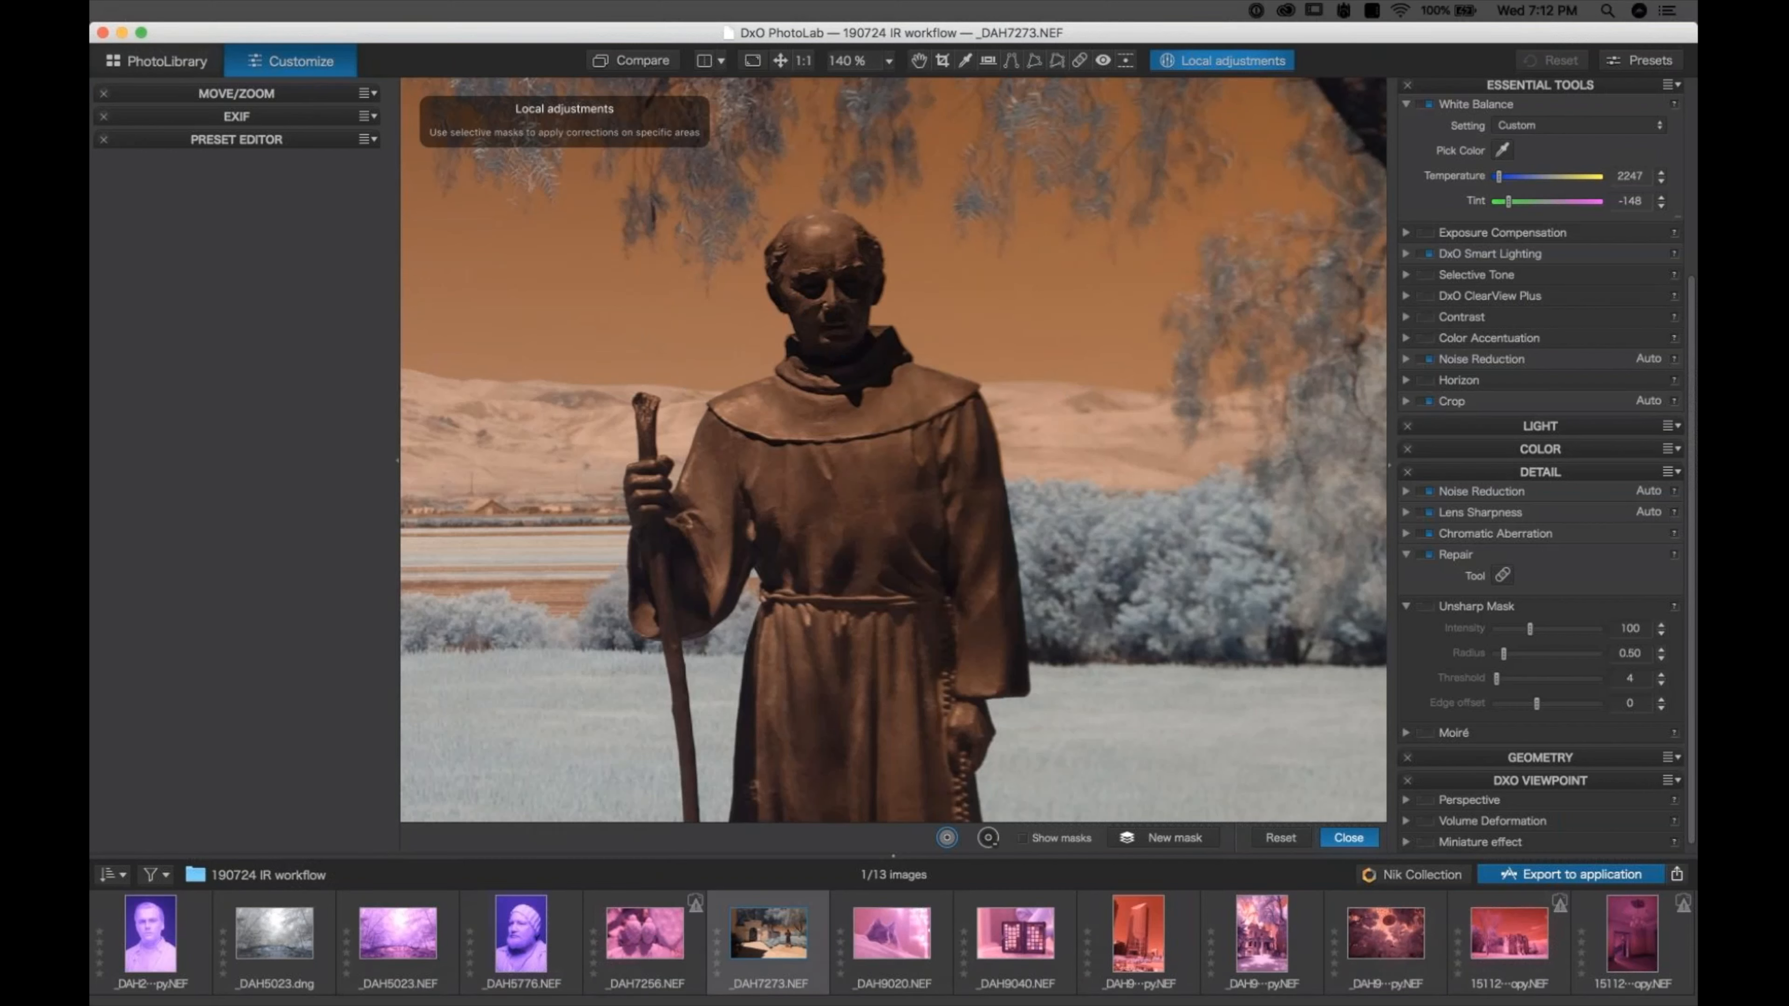
pyautogui.click(814, 318)
pyautogui.moveTo(814, 318); pyautogui.dragTo(807, 236)
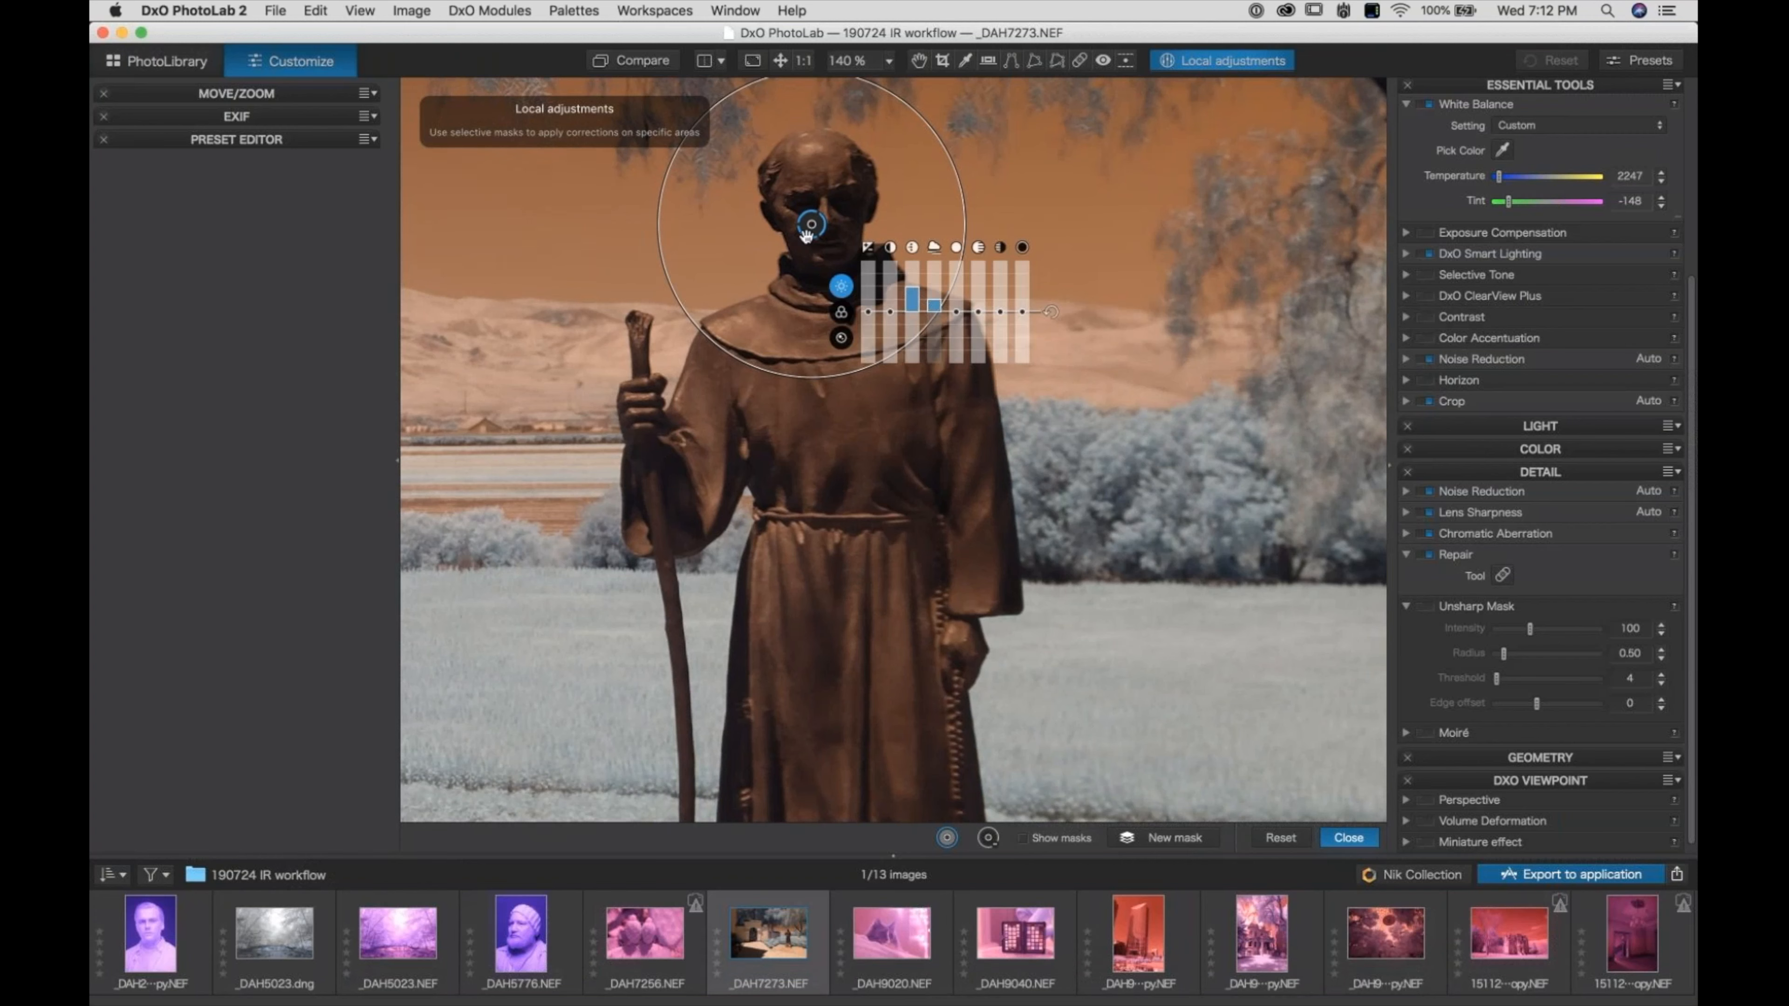
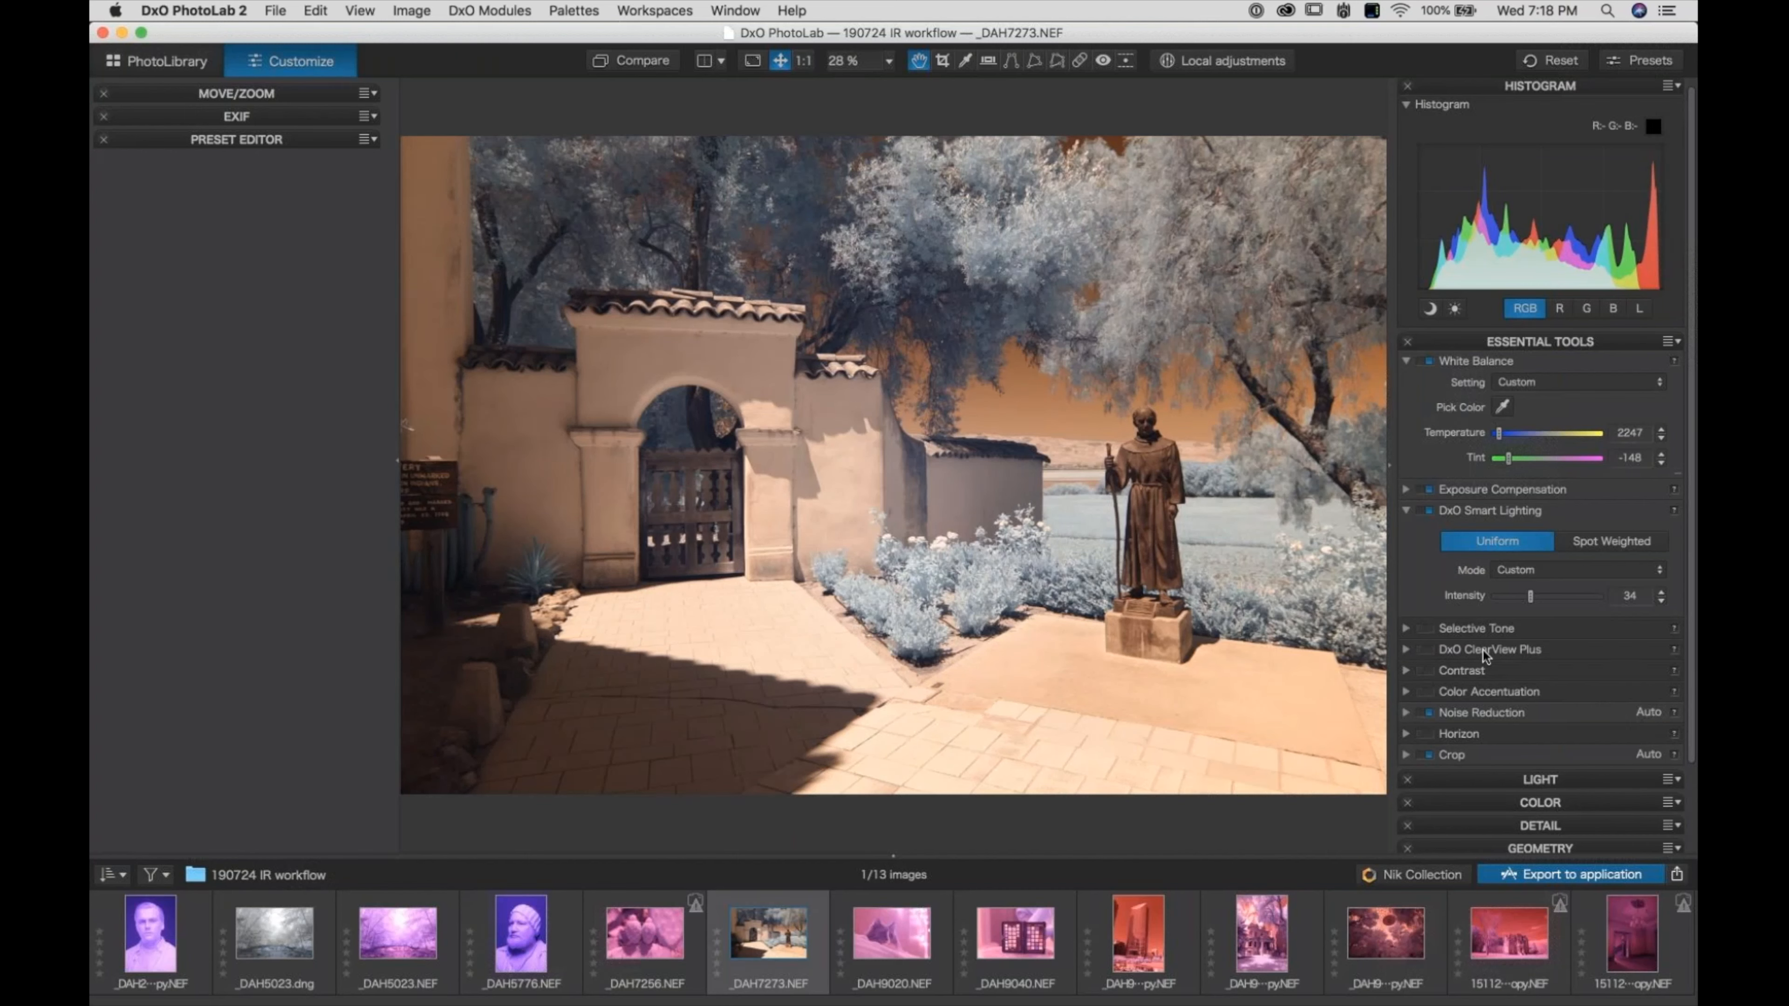
# Crop the photo to a 3:2 frame of about 6858 x 4577 px, cutting off the dark left edge and the lower pavement
pyautogui.click(1404, 754)
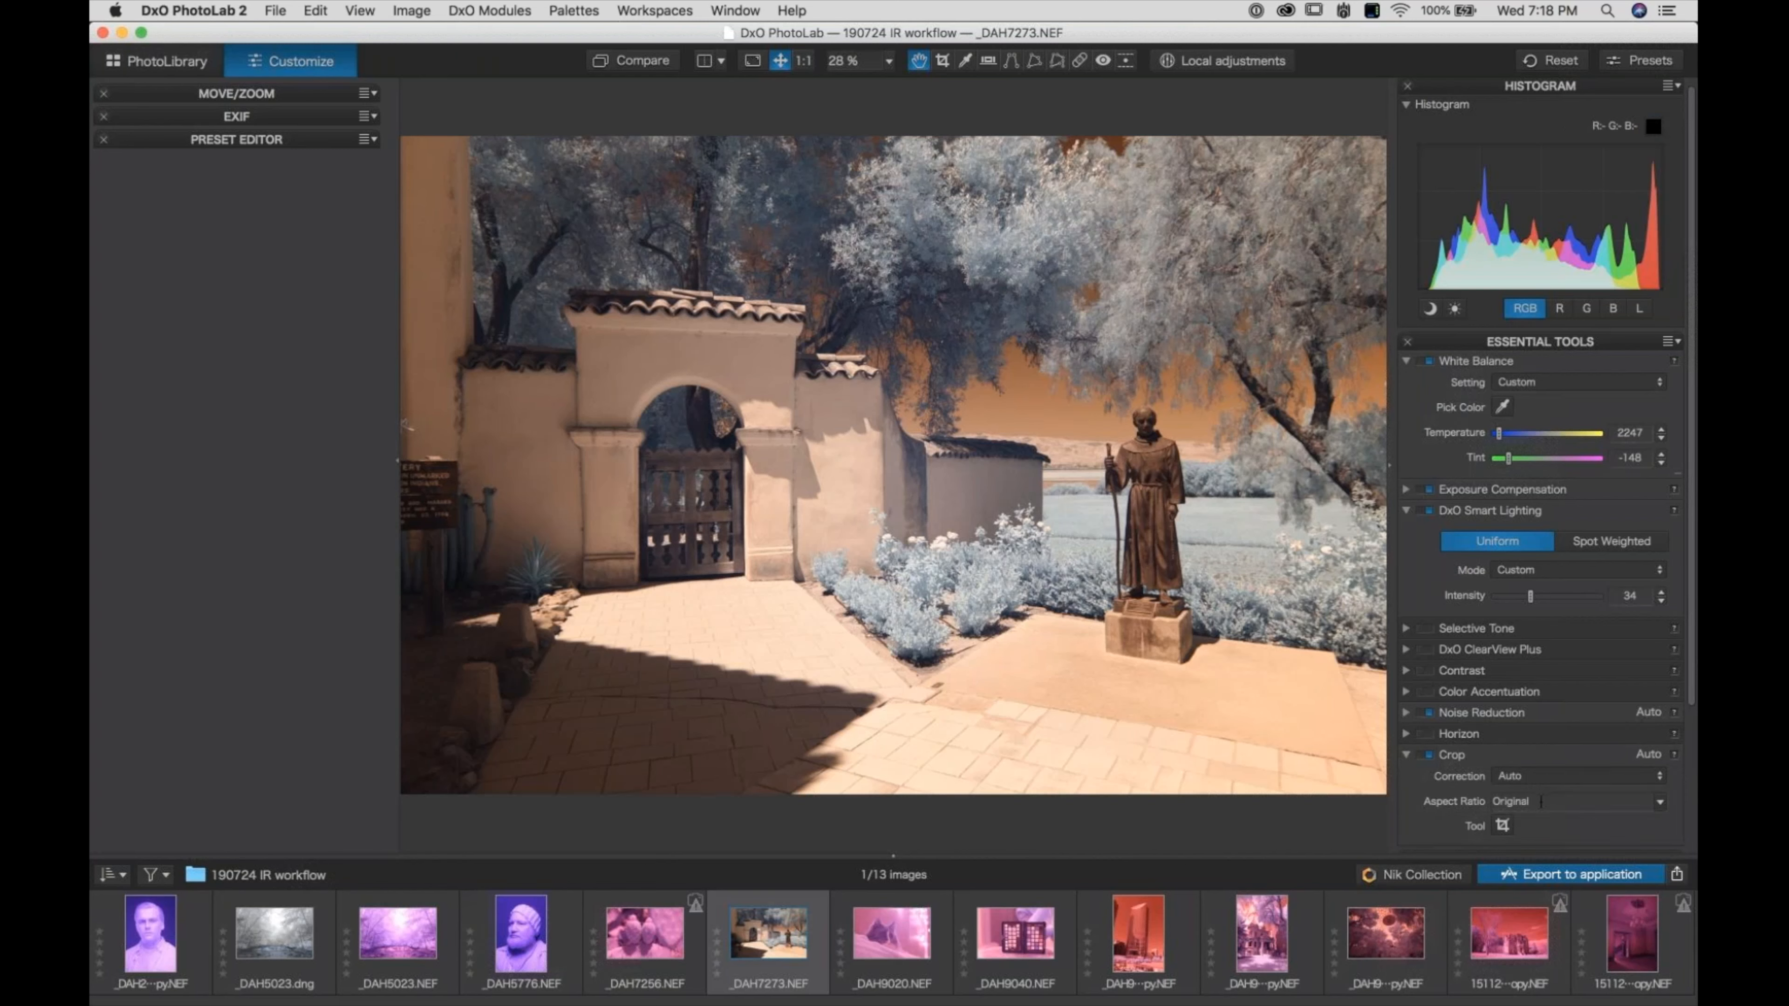
pyautogui.click(1501, 826)
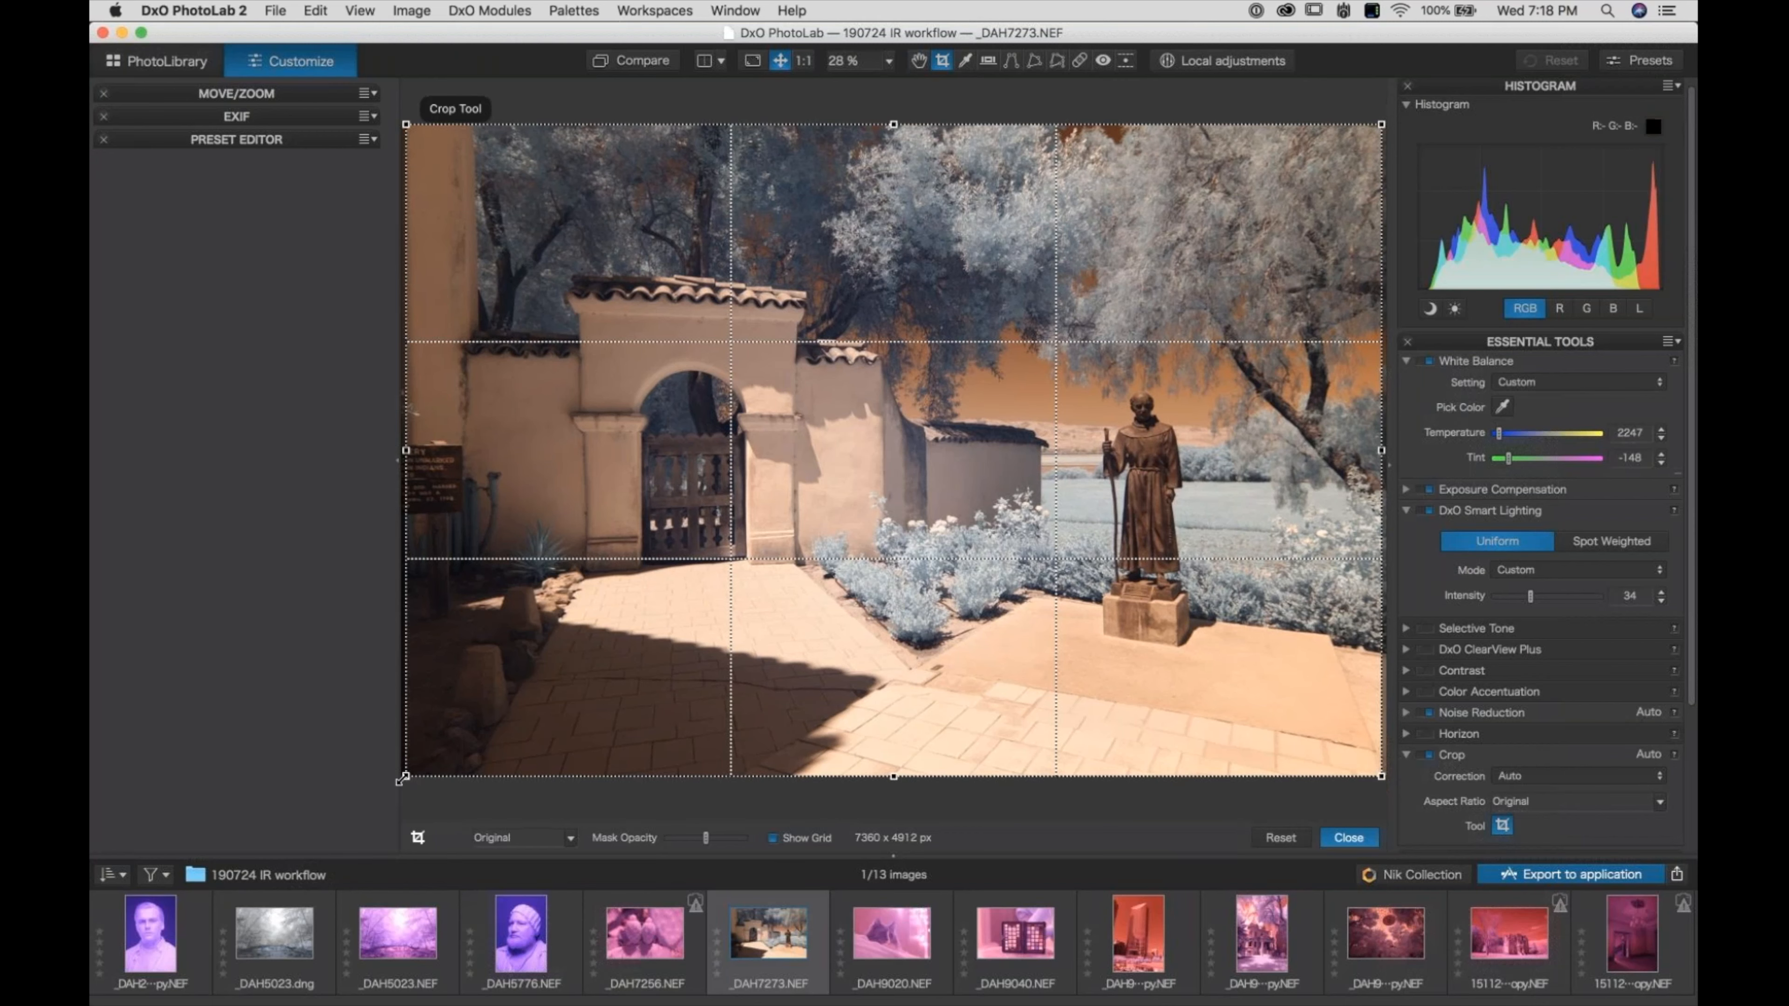
pyautogui.moveTo(402, 778); pyautogui.dragTo(472, 731)
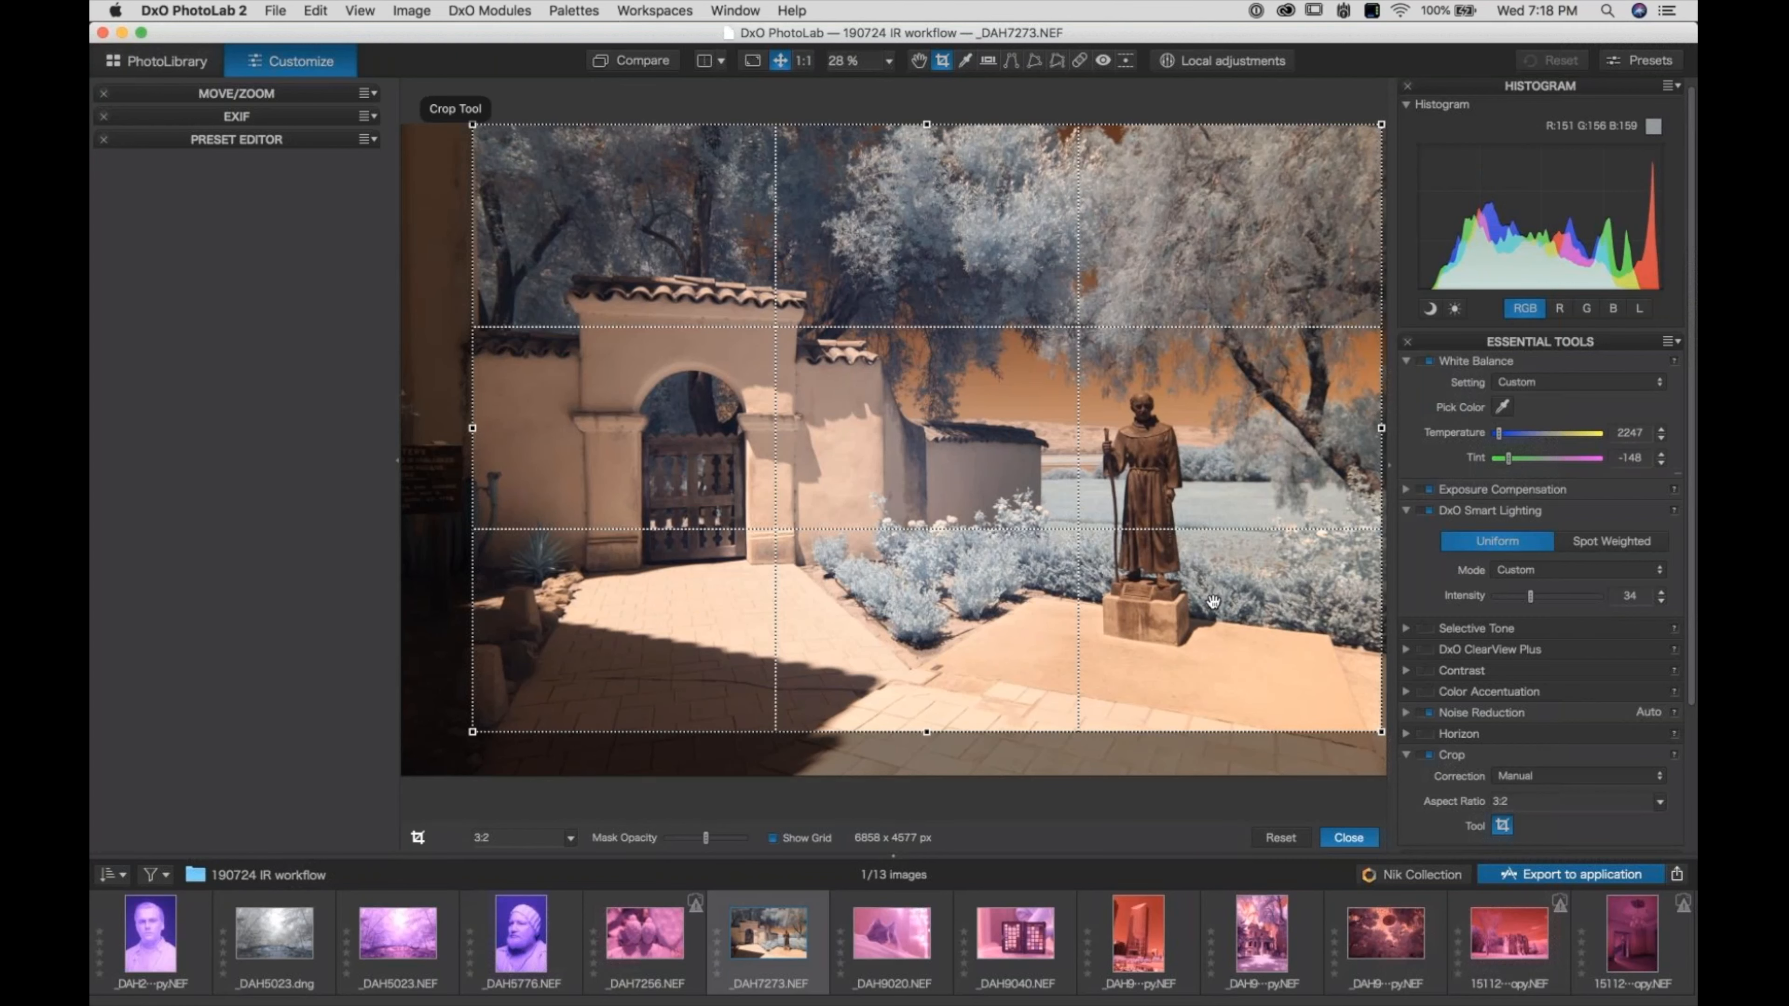
pyautogui.click(1348, 837)
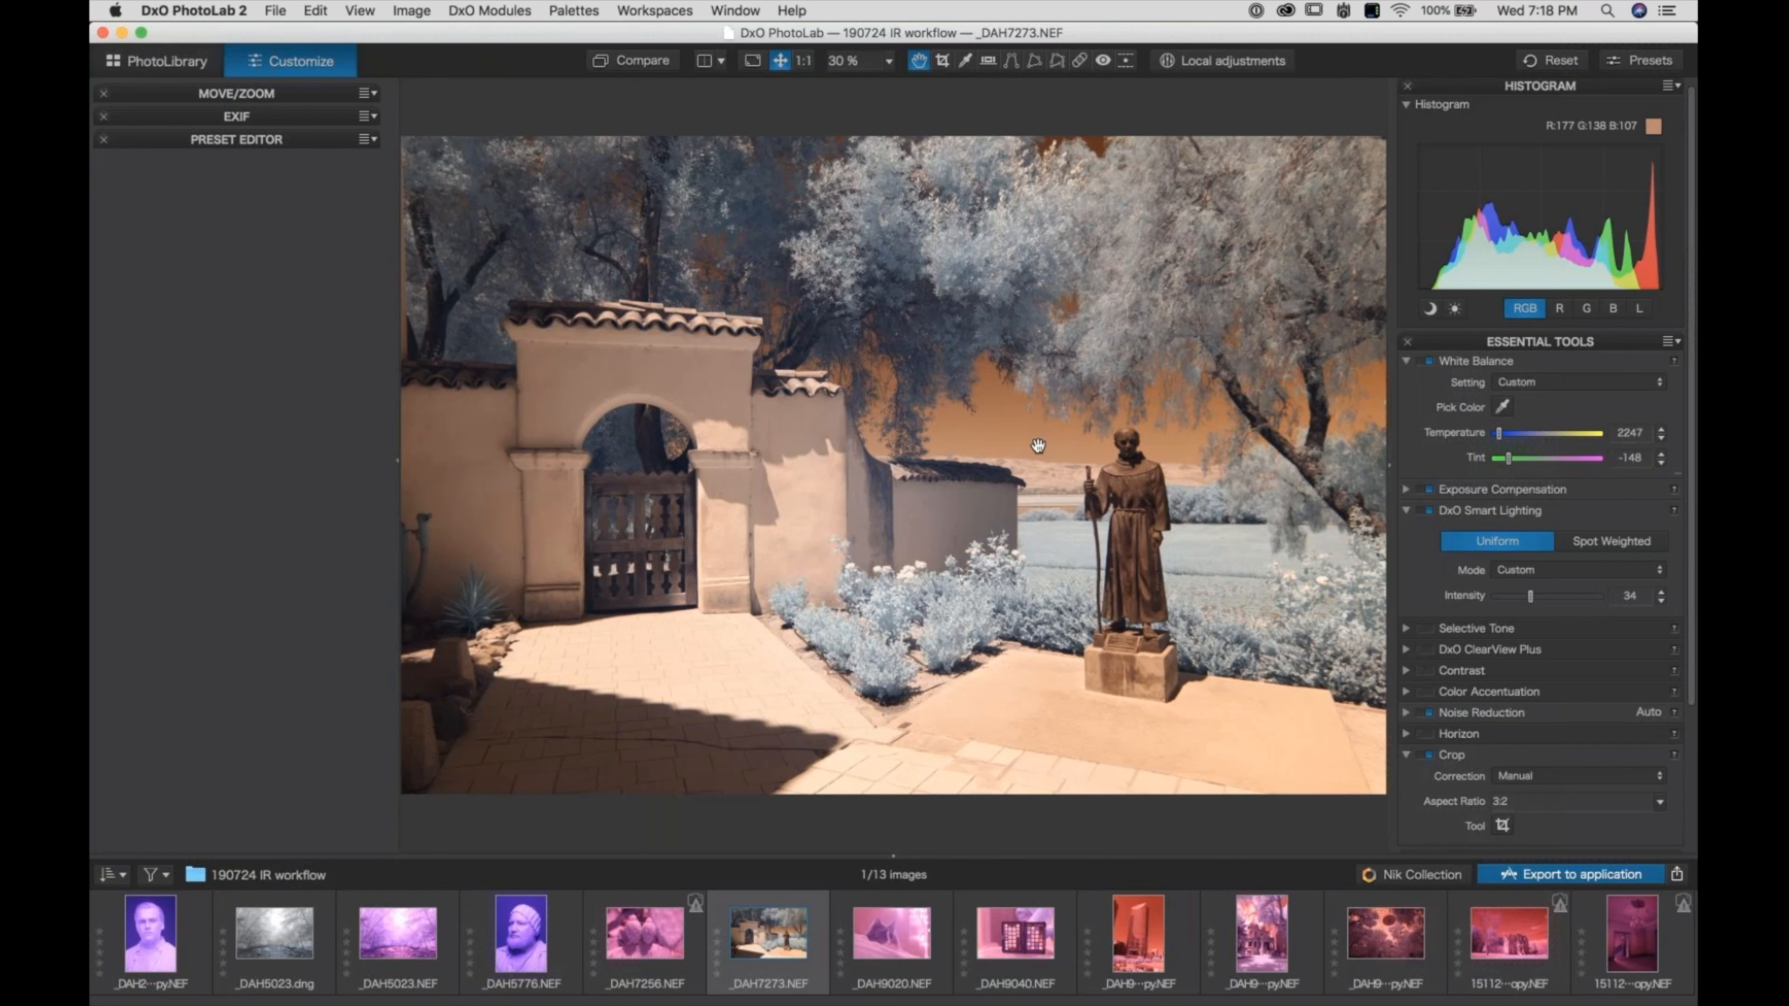
# Send the cropped photo to the Nik Collection's Color Efex Pro 4 and switch to that plugin
pyautogui.click(1420, 880)
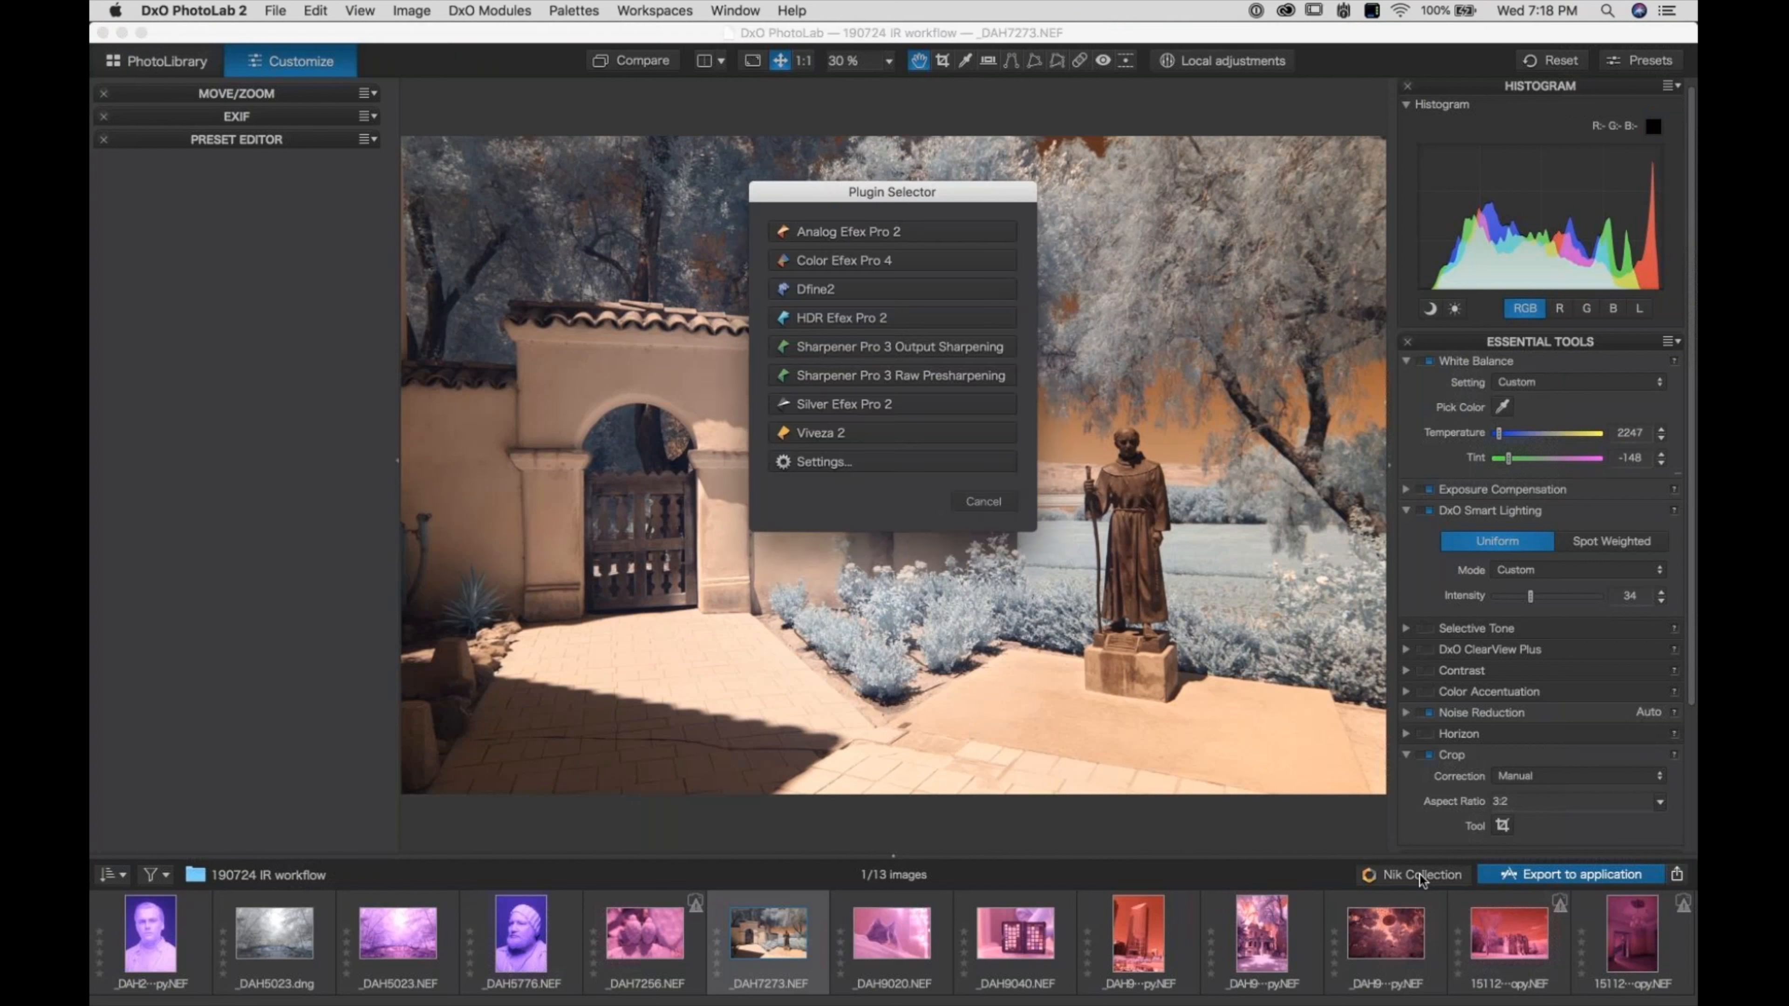
pyautogui.click(844, 262)
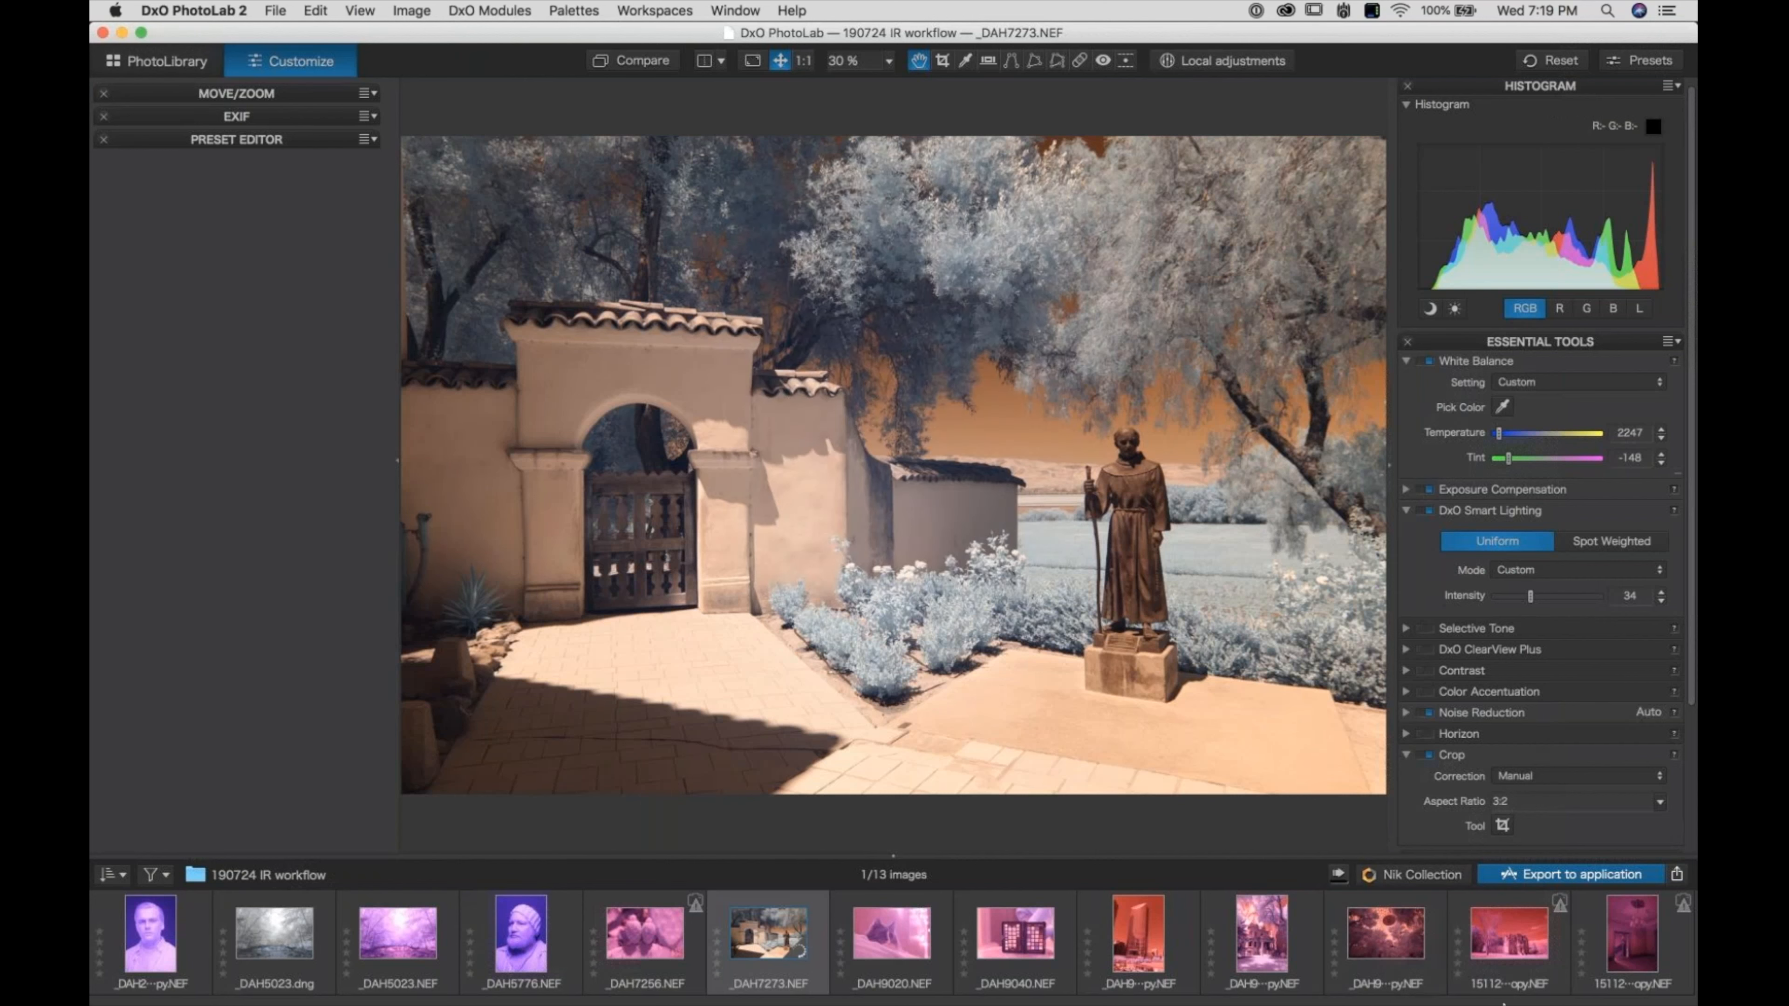
pyautogui.moveTo(1504, 1001)
pyautogui.click(1369, 983)
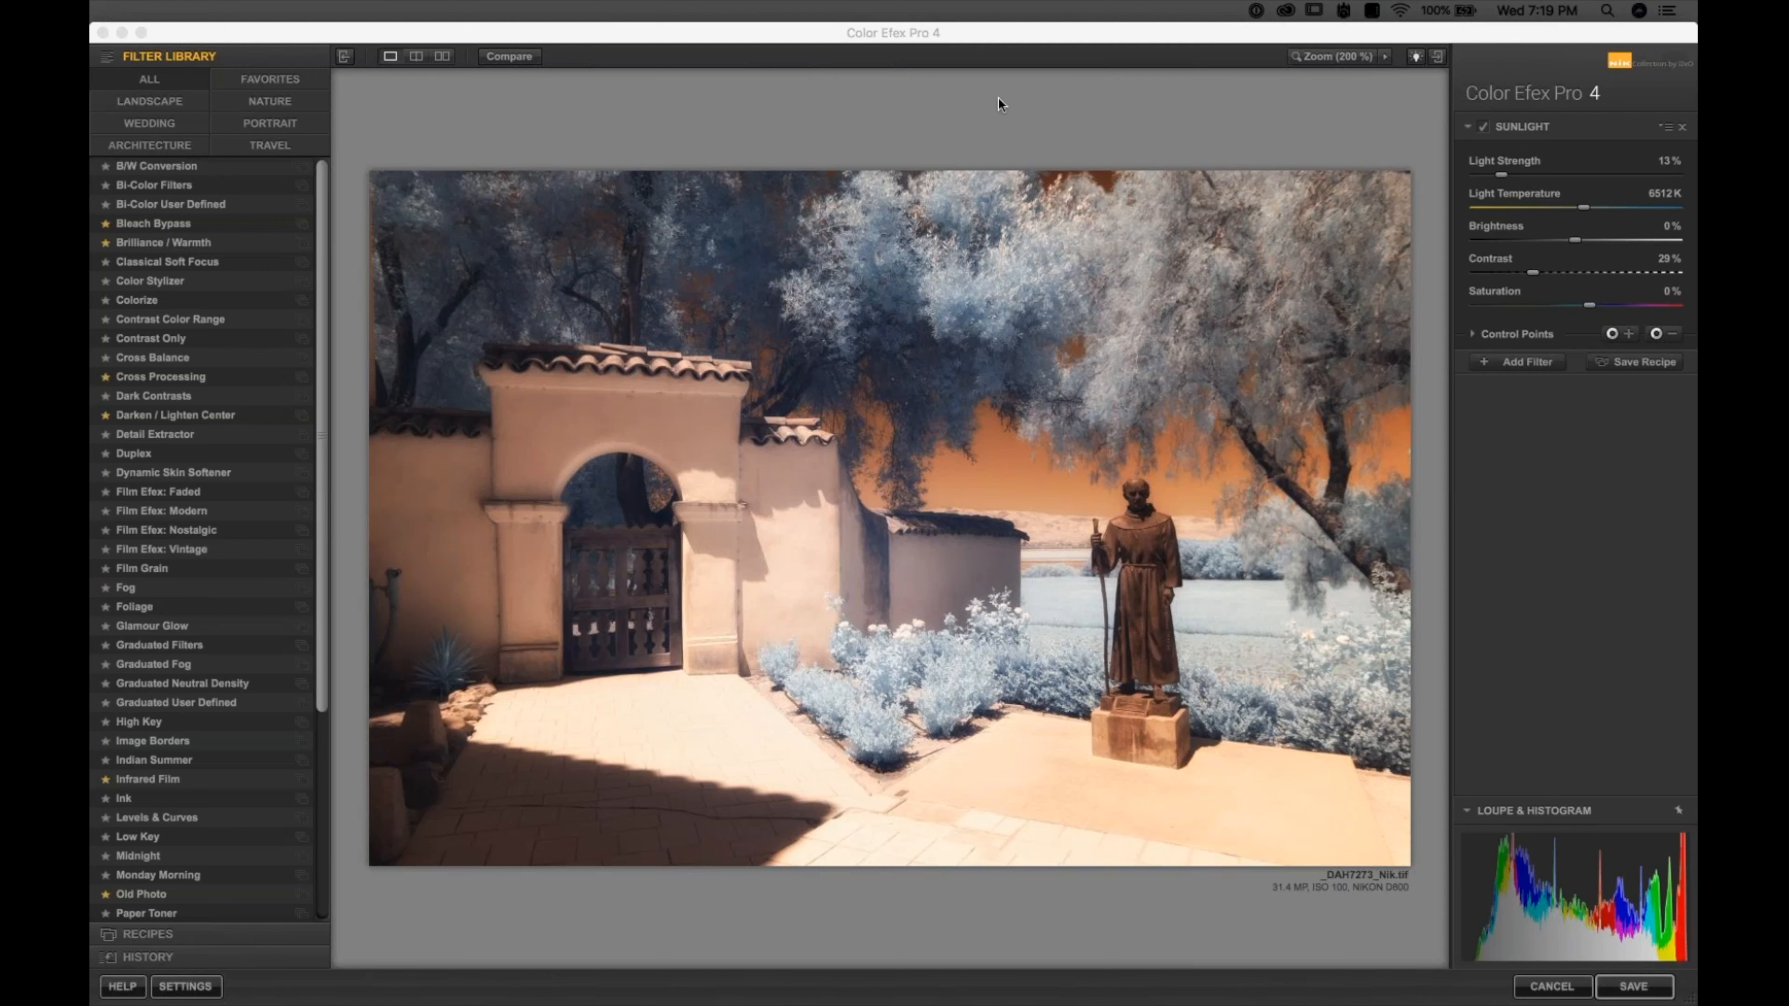
pyautogui.click(767, 107)
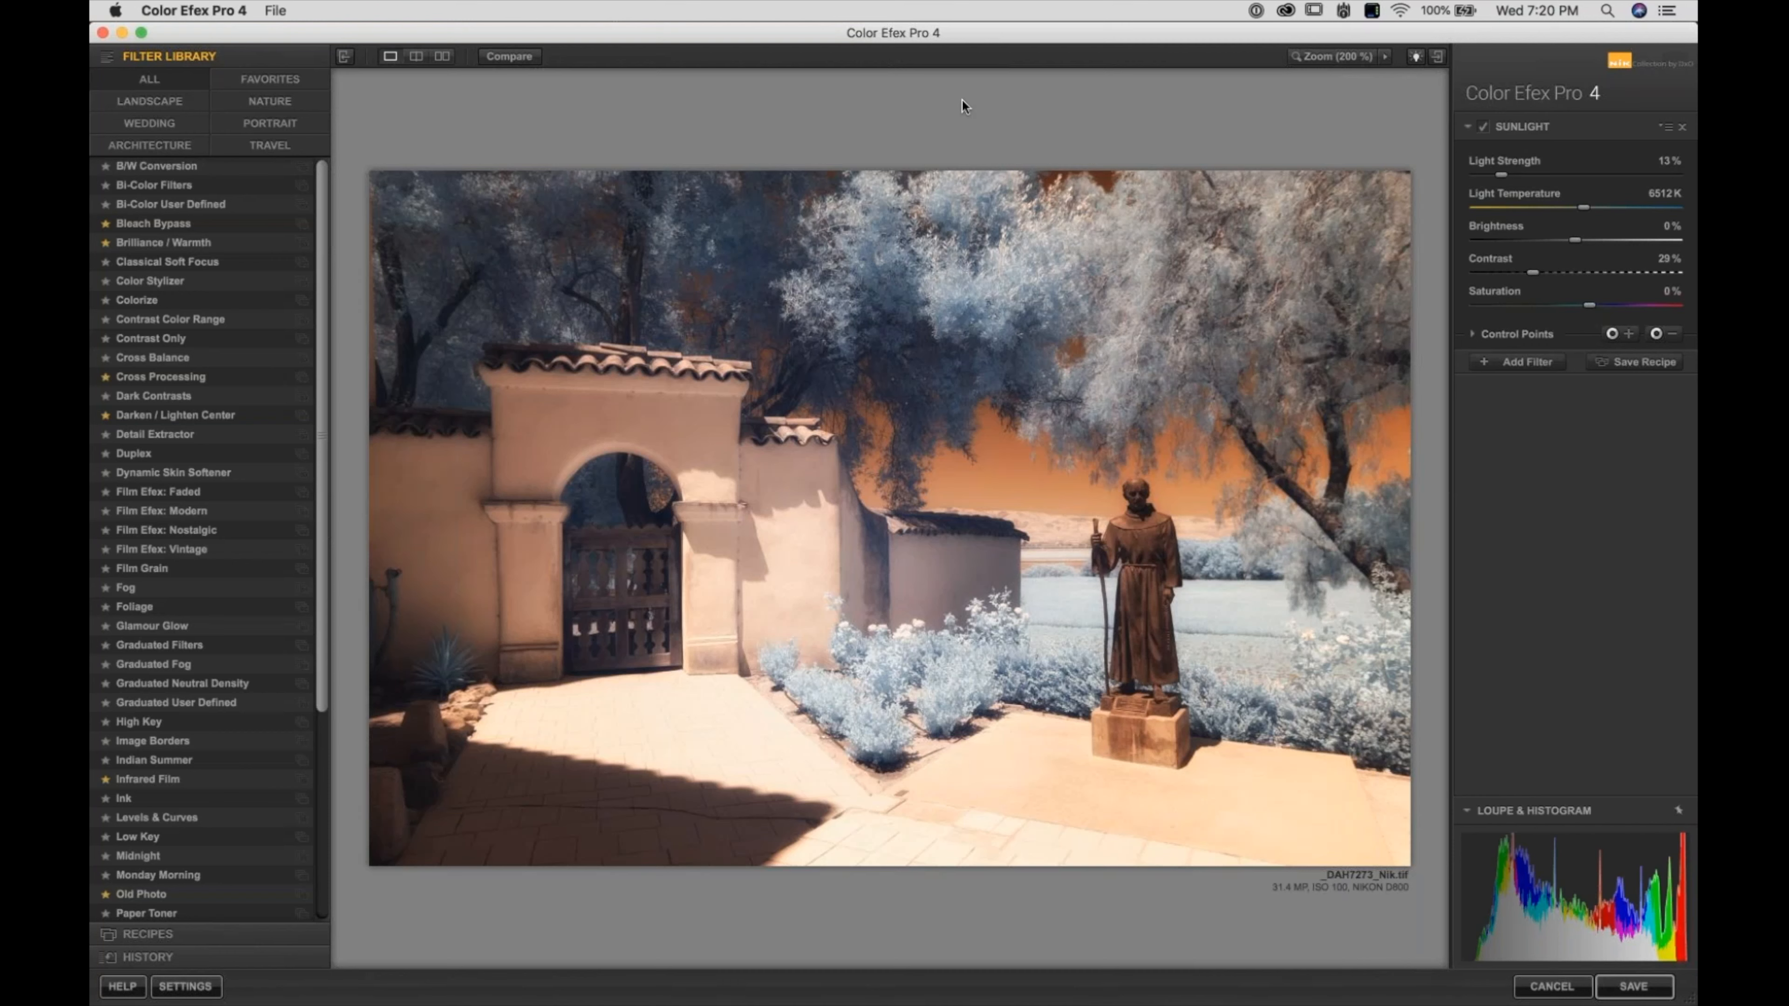
# Compare the photo with and without the Sunlight filter several times, leaving the filter enabled
pyautogui.click(1484, 128)
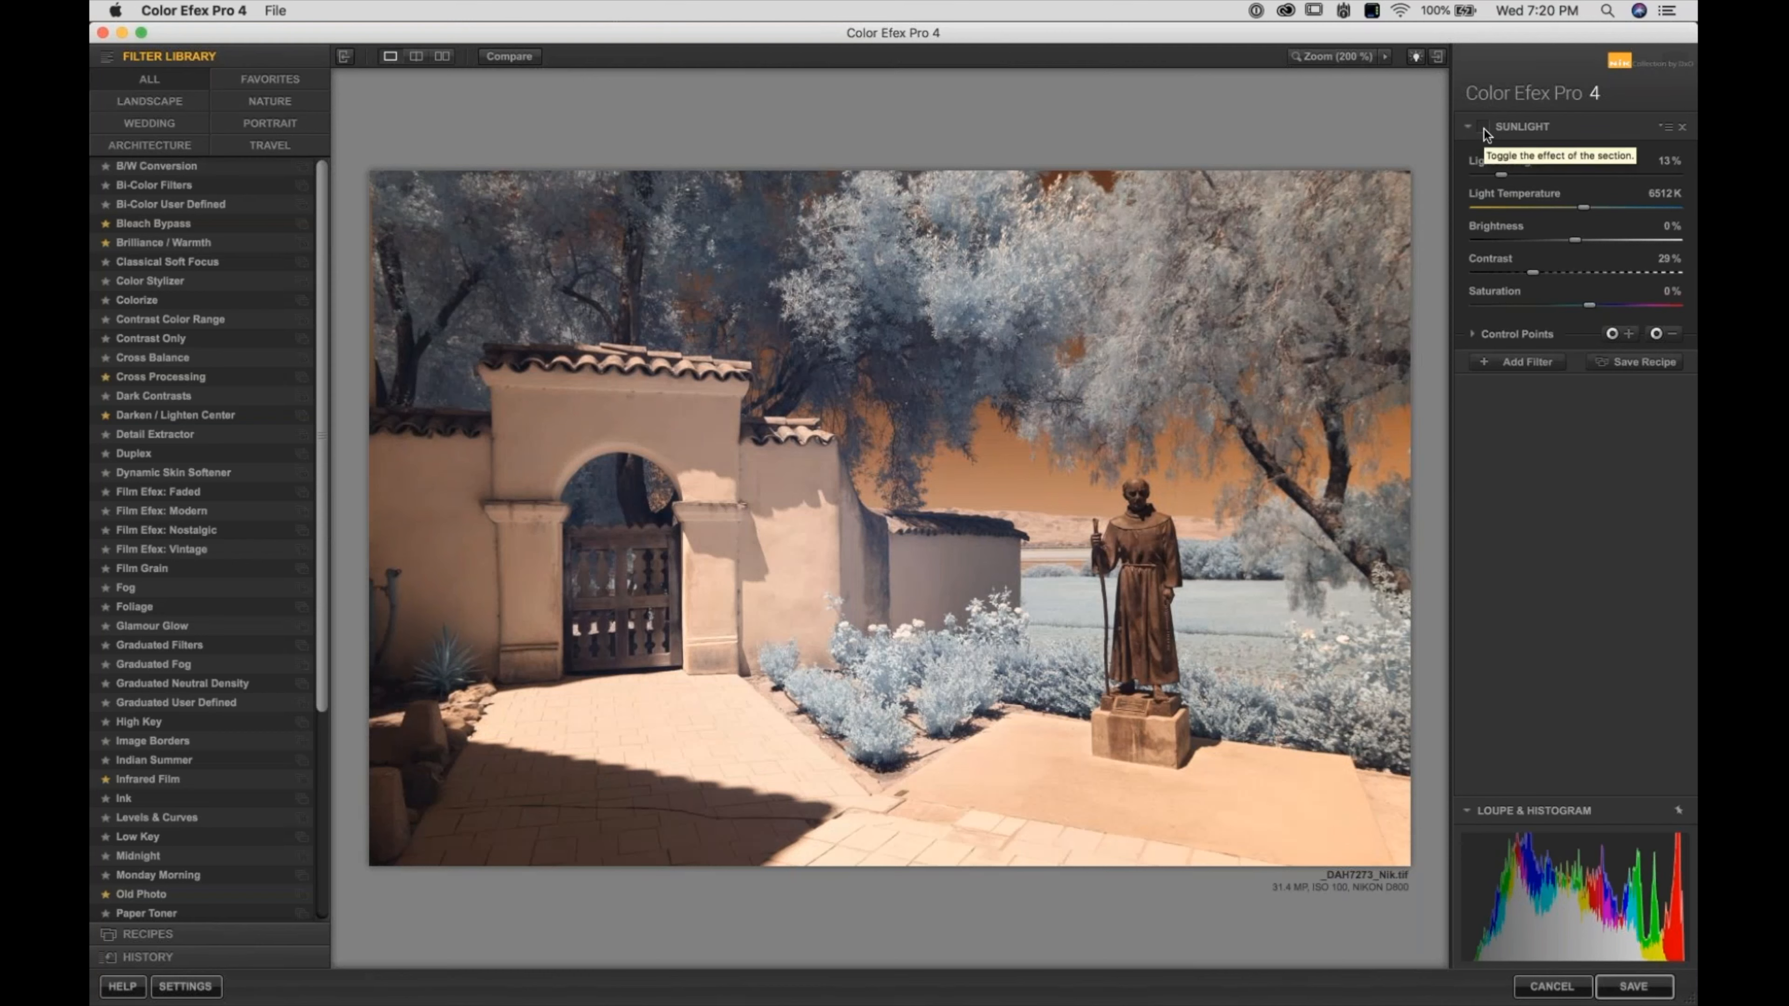
pyautogui.click(1483, 128)
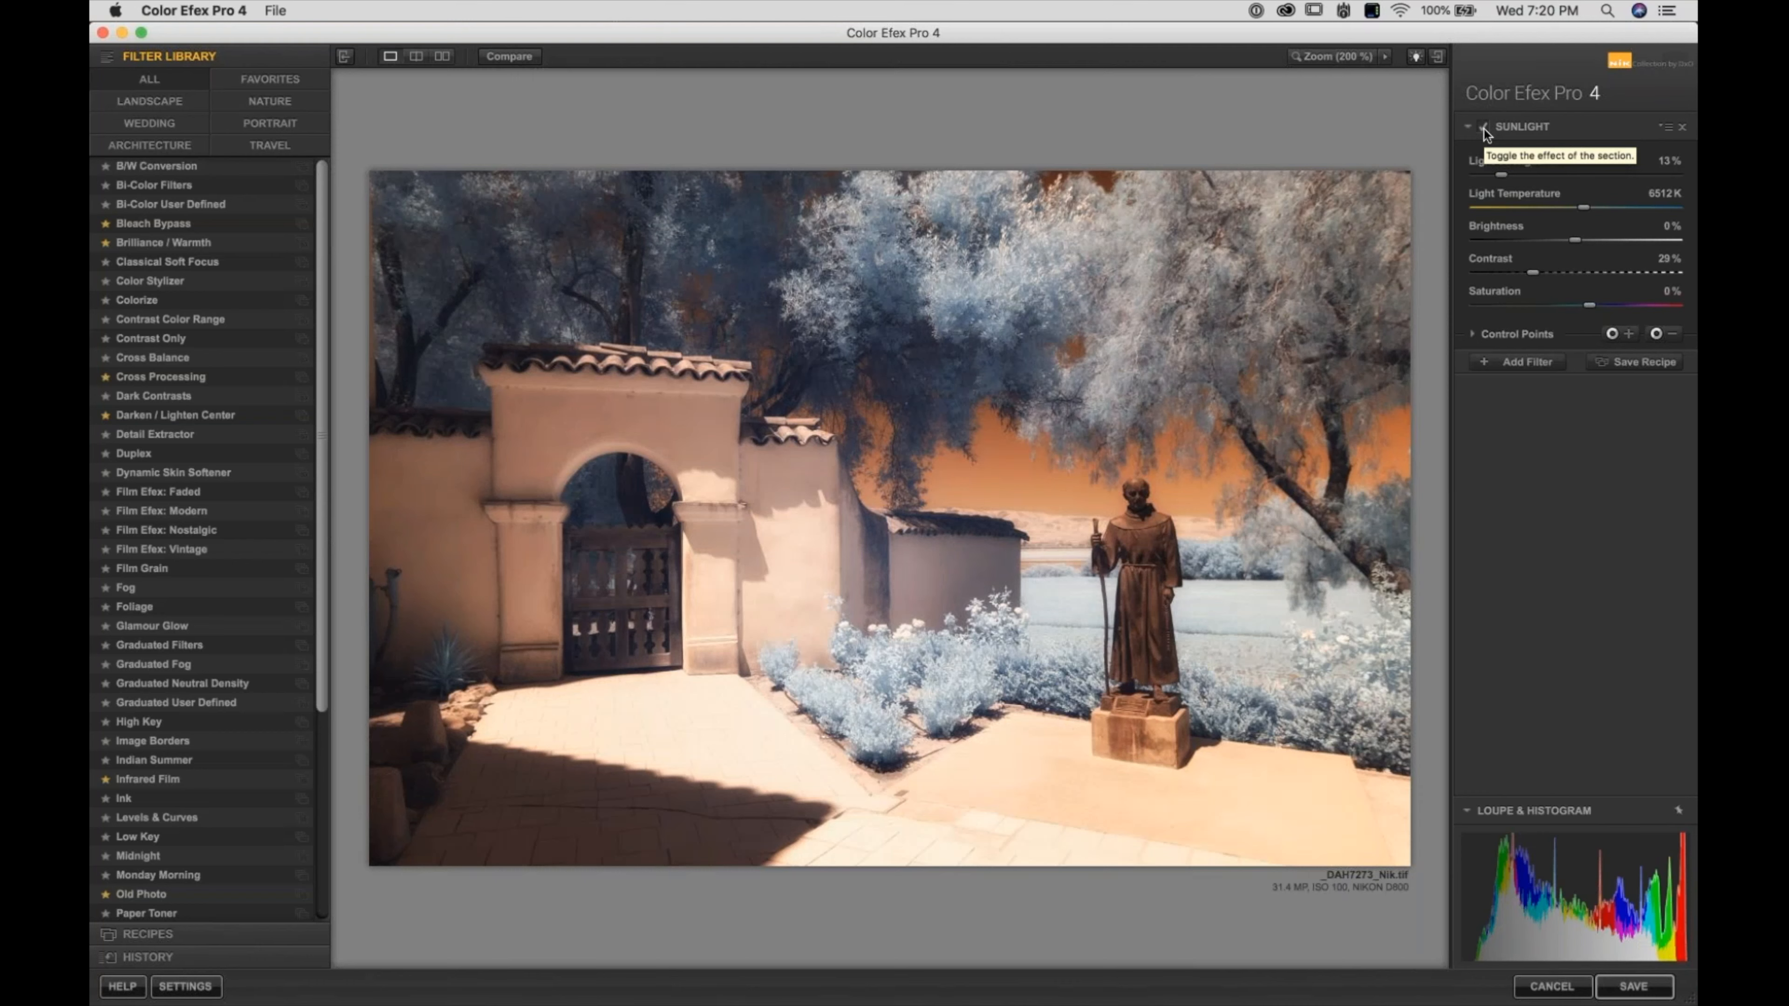
pyautogui.click(1484, 128)
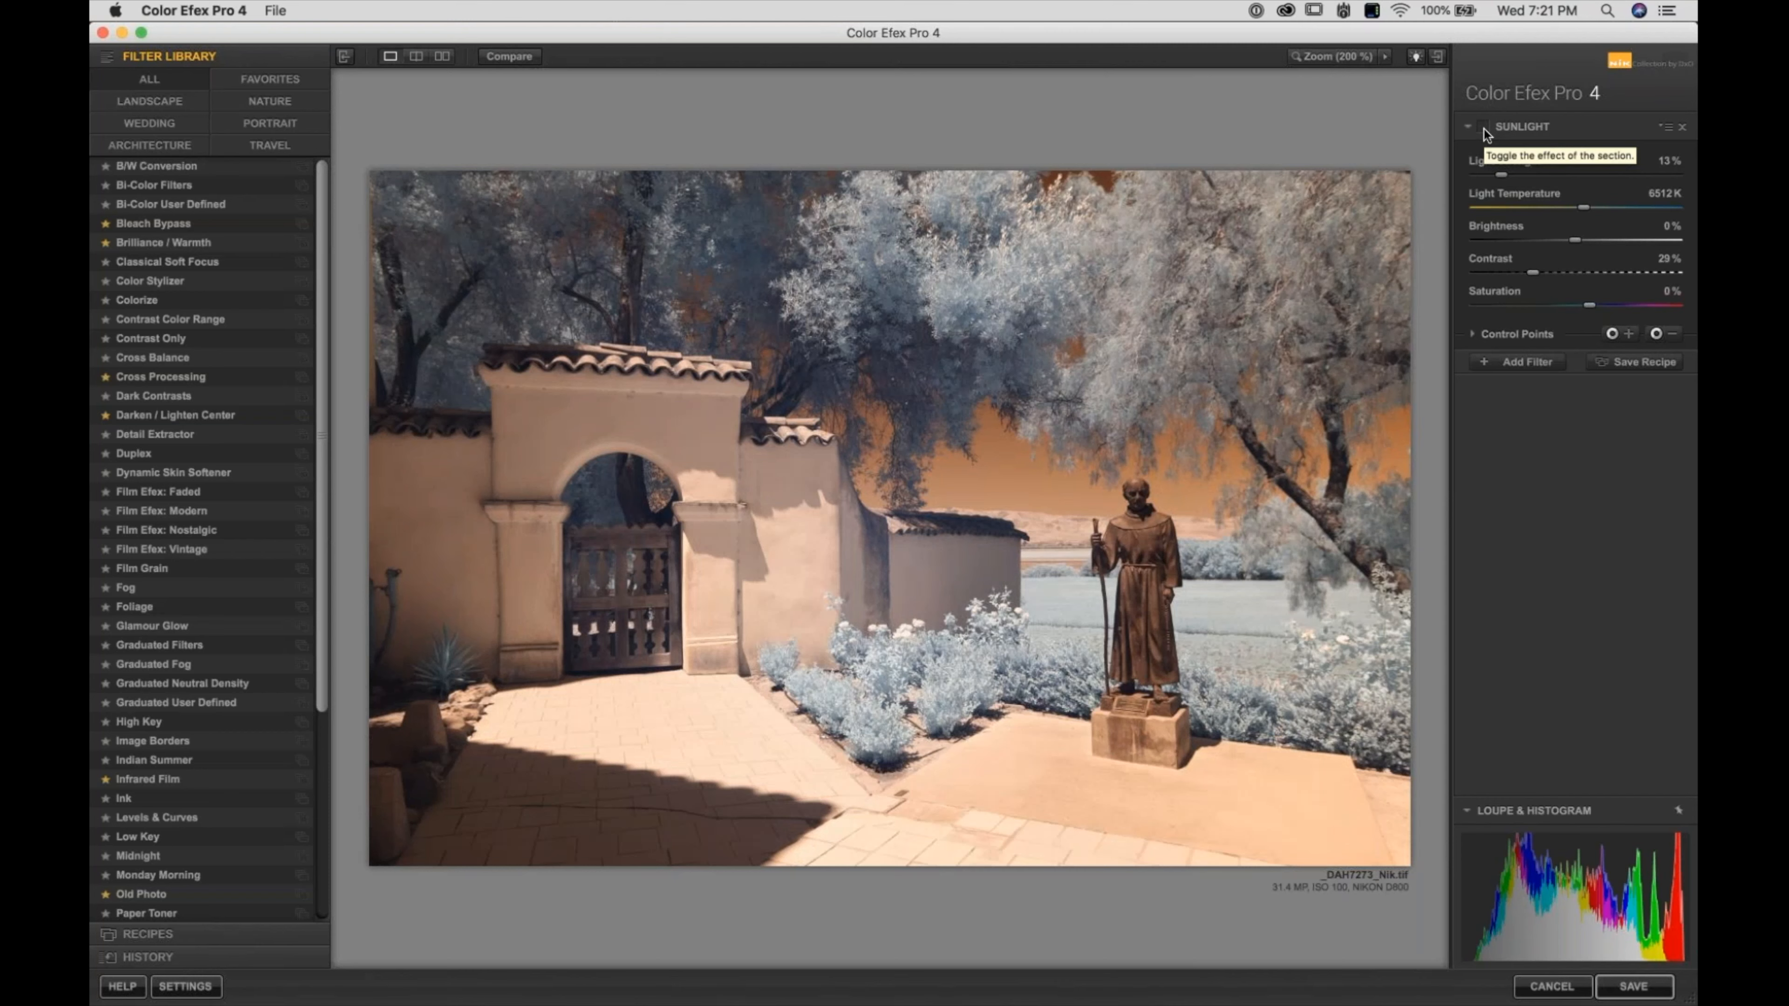
pyautogui.click(1483, 128)
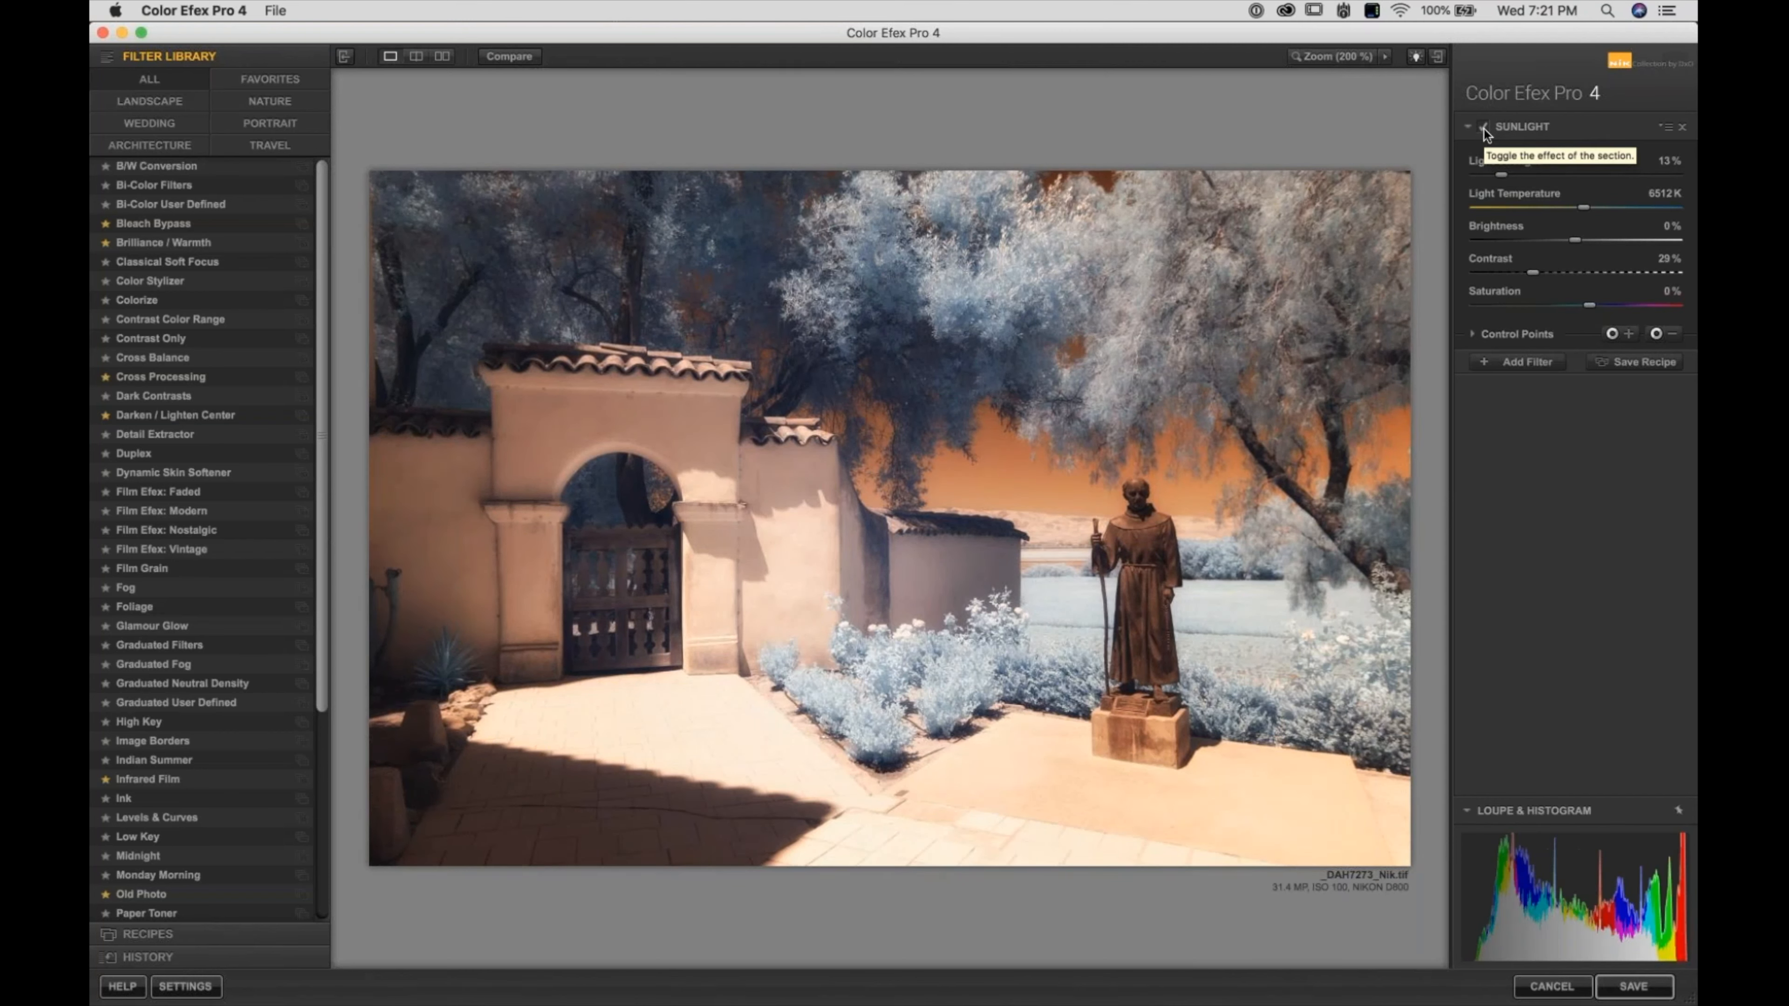
pyautogui.click(1483, 128)
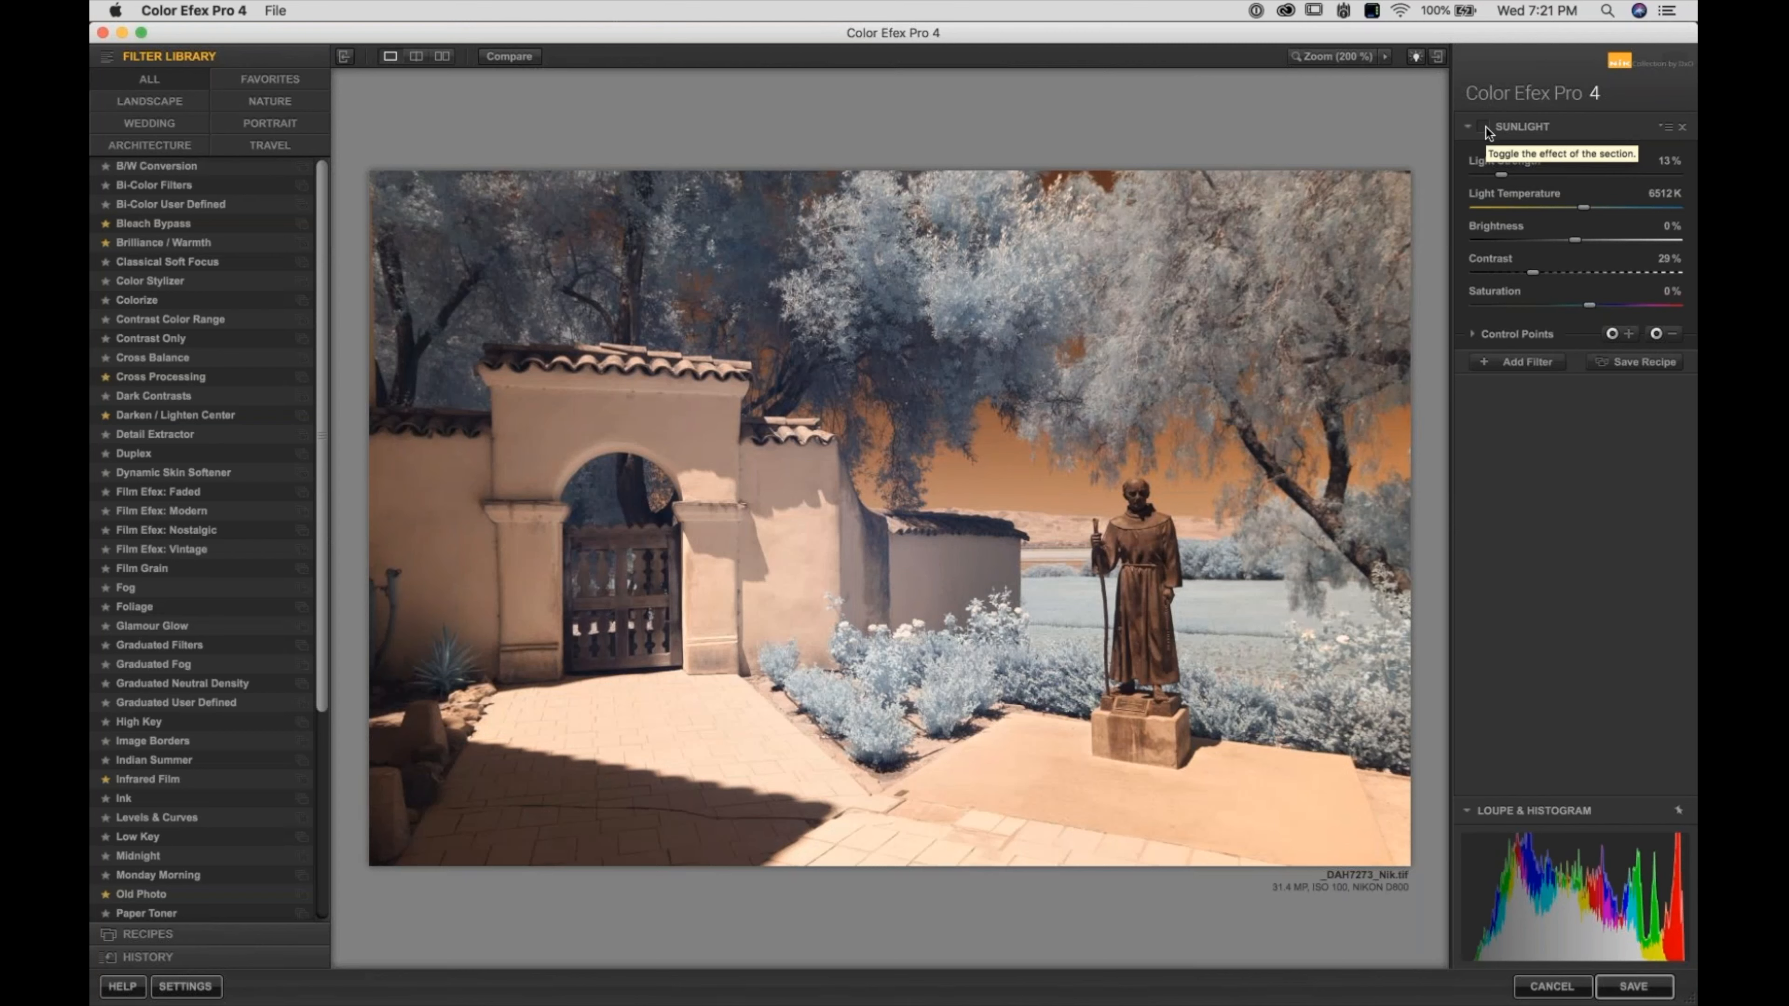
pyautogui.click(1484, 129)
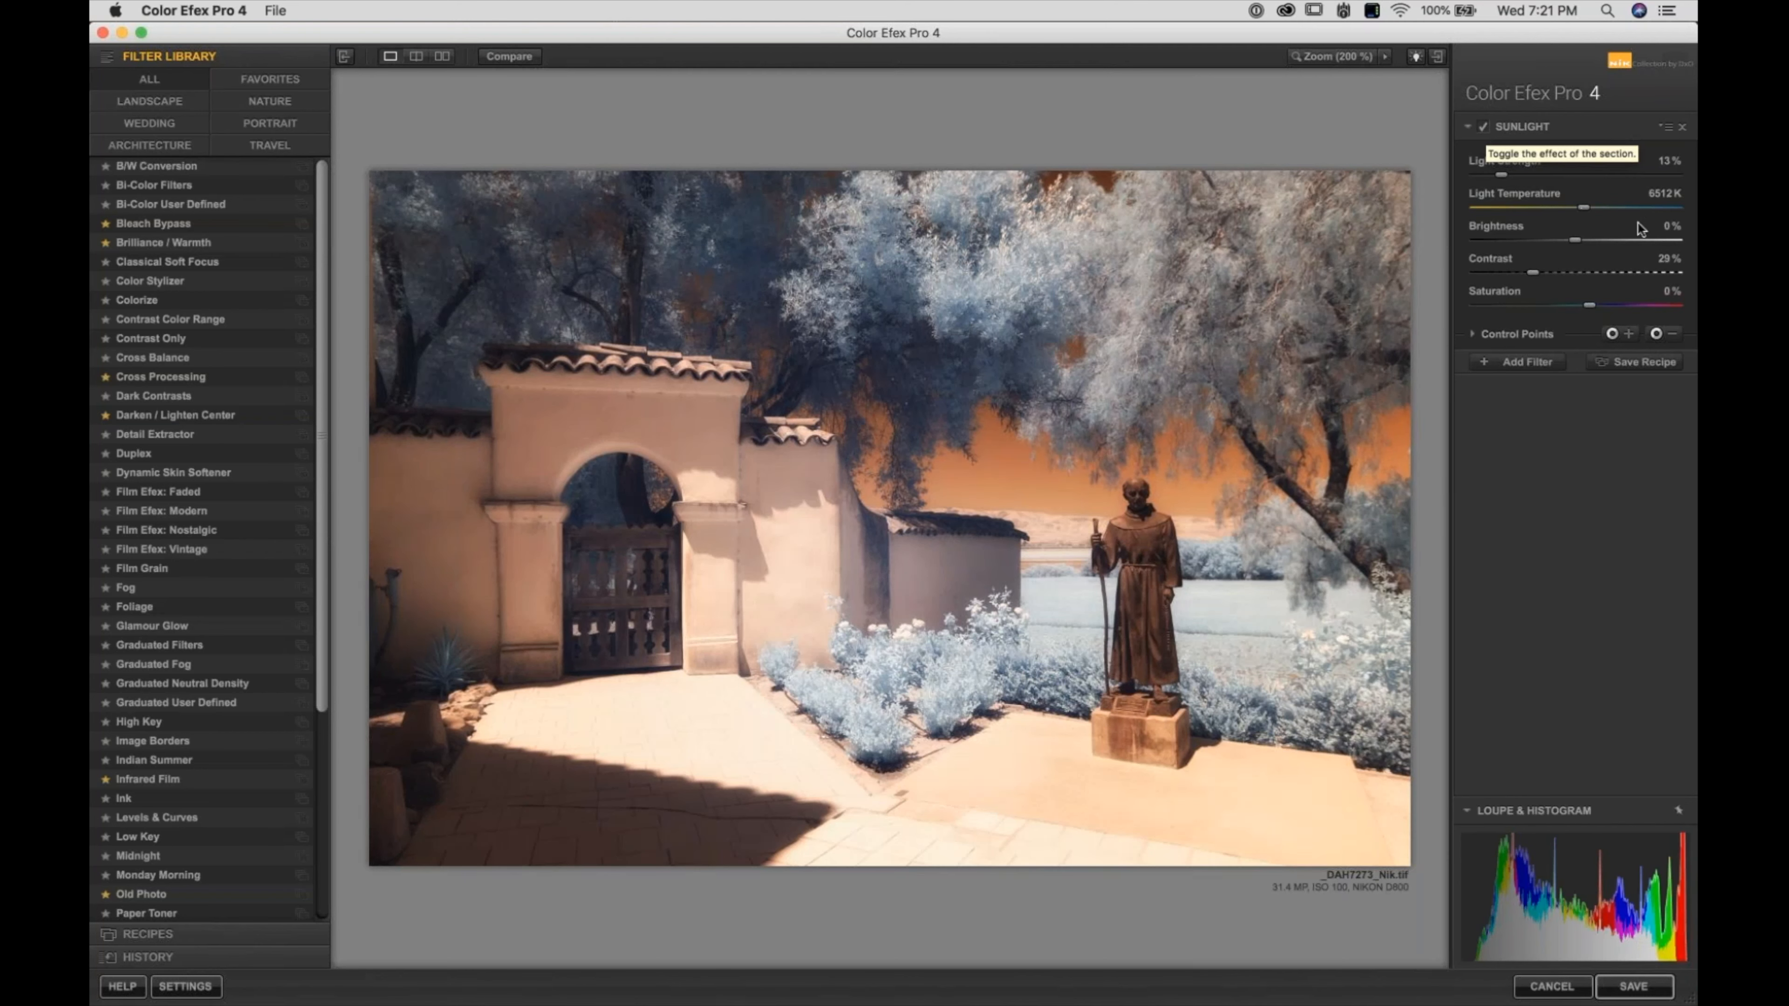
# Set the Sunlight filter's Light Strength and Contrast to 0%
pyautogui.click(1665, 163)
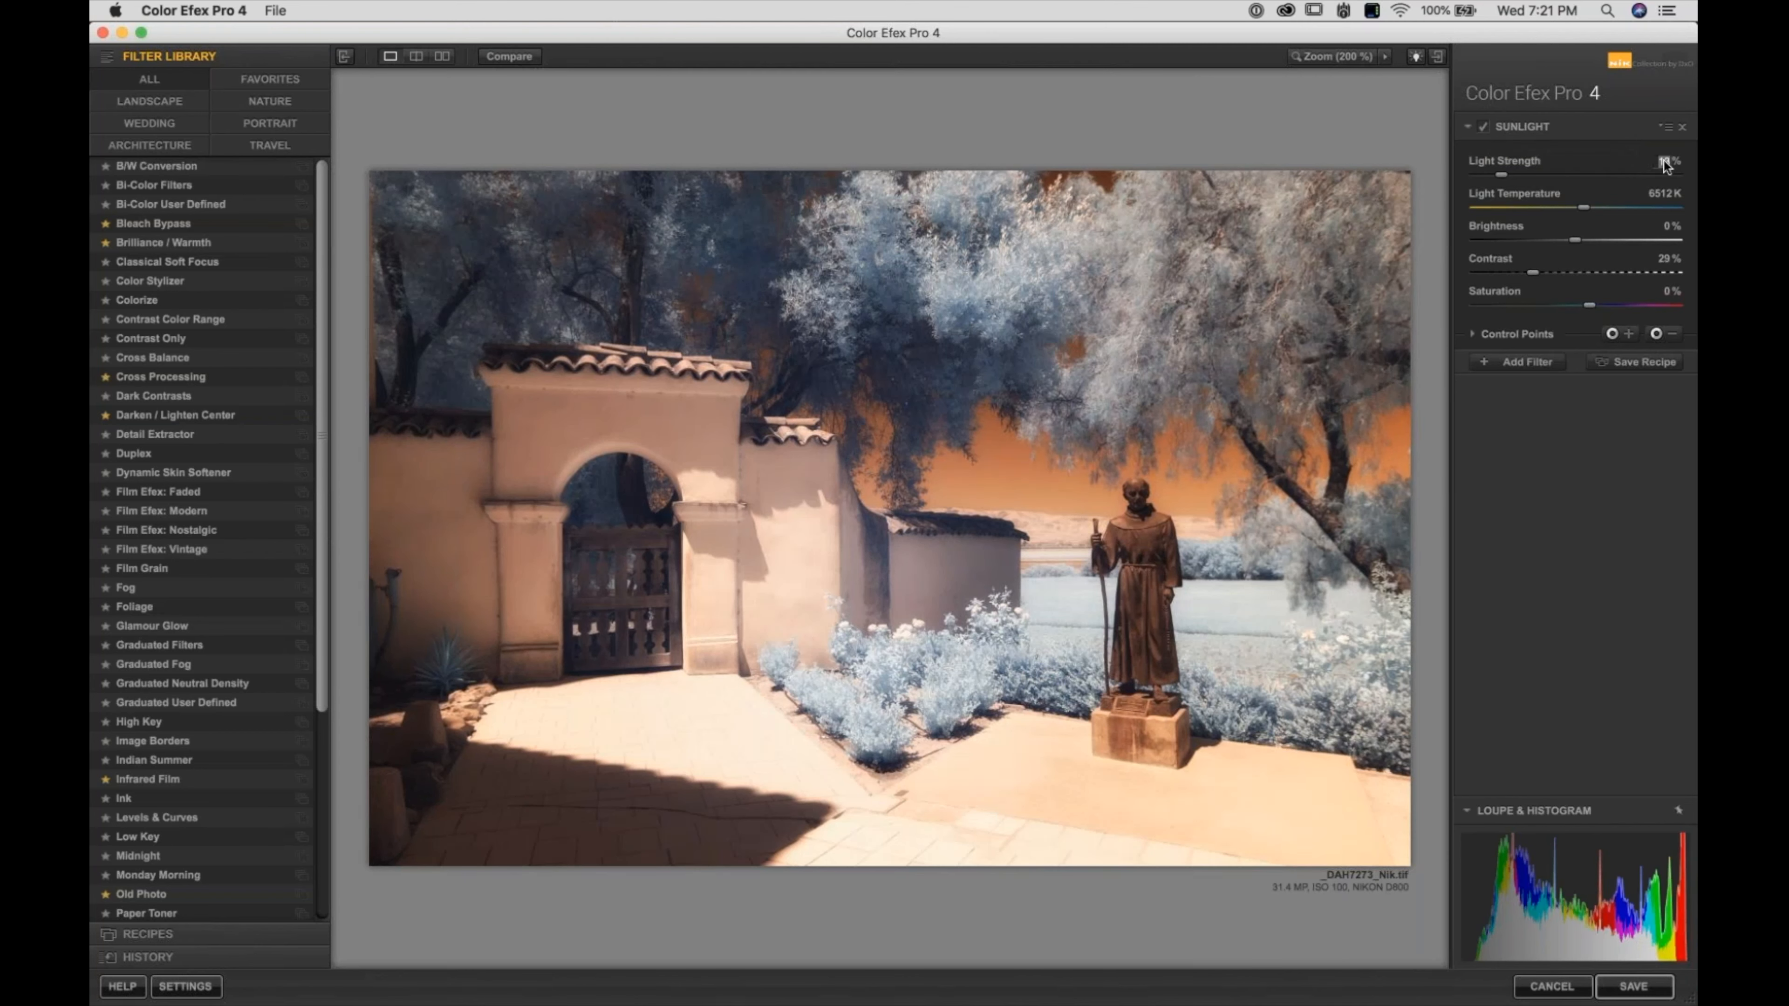
pyautogui.write('0')
pyautogui.press('Return')
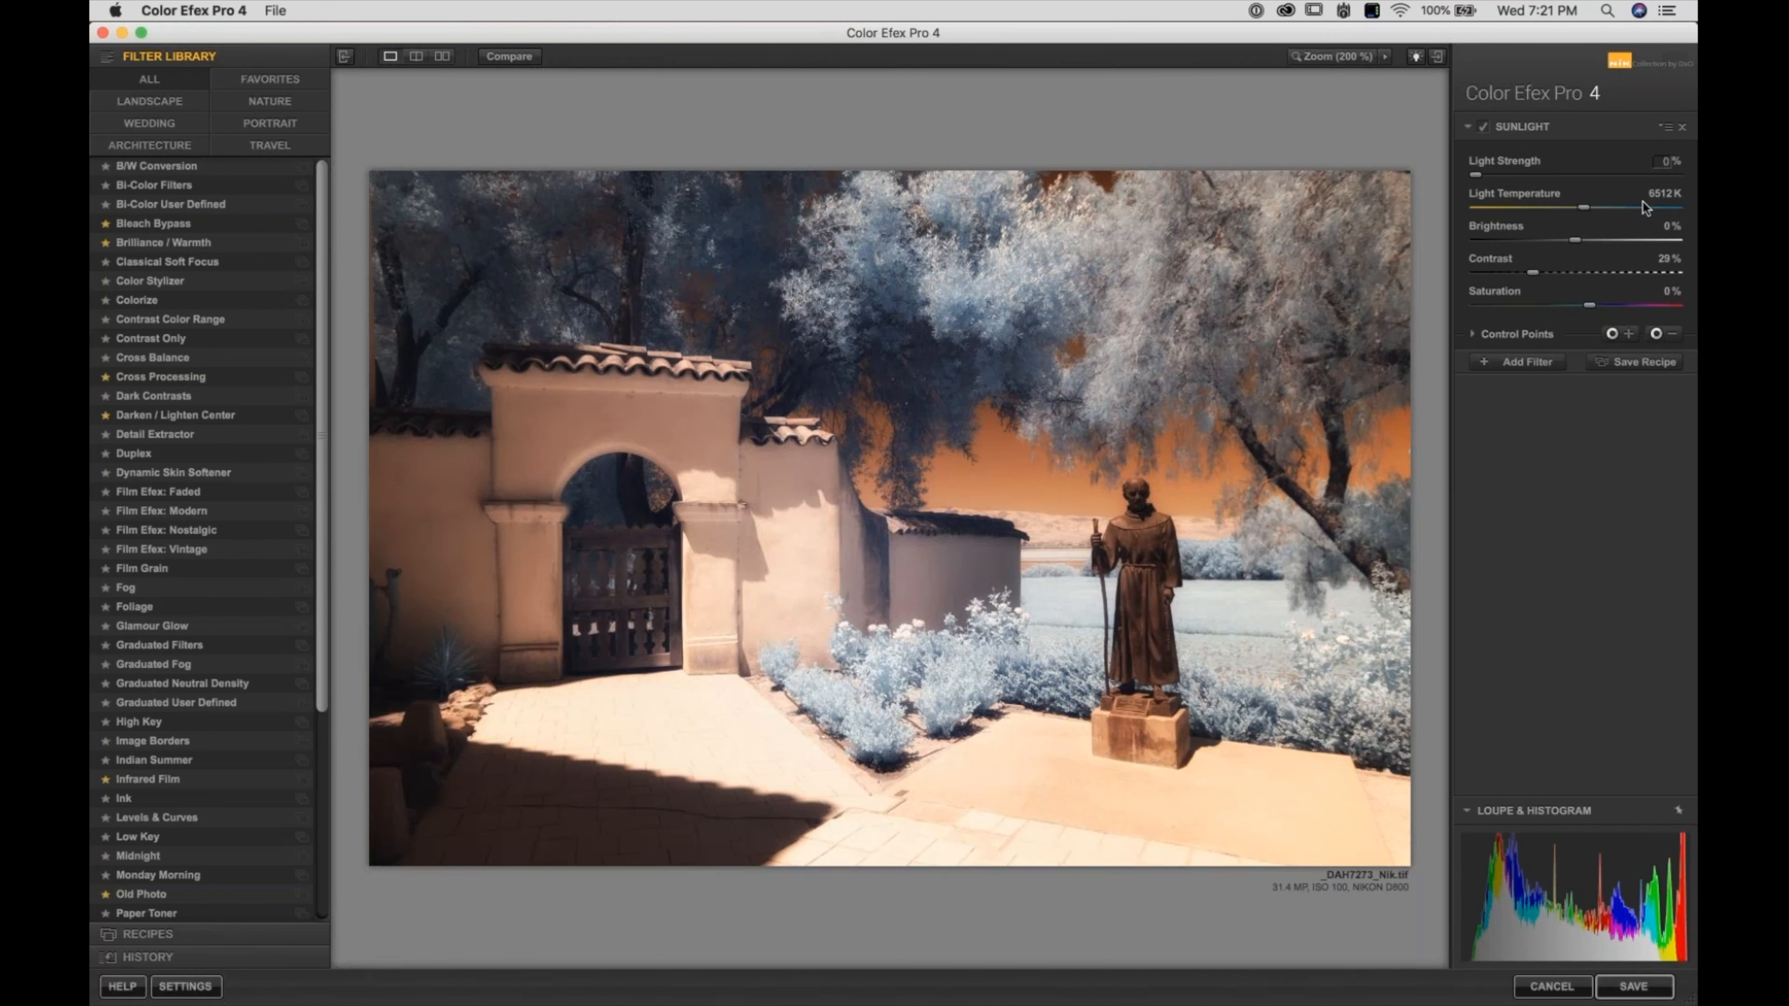
pyautogui.doubleClick(1664, 259)
pyautogui.write('0')
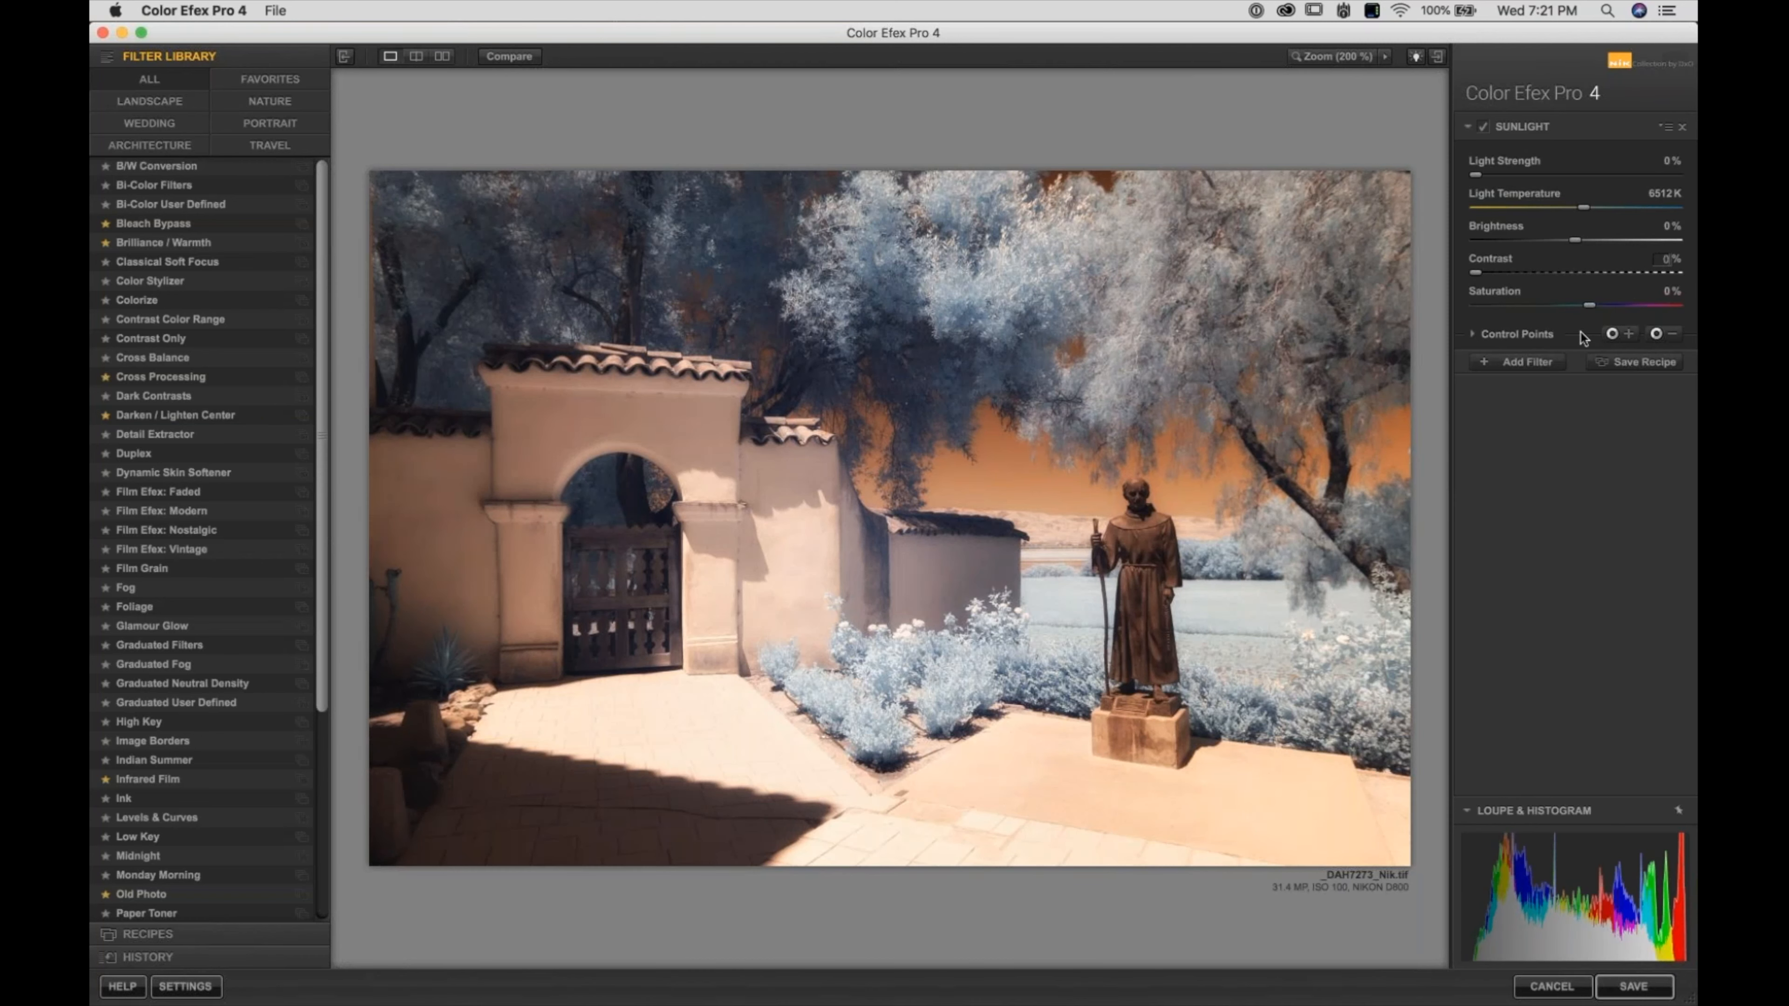
# Check what the zeroed Sunlight filter still changes by disabling and re-enabling it
pyautogui.click(1481, 128)
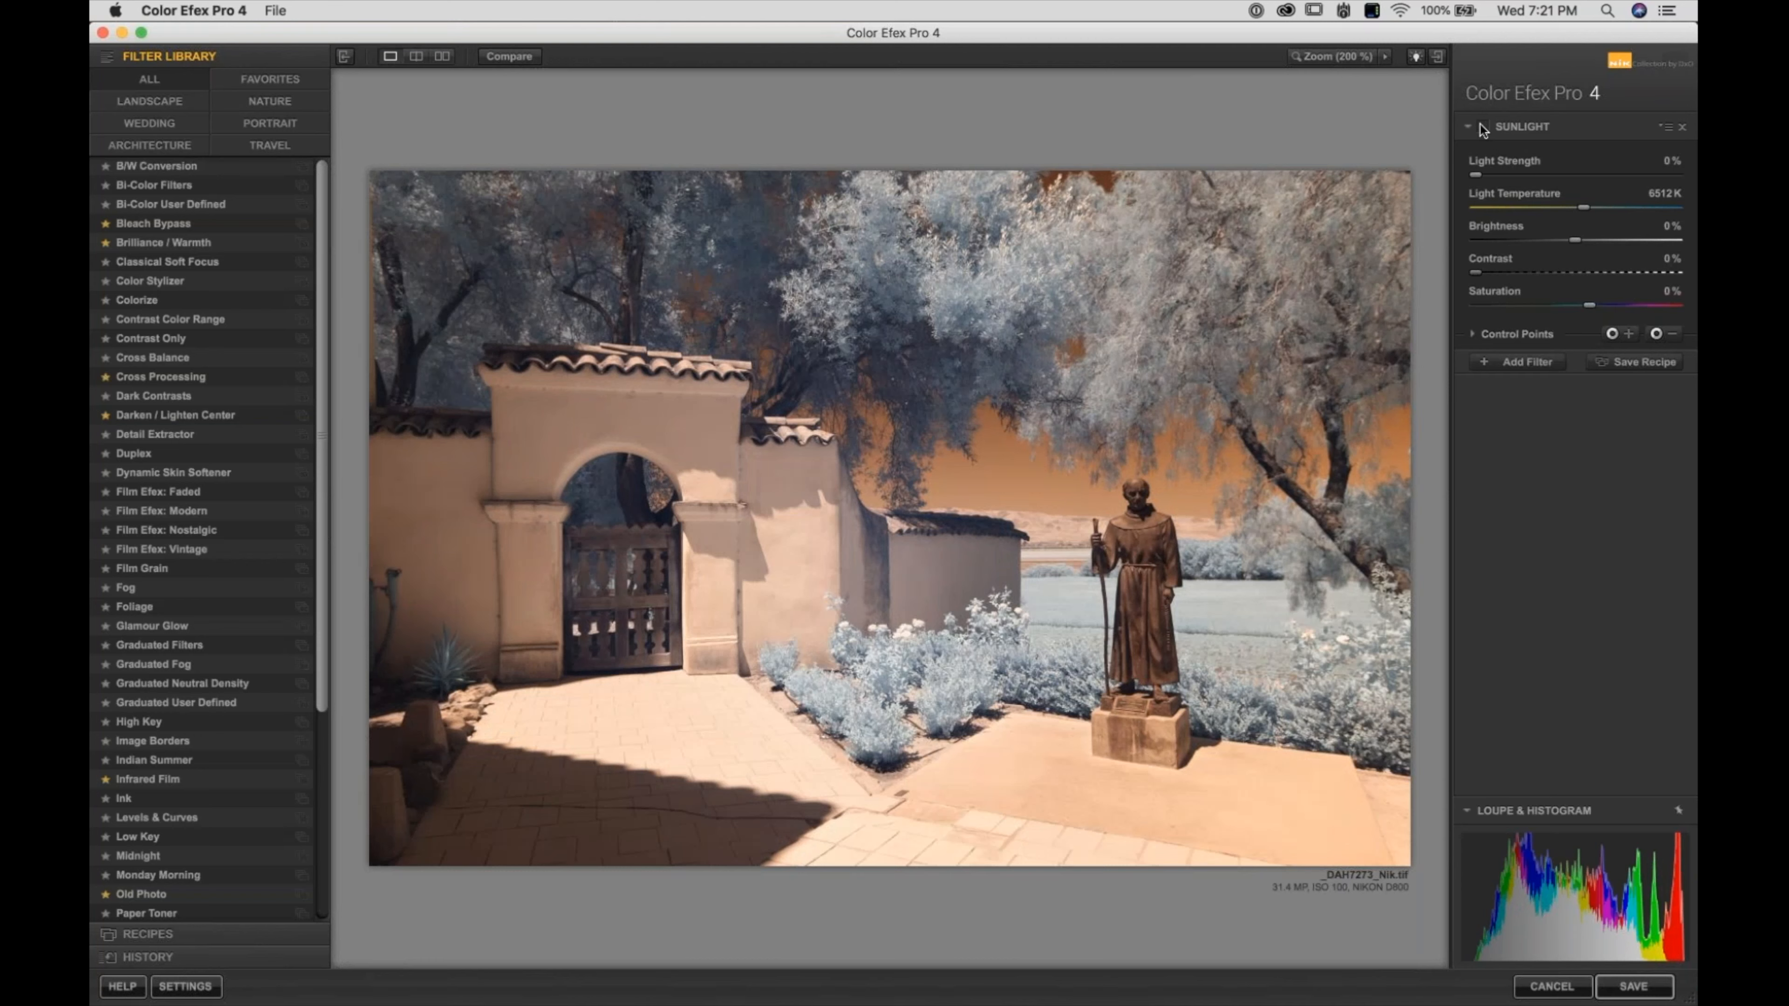
pyautogui.click(1482, 128)
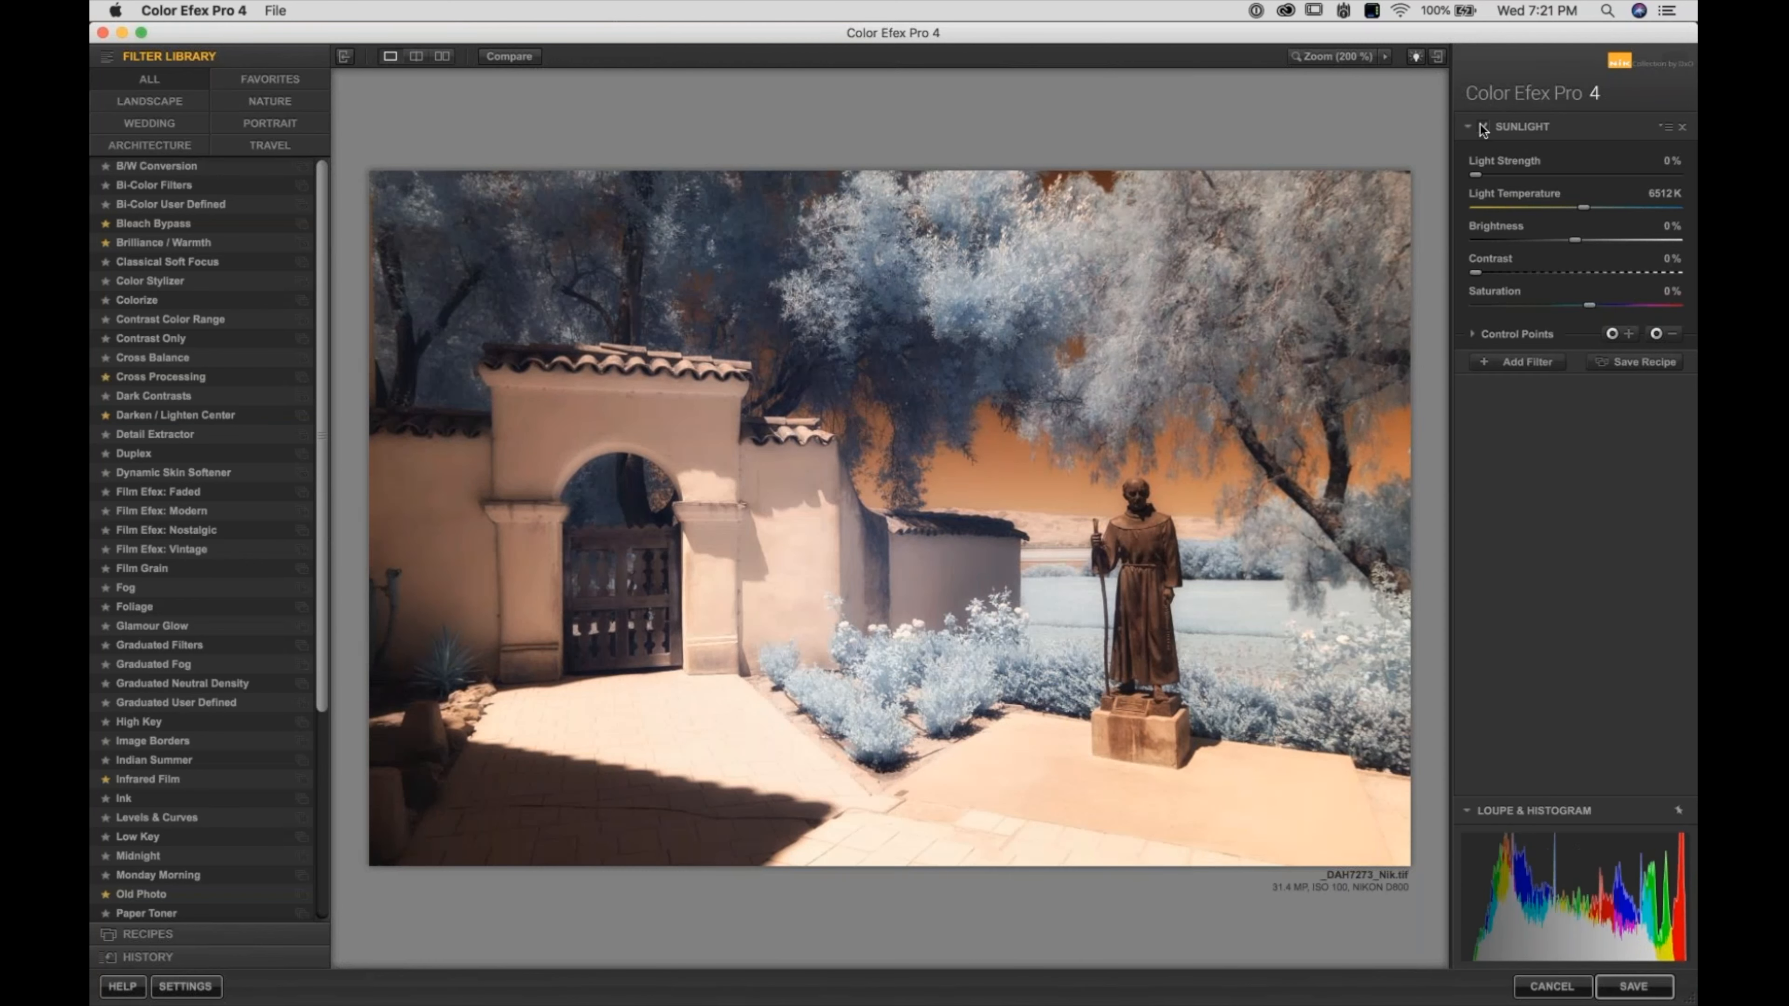
pyautogui.click(1482, 128)
pyautogui.click(1482, 127)
# Try the Sunlight filter's Light Strength and Light Temperature at maximum, and settle on 11% strength and 6201 K
pyautogui.moveTo(1474, 176); pyautogui.dragTo(1695, 182)
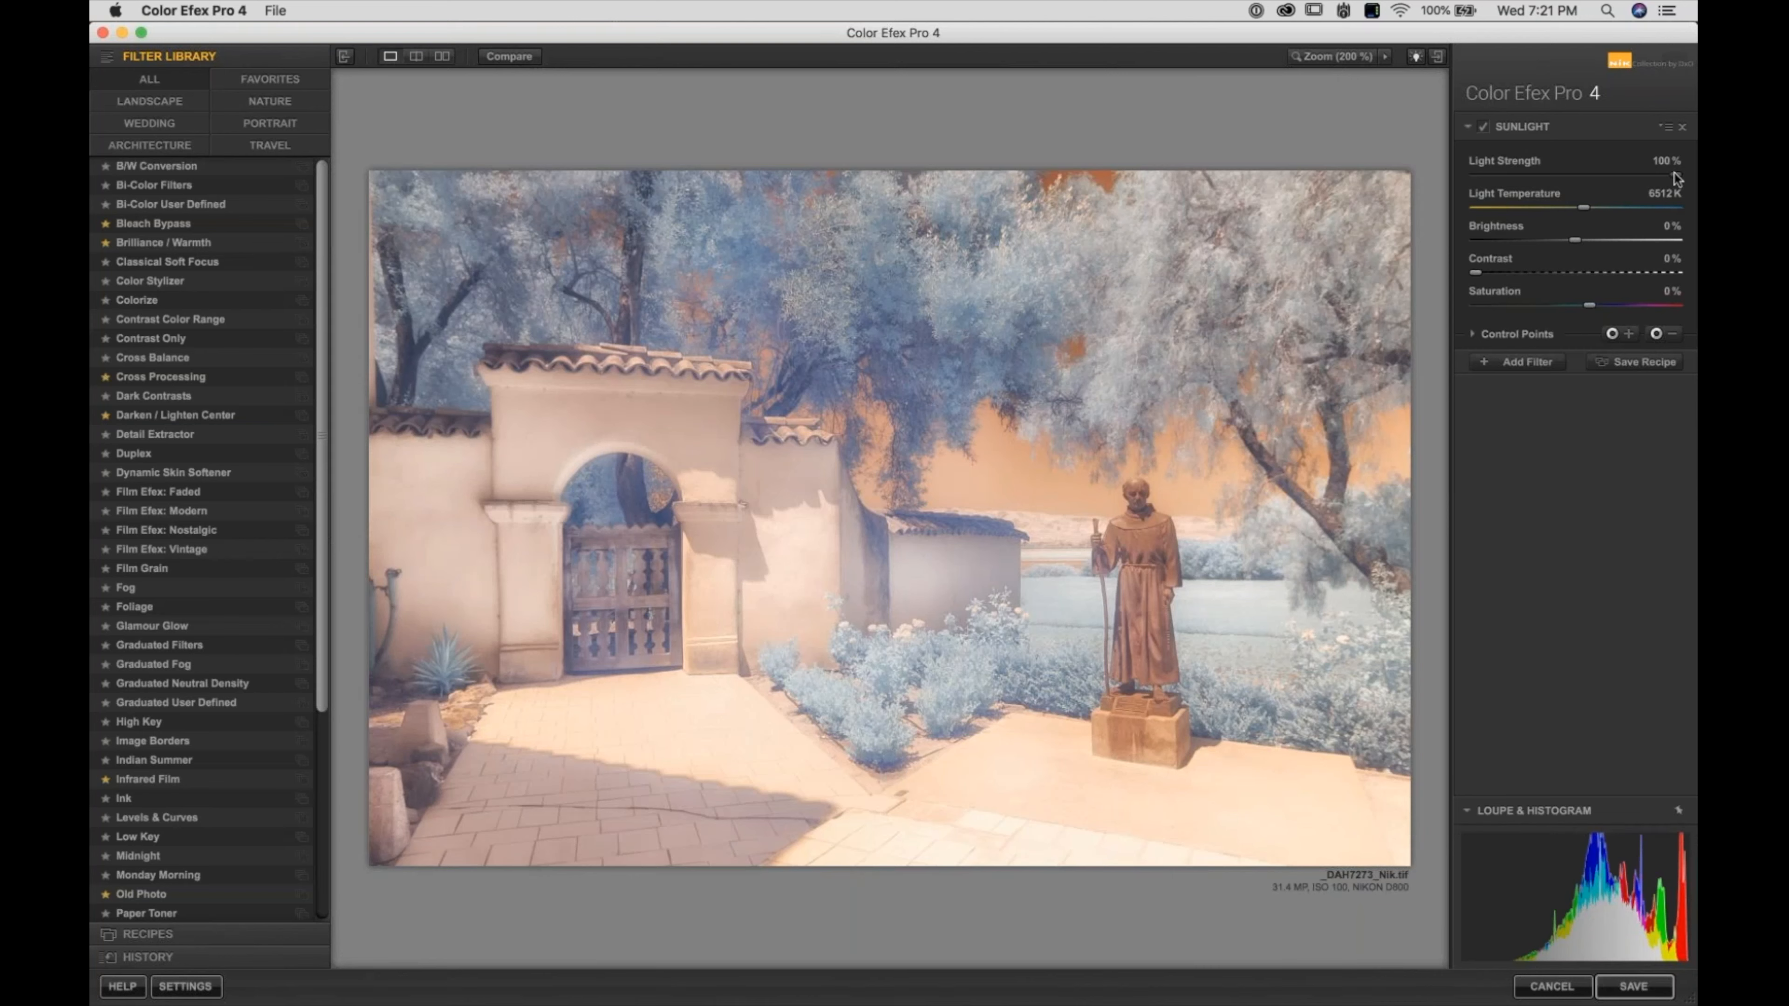
pyautogui.moveTo(1675, 175); pyautogui.dragTo(1529, 176)
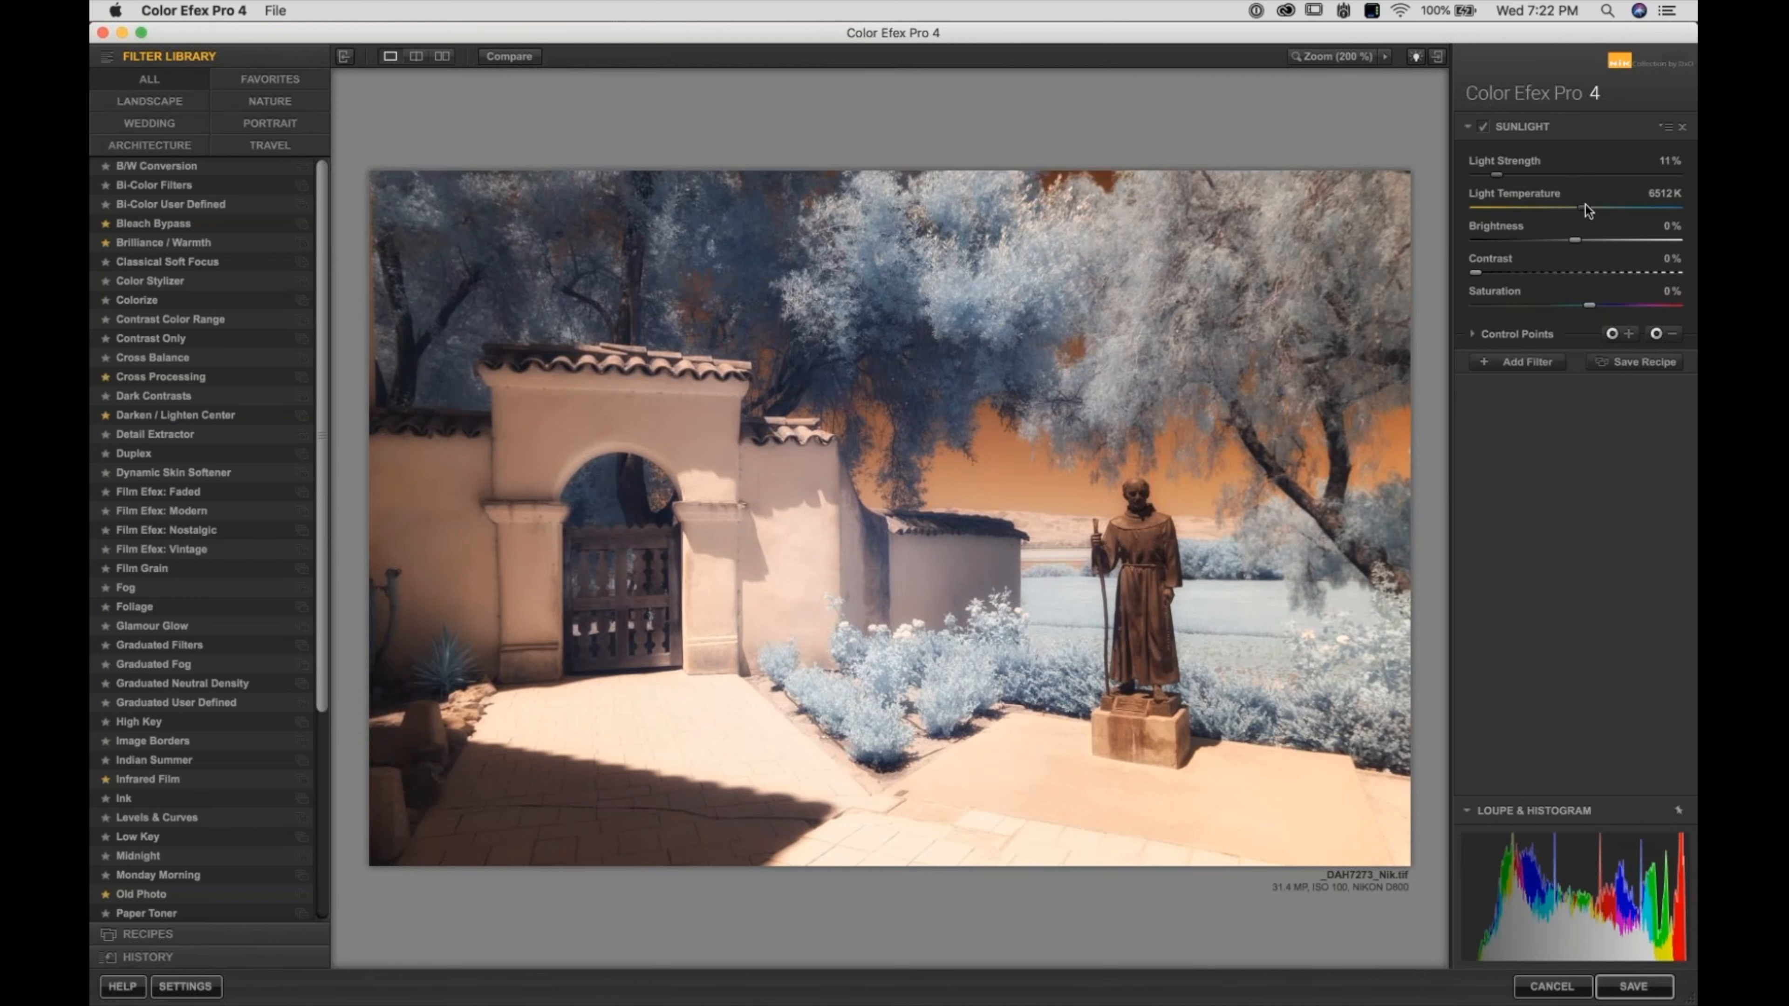
pyautogui.moveTo(1586, 210); pyautogui.dragTo(1692, 207)
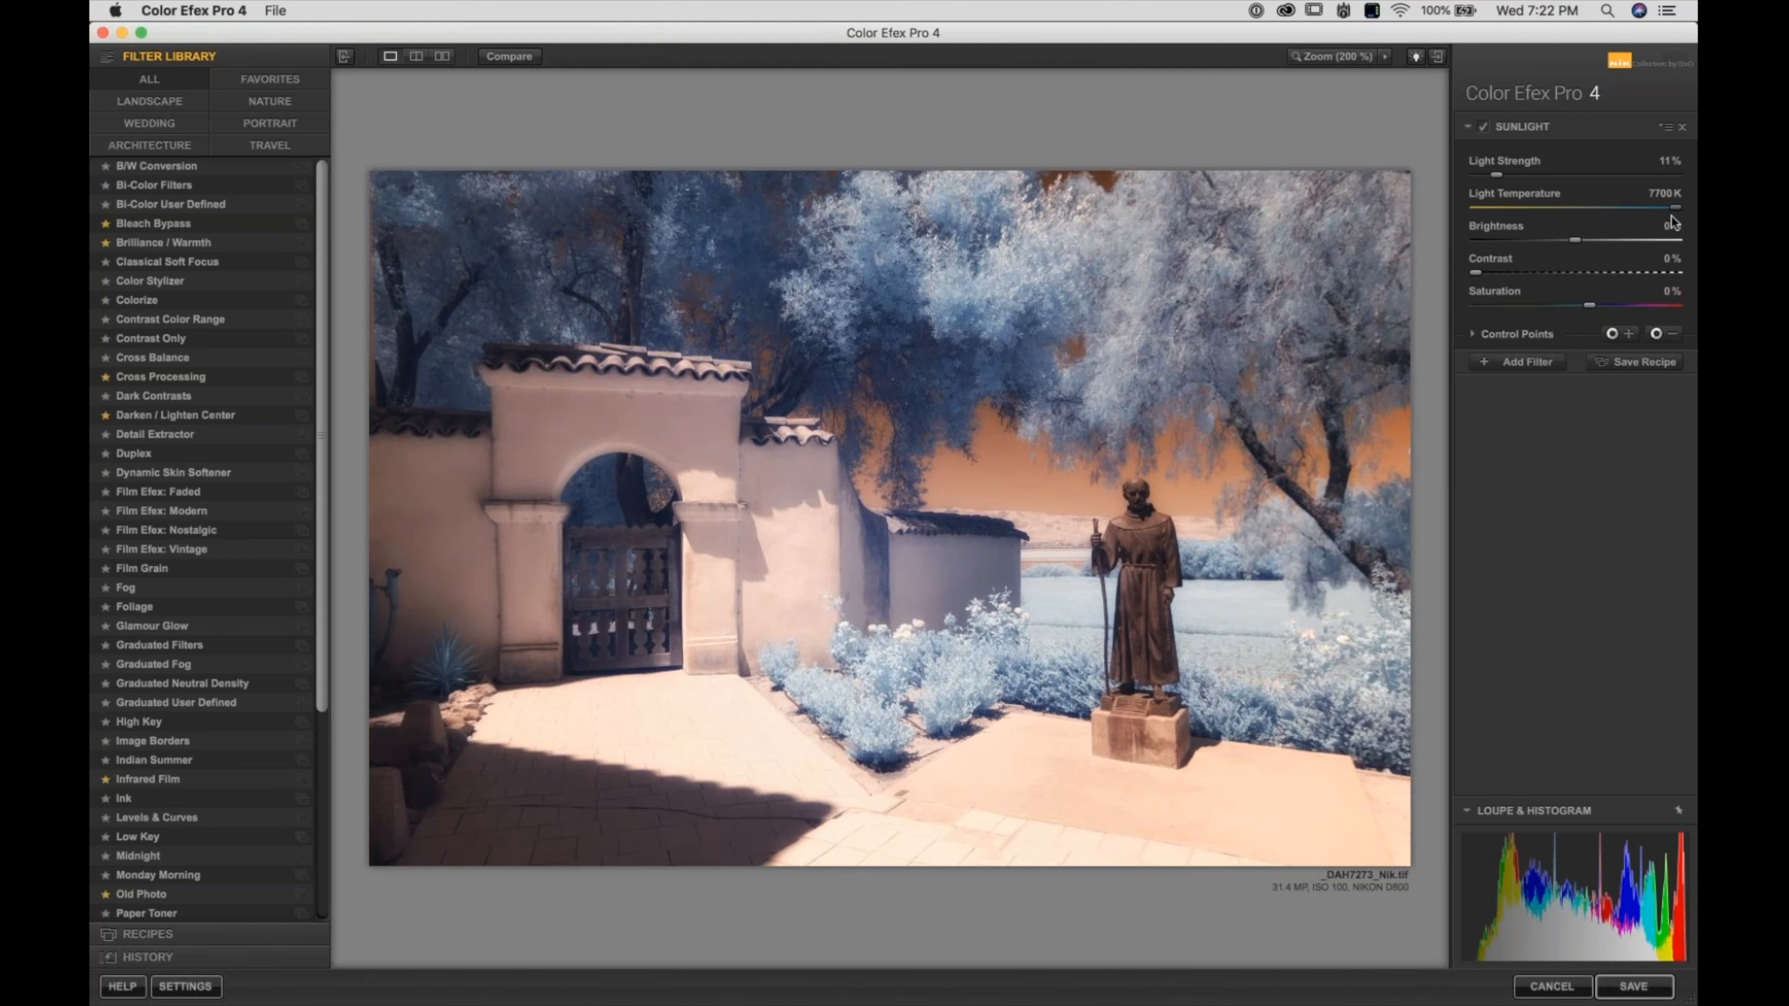
pyautogui.moveTo(1676, 208); pyautogui.dragTo(1573, 214)
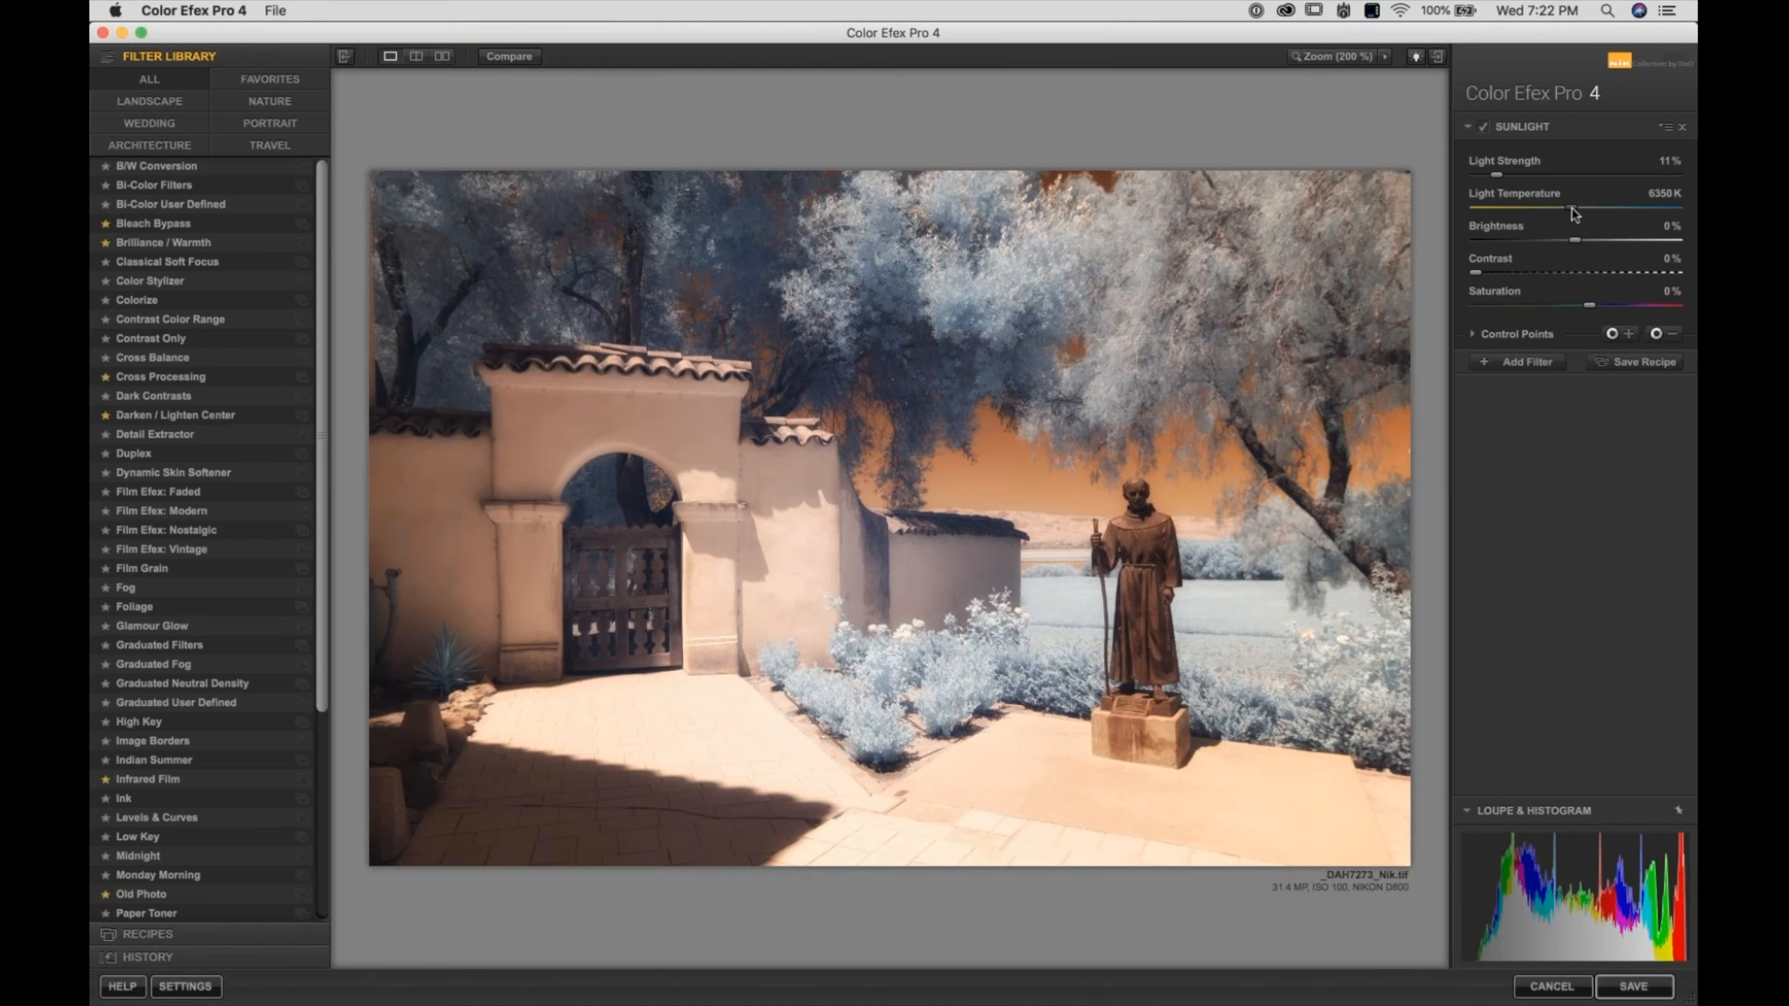
pyautogui.moveTo(1574, 215); pyautogui.dragTo(1564, 212)
# Set the Sunlight filter's Contrast to 18% after testing 100%, and compare the photo with the filter off and on
pyautogui.moveTo(1479, 273); pyautogui.dragTo(1492, 273)
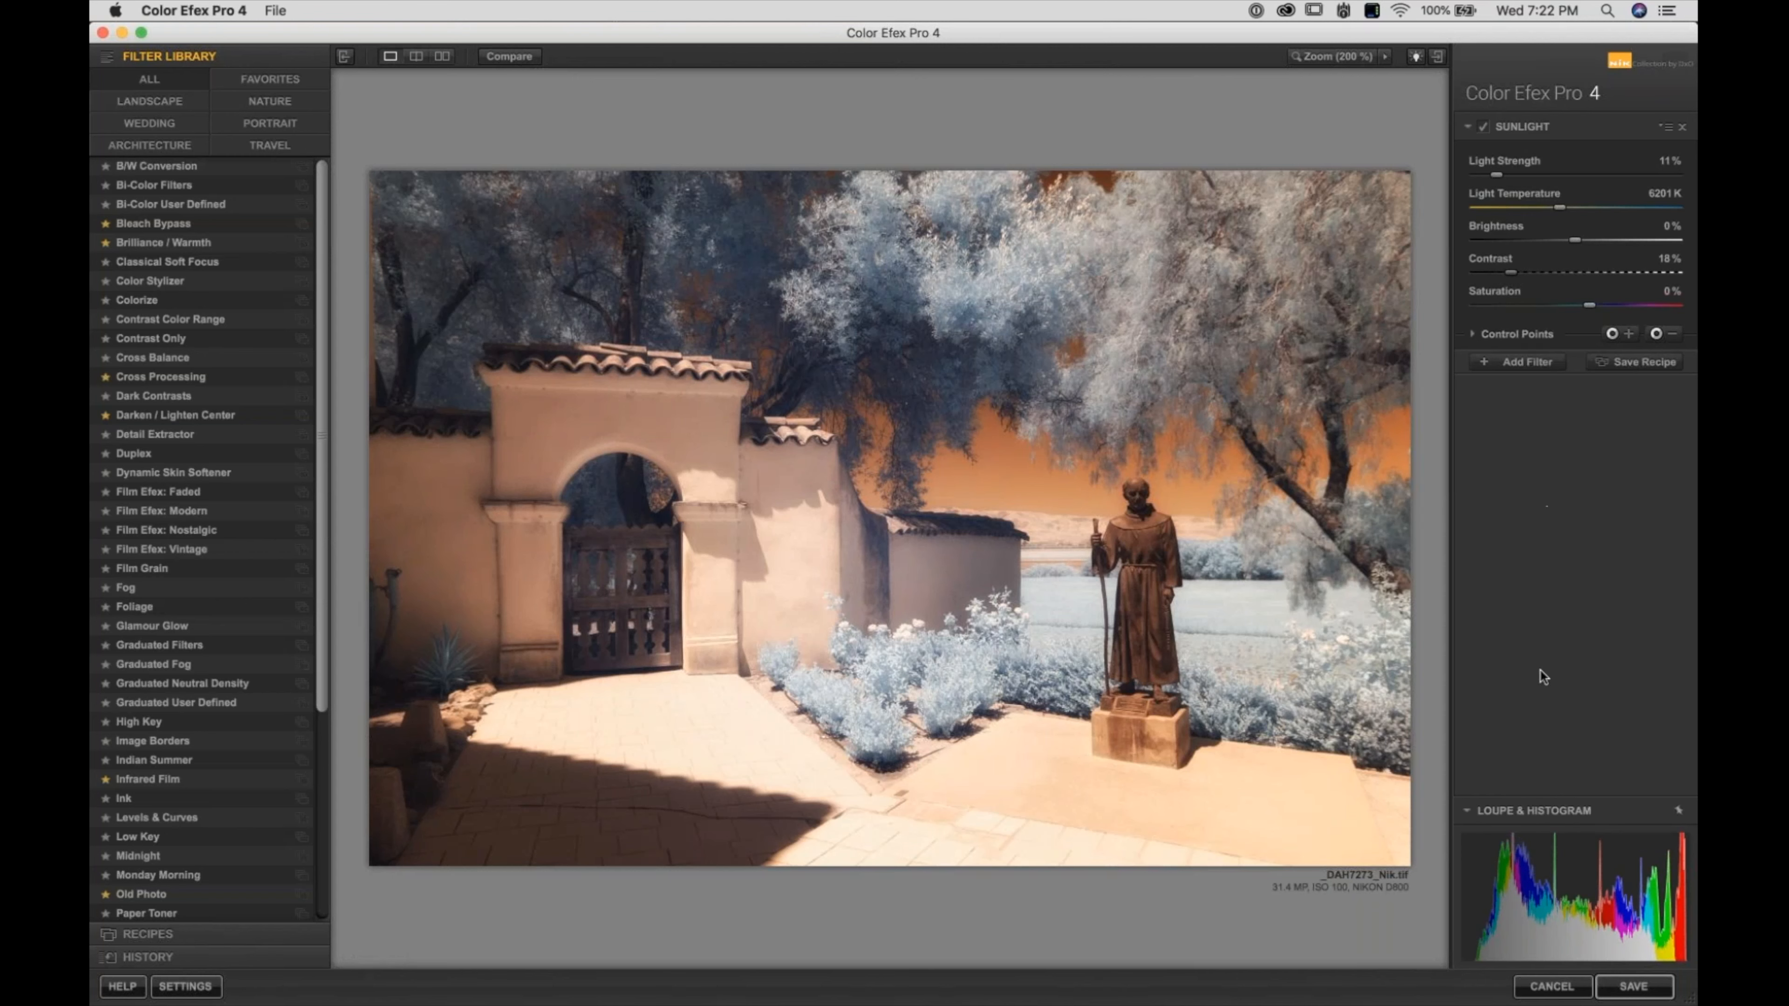
pyautogui.moveTo(1491, 834)
pyautogui.moveTo(1511, 274); pyautogui.dragTo(1694, 282)
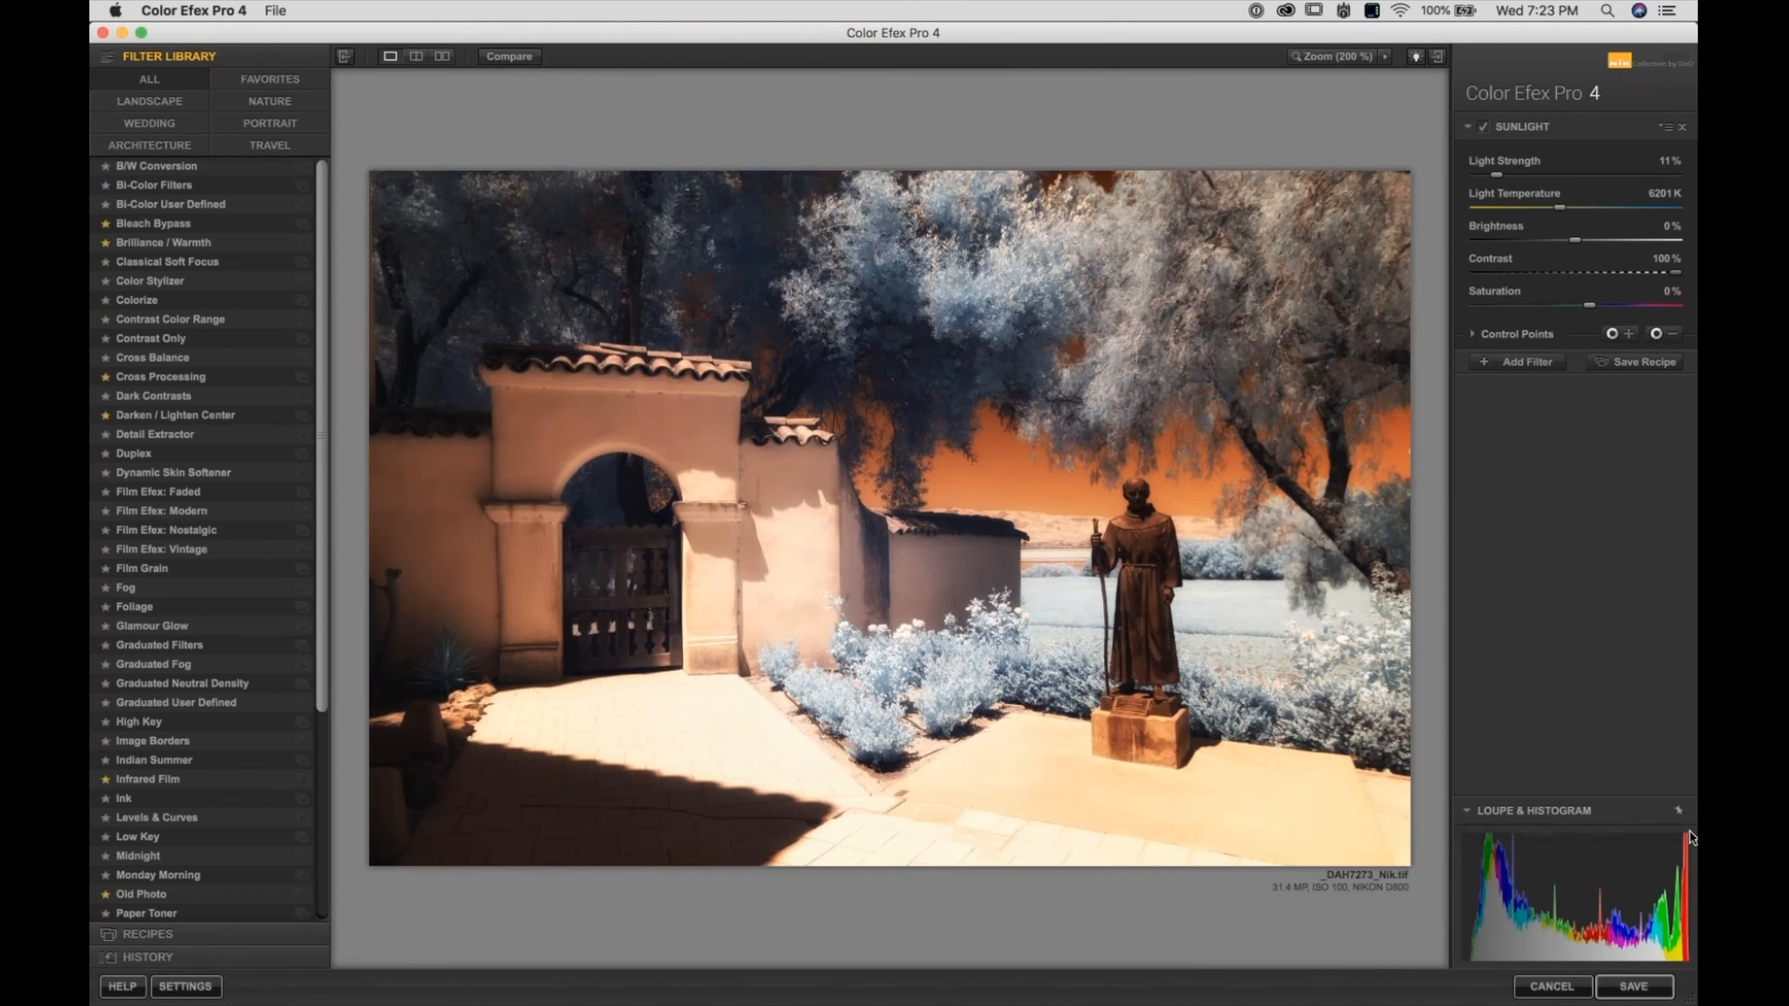
pyautogui.moveTo(1672, 276); pyautogui.dragTo(1494, 290)
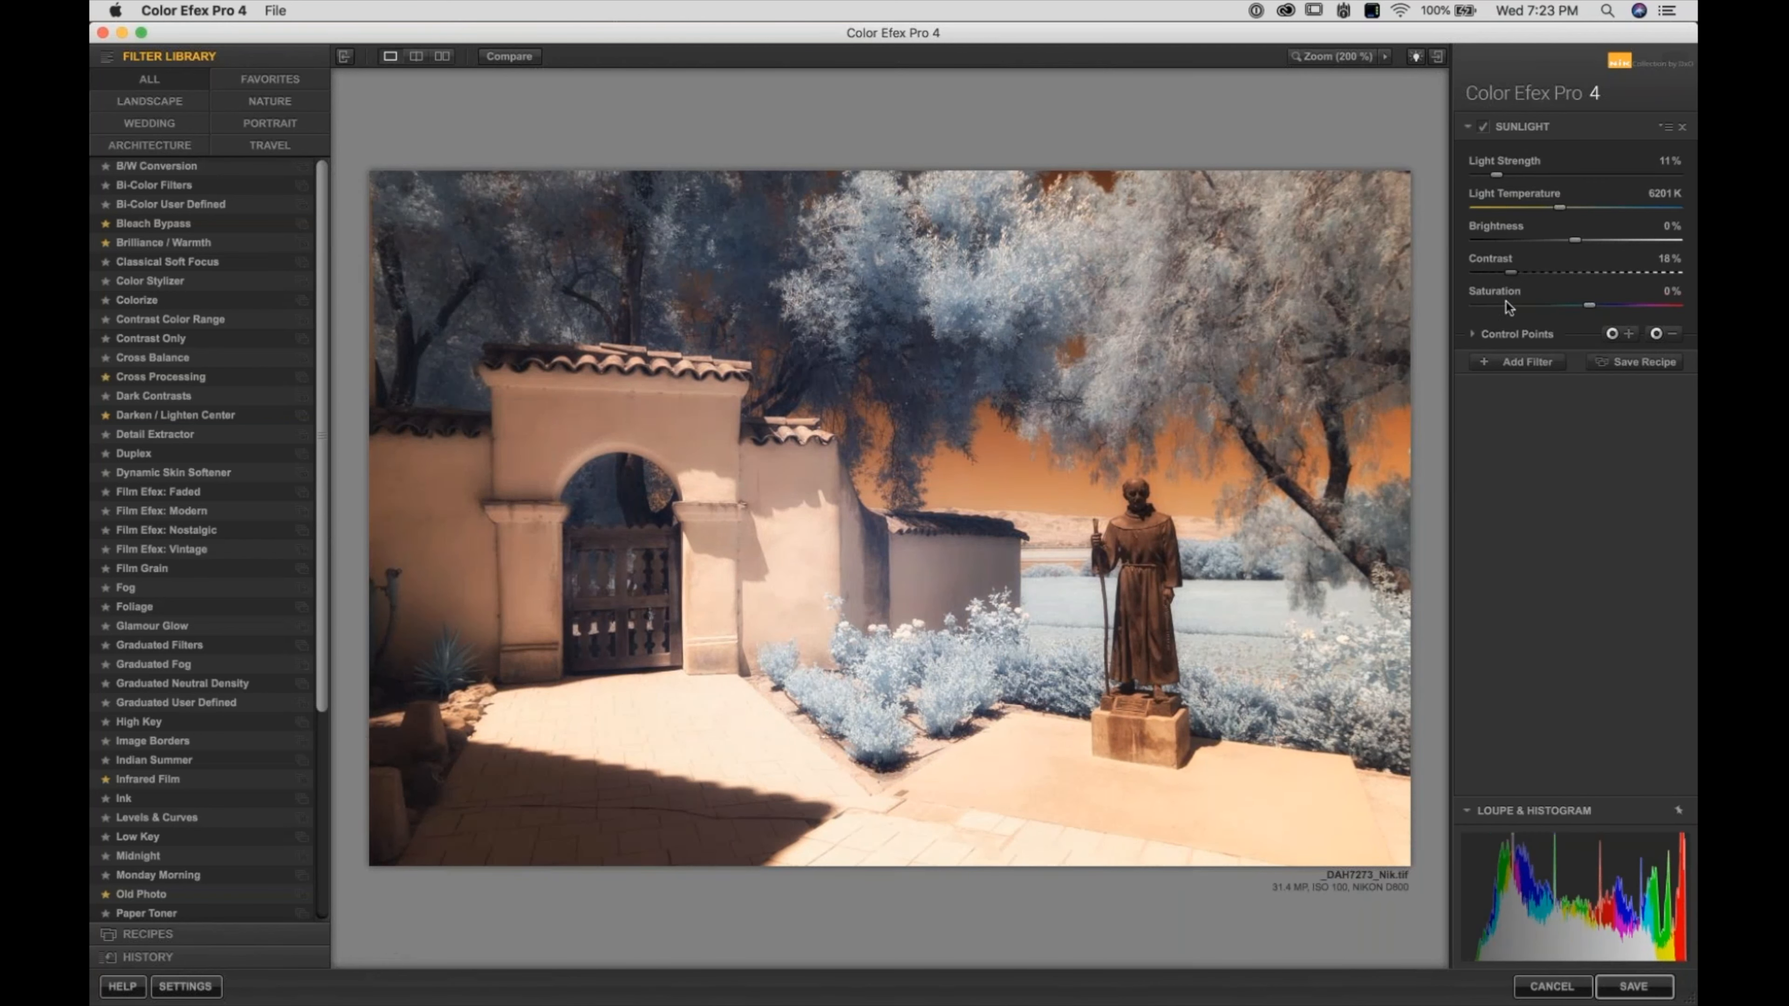
pyautogui.click(1476, 127)
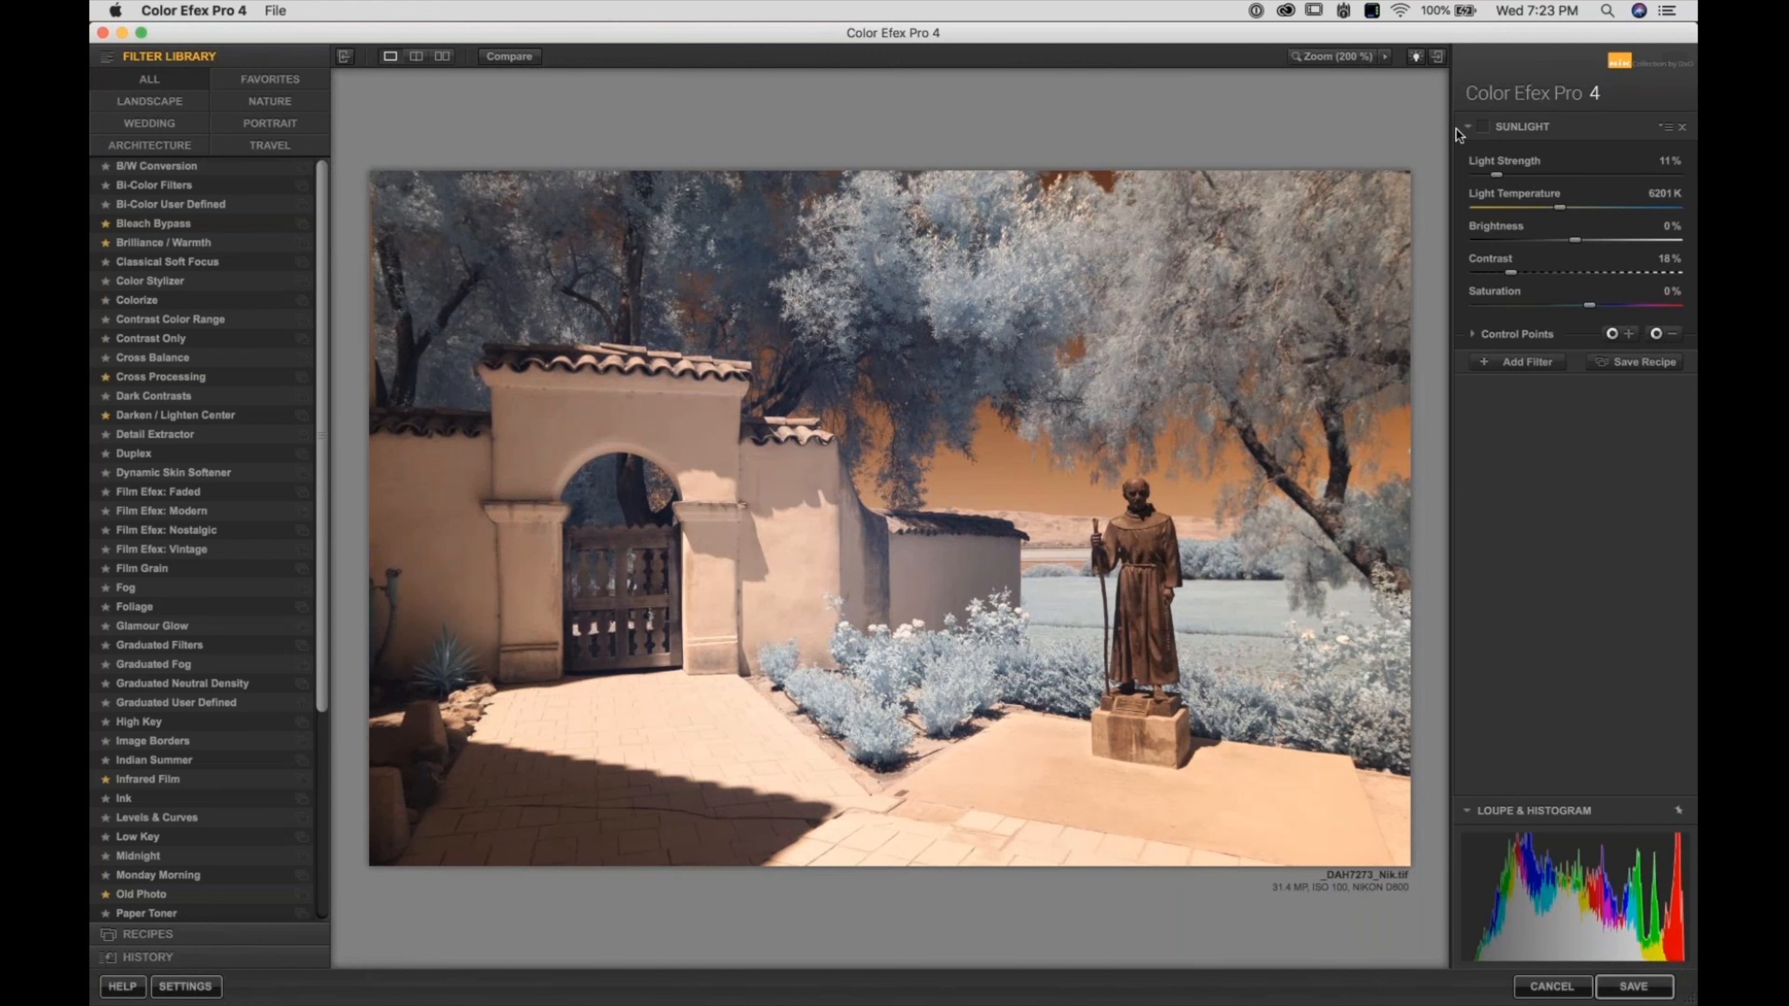
pyautogui.click(1481, 126)
# Add a Pro Contrast filter on top of Sunlight and set its Dynamic Contrast to 26%
pyautogui.click(1512, 361)
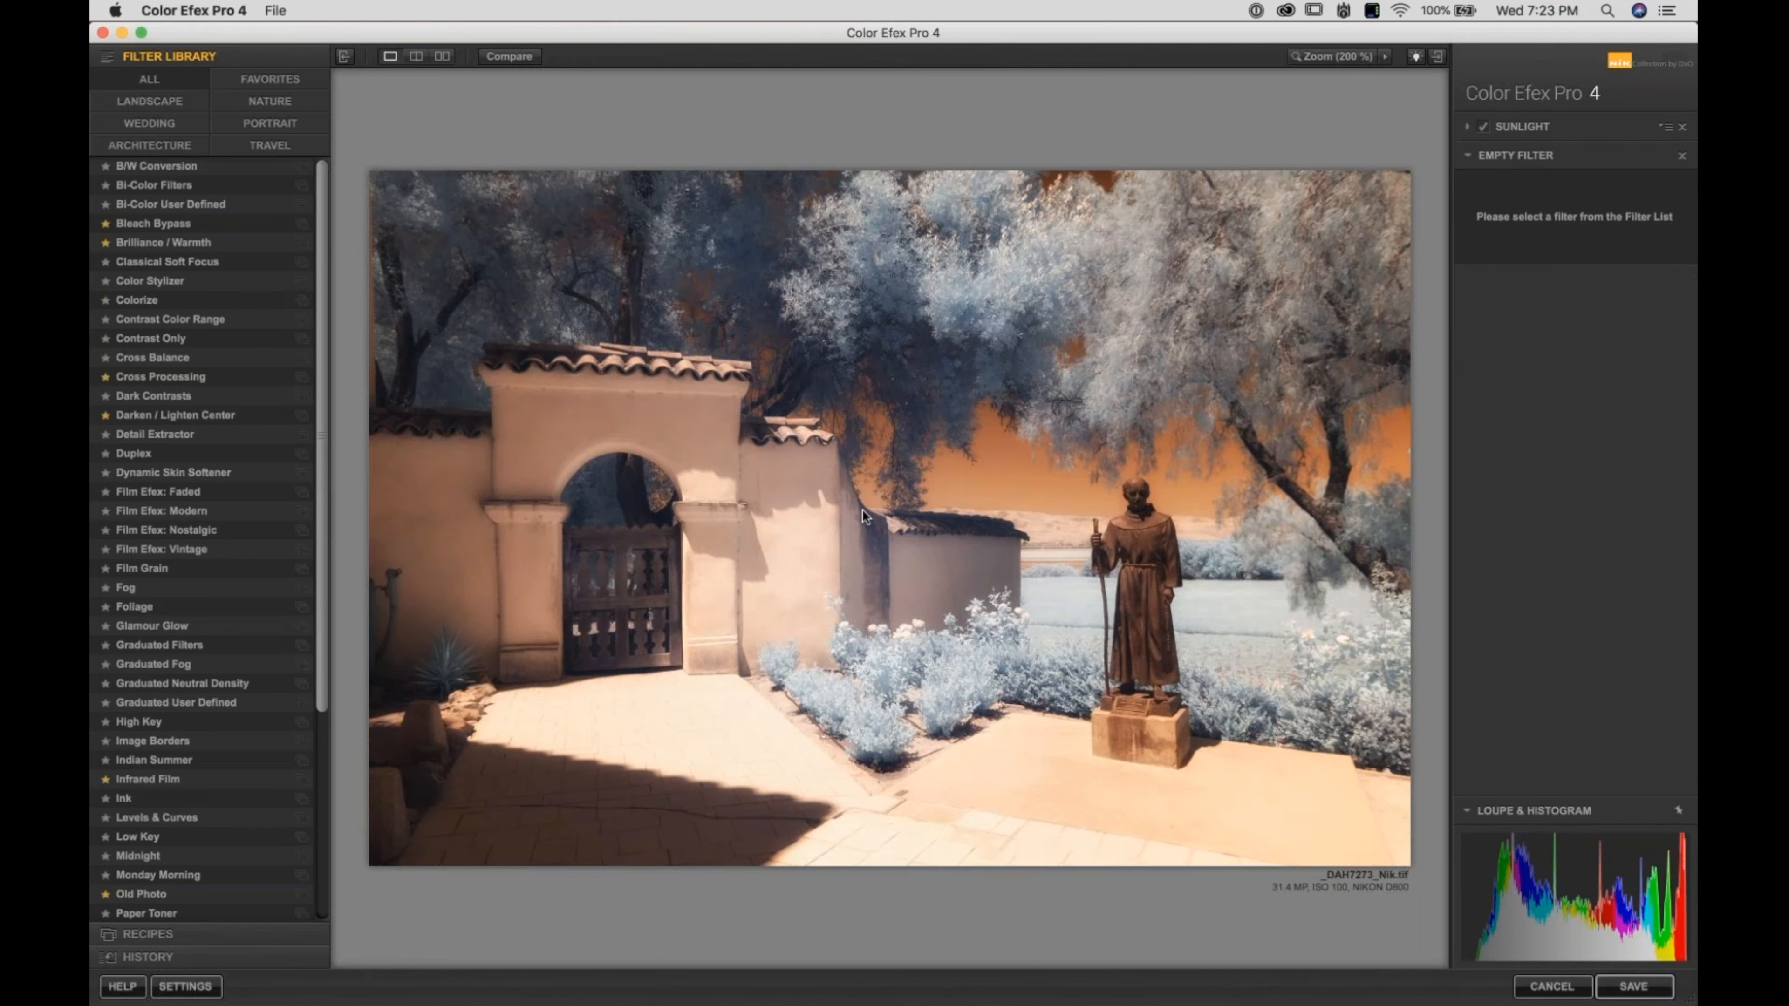
pyautogui.scroll(-5, 318, 572)
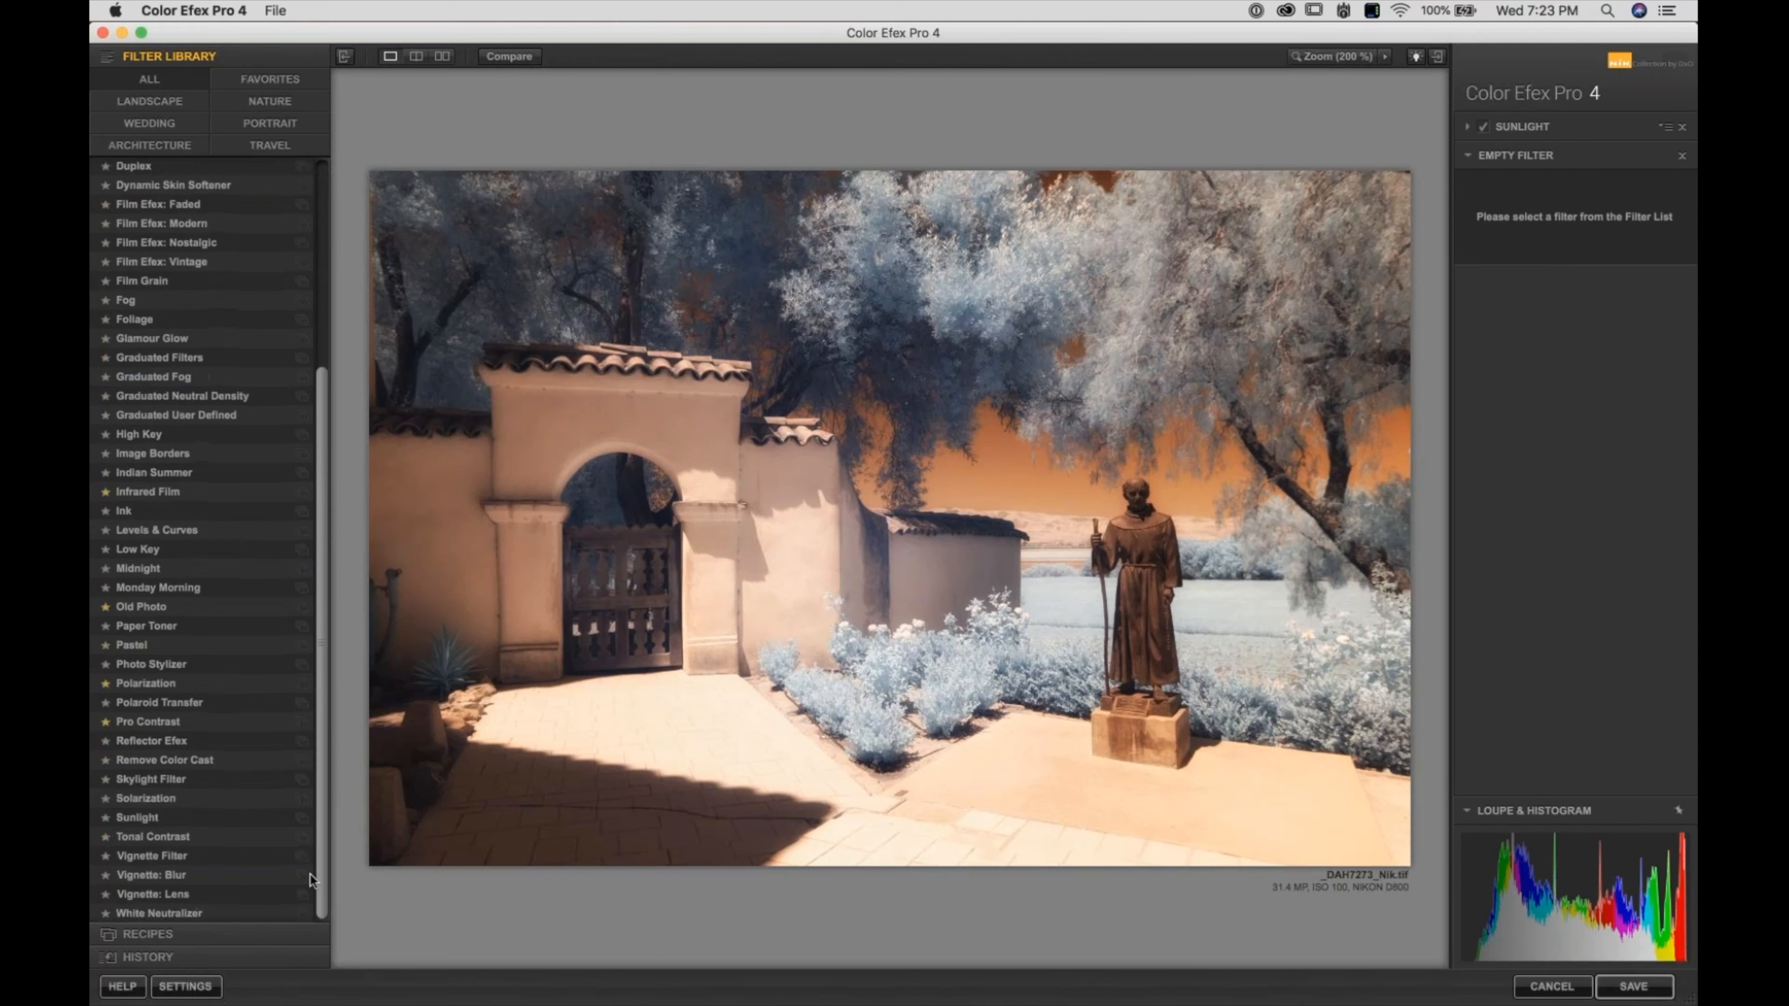
pyautogui.click(146, 722)
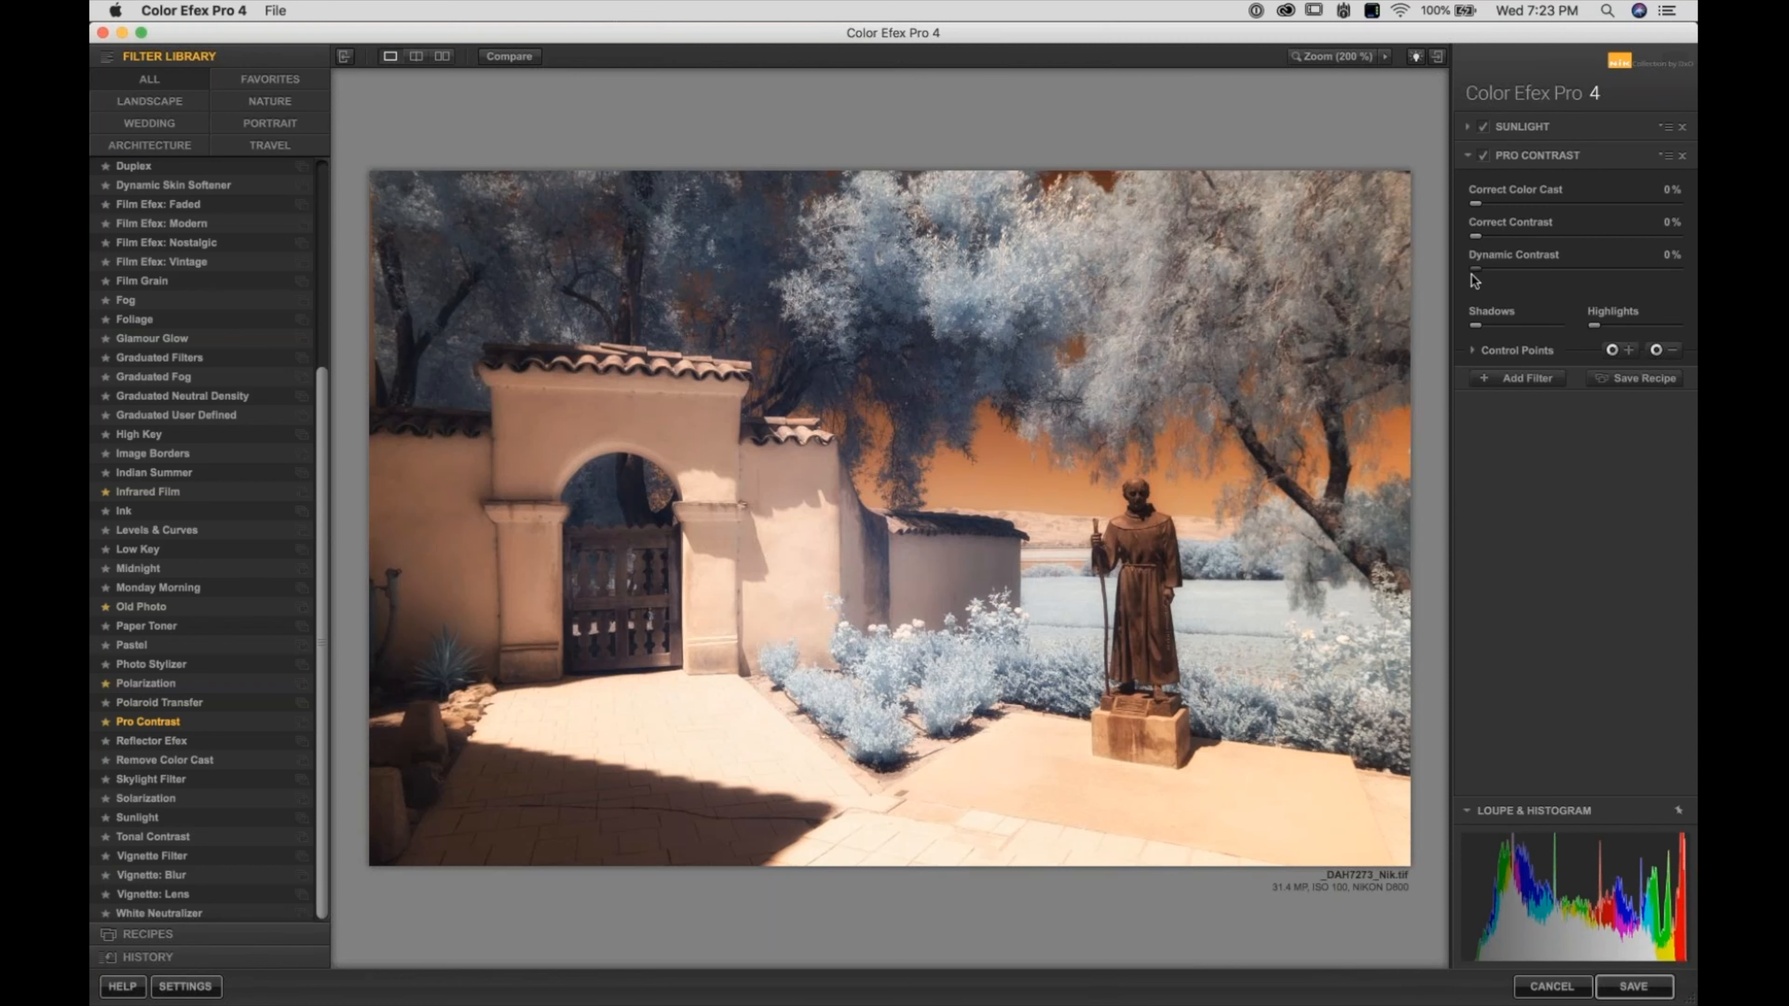
pyautogui.moveTo(1481, 269); pyautogui.dragTo(1502, 275)
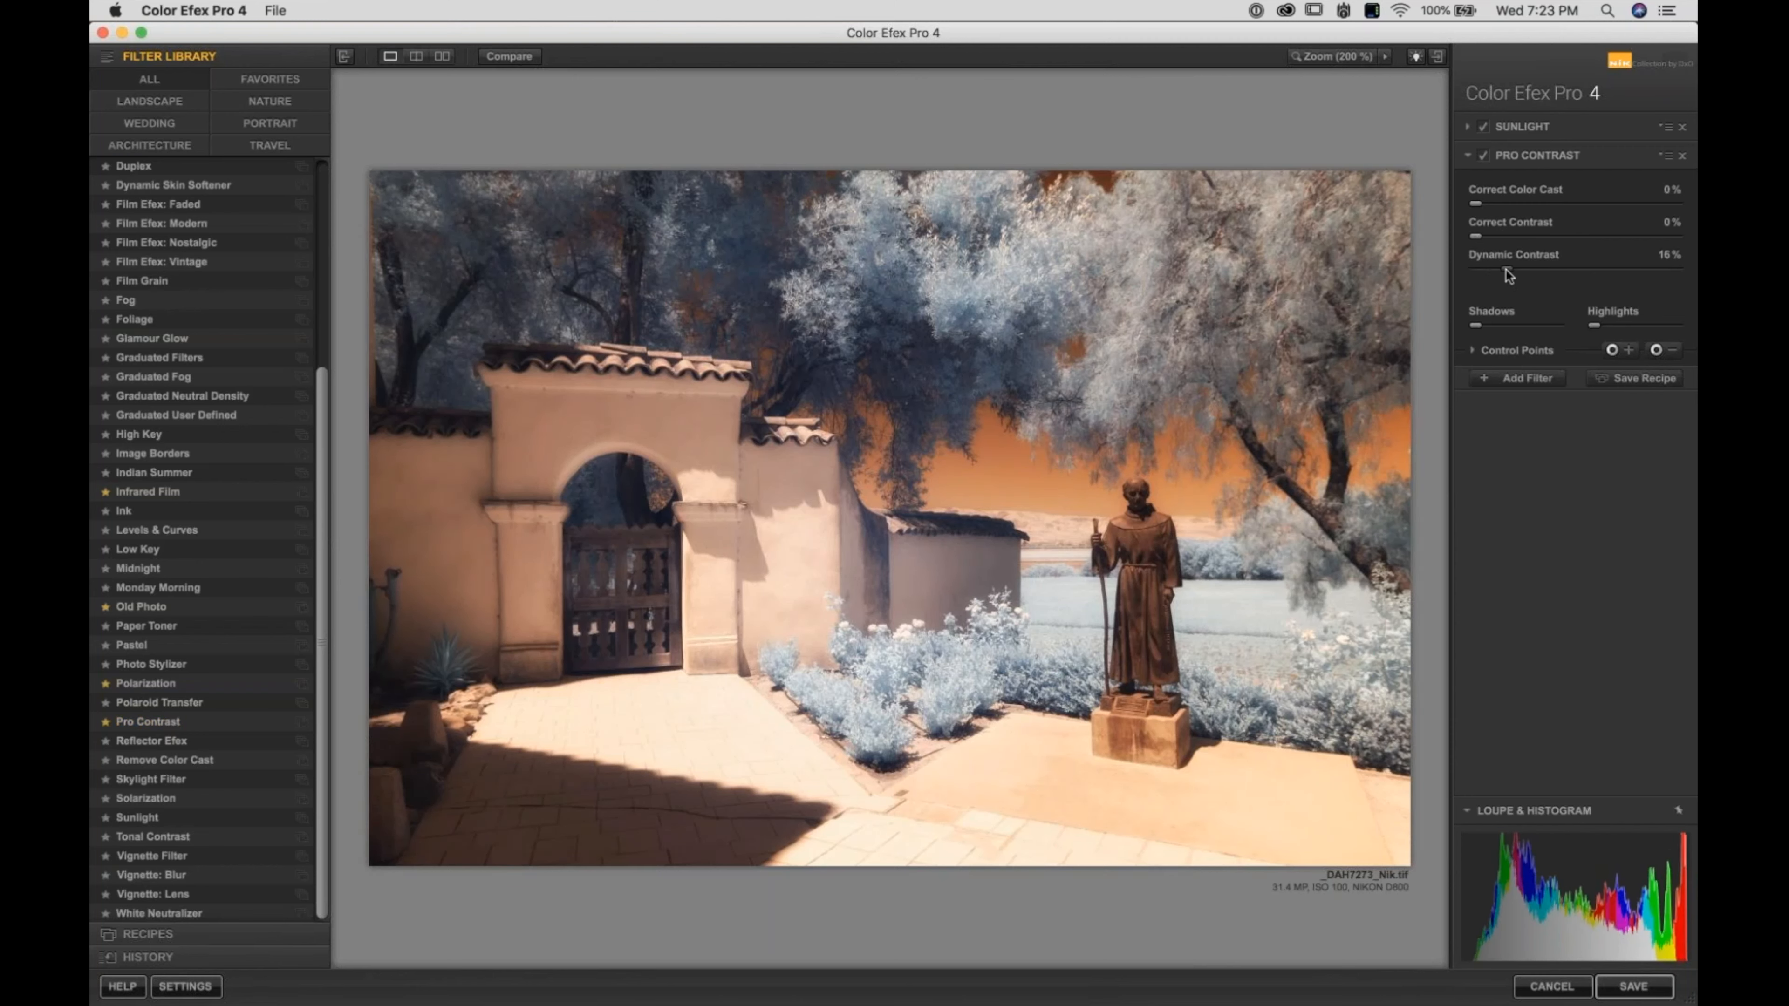
pyautogui.moveTo(1506, 270)
pyautogui.mouseDown()
pyautogui.moveTo(1681, 283)
pyautogui.moveTo(1482, 280)
pyautogui.mouseUp()
pyautogui.moveTo(1695, 295); pyautogui.dragTo(1526, 275)
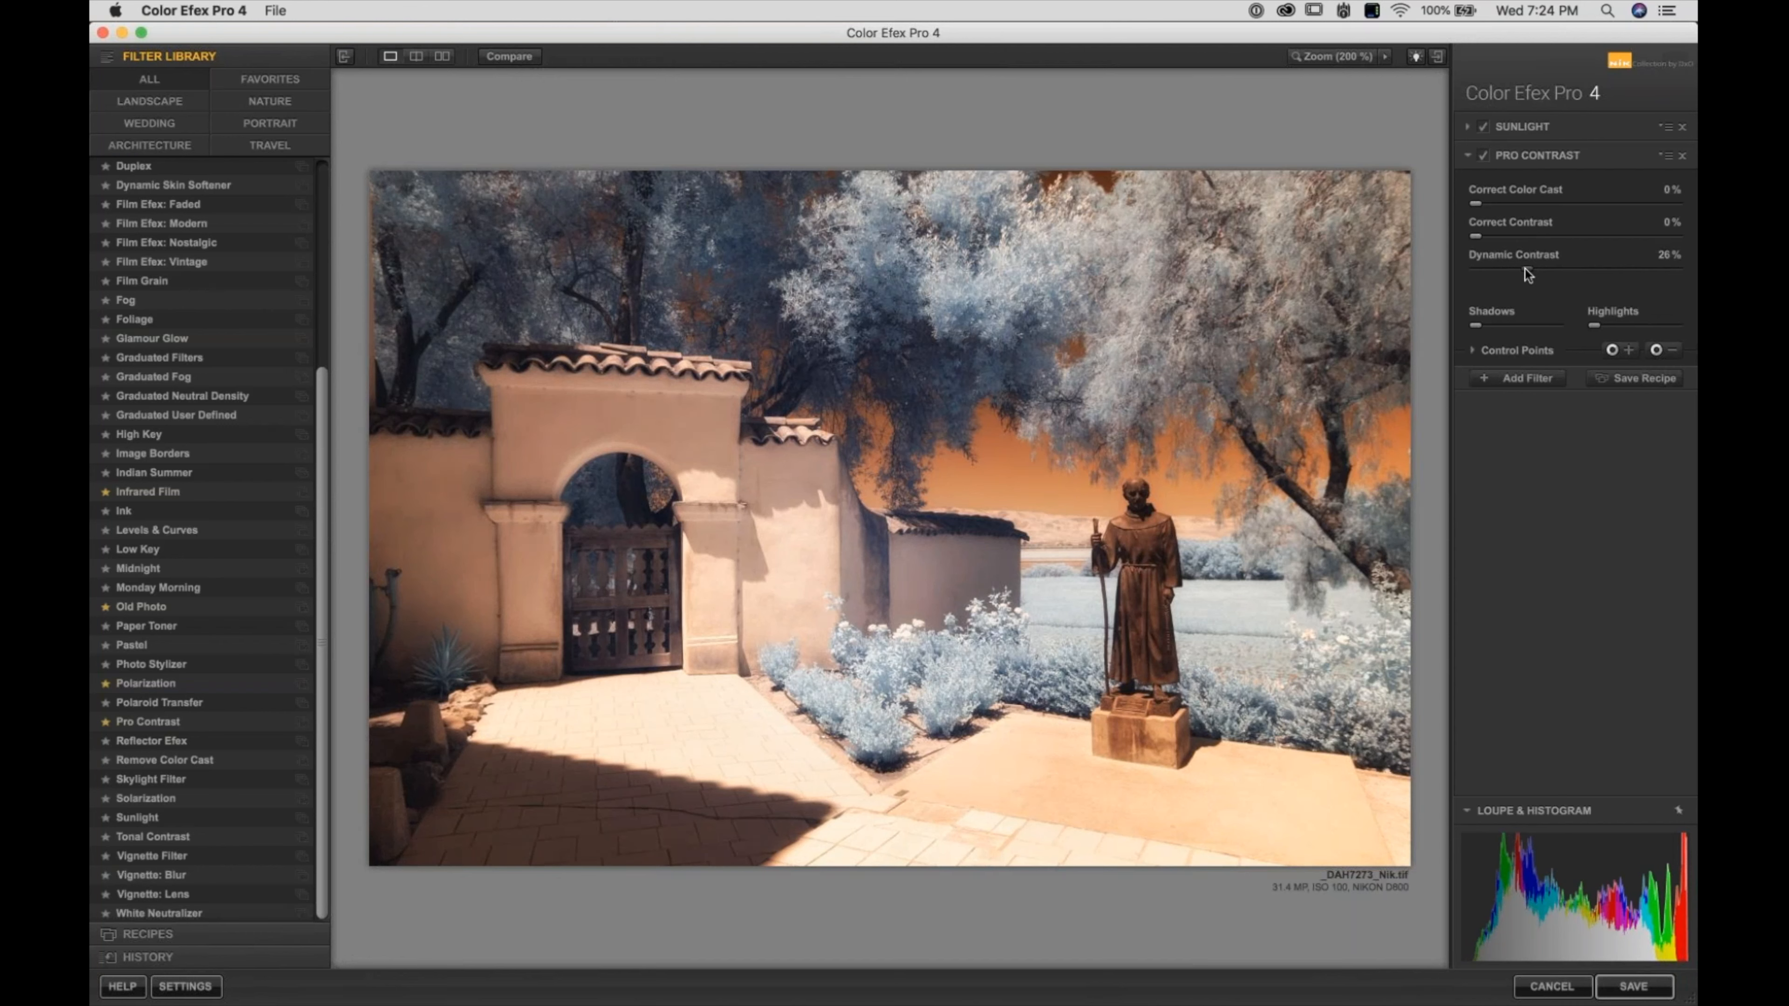
# Raise the Pro Contrast filter's Dynamic Contrast to 38% after trying 45%, and check the photo with the filter off and on
pyautogui.moveTo(1526, 274); pyautogui.dragTo(1539, 279)
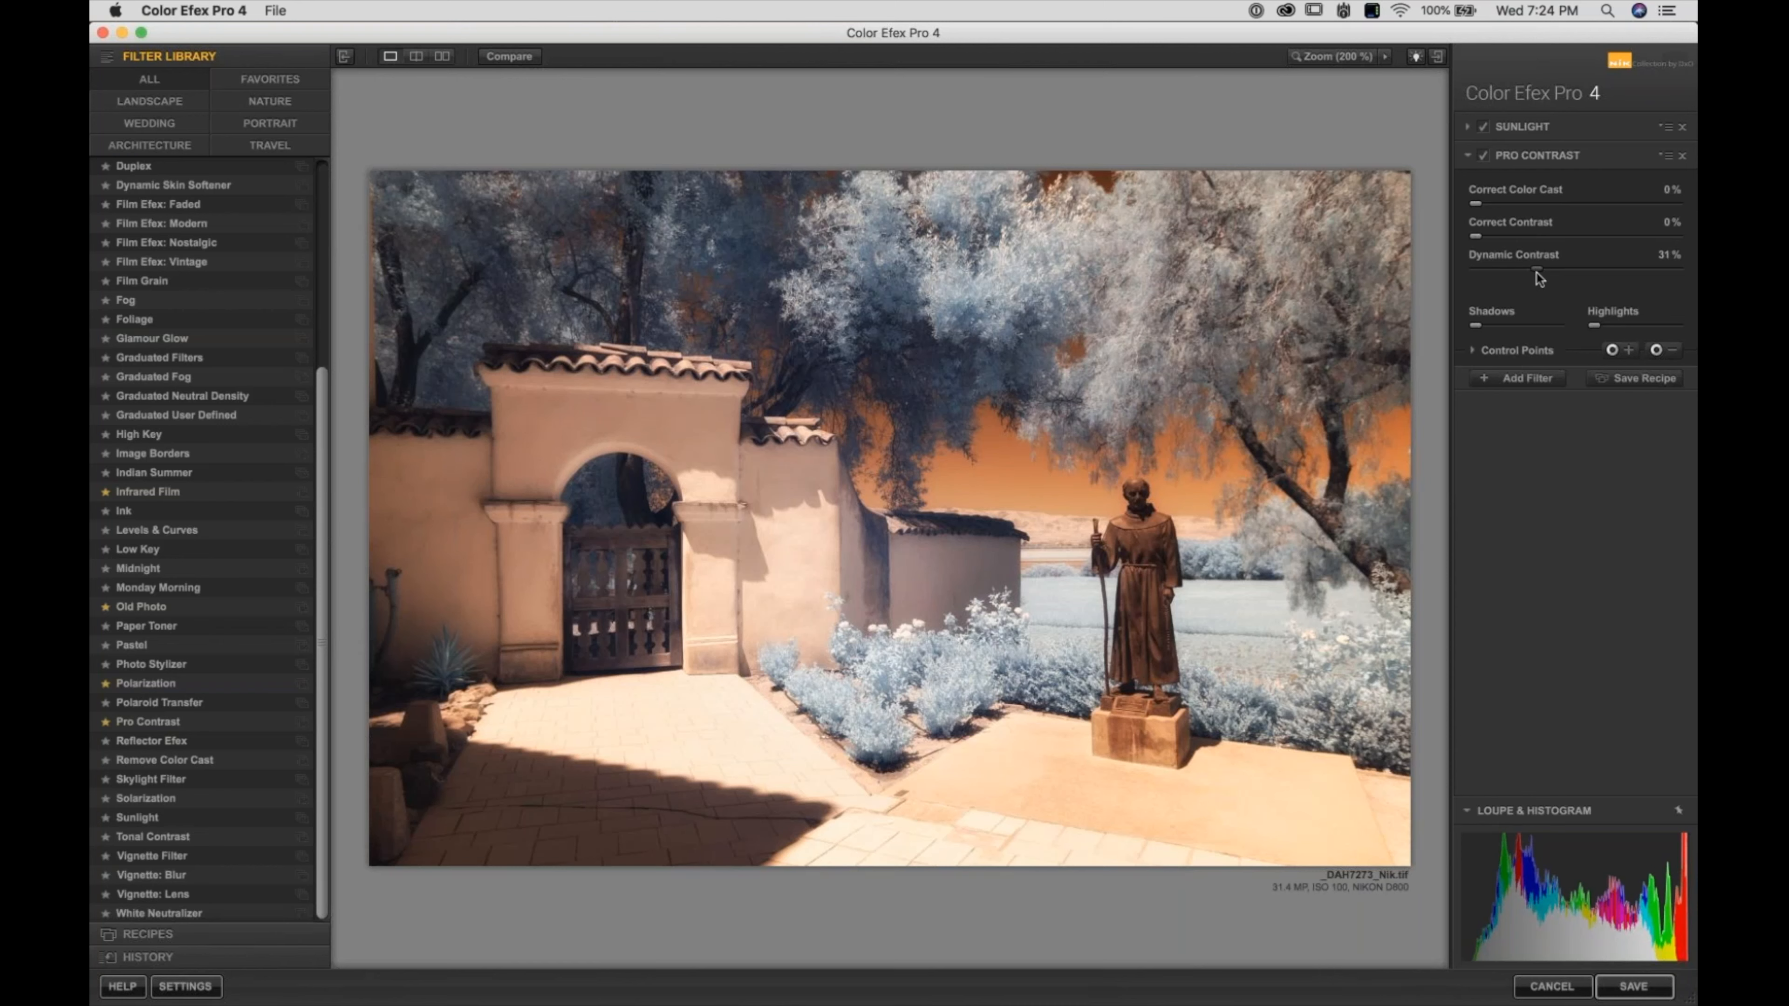
pyautogui.moveTo(1539, 279)
pyautogui.mouseDown()
pyautogui.moveTo(1694, 298)
pyautogui.moveTo(1489, 324)
pyautogui.moveTo(1540, 293)
pyautogui.mouseUp()
pyautogui.moveTo(1558, 274); pyautogui.dragTo(1563, 275)
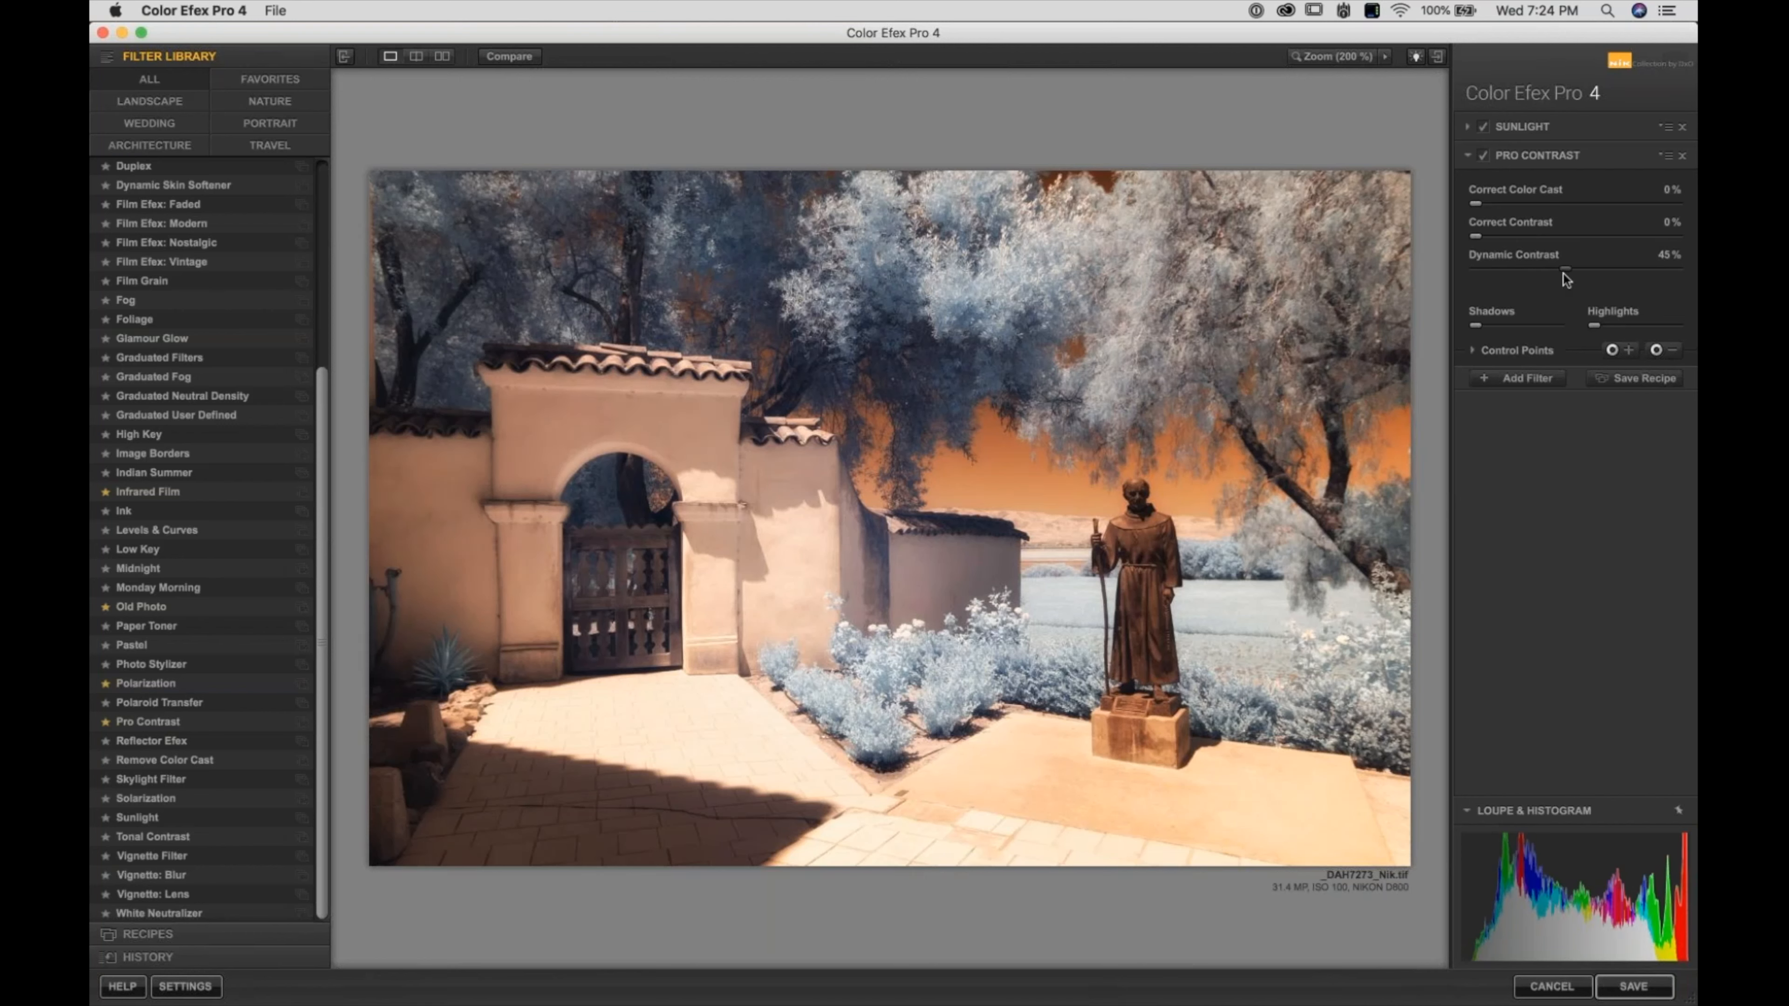
pyautogui.moveTo(1562, 273); pyautogui.dragTo(1548, 268)
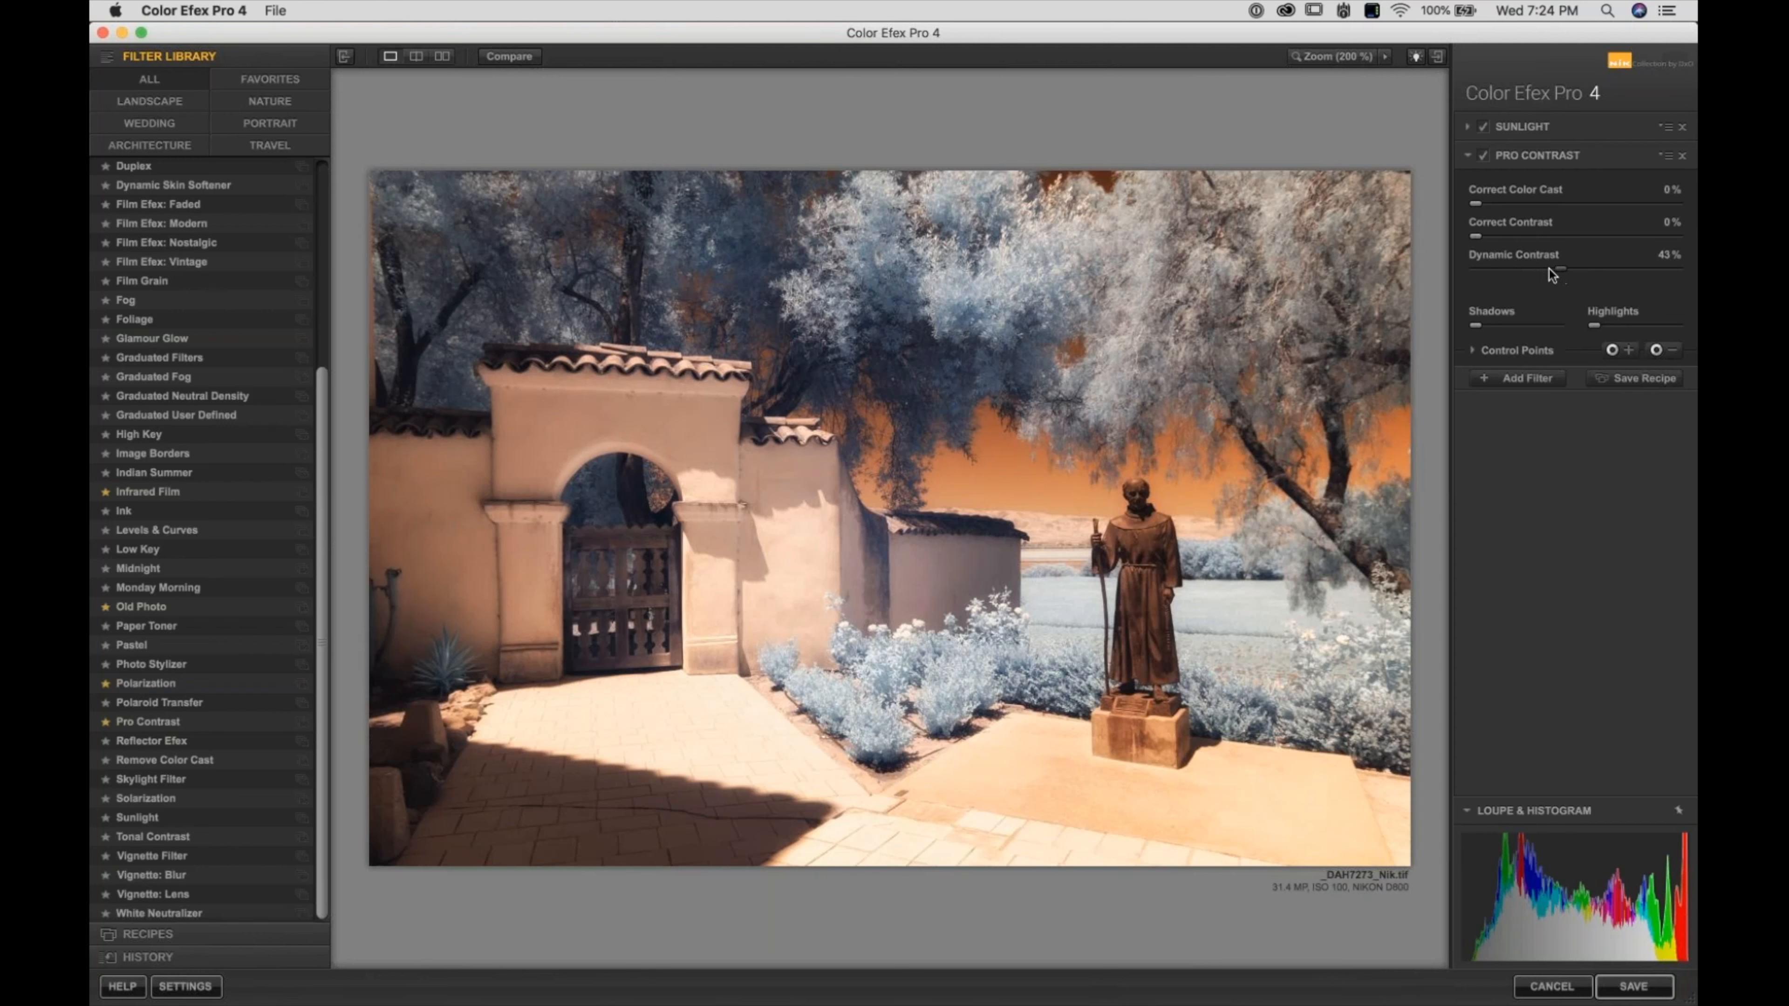
pyautogui.click(1482, 154)
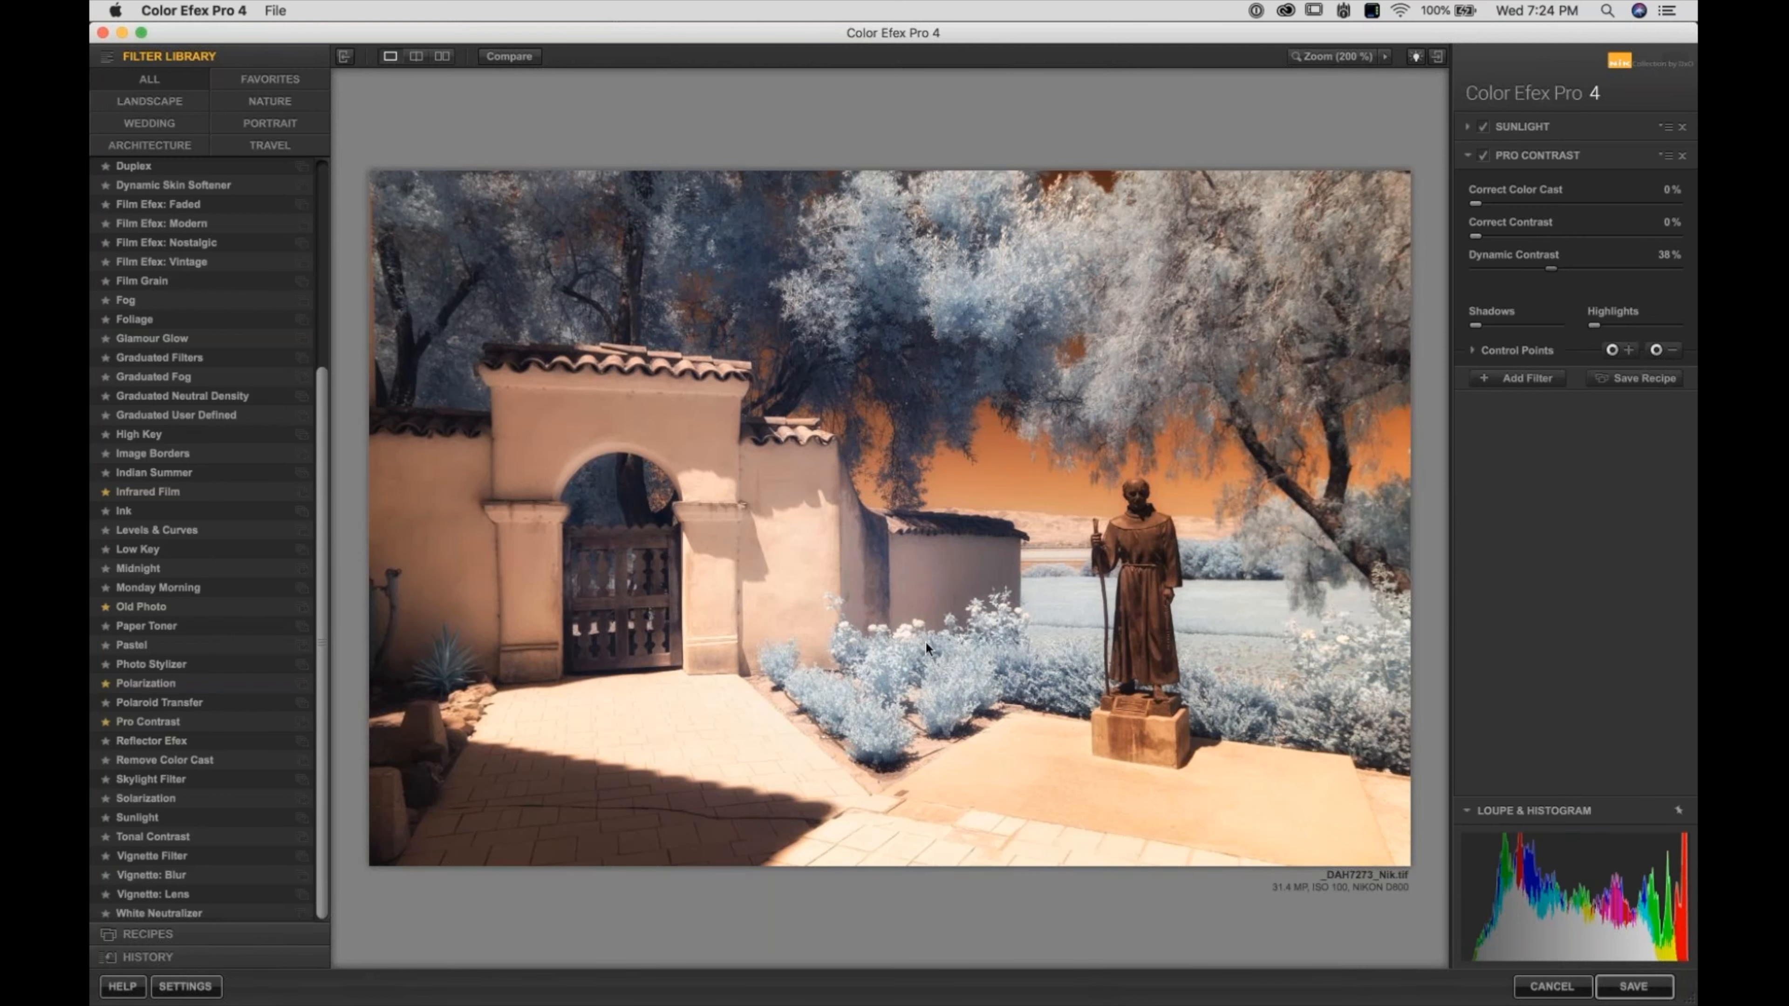
# Inspect the white roses beside the wall at 200% and compare them repeatedly with the original image
pyautogui.click(902, 641)
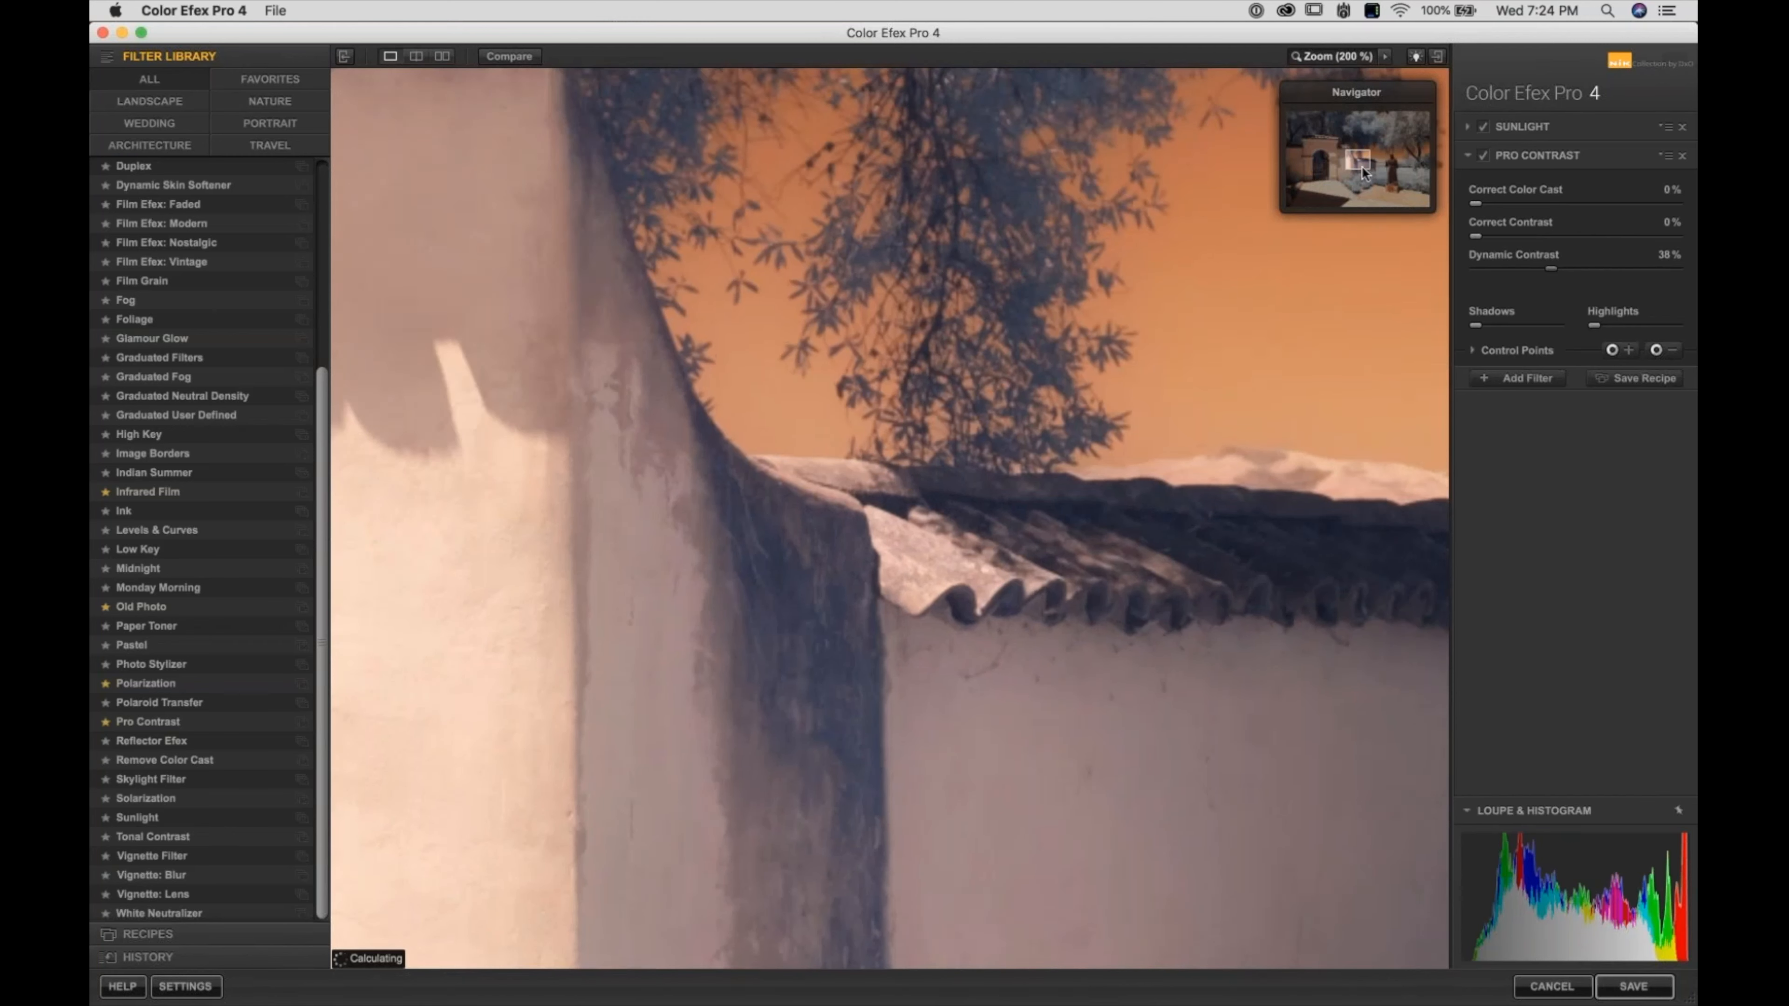
pyautogui.moveTo(1361, 165); pyautogui.dragTo(1362, 179)
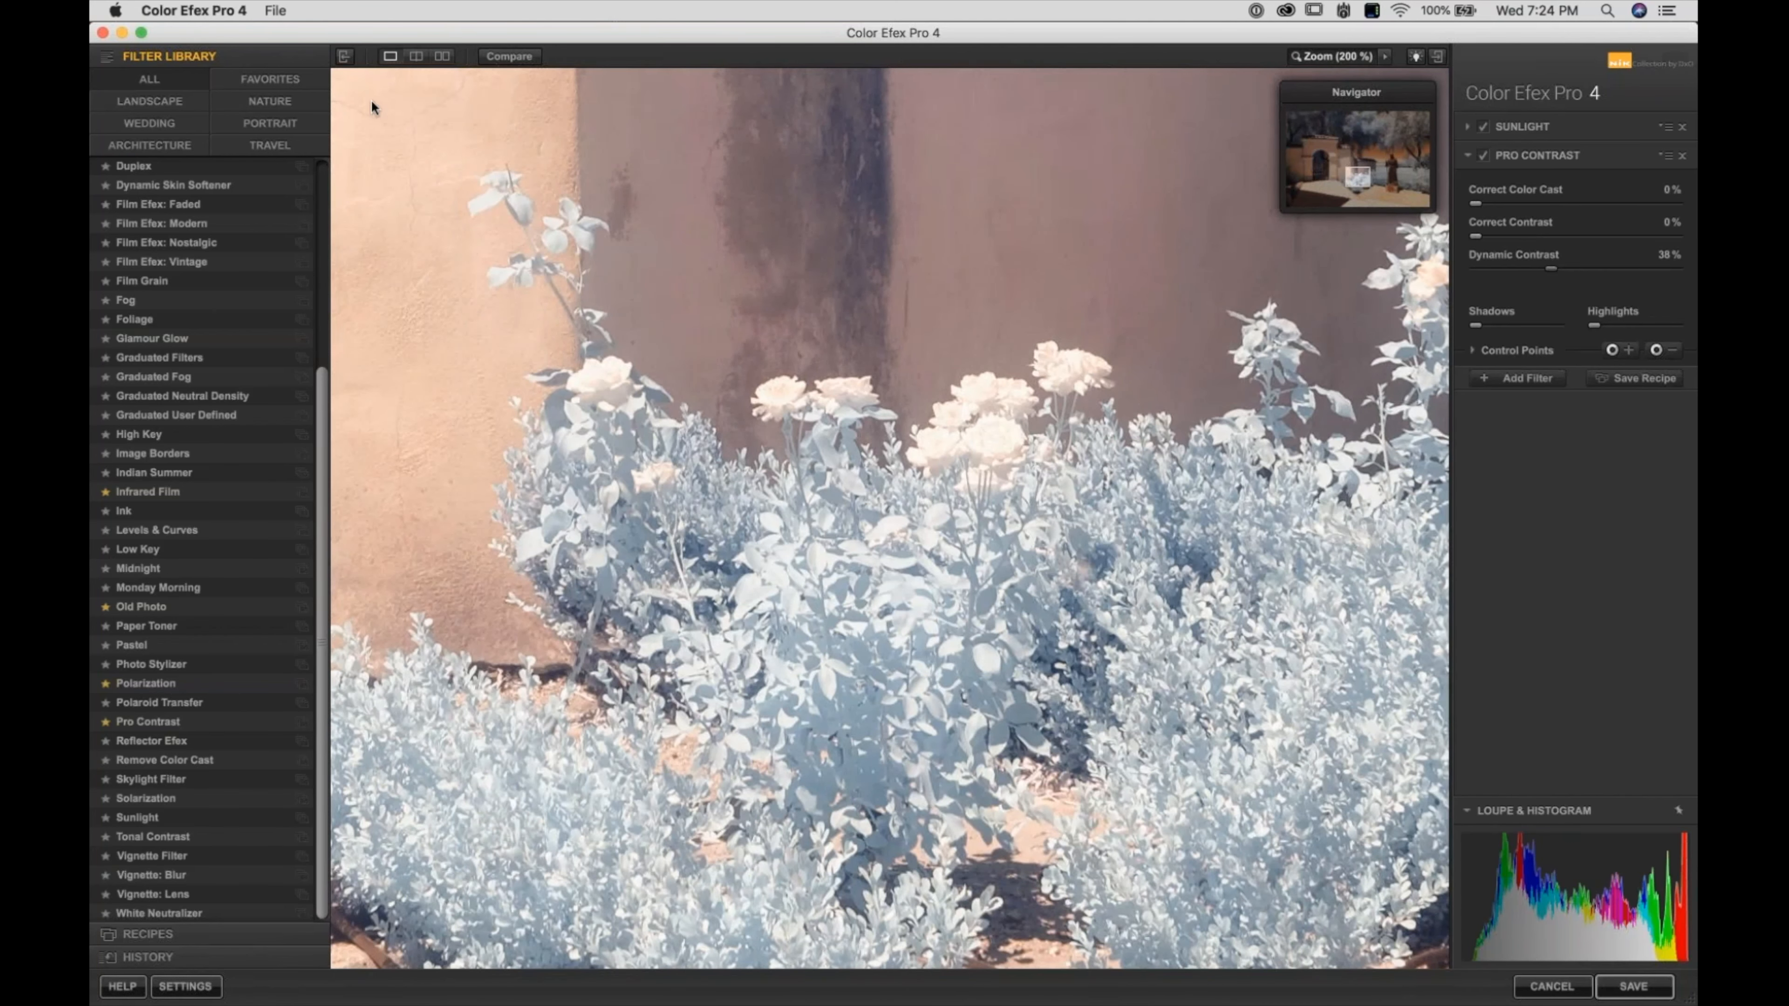
pyautogui.click(506, 58)
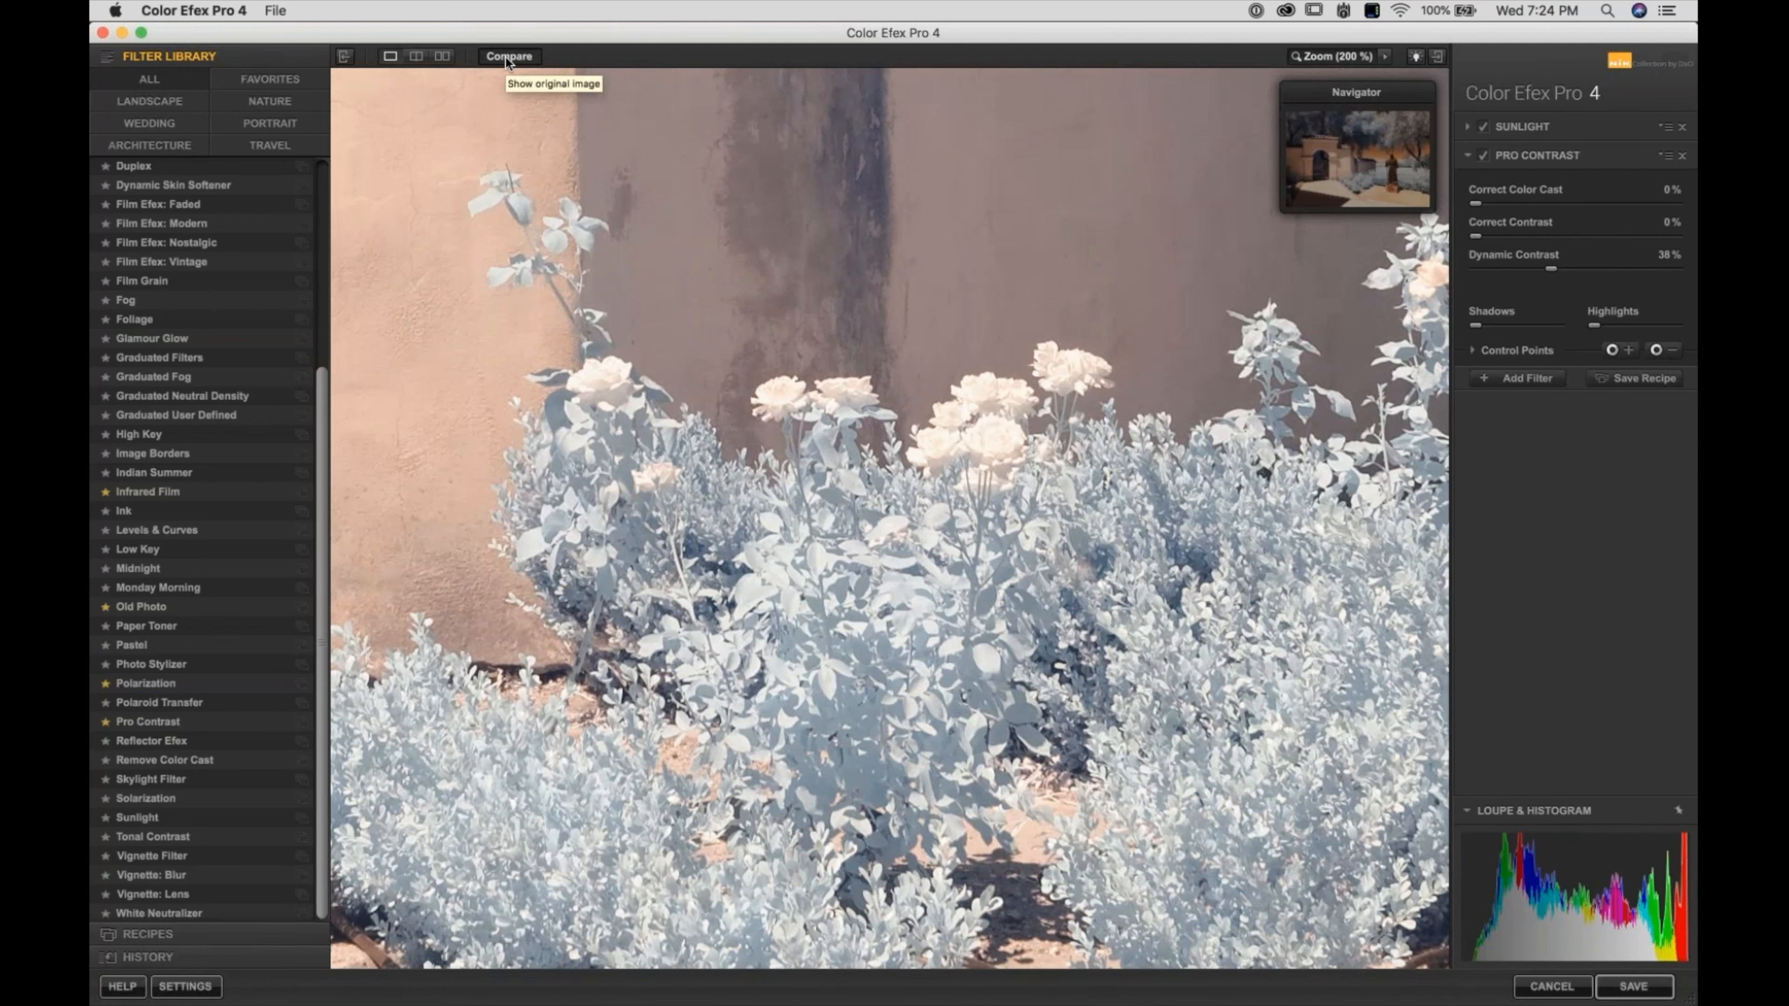
pyautogui.click(505, 58)
pyautogui.click(505, 58)
pyautogui.click(505, 58)
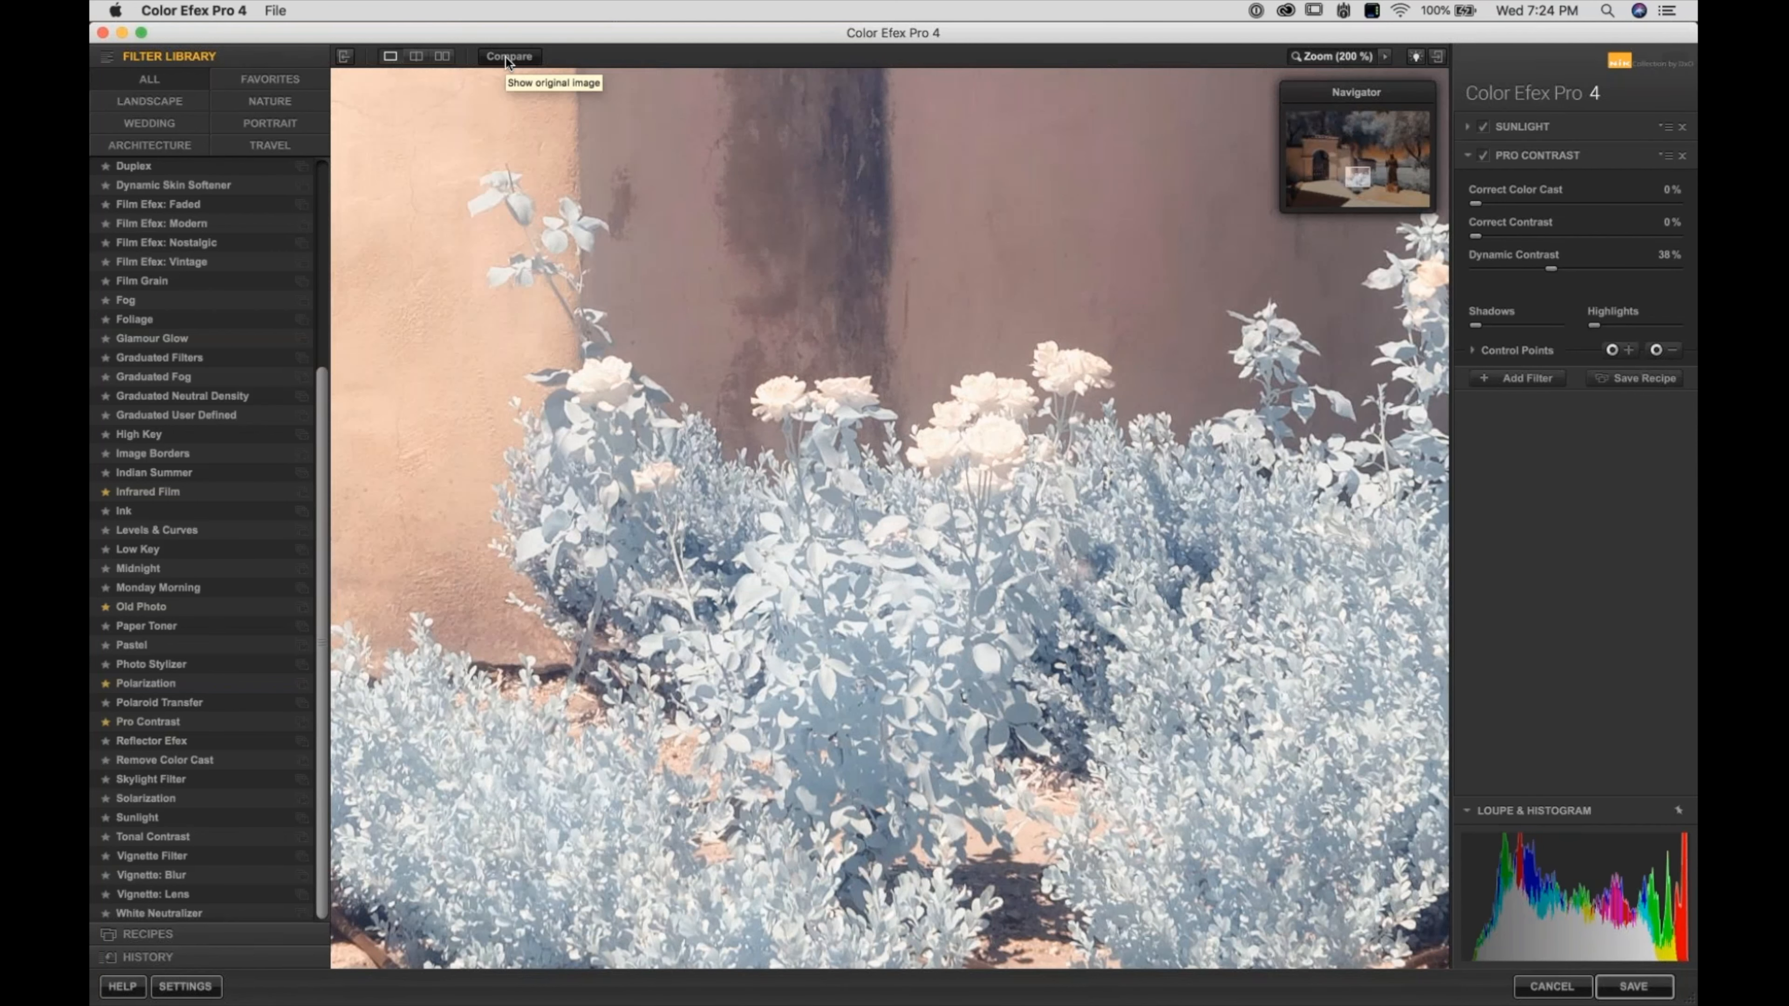
pyautogui.click(506, 58)
pyautogui.click(505, 58)
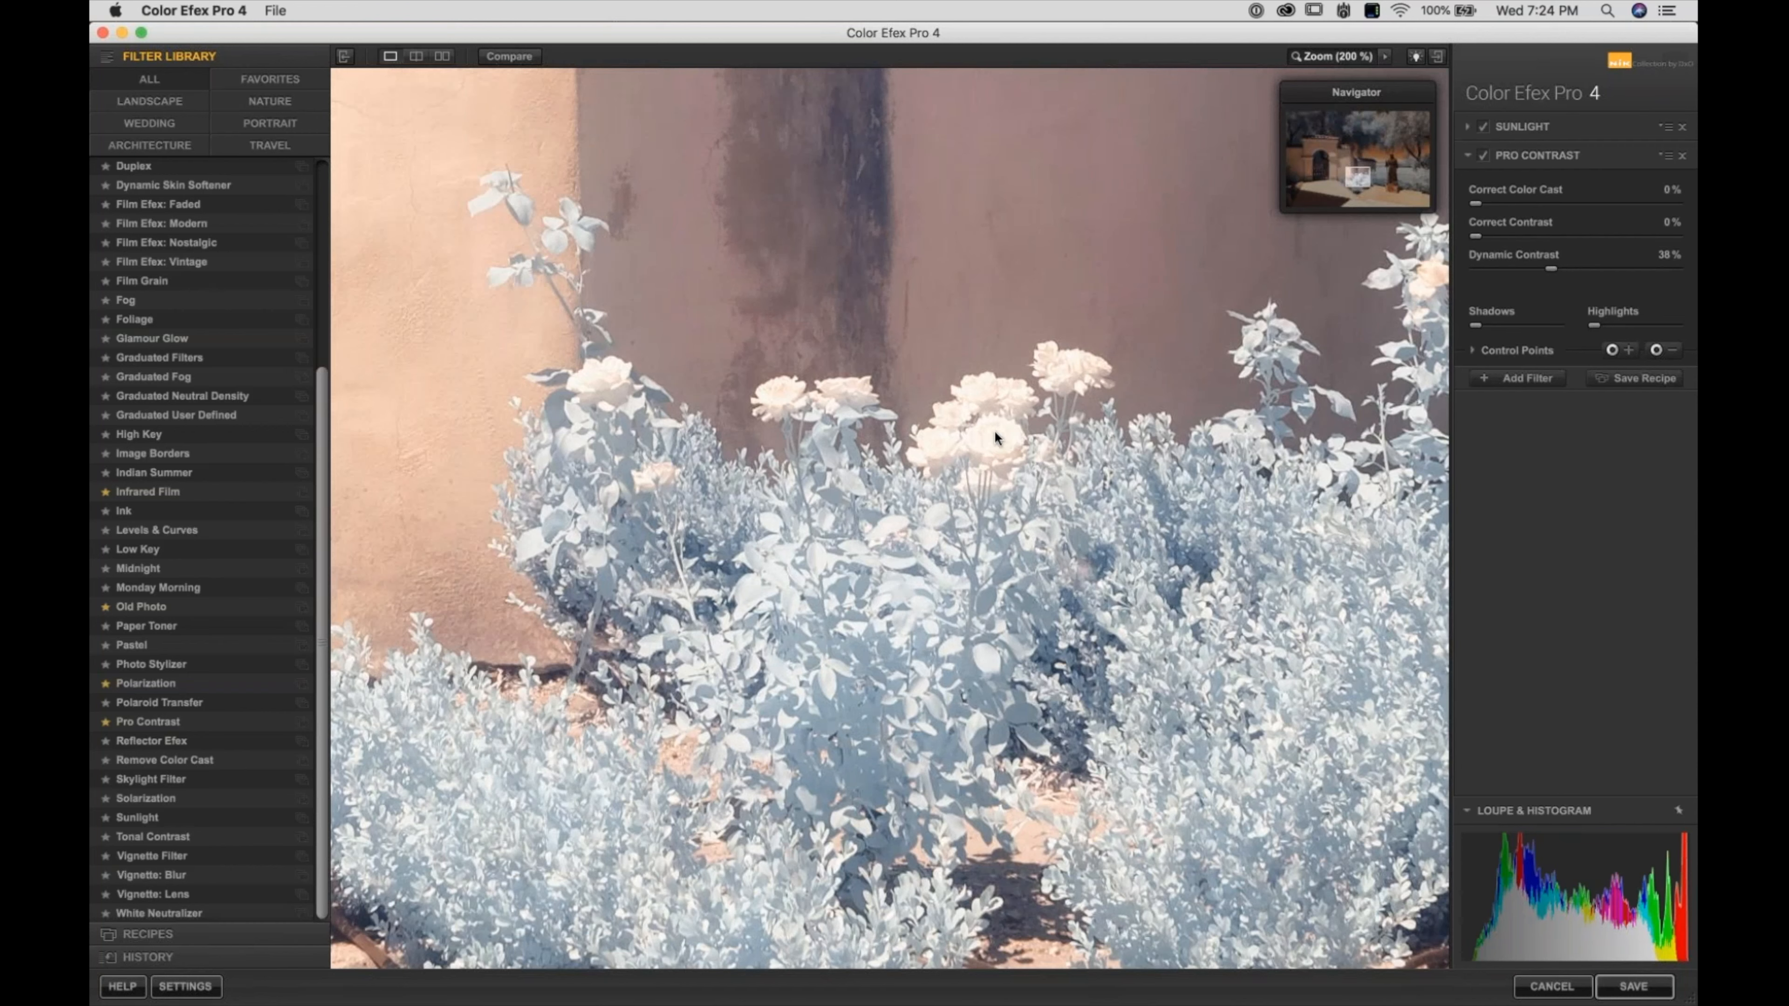
# Try the Pro Contrast filter's Highlights protection at 59%, 95% and its maximum on the white roses, and return it to zero
pyautogui.moveTo(1606, 326)
pyautogui.moveTo(1594, 326); pyautogui.dragTo(1644, 331)
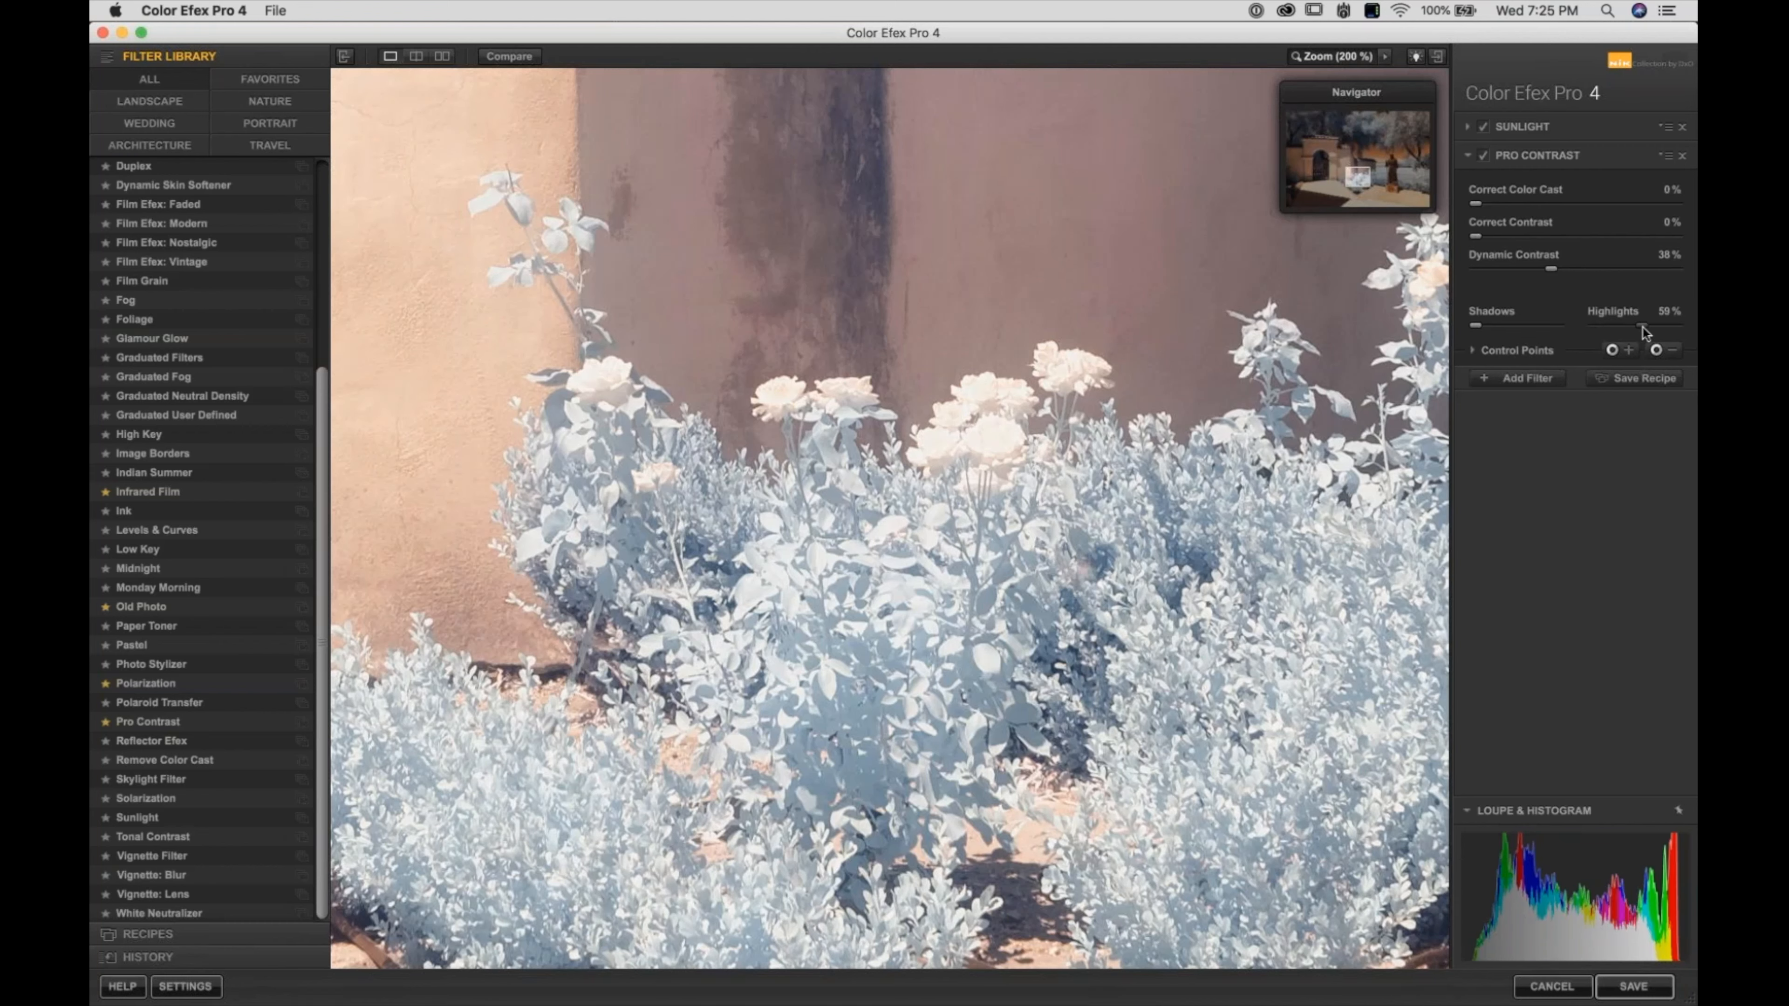
pyautogui.moveTo(1643, 331); pyautogui.dragTo(1567, 325)
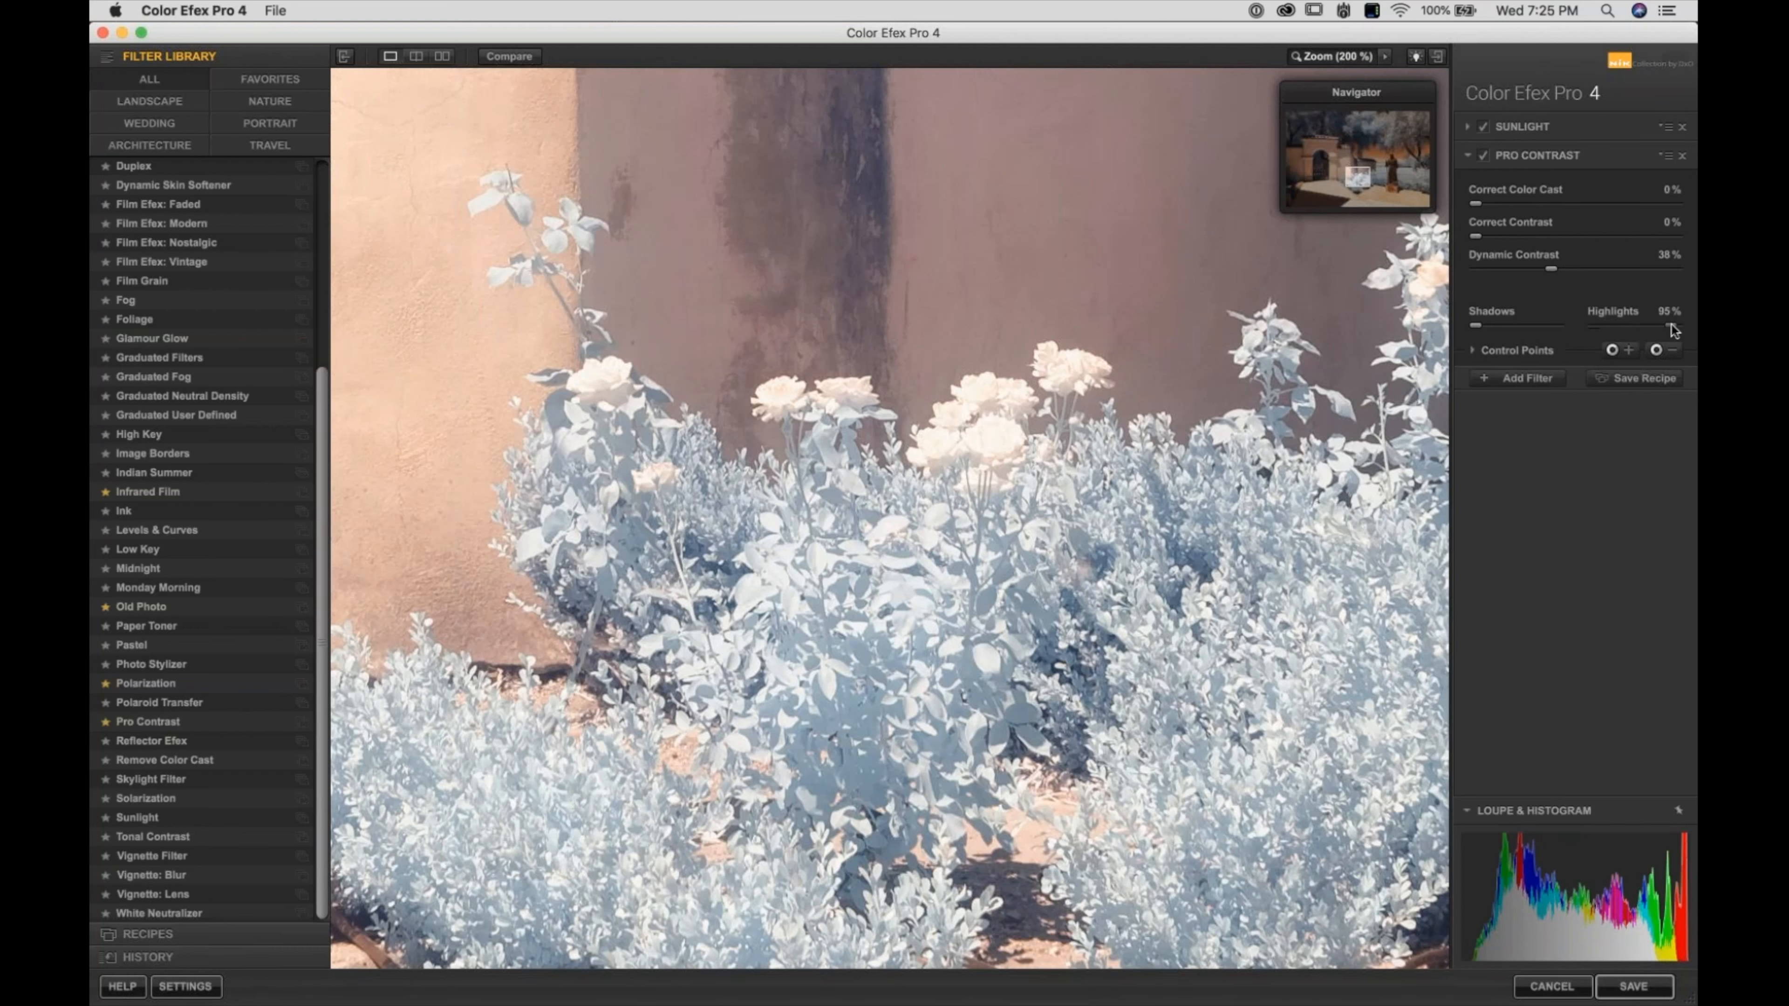
pyautogui.moveTo(1673, 330); pyautogui.dragTo(1572, 325)
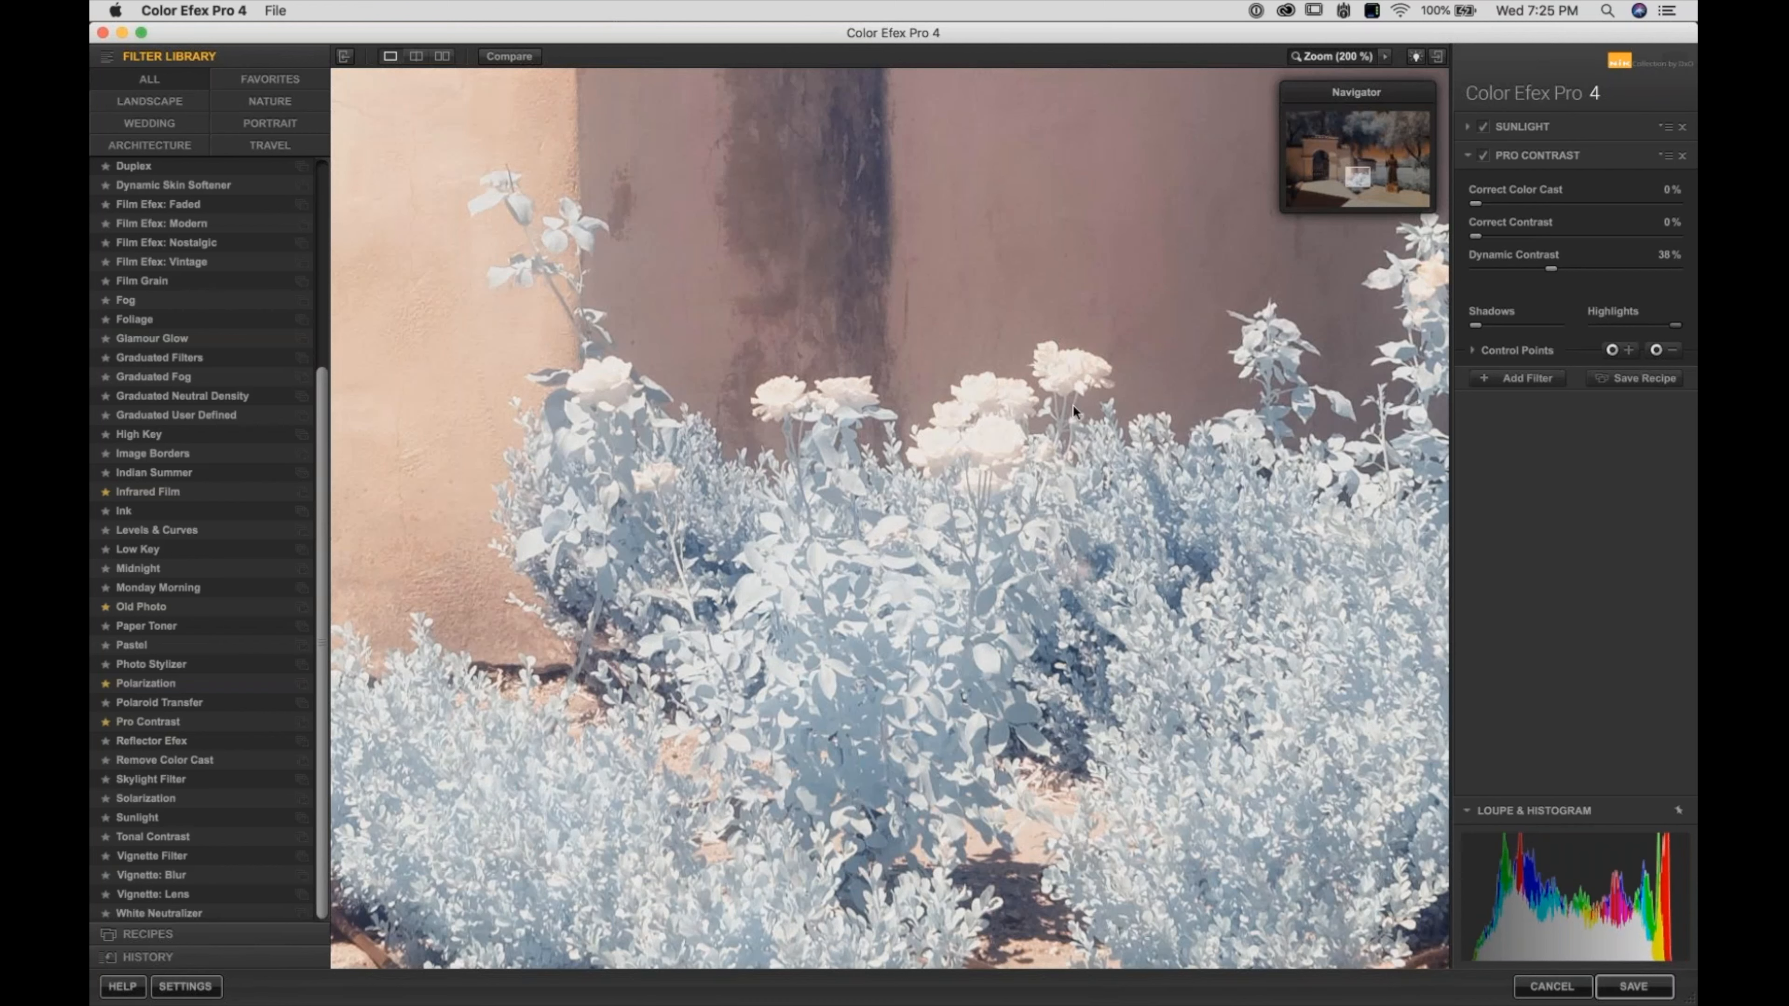
pyautogui.moveTo(1675, 325); pyautogui.dragTo(1541, 332)
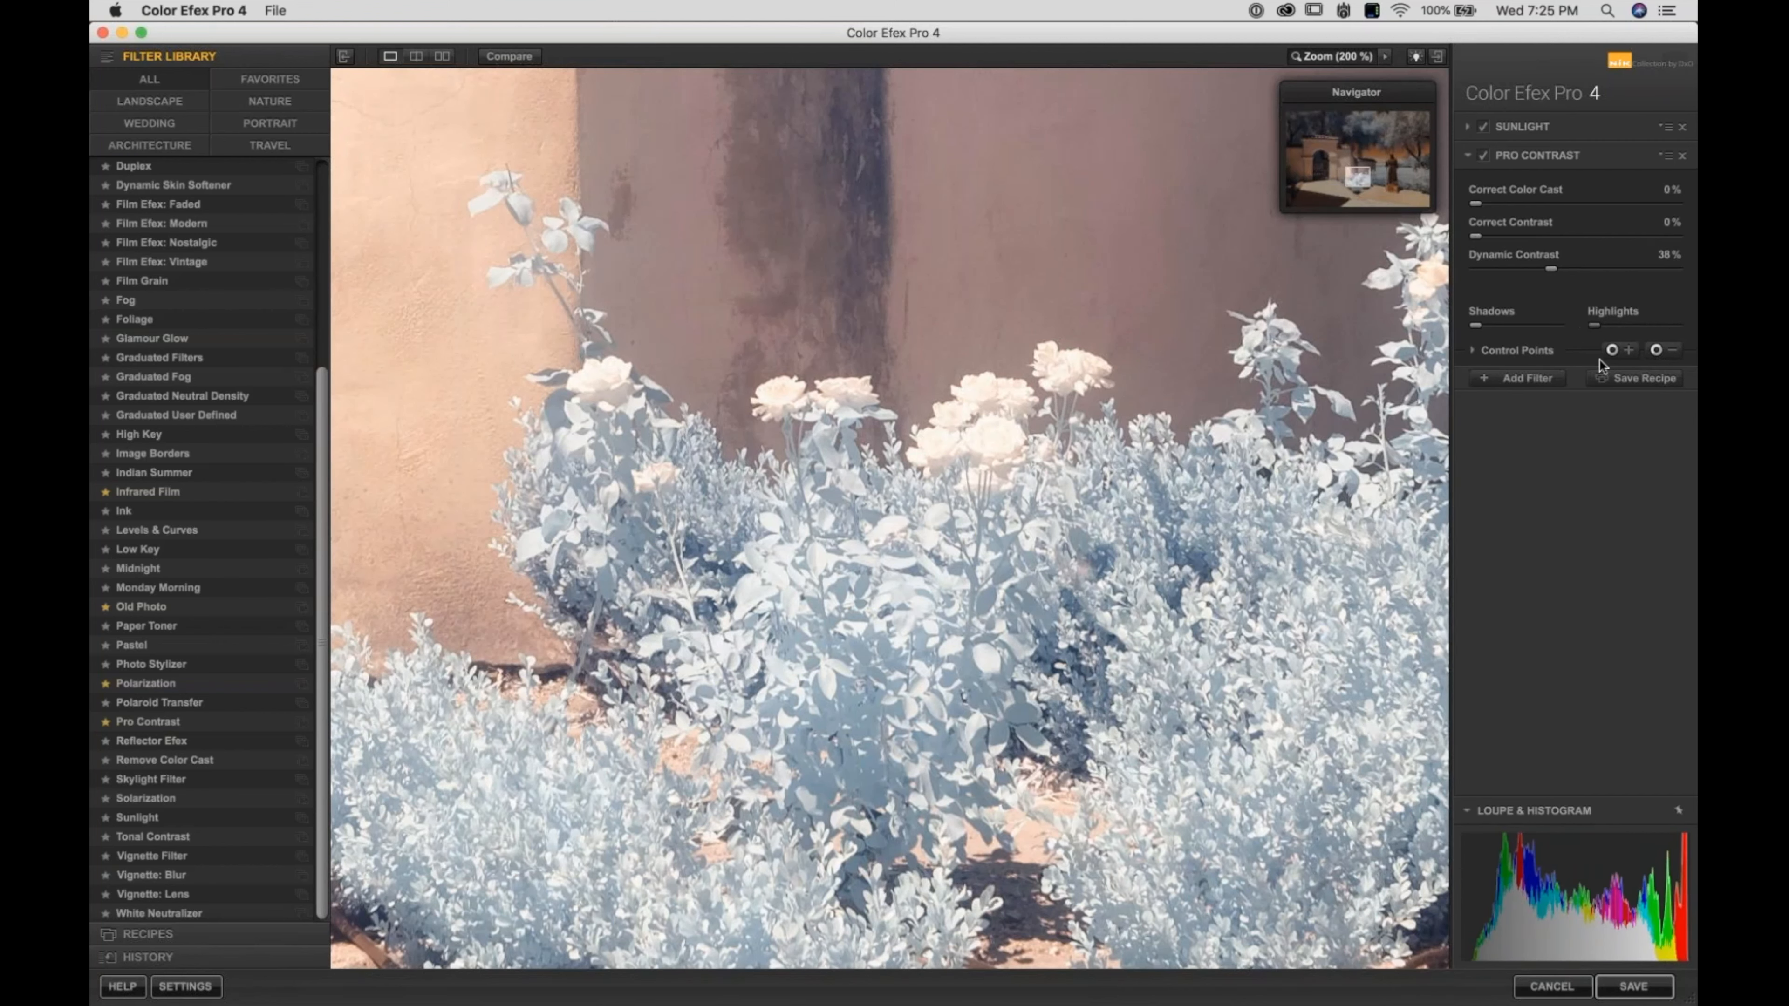
# Place a negative control point on the central white roses and shrink its radius to exclude them from Pro Contrast
pyautogui.click(1671, 351)
pyautogui.click(990, 429)
pyautogui.moveTo(1038, 430); pyautogui.dragTo(1025, 431)
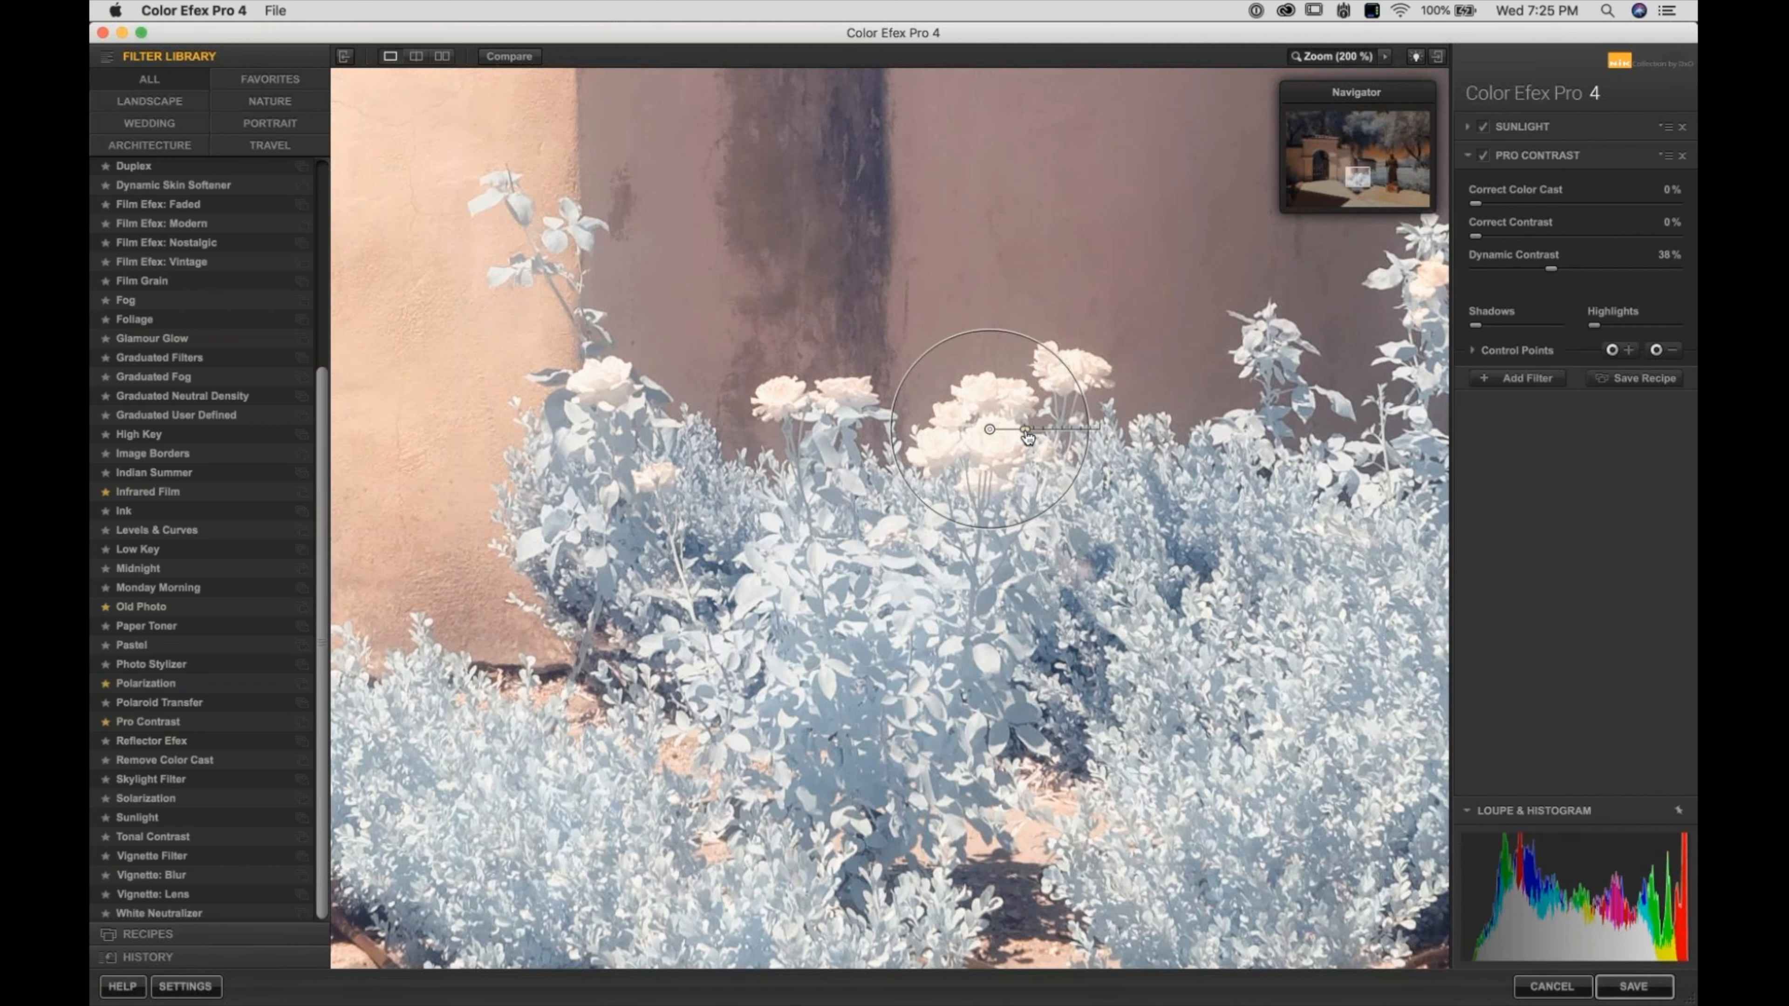
pyautogui.moveTo(987, 429); pyautogui.dragTo(991, 432)
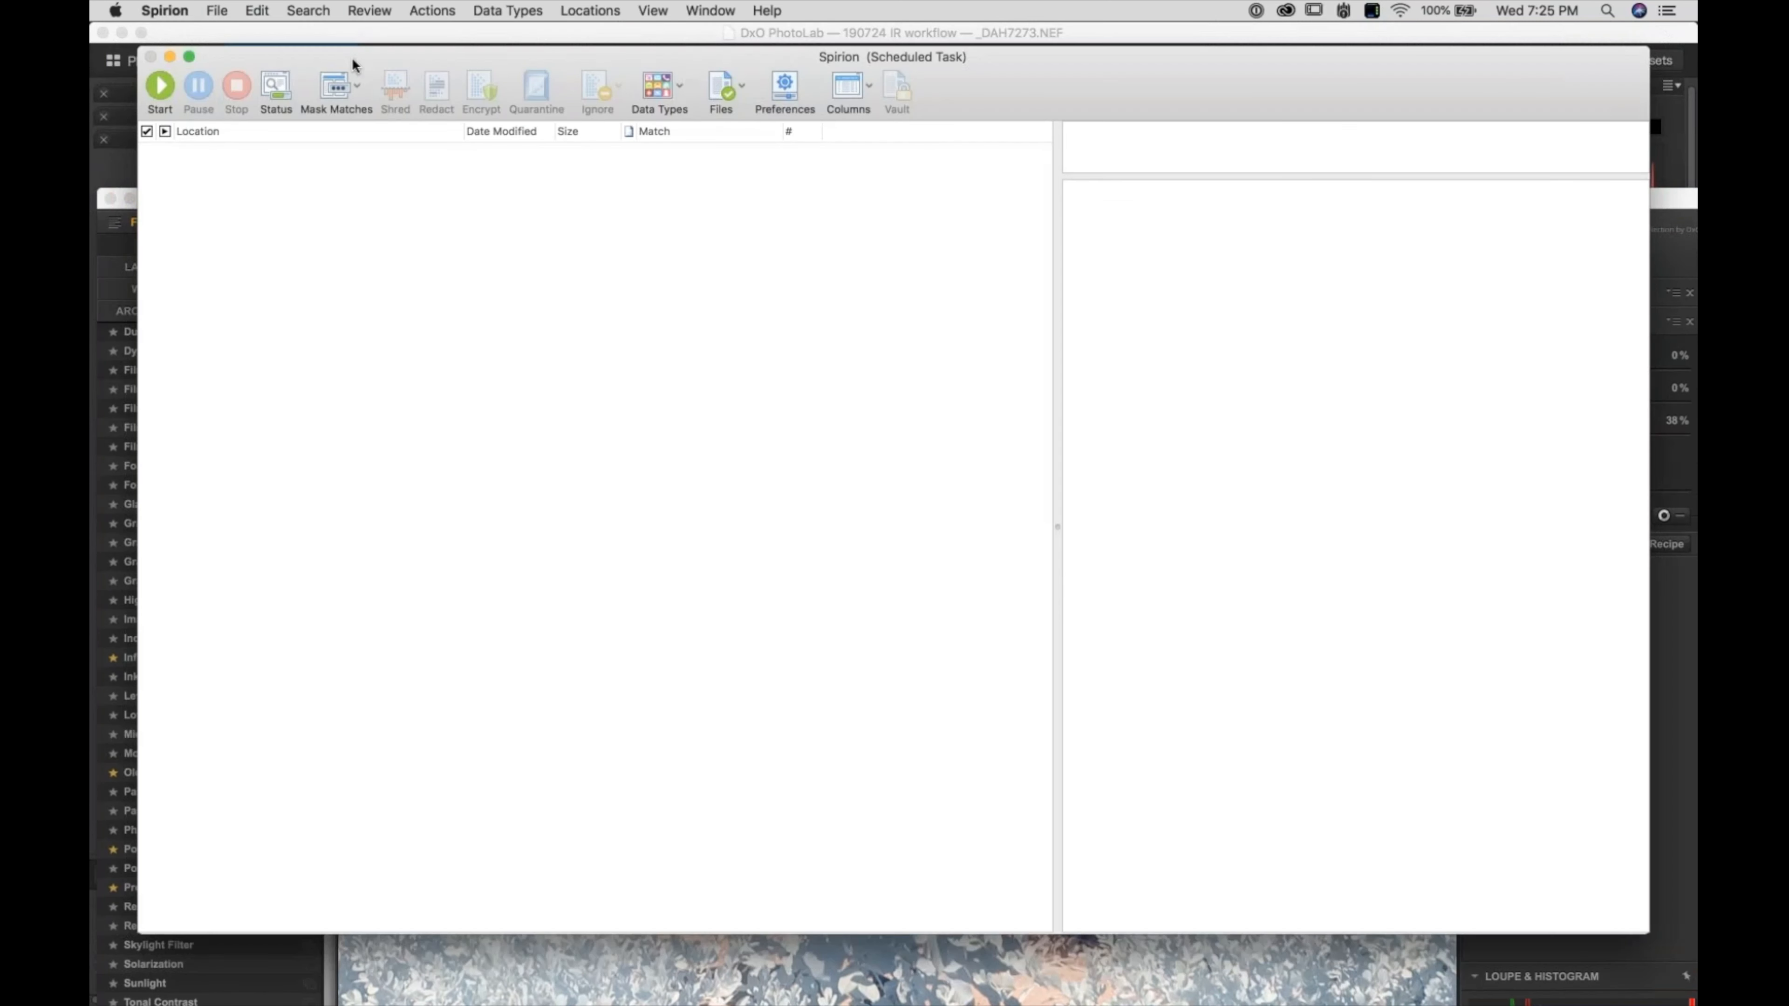
# Quit the Spirion application and move the Color Efex Pro 4 window back up to fill the screen
pyautogui.click(212, 10)
pyautogui.moveTo(165, 10)
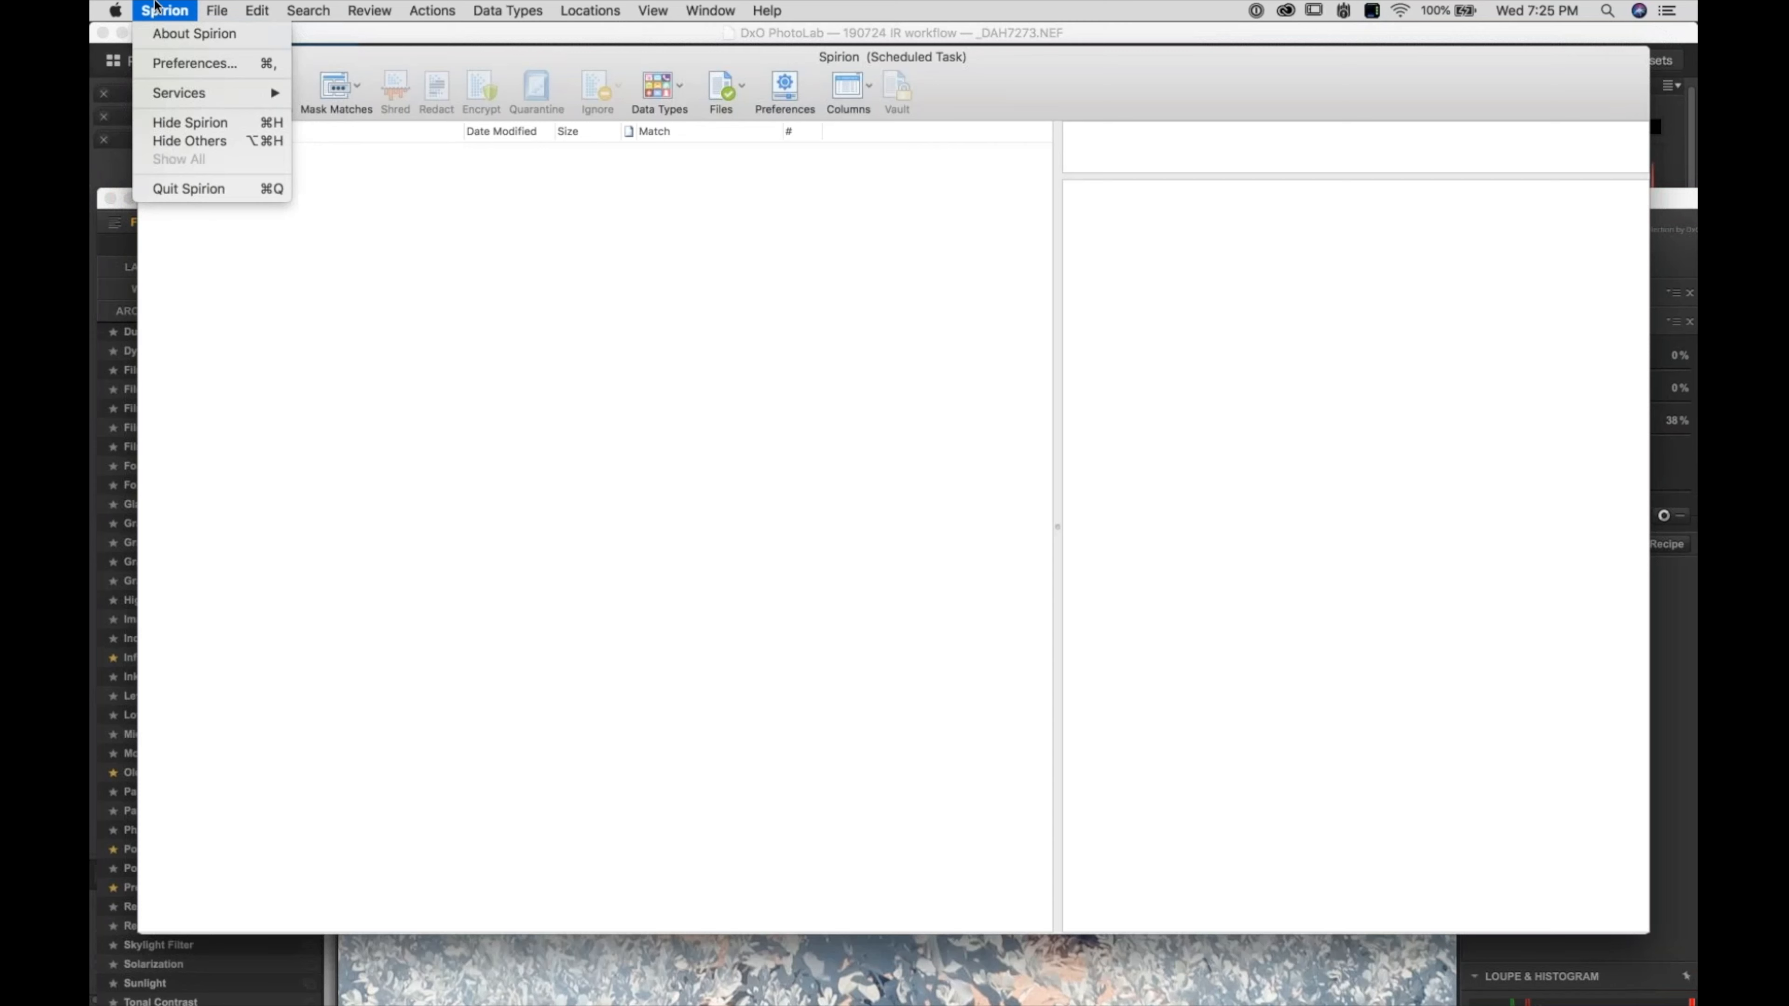
pyautogui.click(165, 188)
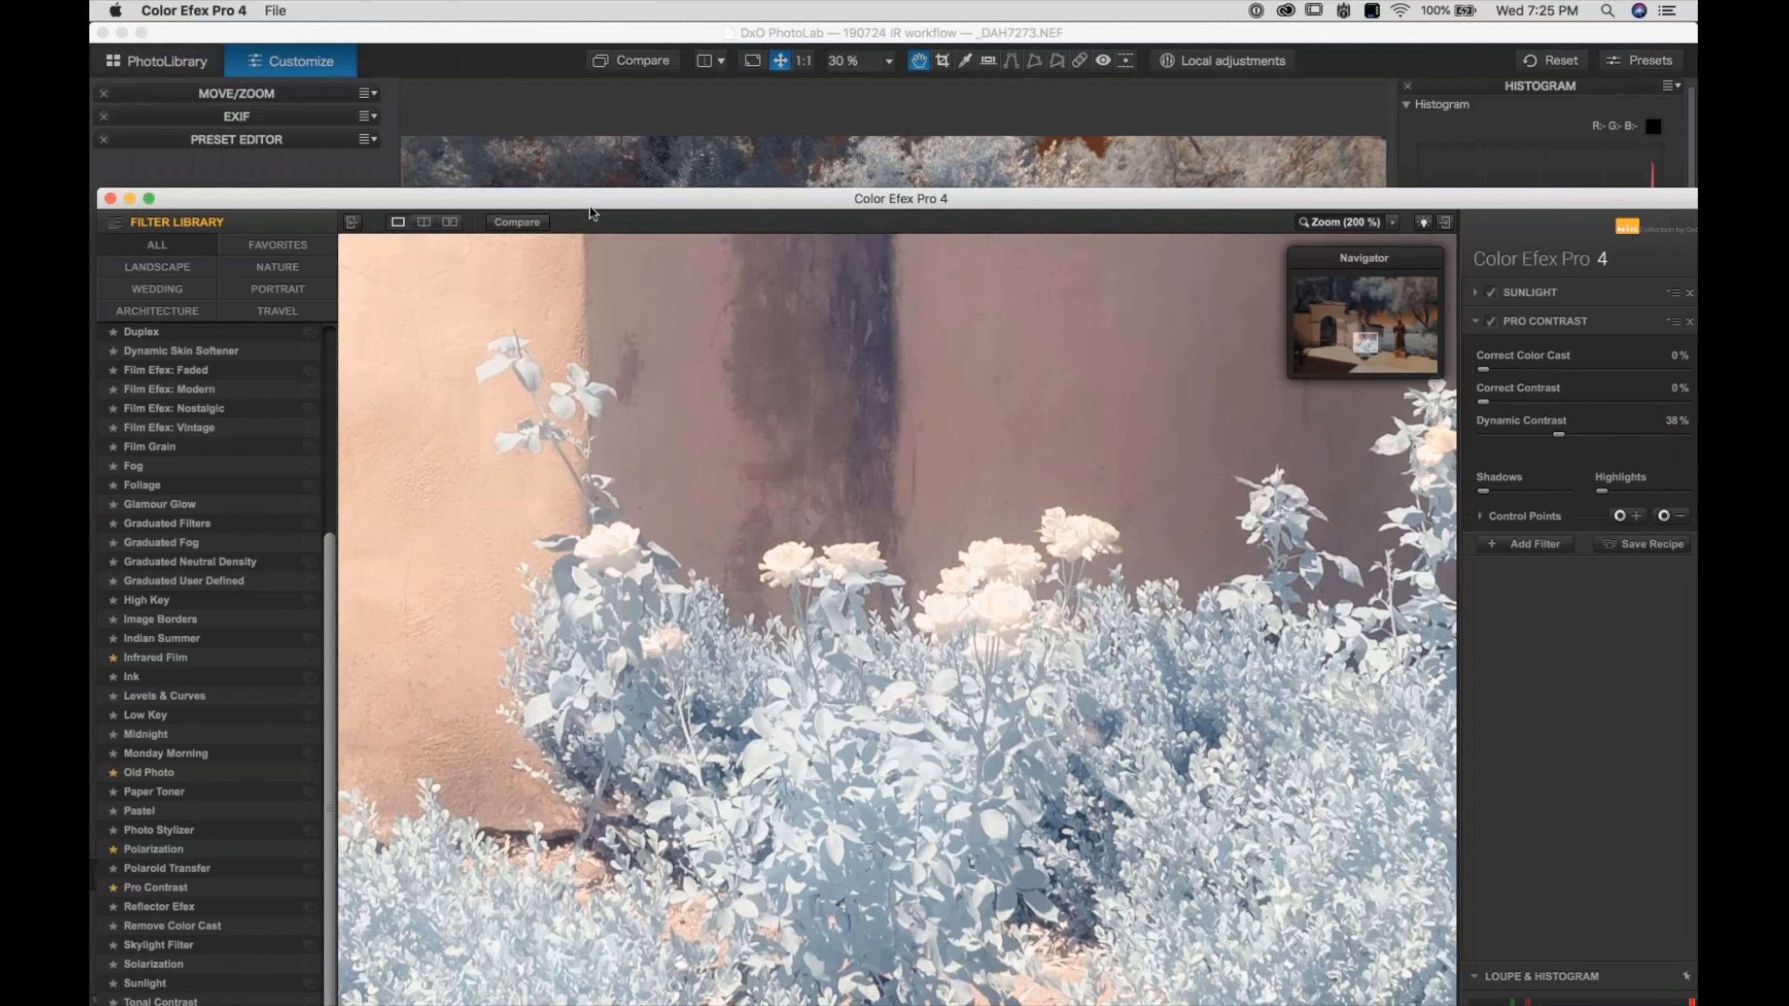
pyautogui.moveTo(590, 202); pyautogui.dragTo(584, 36)
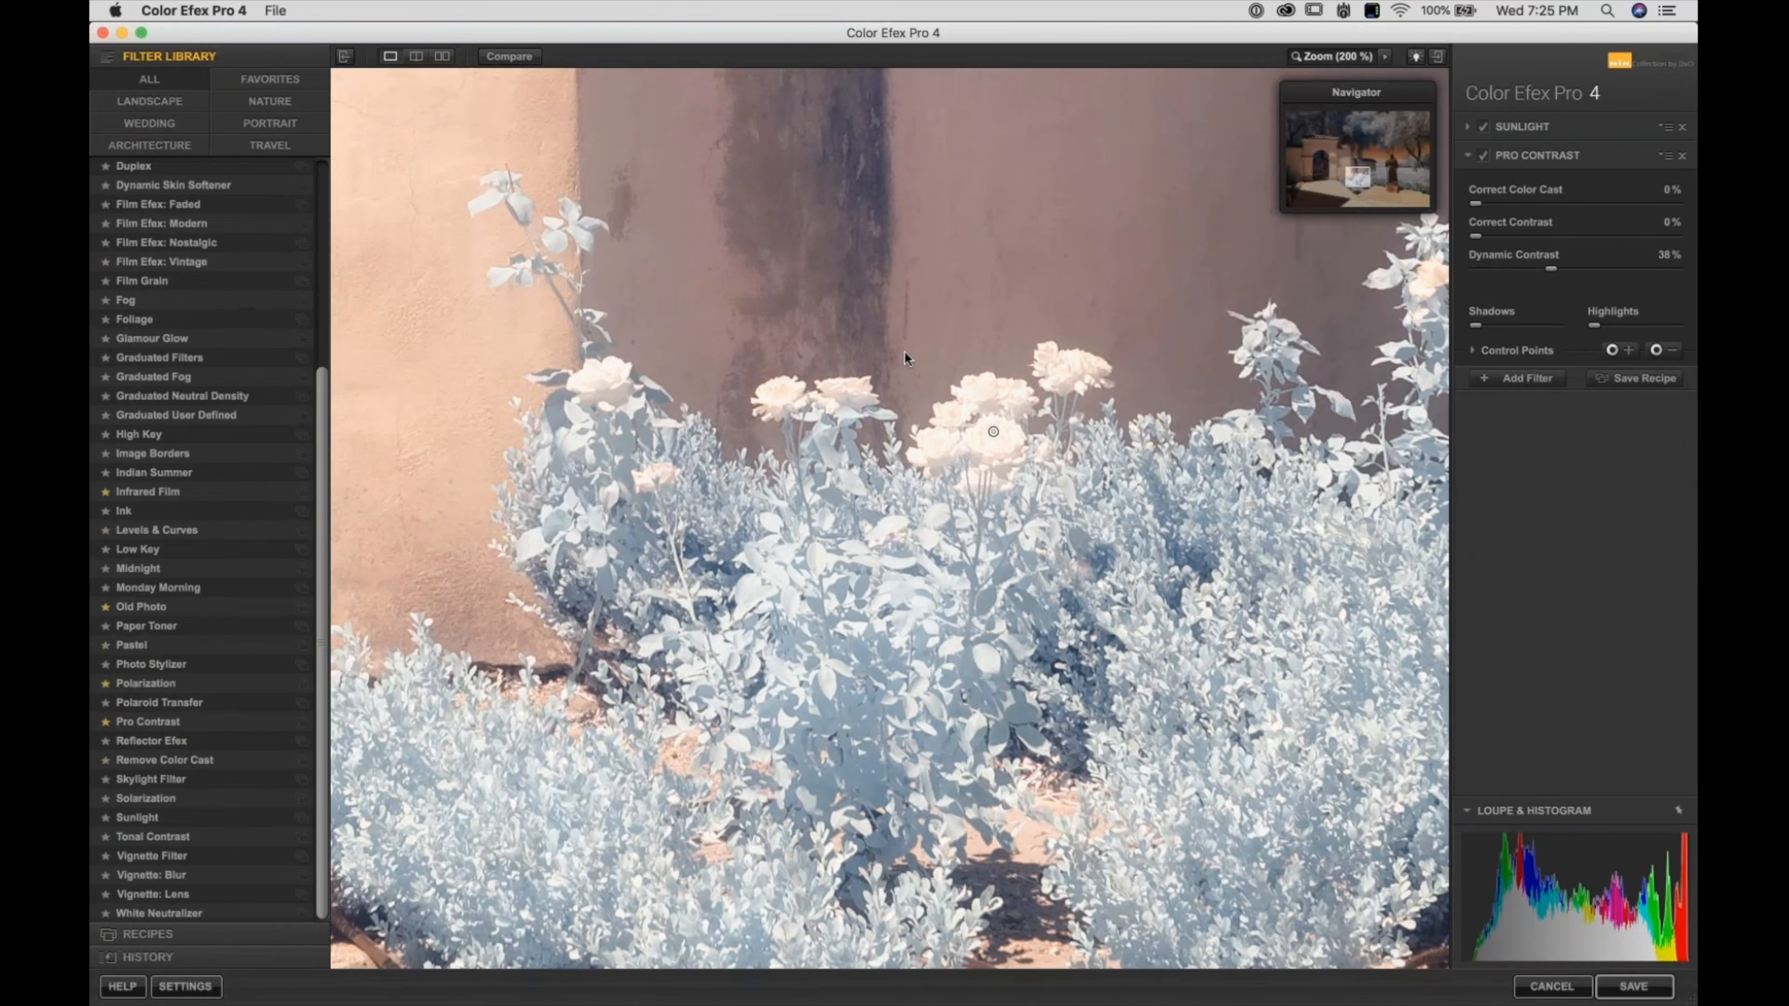
# Compare the whole filtered photo with the original image
pyautogui.press('super+minus')
pyautogui.press('super+minus')
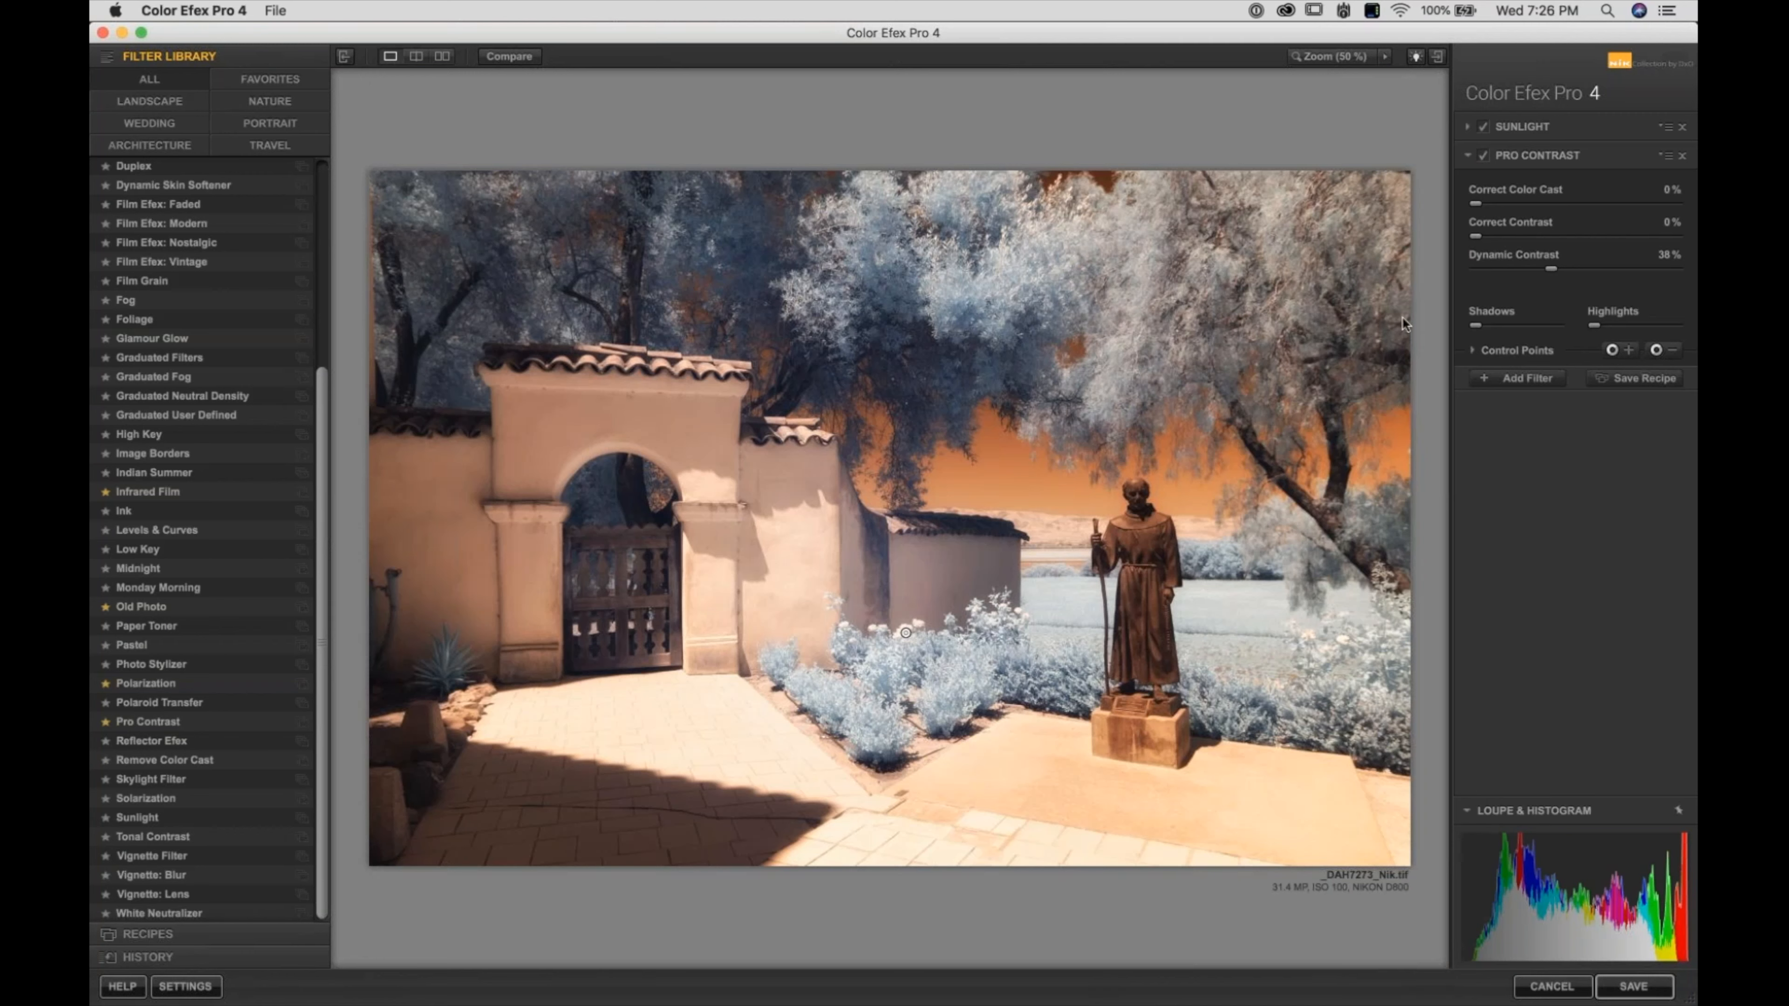
pyautogui.click(510, 56)
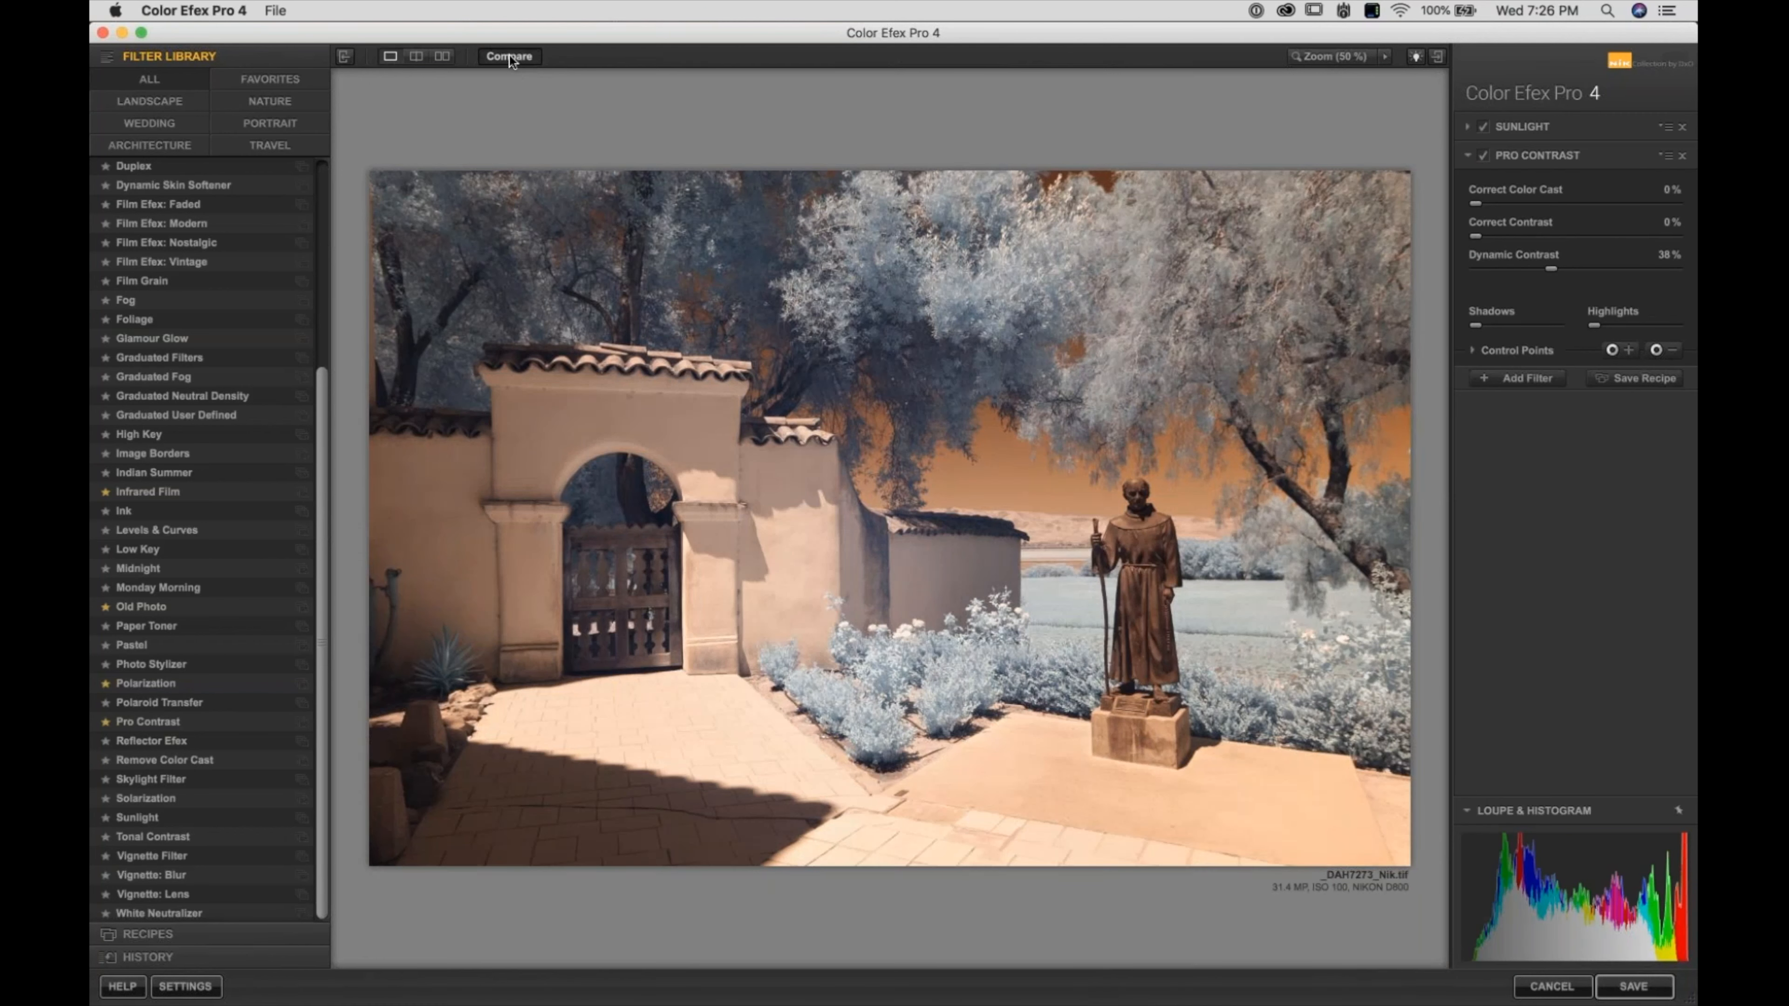
pyautogui.click(510, 56)
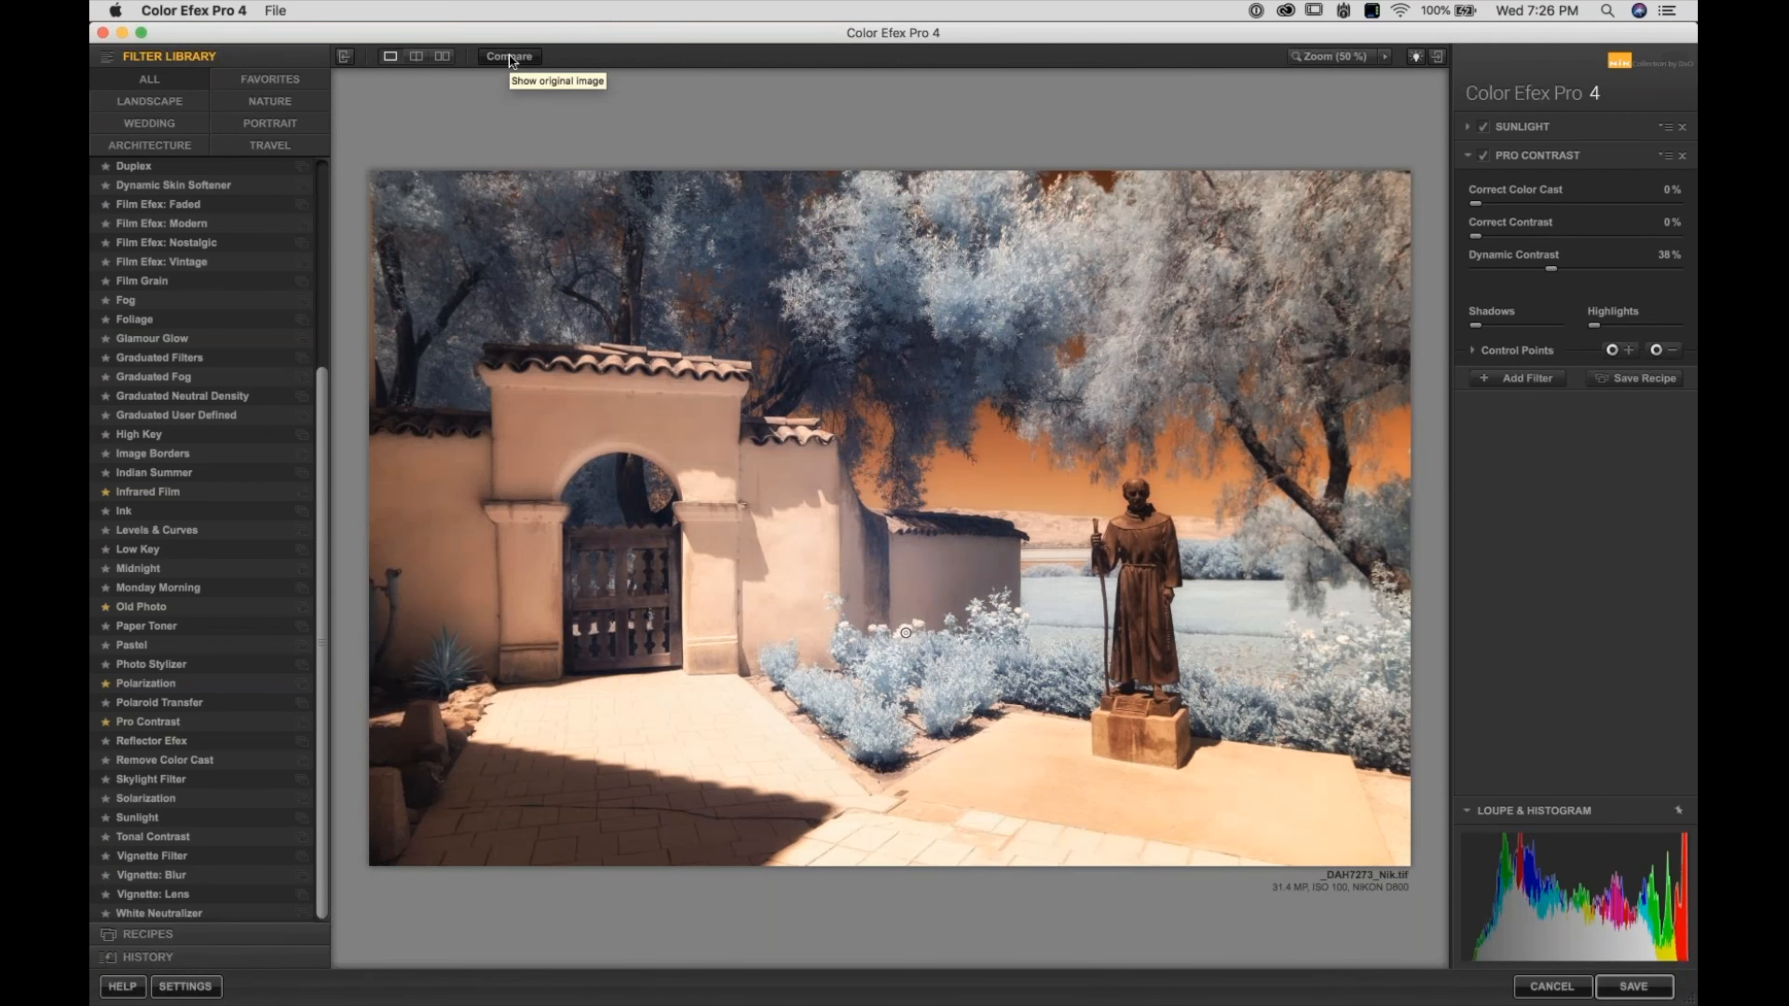
# Add a Low Key filter on top of Pro Contrast and set its Glow, Standard Low Key, Whites and Contrast to 0%
pyautogui.click(1511, 374)
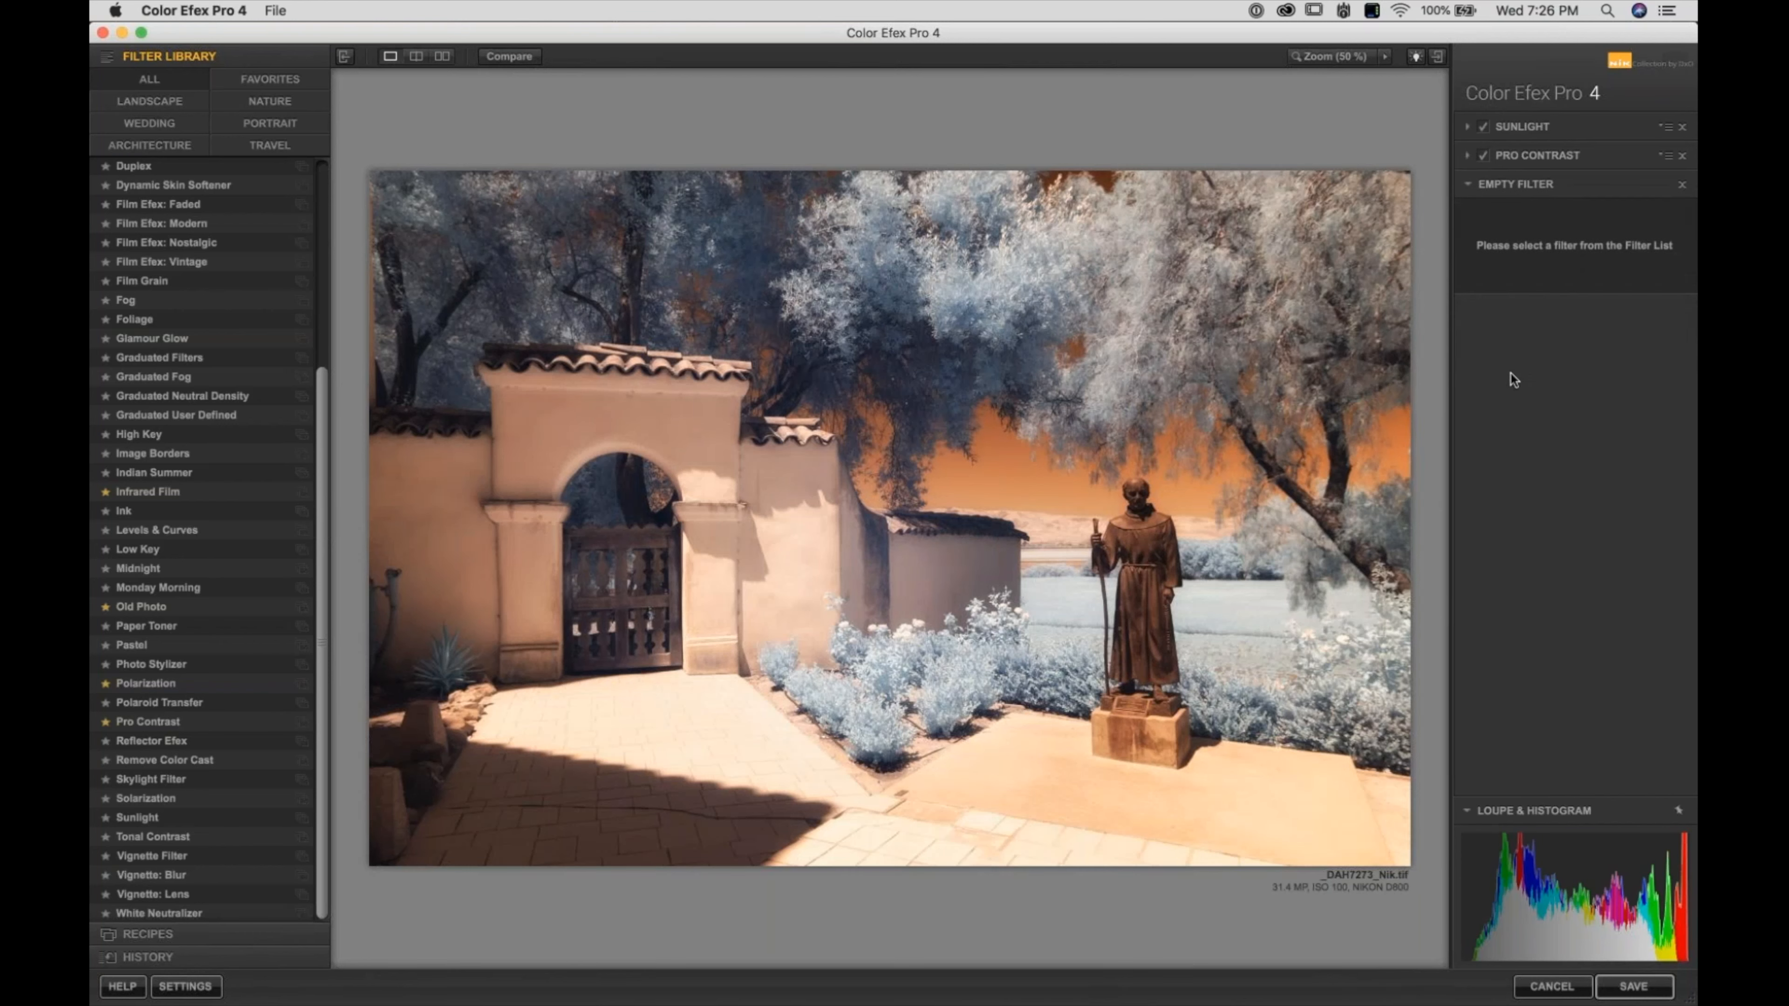
pyautogui.click(145, 555)
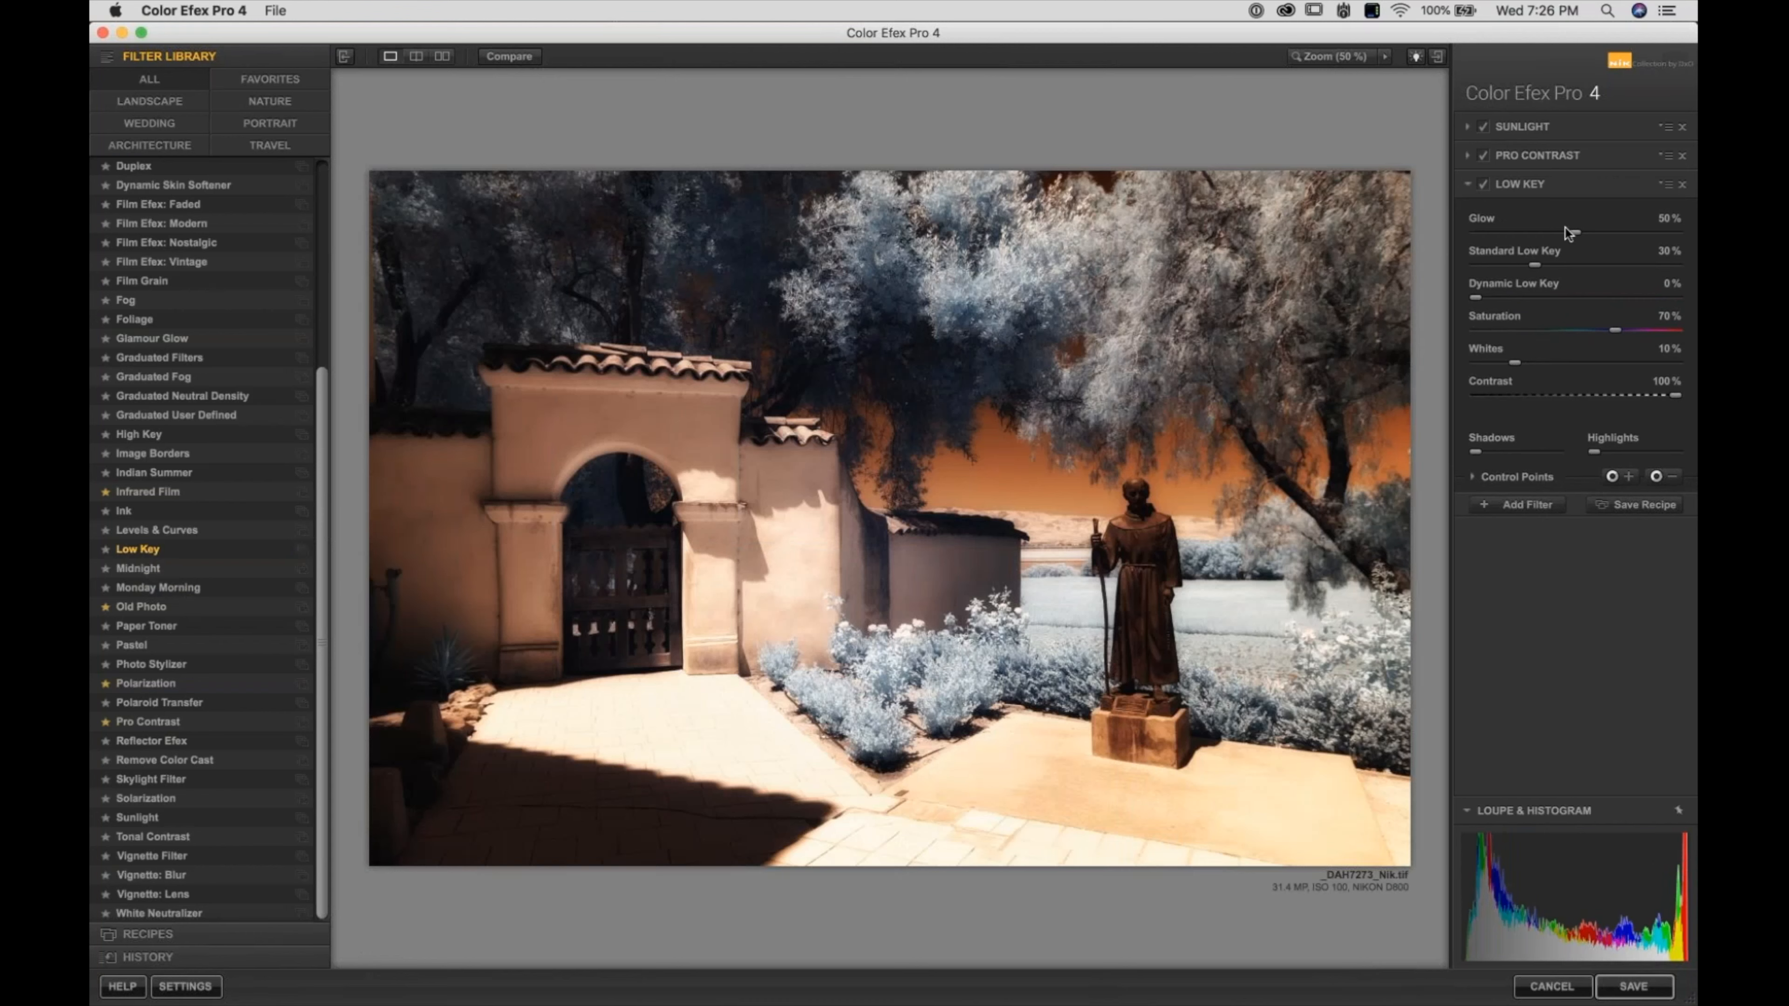
pyautogui.moveTo(1575, 233); pyautogui.dragTo(1370, 272)
pyautogui.click(1664, 317)
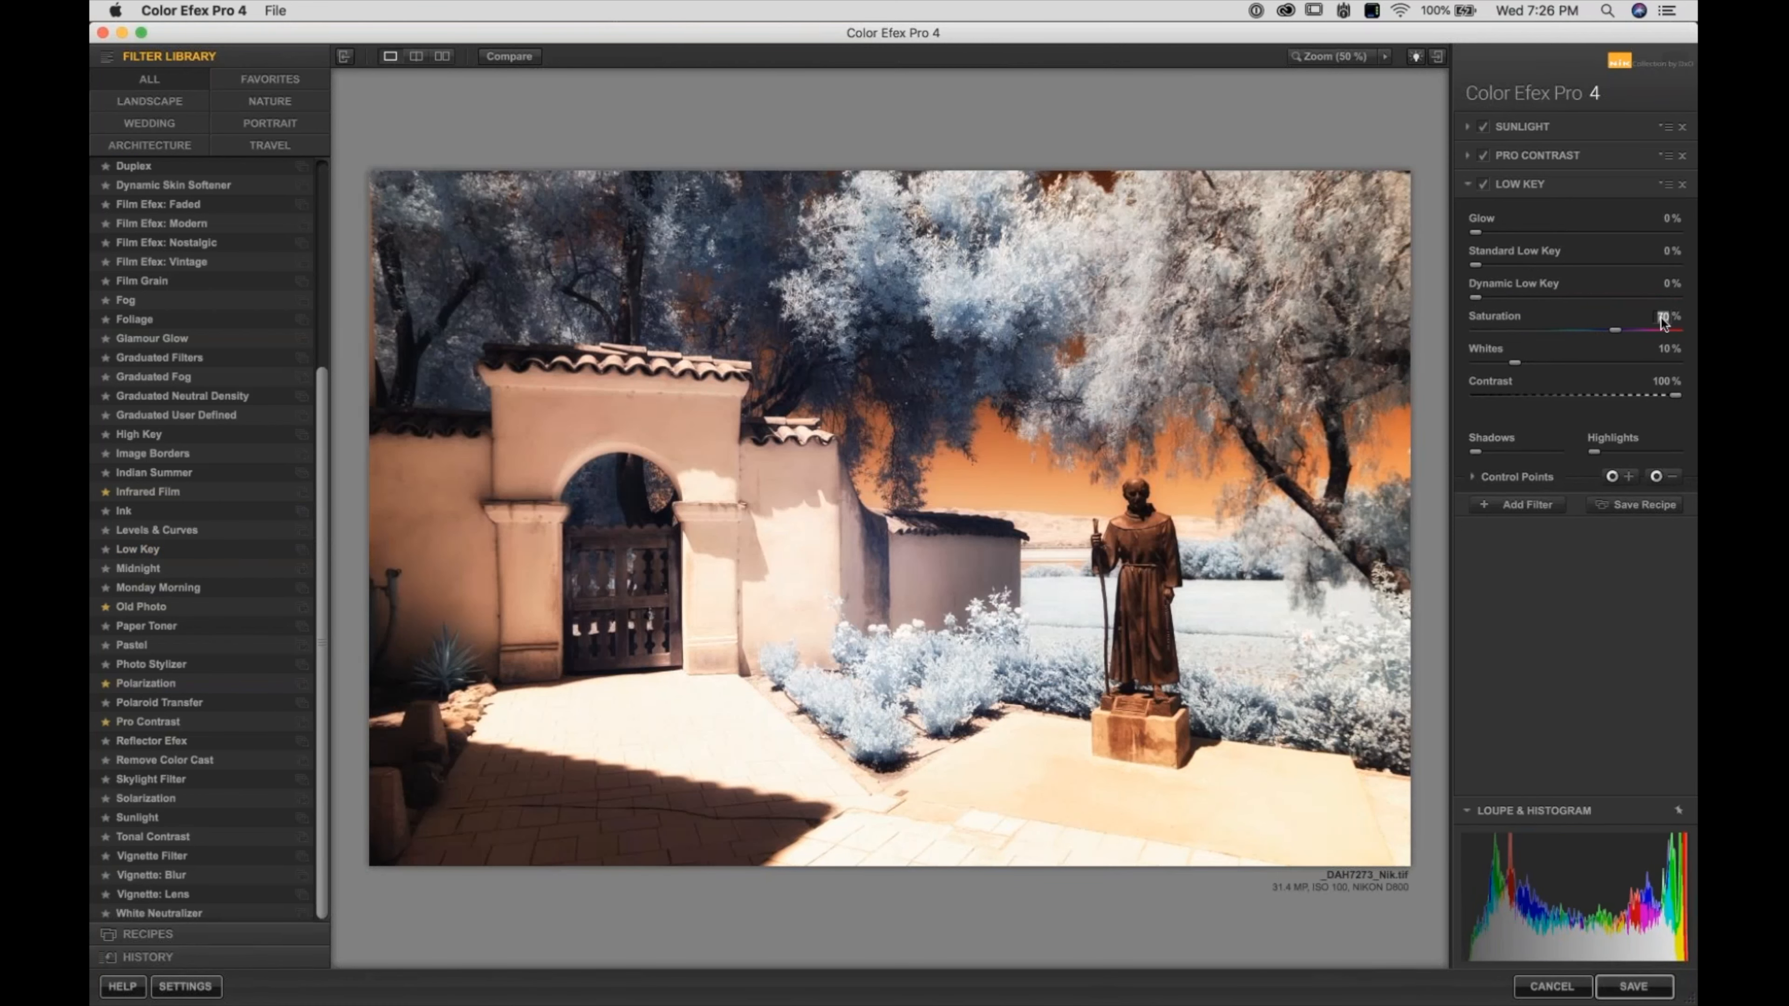
pyautogui.click(1663, 351)
pyautogui.write('0')
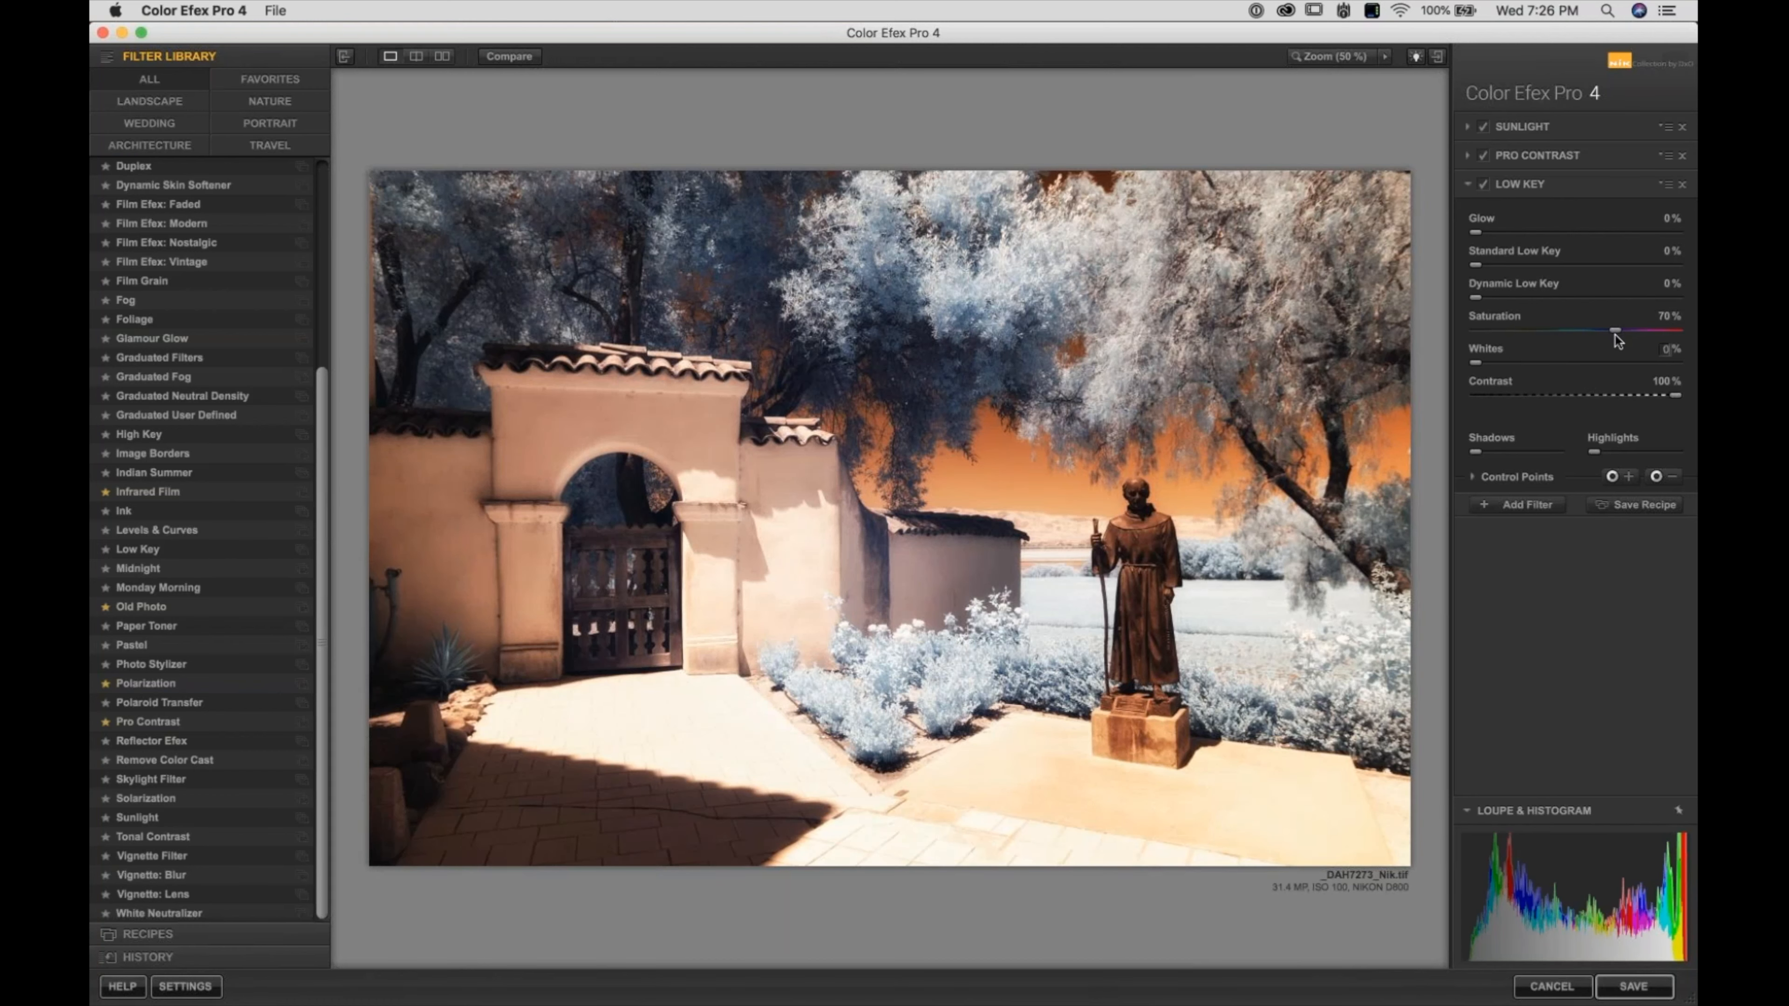
pyautogui.moveTo(1676, 395); pyautogui.dragTo(1620, 392)
pyautogui.moveTo(1475, 391); pyautogui.dragTo(1450, 390)
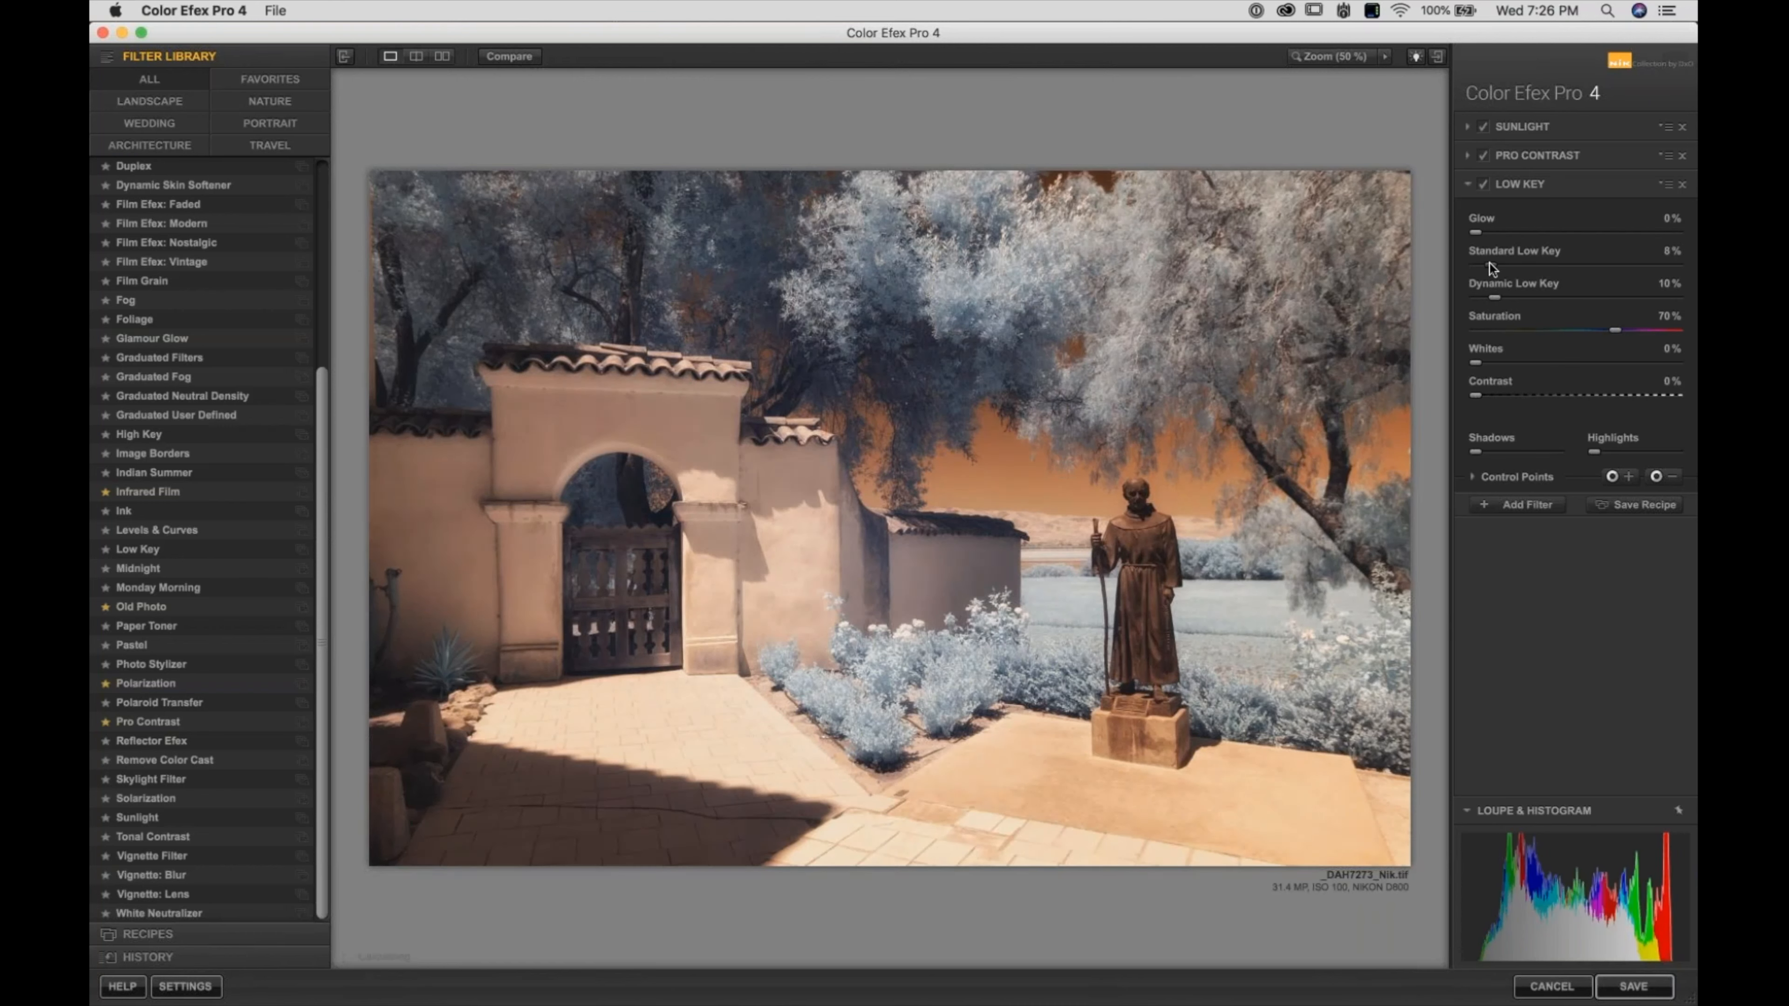
# Set Low Key's Glow to 52%, Standard Low Key to 4% and Dynamic Low Key to 0%, and compare the photo with the filter off and on
pyautogui.moveTo(1477, 233); pyautogui.dragTo(1578, 235)
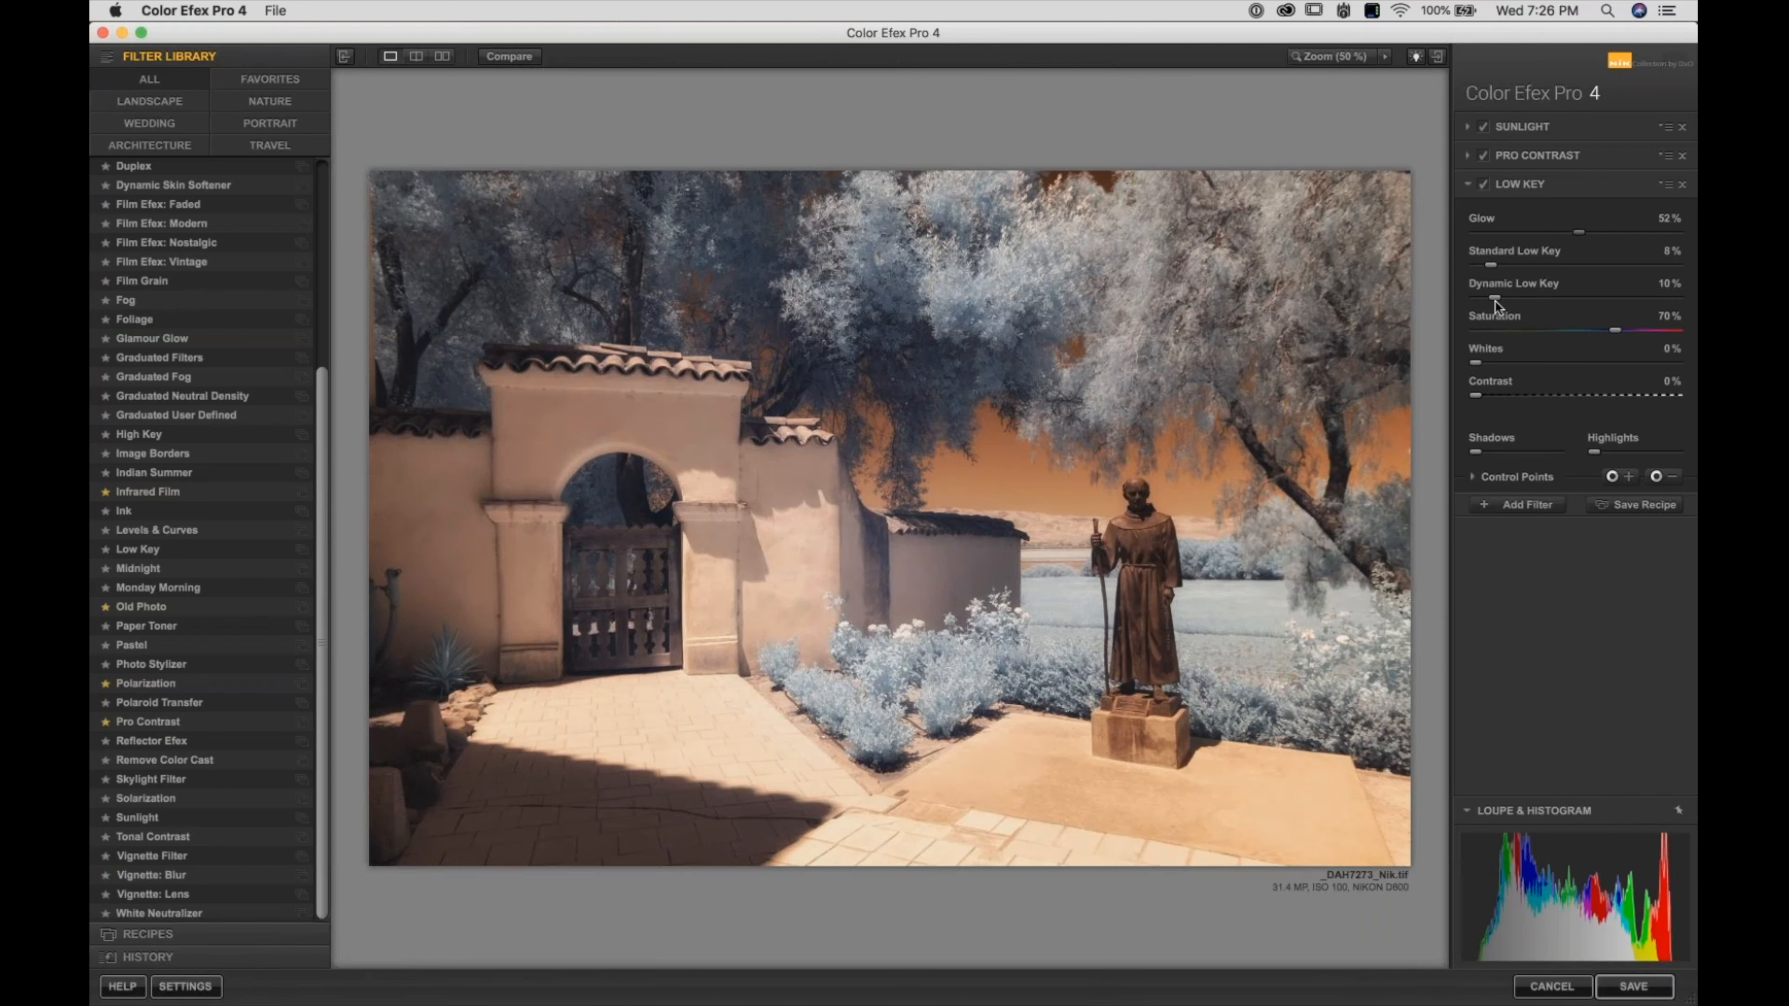
pyautogui.click(1480, 264)
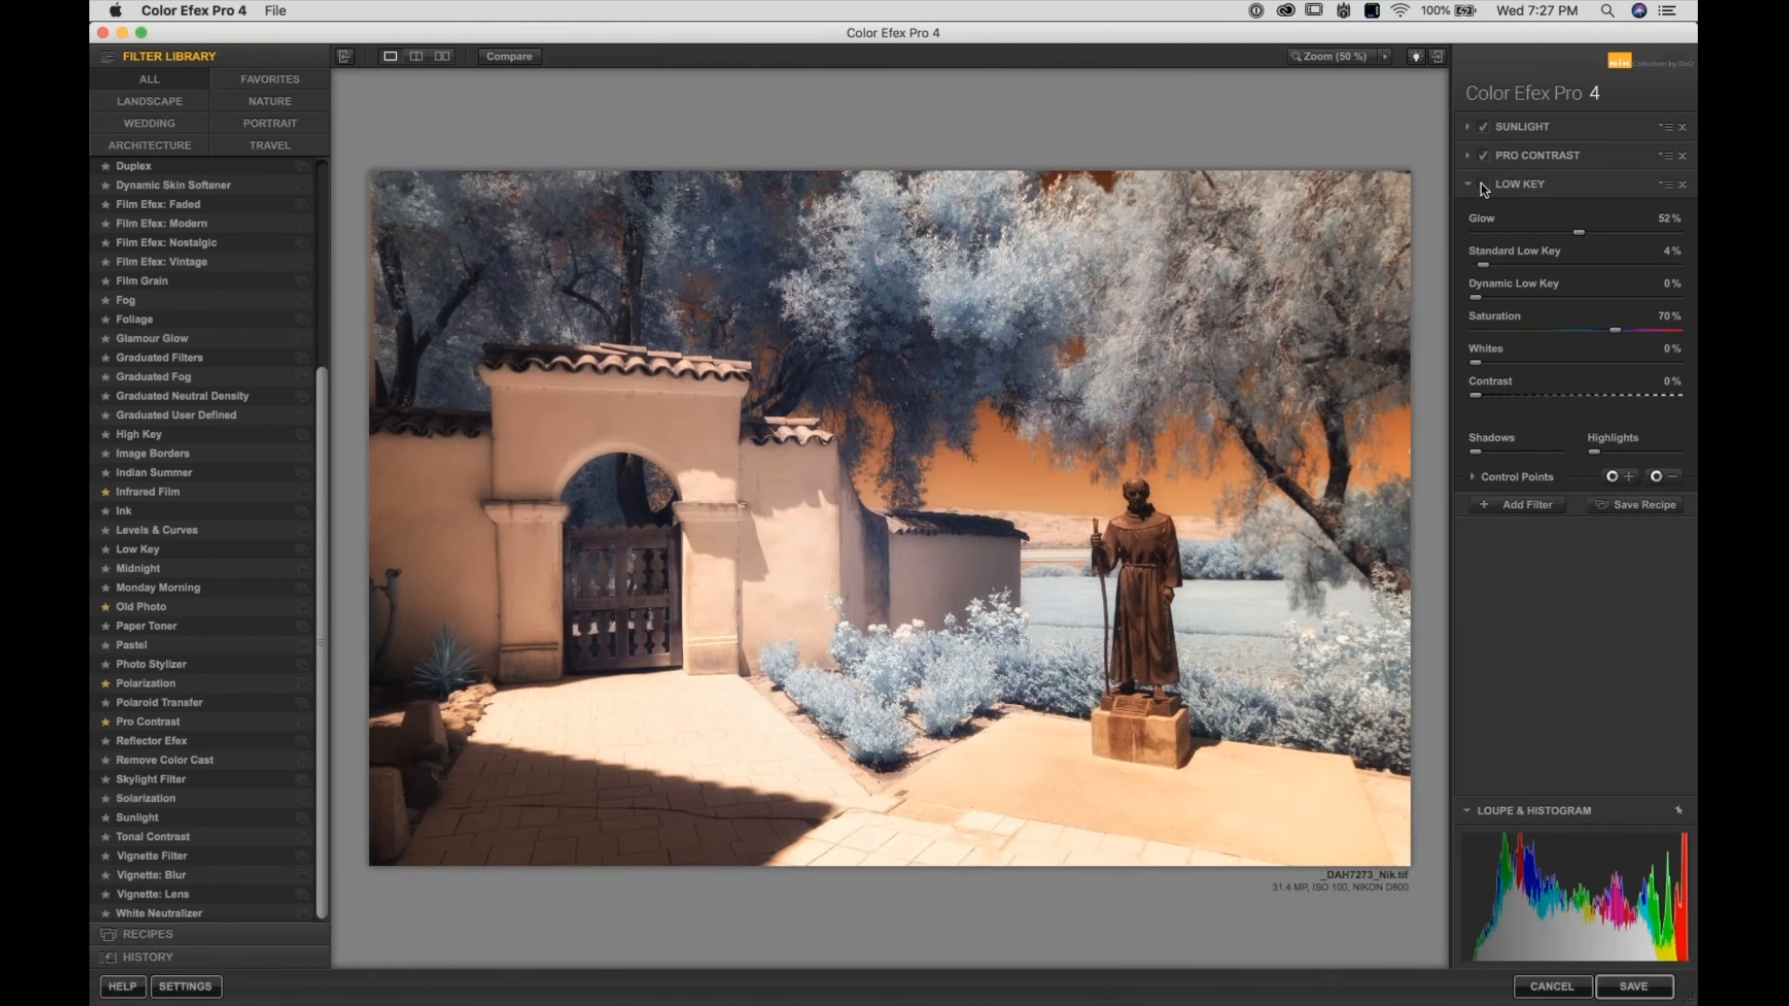
pyautogui.click(1484, 186)
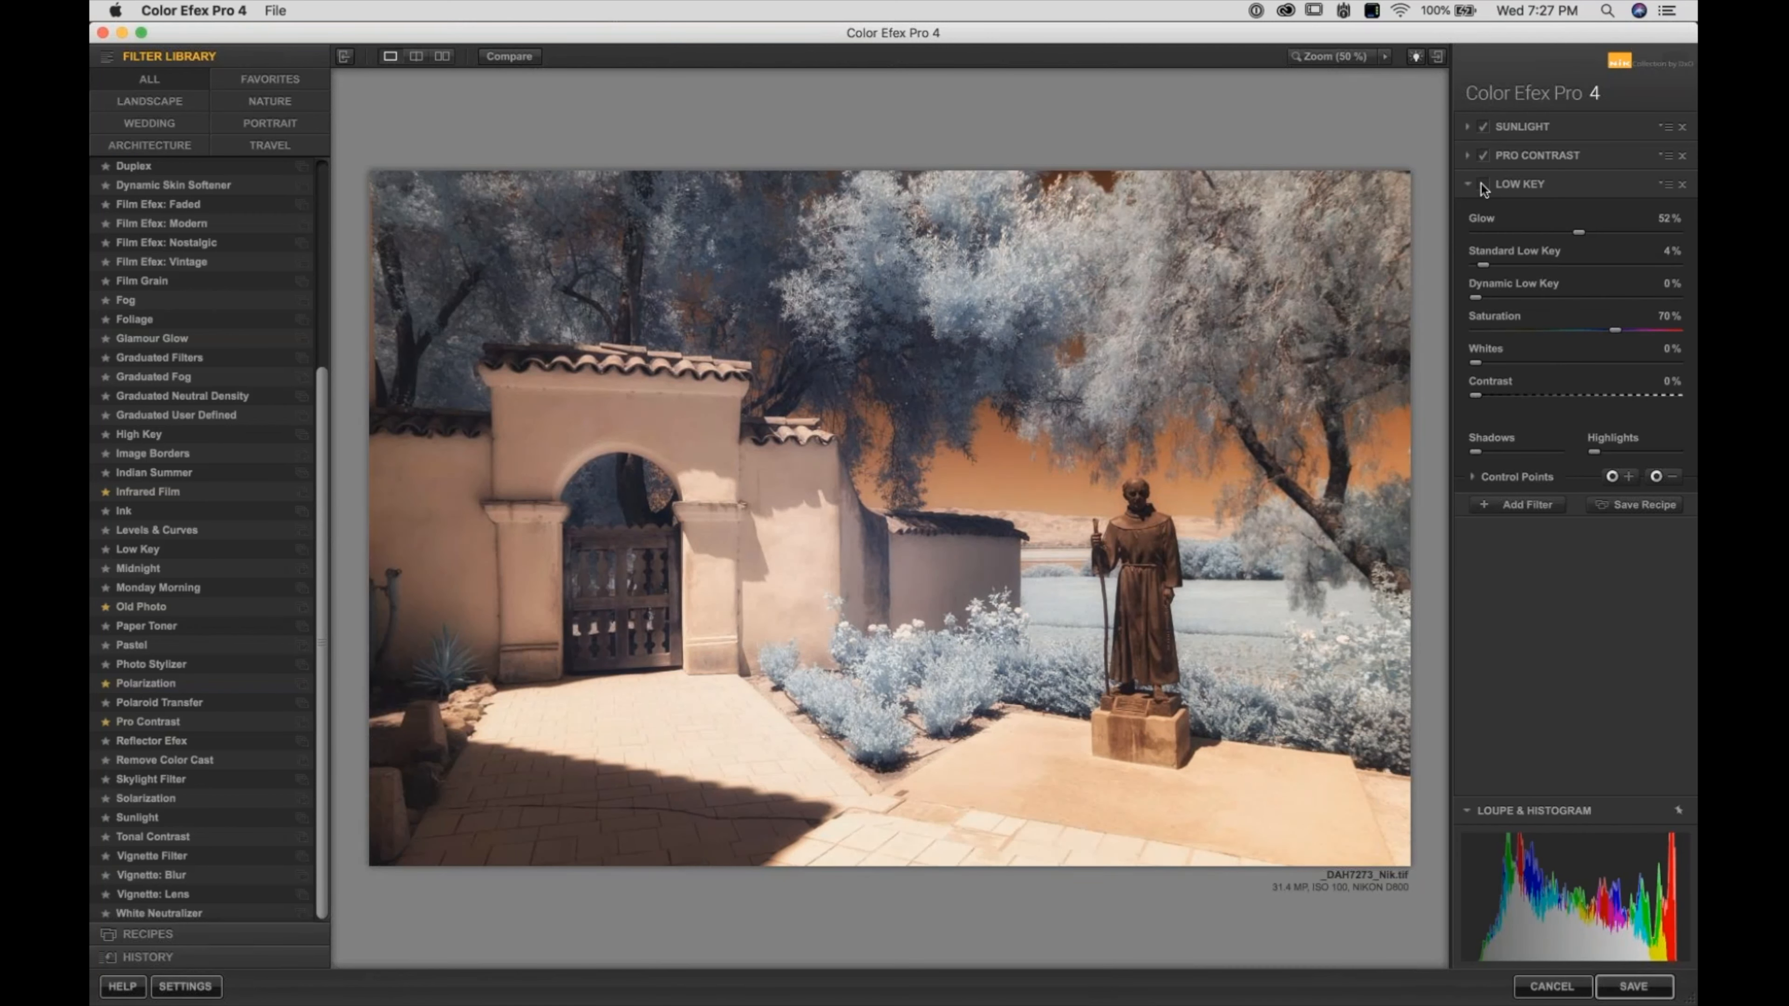
pyautogui.click(1484, 186)
pyautogui.click(1483, 185)
# Set the Low Key filter's Contrast to 30%, first testing 22% with the filter off and on
pyautogui.moveTo(1476, 397); pyautogui.dragTo(1522, 398)
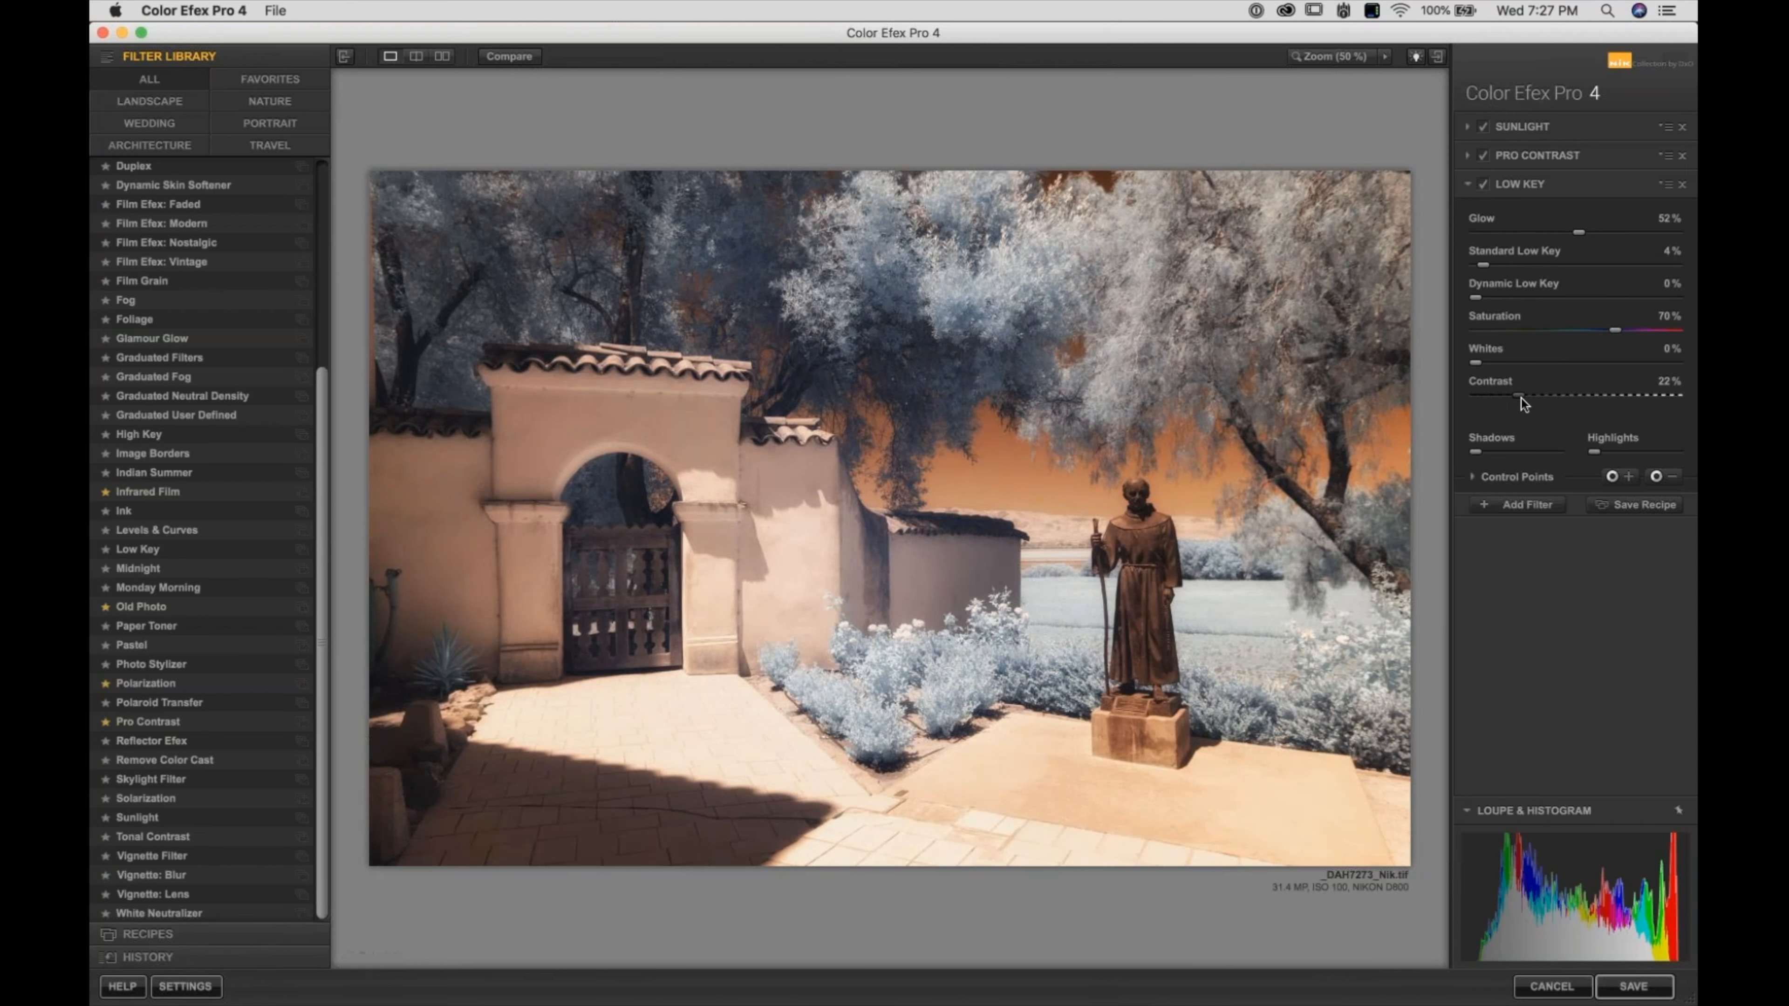
pyautogui.click(1483, 186)
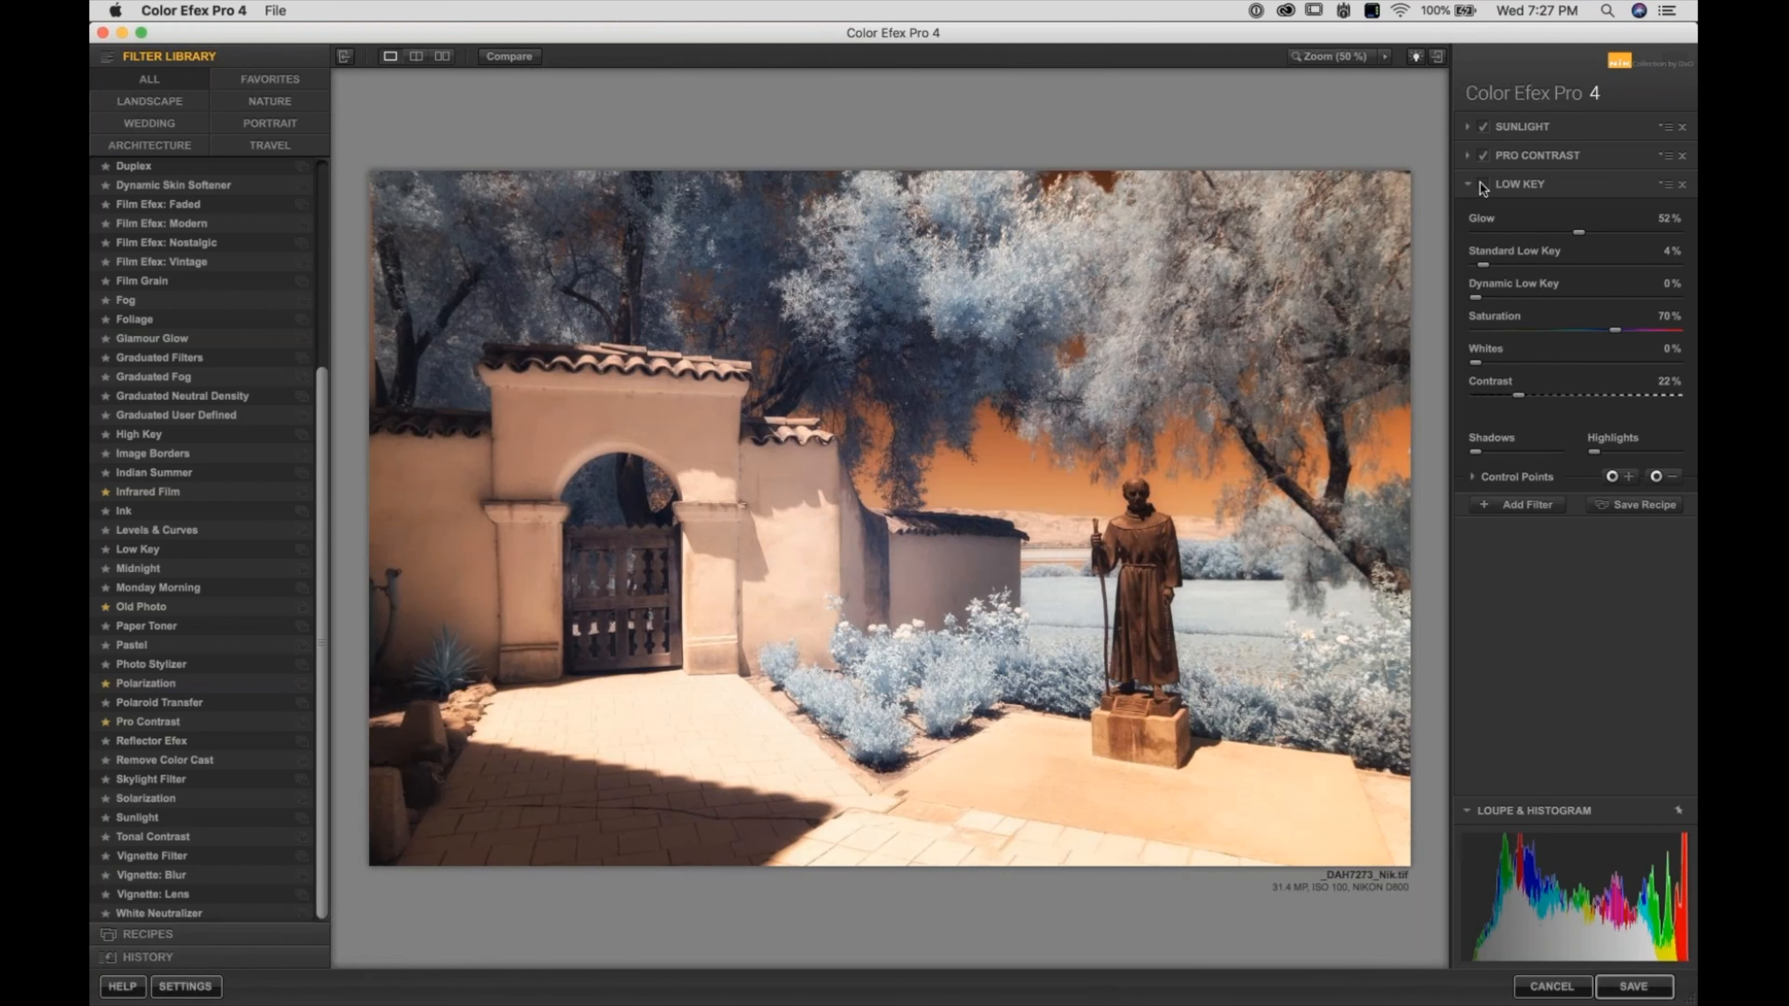
pyautogui.click(1483, 186)
pyautogui.moveTo(1529, 396); pyautogui.dragTo(1543, 396)
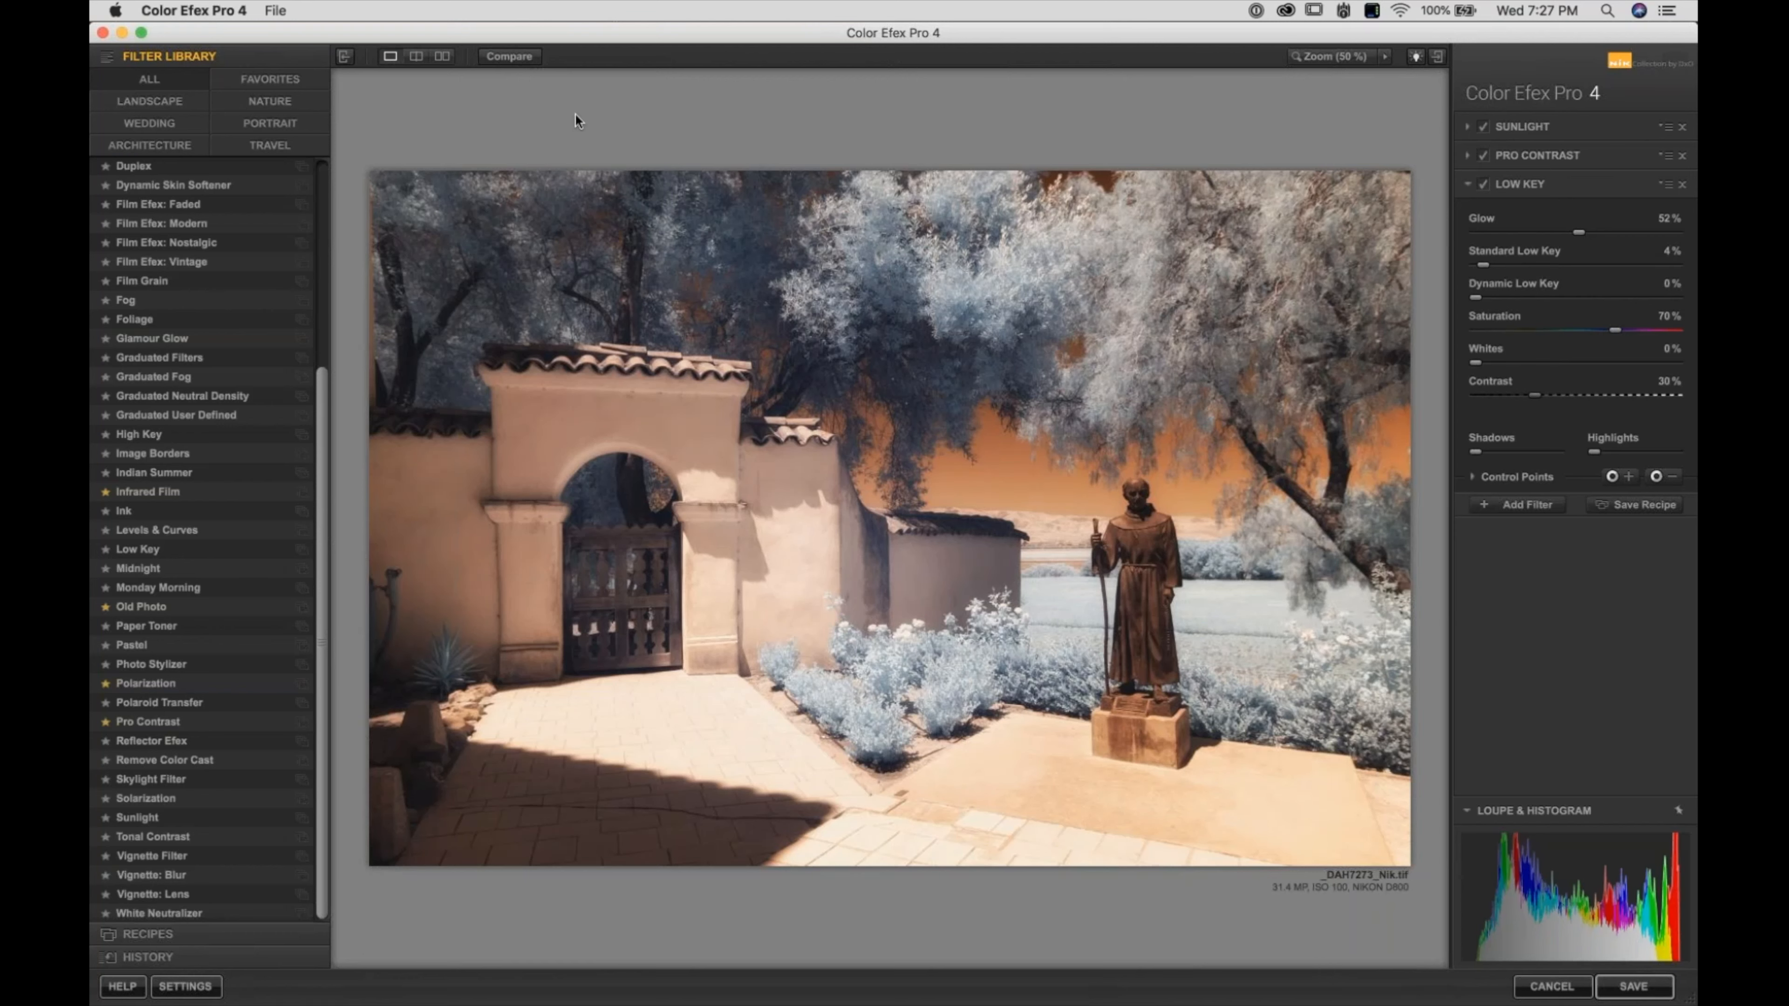
# Compare the stylised photo with the original image and with the Low Key filter disabled
pyautogui.click(497, 59)
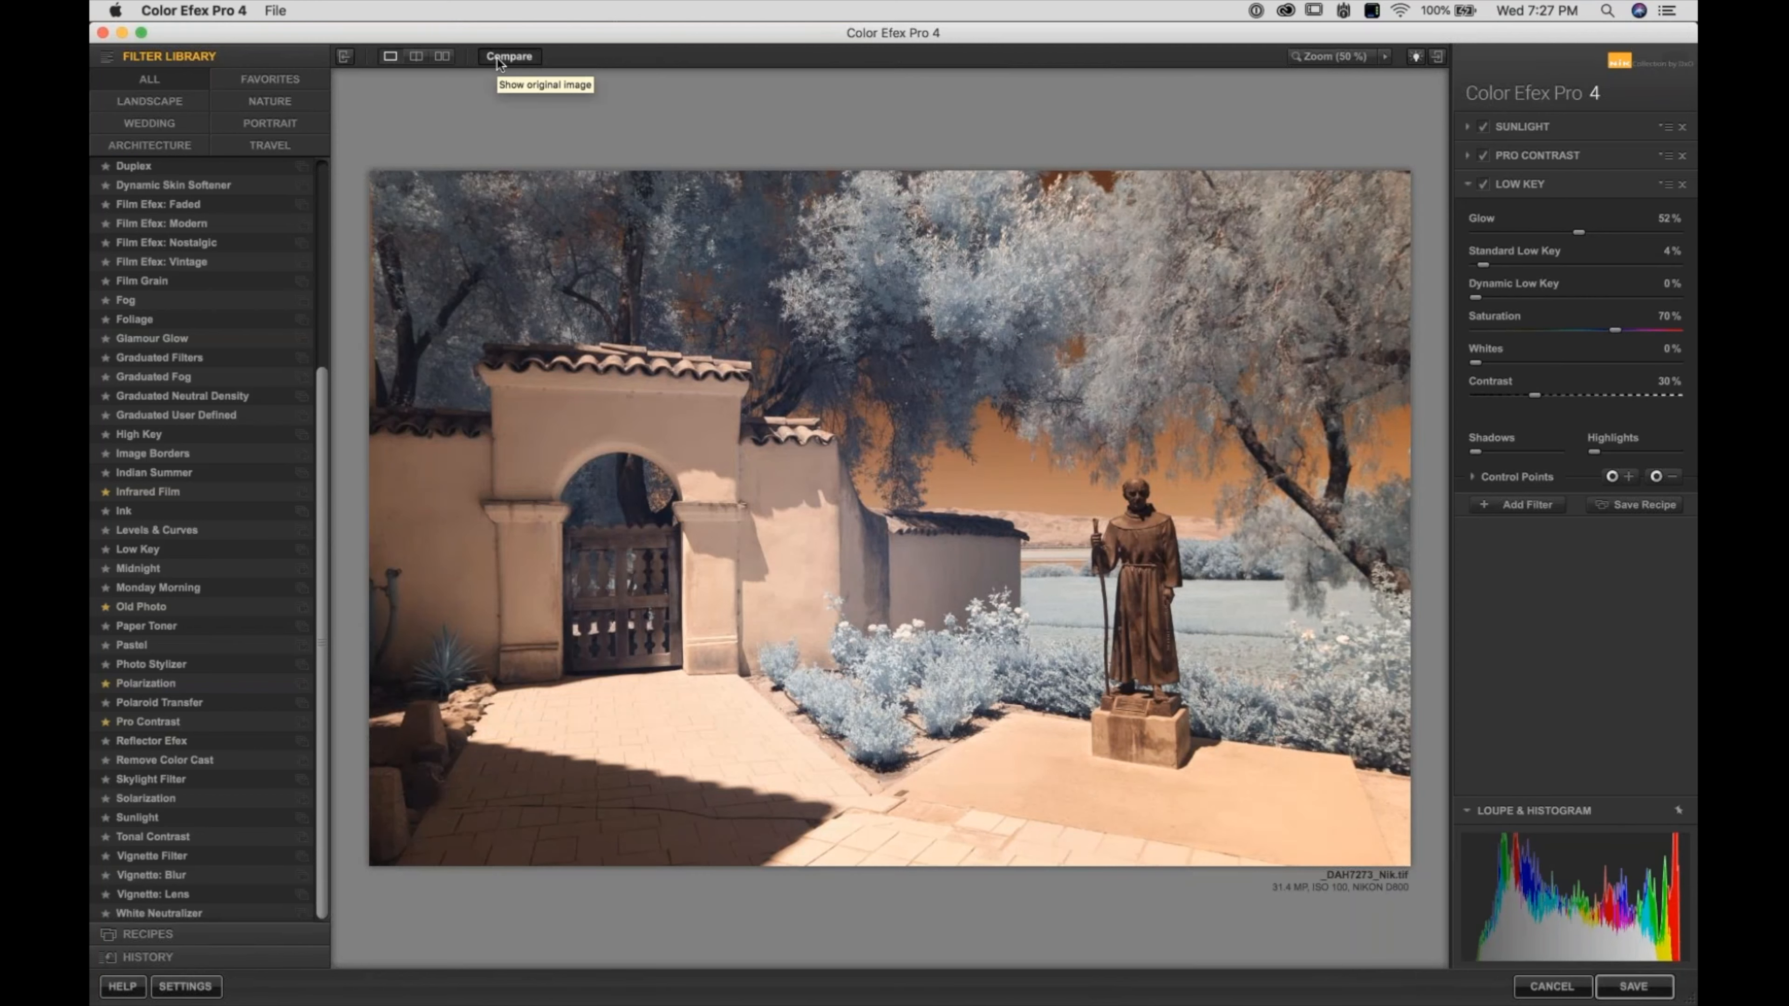
pyautogui.click(497, 59)
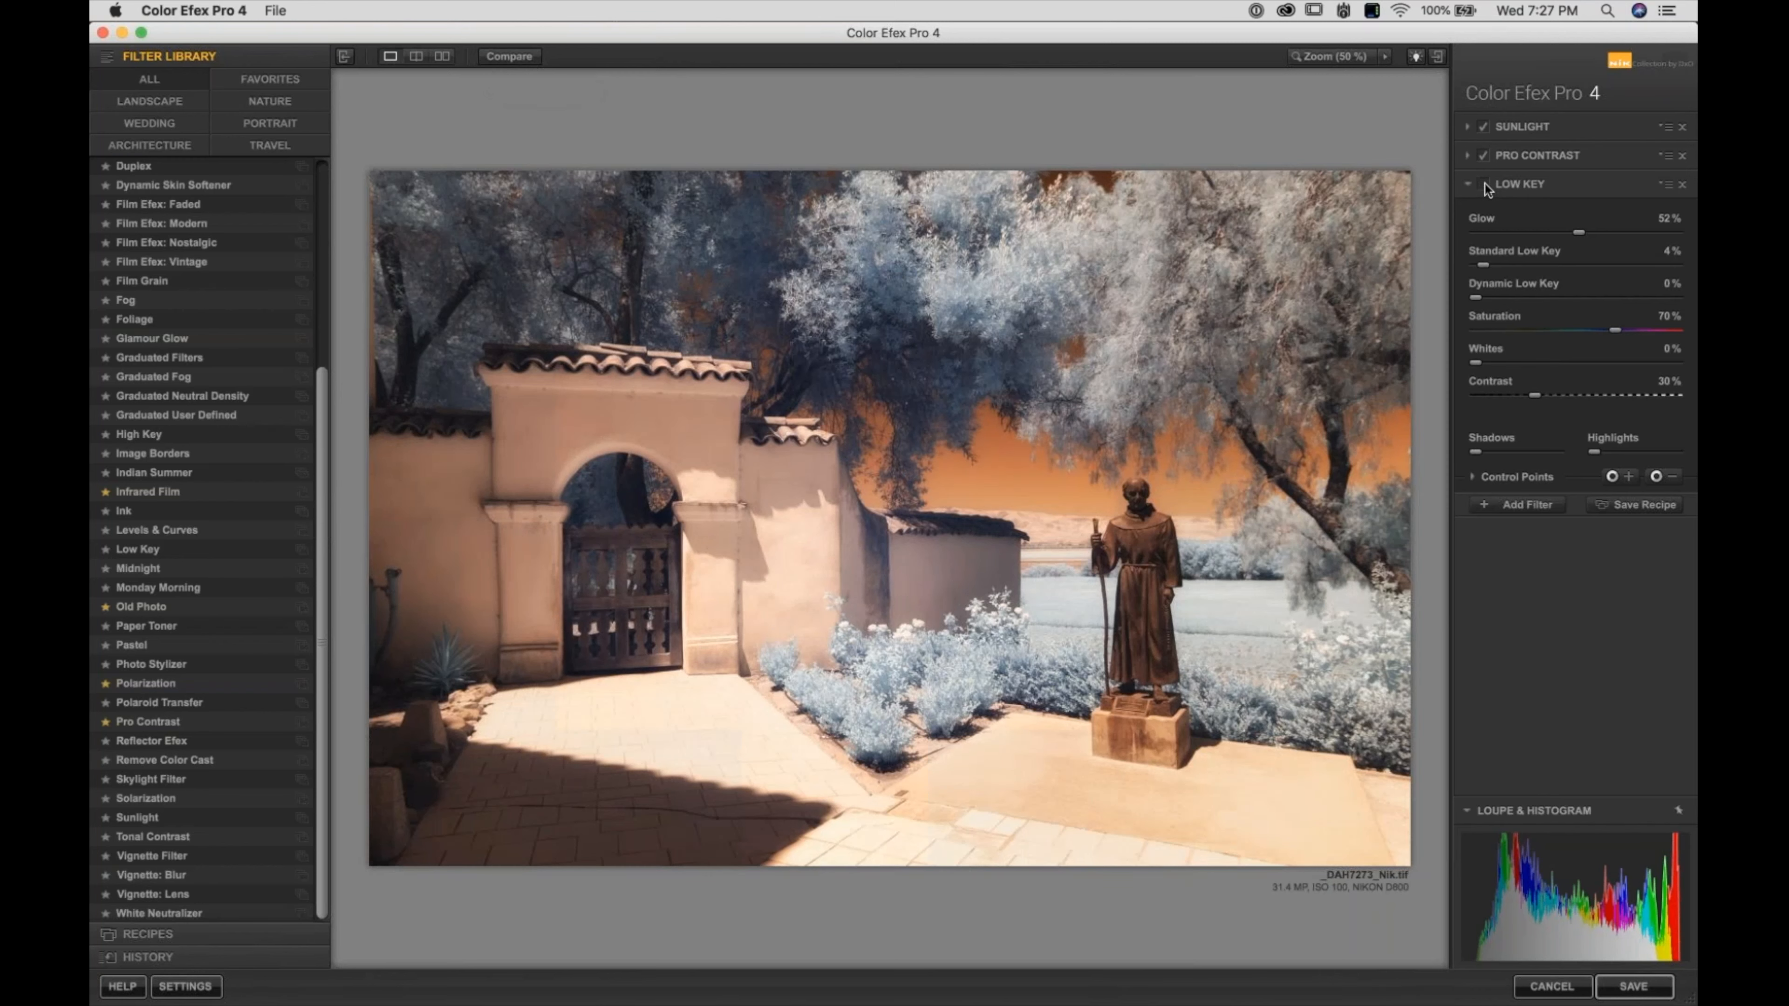
pyautogui.click(1484, 186)
pyautogui.click(1485, 186)
# Protect the statue from the Low Key filter with four negative control points running from its chest down to the pedestal
pyautogui.click(1656, 477)
pyautogui.click(1133, 522)
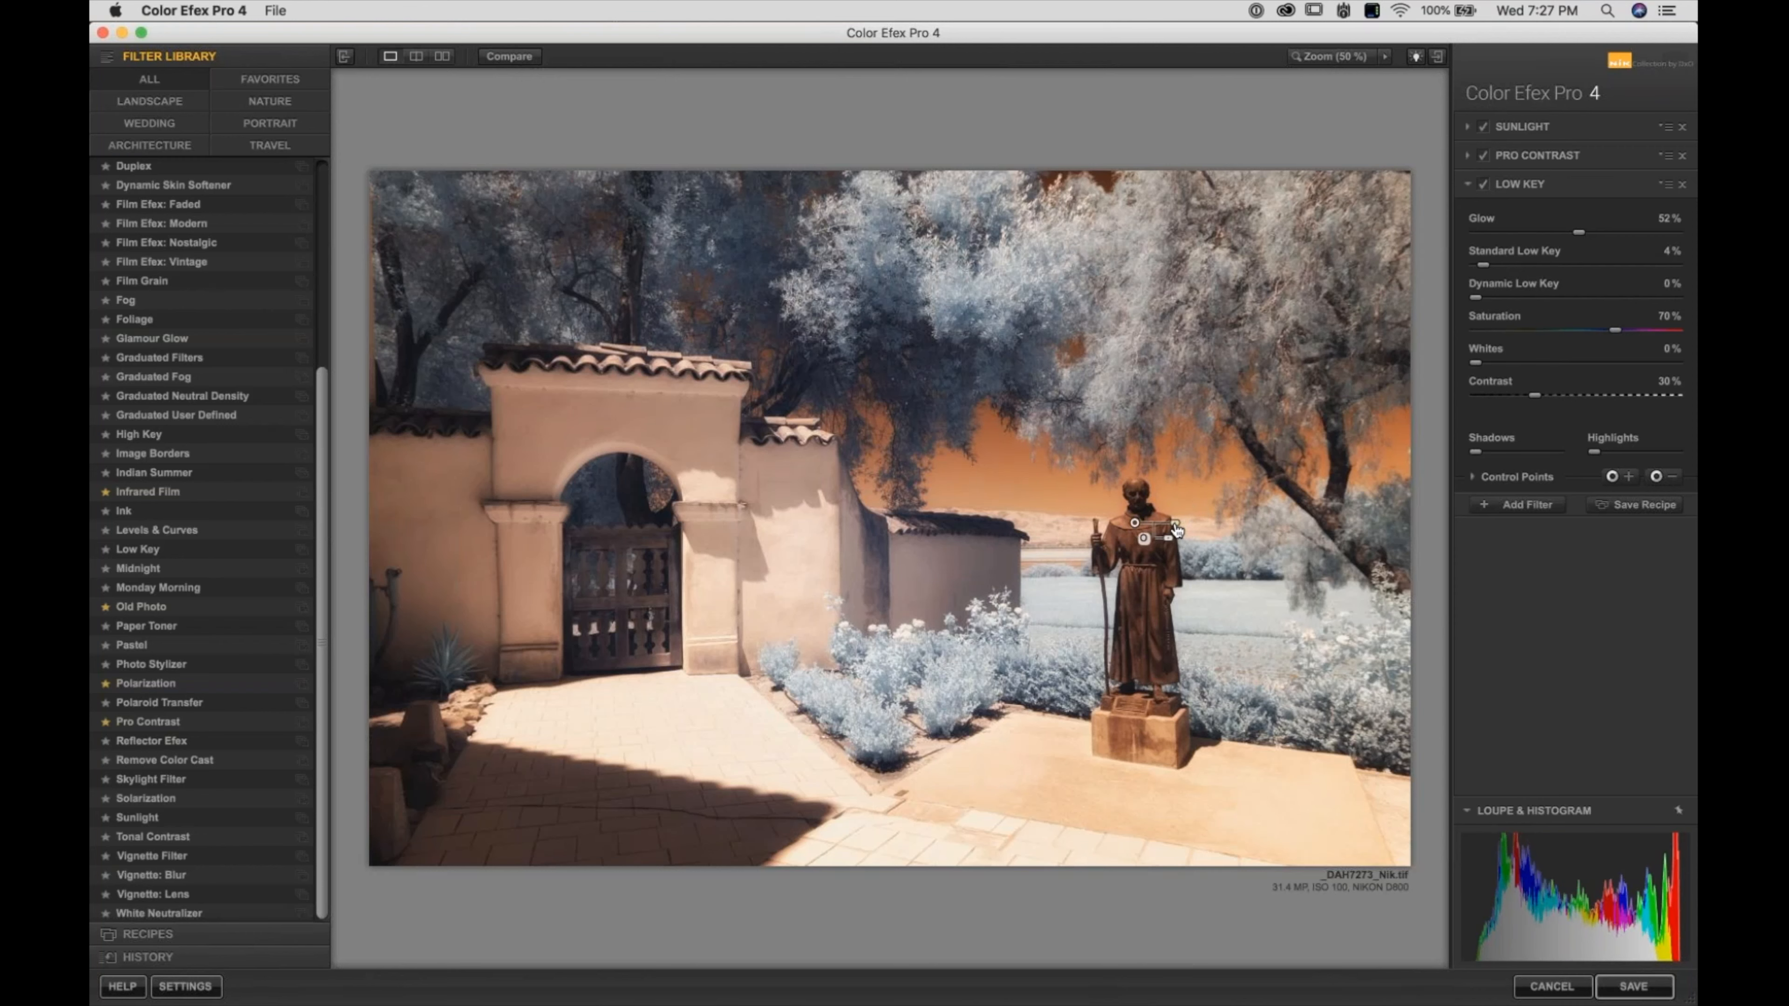
pyautogui.moveTo(1135, 524); pyautogui.dragTo(1133, 706)
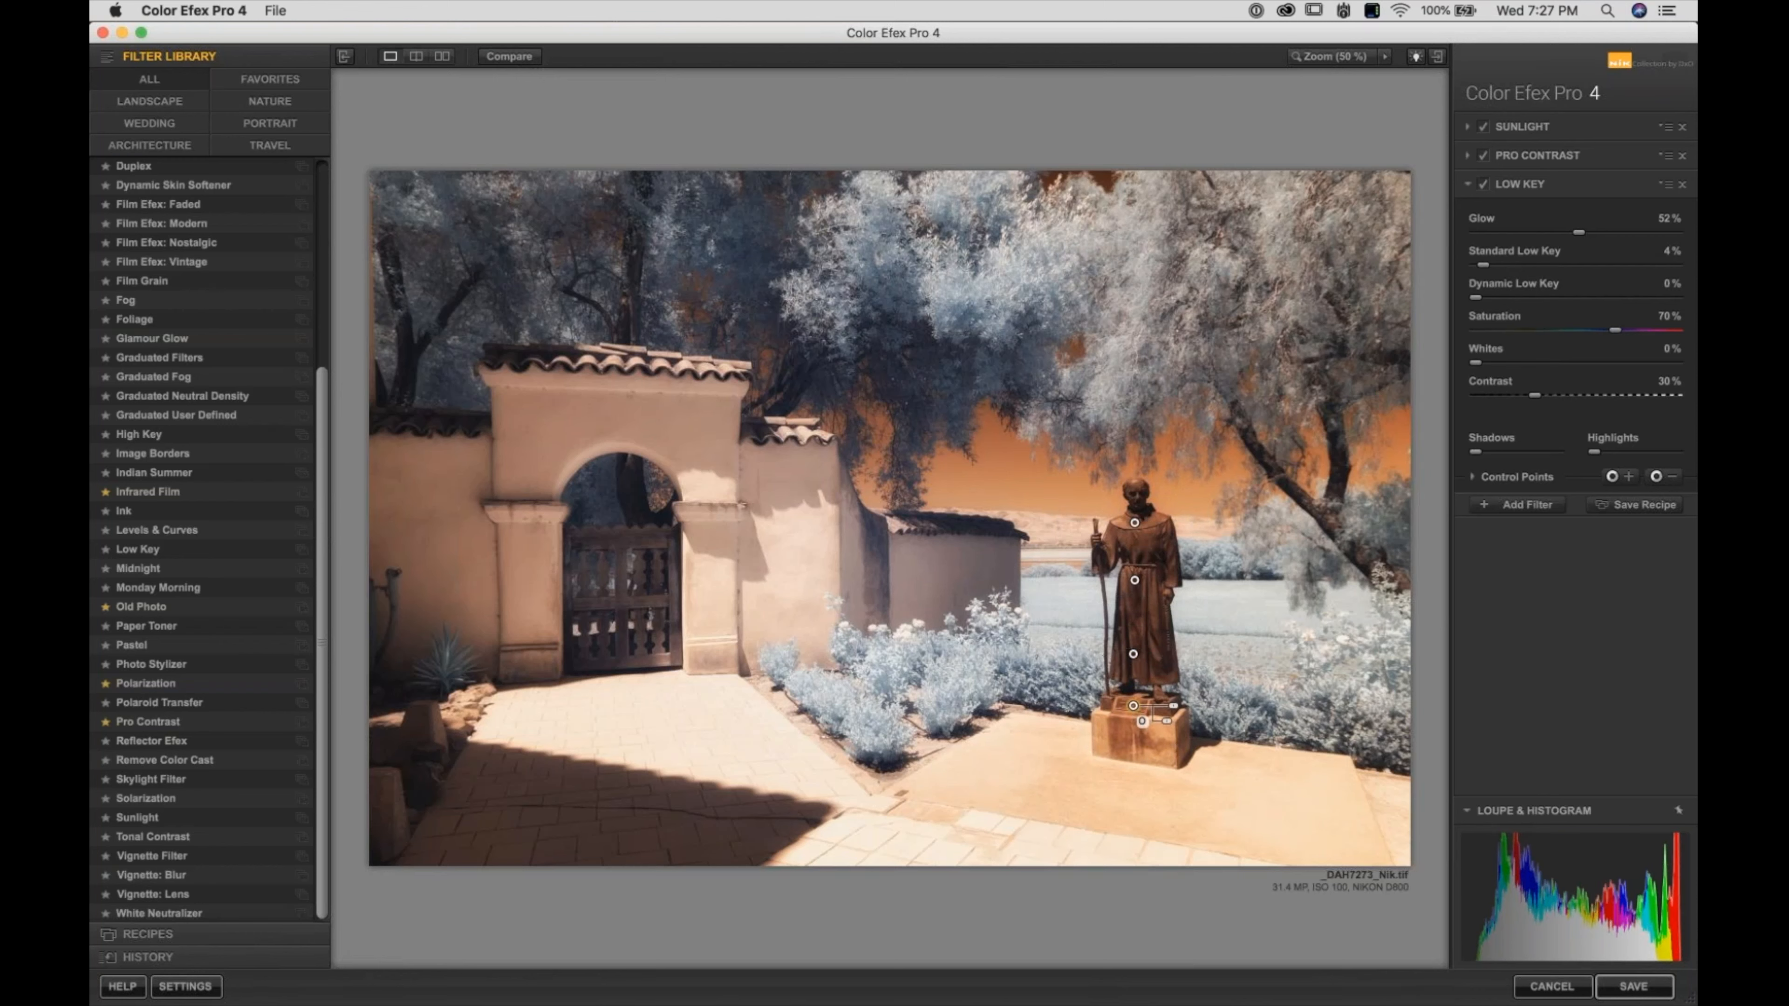
# Protect the statue from the Sunlight filter with five negative control points running from its head down to its feet
pyautogui.click(1537, 129)
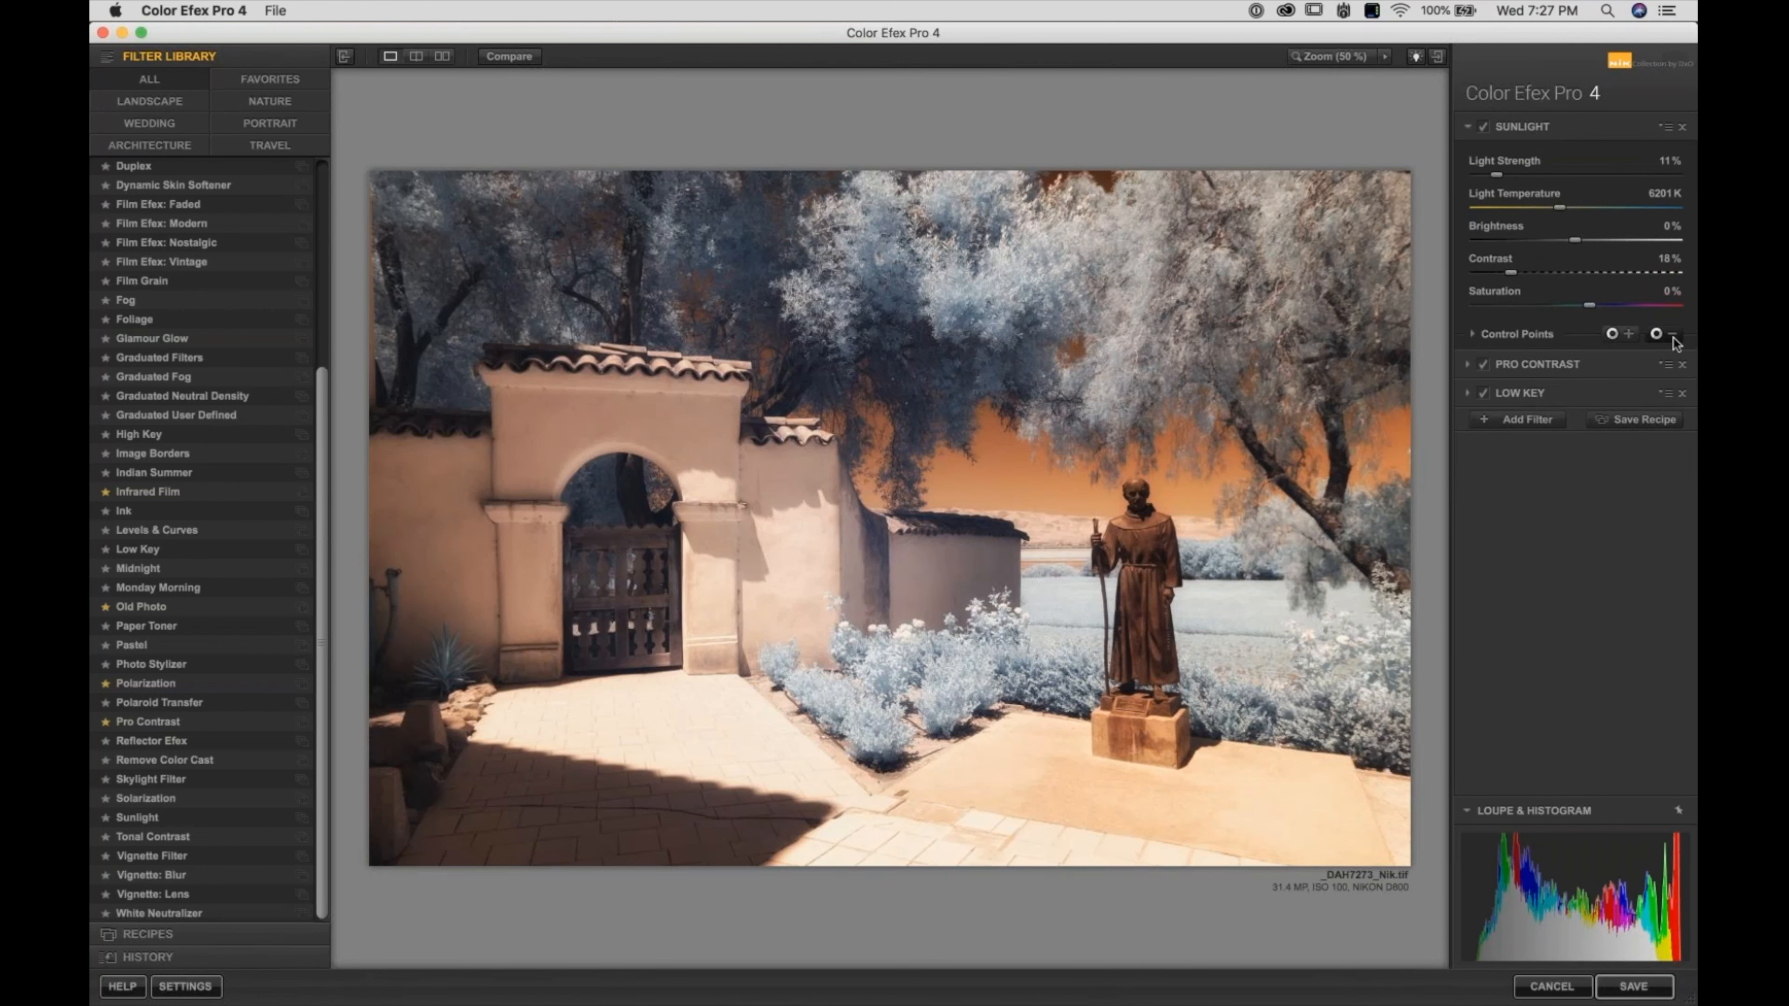
pyautogui.click(1674, 338)
pyautogui.click(1133, 524)
pyautogui.moveTo(1180, 527); pyautogui.dragTo(1175, 531)
pyautogui.click(1672, 333)
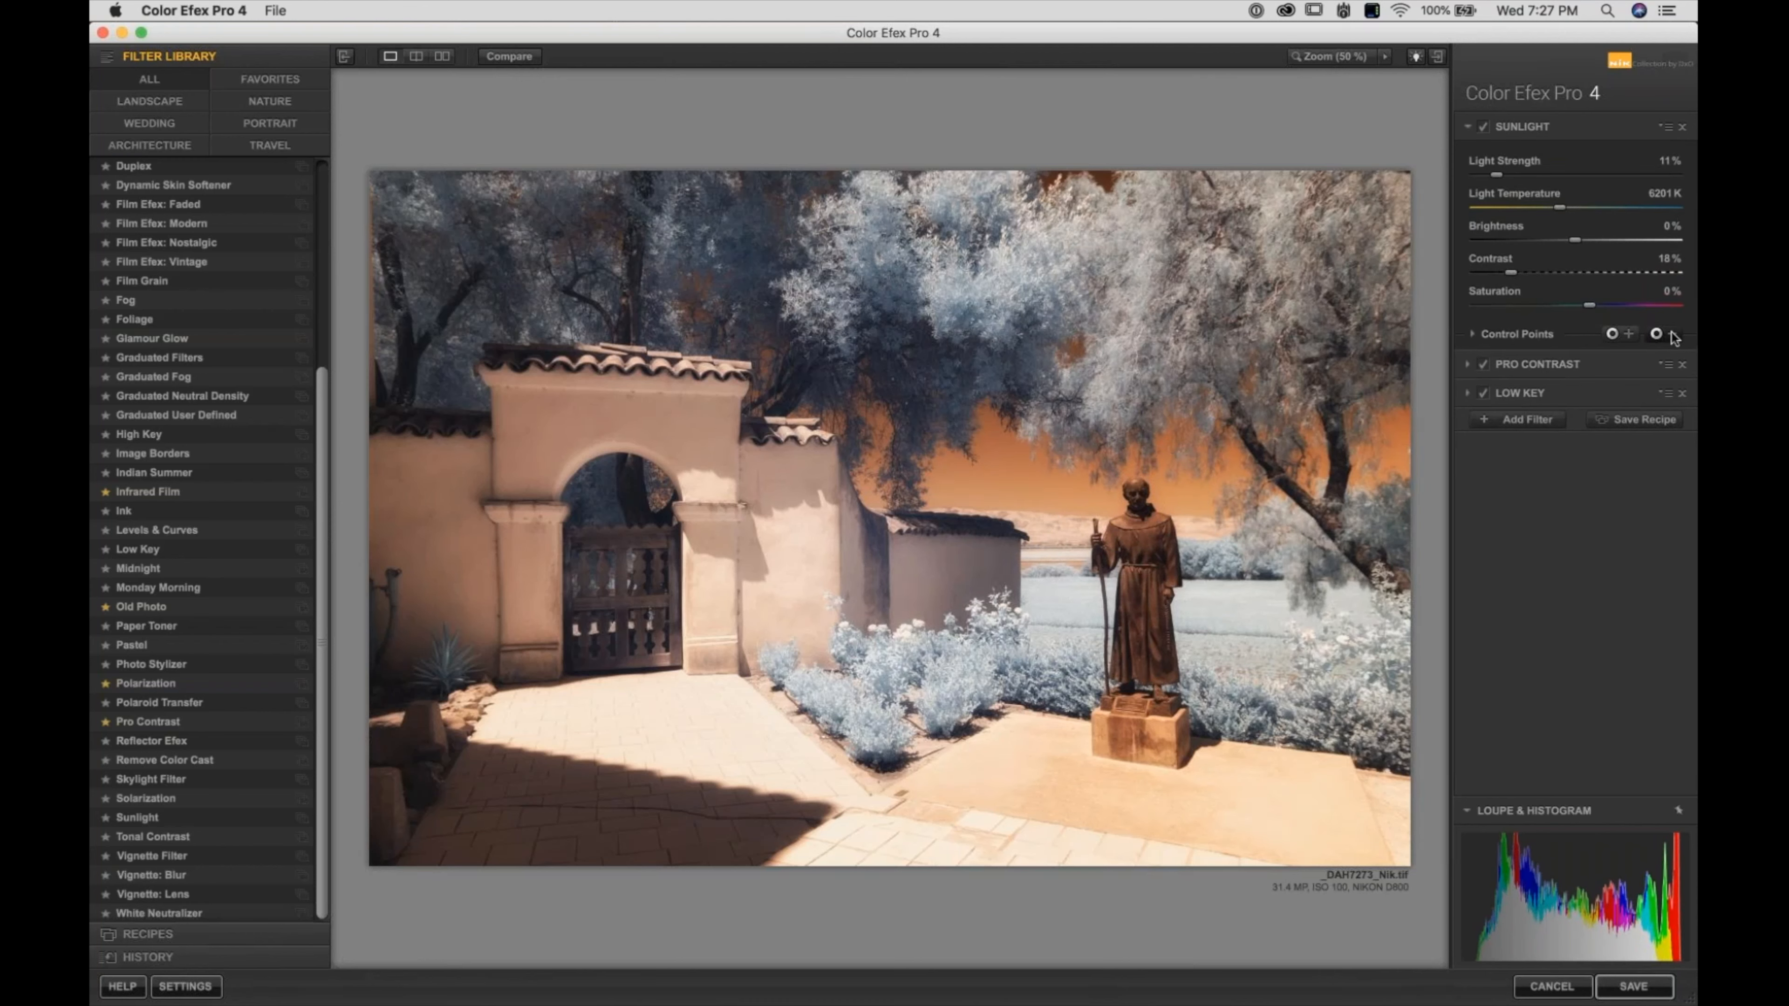
pyautogui.click(1128, 524)
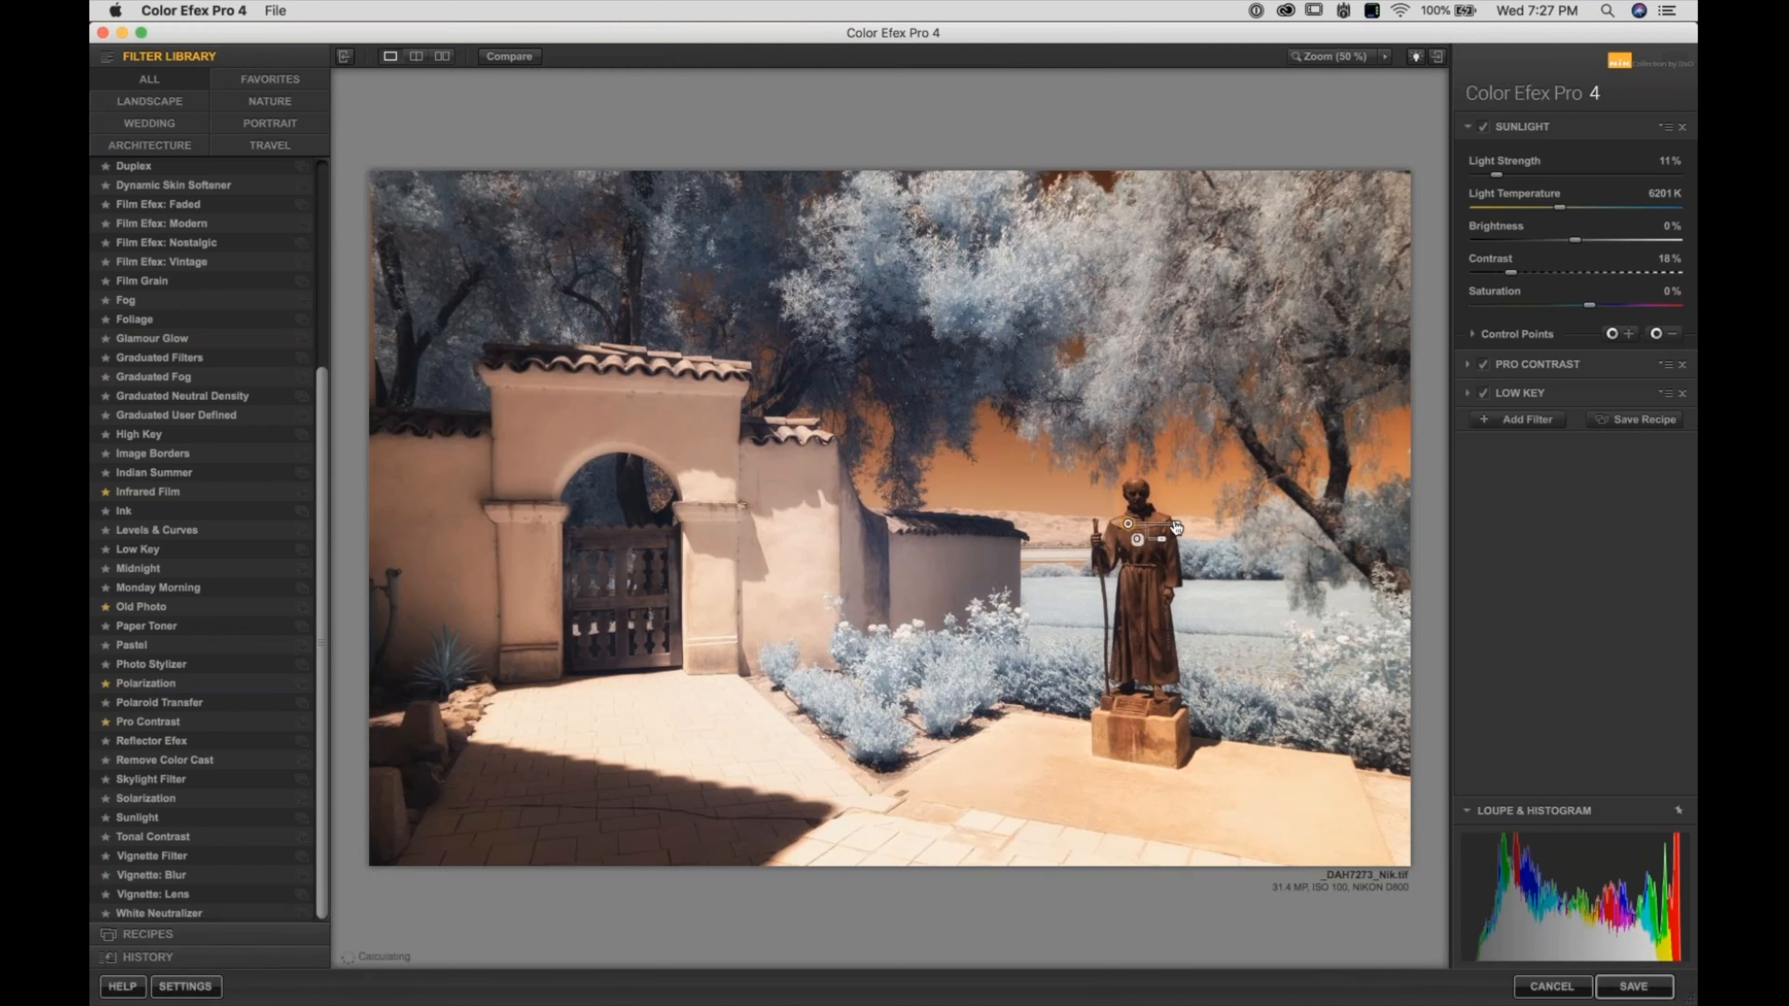
pyautogui.moveTo(1175, 526); pyautogui.dragTo(1139, 500)
pyautogui.moveTo(1137, 500); pyautogui.dragTo(1150, 666)
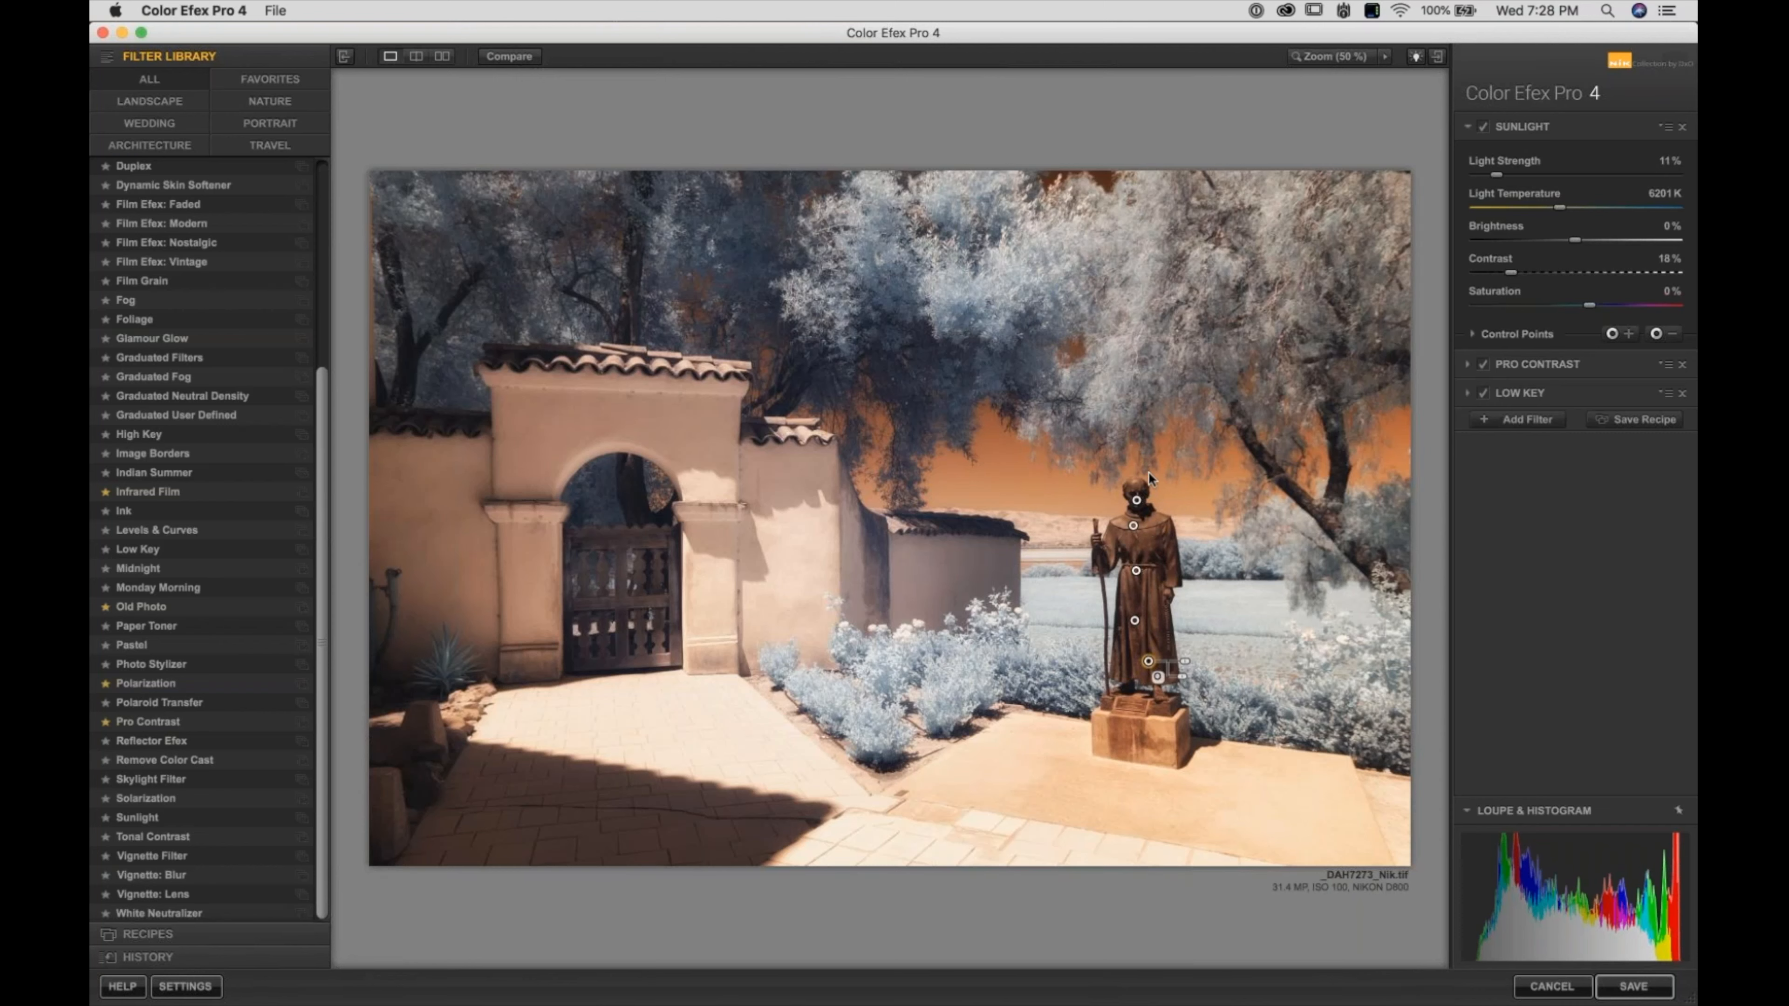
# Add a Cross Balance filter on top of Low Key, preview its presets and choose Tungsten To Daylight (2)
pyautogui.click(1542, 423)
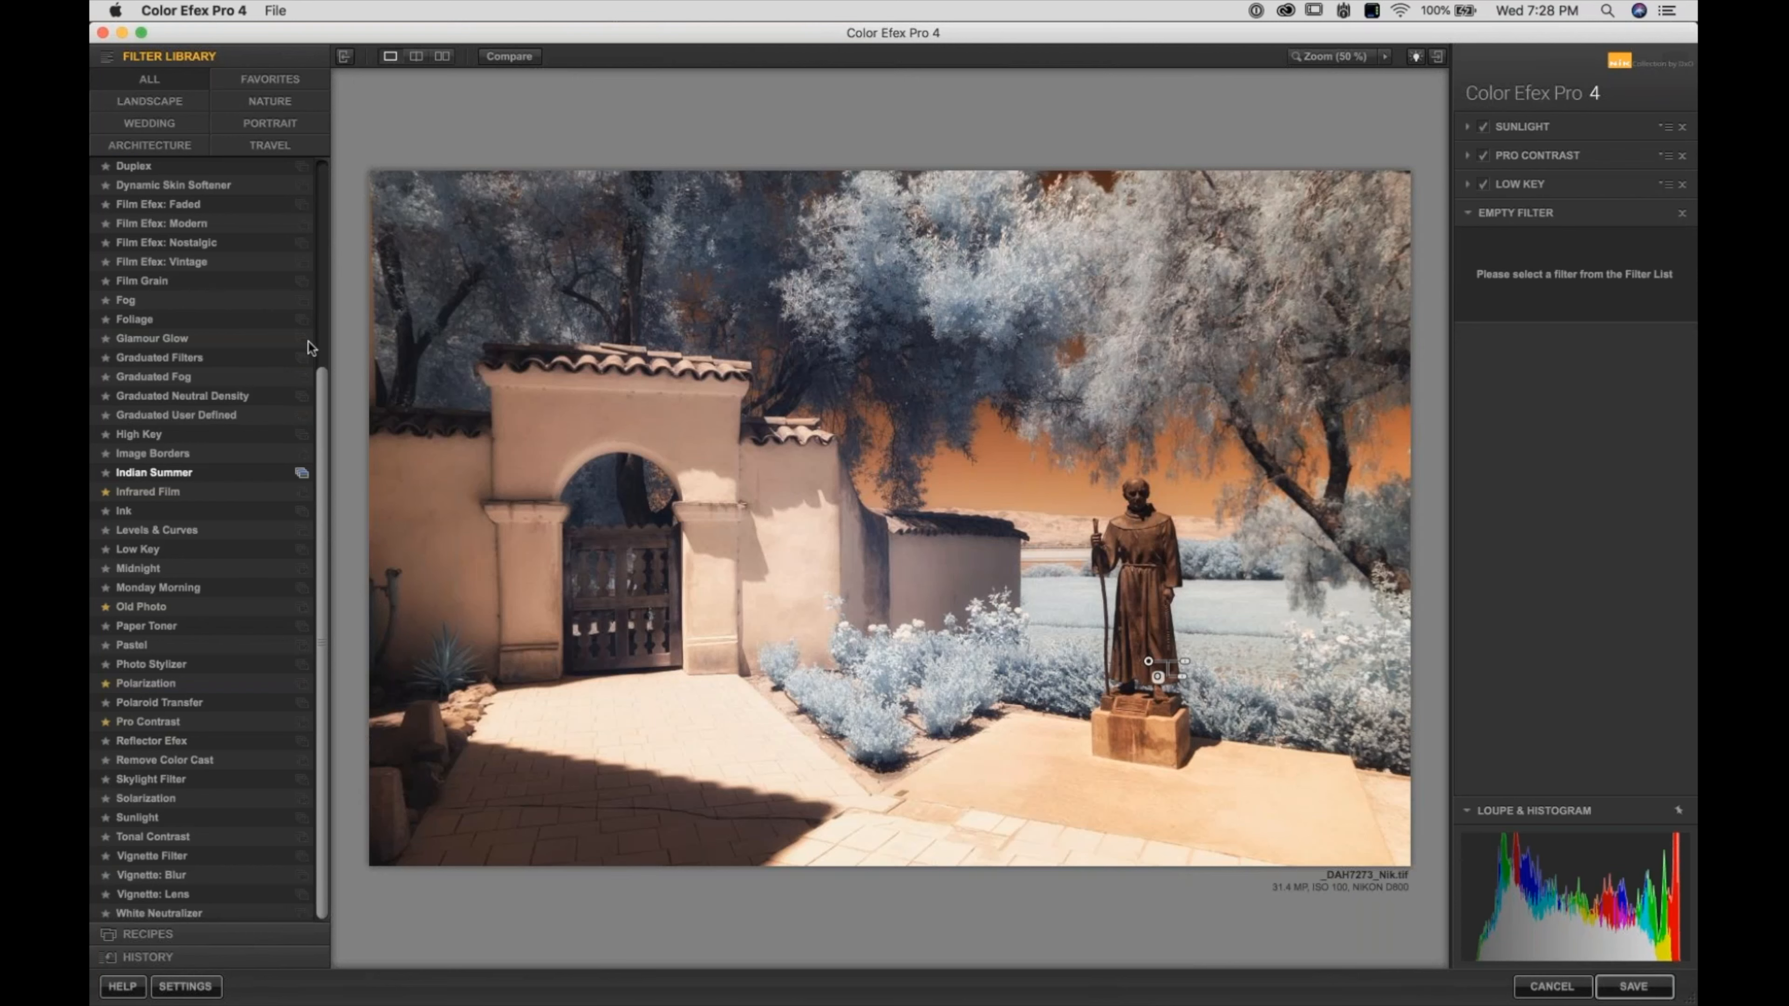
pyautogui.scroll(2, 140, 273)
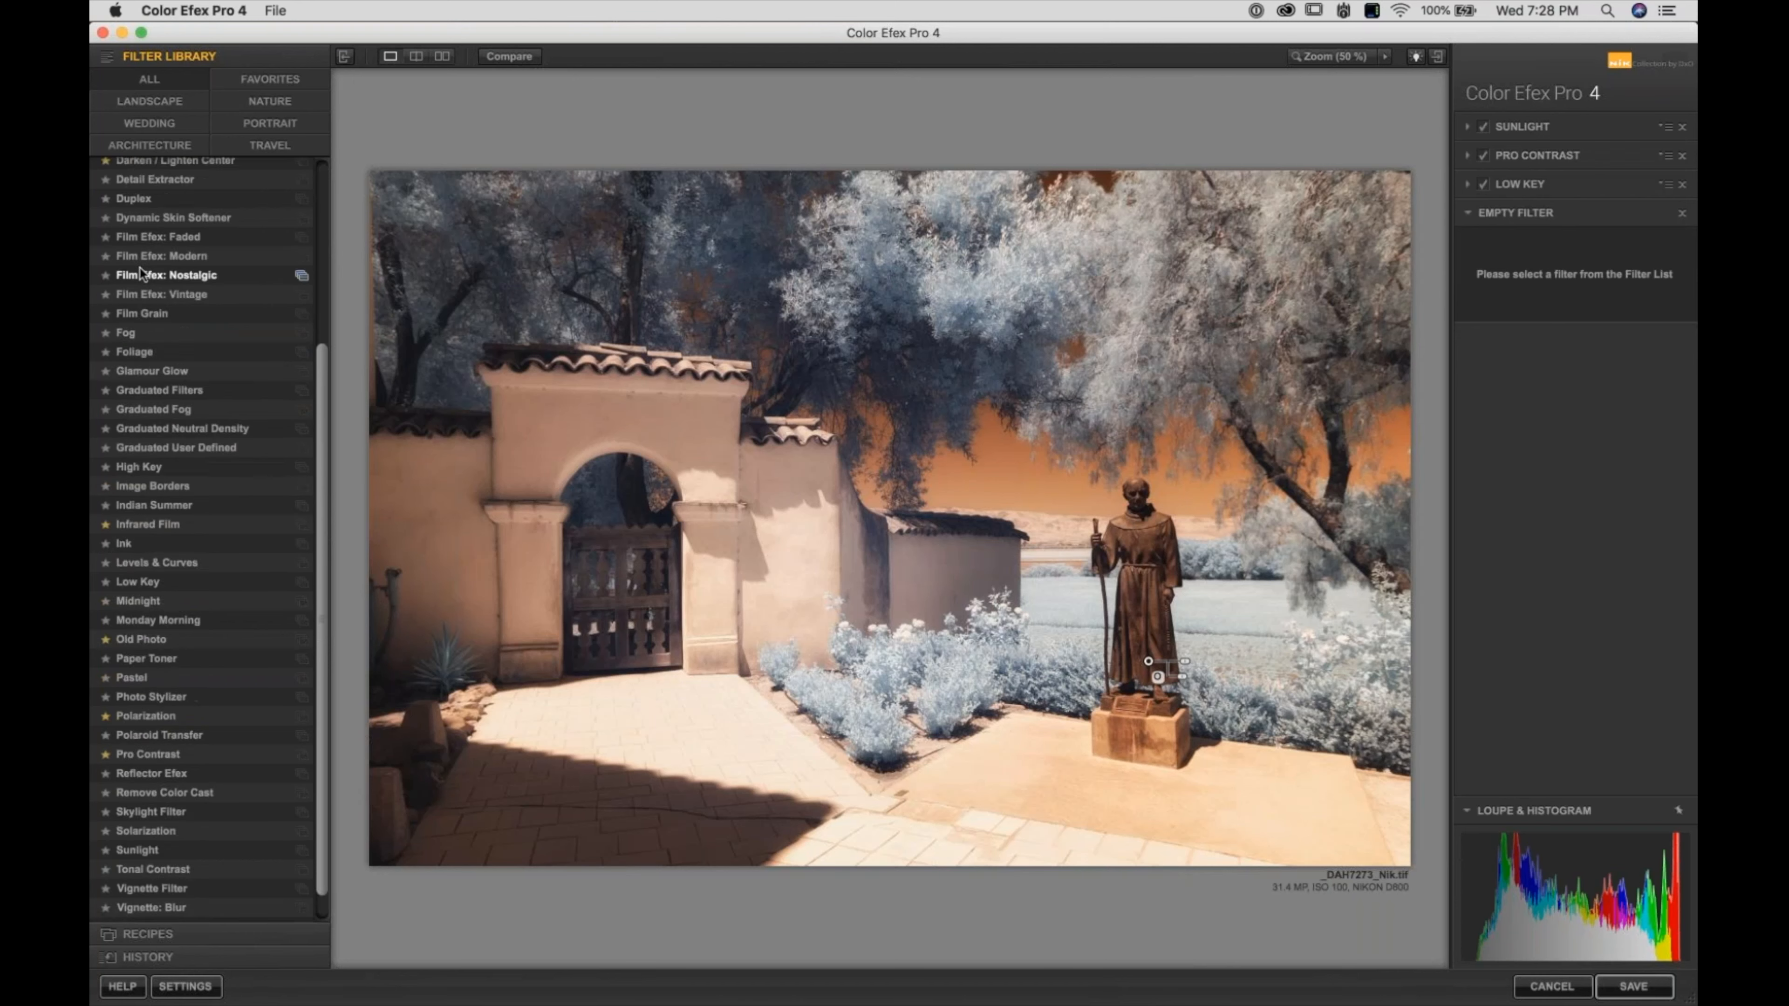
pyautogui.scroll(8, 141, 275)
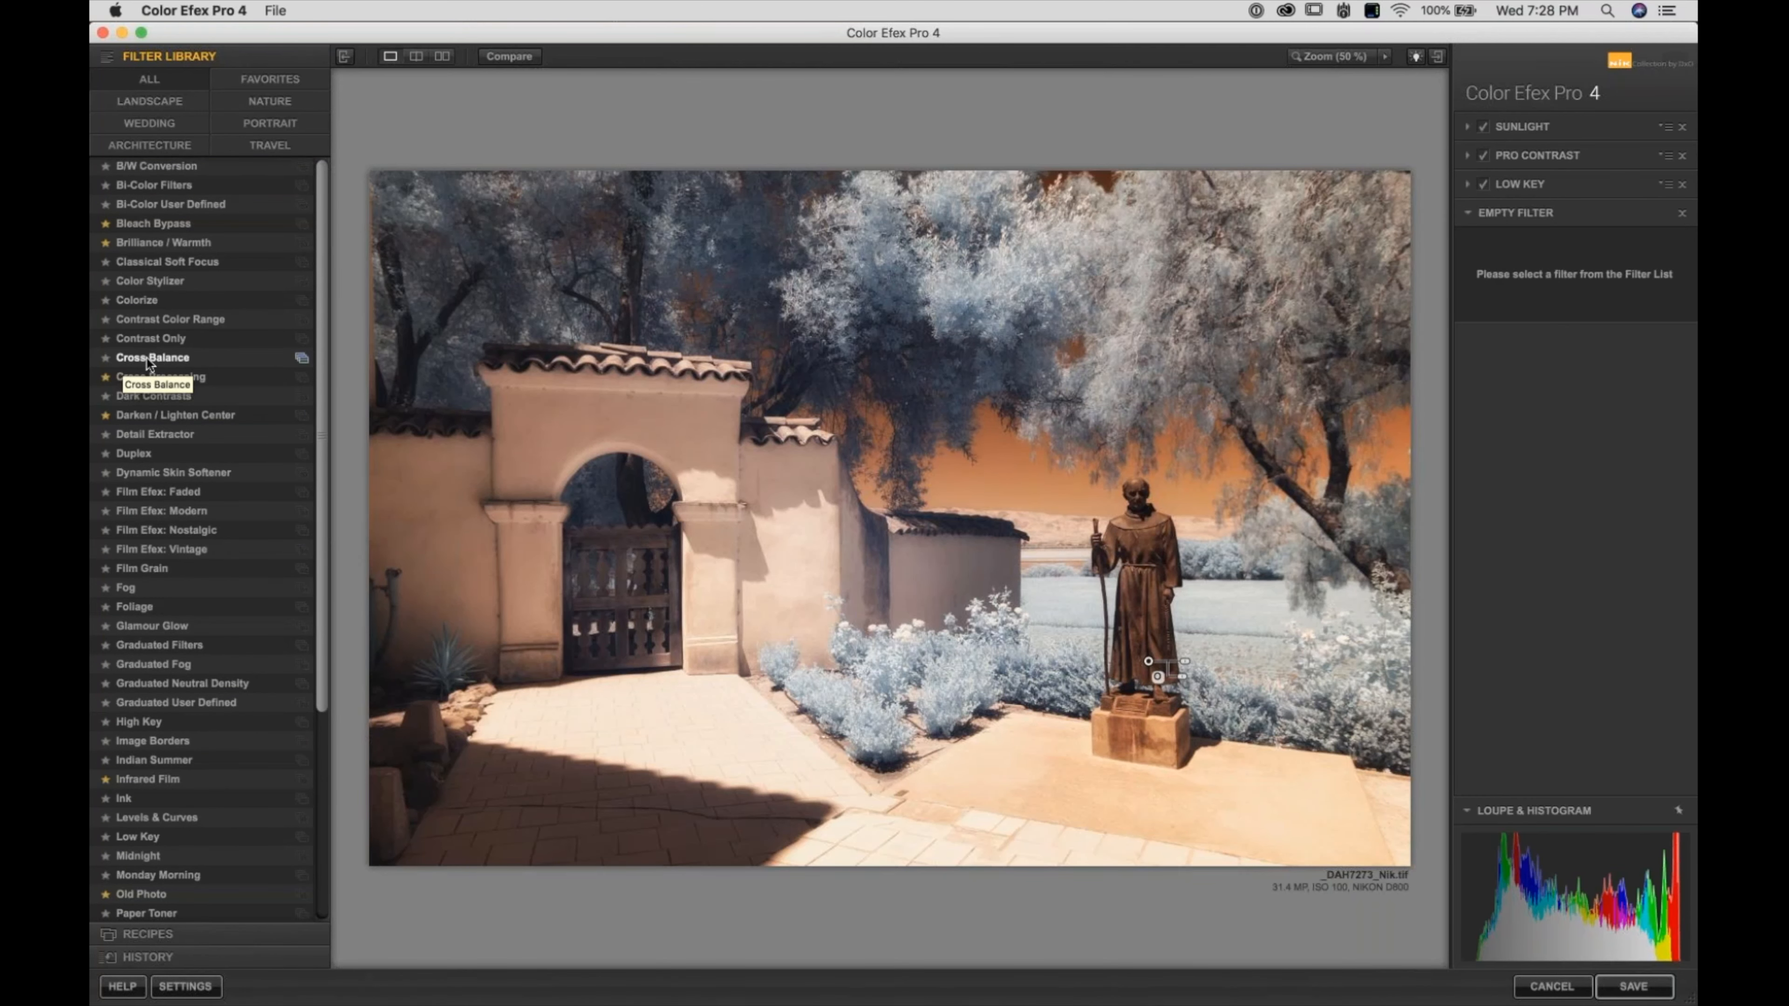
pyautogui.click(146, 358)
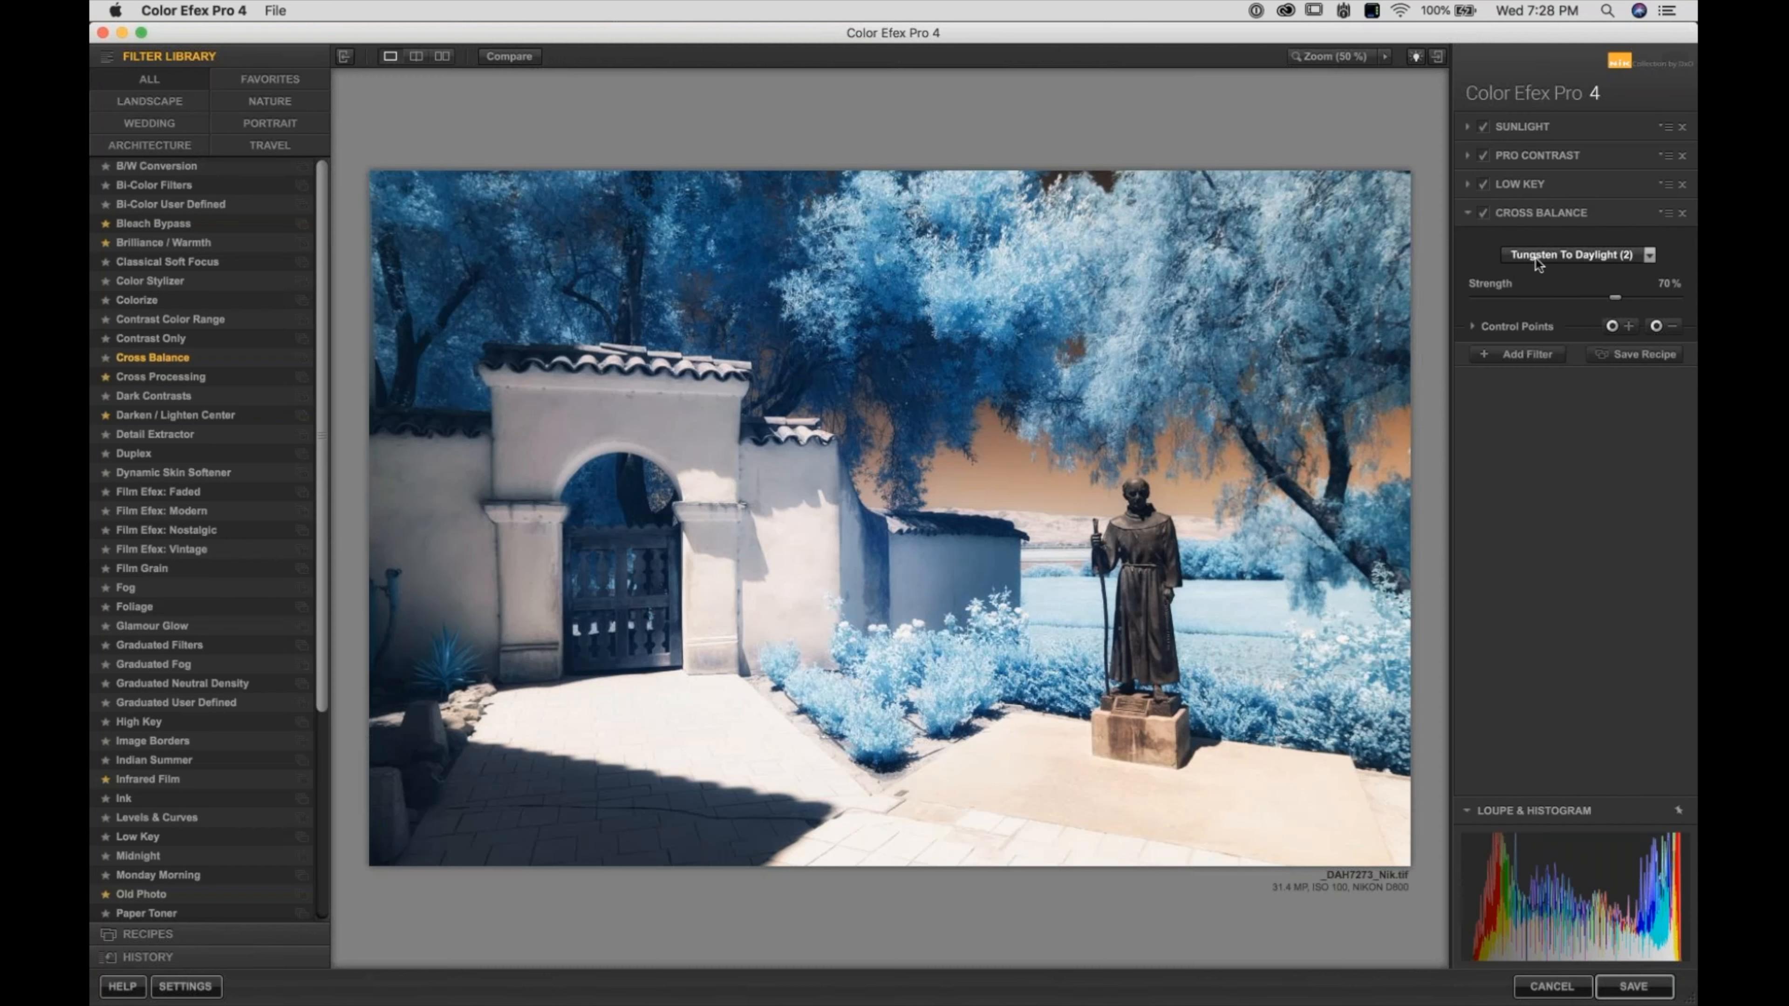
pyautogui.click(1589, 254)
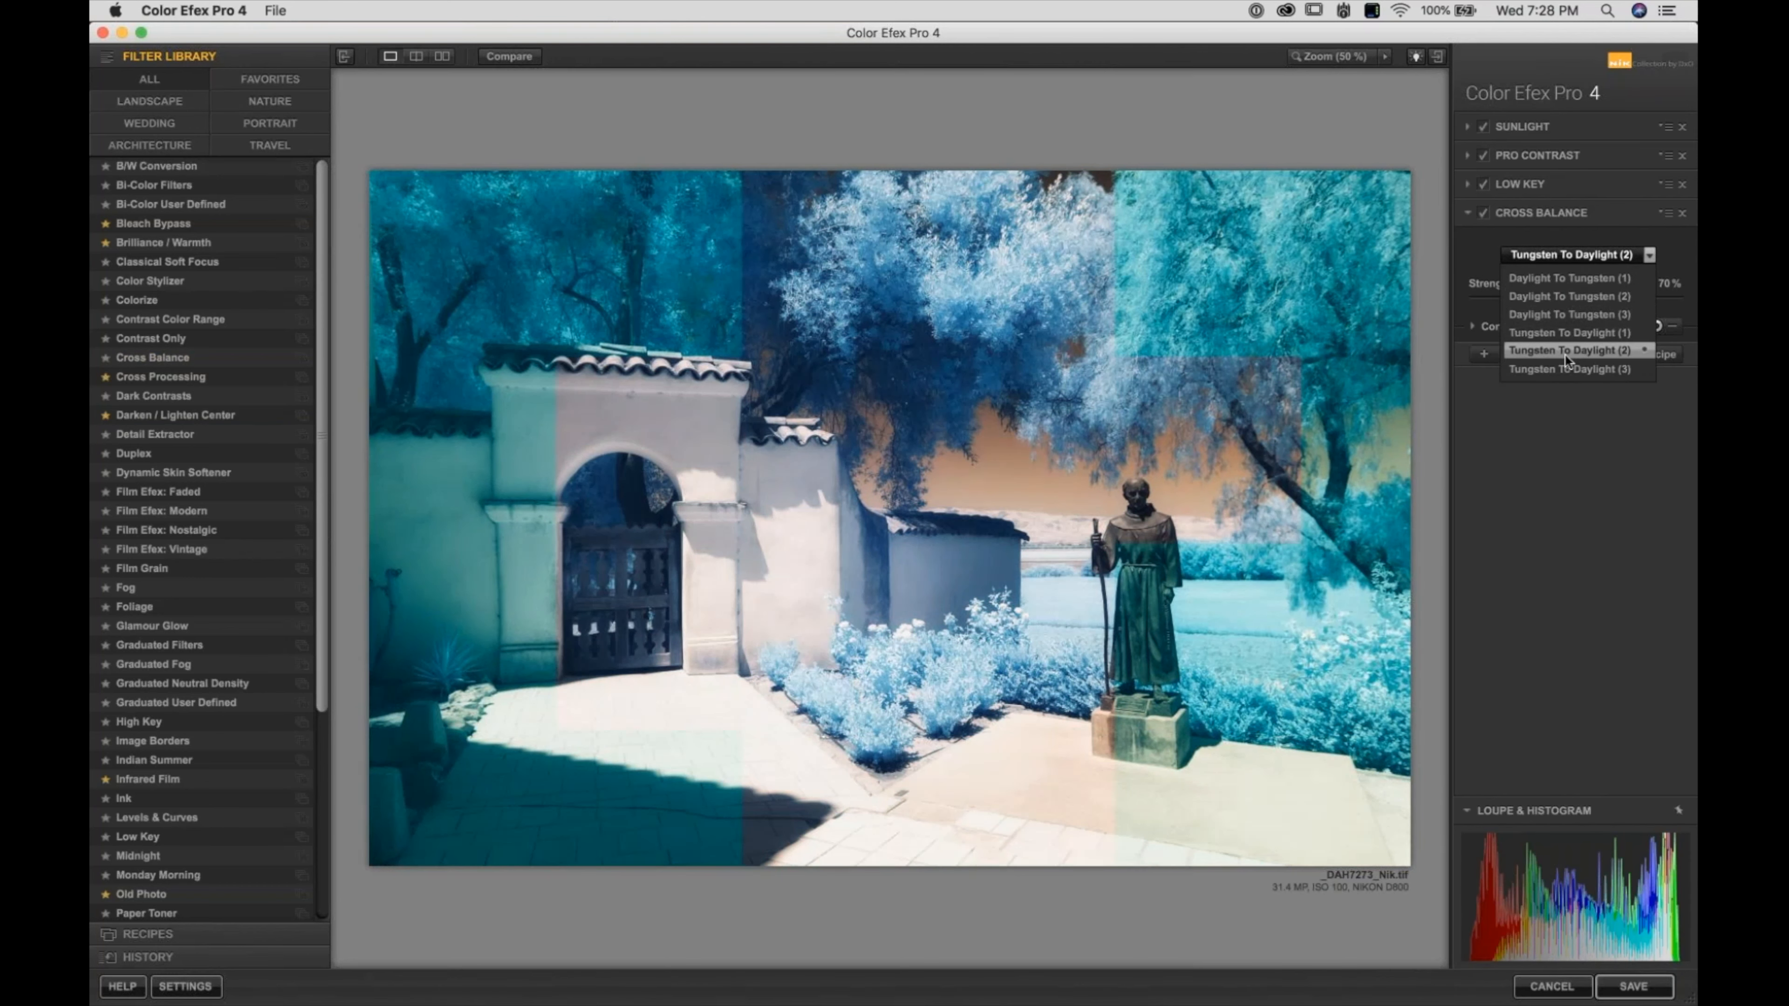
pyautogui.click(1528, 351)
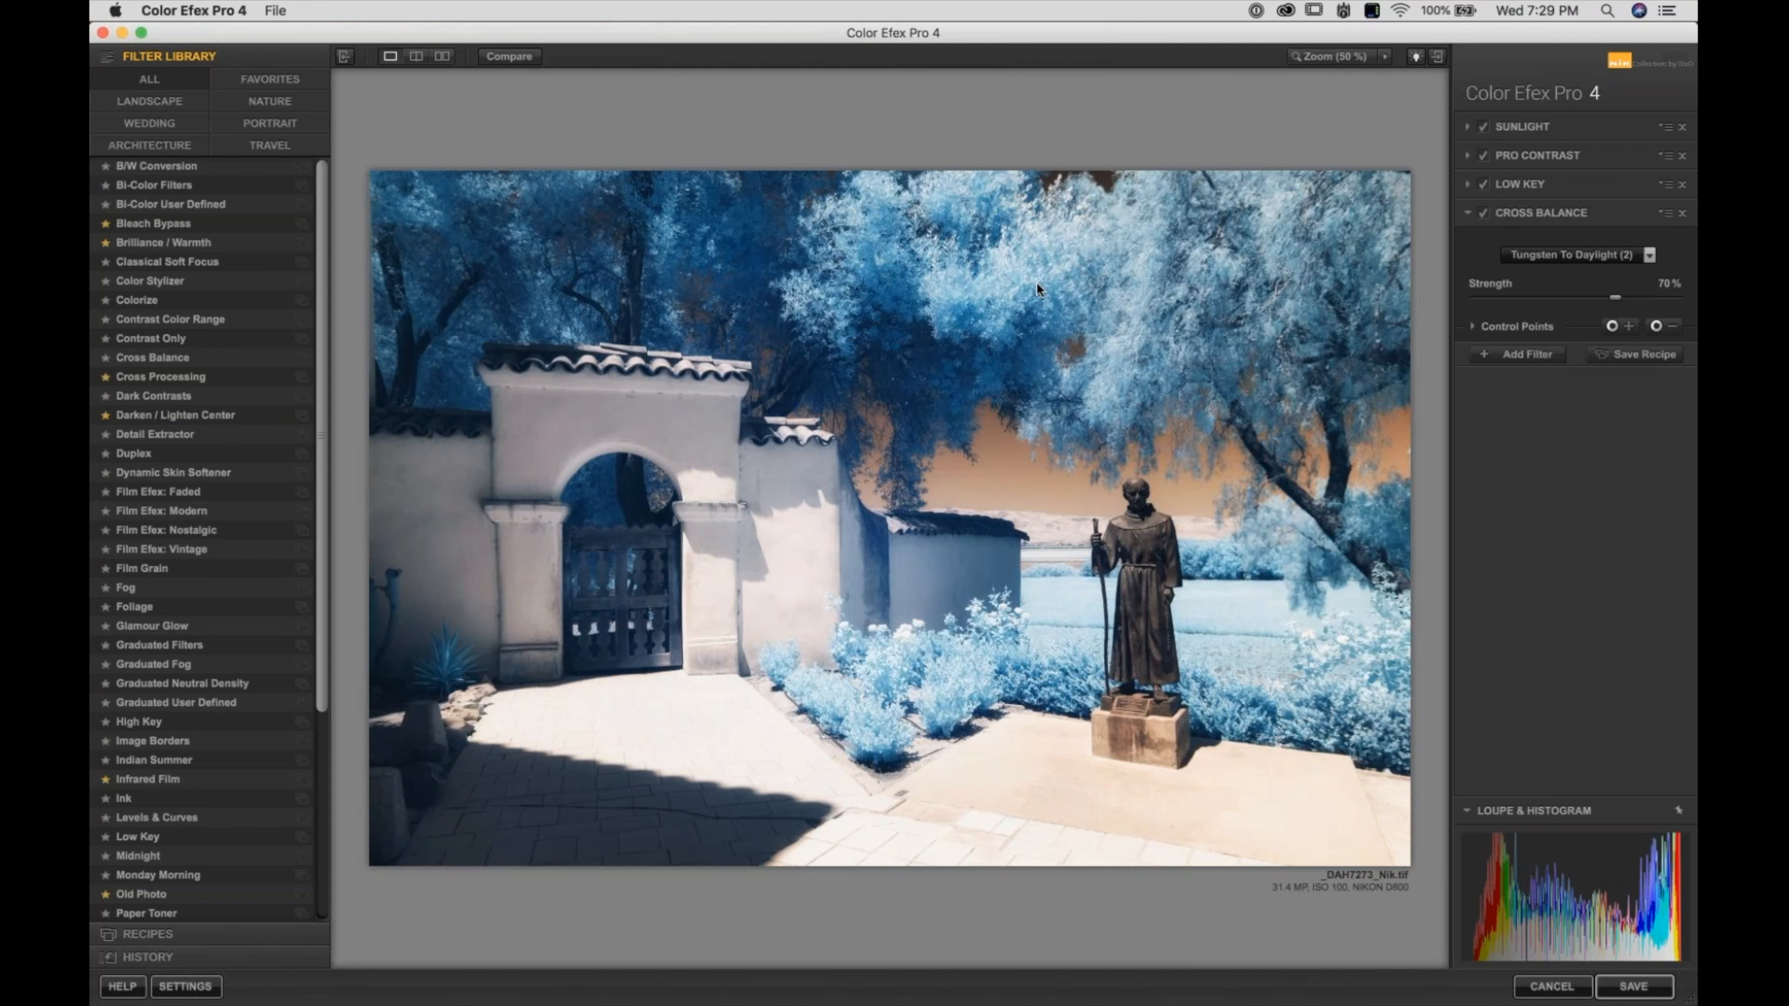
# Place a negative Cross Balance control point on the orange sky and enlarge its area to 100%
pyautogui.click(1665, 325)
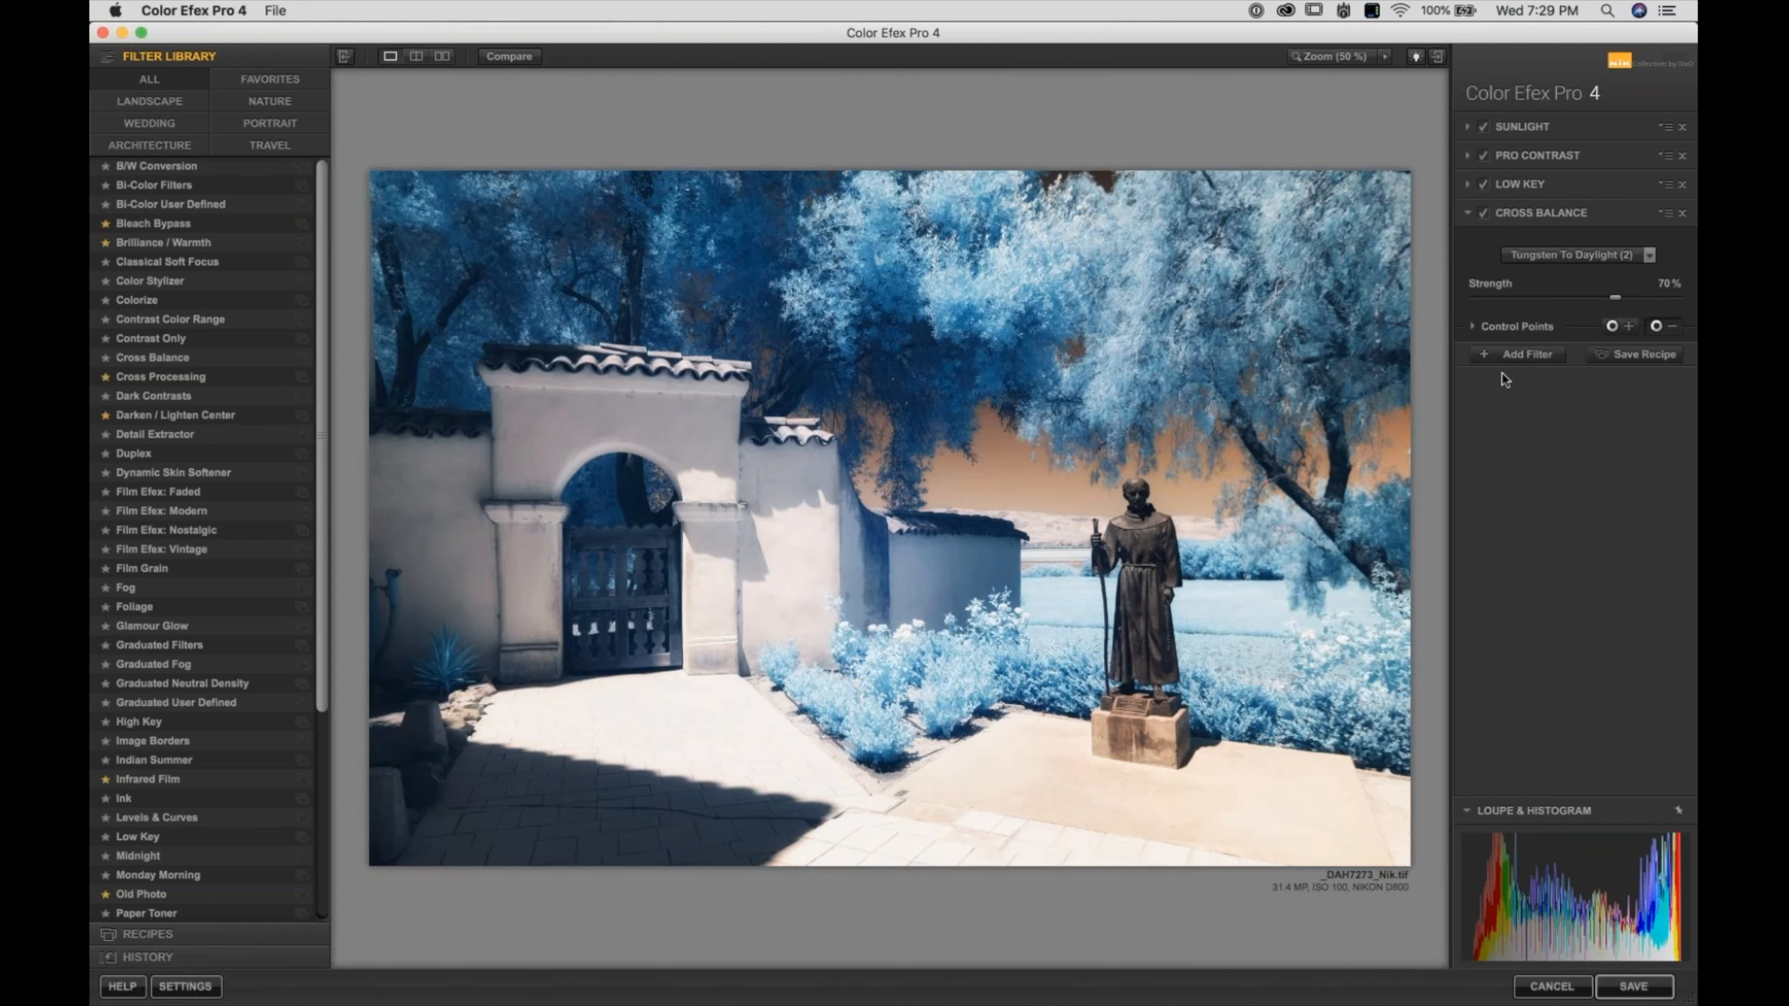
pyautogui.click(1000, 447)
pyautogui.moveTo(1048, 455); pyautogui.dragTo(1278, 441)
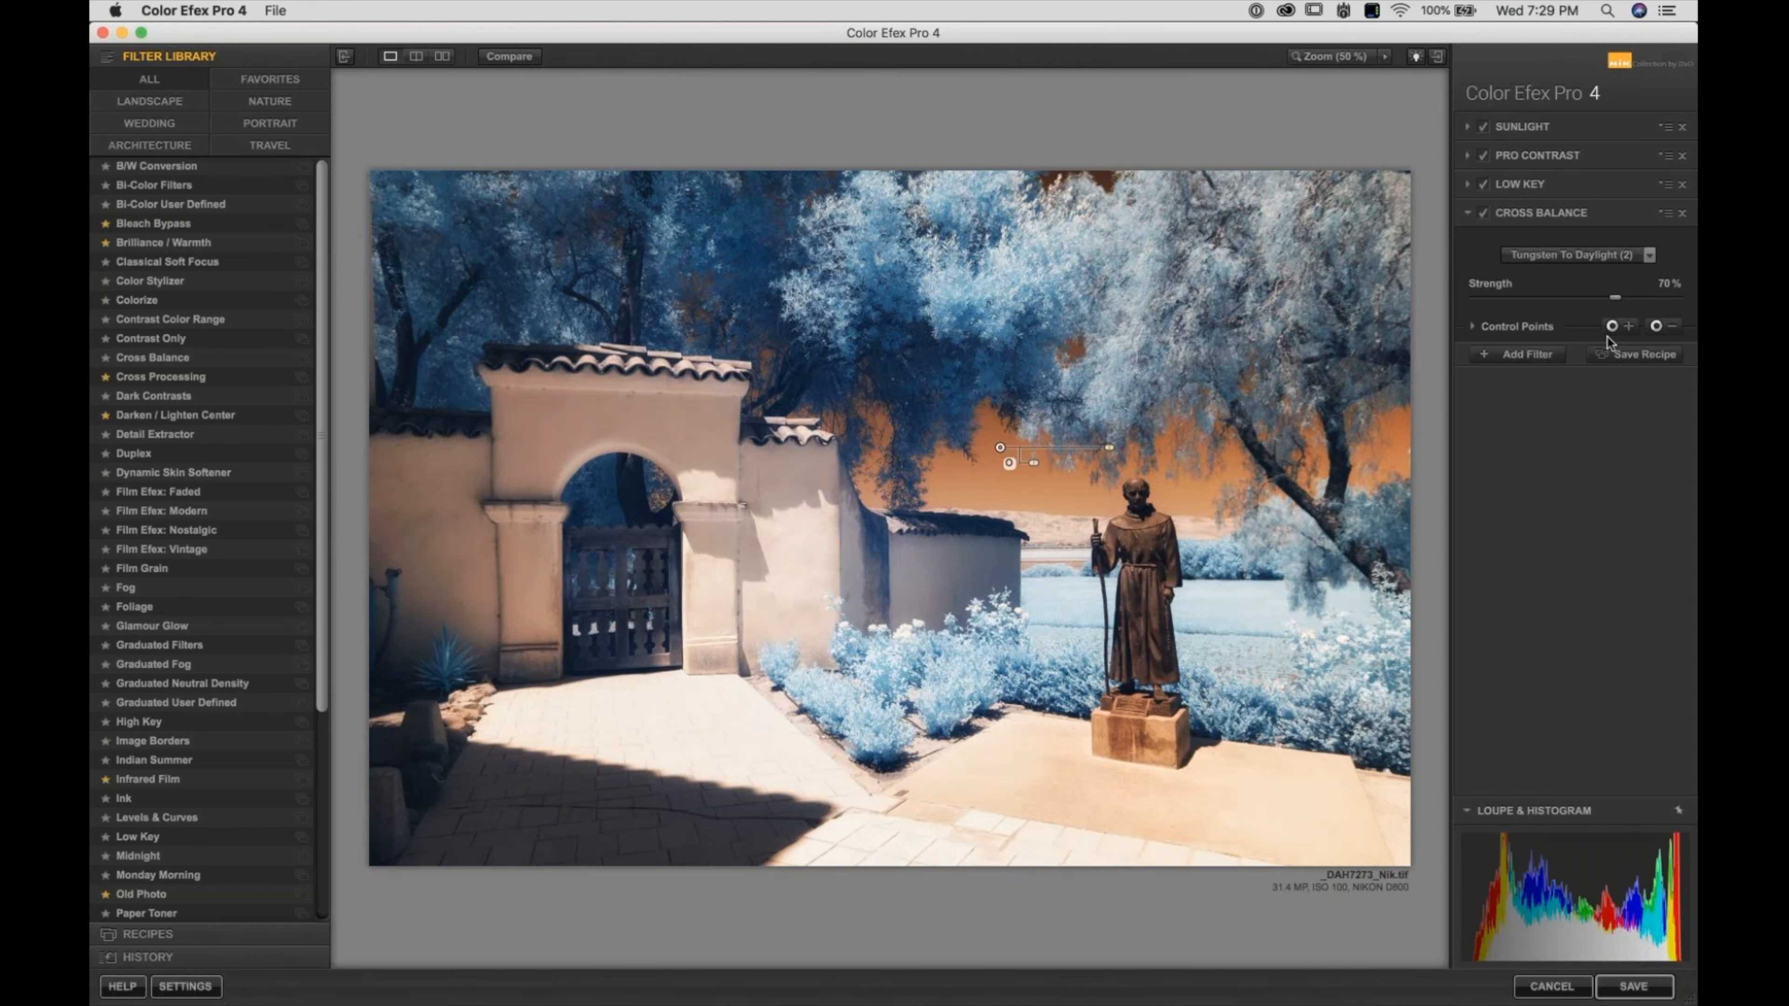
# Place negative Cross Balance control points on the path by the gate, sized about 66%, and the pavement before the statue, about 63%
pyautogui.click(1657, 326)
pyautogui.click(679, 740)
pyautogui.moveTo(729, 745); pyautogui.dragTo(762, 740)
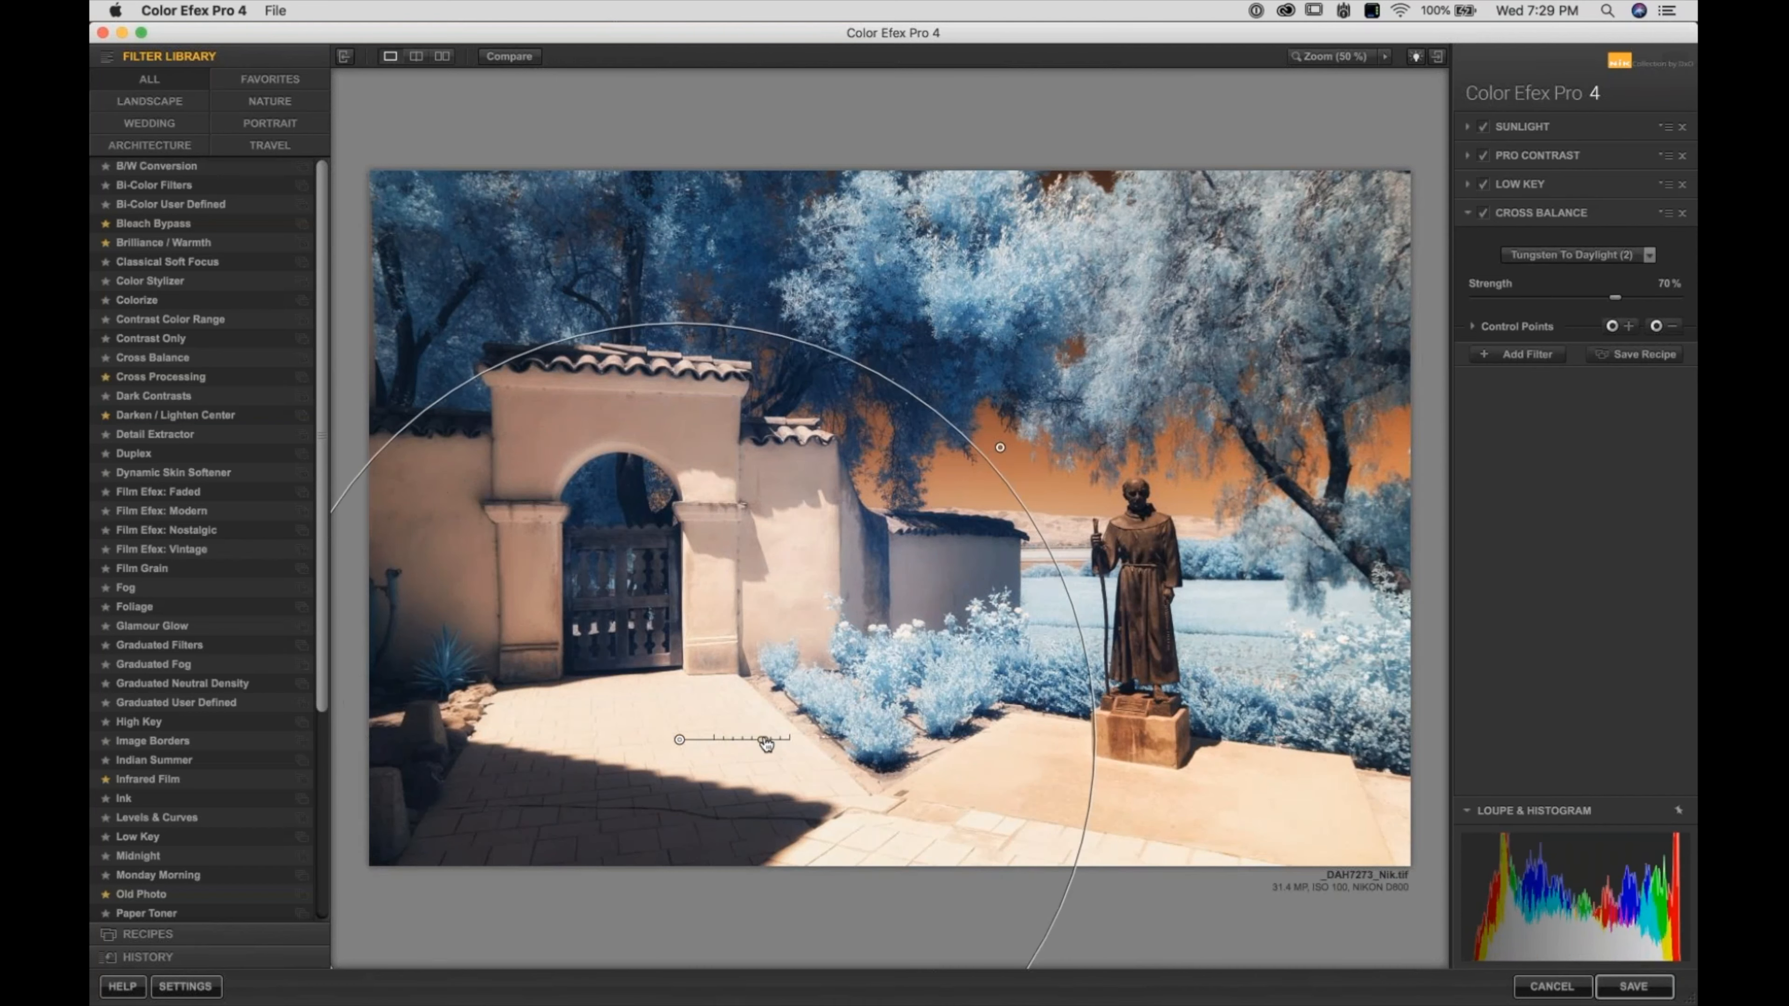
pyautogui.click(1656, 326)
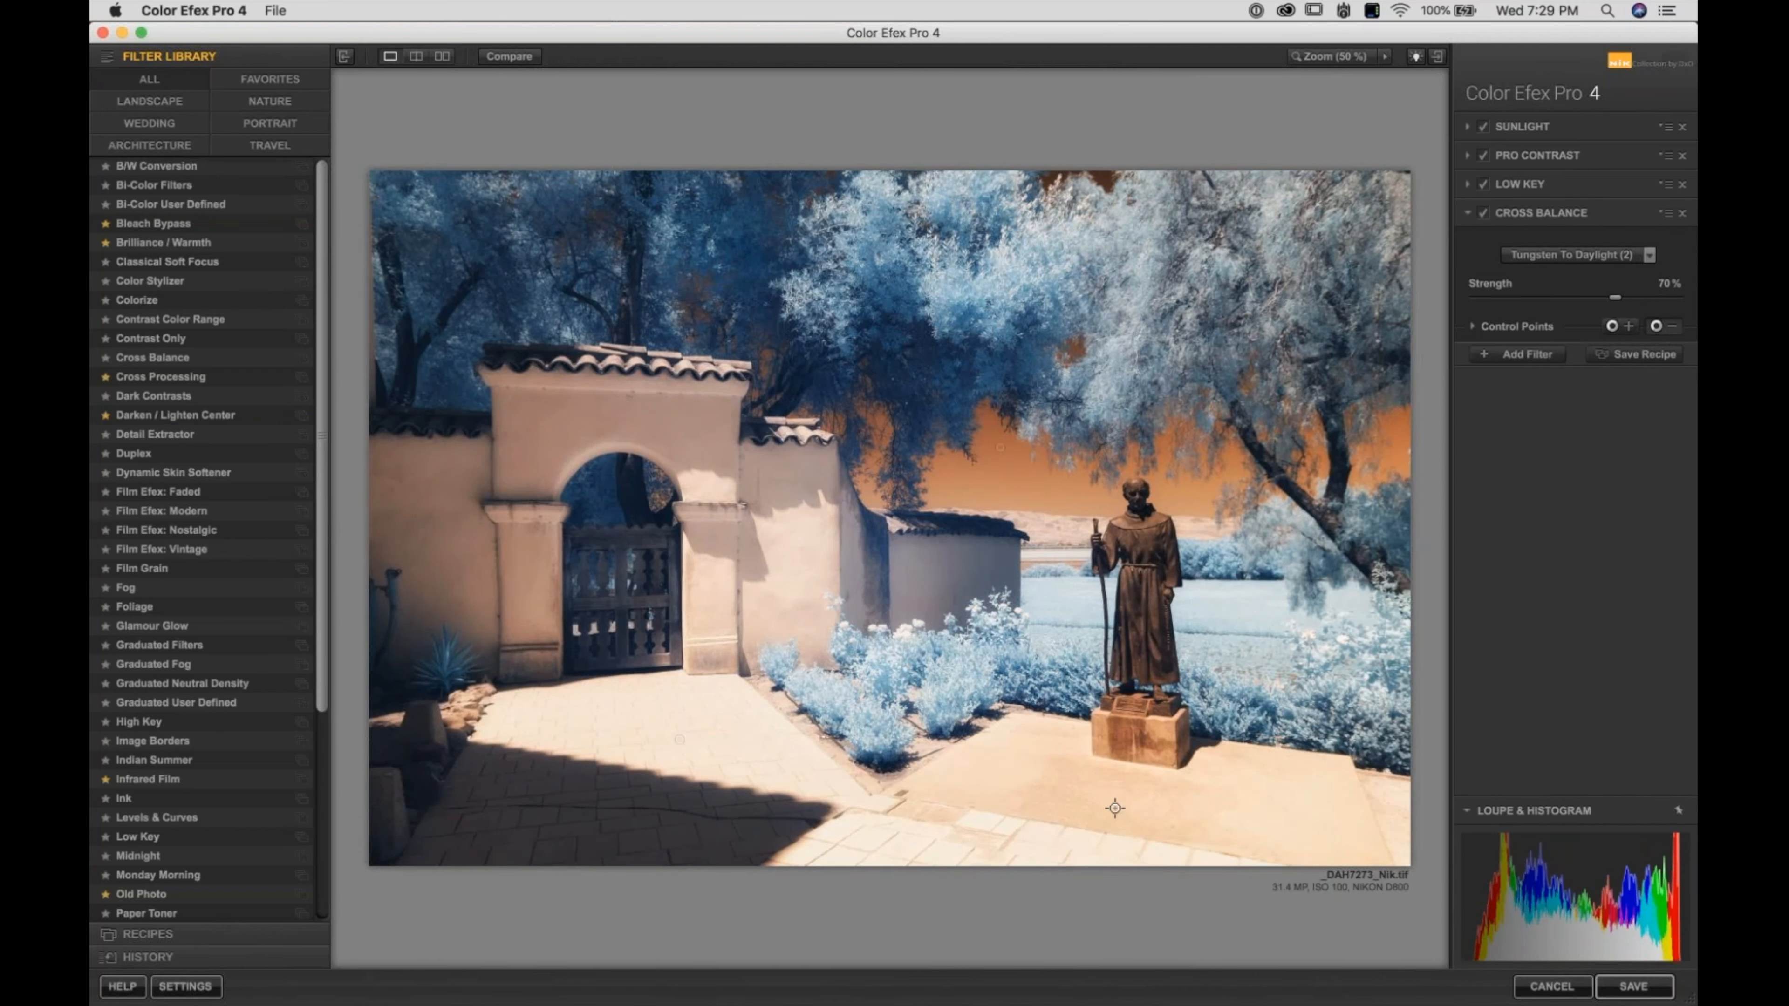
pyautogui.click(1041, 809)
pyautogui.moveTo(1090, 809); pyautogui.dragTo(1127, 815)
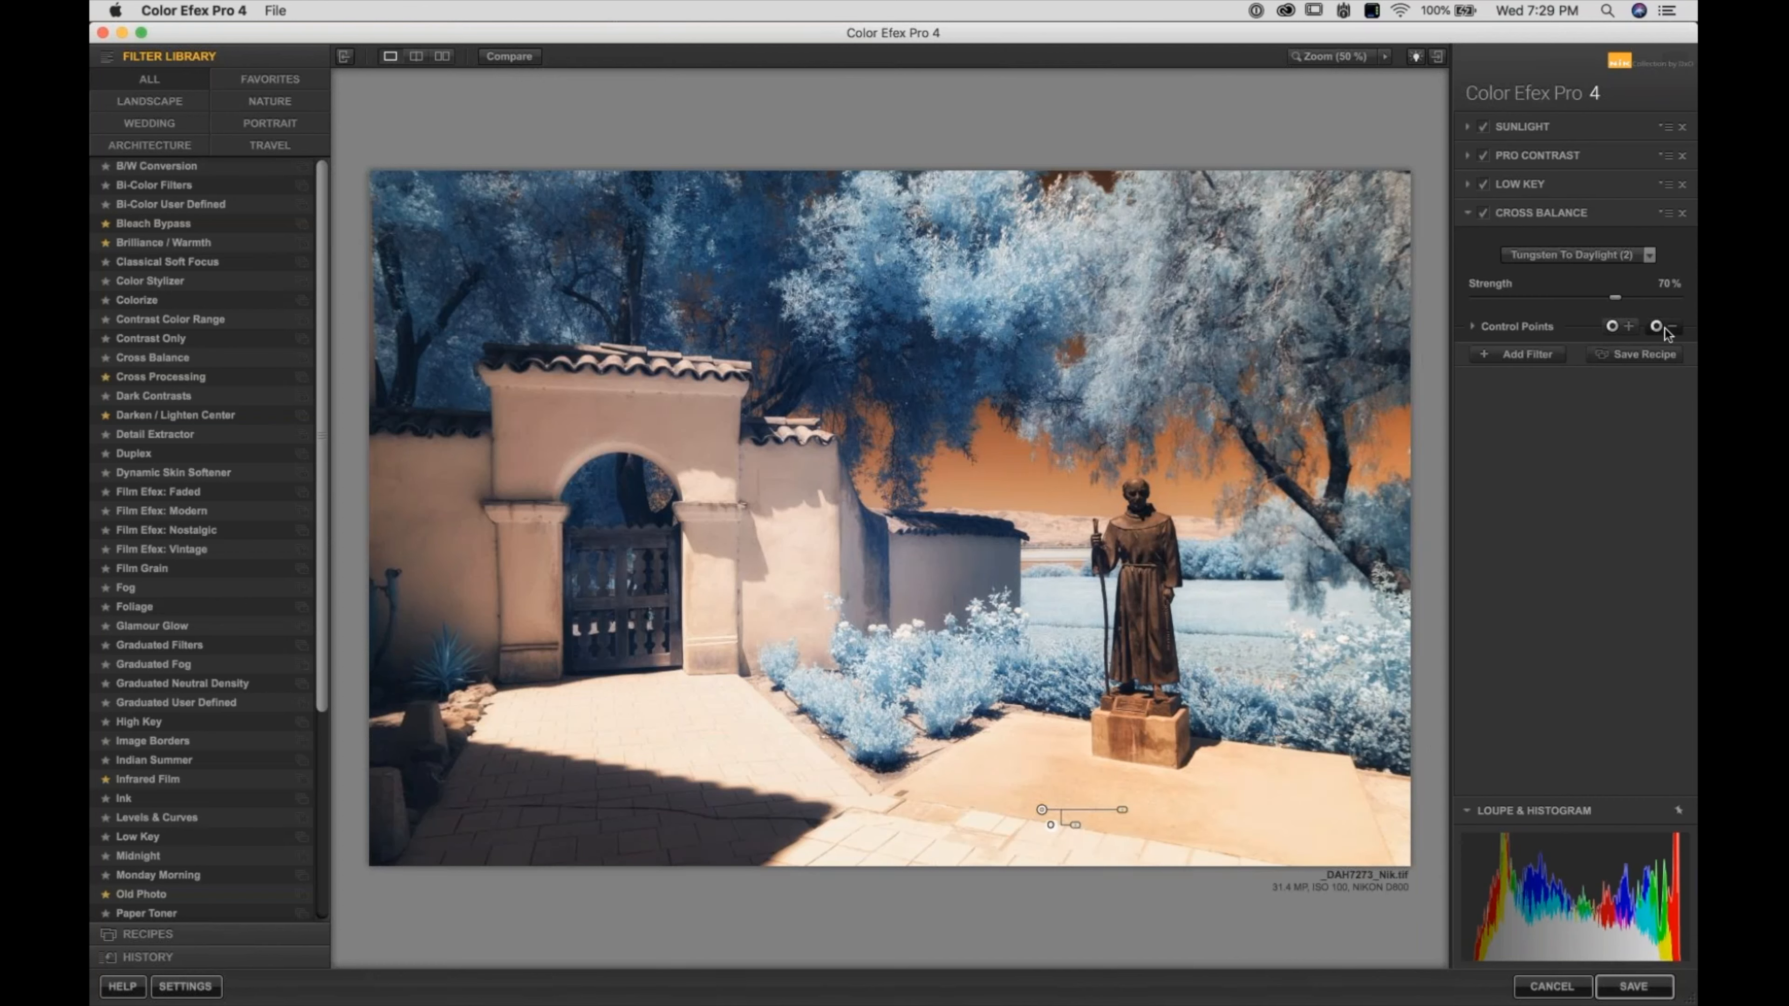
# Place a positive Cross Balance control point on the bright tree foliage above the sky and size it to about 48%
pyautogui.click(1626, 328)
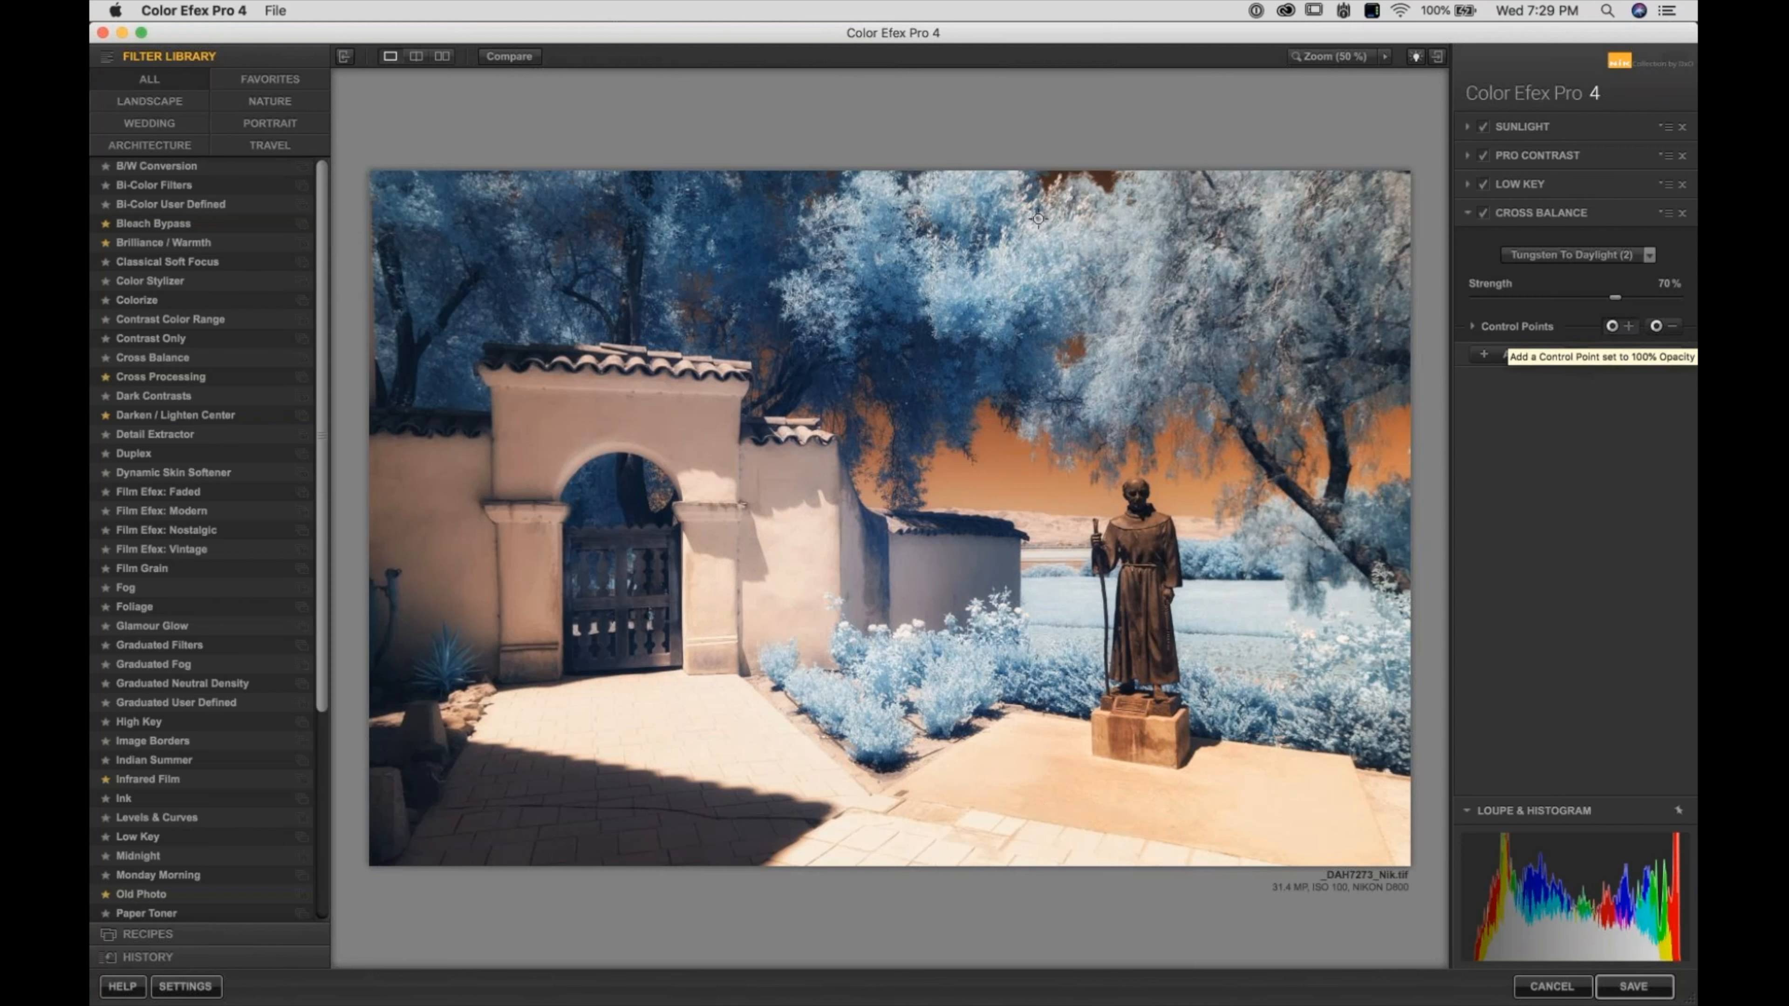
pyautogui.click(1048, 250)
pyautogui.moveTo(1092, 251); pyautogui.dragTo(1118, 250)
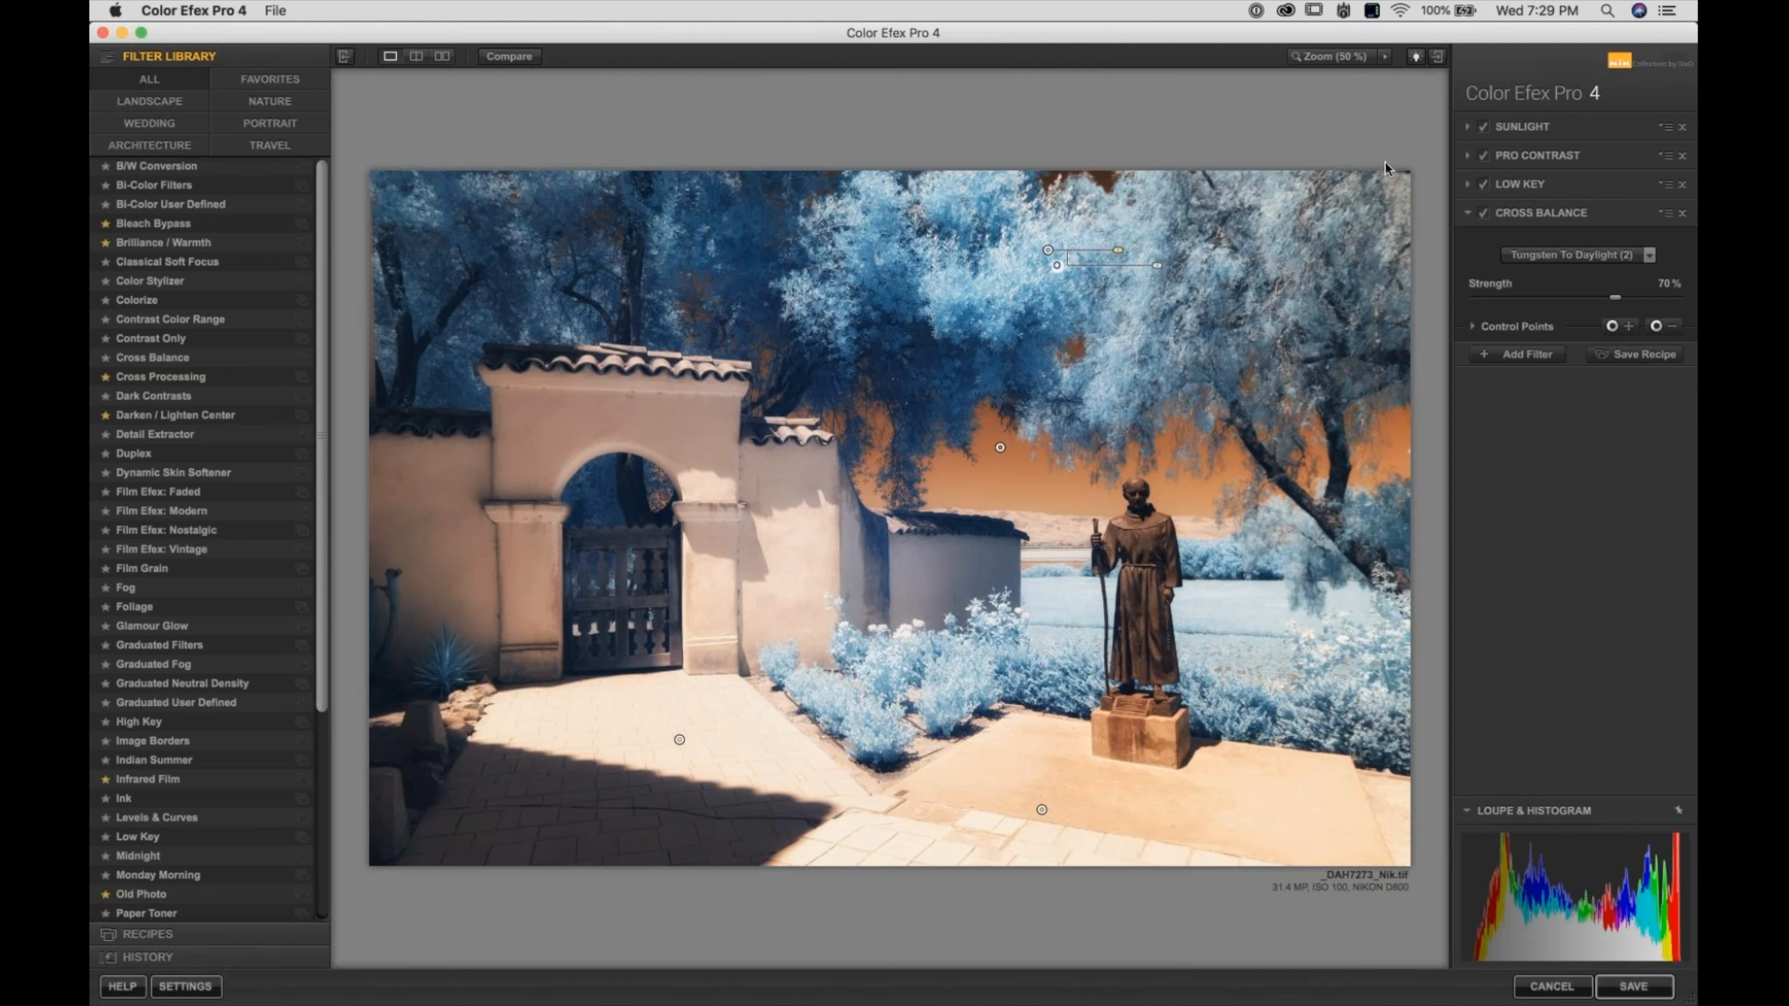
# Compare the photo with the Cross Balance filter off and on
pyautogui.click(1482, 215)
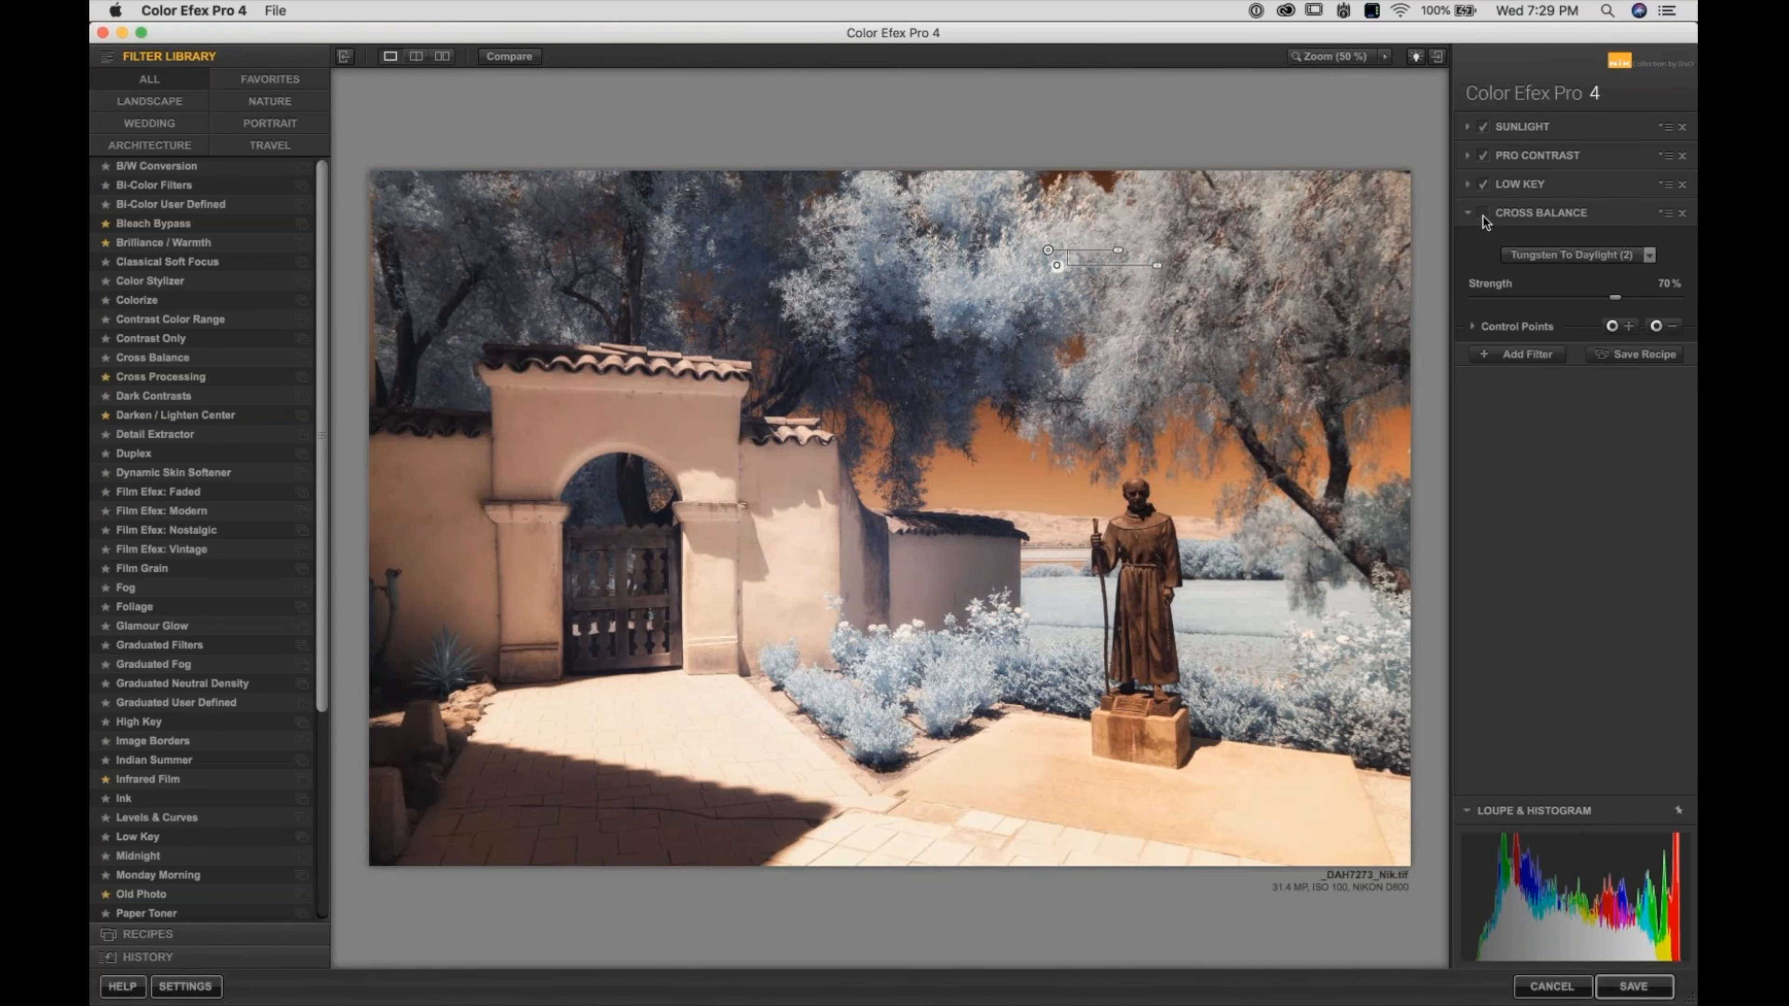
pyautogui.click(1482, 216)
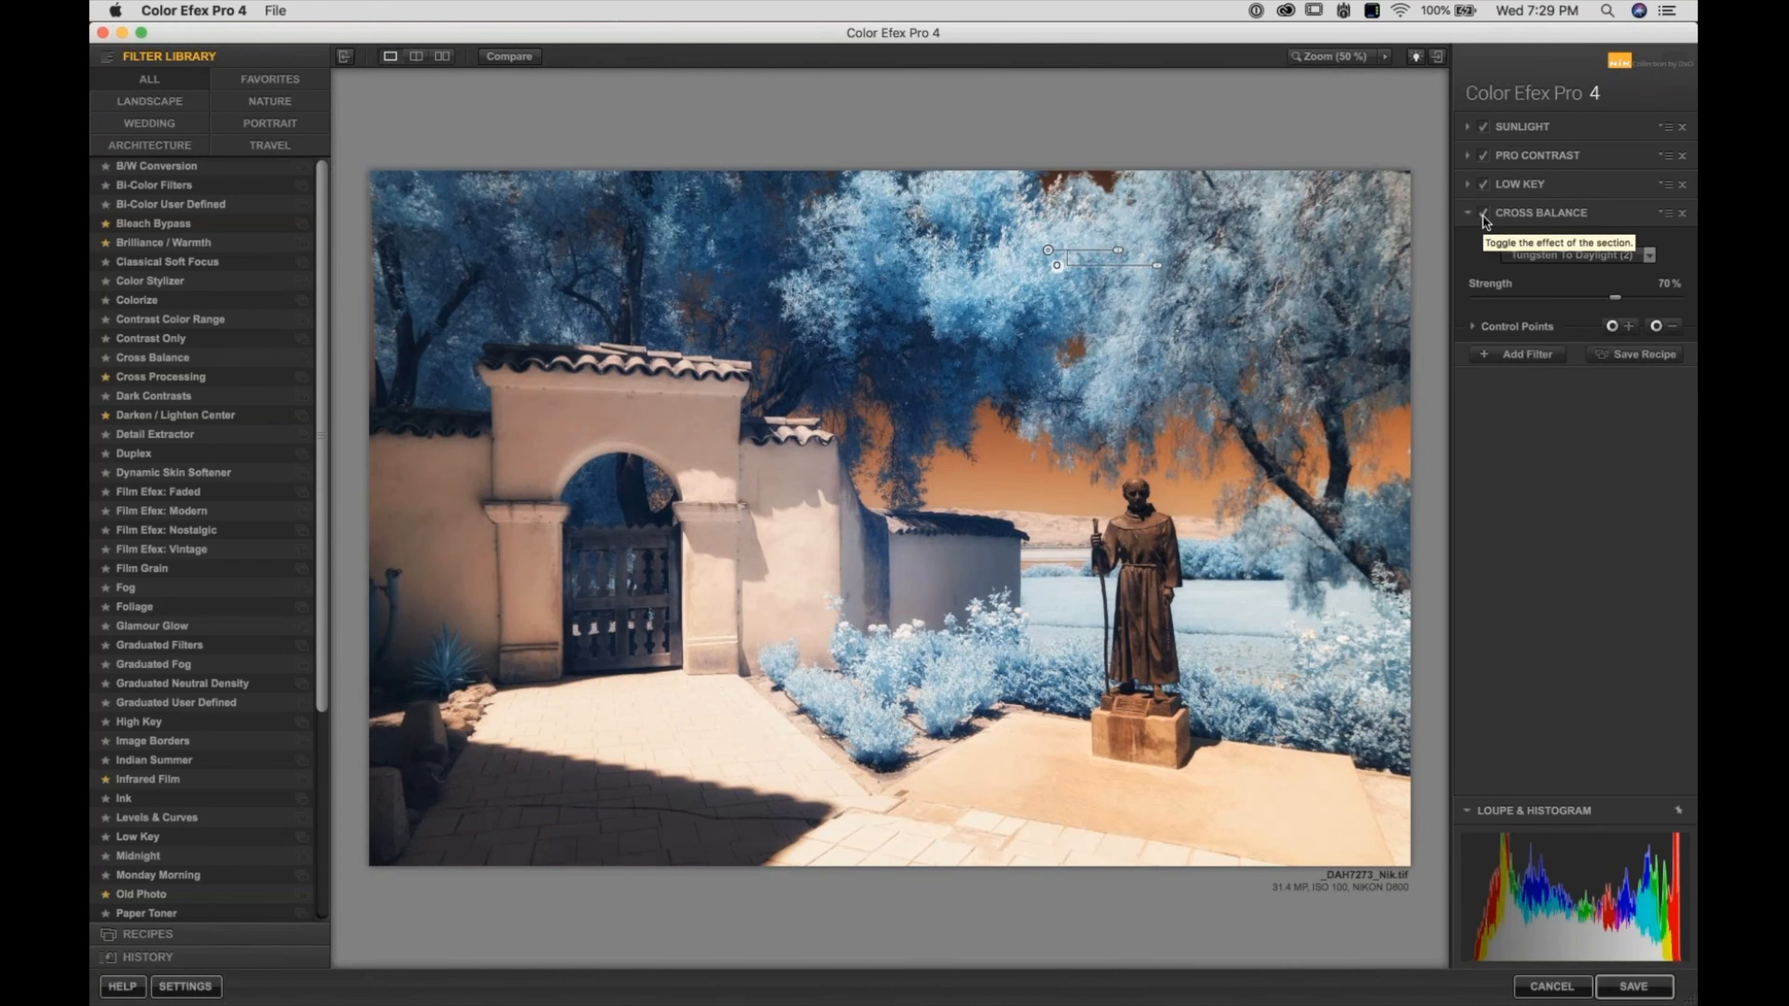
pyautogui.click(1483, 215)
pyautogui.click(1483, 214)
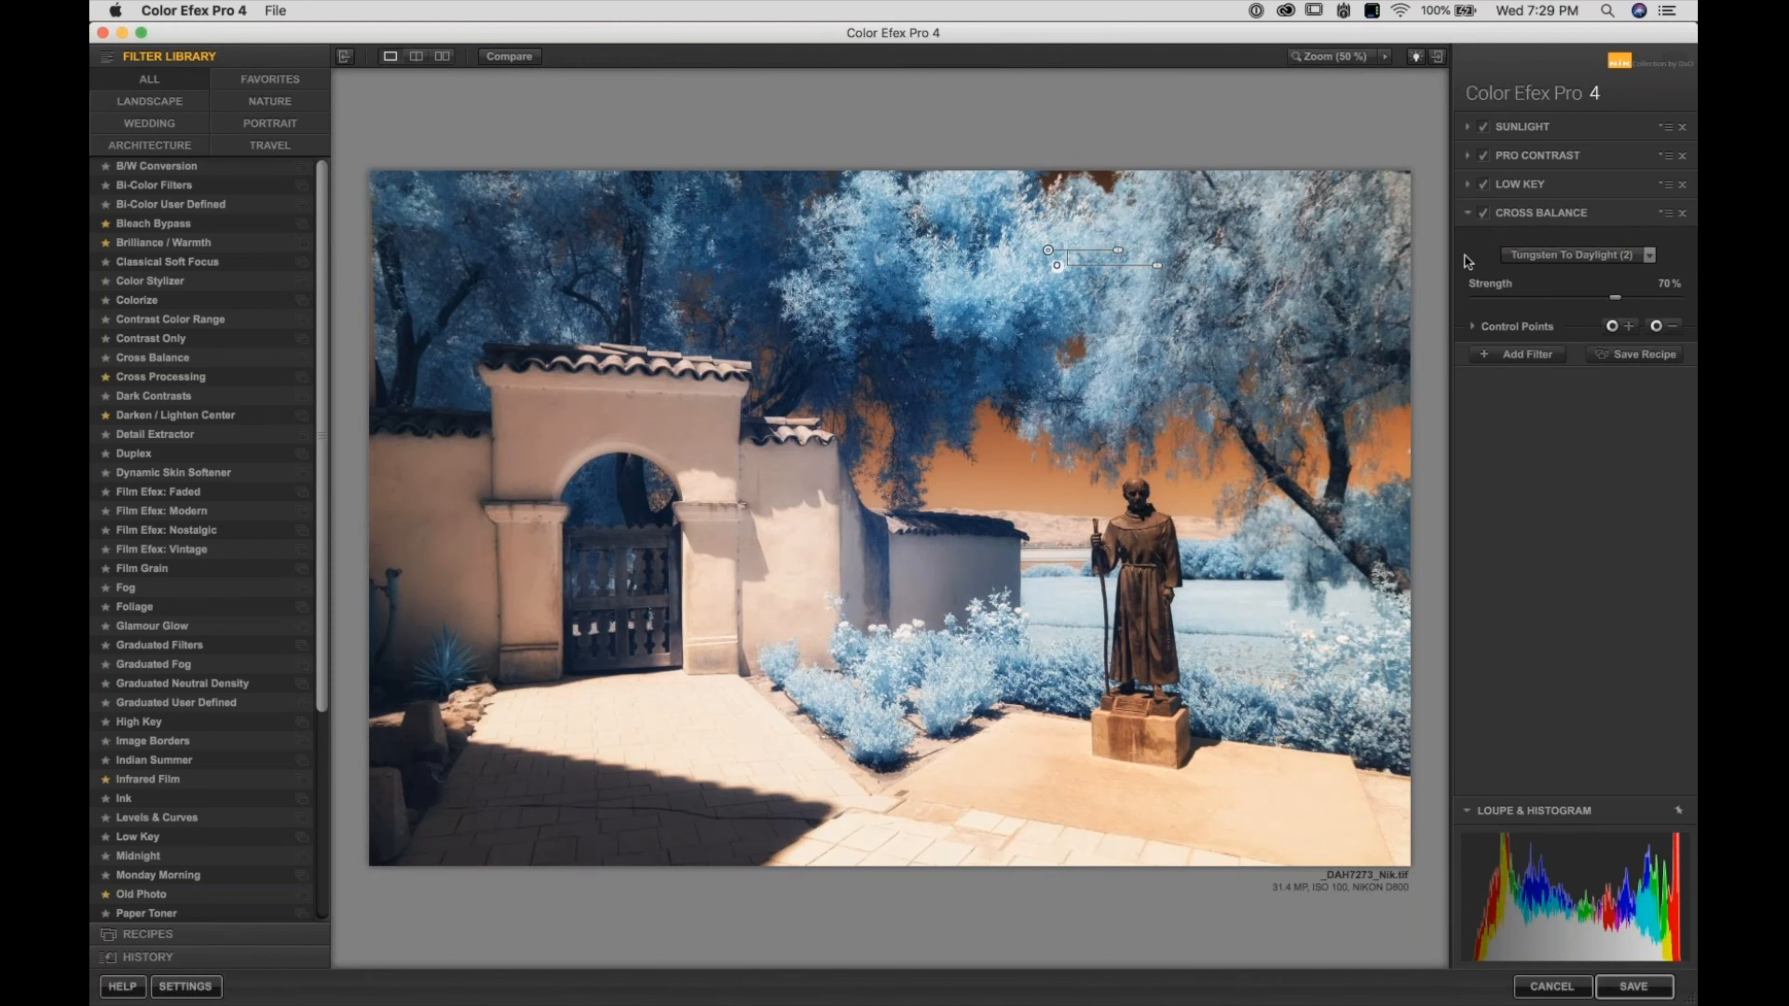
# List the Cross Balance control points and show the selection masks for all of them
pyautogui.click(1473, 328)
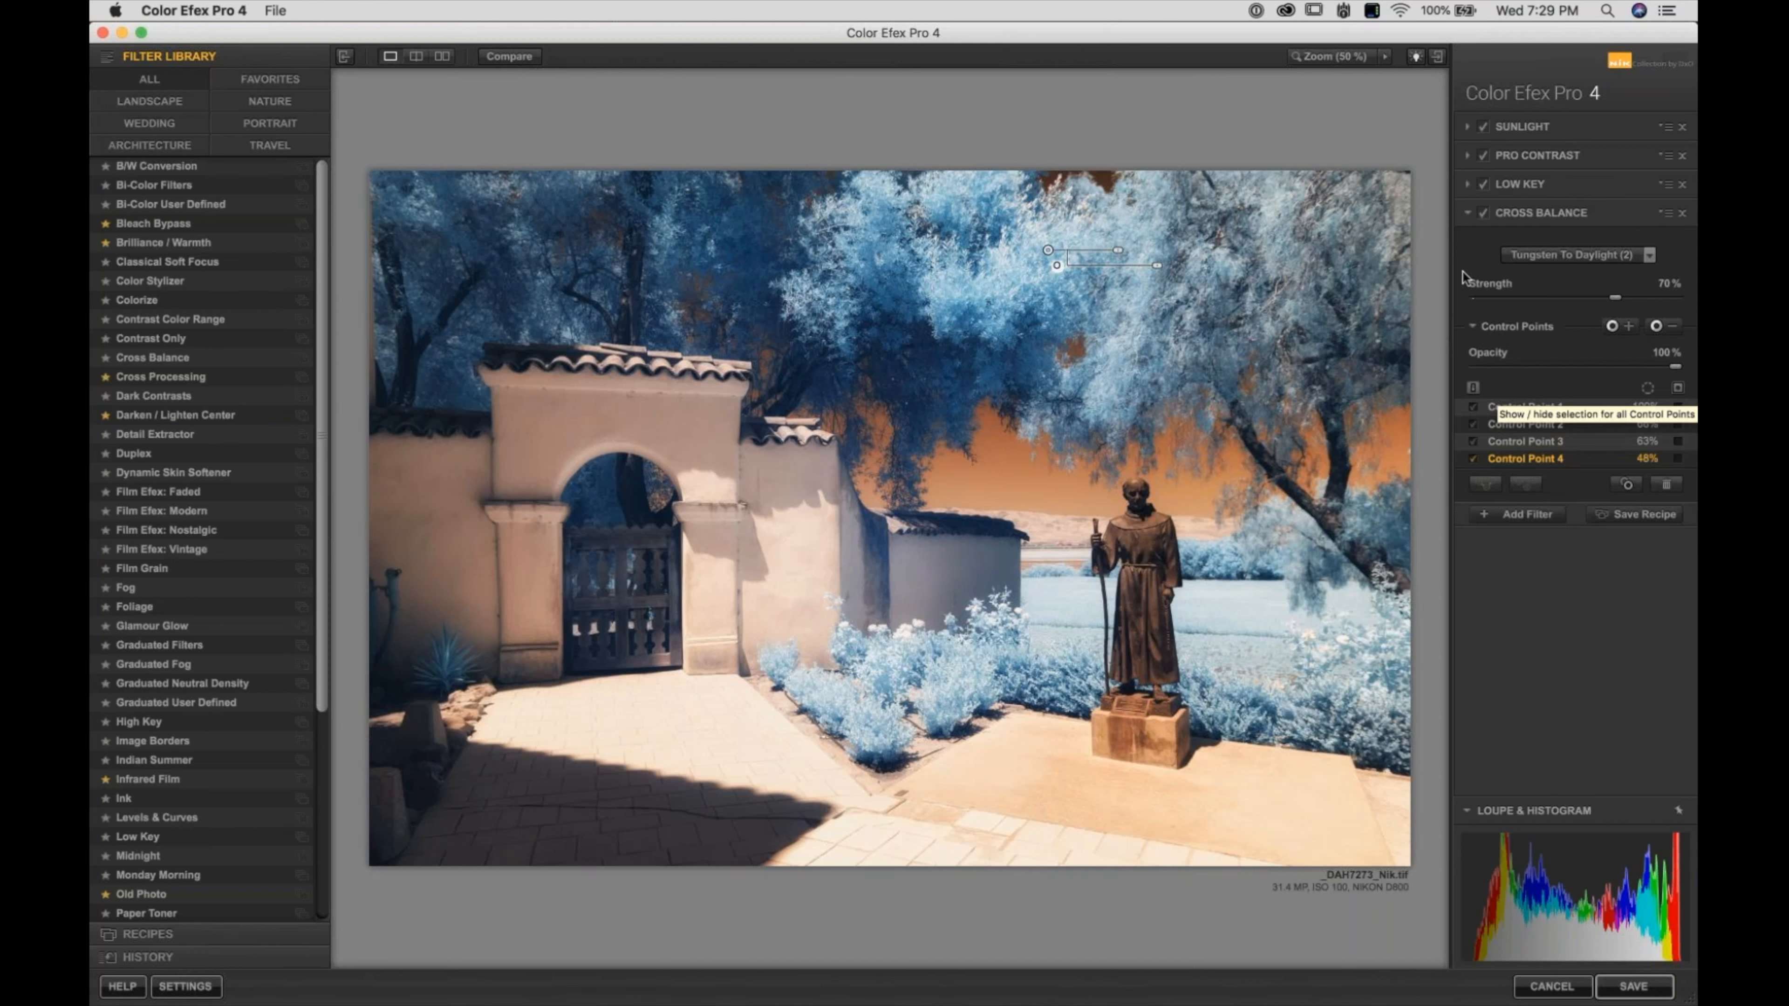
pyautogui.click(1510, 328)
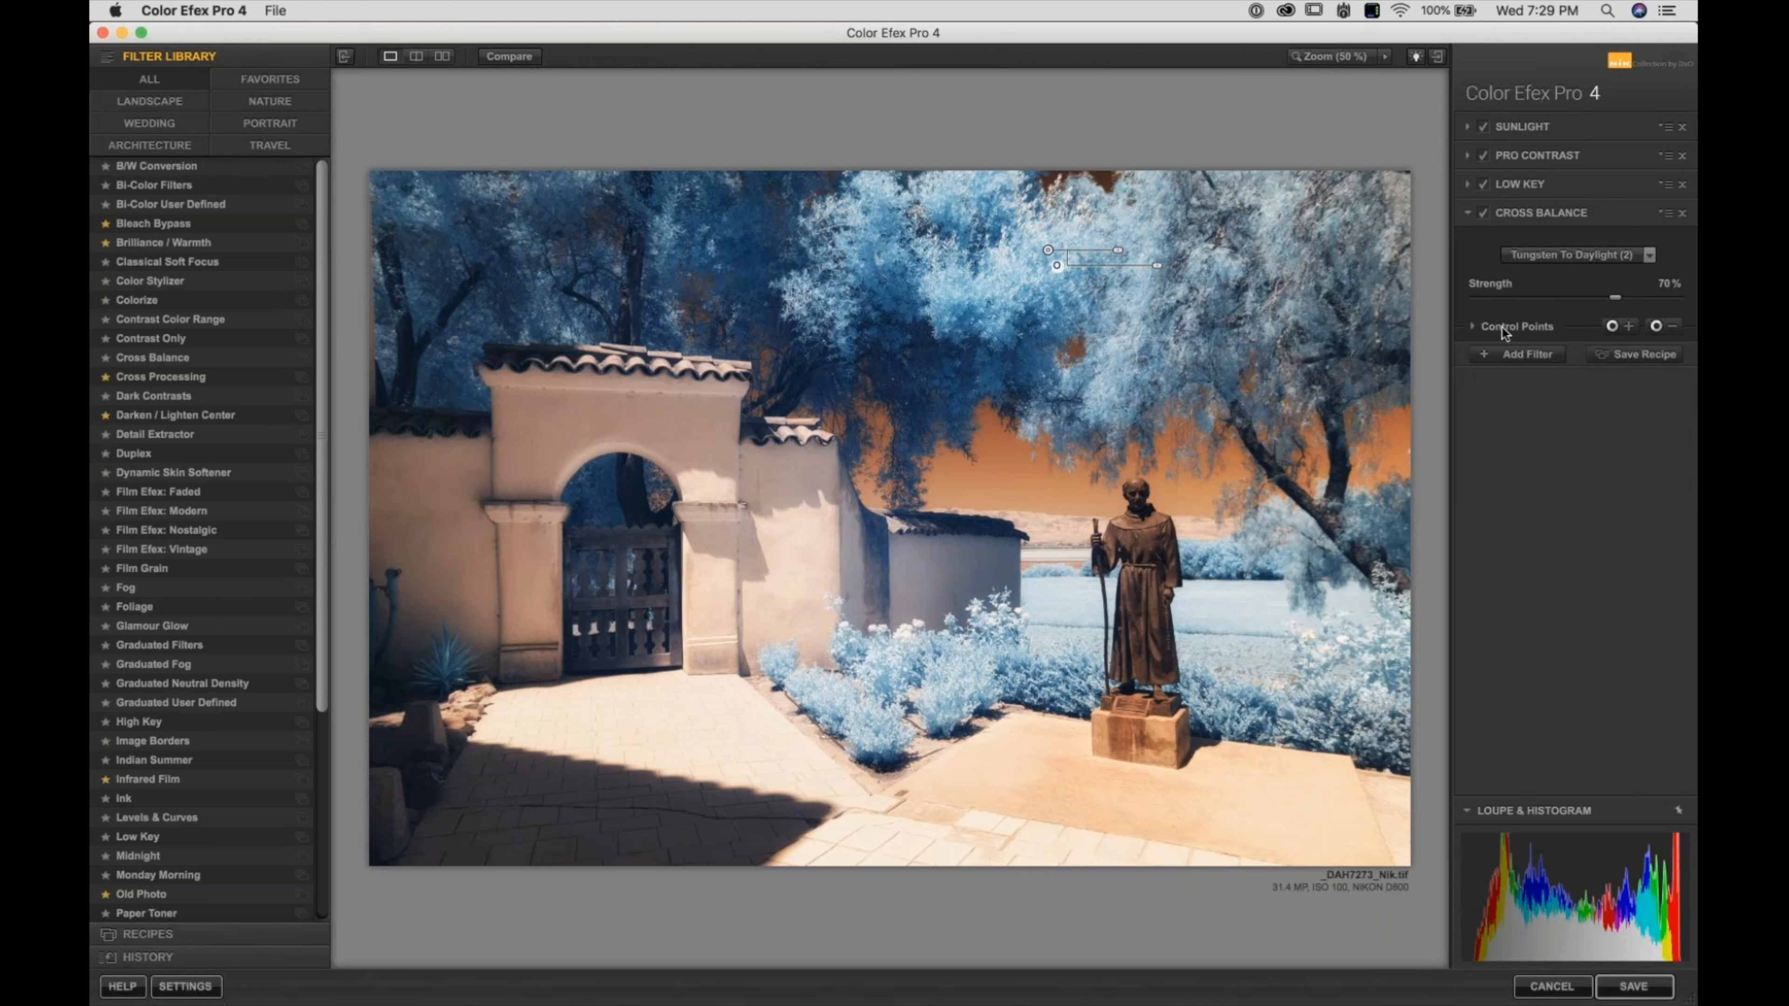
pyautogui.click(1503, 329)
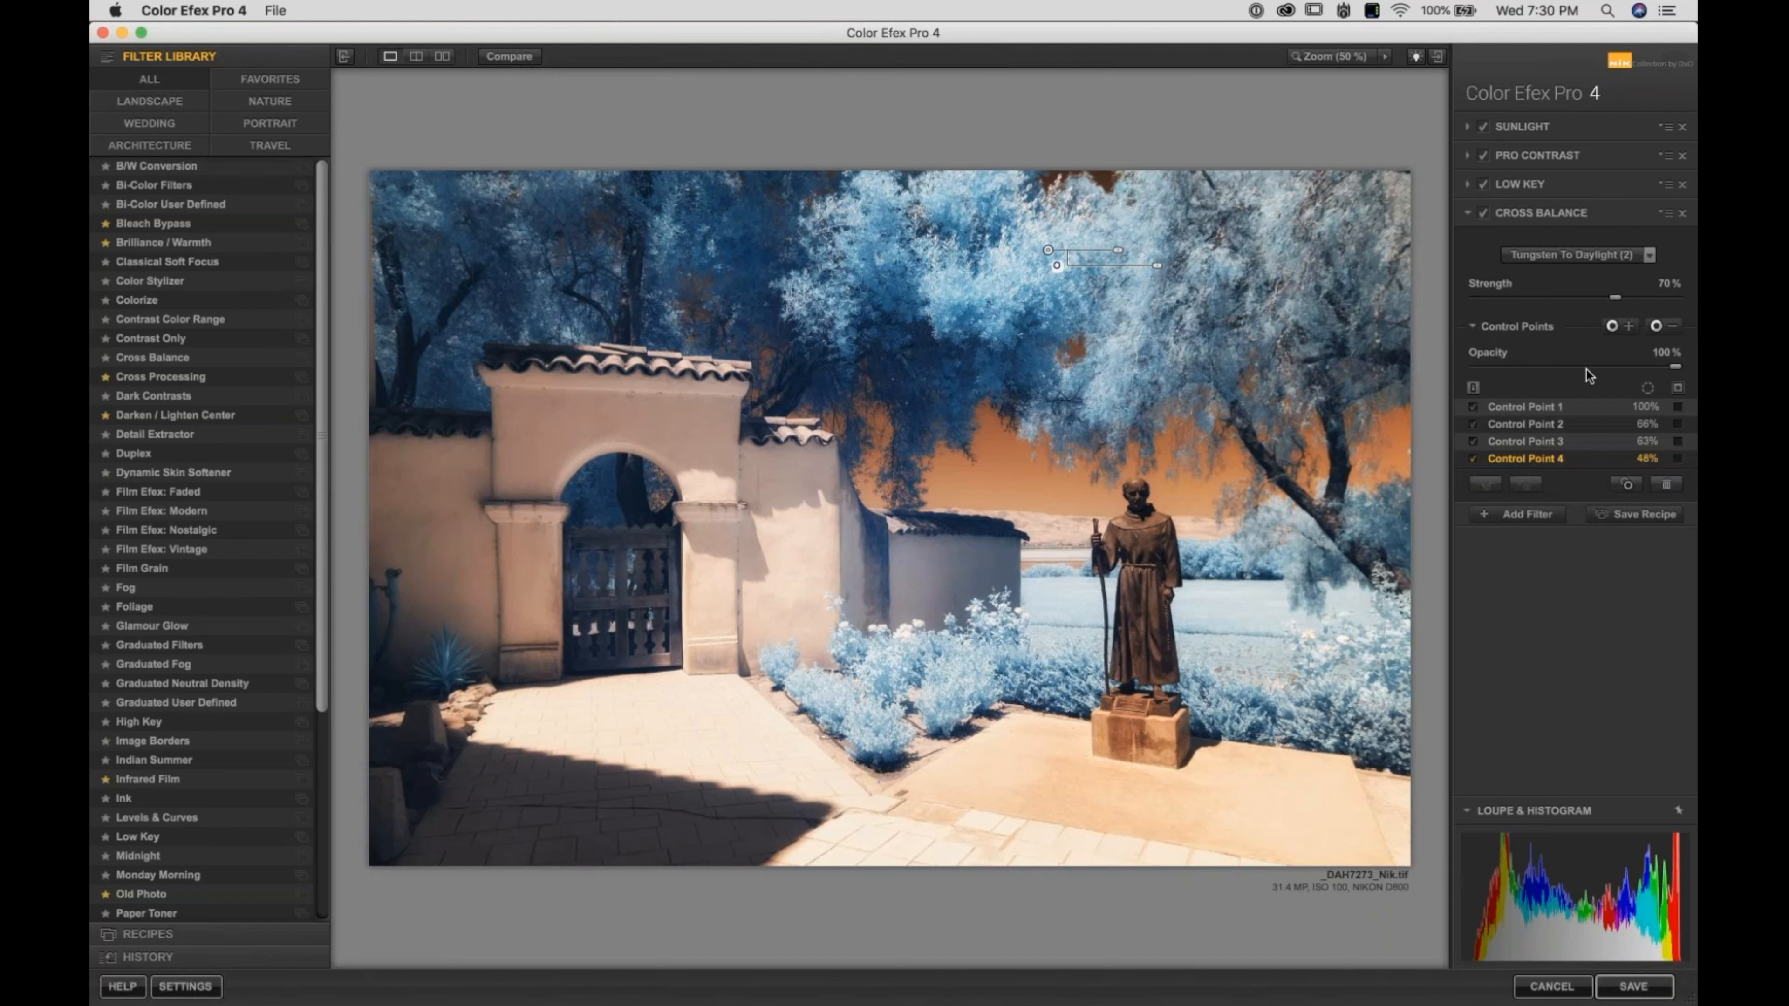
pyautogui.click(1679, 389)
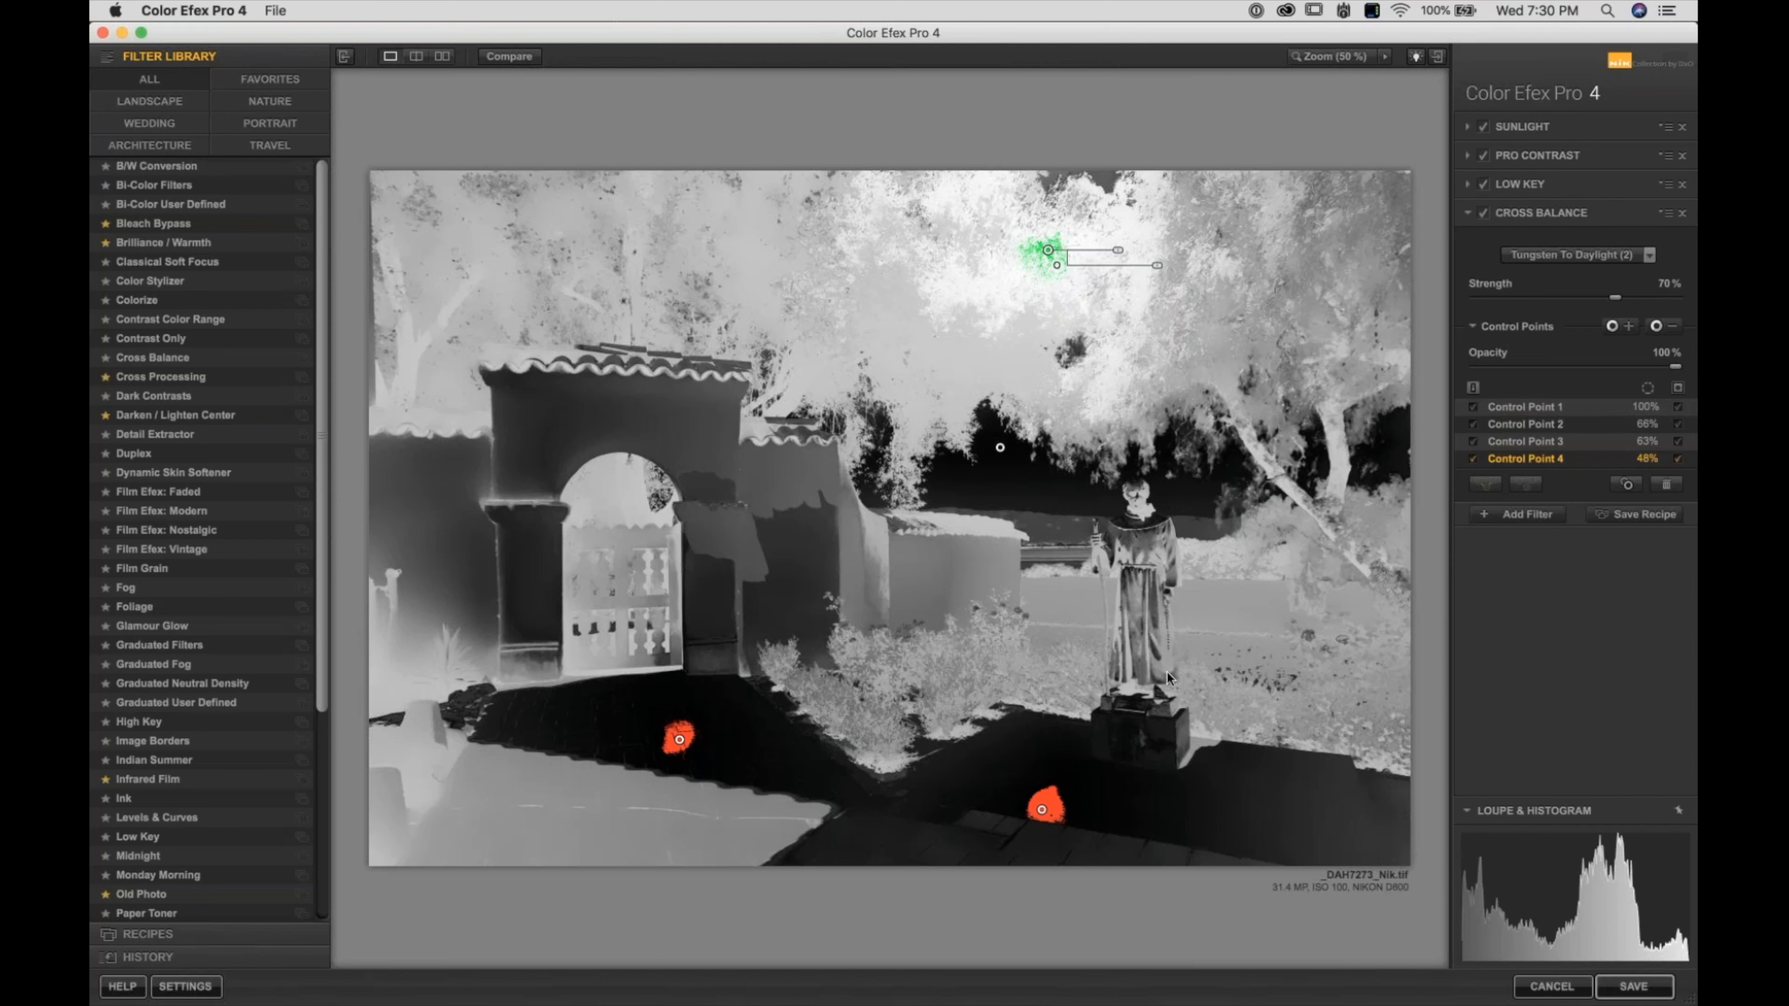
# Place a negative Cross Balance control point on the wall above the arch, show its mask and enlarge it to about 69%
pyautogui.click(1667, 326)
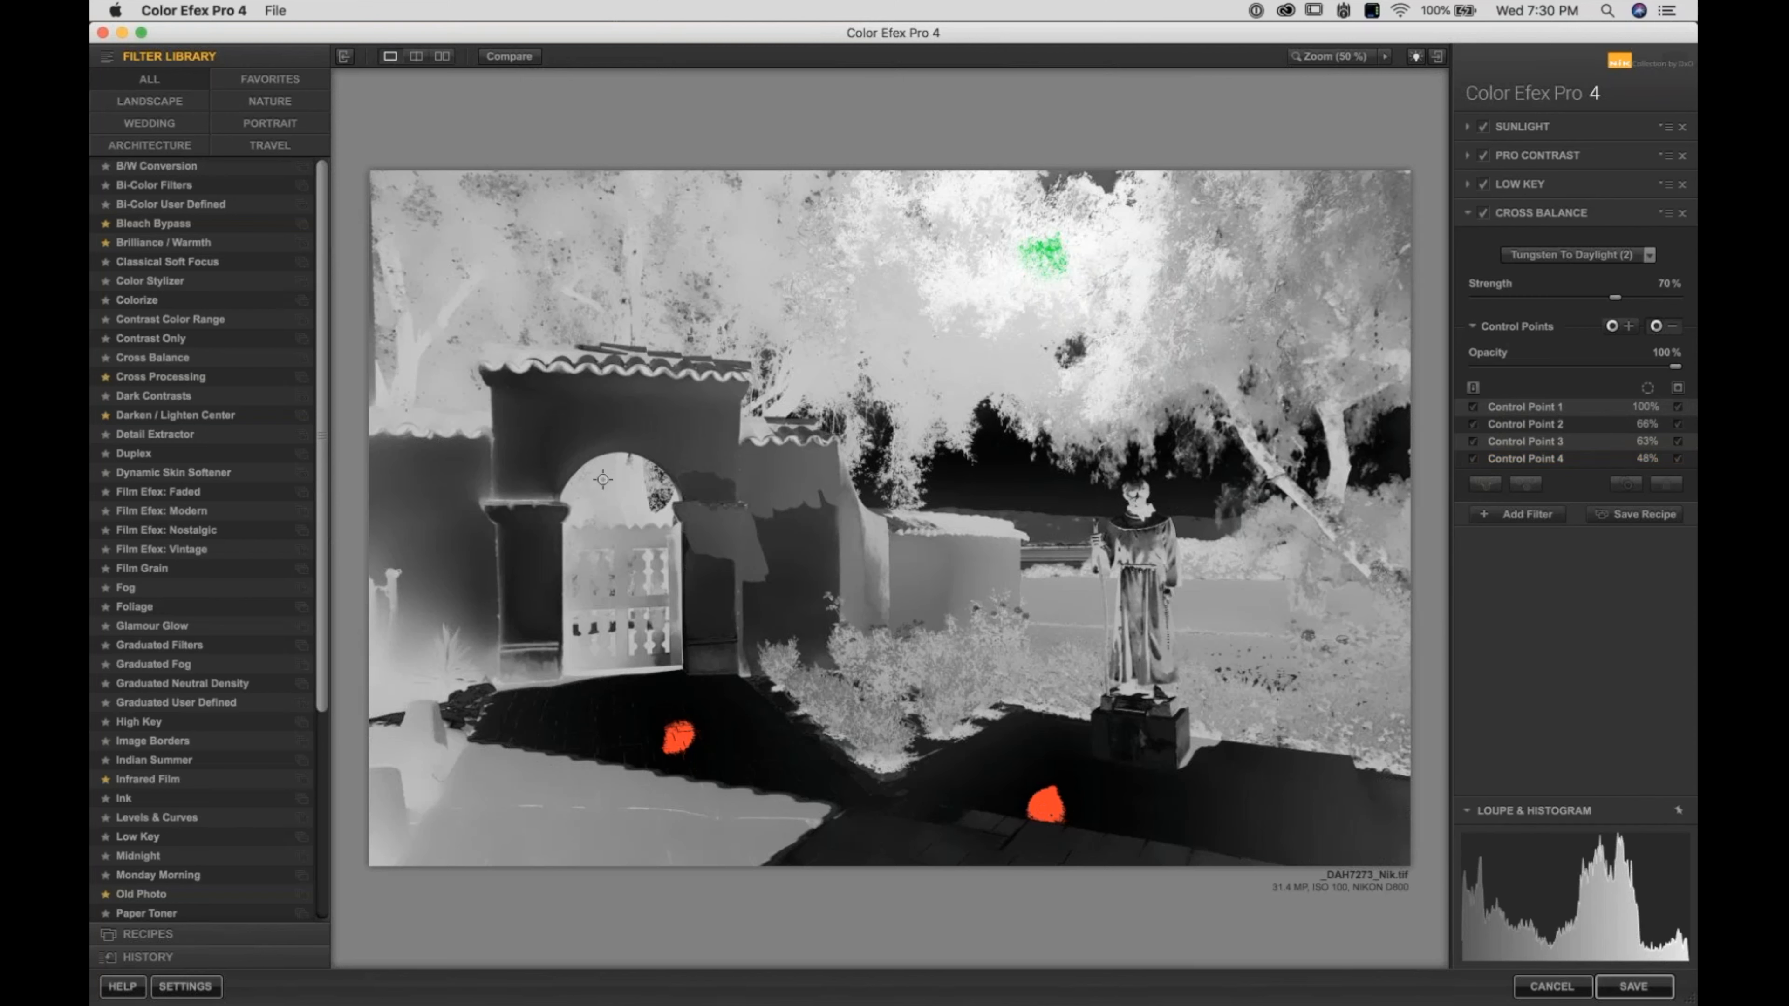
pyautogui.click(647, 431)
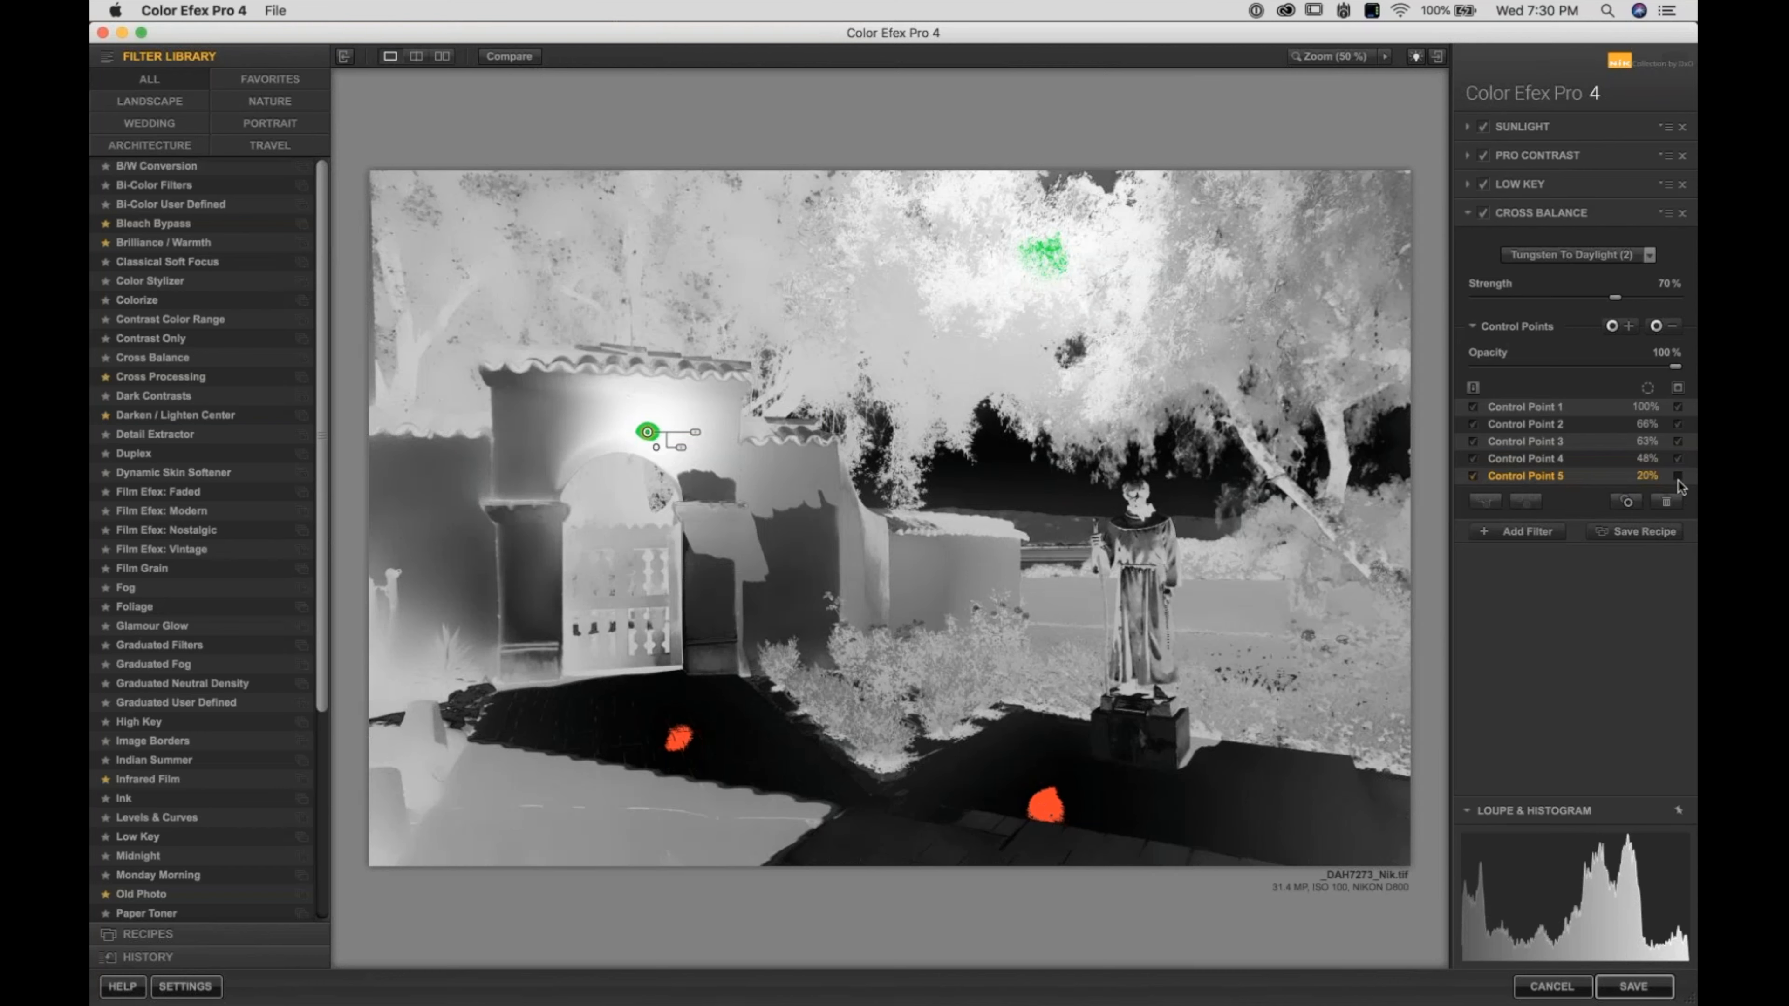
pyautogui.click(1677, 476)
pyautogui.moveTo(695, 432); pyautogui.dragTo(735, 438)
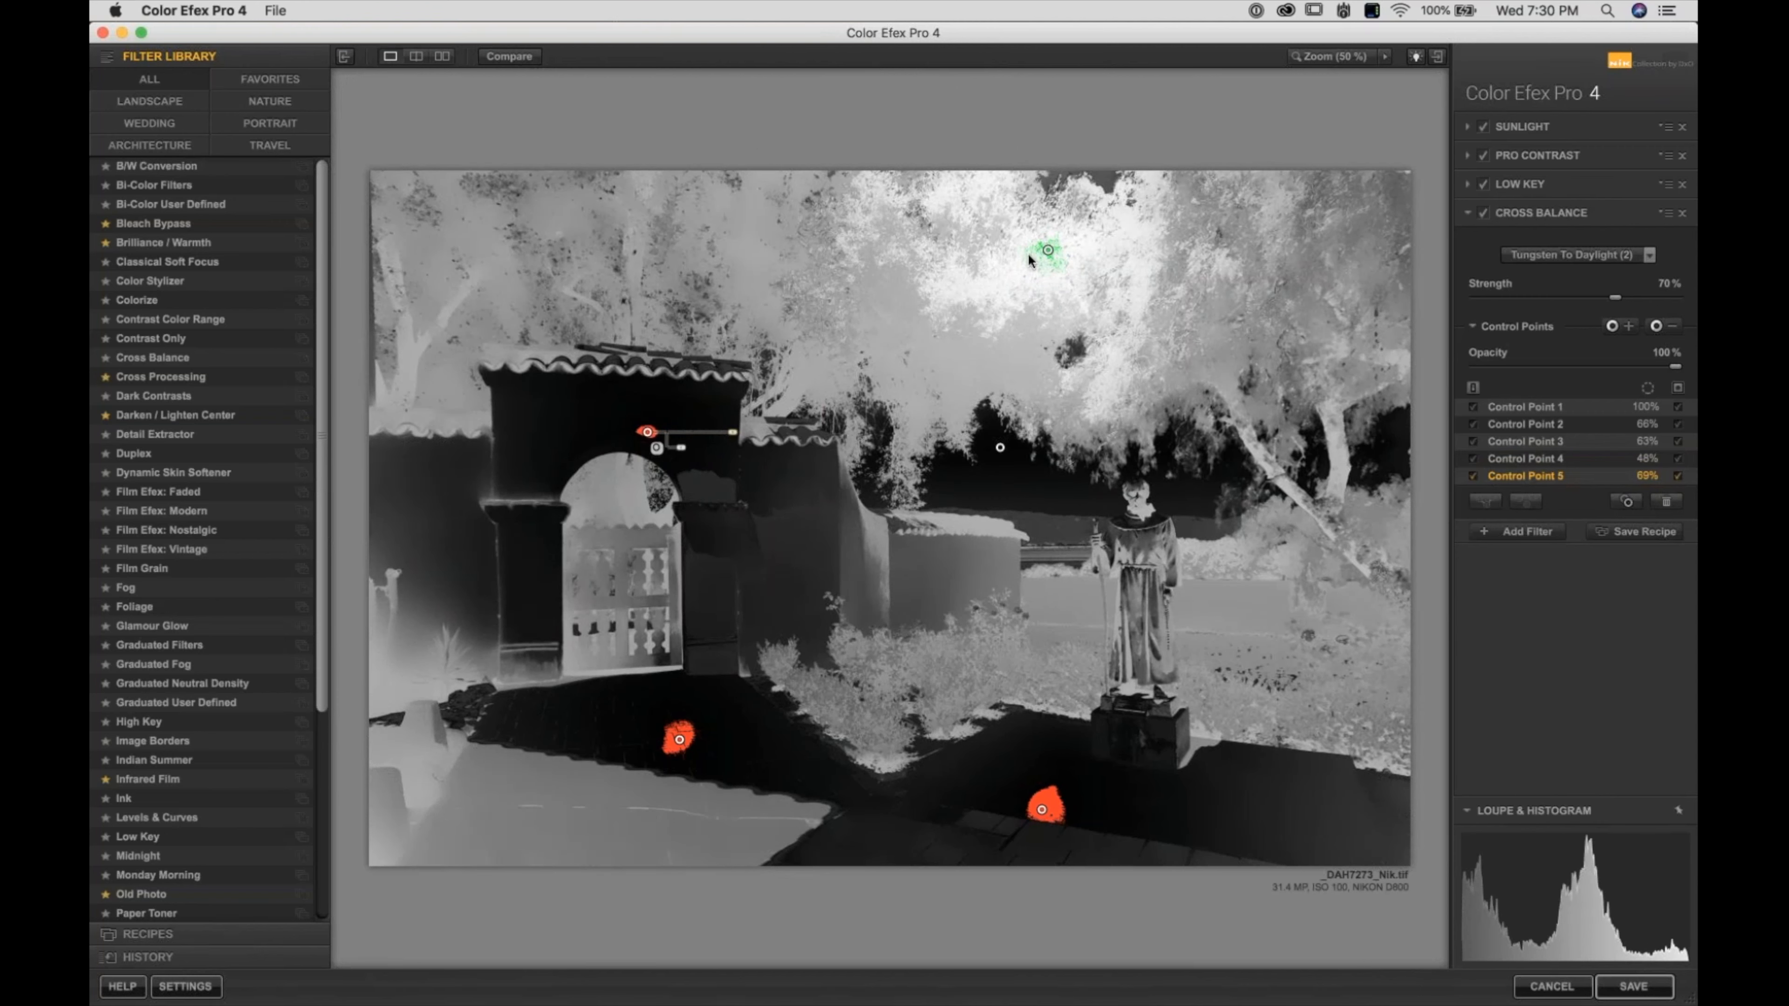
# Duplicate the foliage control point onto the other tree areas, including the far-right tree and upper-left trees, and hide all selection masks
pyautogui.moveTo(1040, 247); pyautogui.dragTo(1288, 256)
pyautogui.click(465, 220)
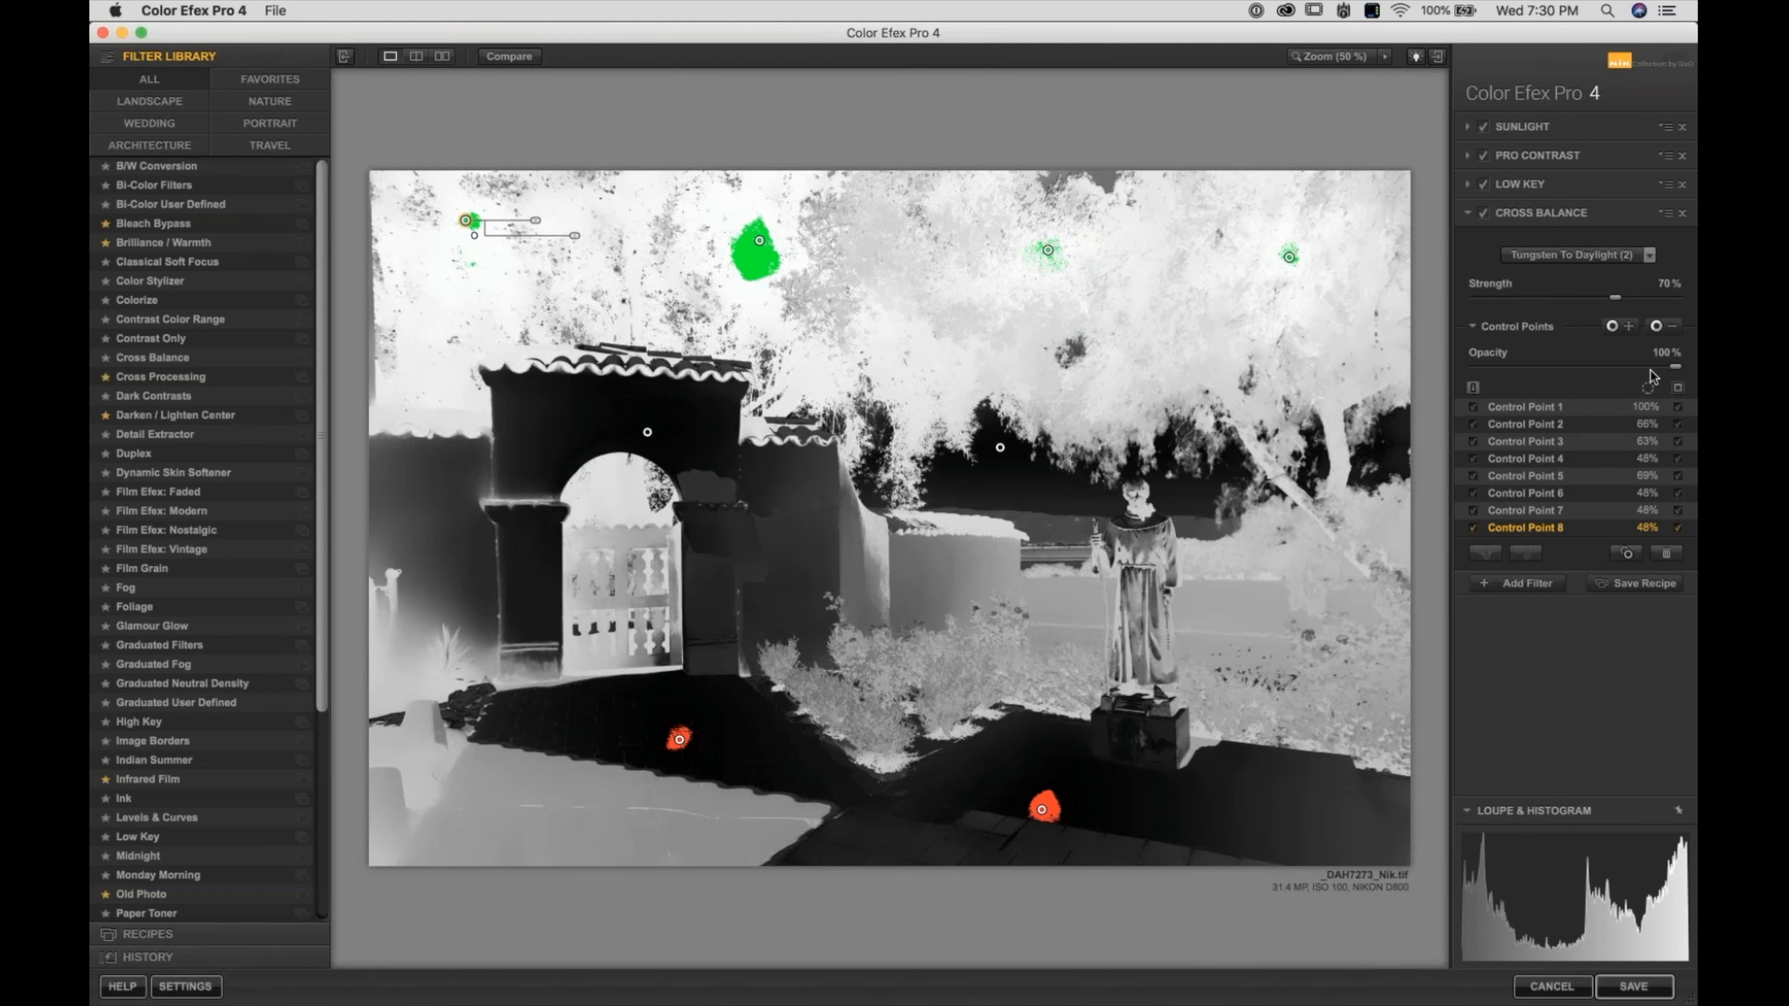
pyautogui.click(1678, 387)
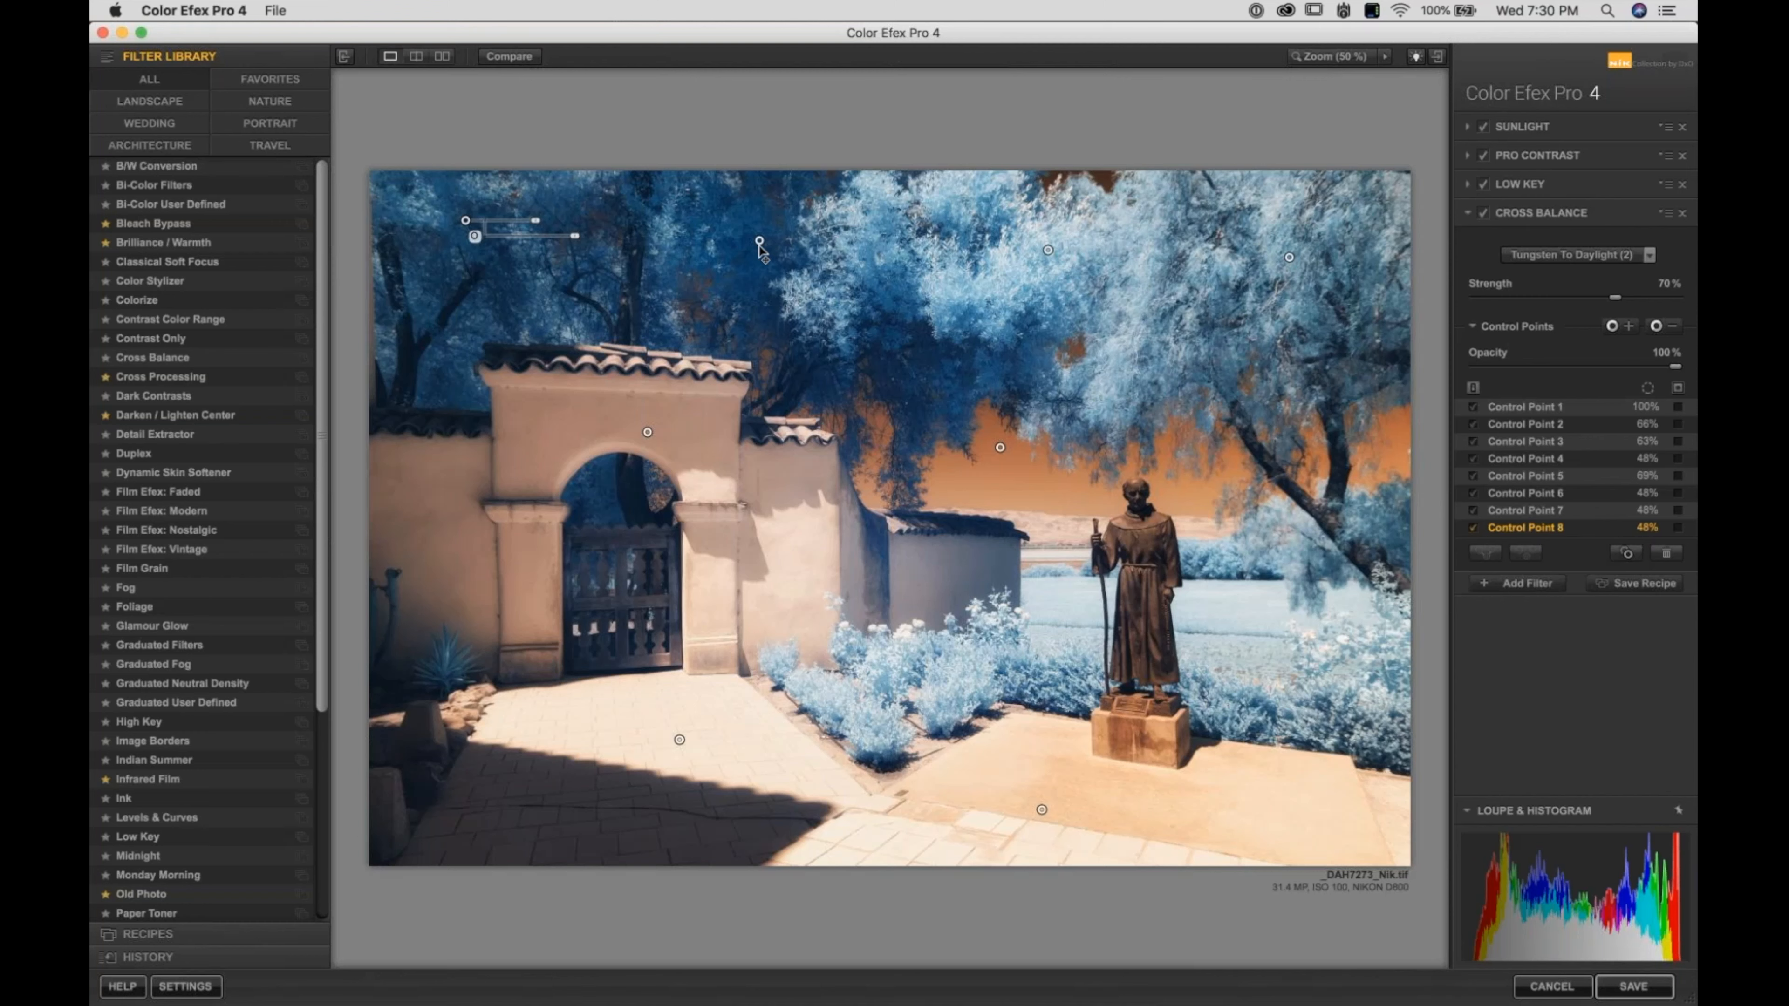
# Delete the Cross Balance control point from the dark trees above the gate and compare the photo with the original image
pyautogui.click(758, 243)
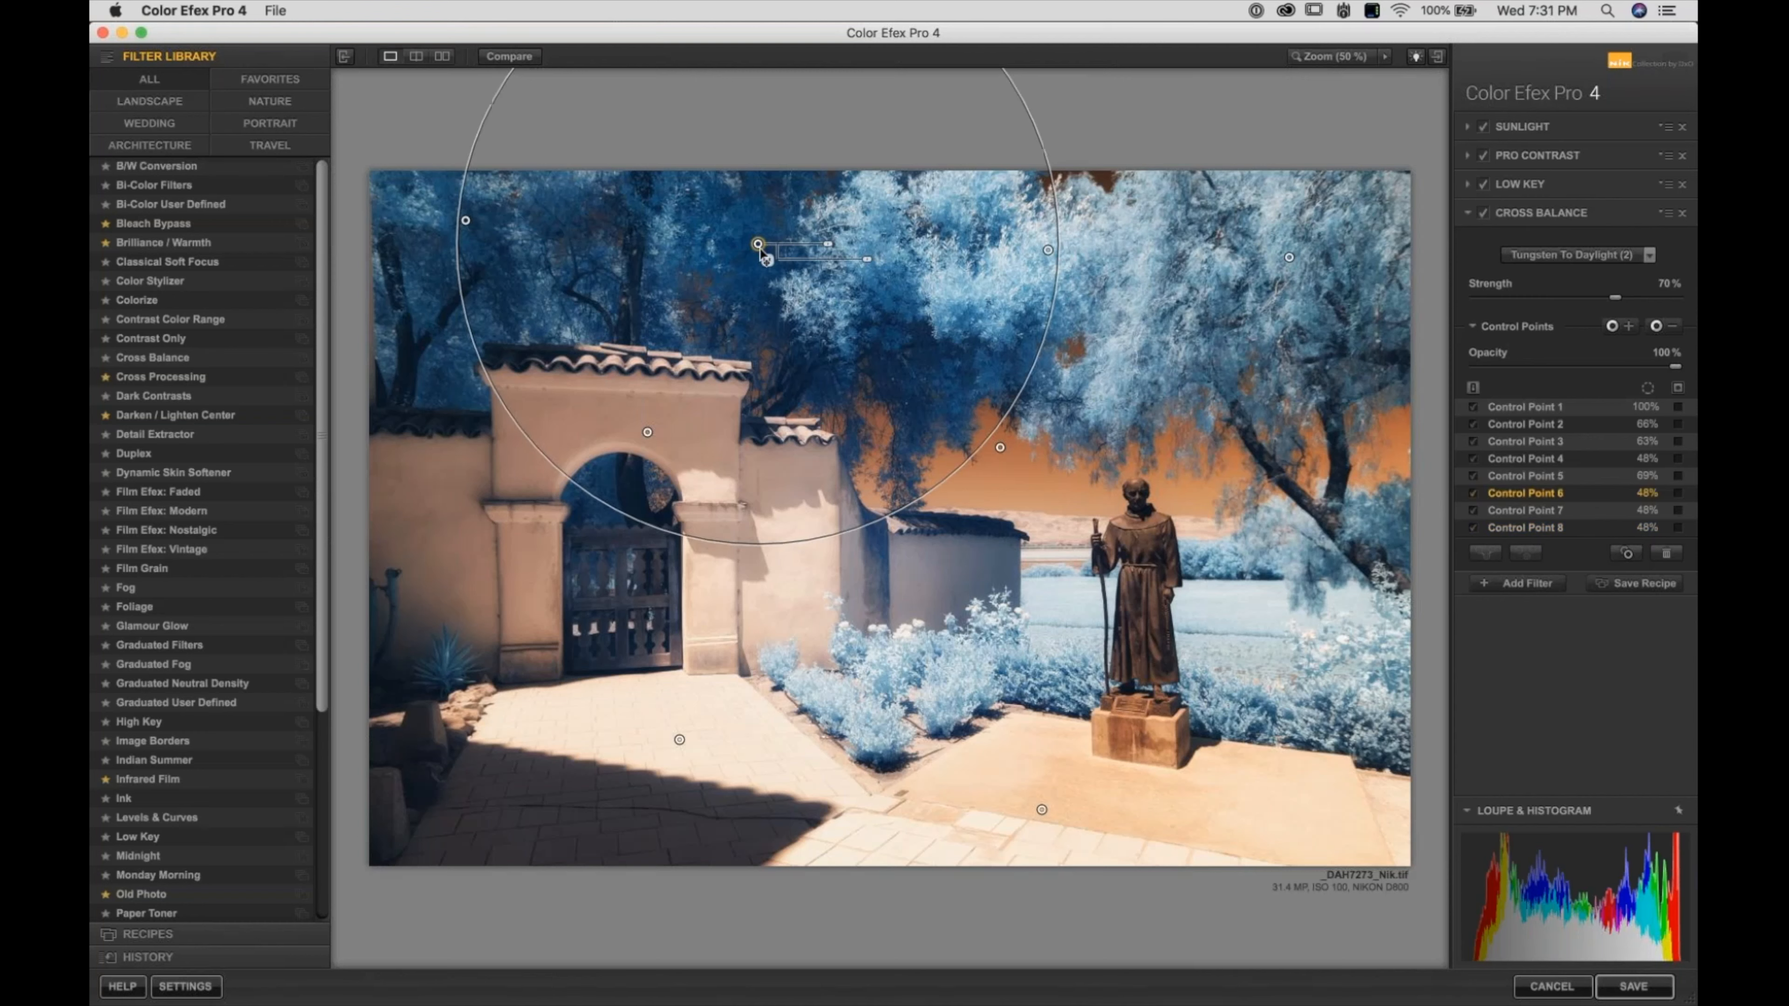
pyautogui.moveTo(764, 258); pyautogui.dragTo(762, 291)
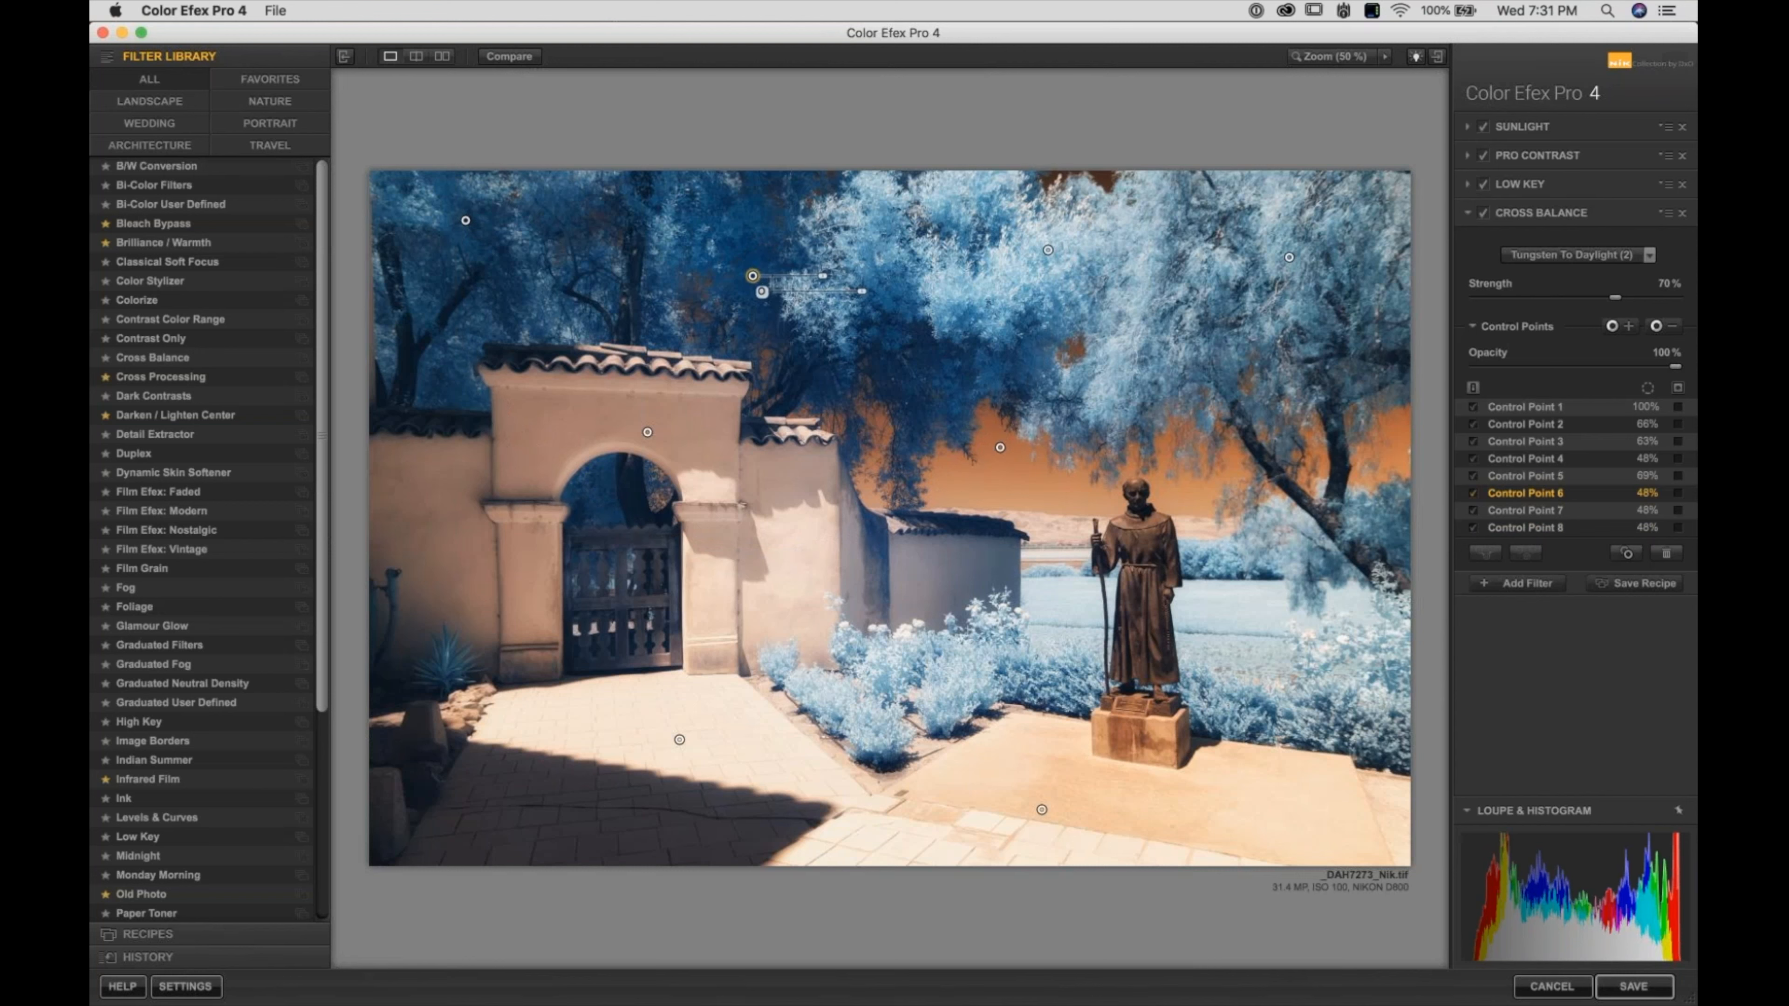
pyautogui.press('Delete')
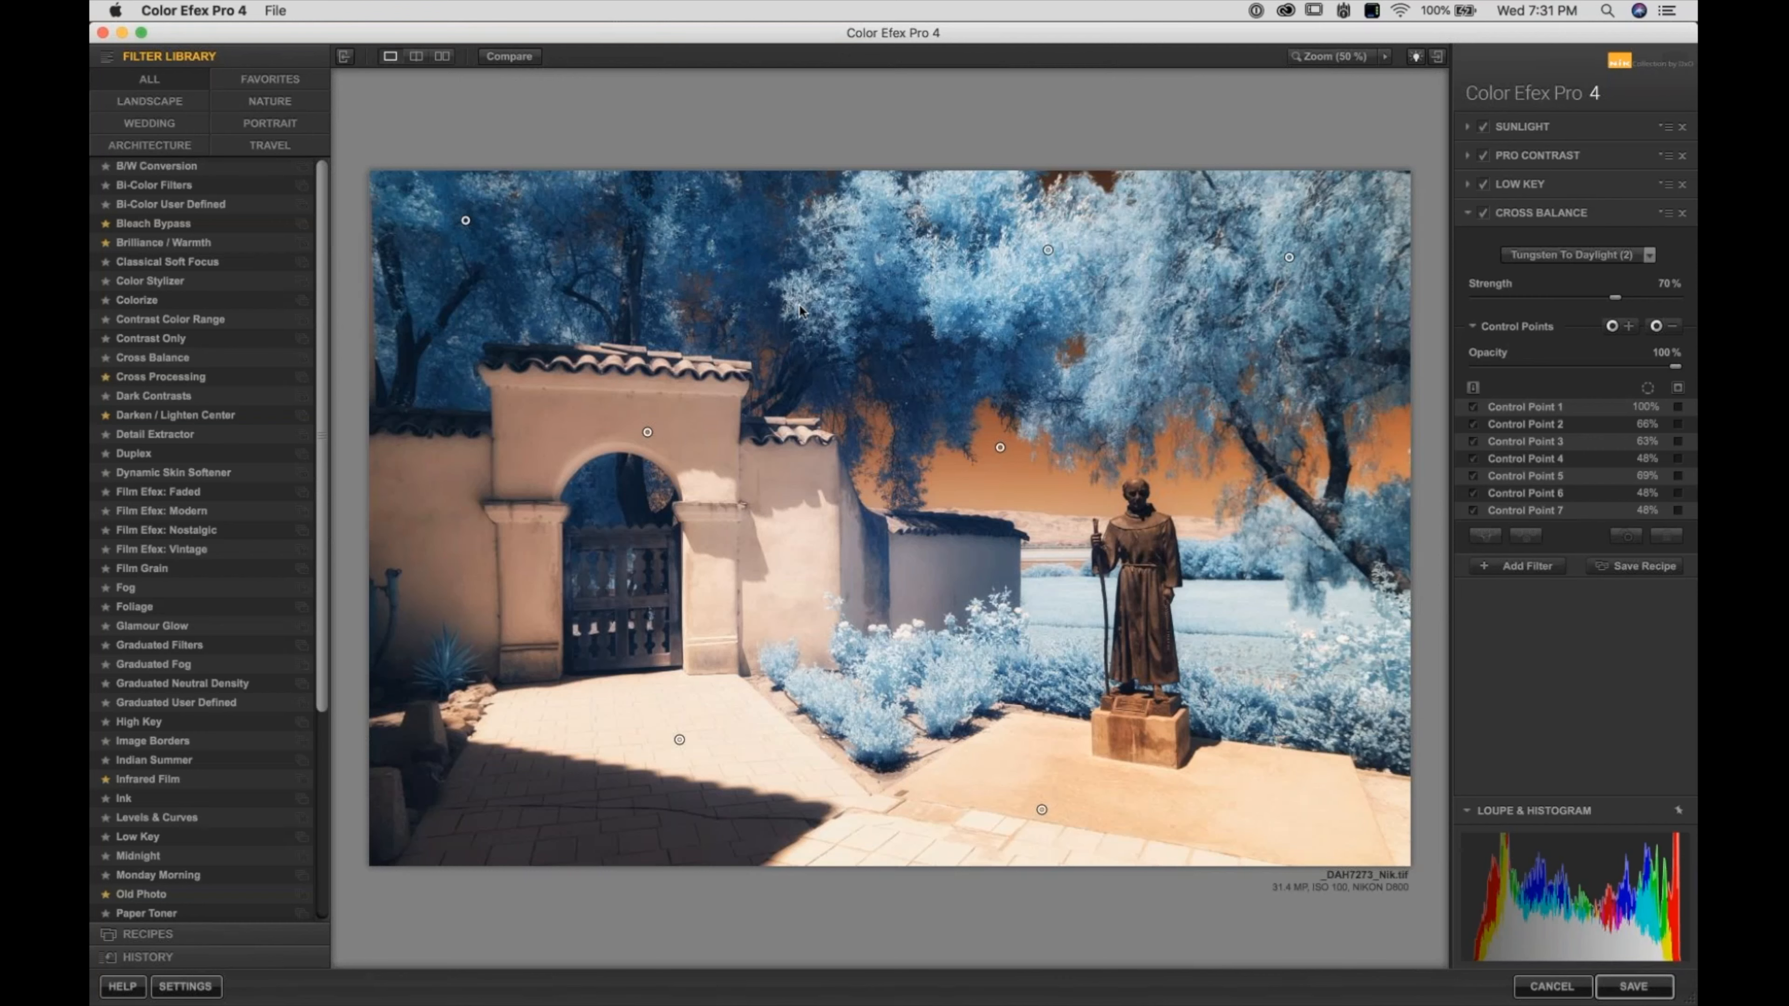
pyautogui.click(504, 61)
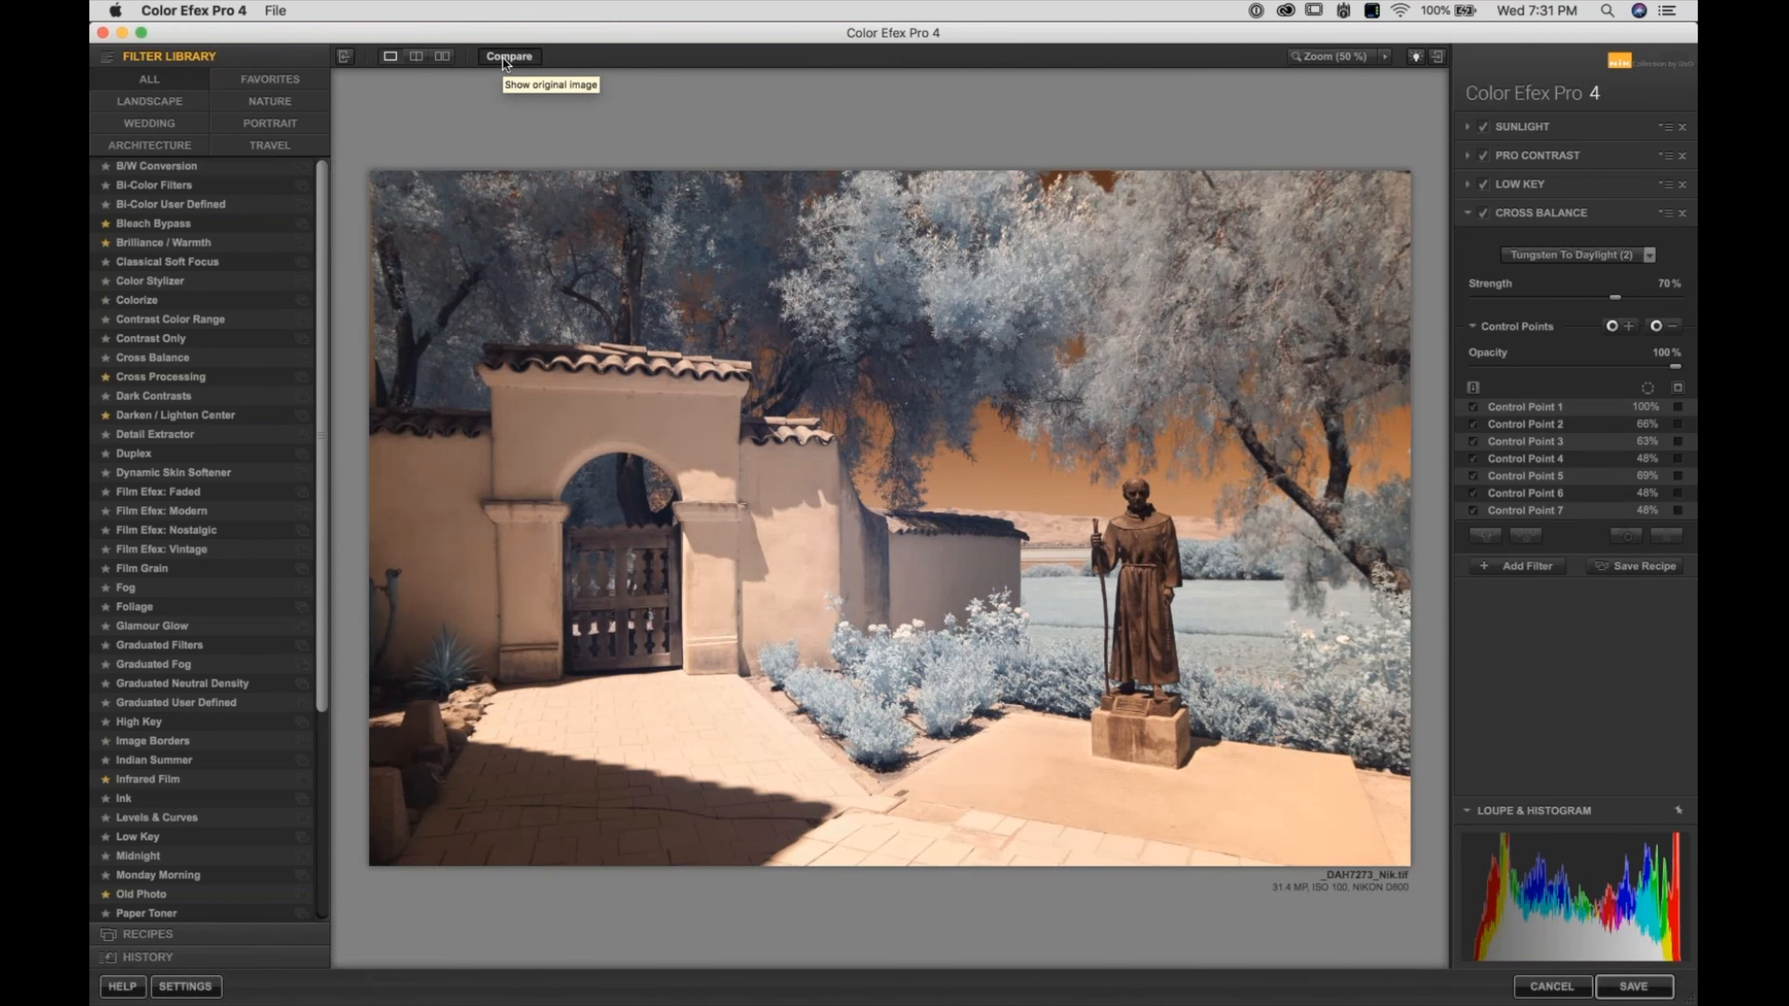
# Lower the Cross Balance strength to 40%, check the photo with the filter switched off and on, and save the filtered photo
pyautogui.click(503, 61)
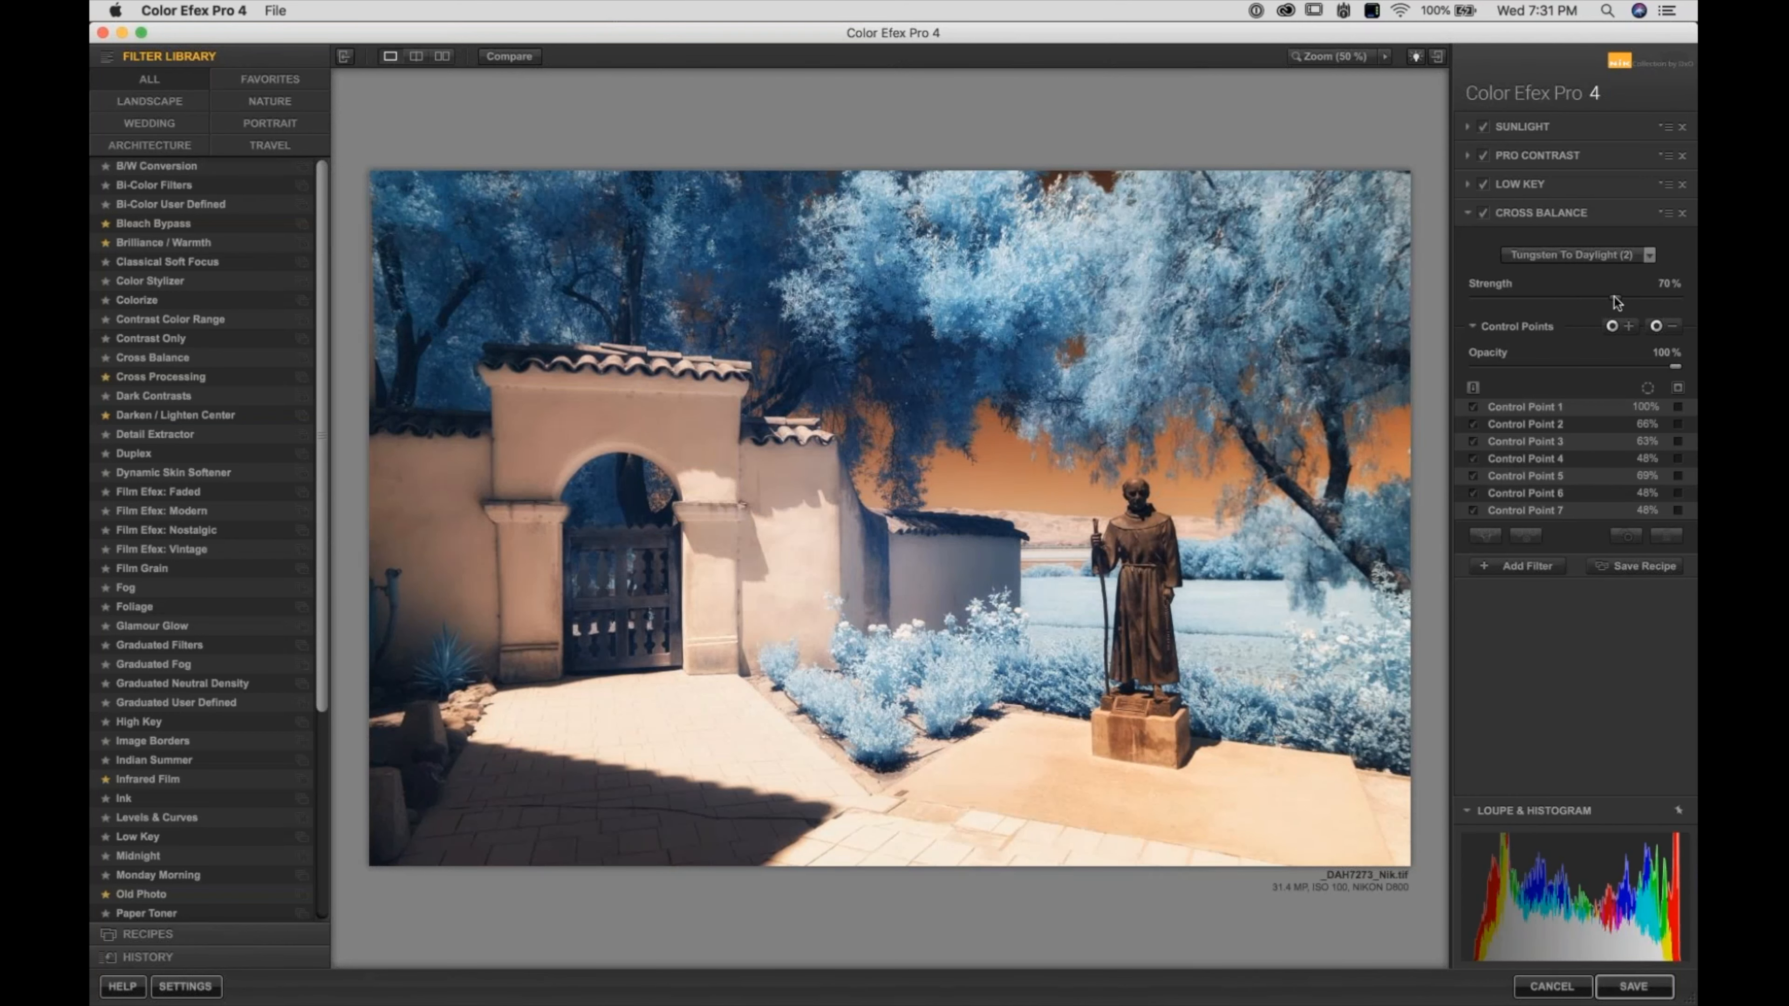
pyautogui.moveTo(1617, 303); pyautogui.dragTo(1555, 307)
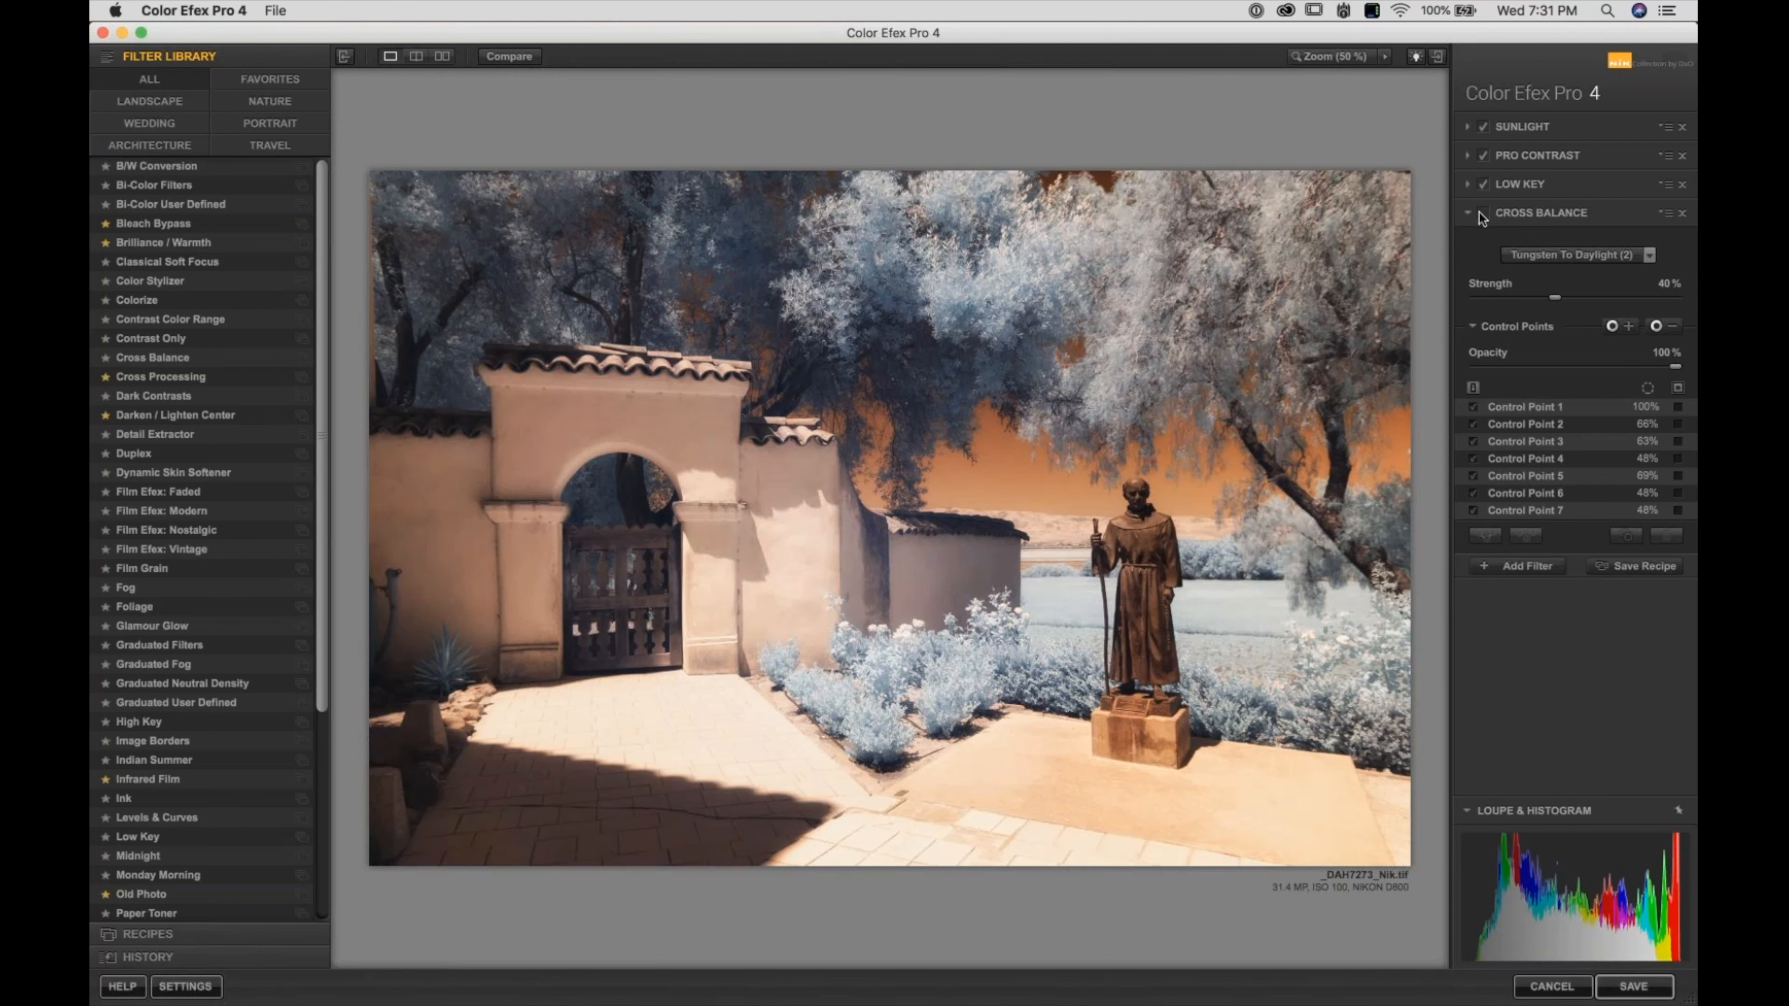
pyautogui.click(1482, 213)
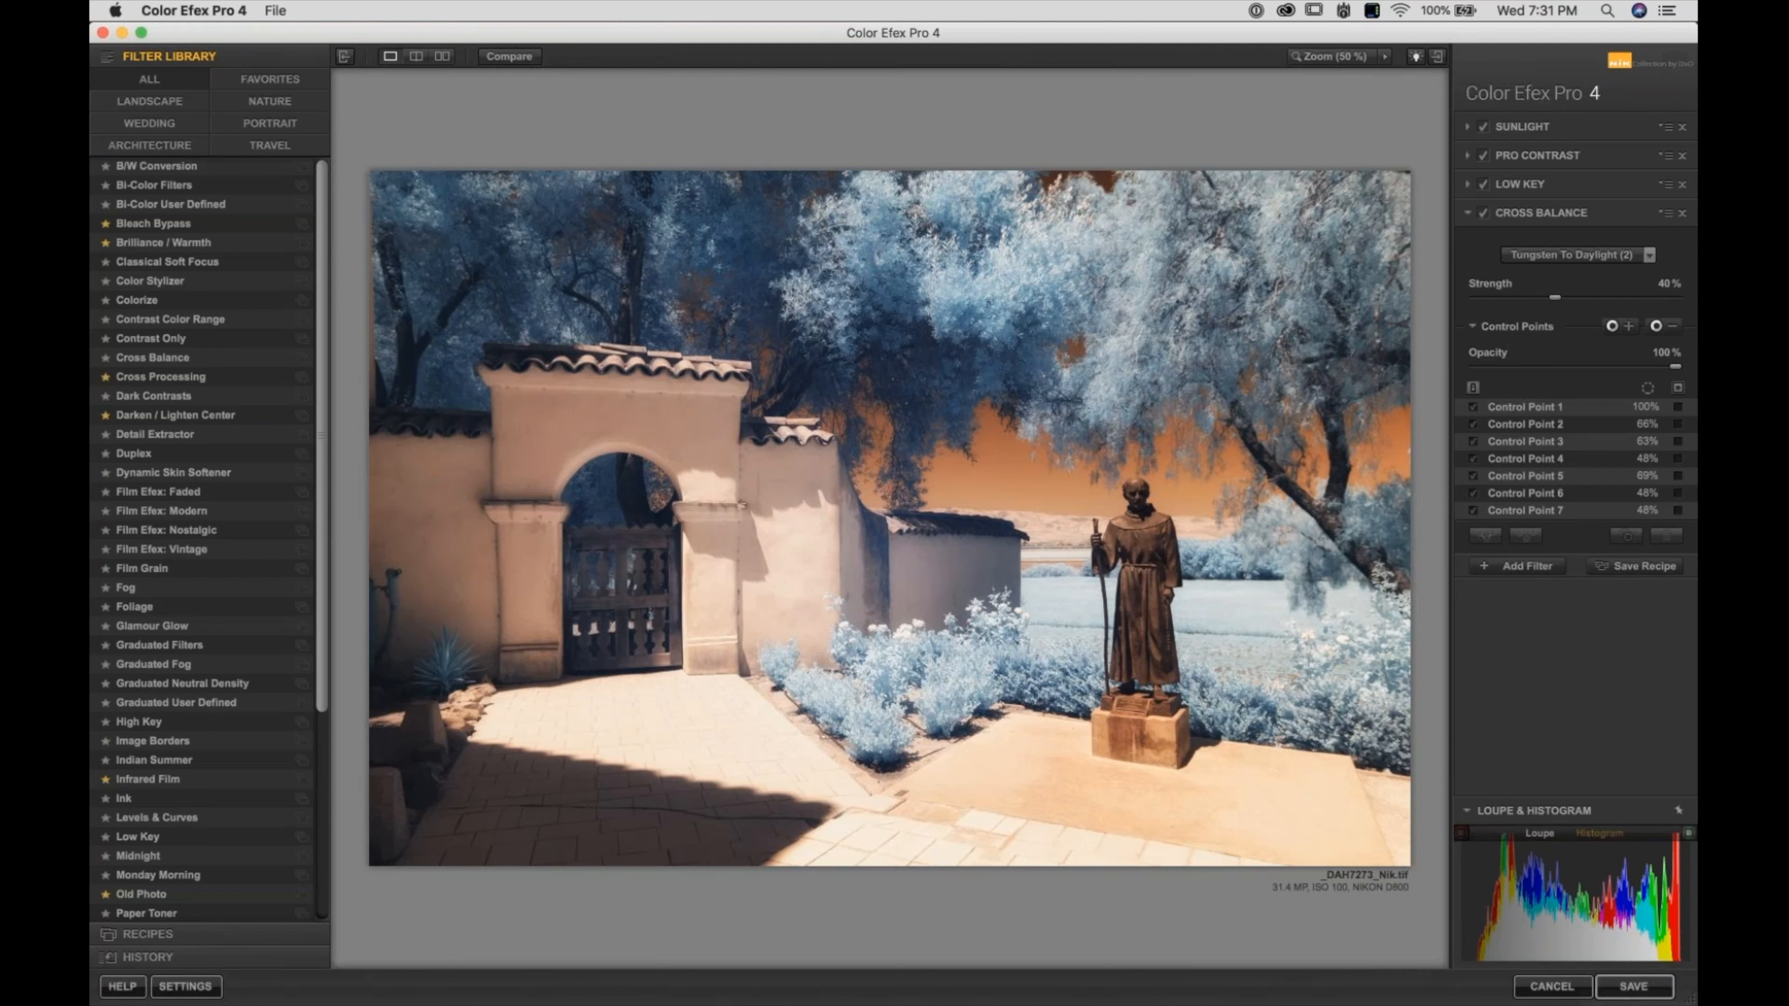
pyautogui.click(1632, 987)
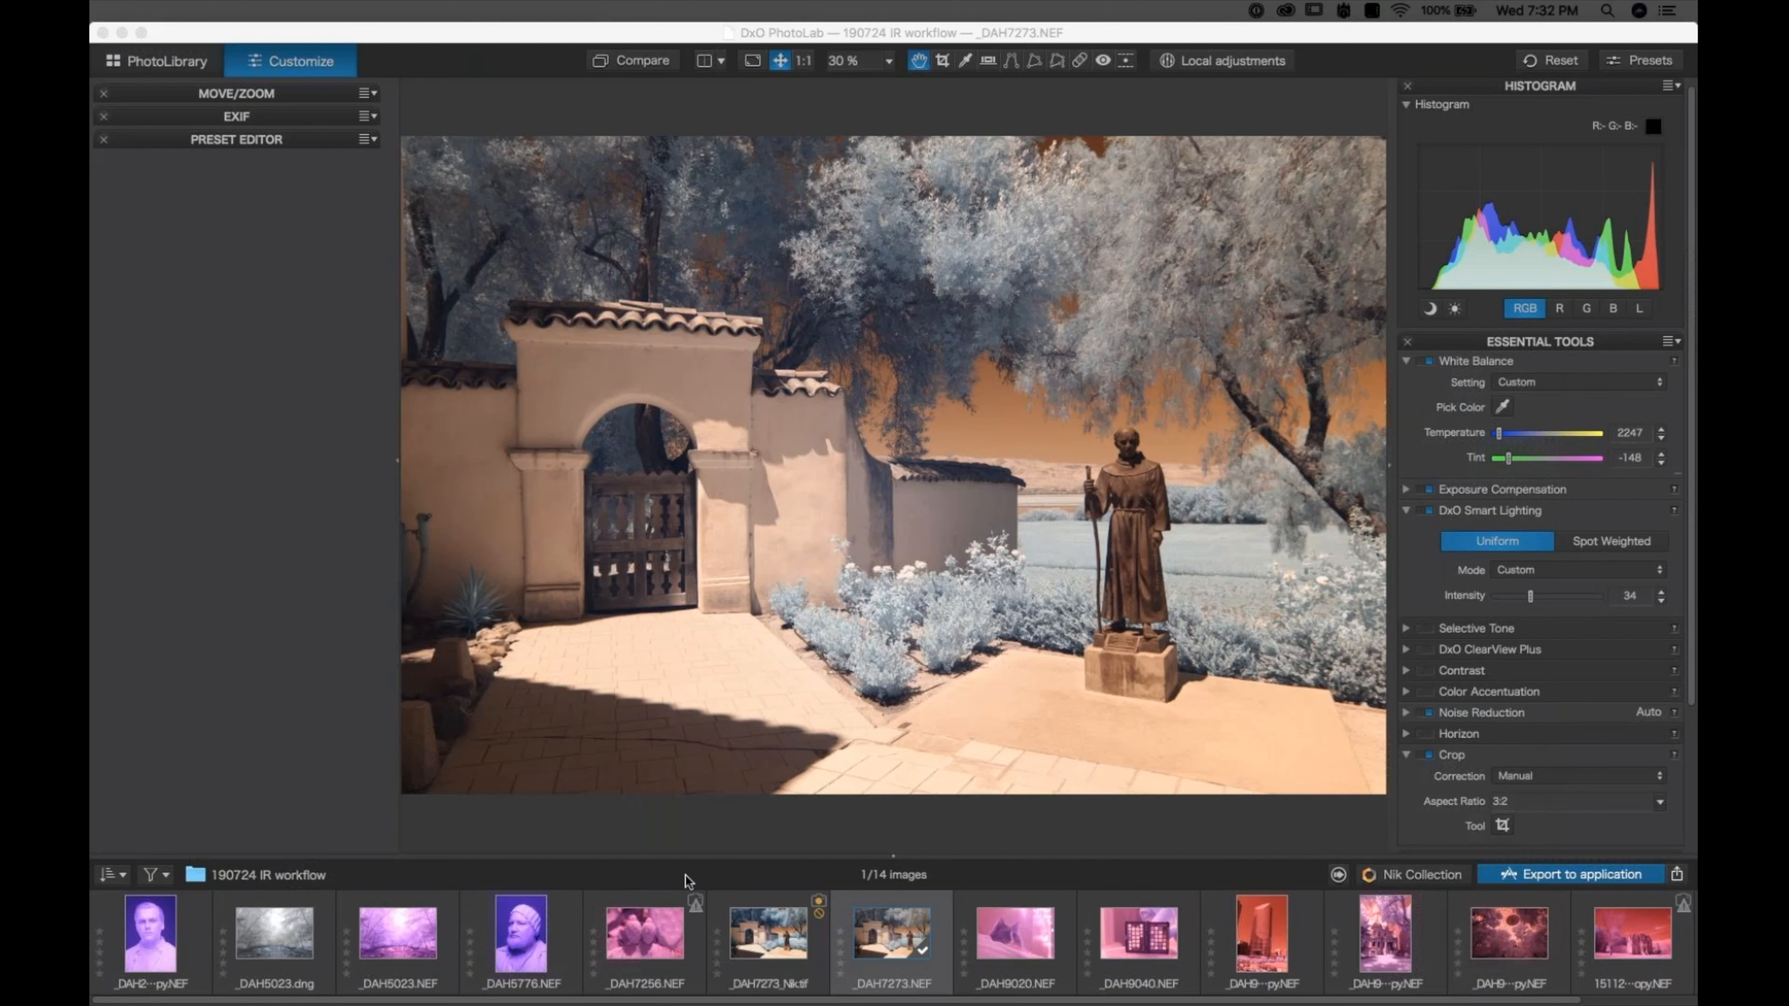
# Back in DxO PhotoLab, view the filtered _DAH7273_Nik.tif and compare it with the original _DAH7273.NEF
pyautogui.click(766, 957)
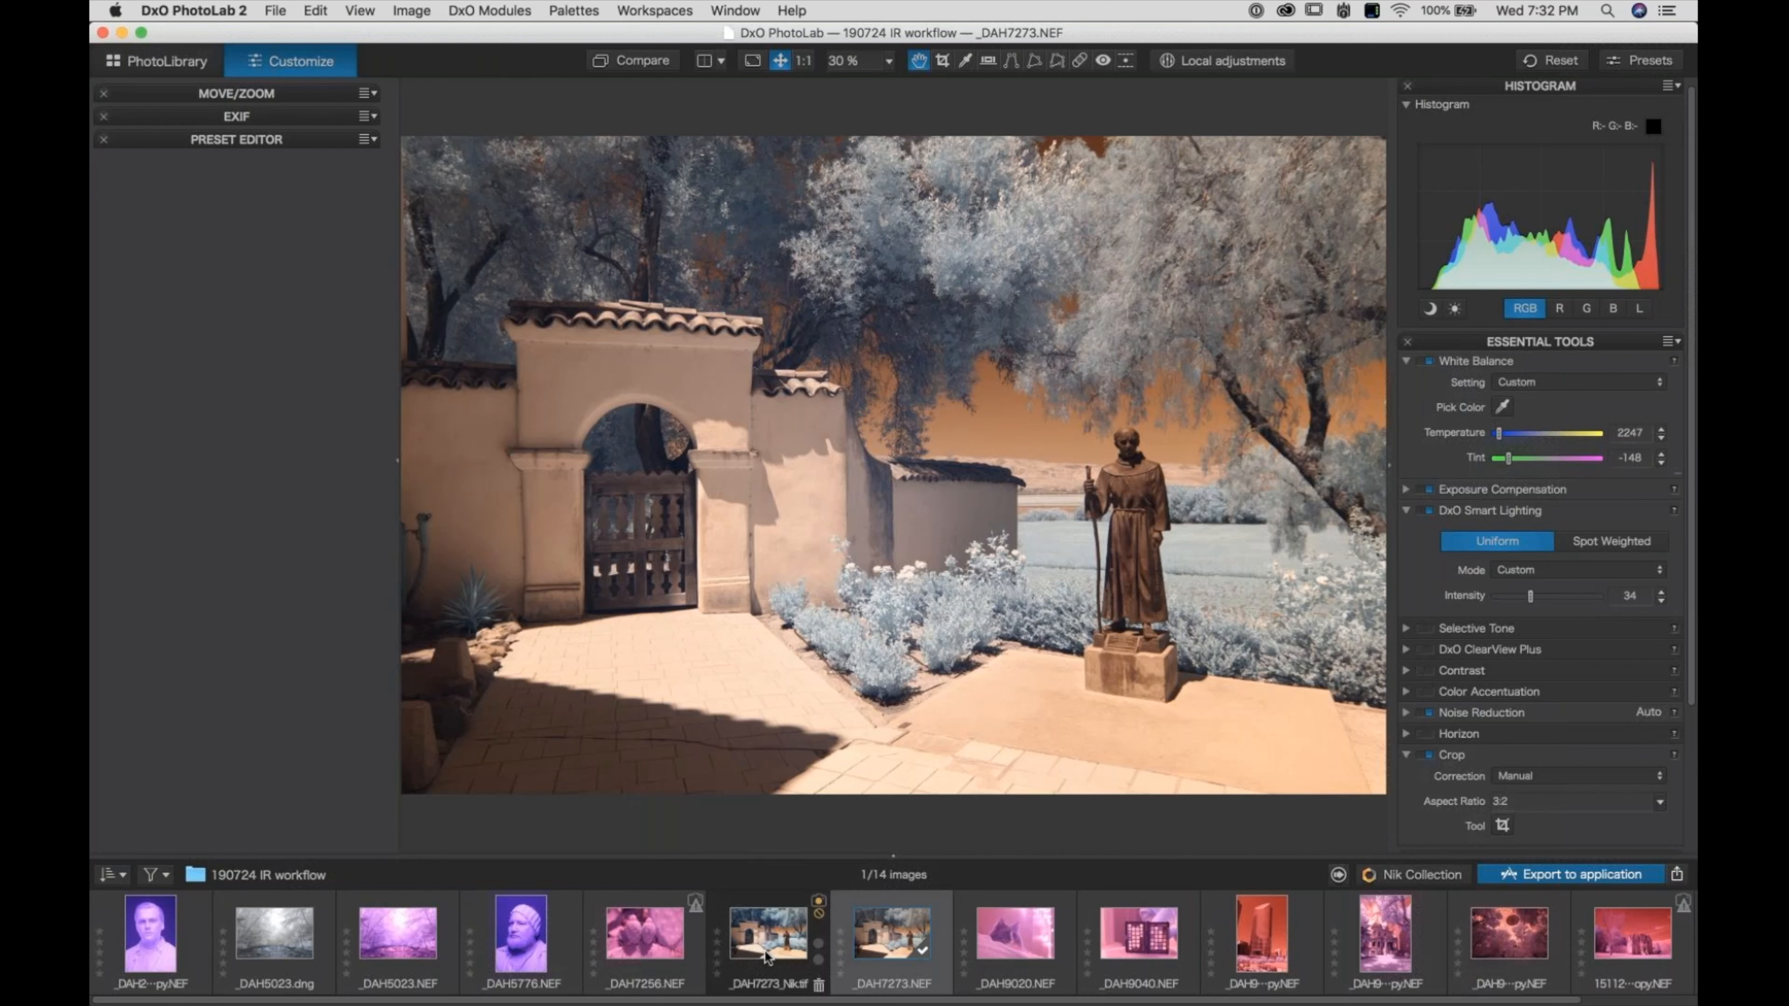
pyautogui.press('super+Tab')
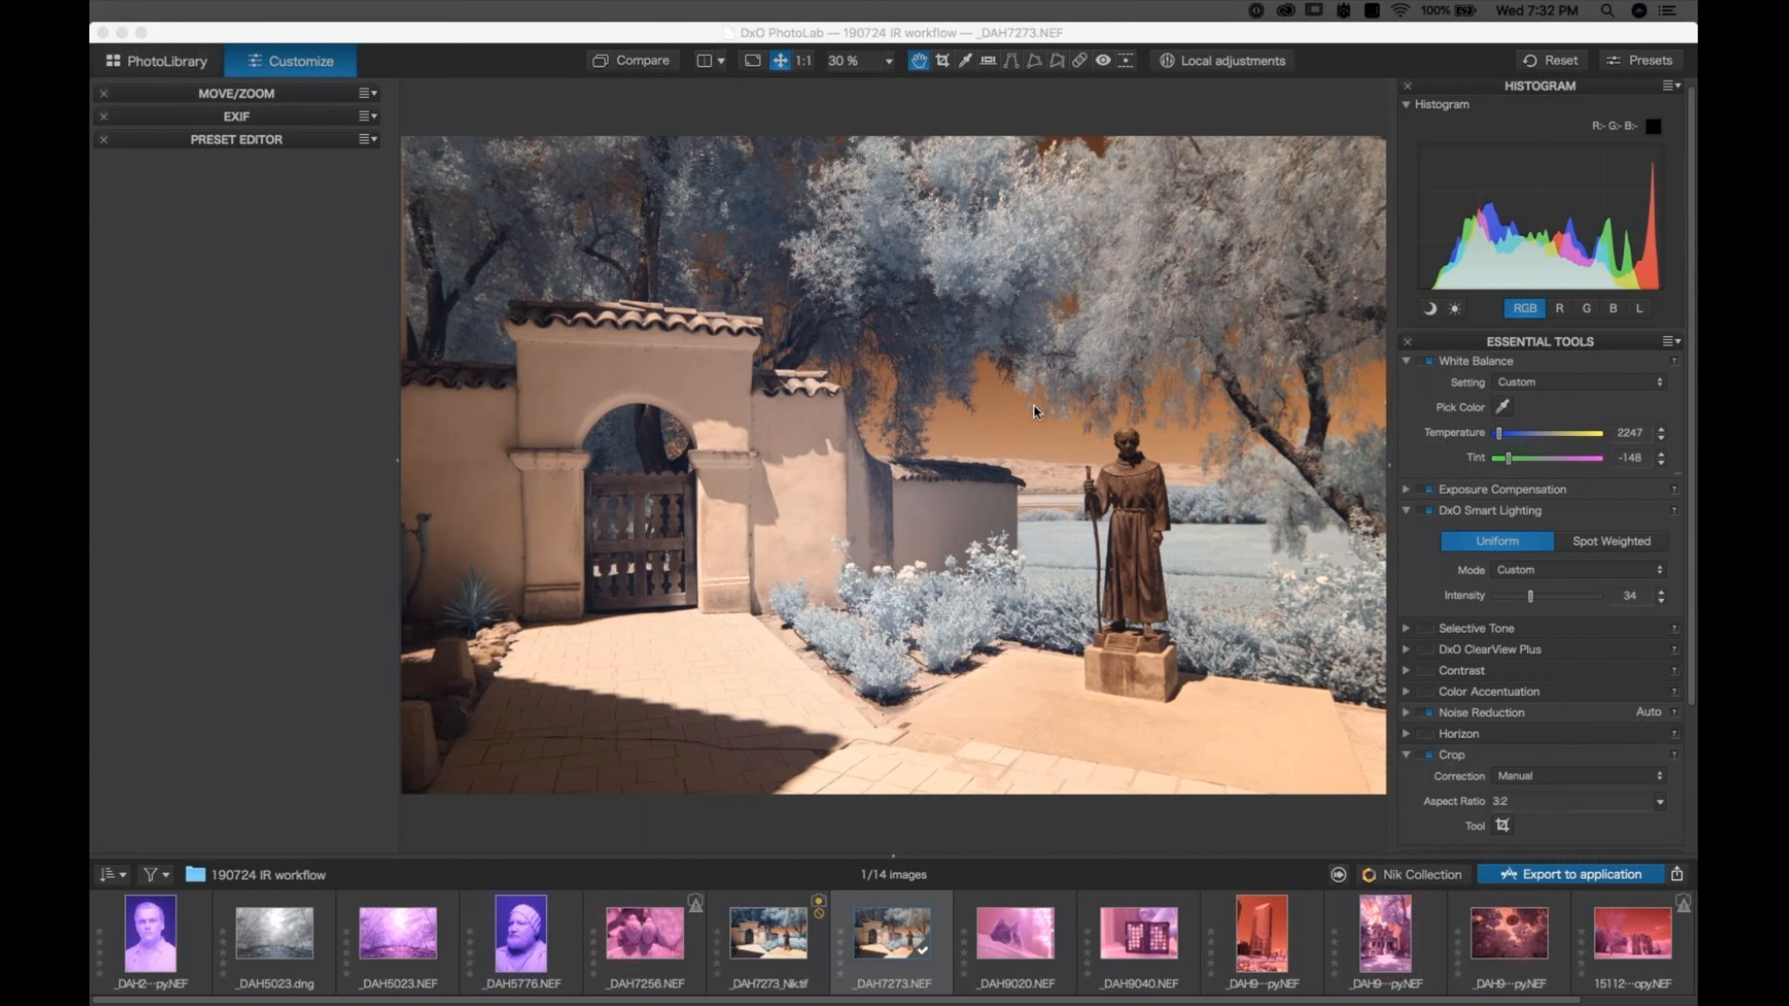
pyautogui.click(764, 934)
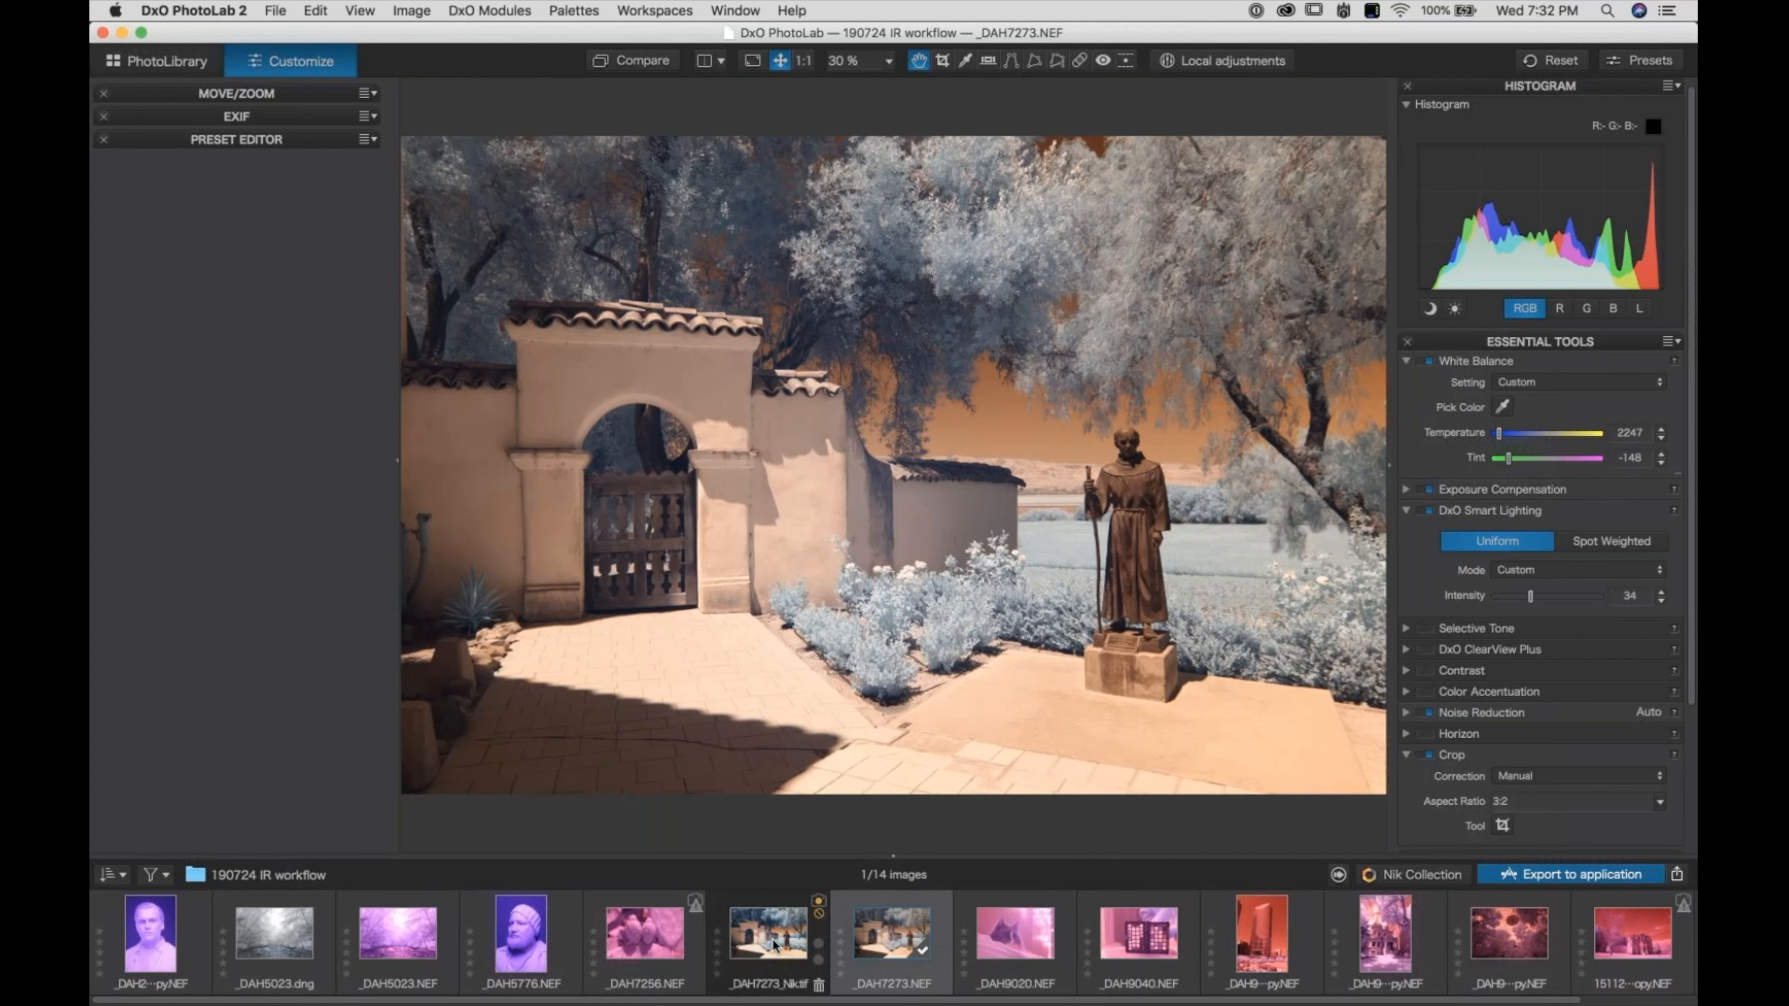
pyautogui.click(774, 944)
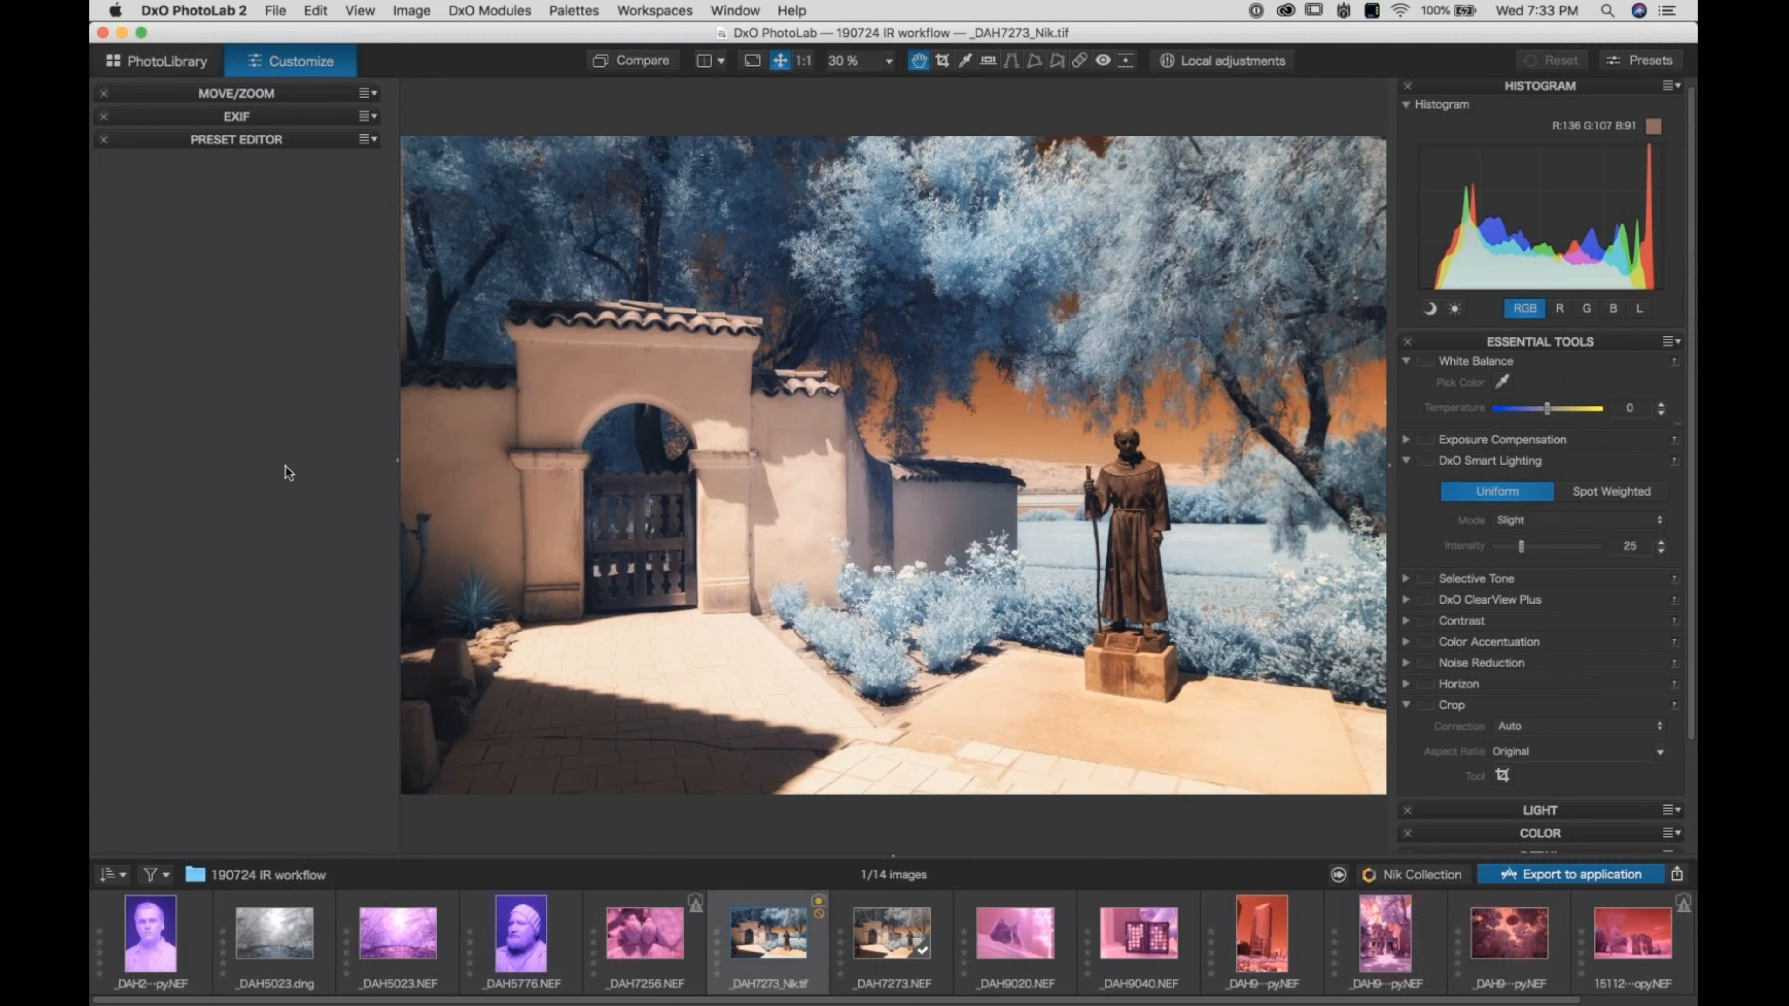
pyautogui.click(883, 930)
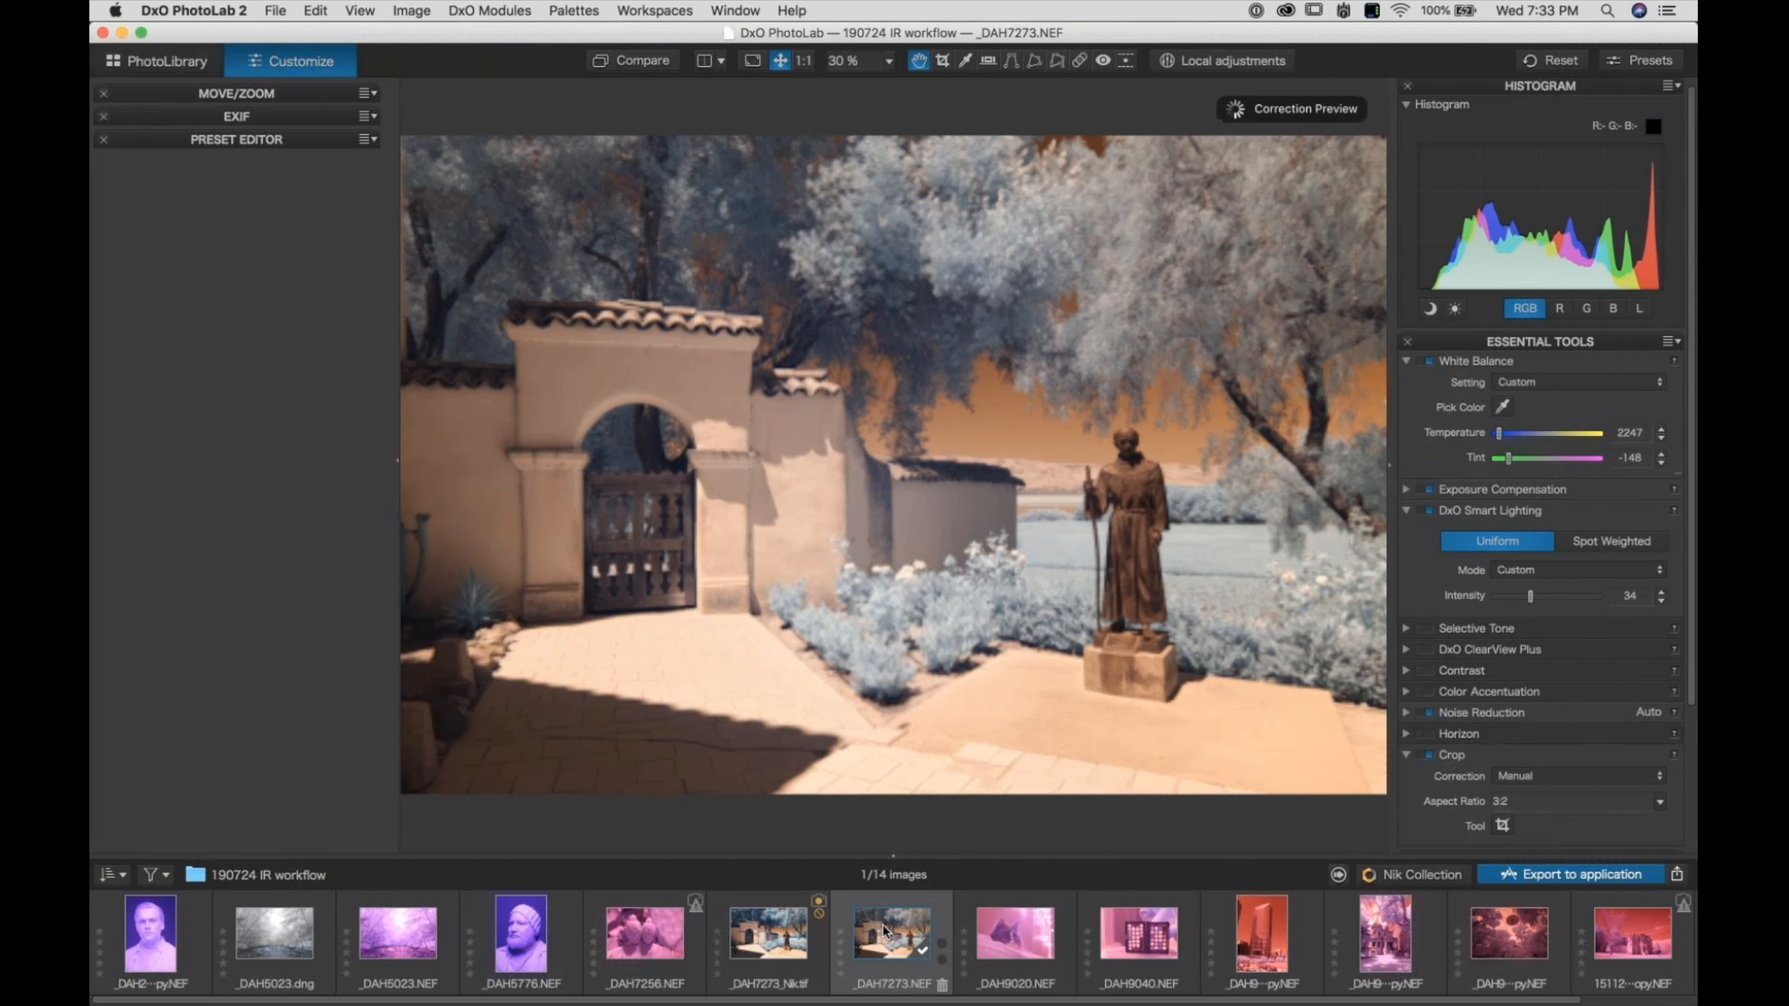
# Open _DAH7273_Nik.tif in Silver Efex Pro 2 through the Nik Collection
pyautogui.click(753, 944)
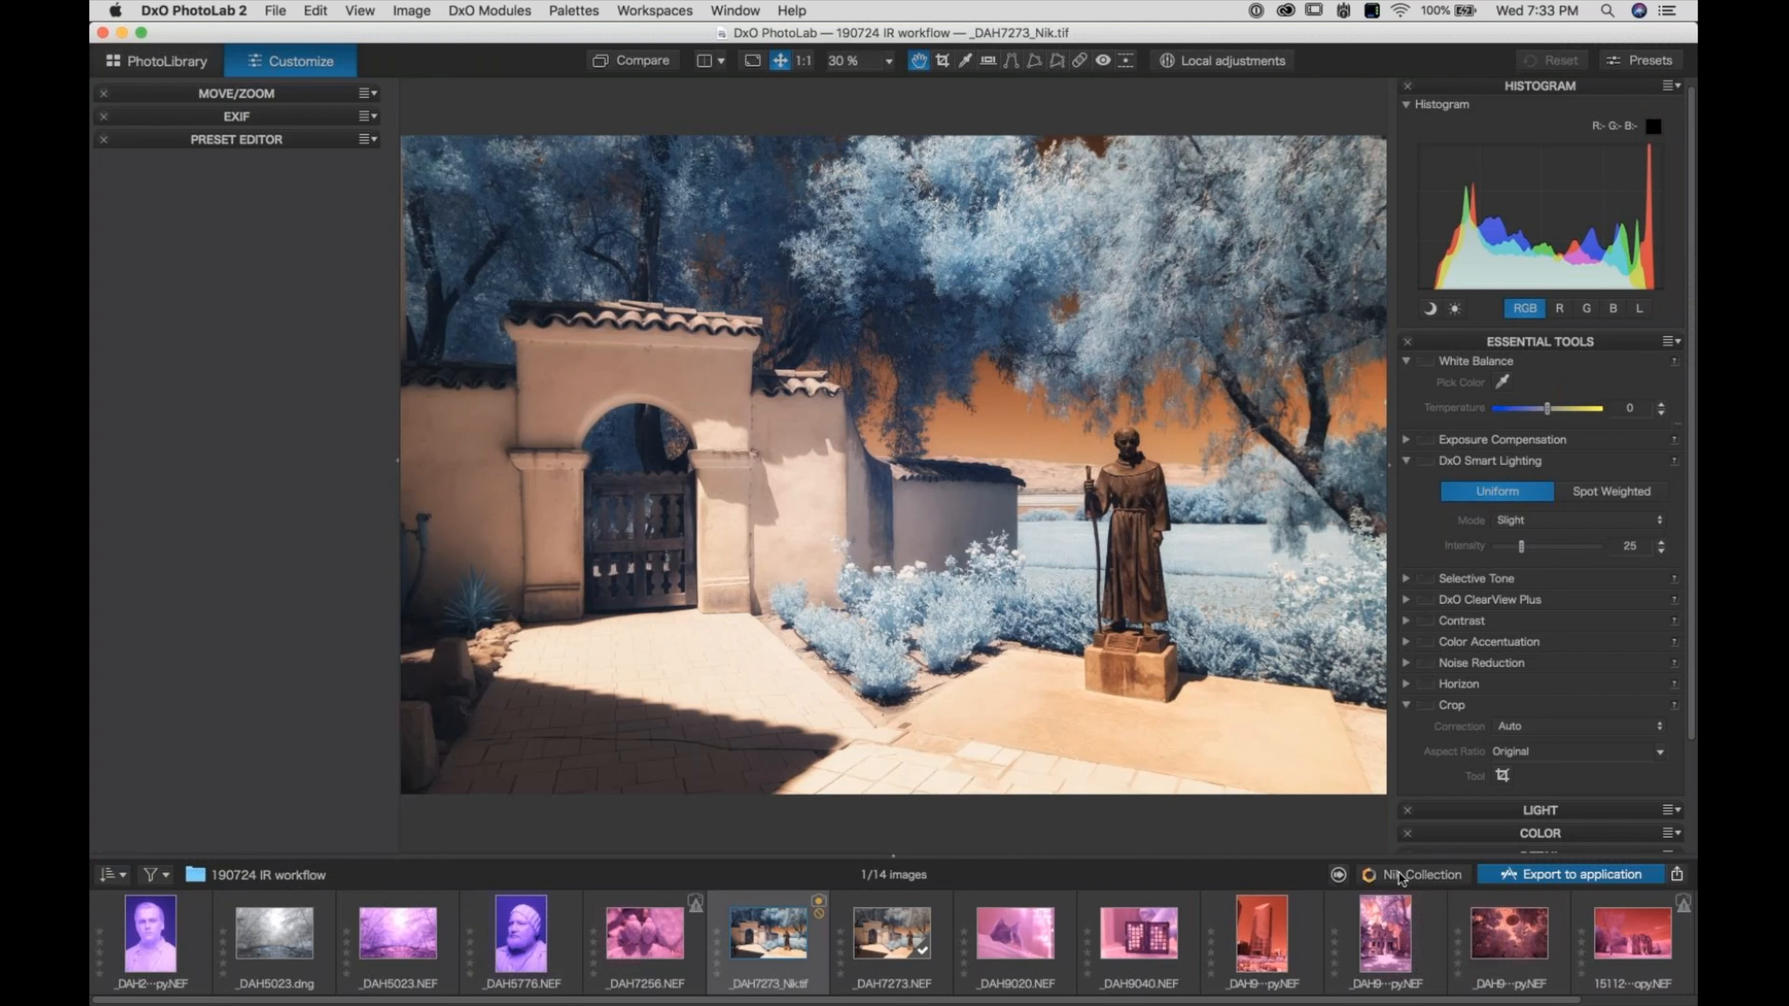
pyautogui.click(1414, 877)
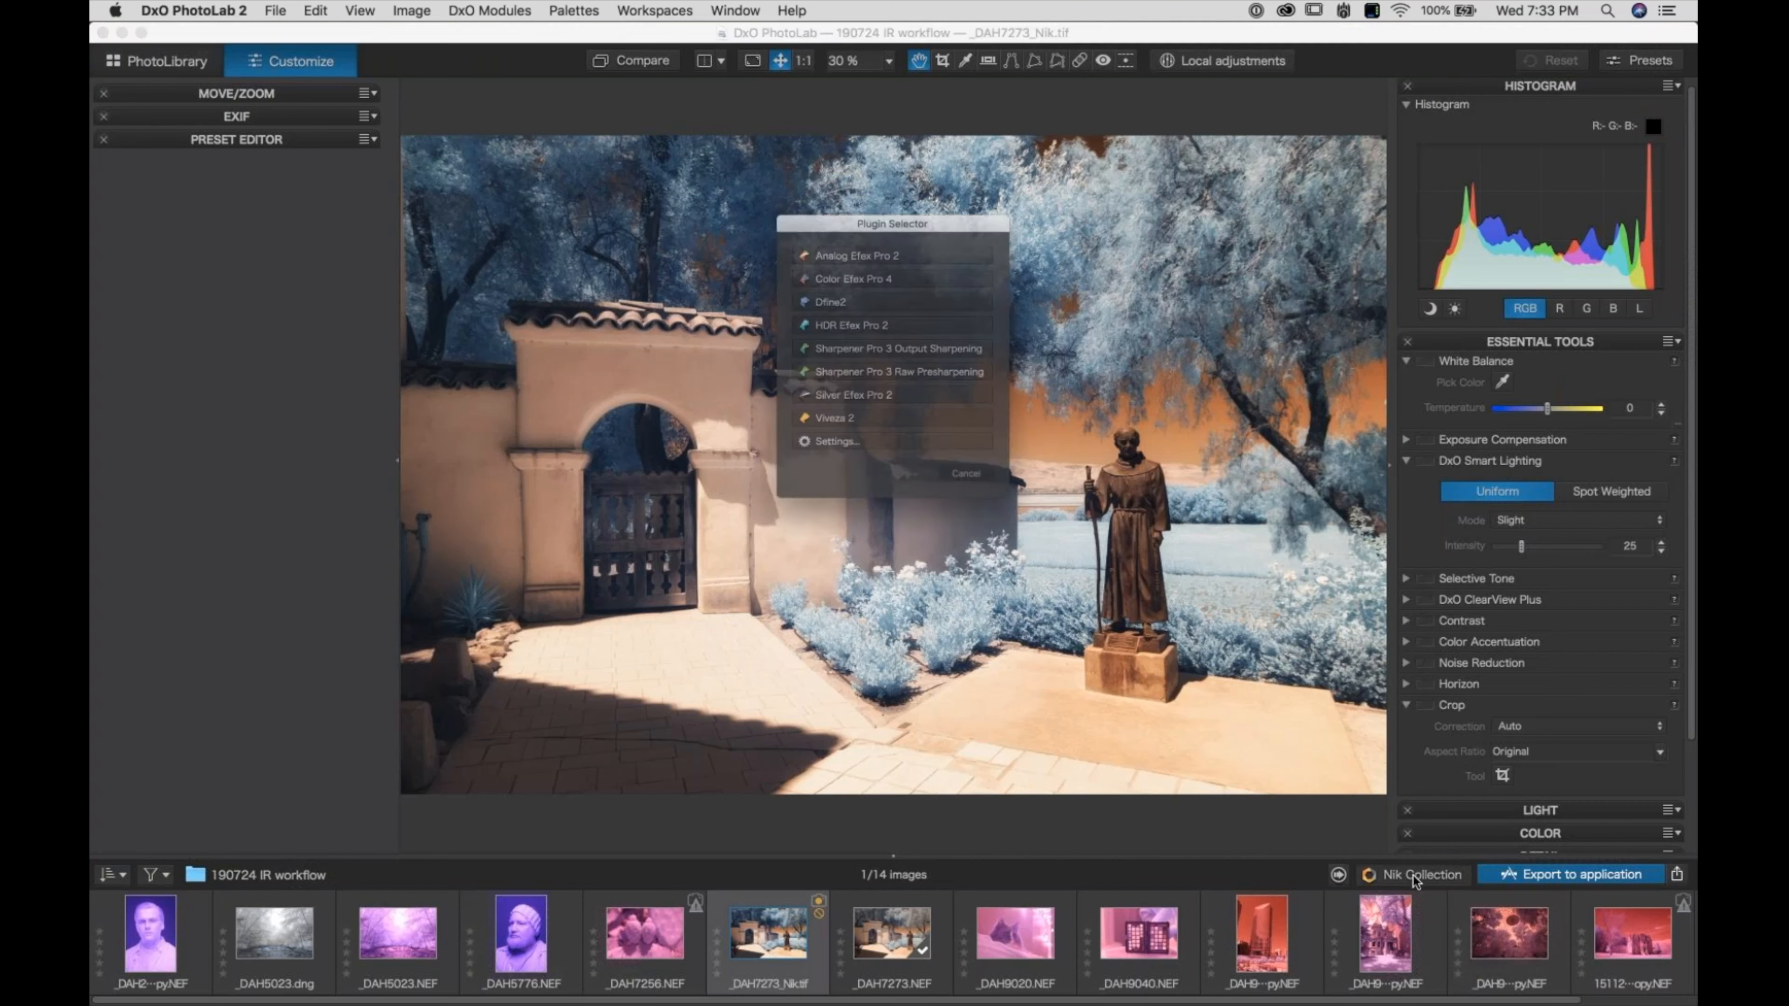
pyautogui.click(858, 405)
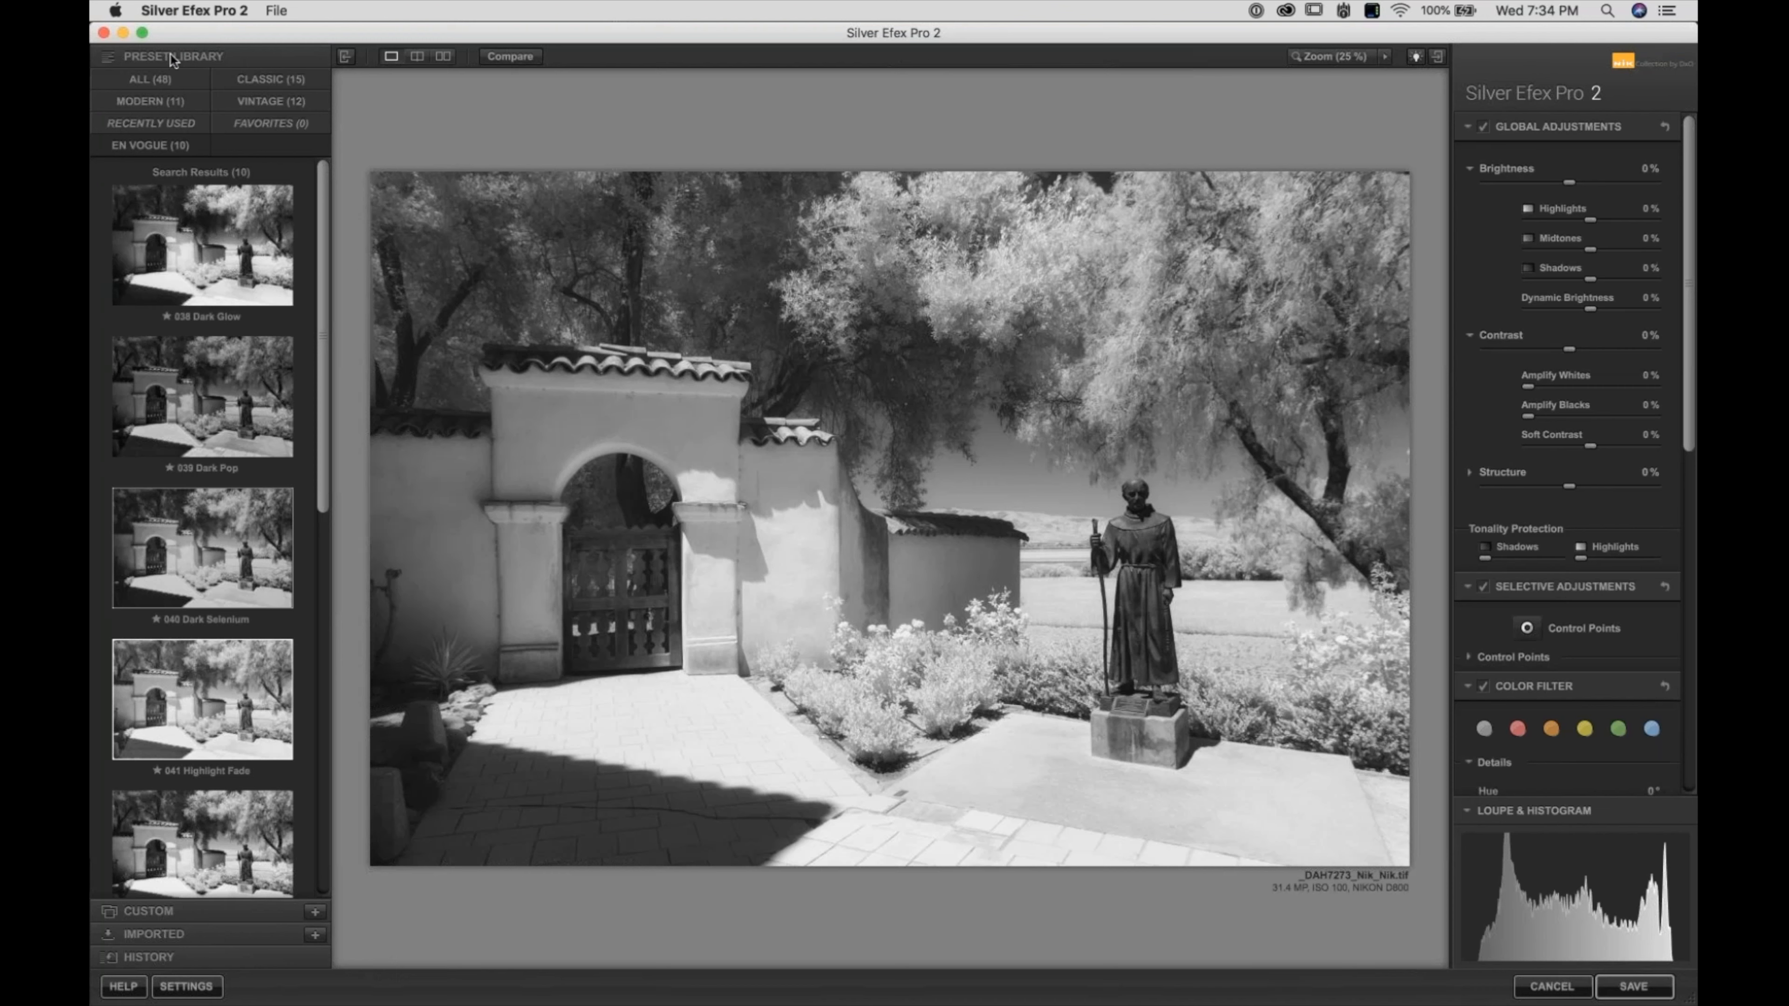
# Browse all presets and the En Vogue set, and apply the 038 Dark Glow preset to the photo
pyautogui.click(147, 80)
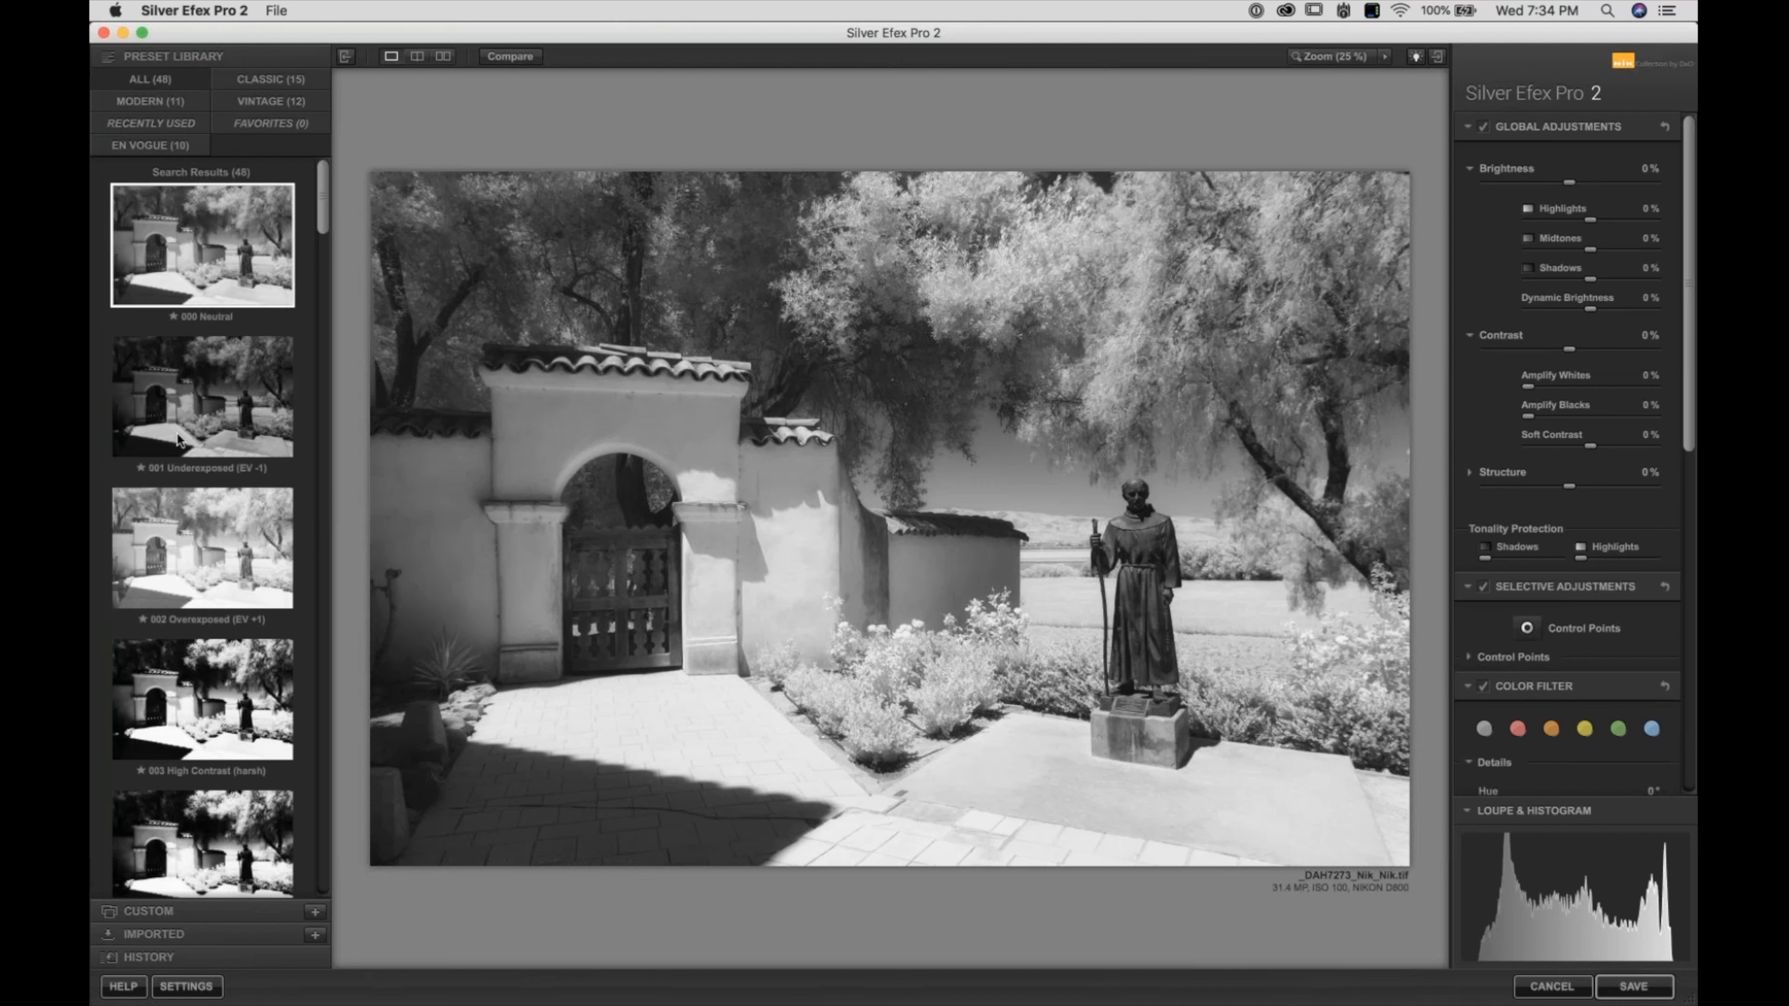
pyautogui.click(137, 147)
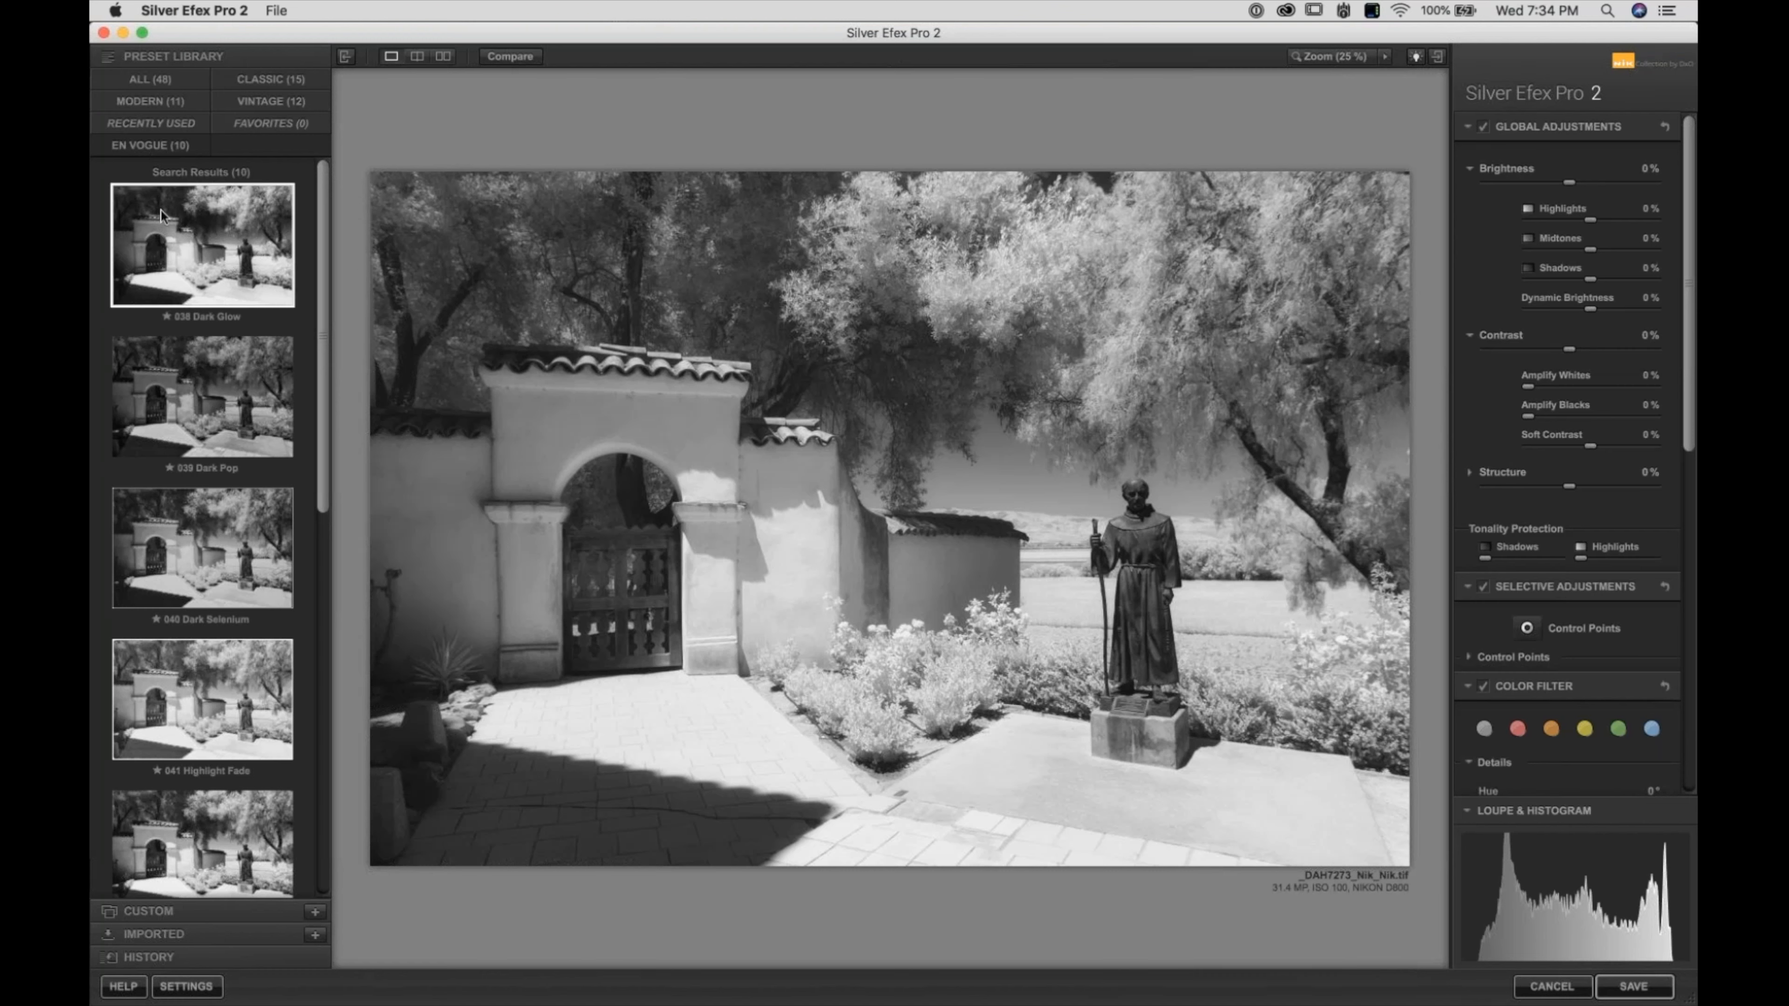
pyautogui.click(196, 263)
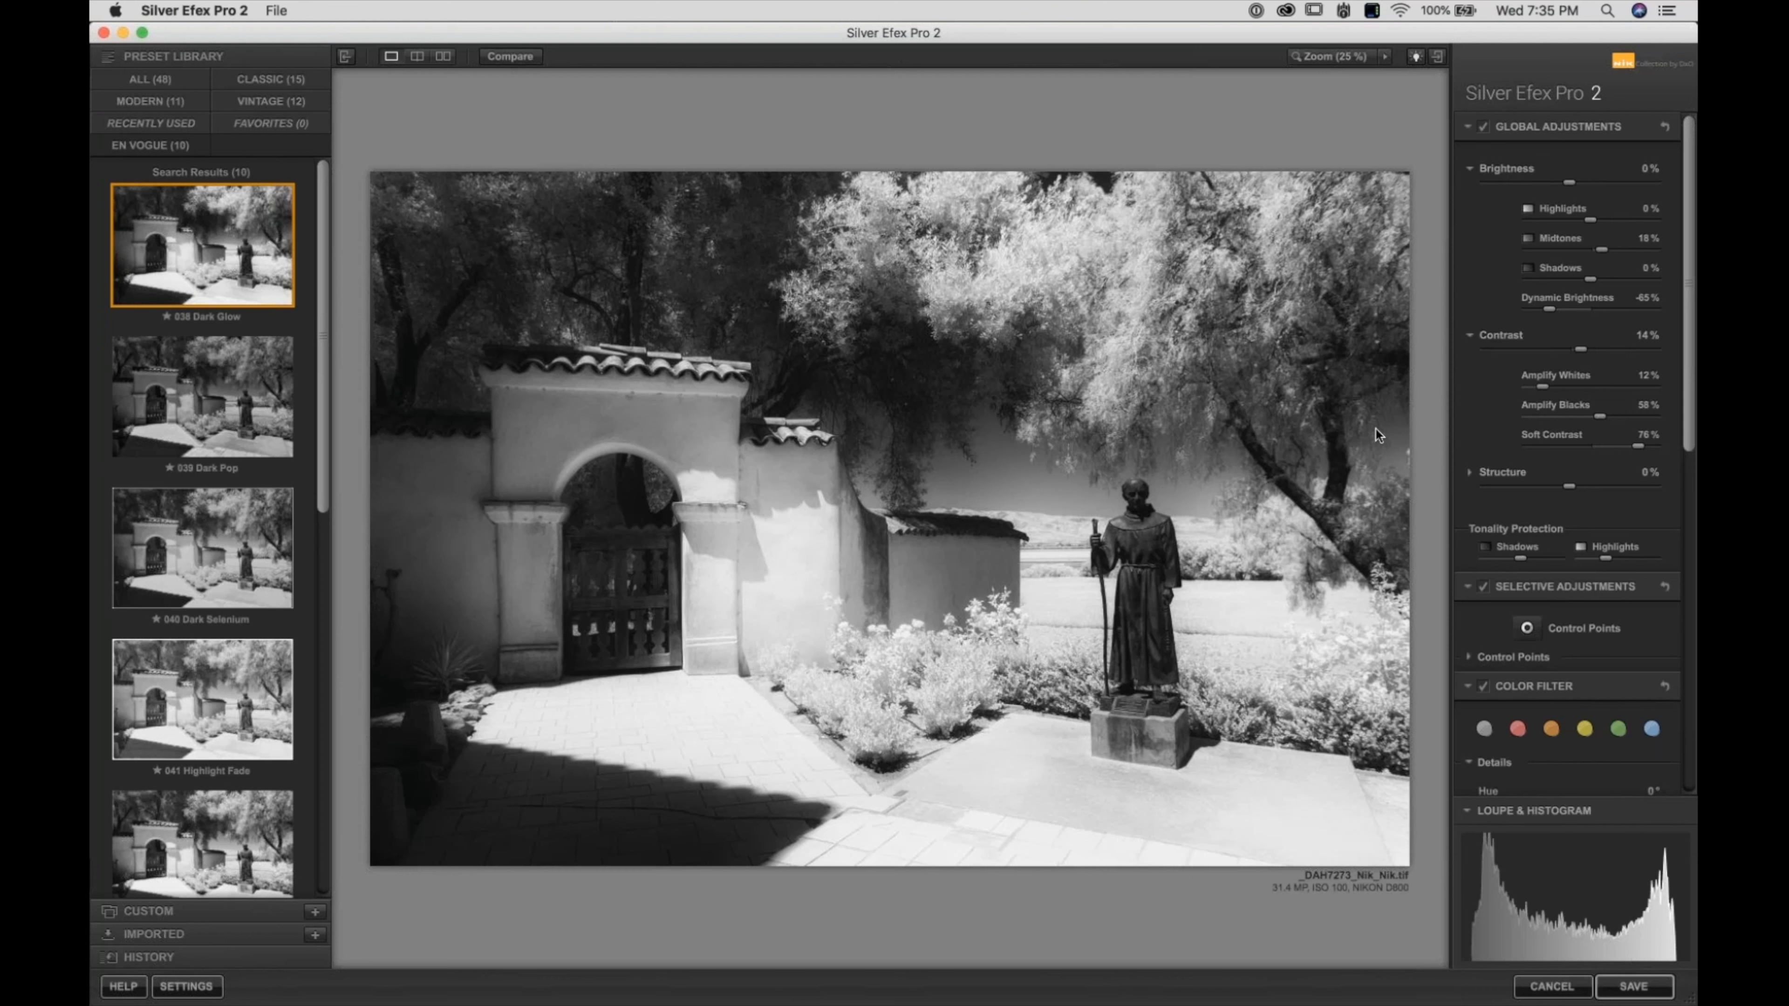
# Collapse the Brightness and Contrast details and the Selective Adjustments, Color Filter and Finishing Adjustments sections
pyautogui.click(1496, 169)
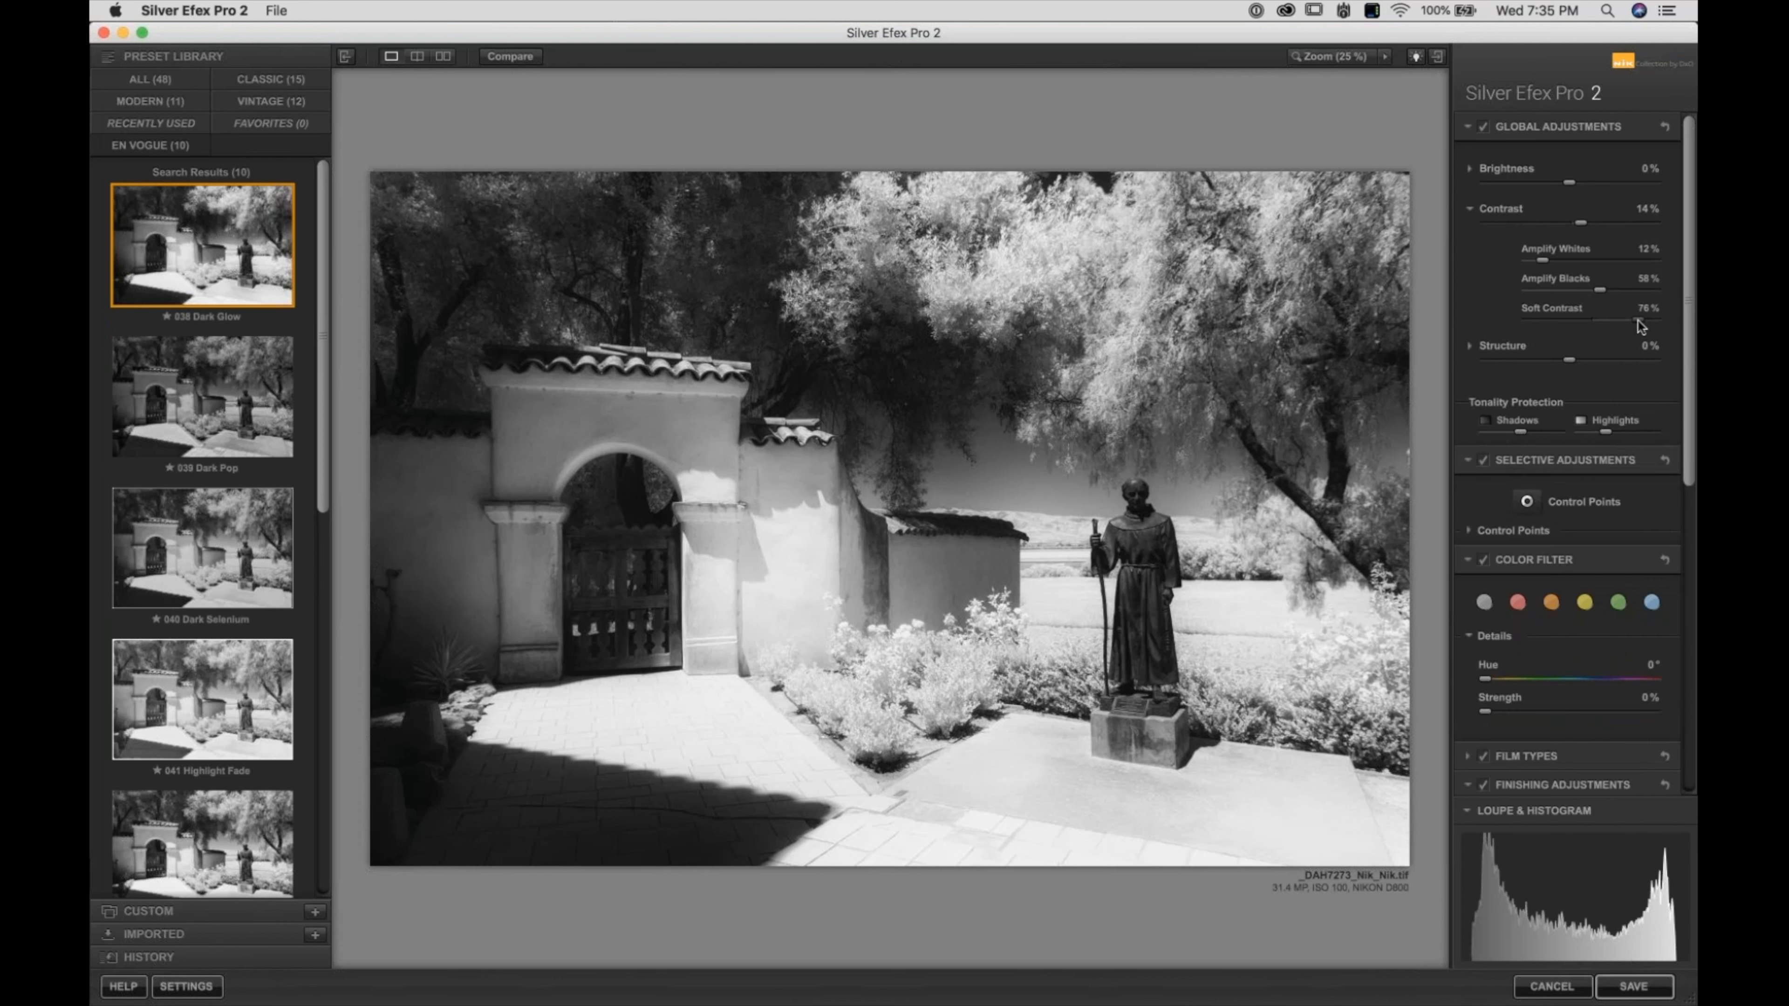
pyautogui.click(1492, 210)
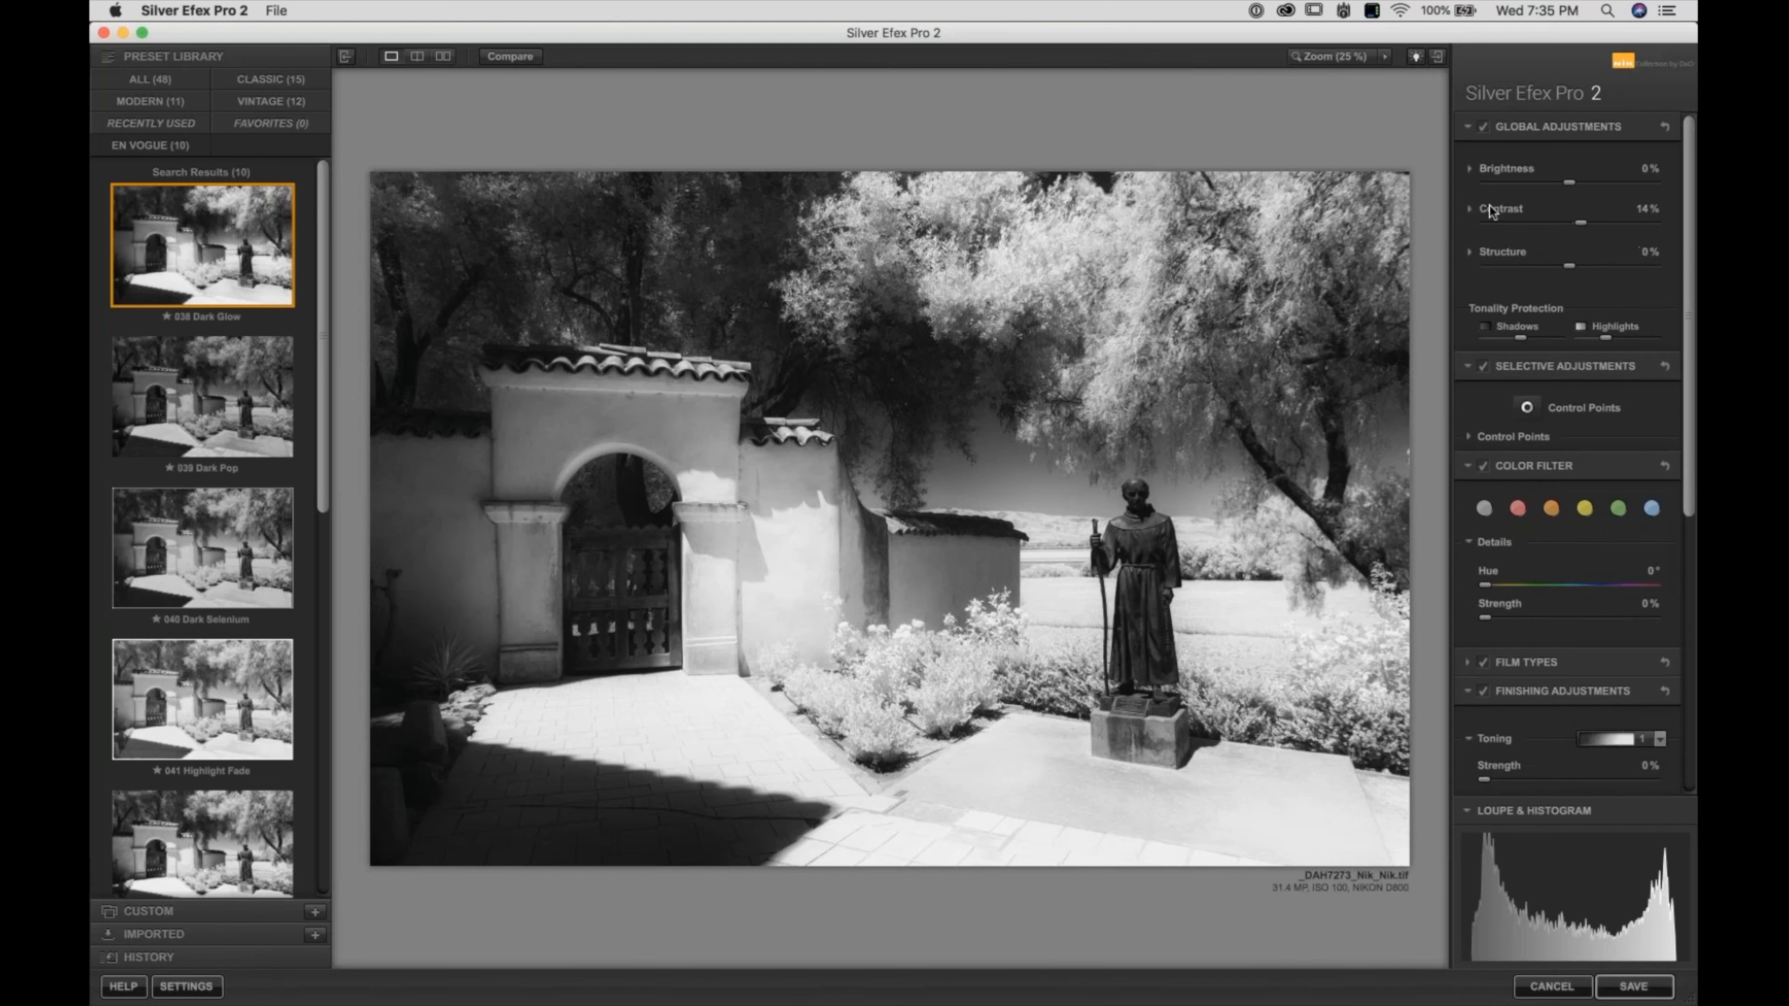
pyautogui.click(1503, 367)
pyautogui.click(1507, 400)
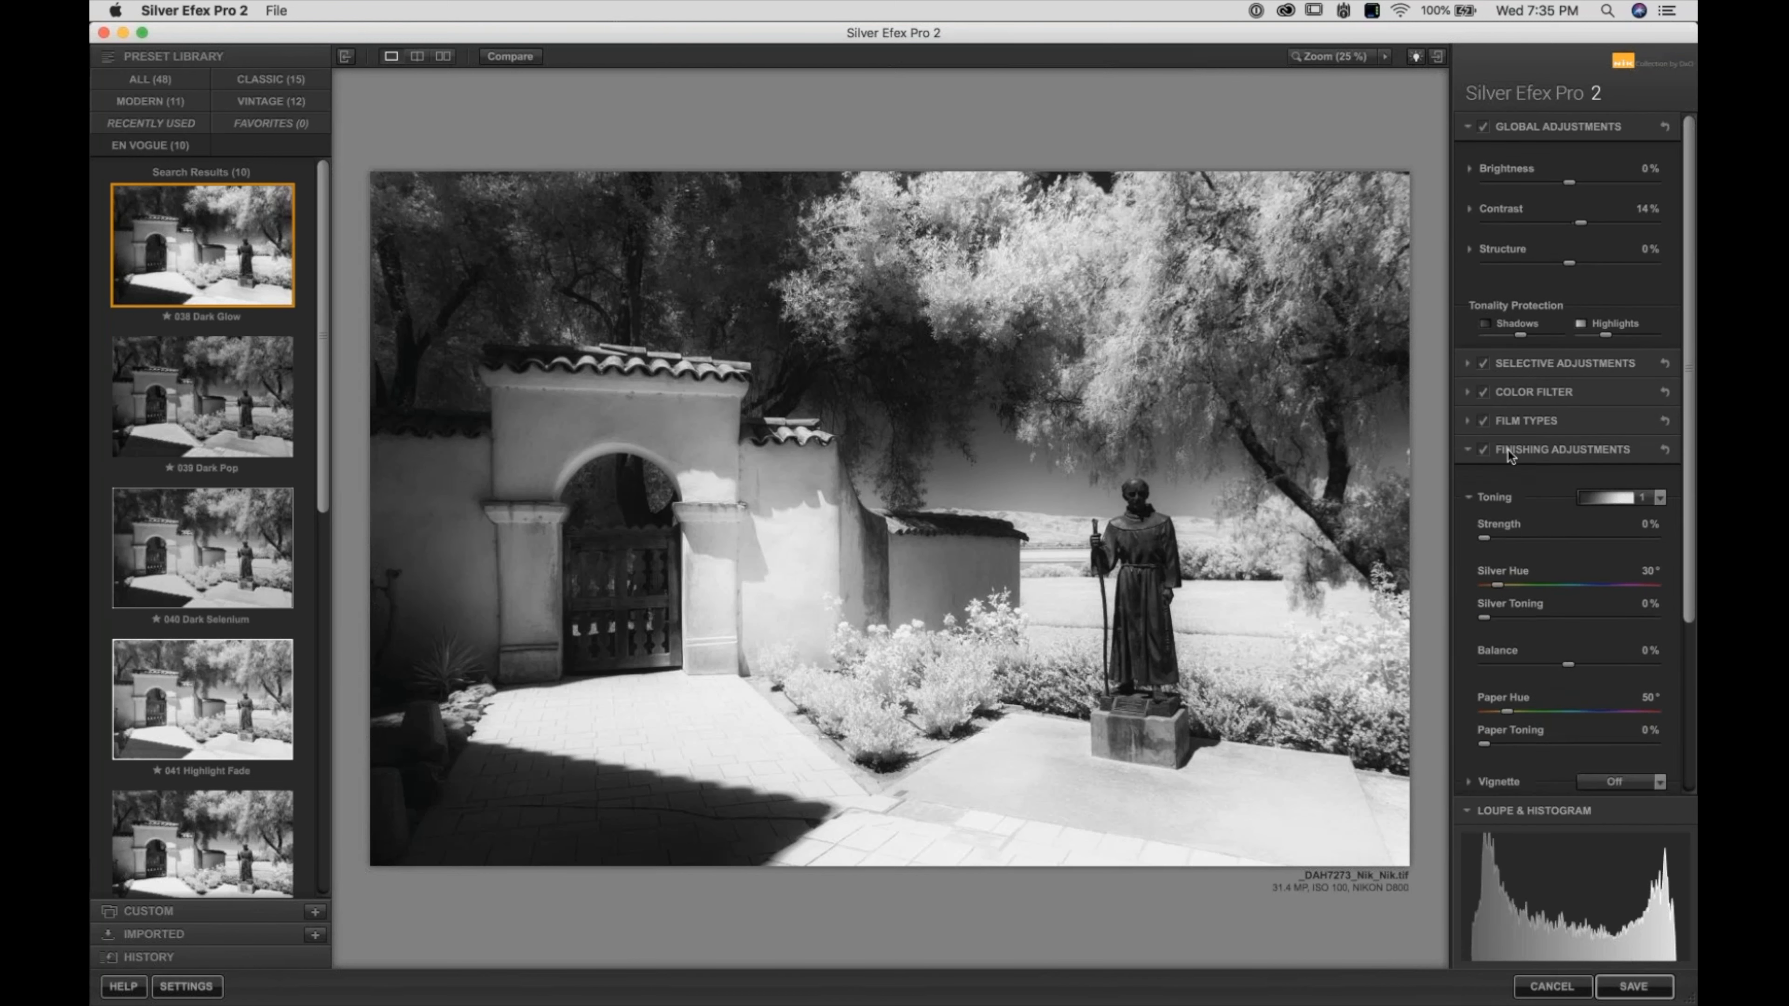
pyautogui.click(1508, 450)
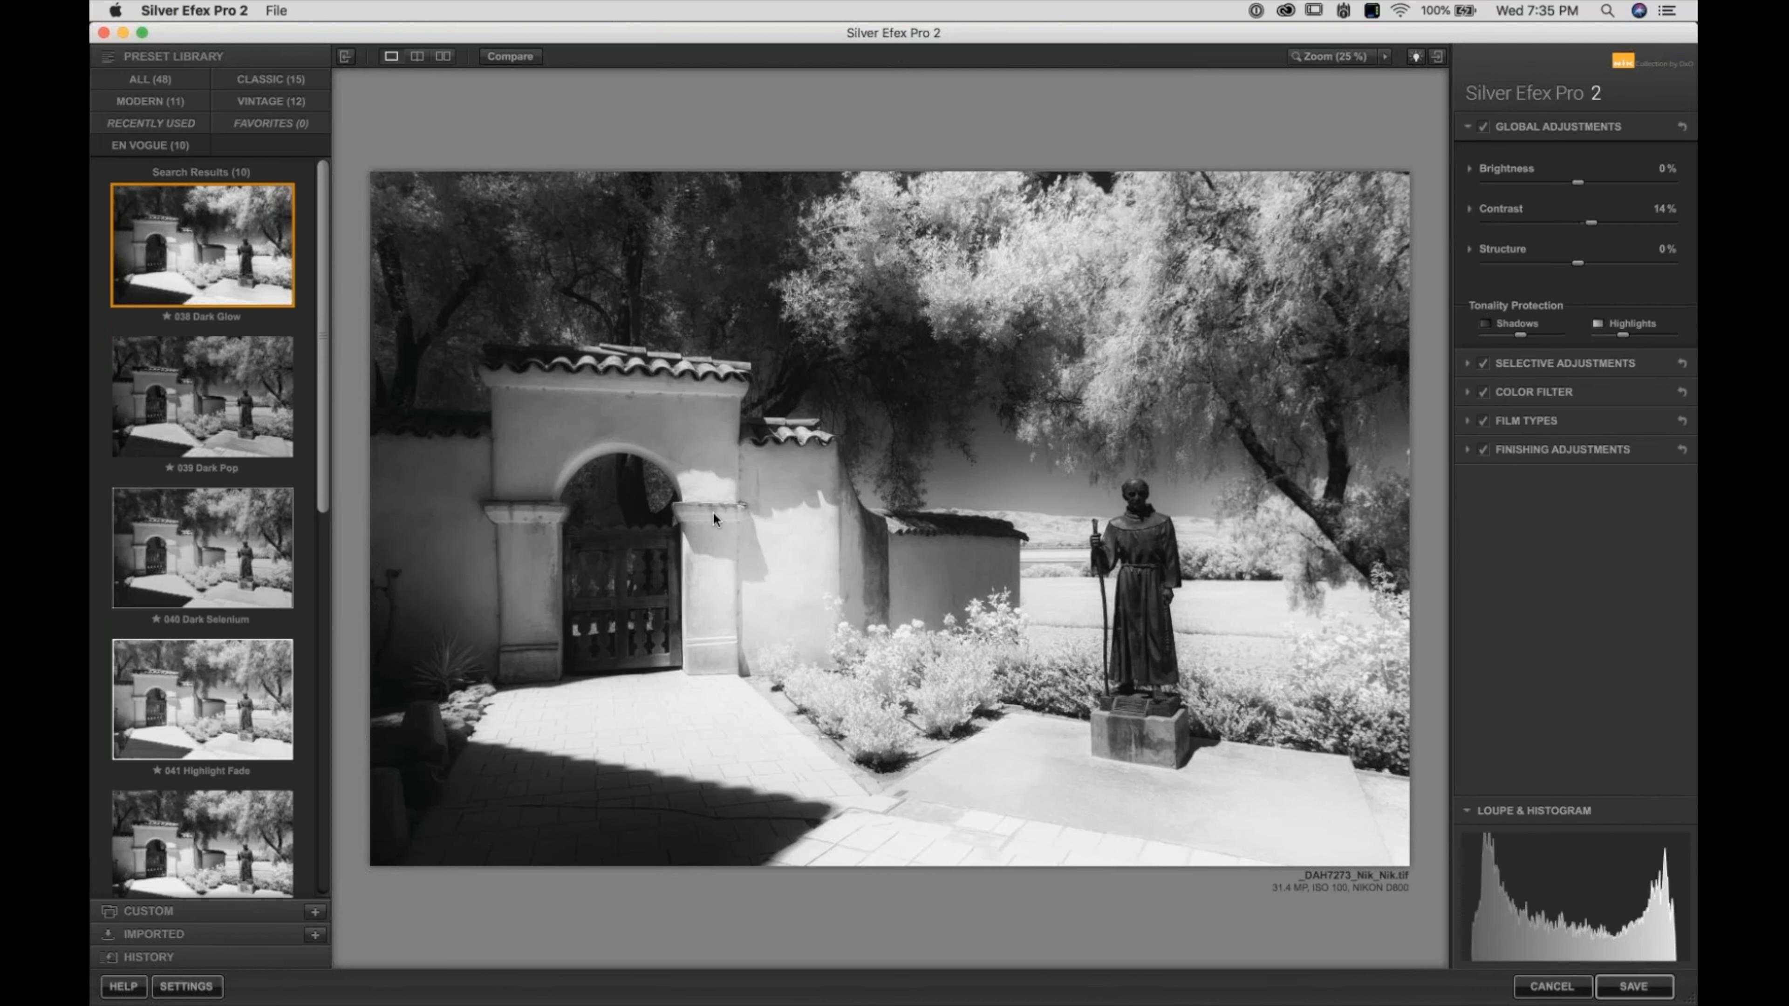
# Test the Soft Contrast setting at 100% and -100%, settle on 50%, and collapse the Contrast details
pyautogui.click(1498, 210)
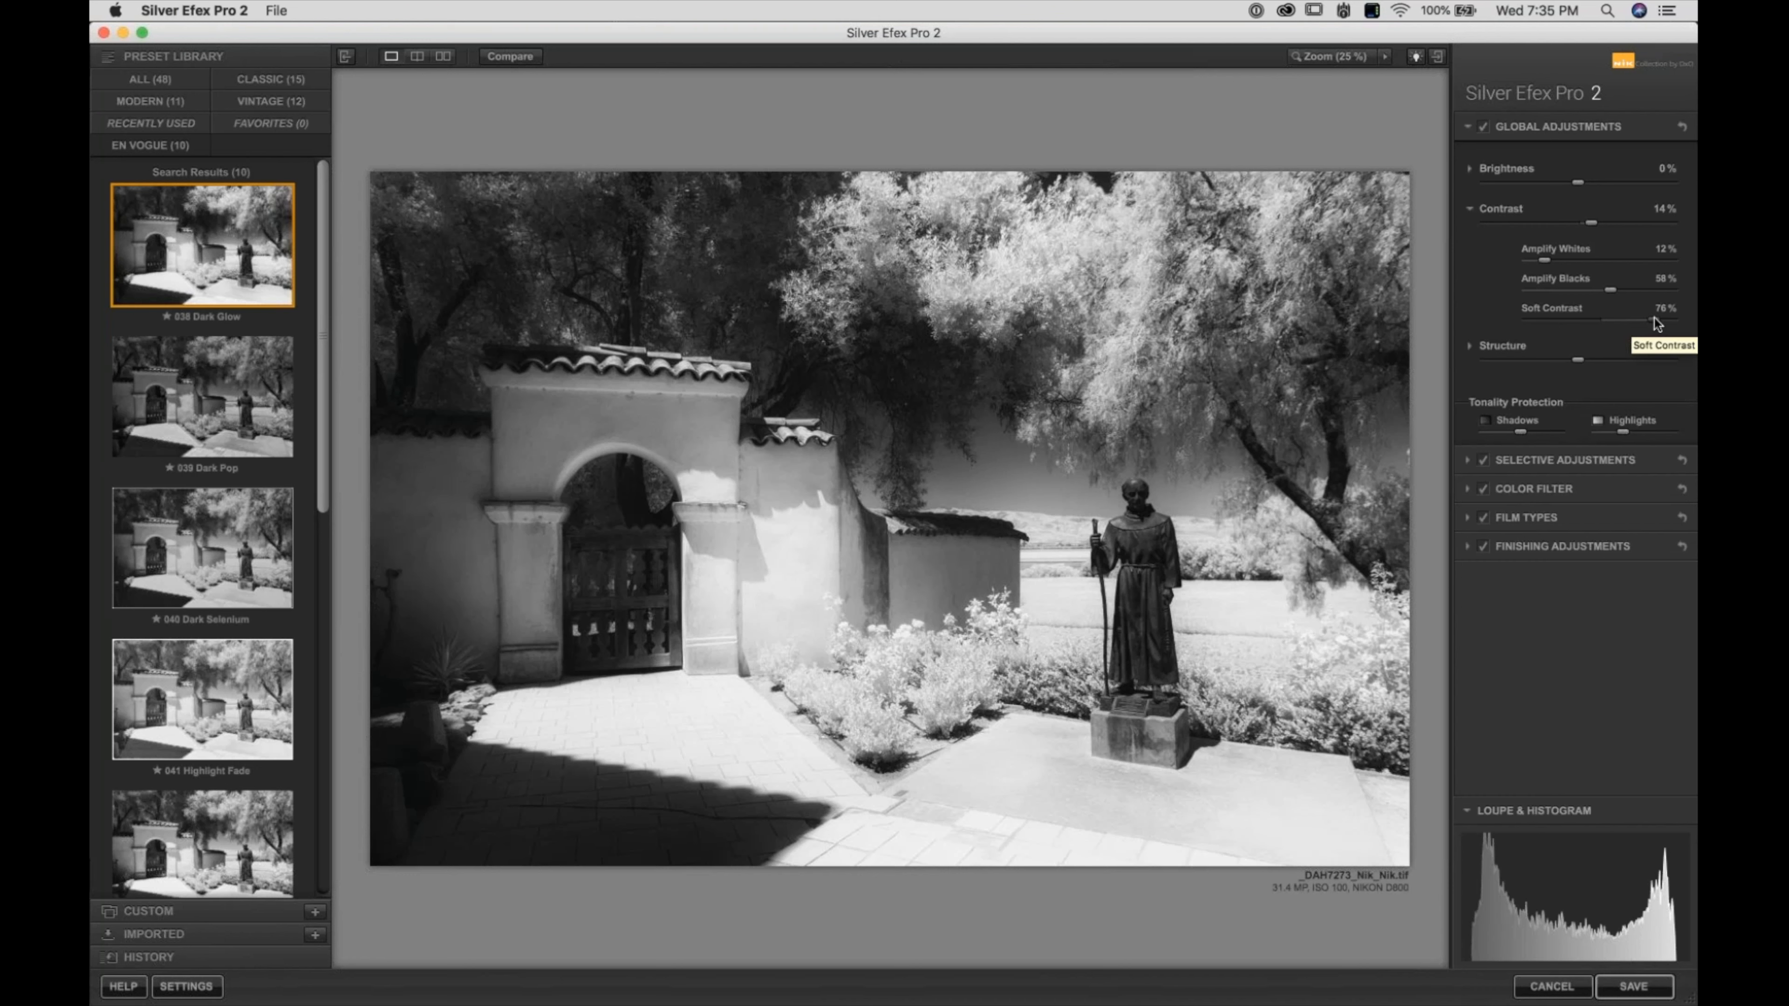
pyautogui.moveTo(1654, 319); pyautogui.dragTo(1673, 319)
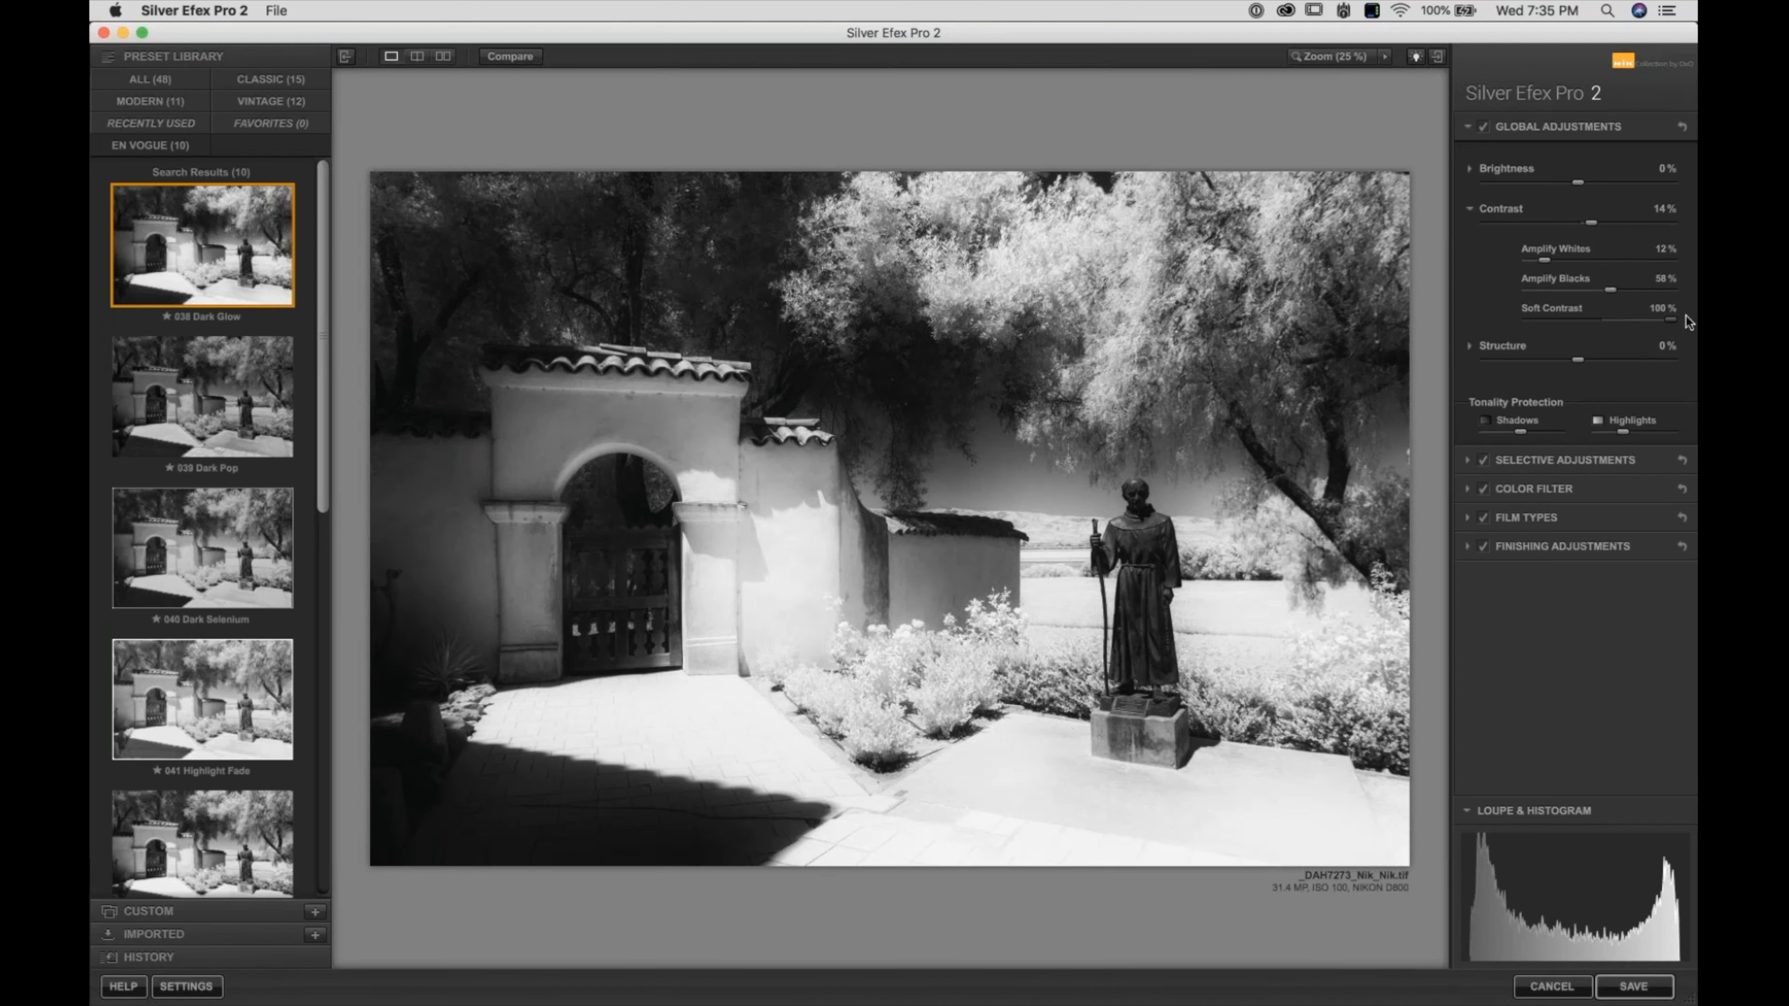
pyautogui.moveTo(1685, 315)
pyautogui.mouseDown()
pyautogui.moveTo(1658, 316)
pyautogui.moveTo(1696, 307)
pyautogui.mouseUp()
pyautogui.moveTo(1658, 323); pyautogui.dragTo(1515, 323)
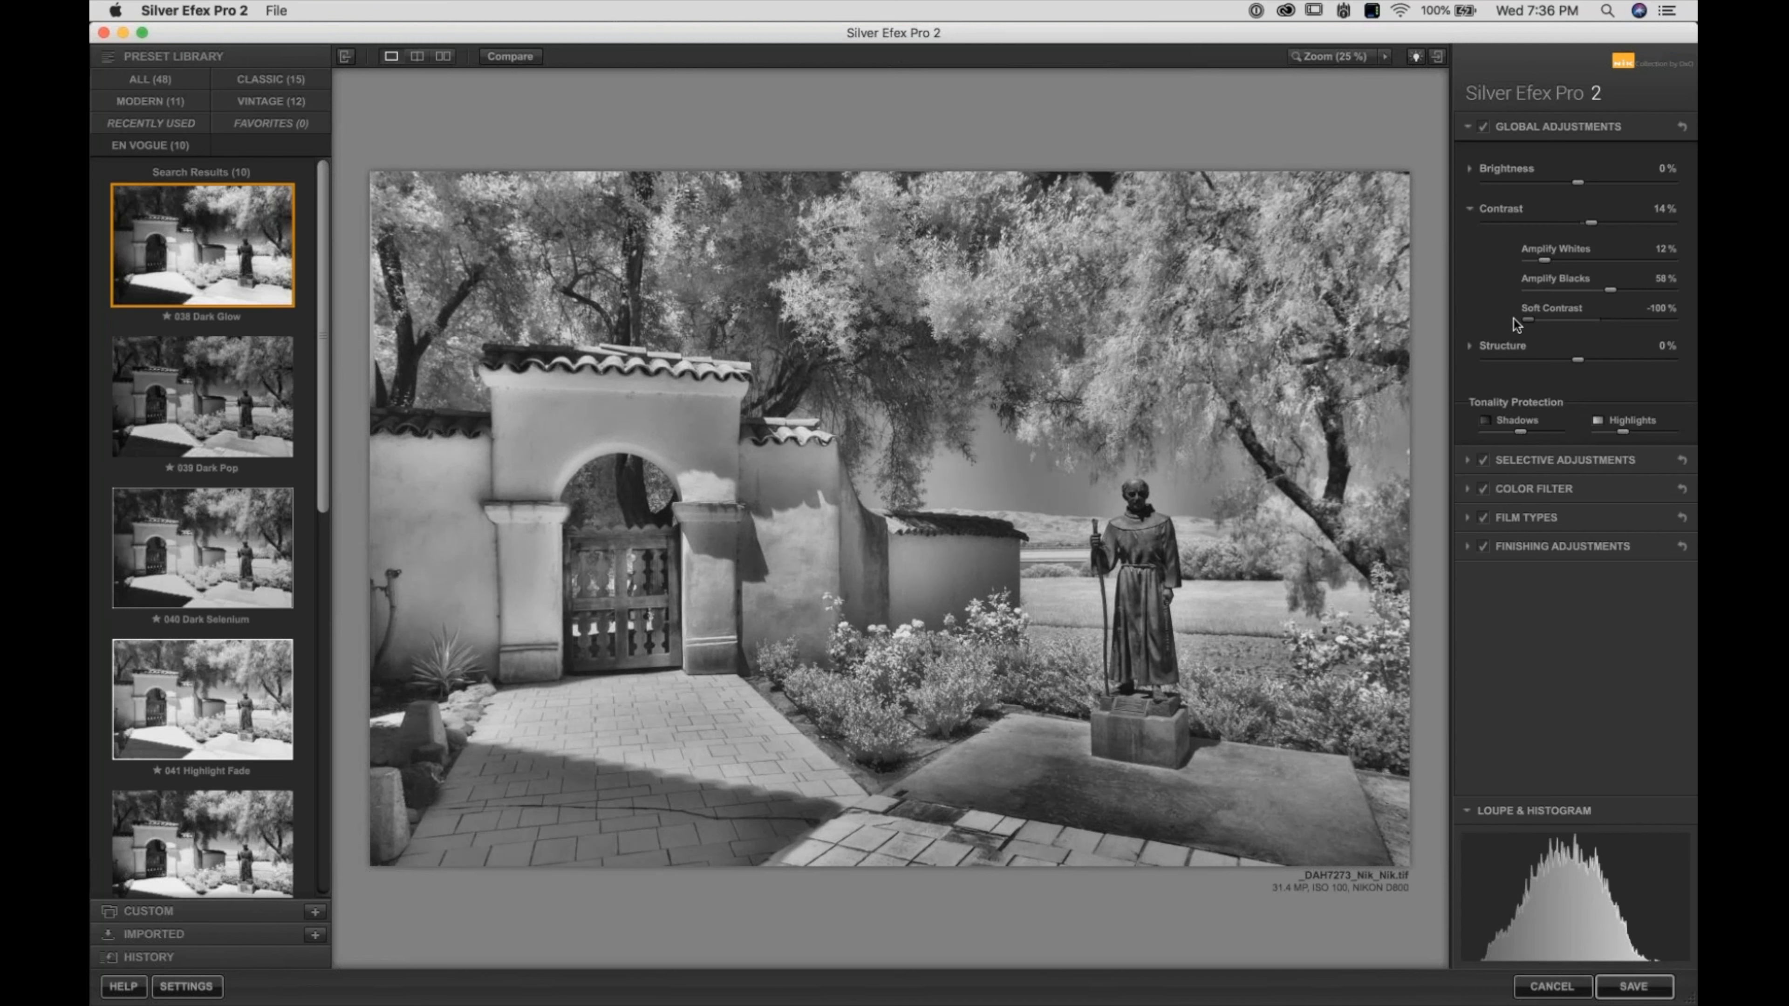
pyautogui.moveTo(1616, 897)
pyautogui.moveTo(1584, 314); pyautogui.dragTo(1636, 327)
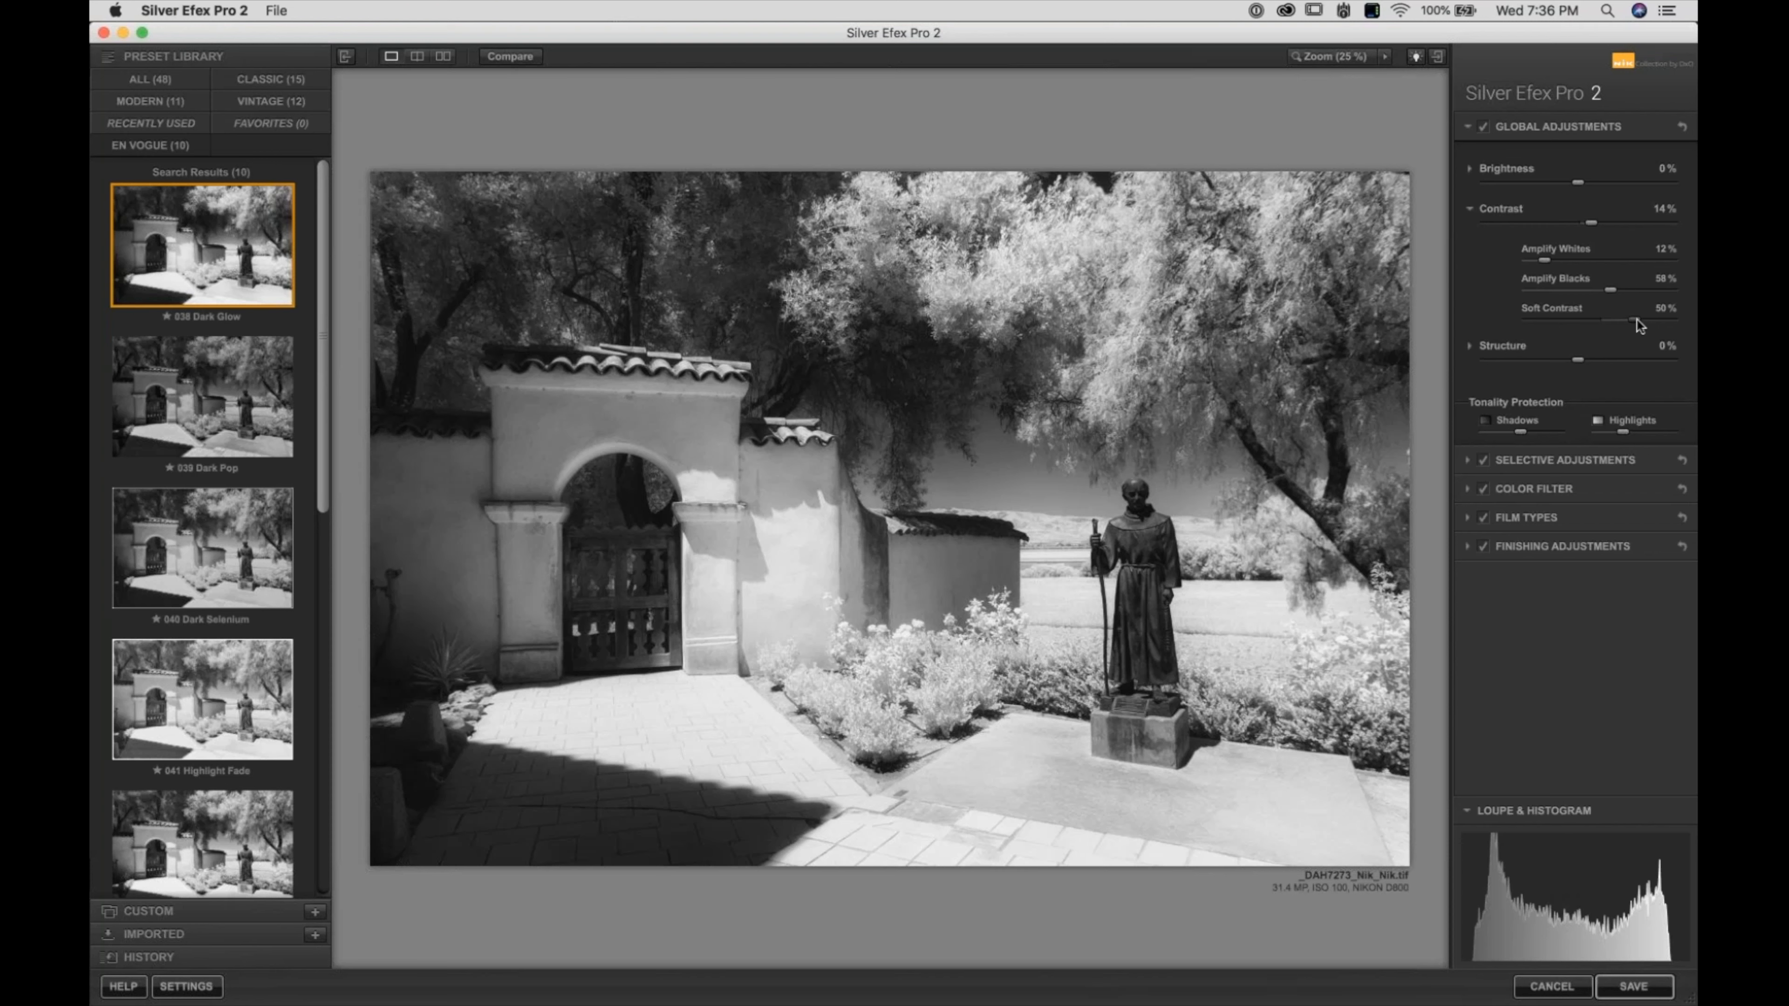
pyautogui.click(1498, 210)
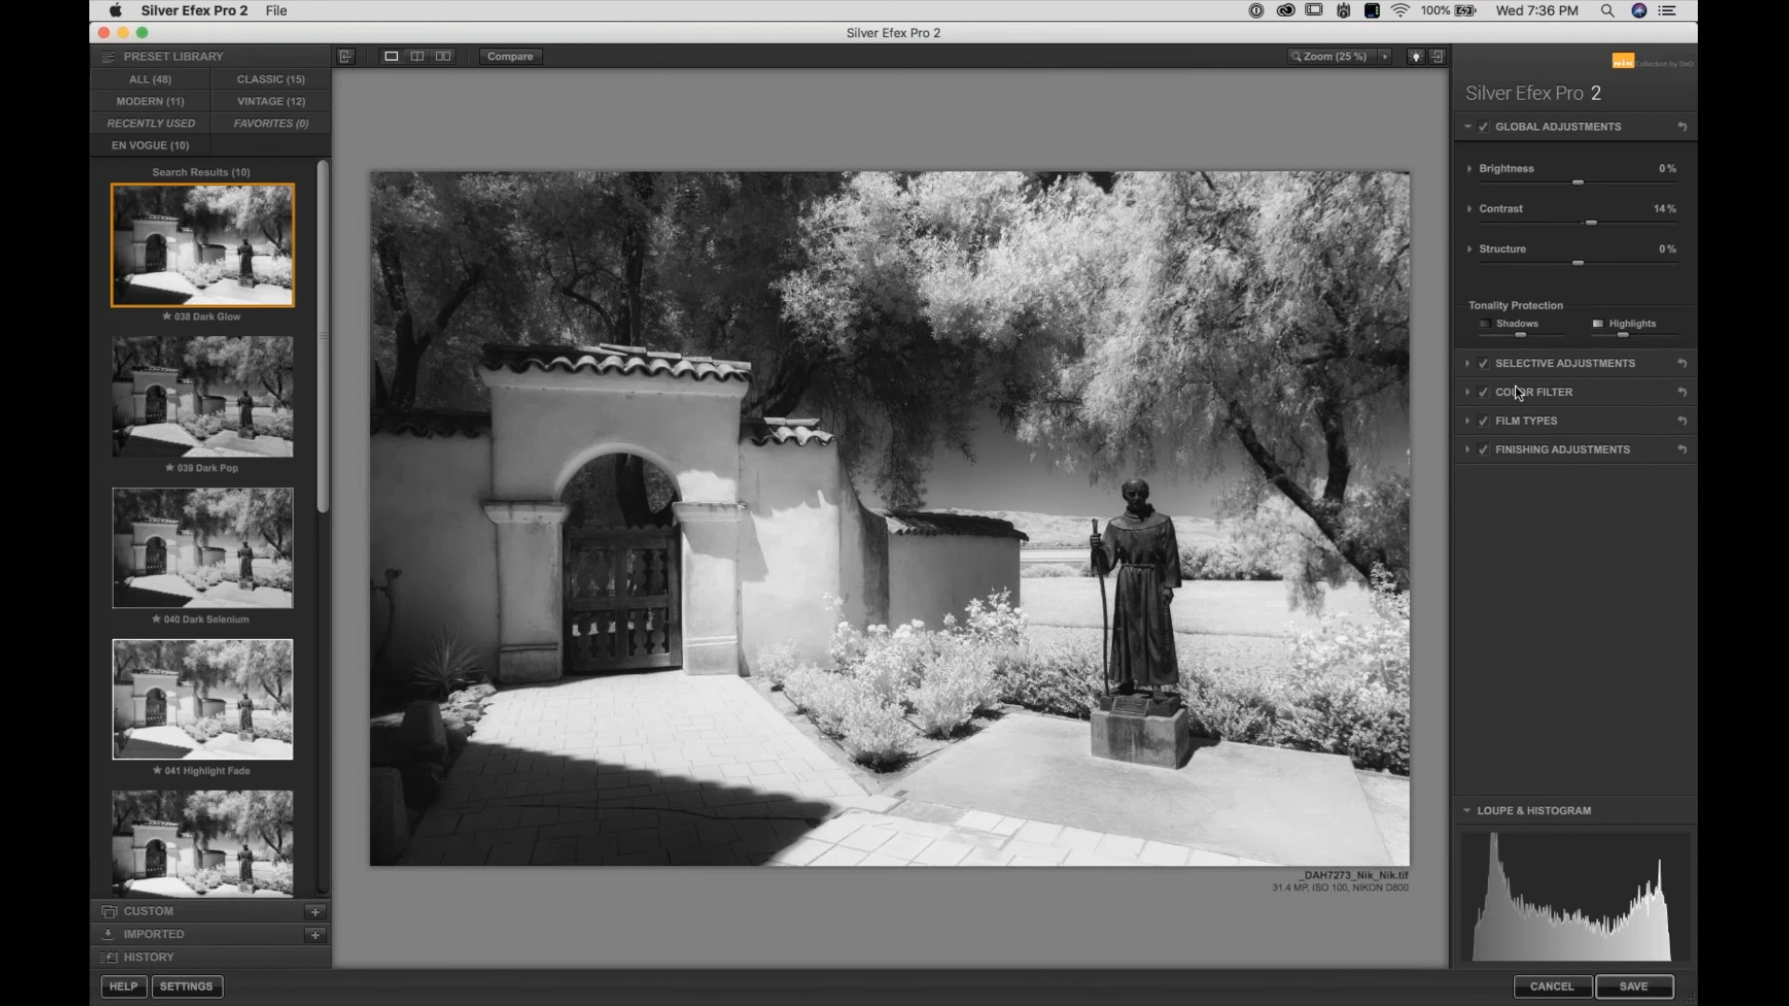
# Try the blue and red color filters on the black-and-white photo and return to the neutral filter
pyautogui.click(1515, 387)
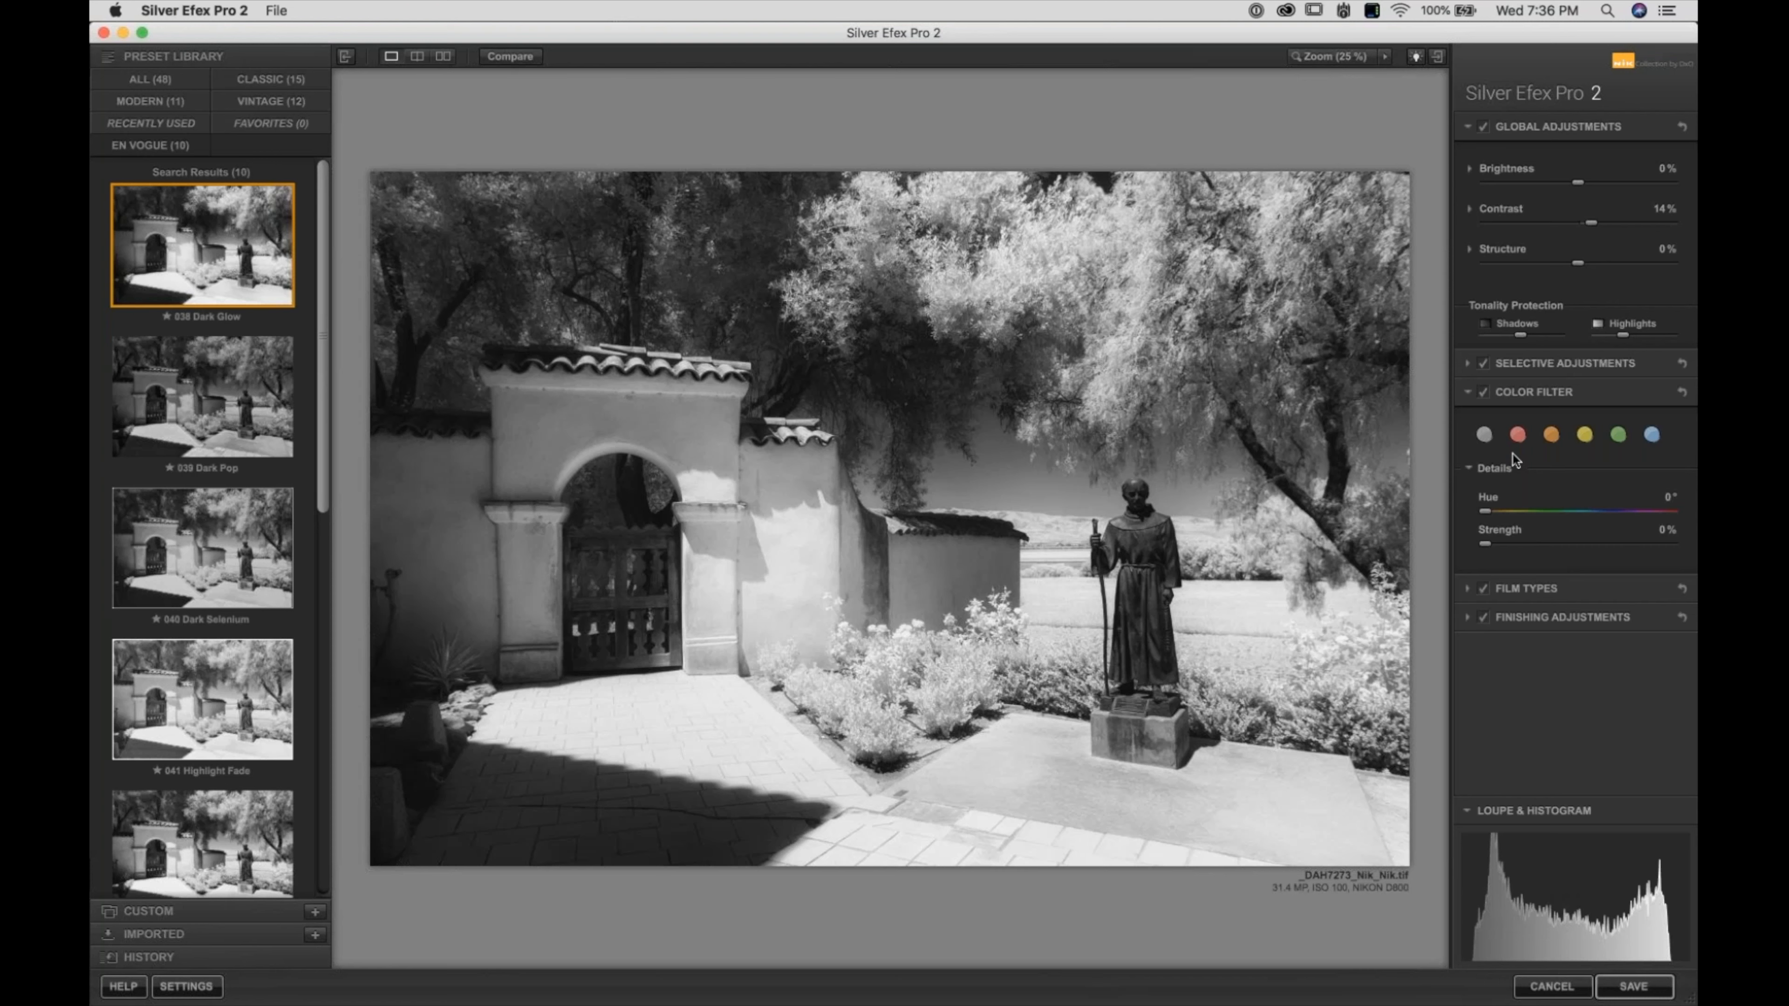
pyautogui.click(1652, 434)
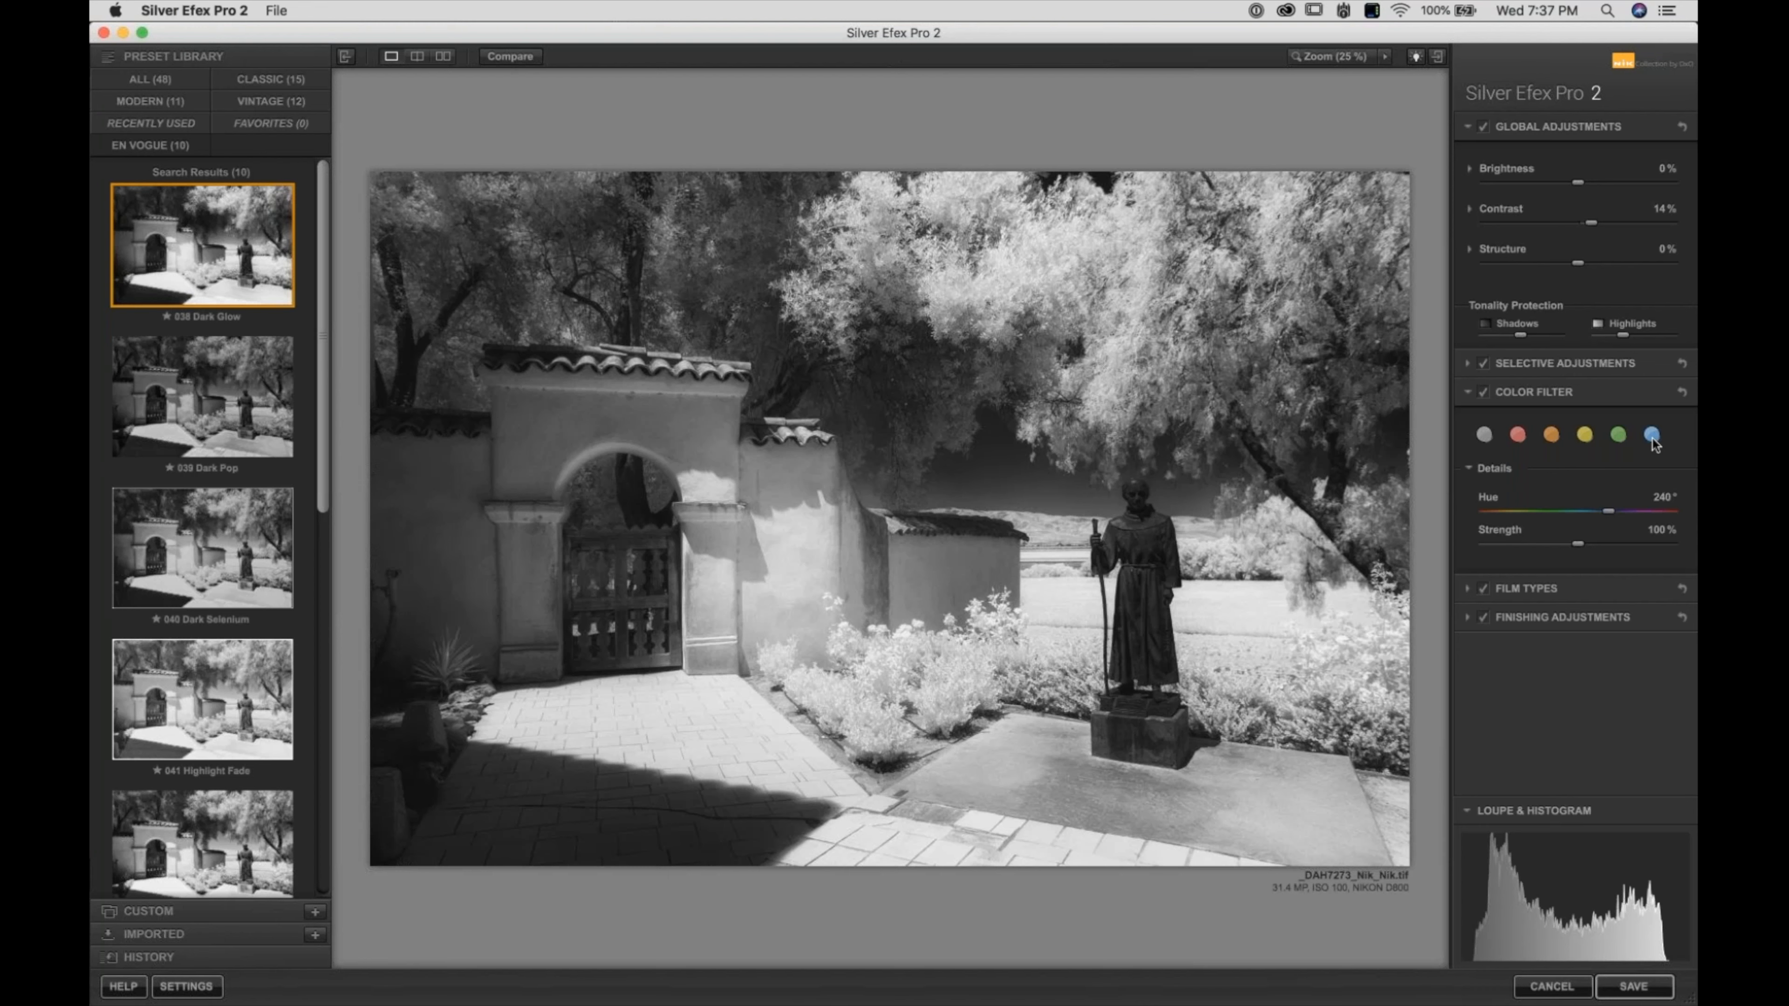
pyautogui.click(1518, 435)
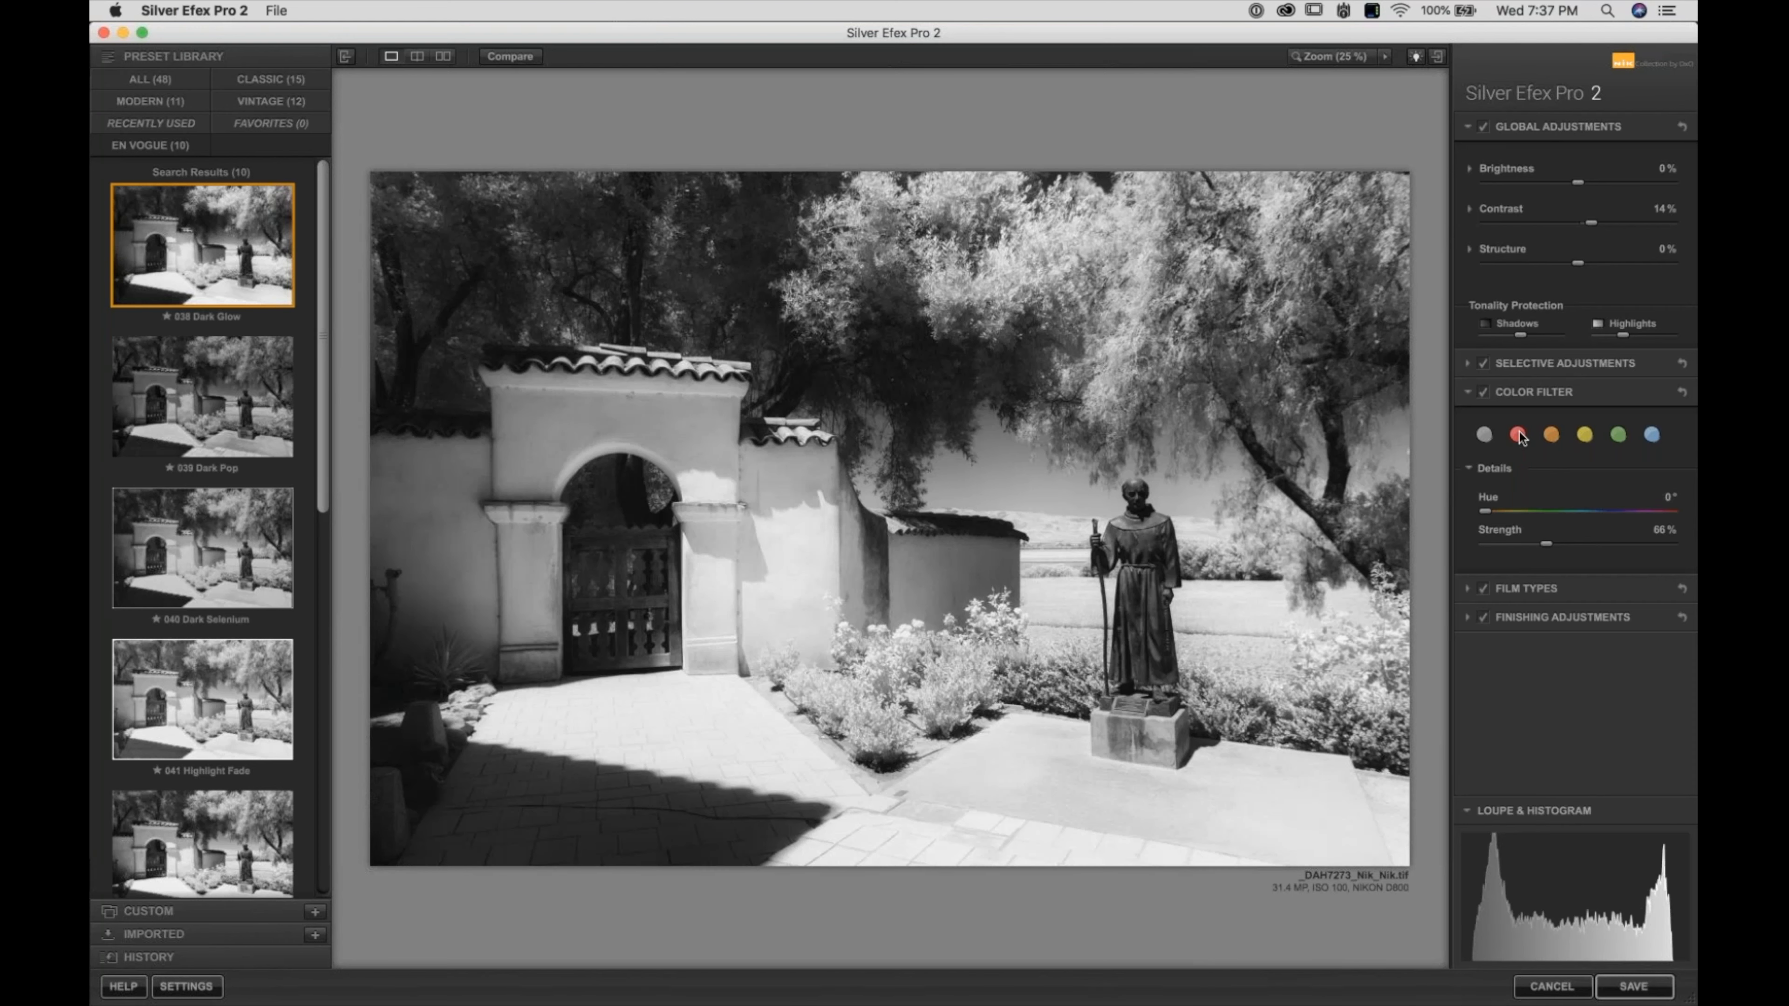
pyautogui.click(1651, 436)
pyautogui.click(1484, 435)
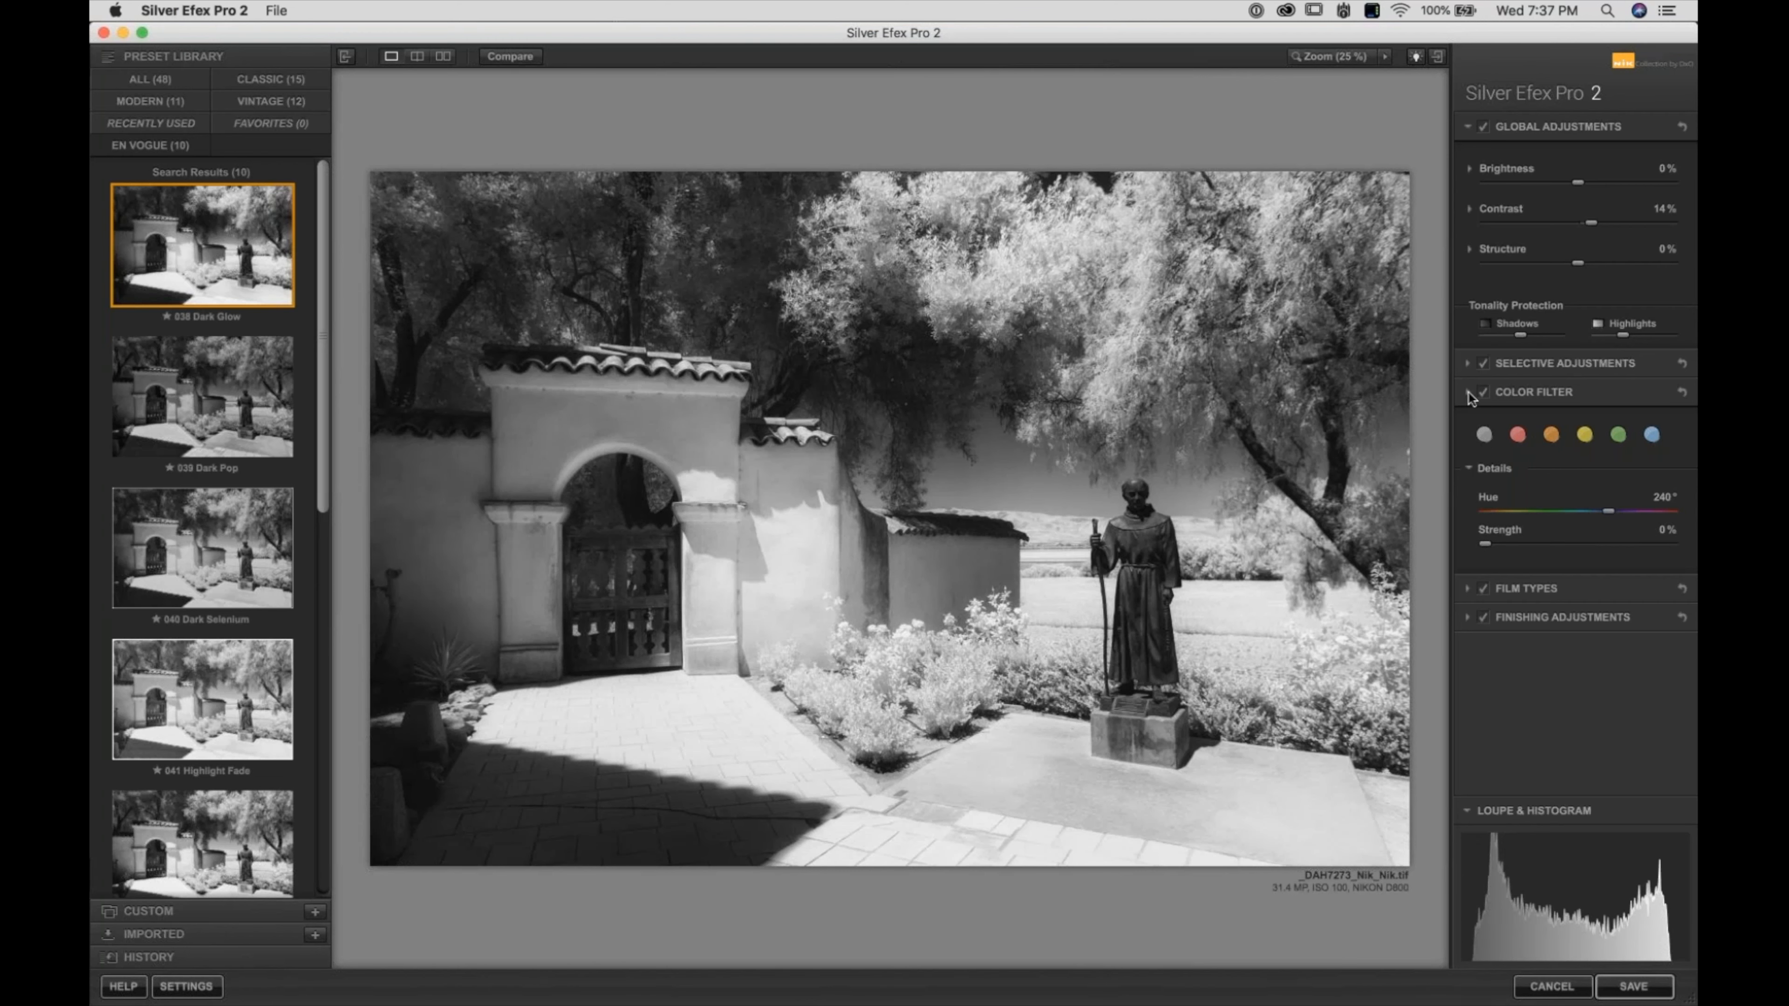
pyautogui.click(1469, 393)
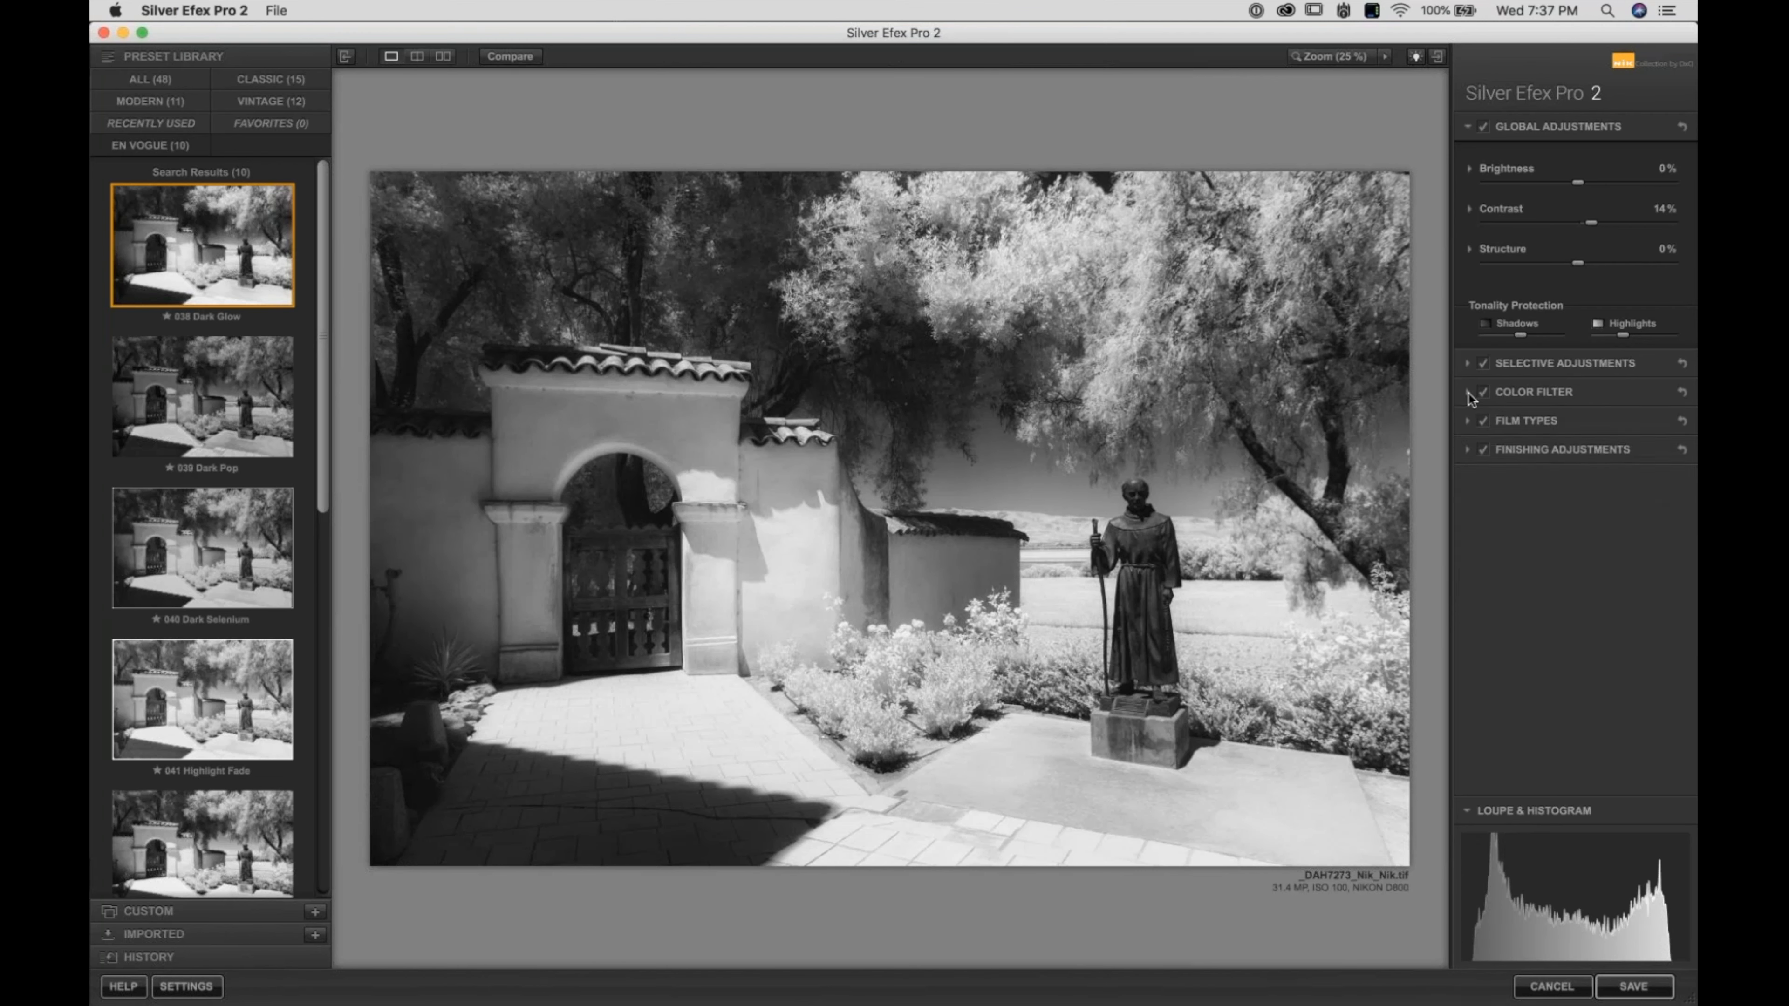
# Set the Film Types sensitivity to Green 37%, Cyan 55%, Blue 47% and Violet 45%, and preview the photo without the film adjustments
pyautogui.click(1468, 423)
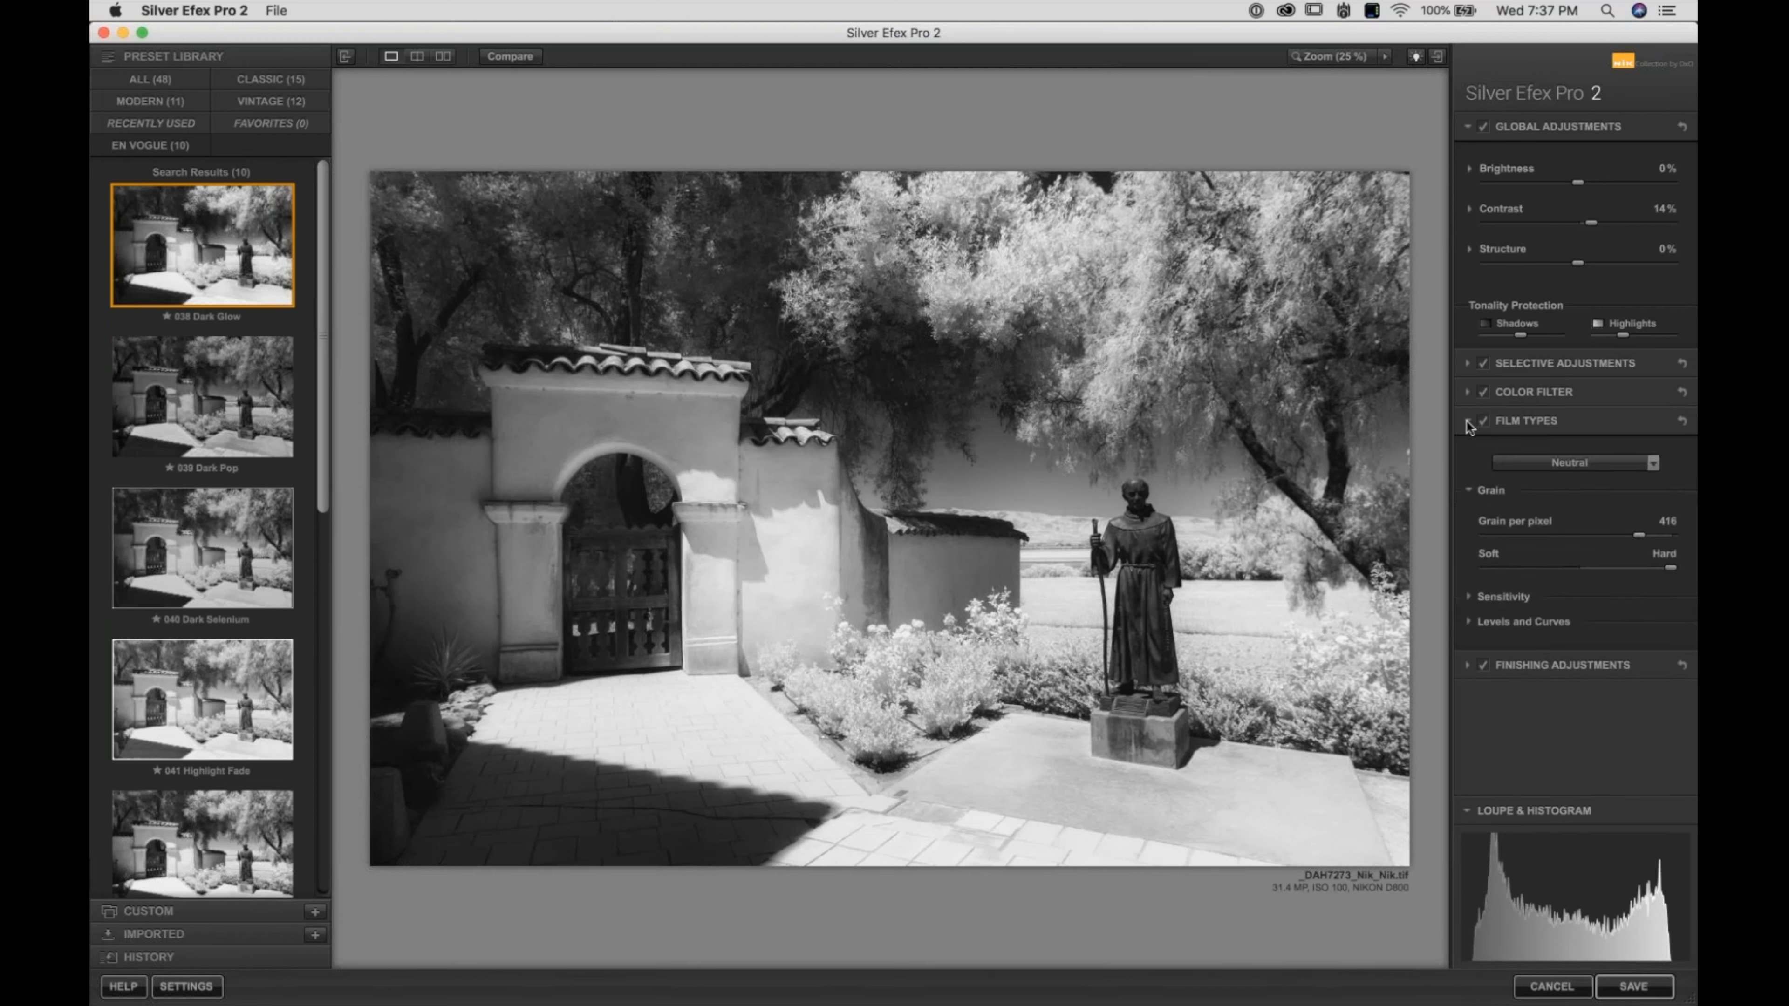
pyautogui.click(1470, 491)
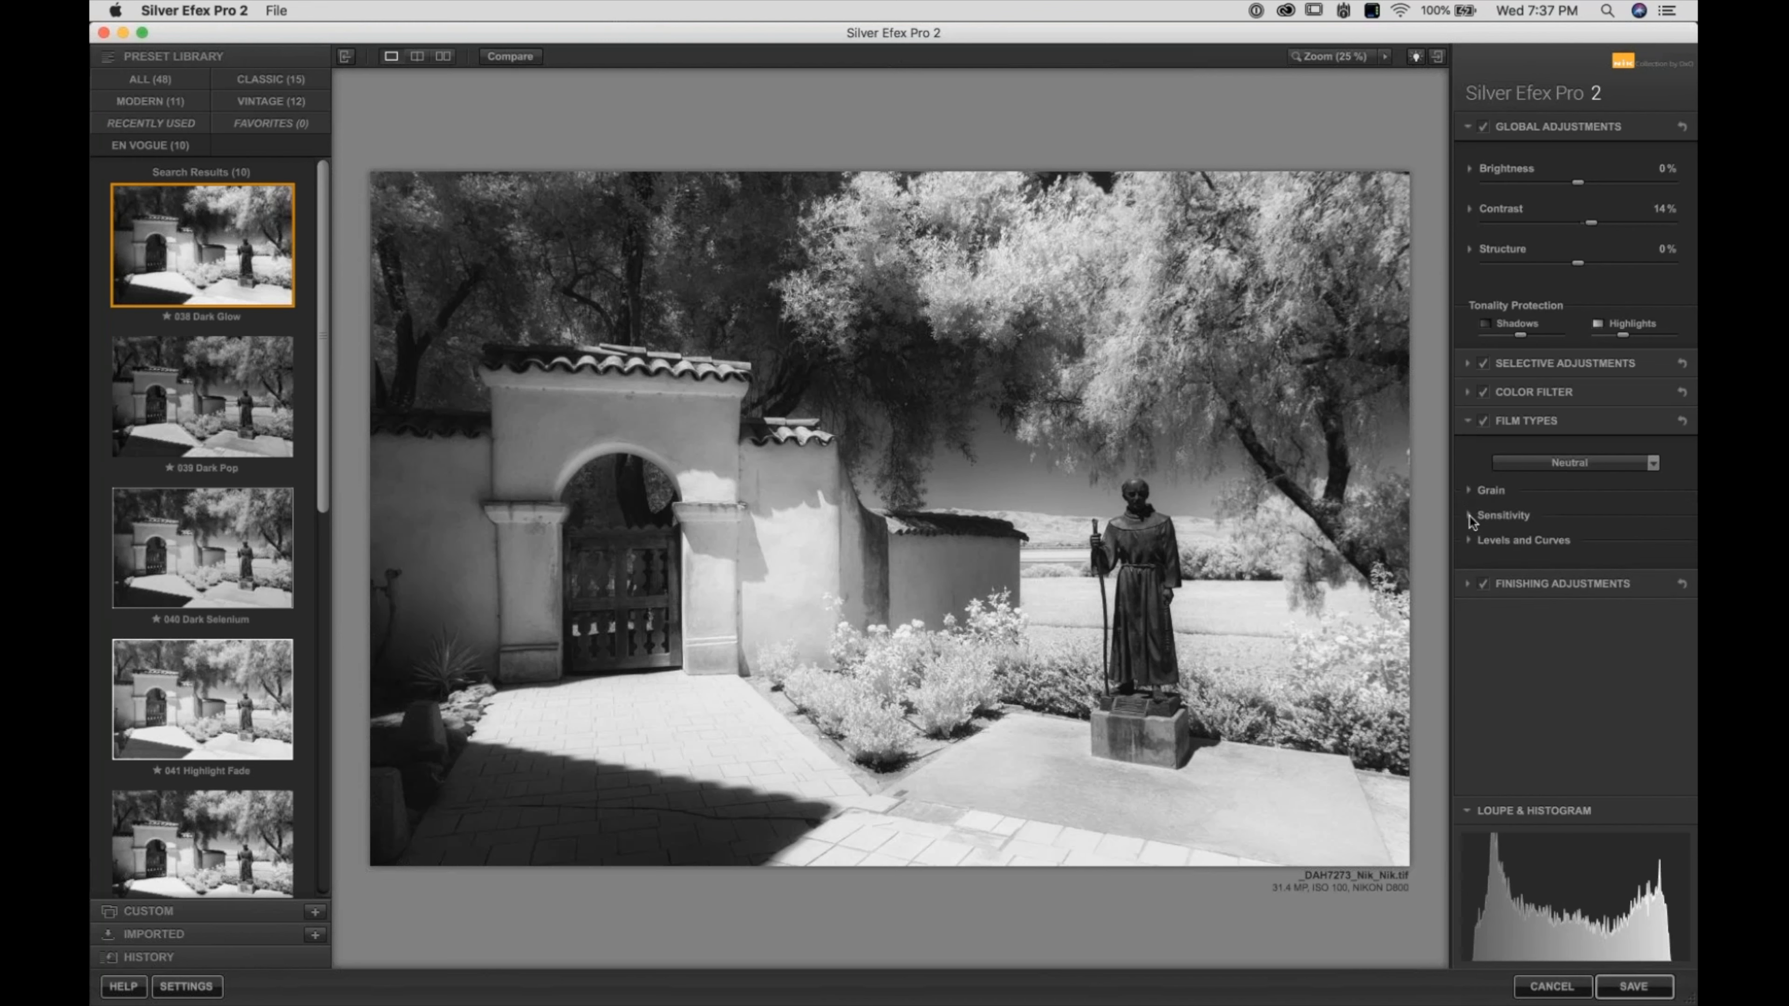
pyautogui.click(1469, 516)
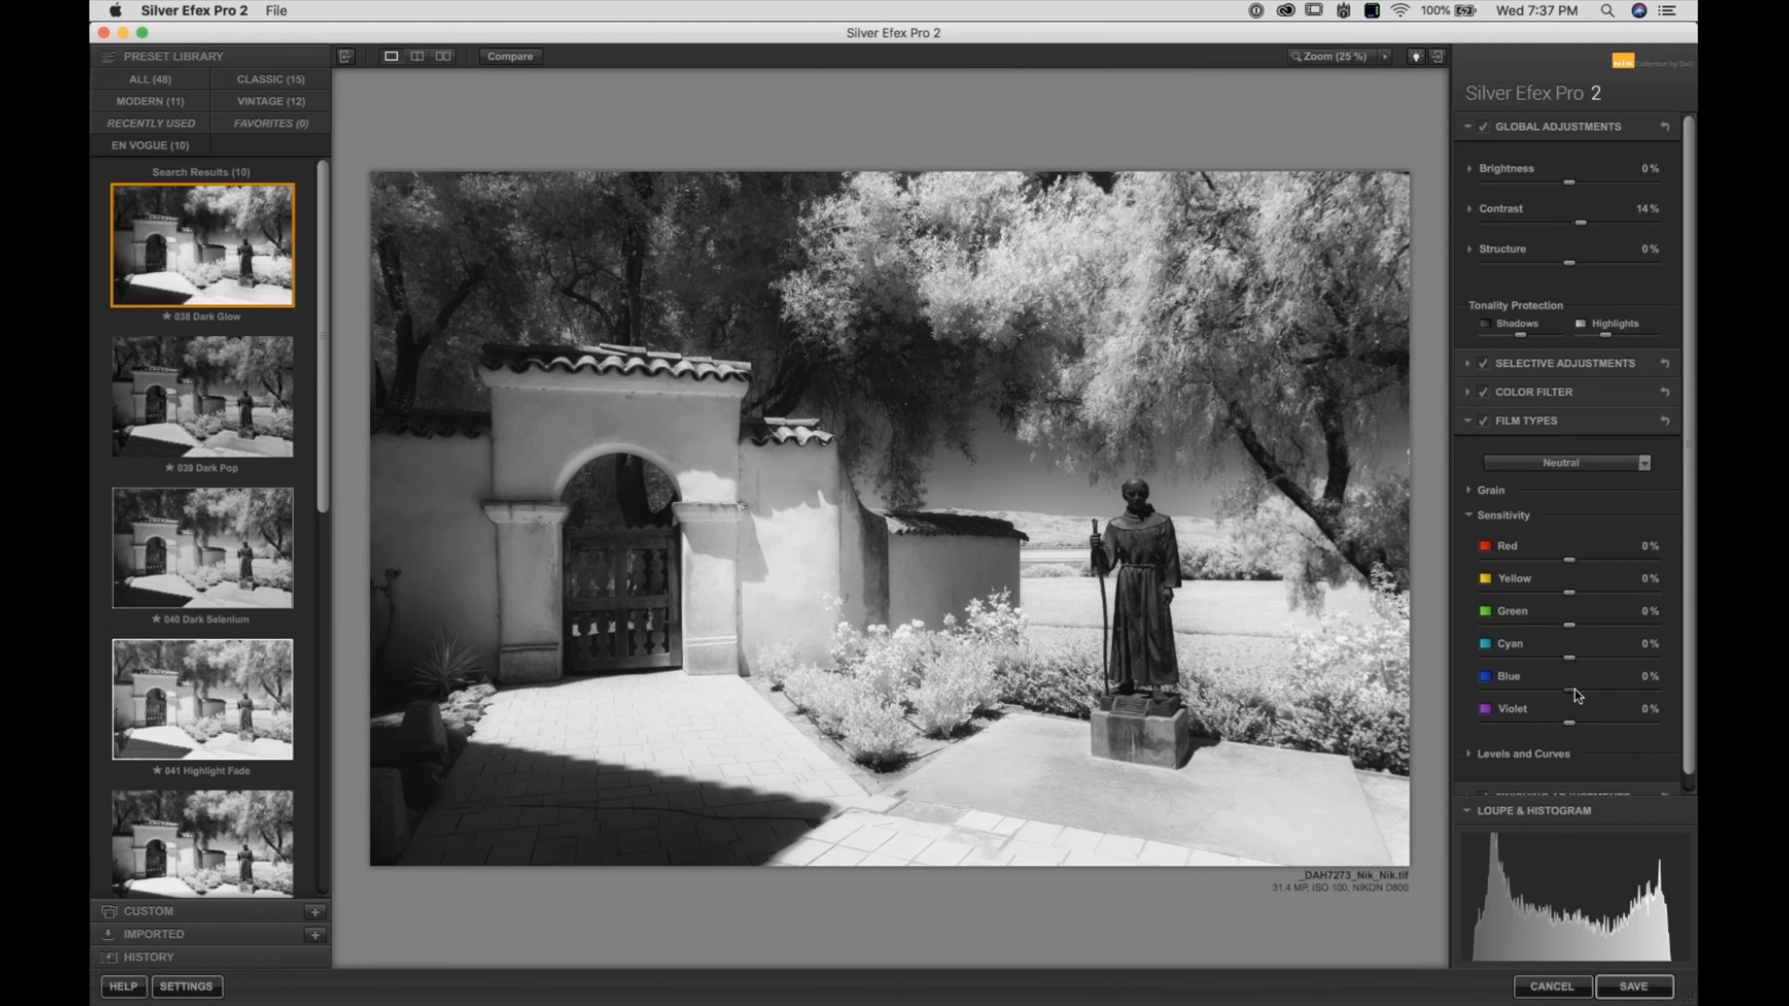
pyautogui.moveTo(1588, 689); pyautogui.dragTo(1609, 686)
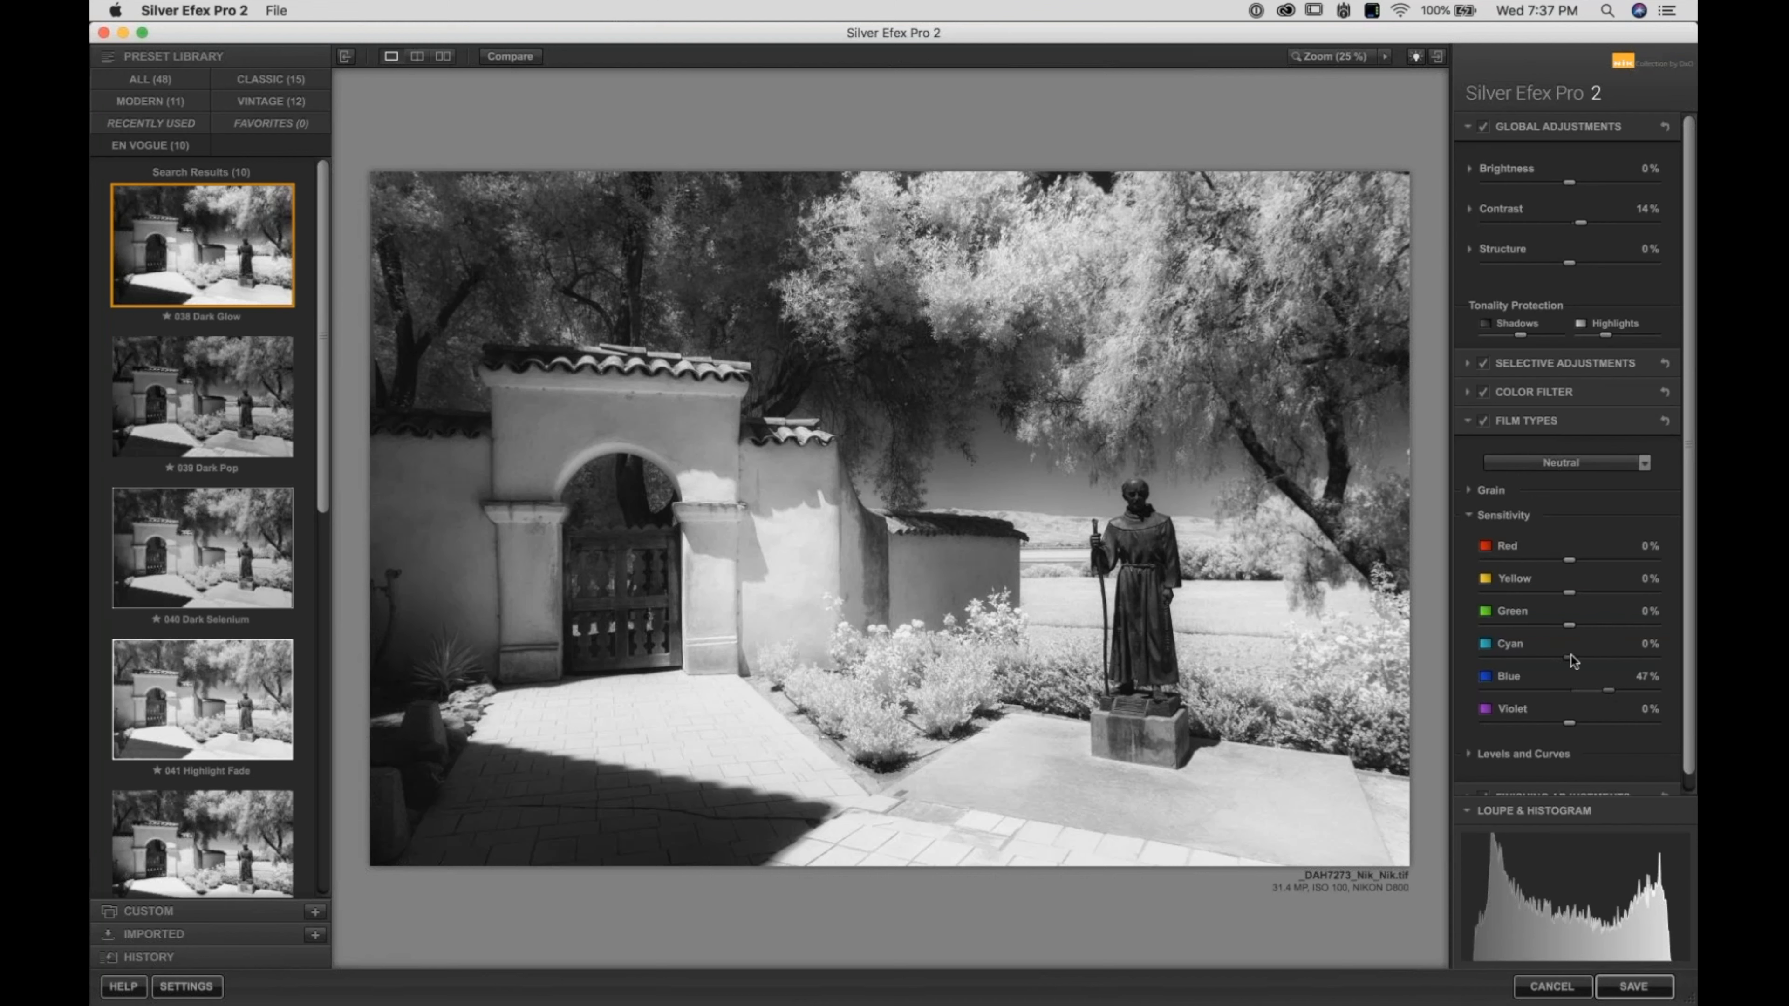
pyautogui.moveTo(1568, 657); pyautogui.dragTo(1600, 657)
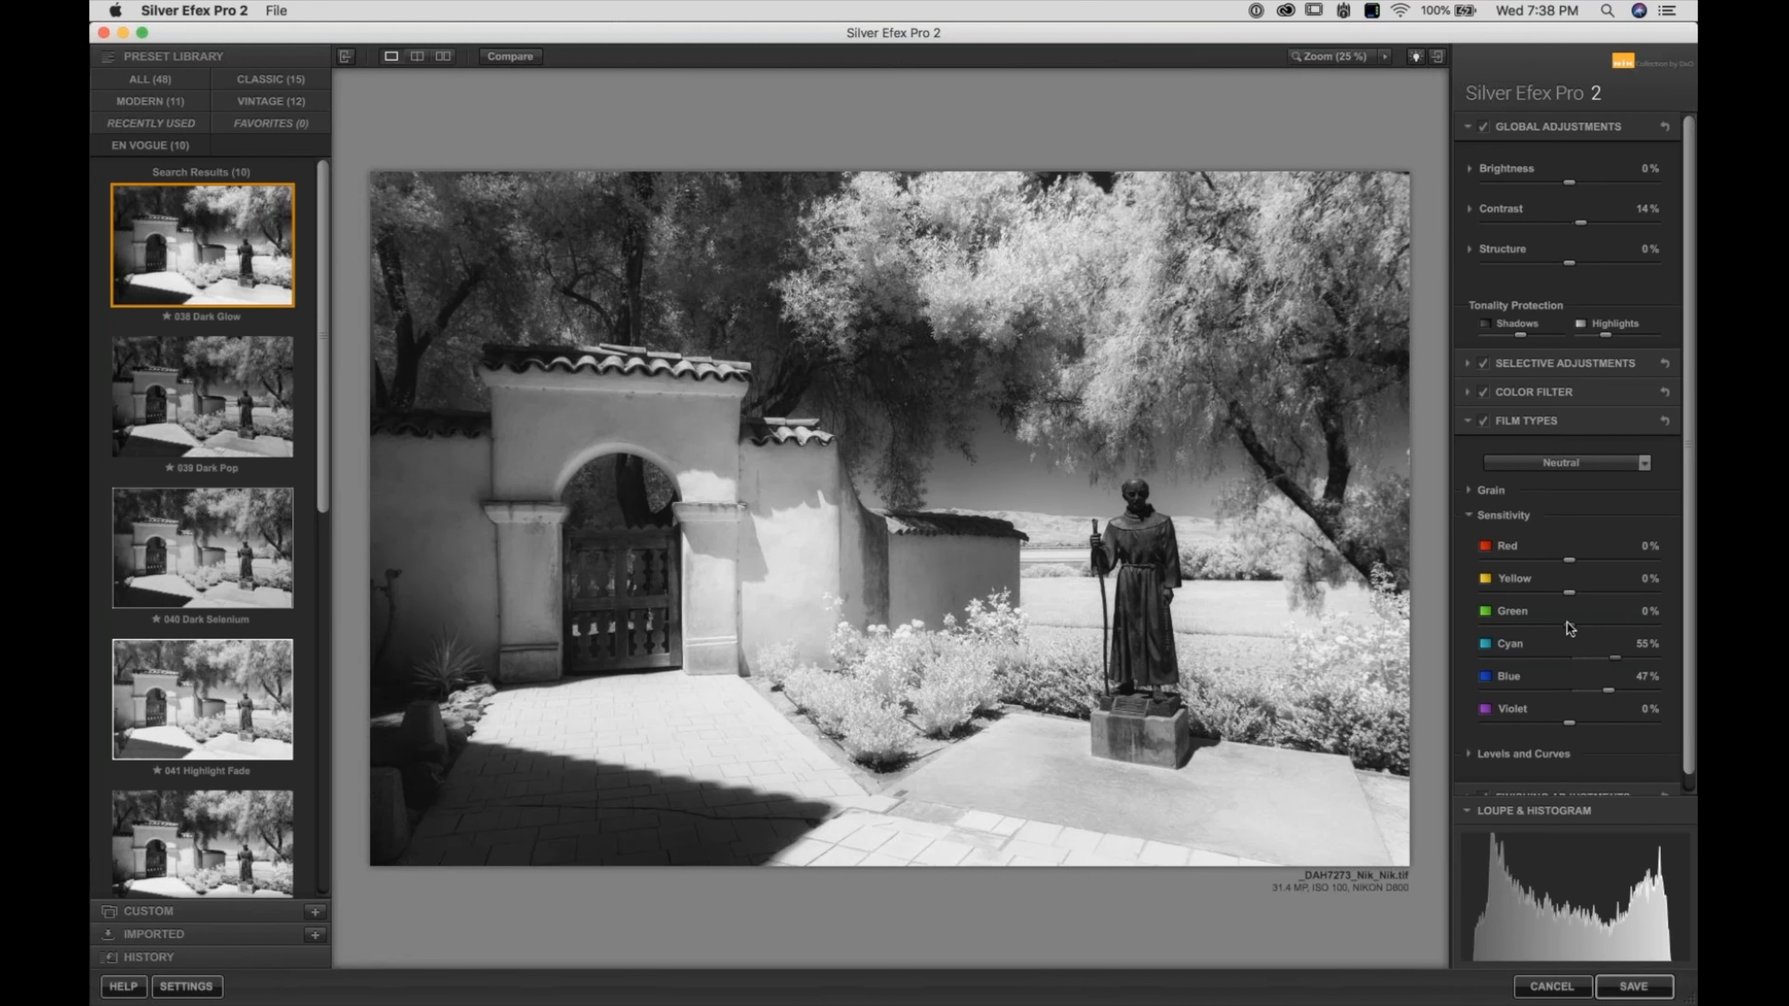
pyautogui.moveTo(1568, 626); pyautogui.dragTo(1599, 625)
pyautogui.click(1482, 421)
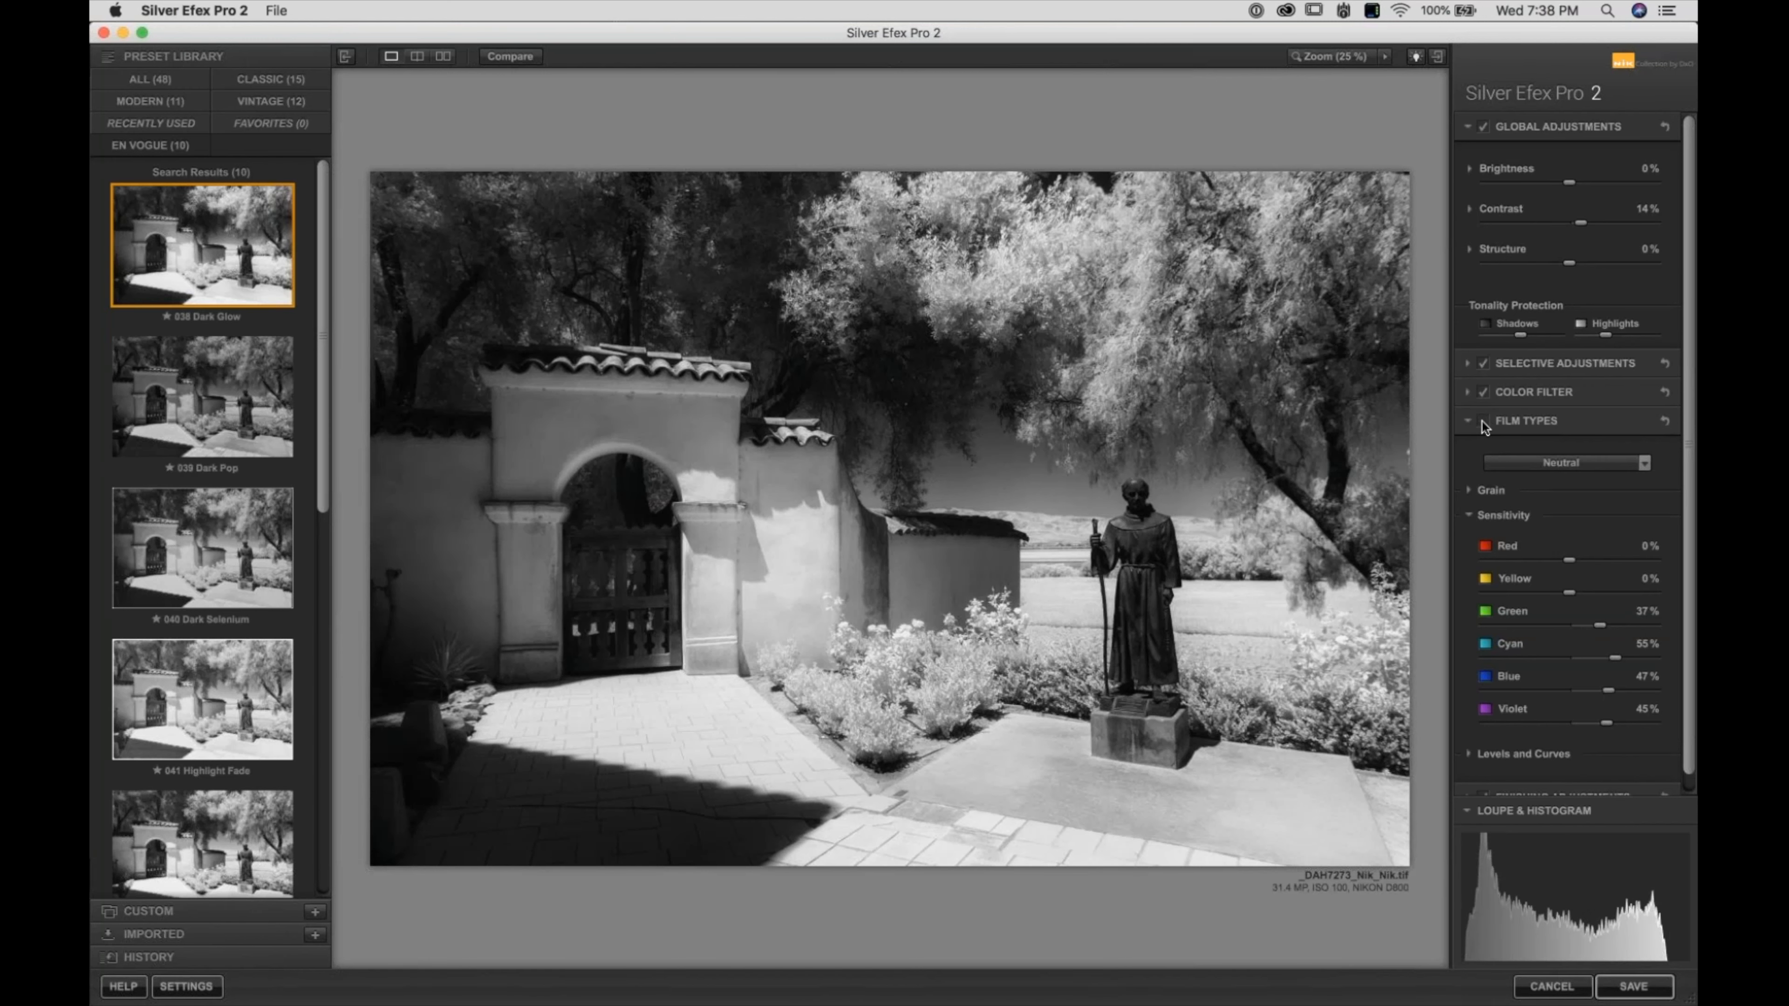
# Turn the Film Types adjustments back on and add a control point on the statue's chest with Brightness 10%
pyautogui.click(1482, 420)
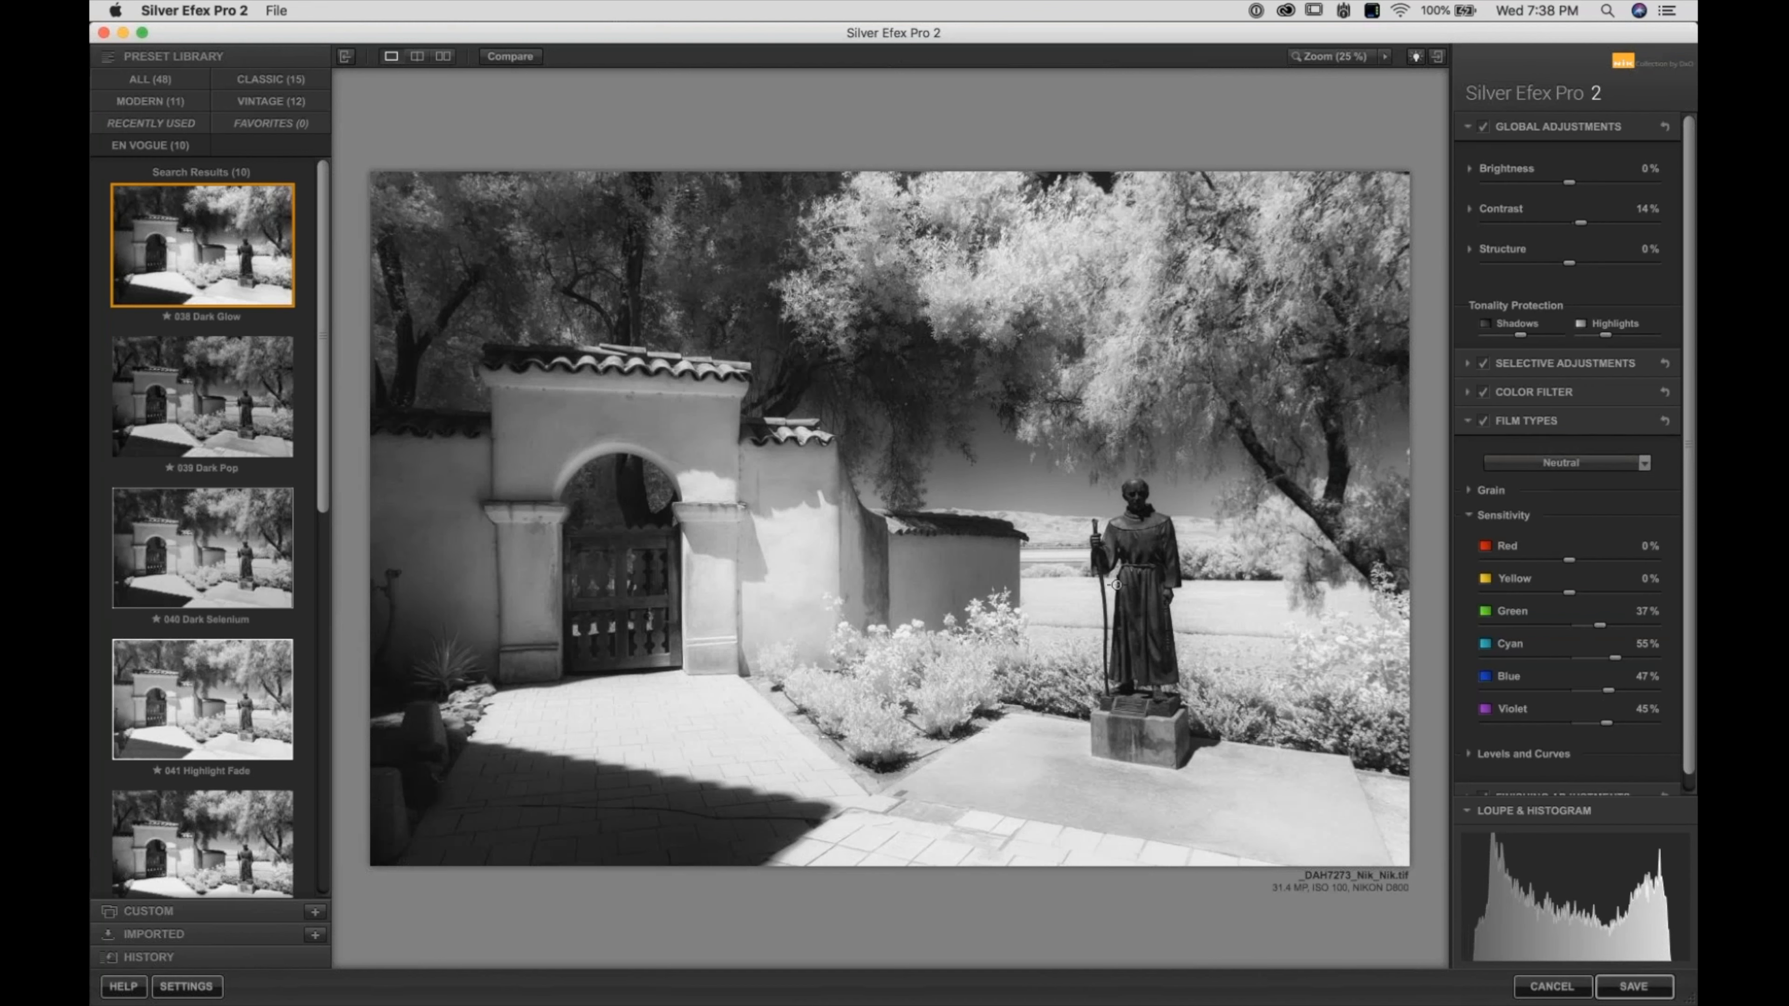
pyautogui.click(1131, 525)
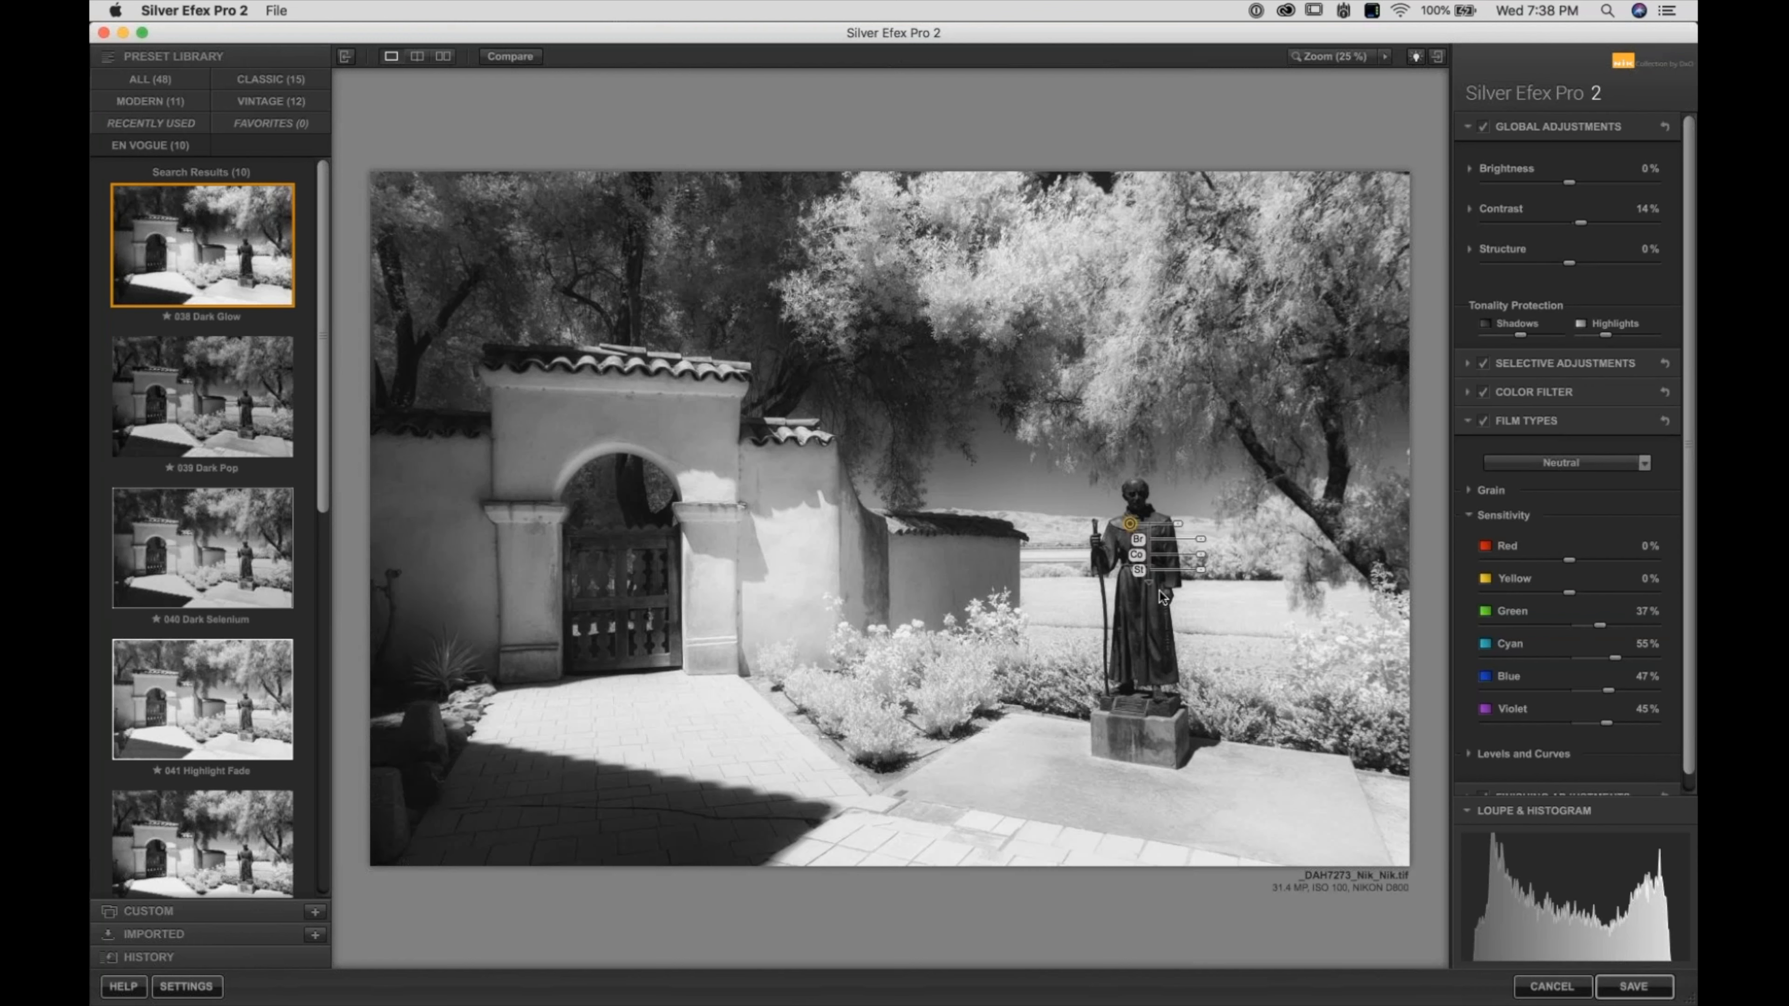
pyautogui.click(1147, 587)
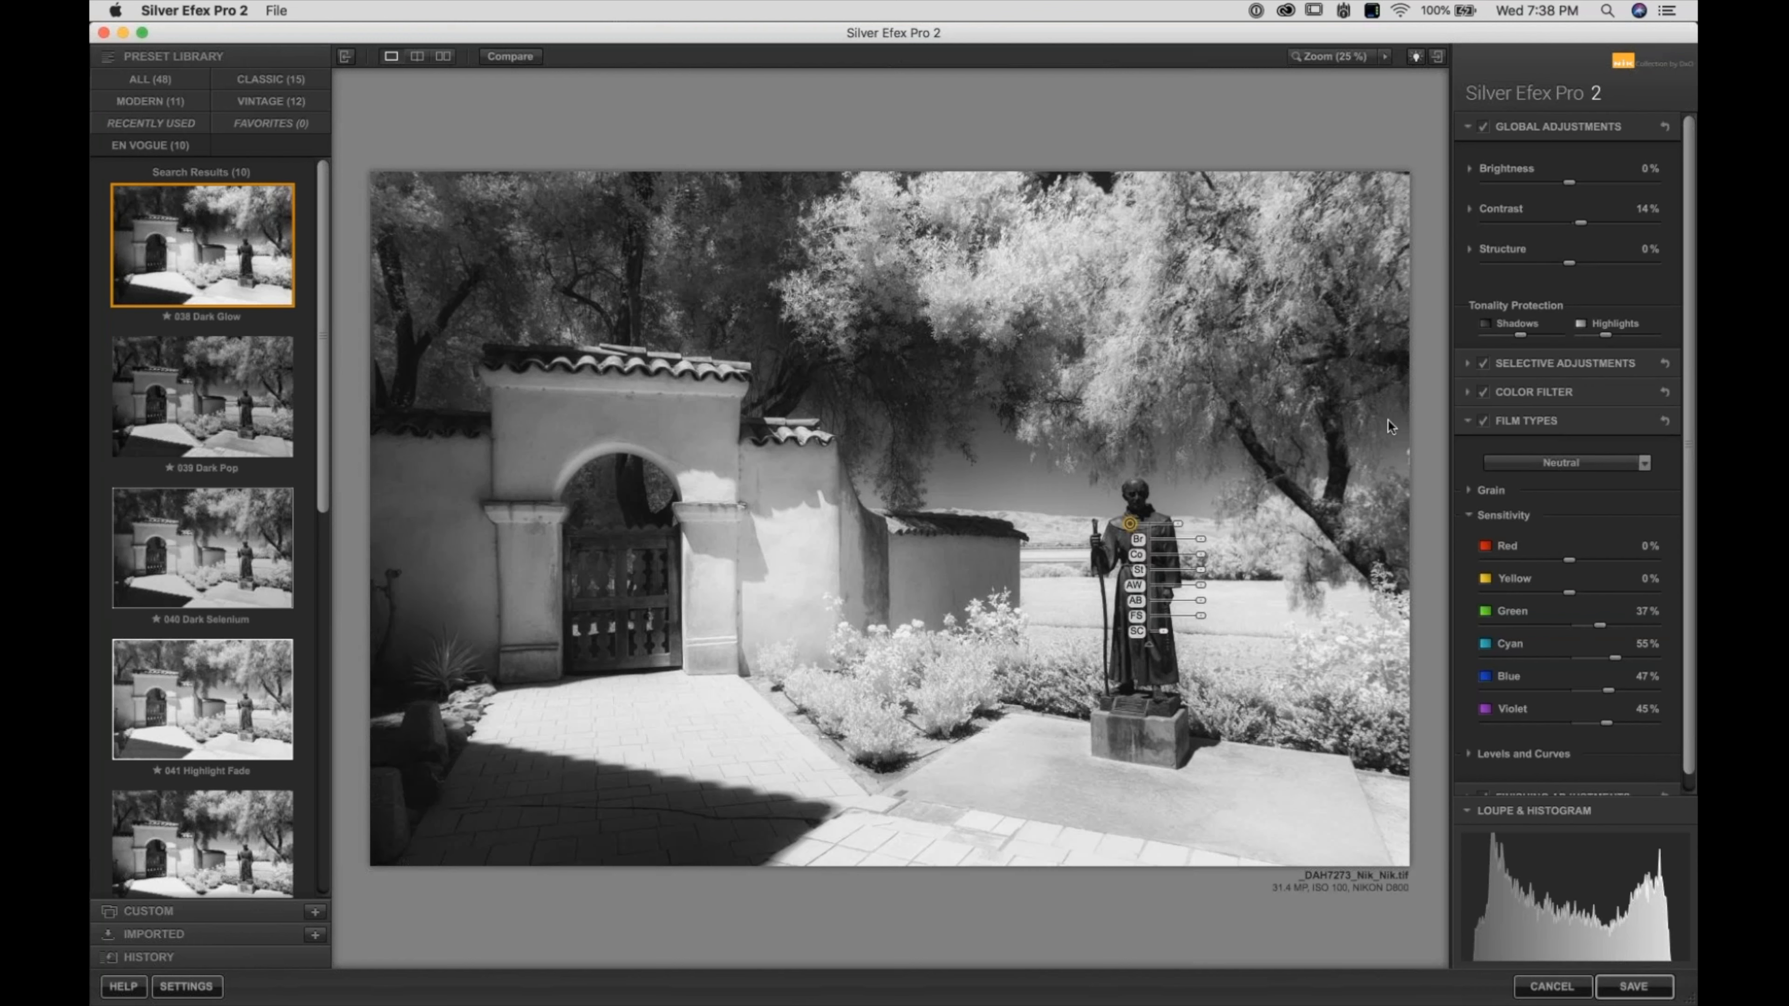
pyautogui.click(1511, 419)
pyautogui.click(1512, 362)
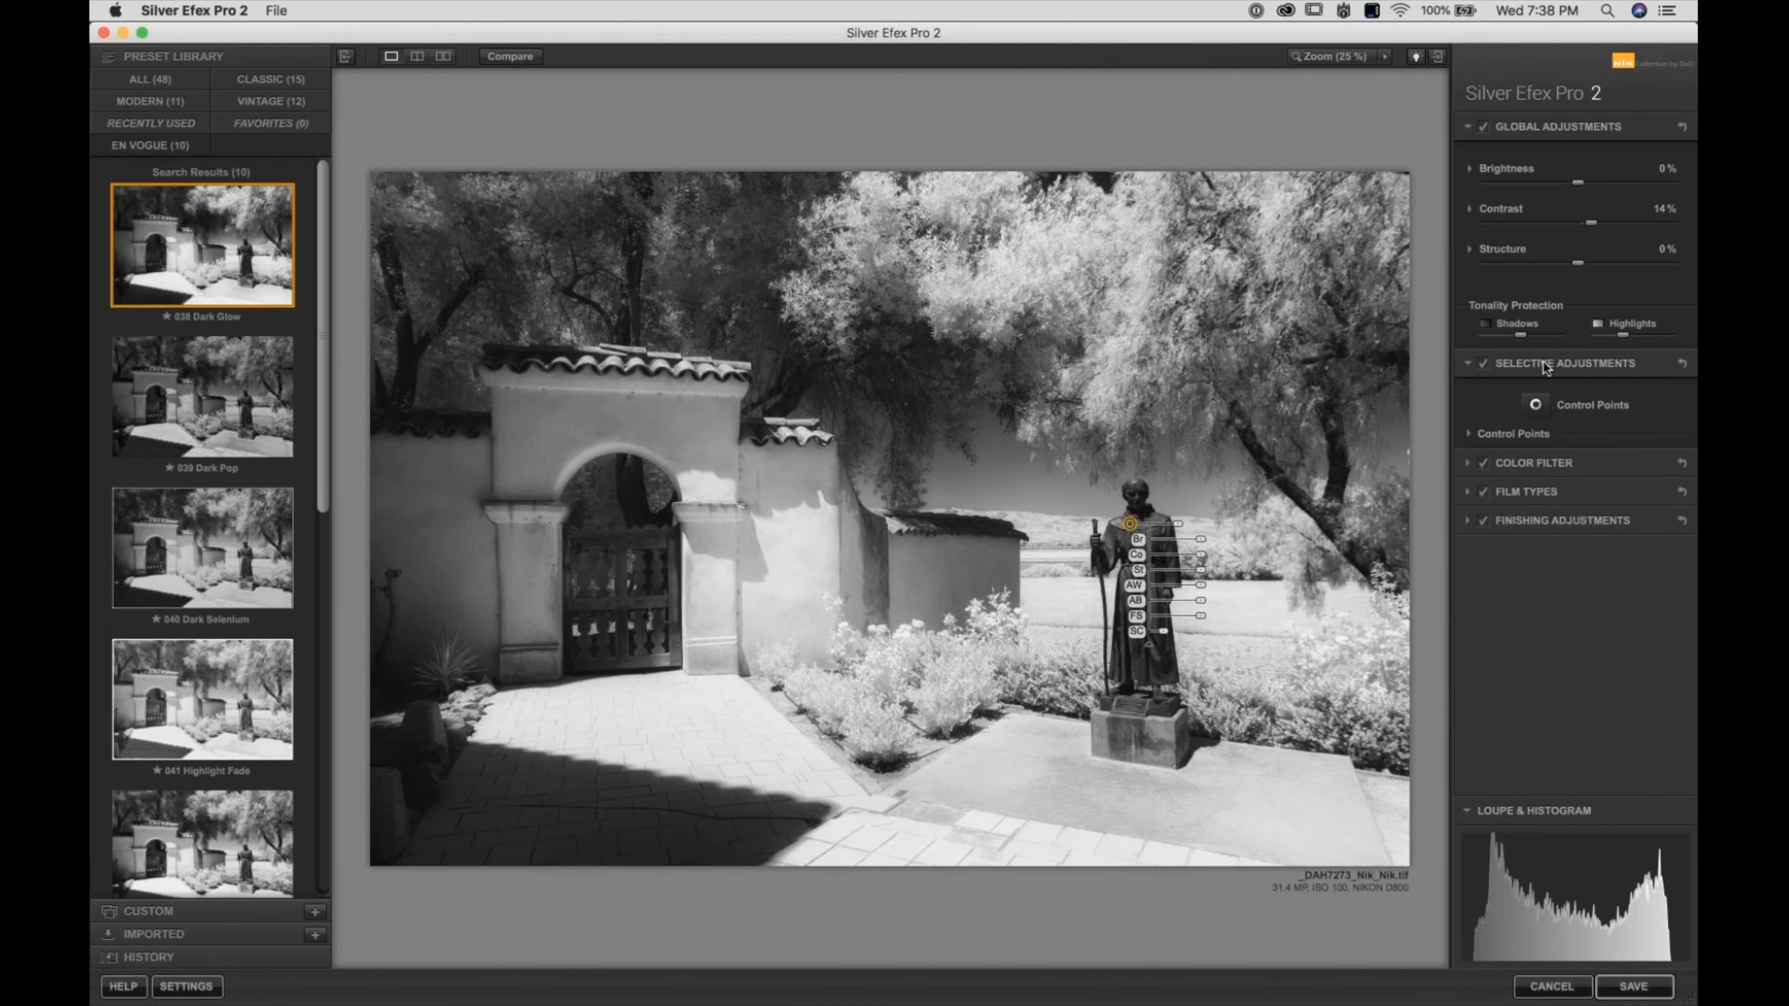
pyautogui.click(1536, 406)
pyautogui.moveTo(1201, 540); pyautogui.dragTo(1205, 542)
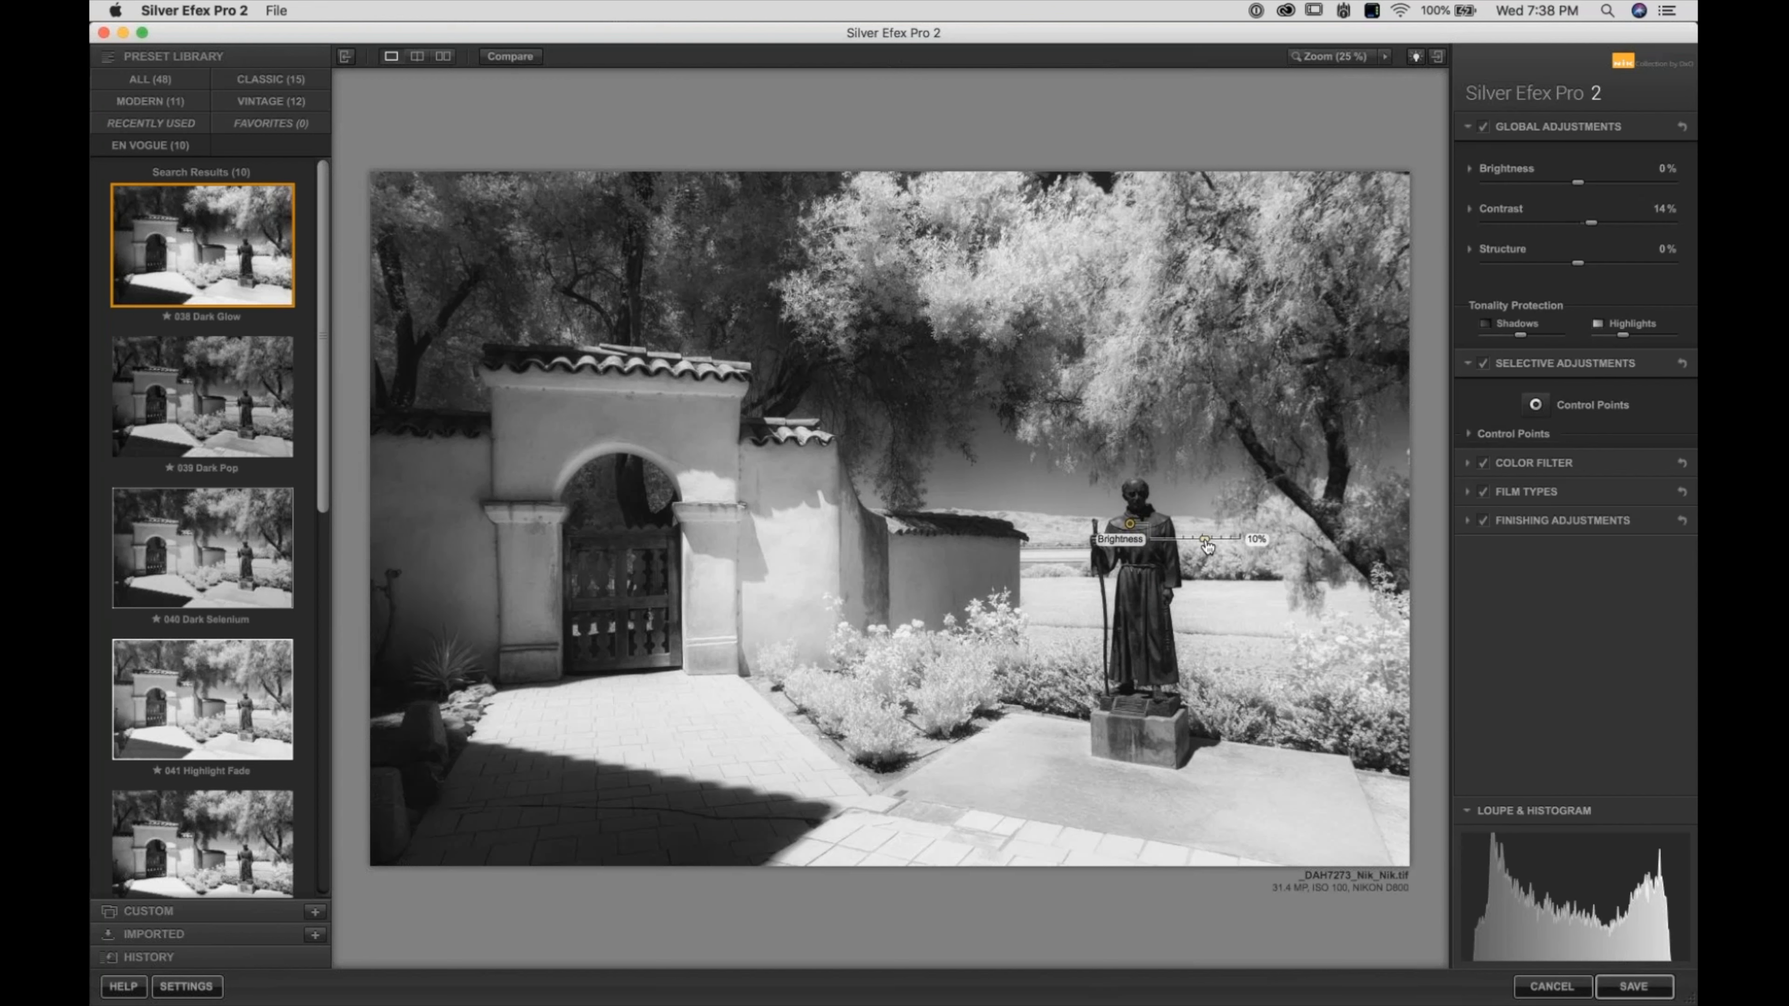
# Add a control point on the sunlit paving in front of the gate and adjust its tone to darken the bright stones
pyautogui.click(1008, 749)
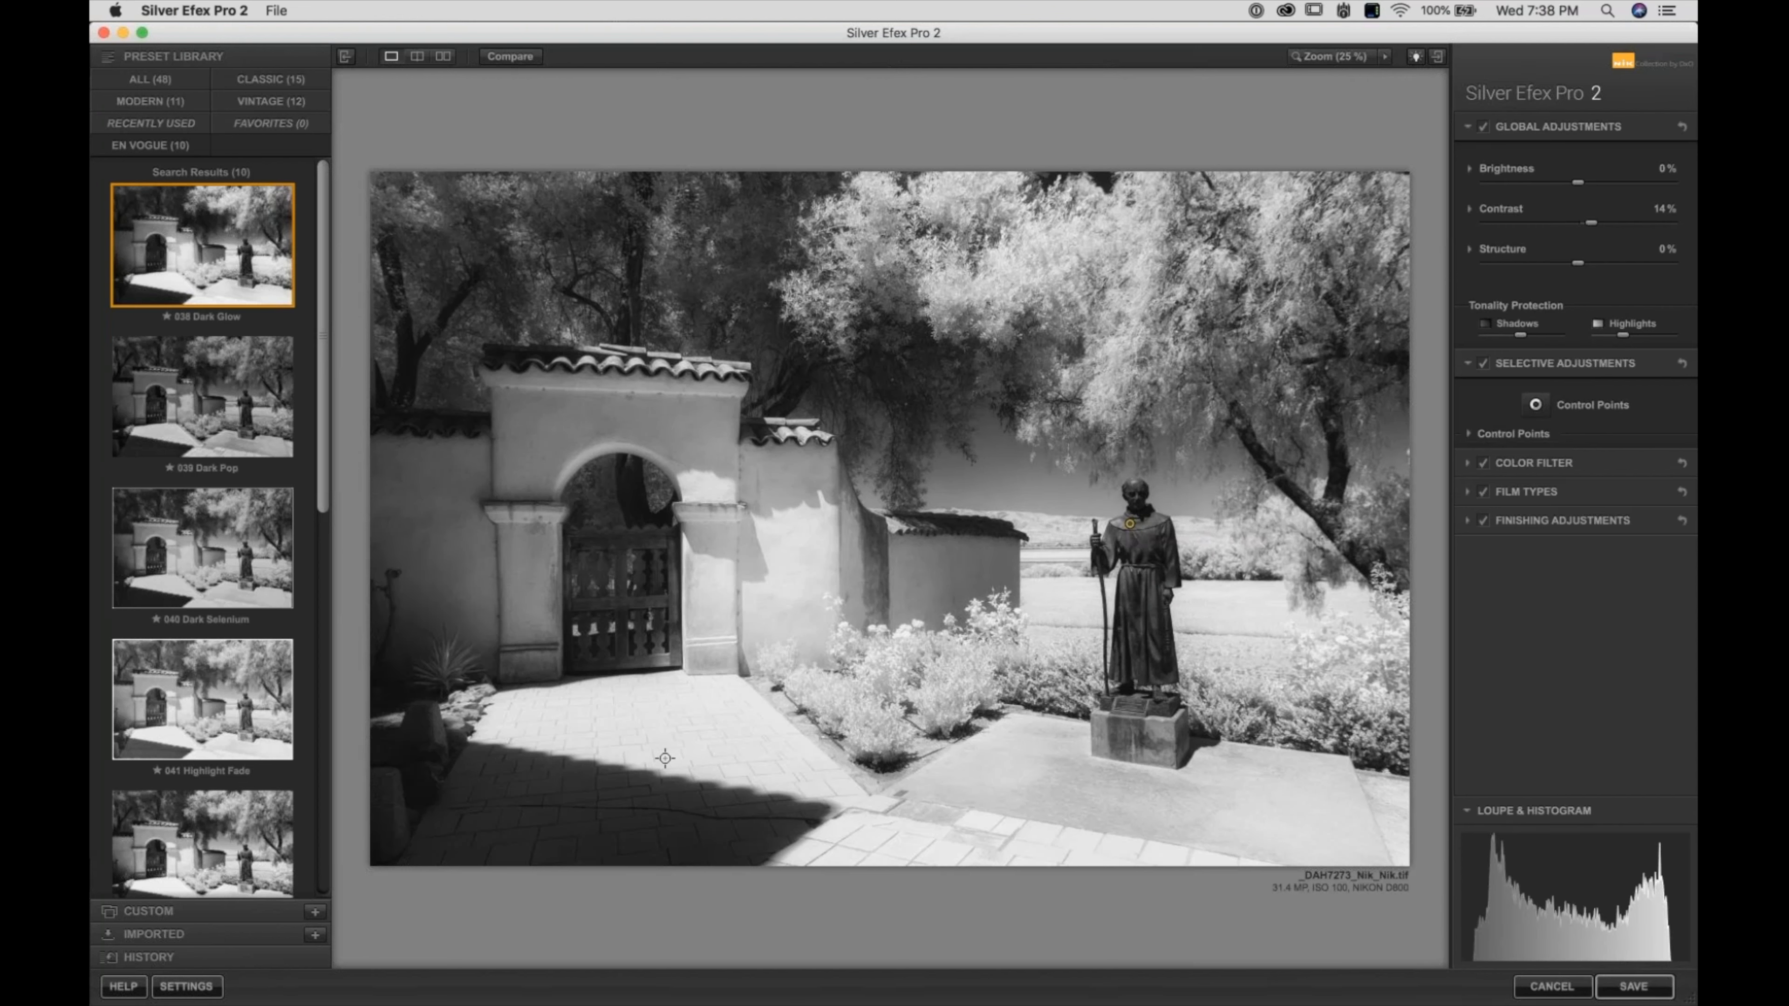
pyautogui.click(662, 724)
pyautogui.moveTo(709, 725); pyautogui.dragTo(745, 777)
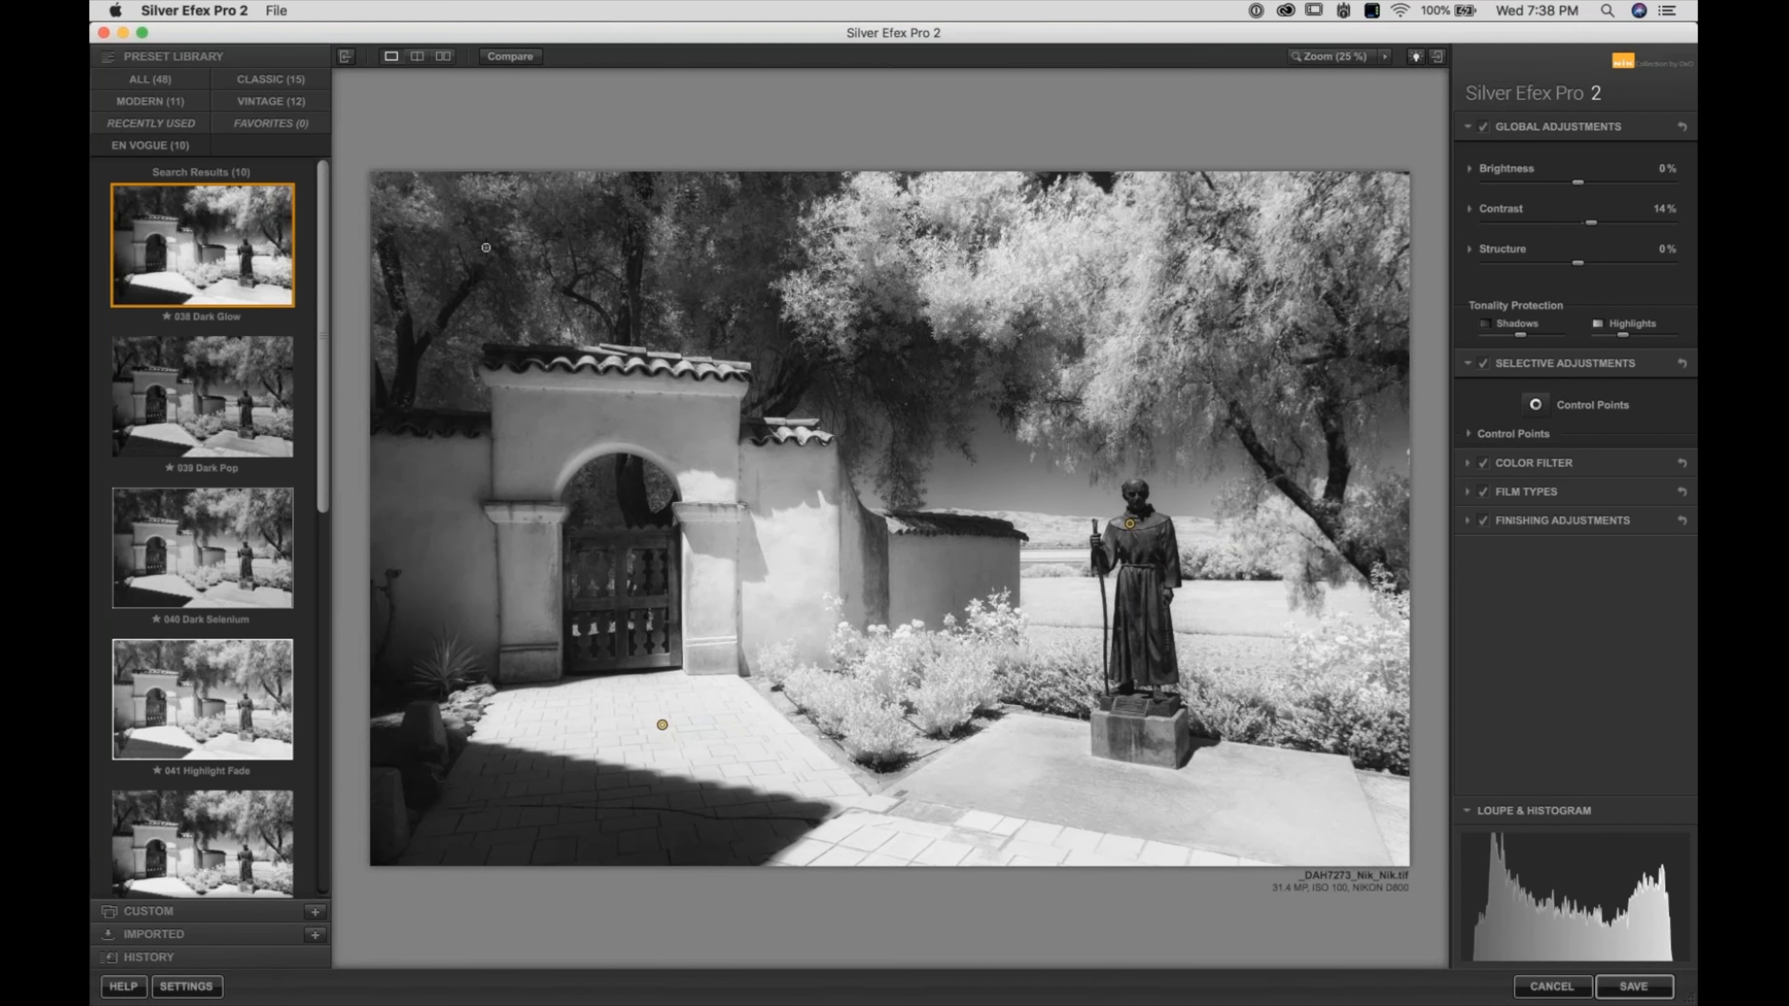
# Add control points on the tree above the left wall and on the foliage in the photo's upper-right corner, adjusting the tone of each
pyautogui.click(439, 264)
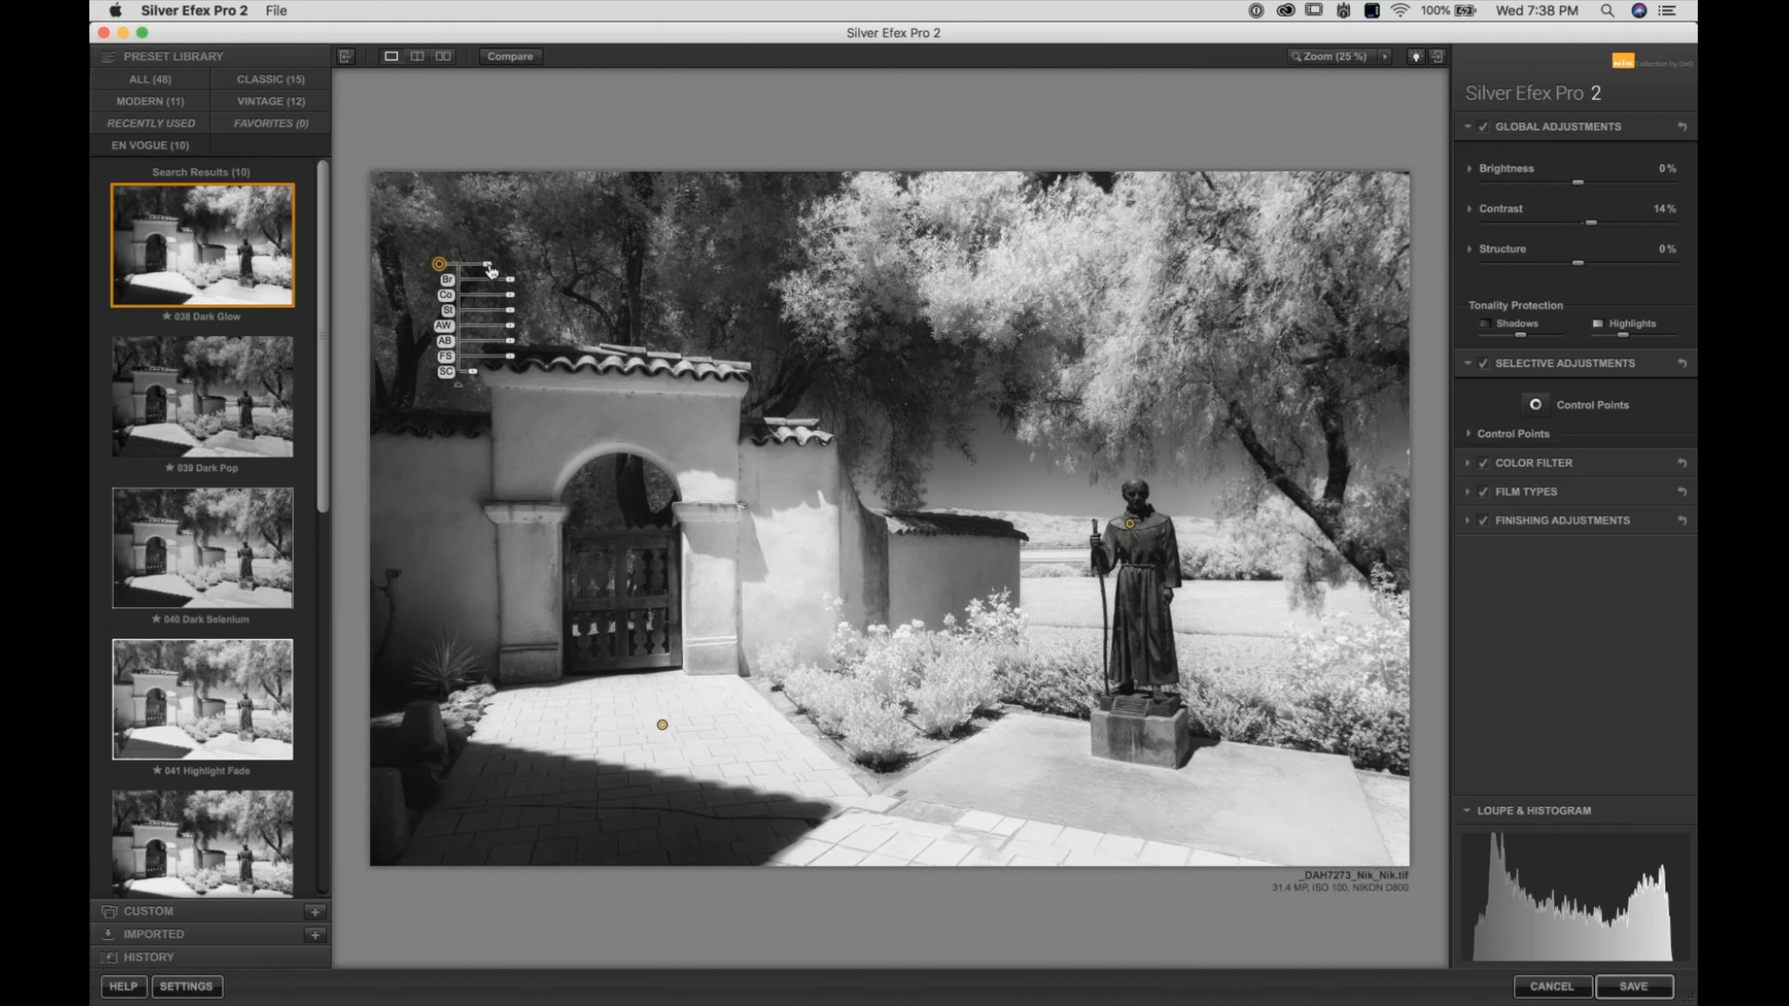
pyautogui.moveTo(491, 271); pyautogui.dragTo(536, 346)
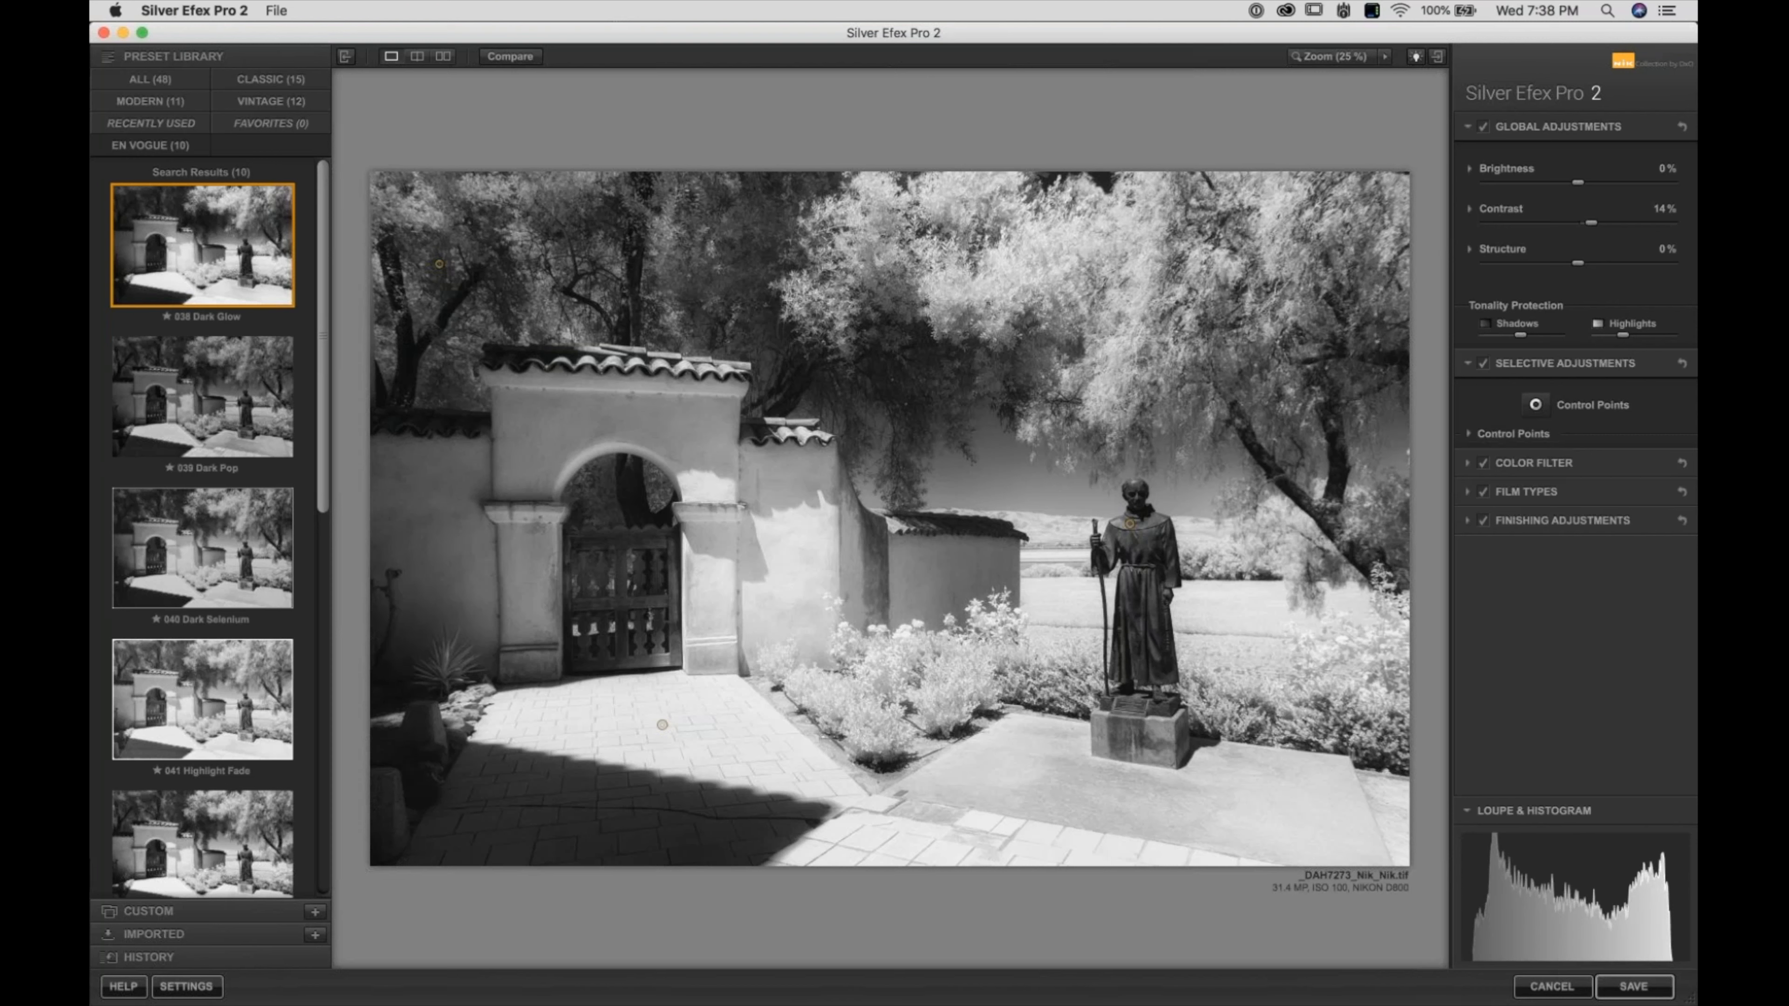
pyautogui.click(1393, 205)
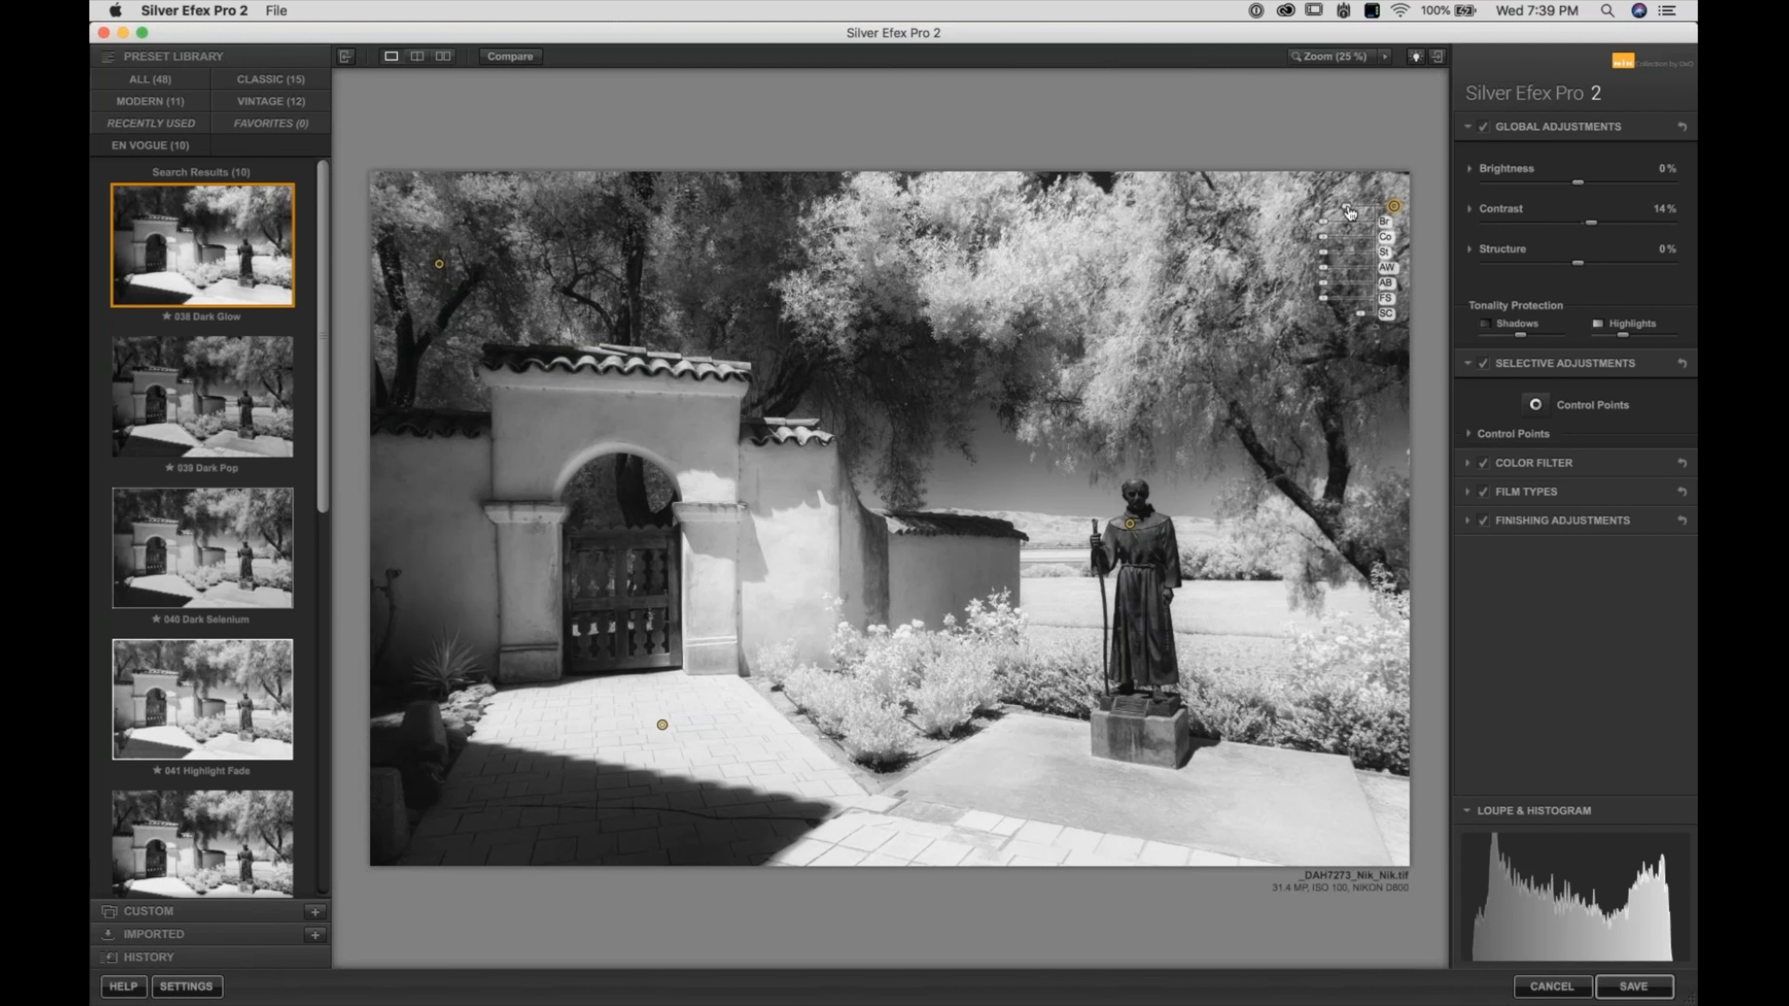
pyautogui.moveTo(1339, 221); pyautogui.dragTo(1330, 227)
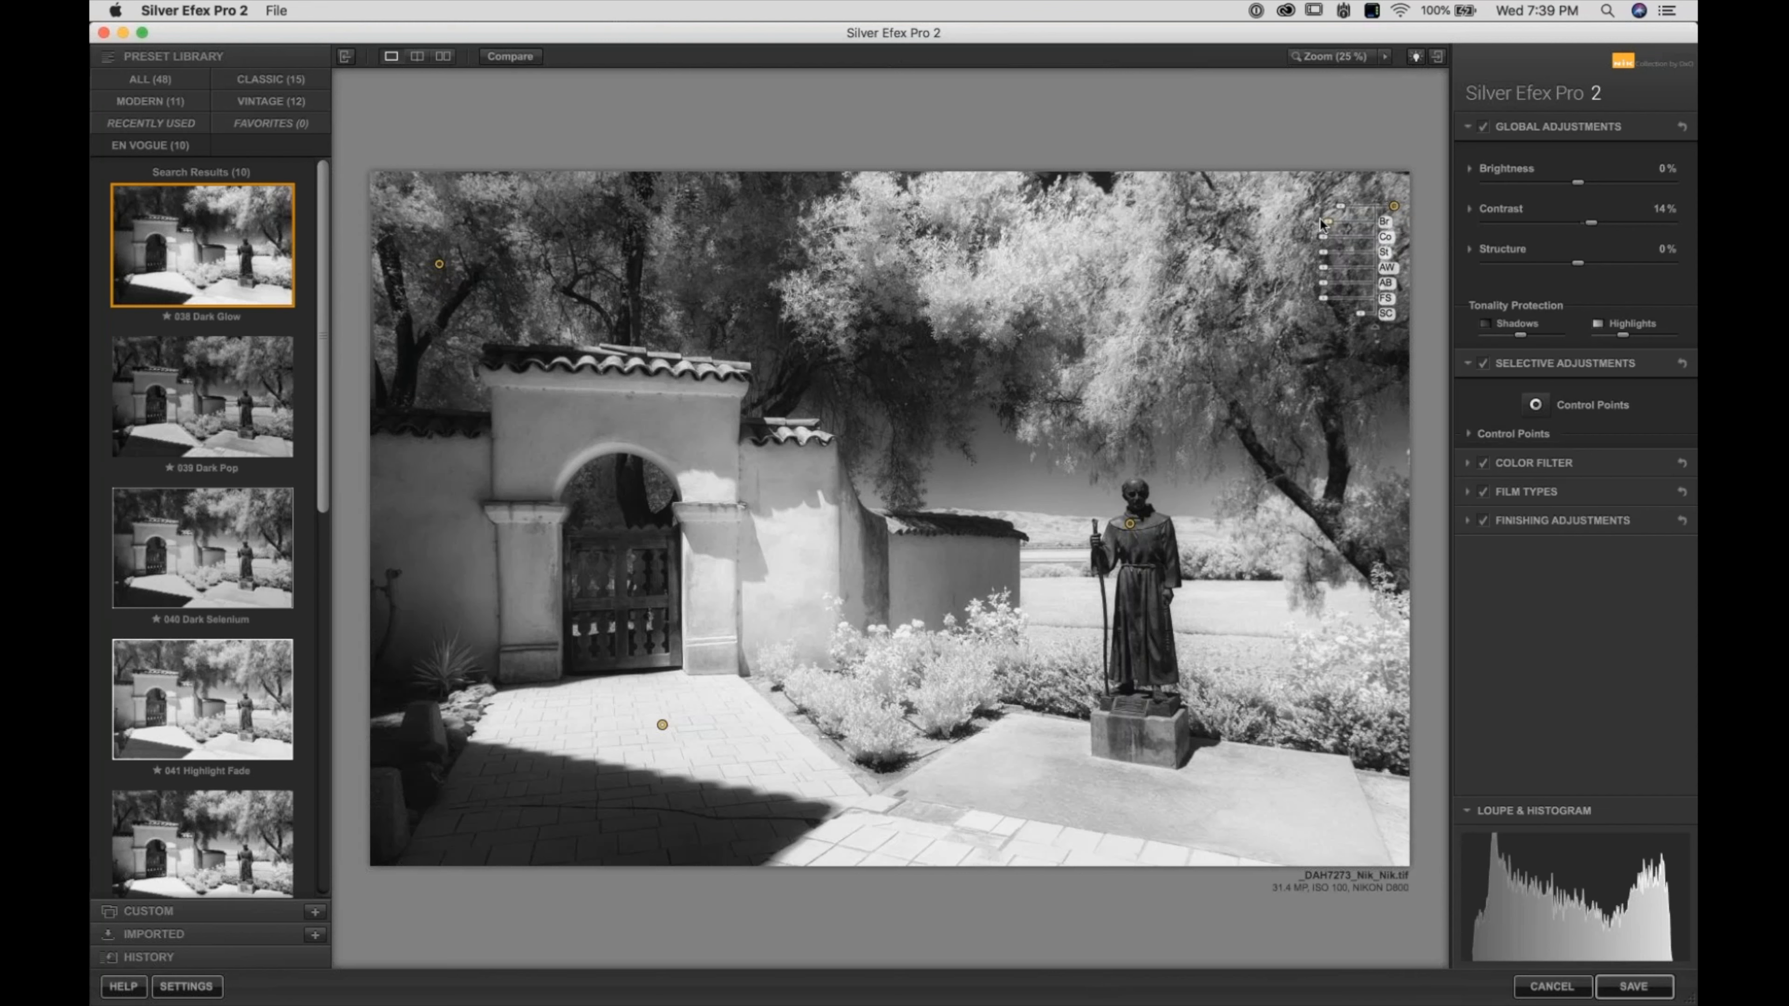
pyautogui.click(1045, 514)
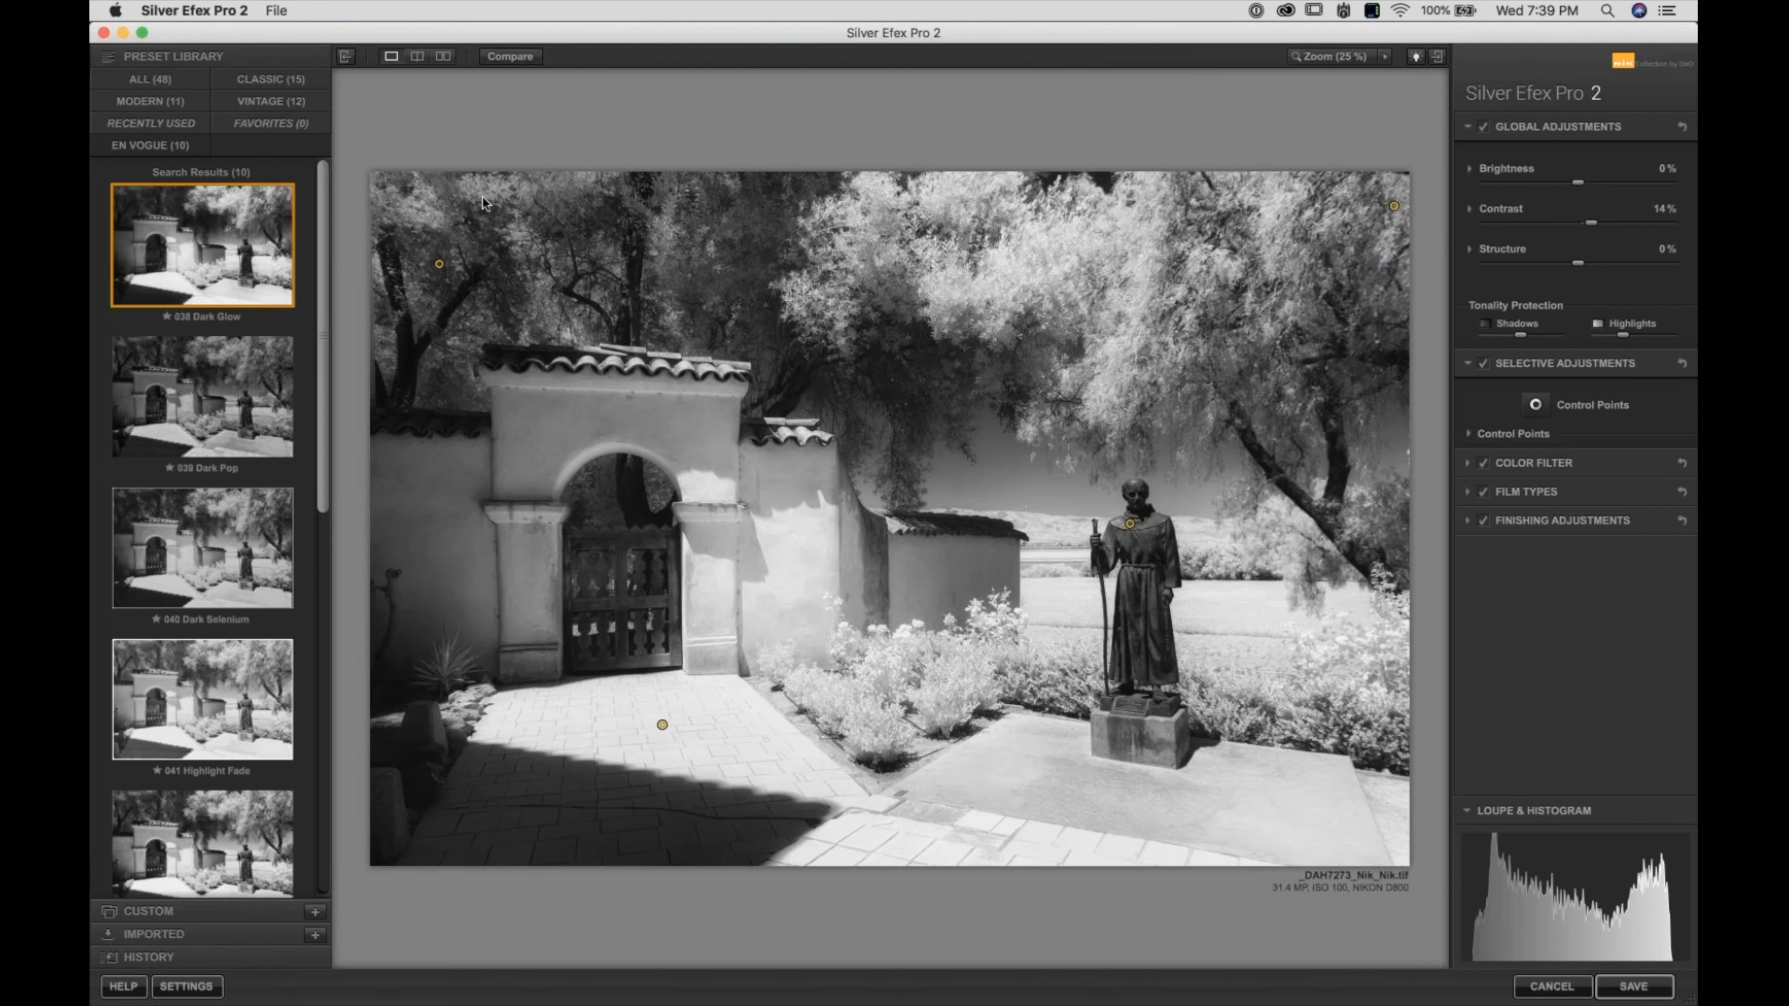
# Compare the before and after versions side by side in an enlarged preview, and return to the single-image view
pyautogui.click(442, 56)
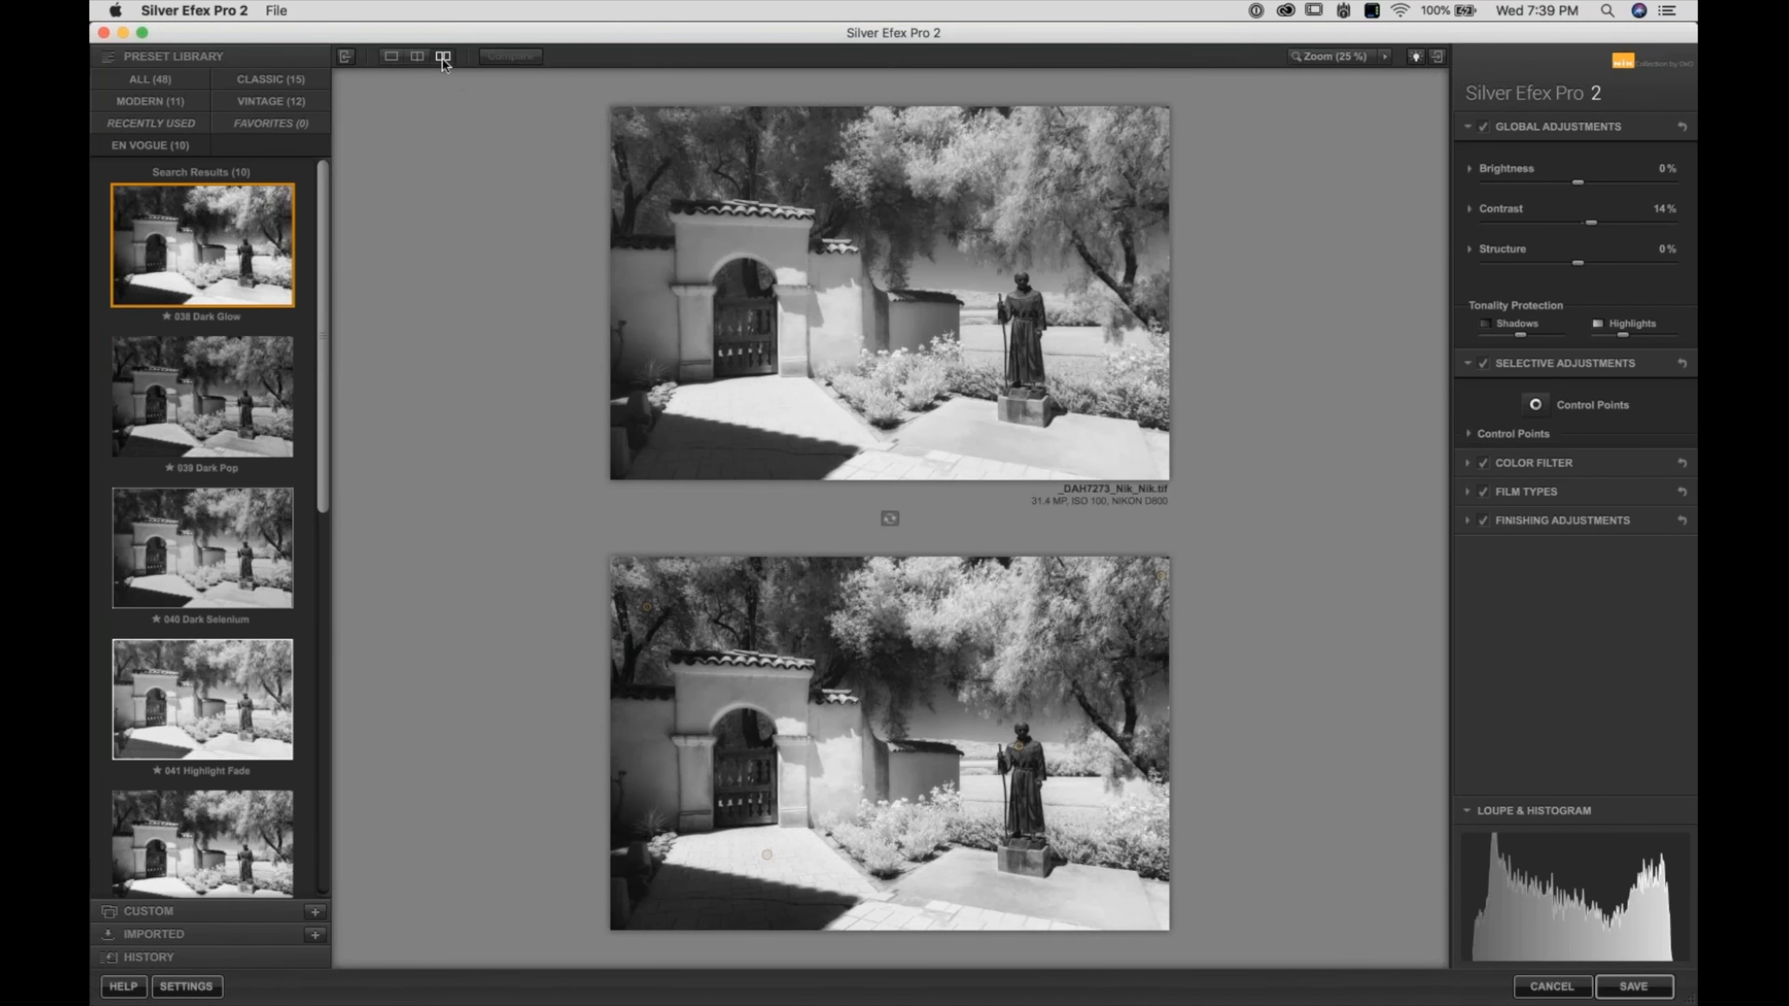
pyautogui.click(889, 519)
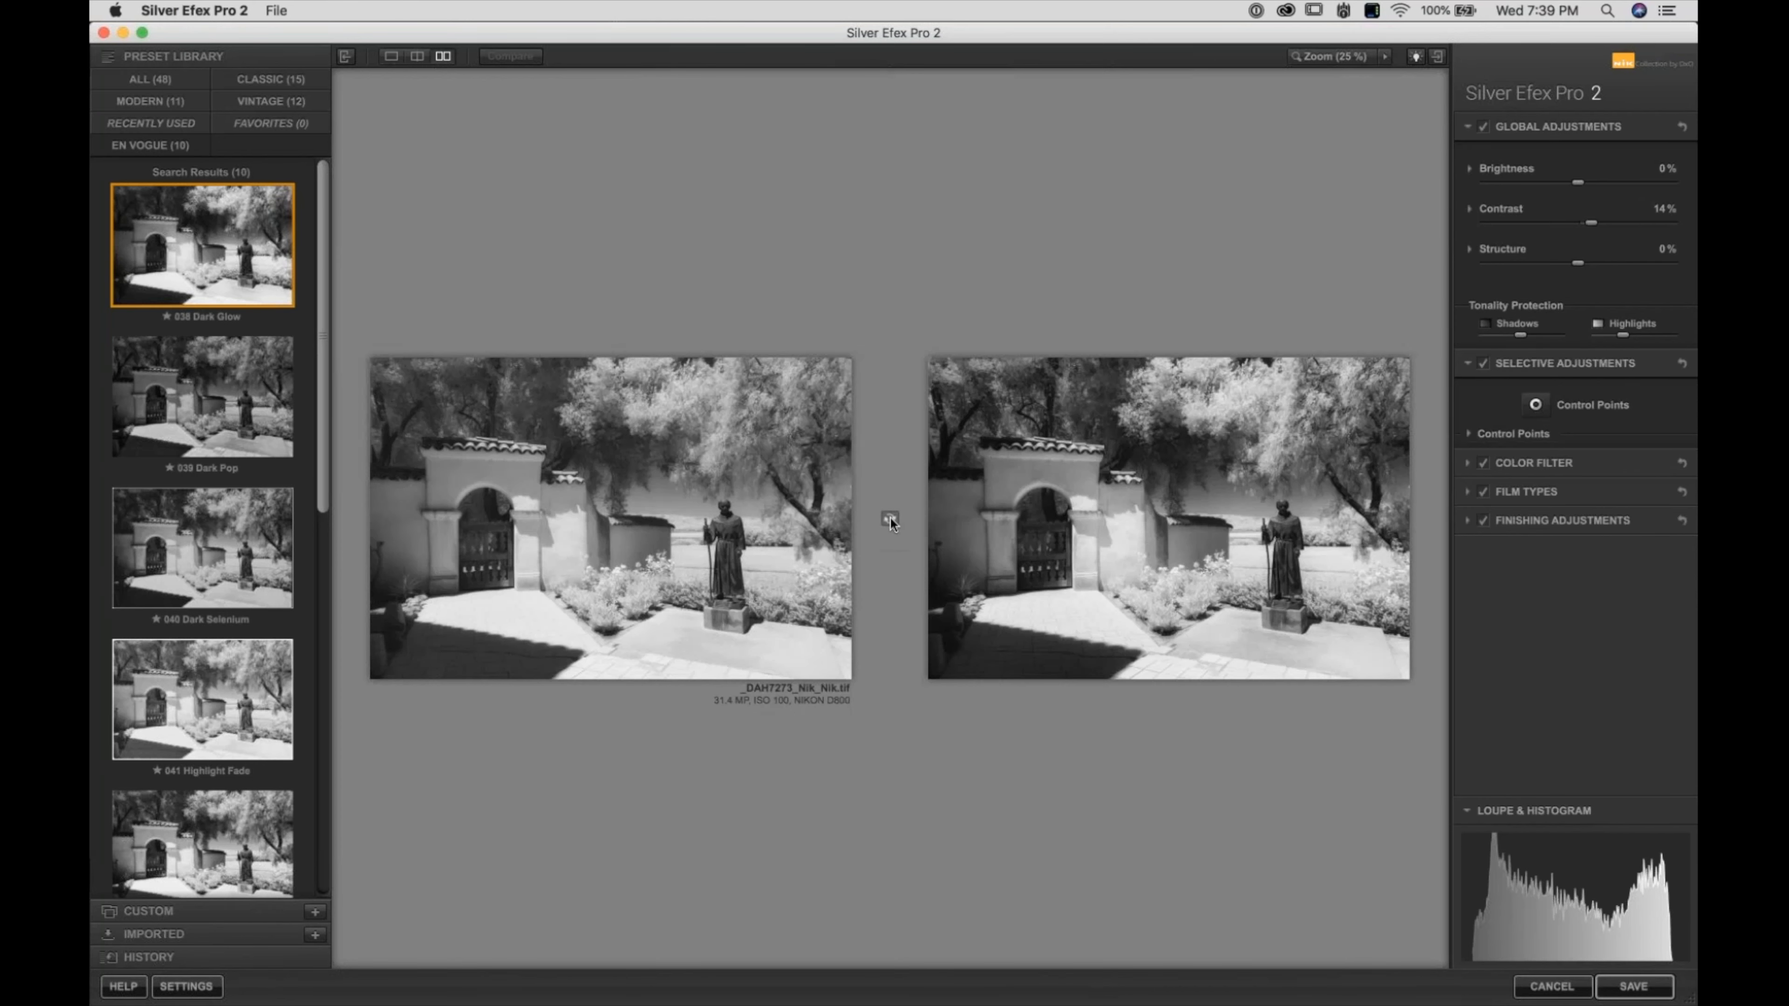
pyautogui.press('Tab')
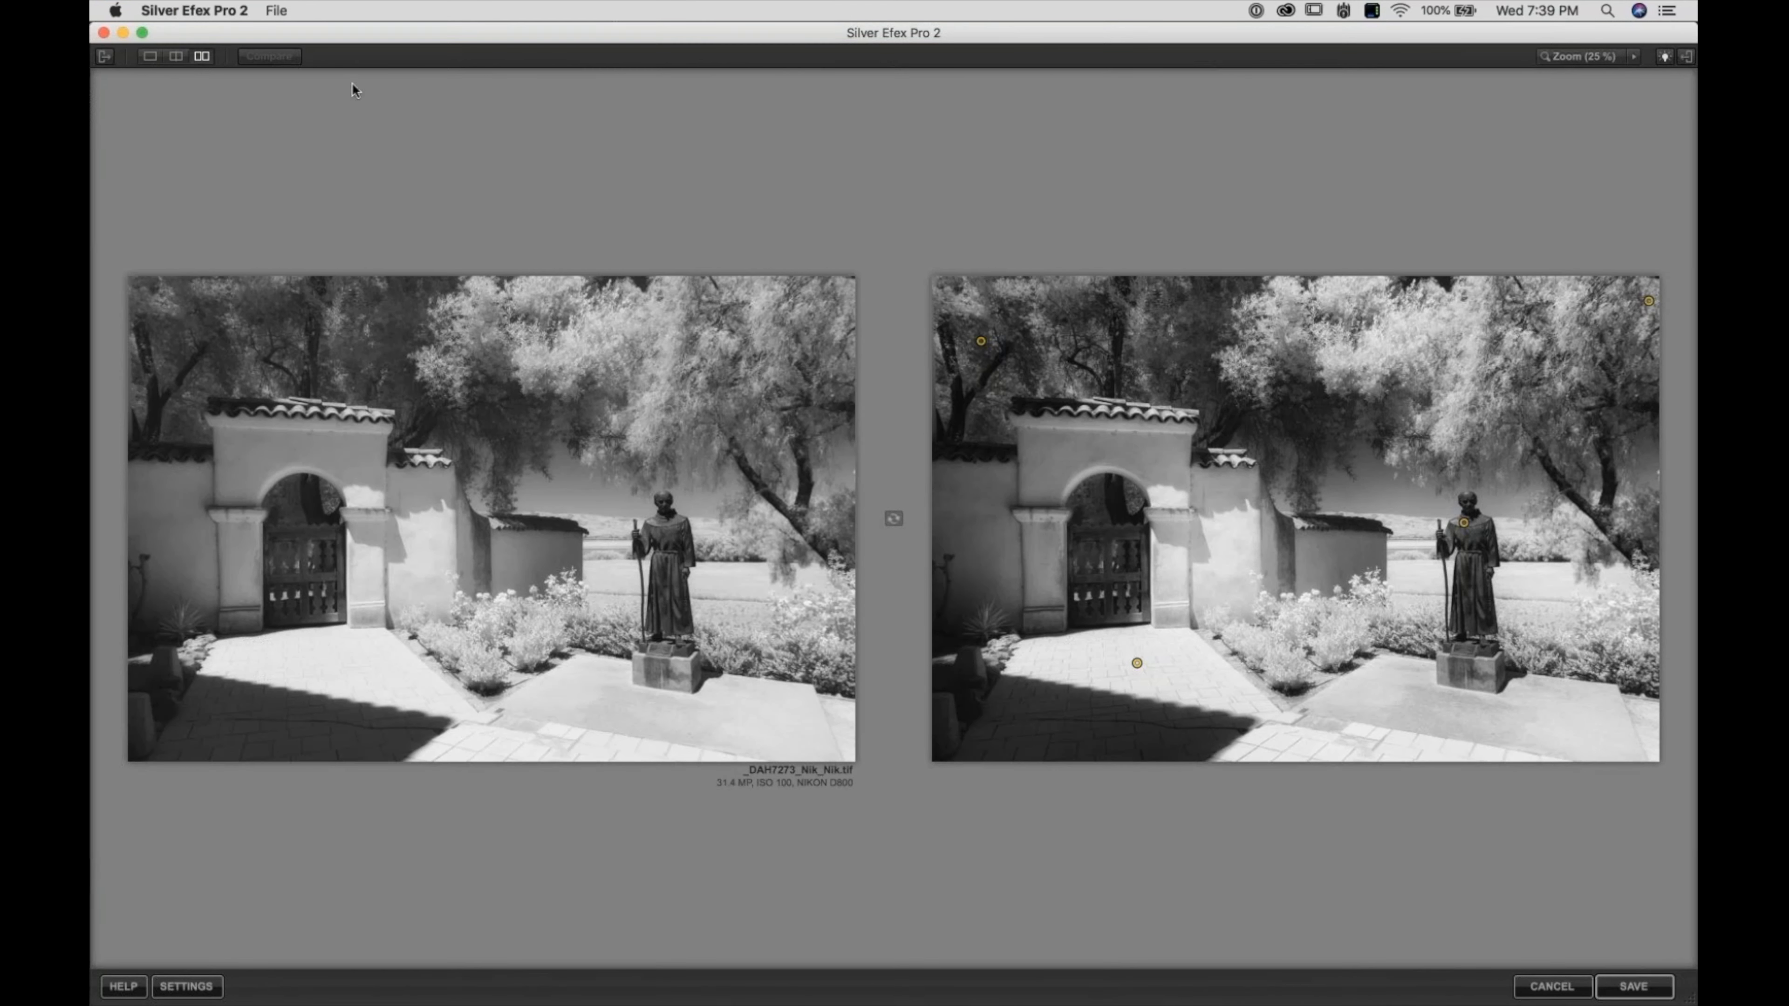
pyautogui.click(149, 58)
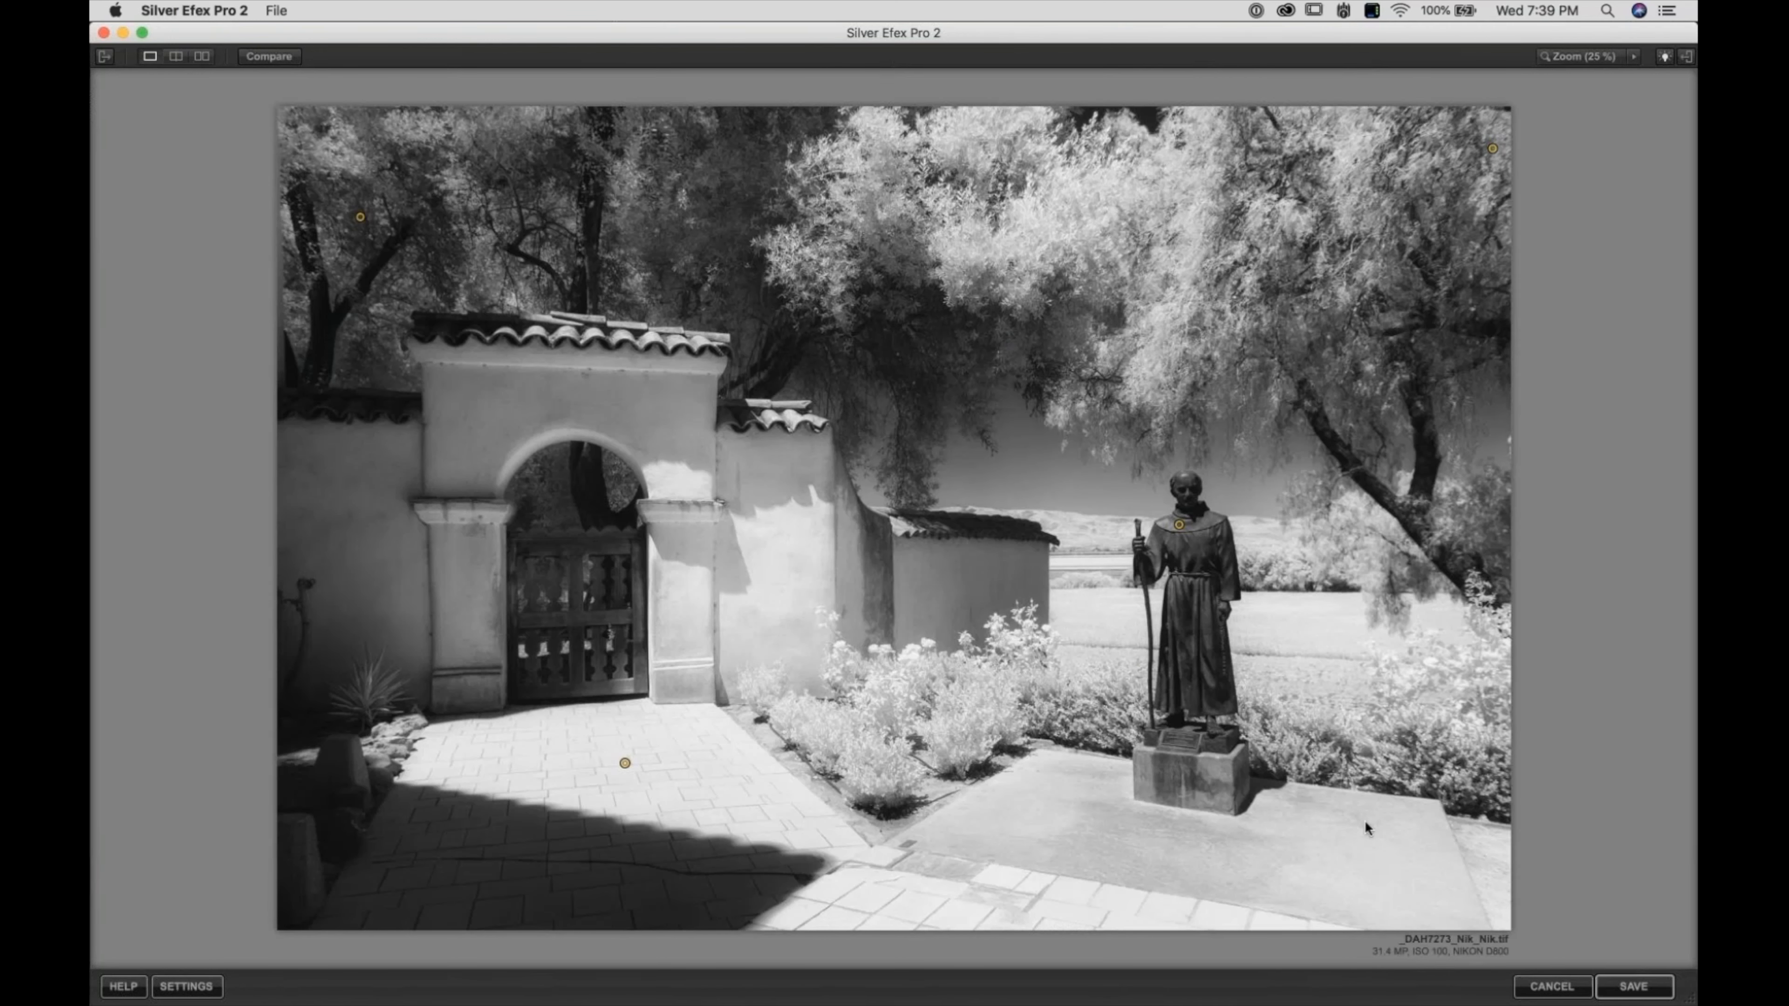
# Save the black-and-white conversion and display _DAH7273_Nik_Nik.tif in DxO PhotoLab
pyautogui.click(1631, 987)
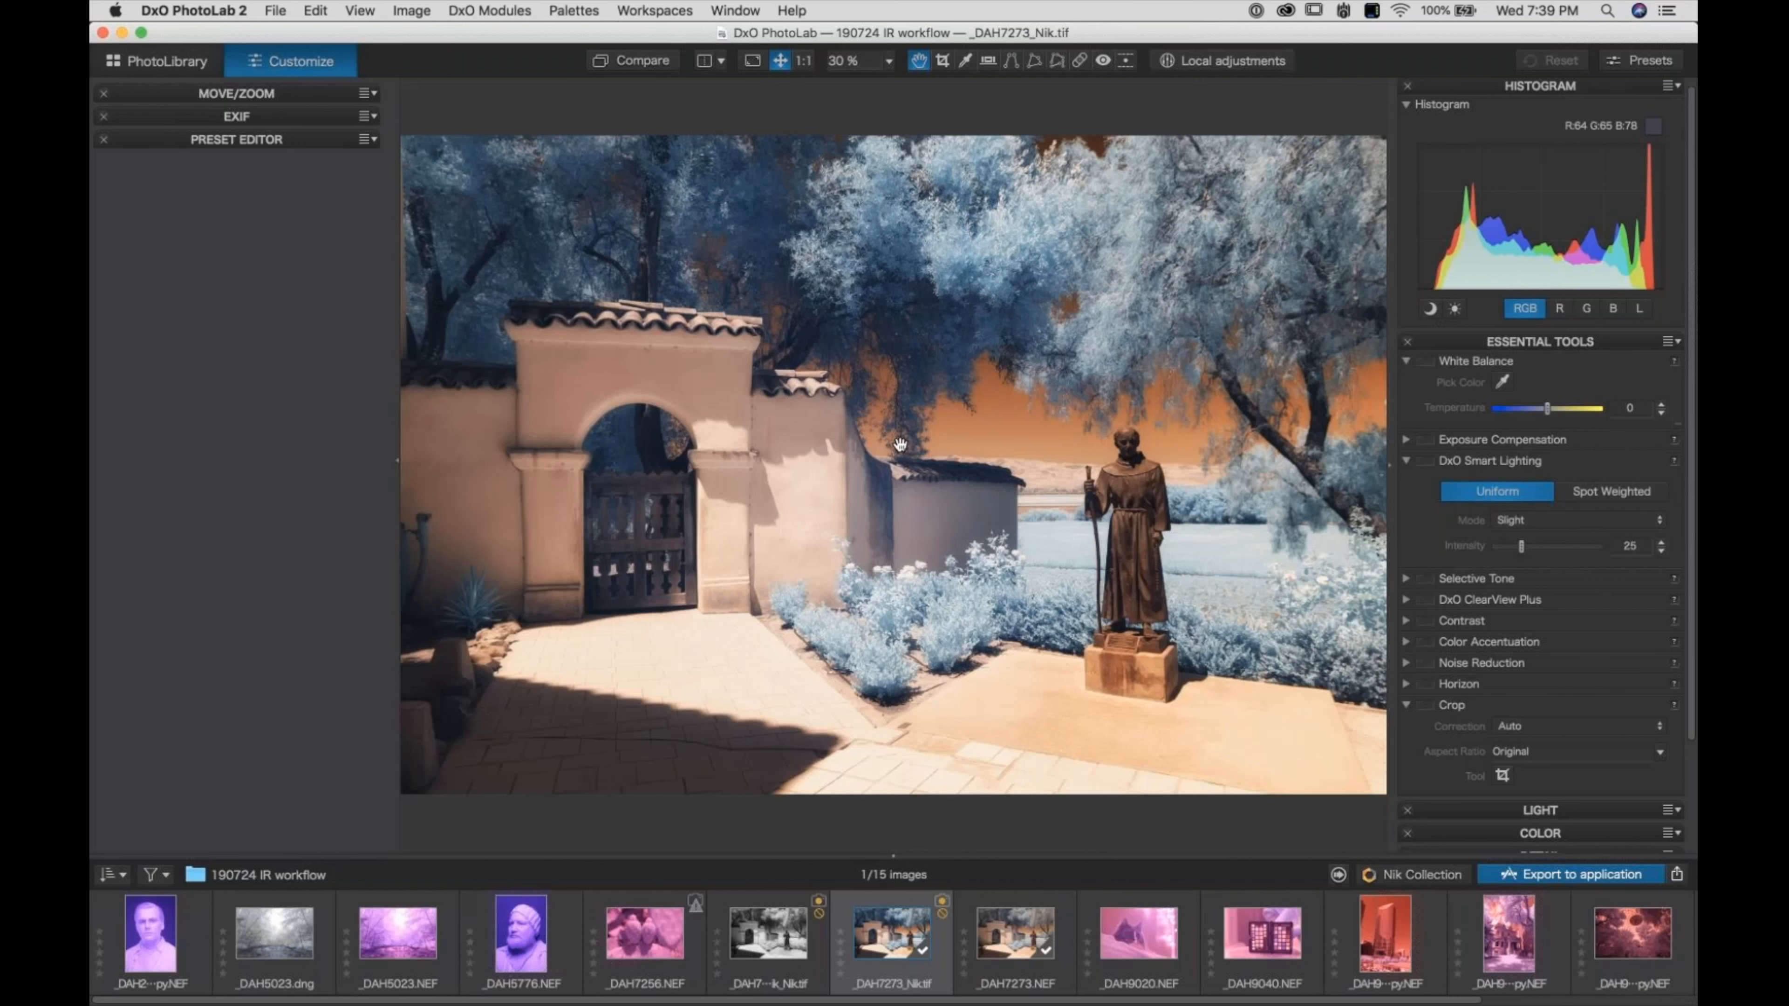
pyautogui.click(780, 941)
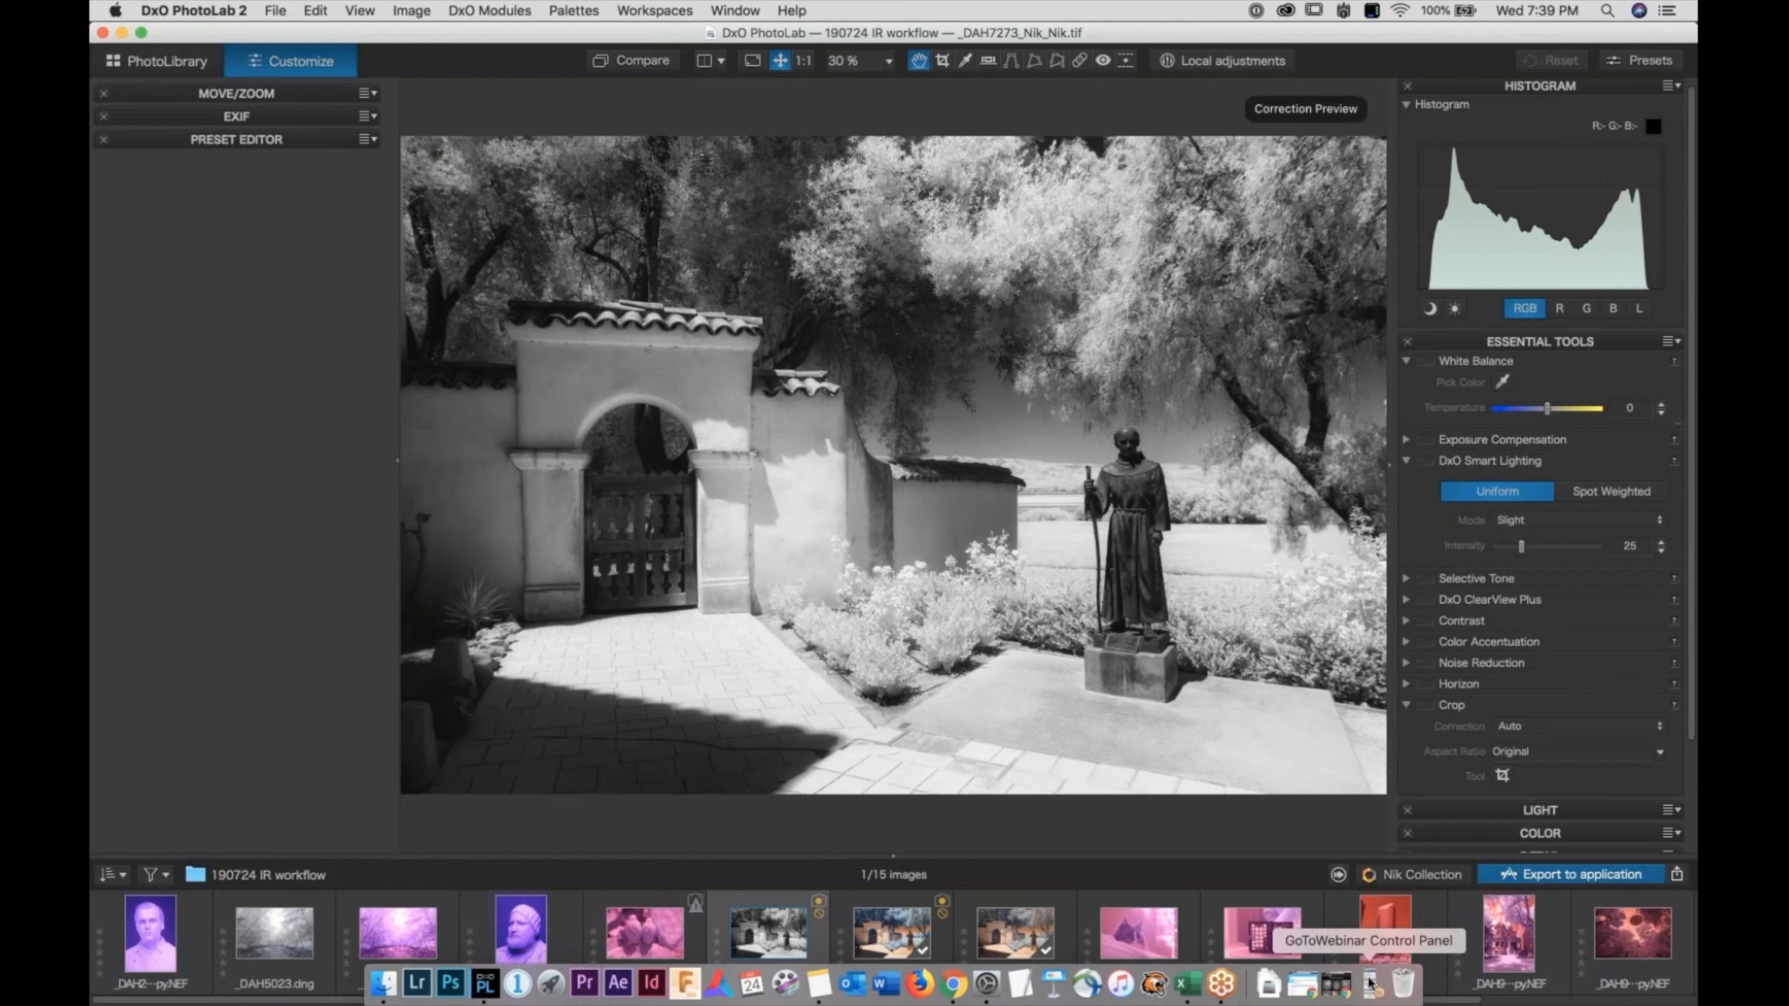
pyautogui.click(1369, 983)
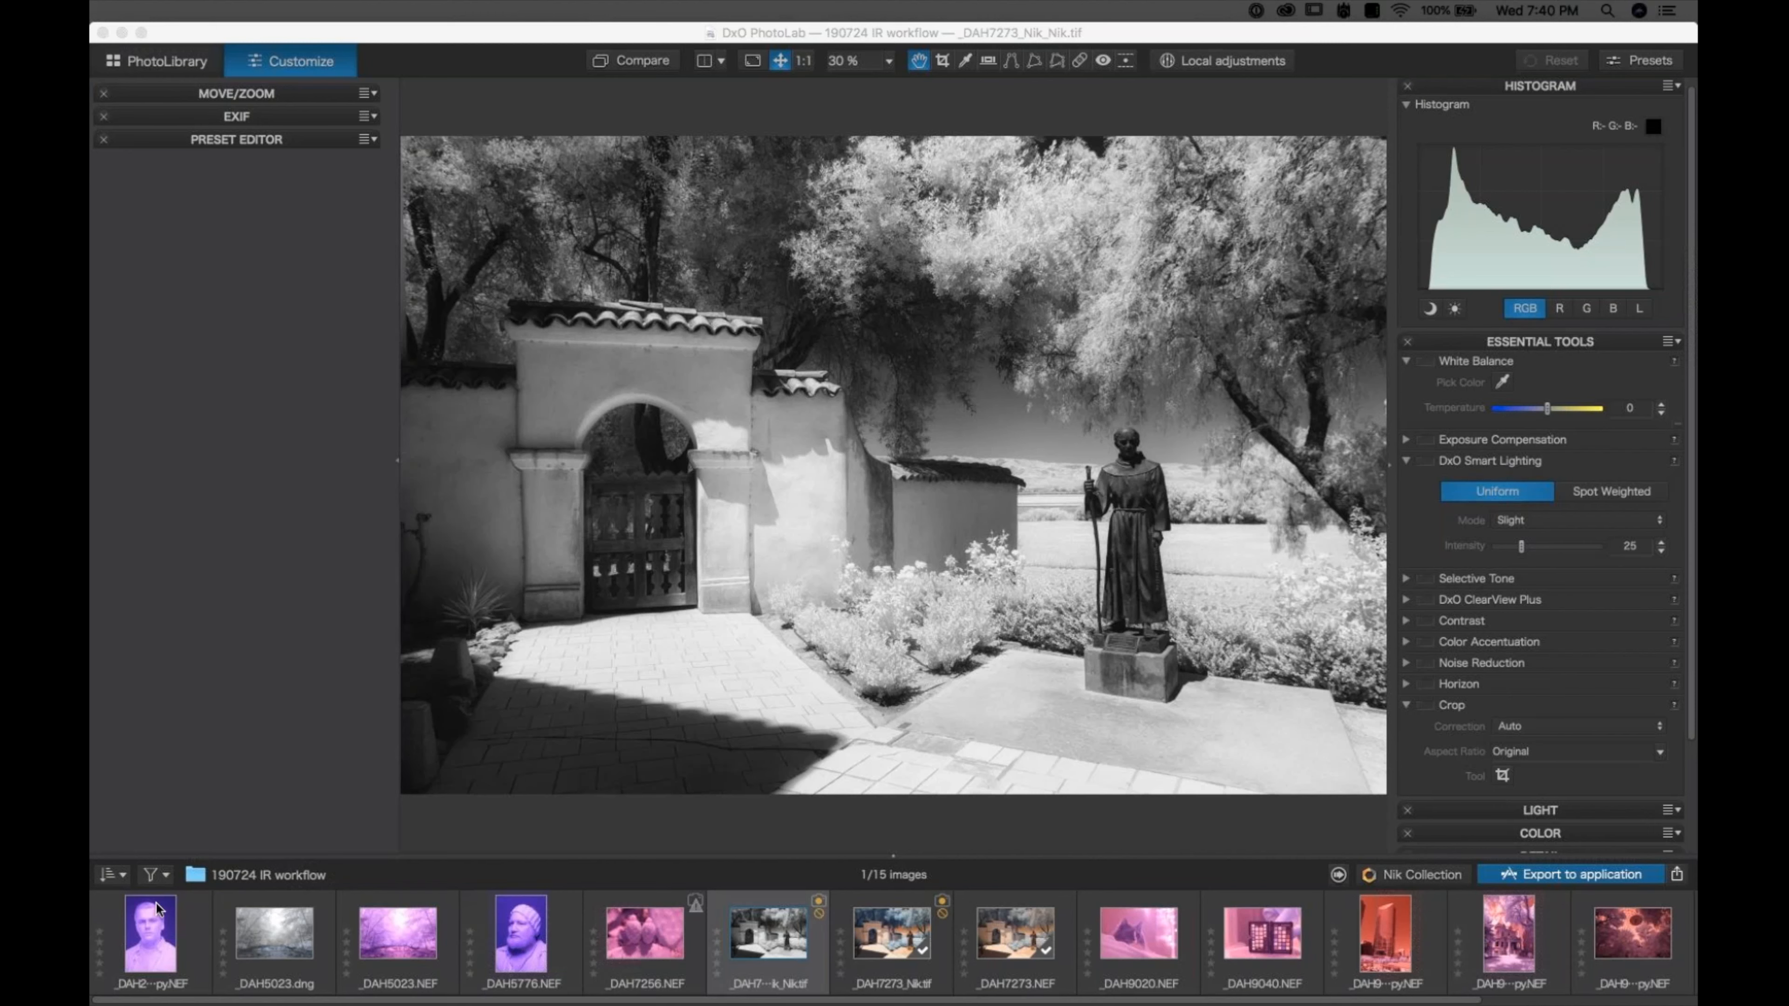
# Open _DAH2648 copy.NEF and neutralize its white balance by sampling the man's cheek
pyautogui.click(153, 945)
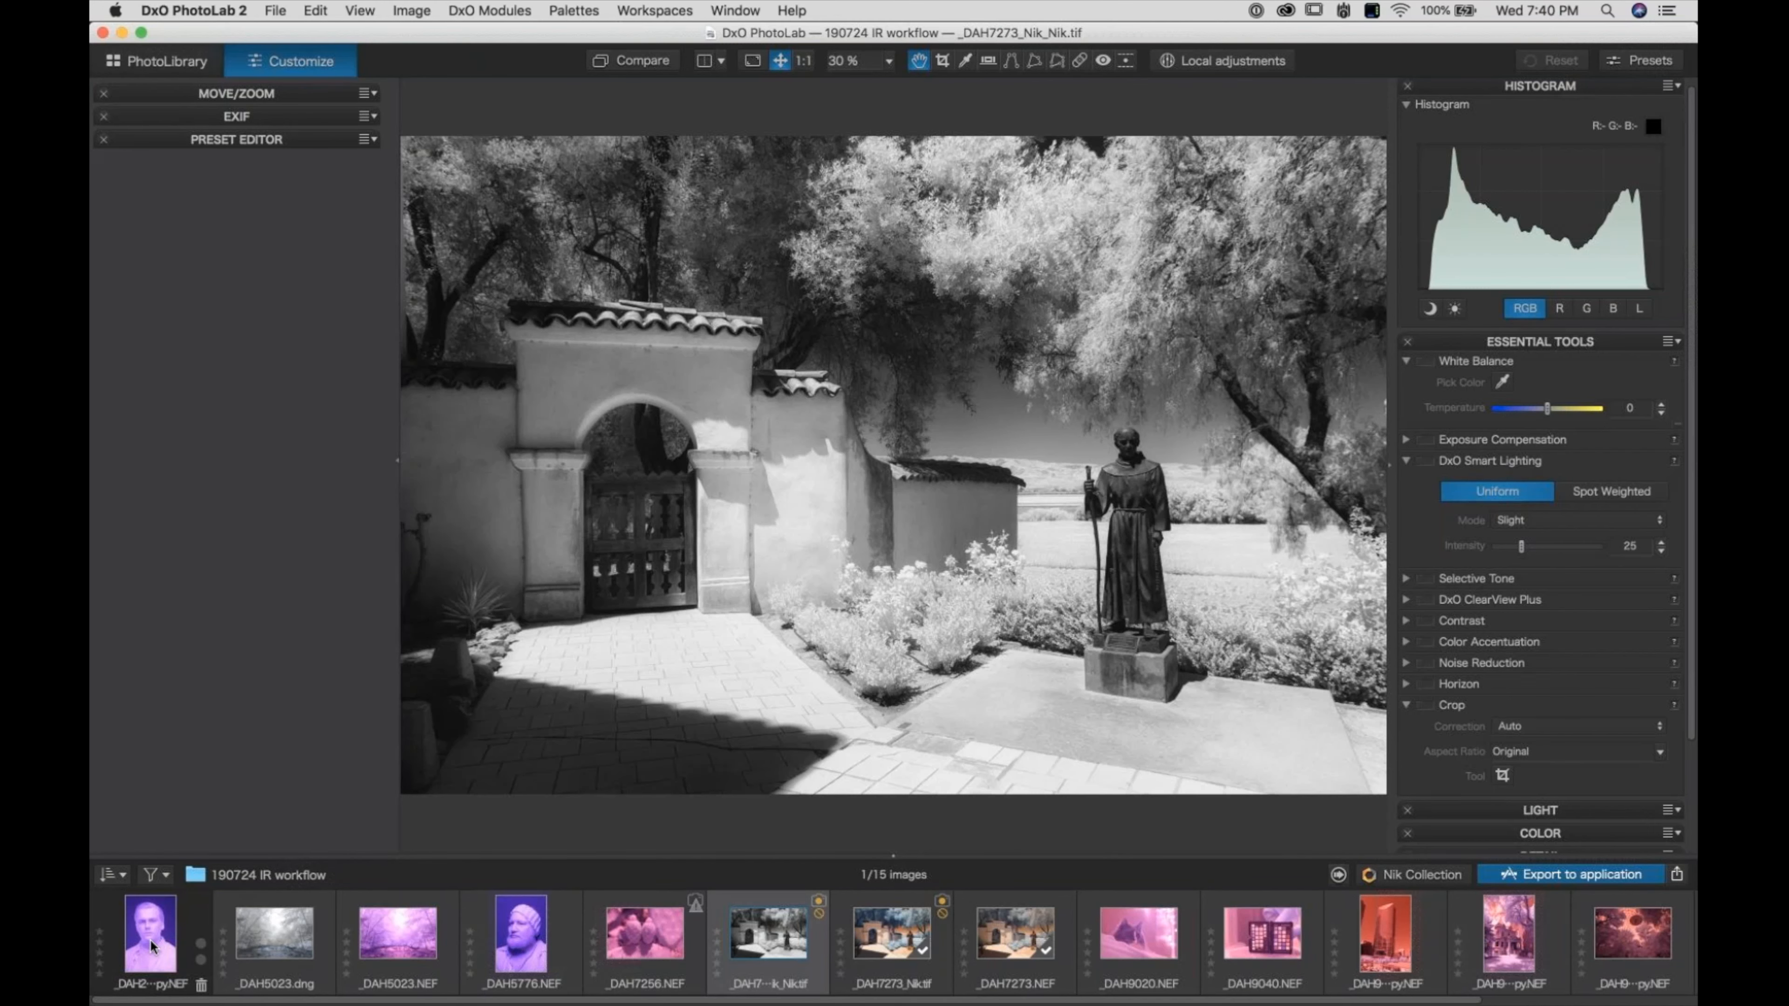
pyautogui.click(153, 944)
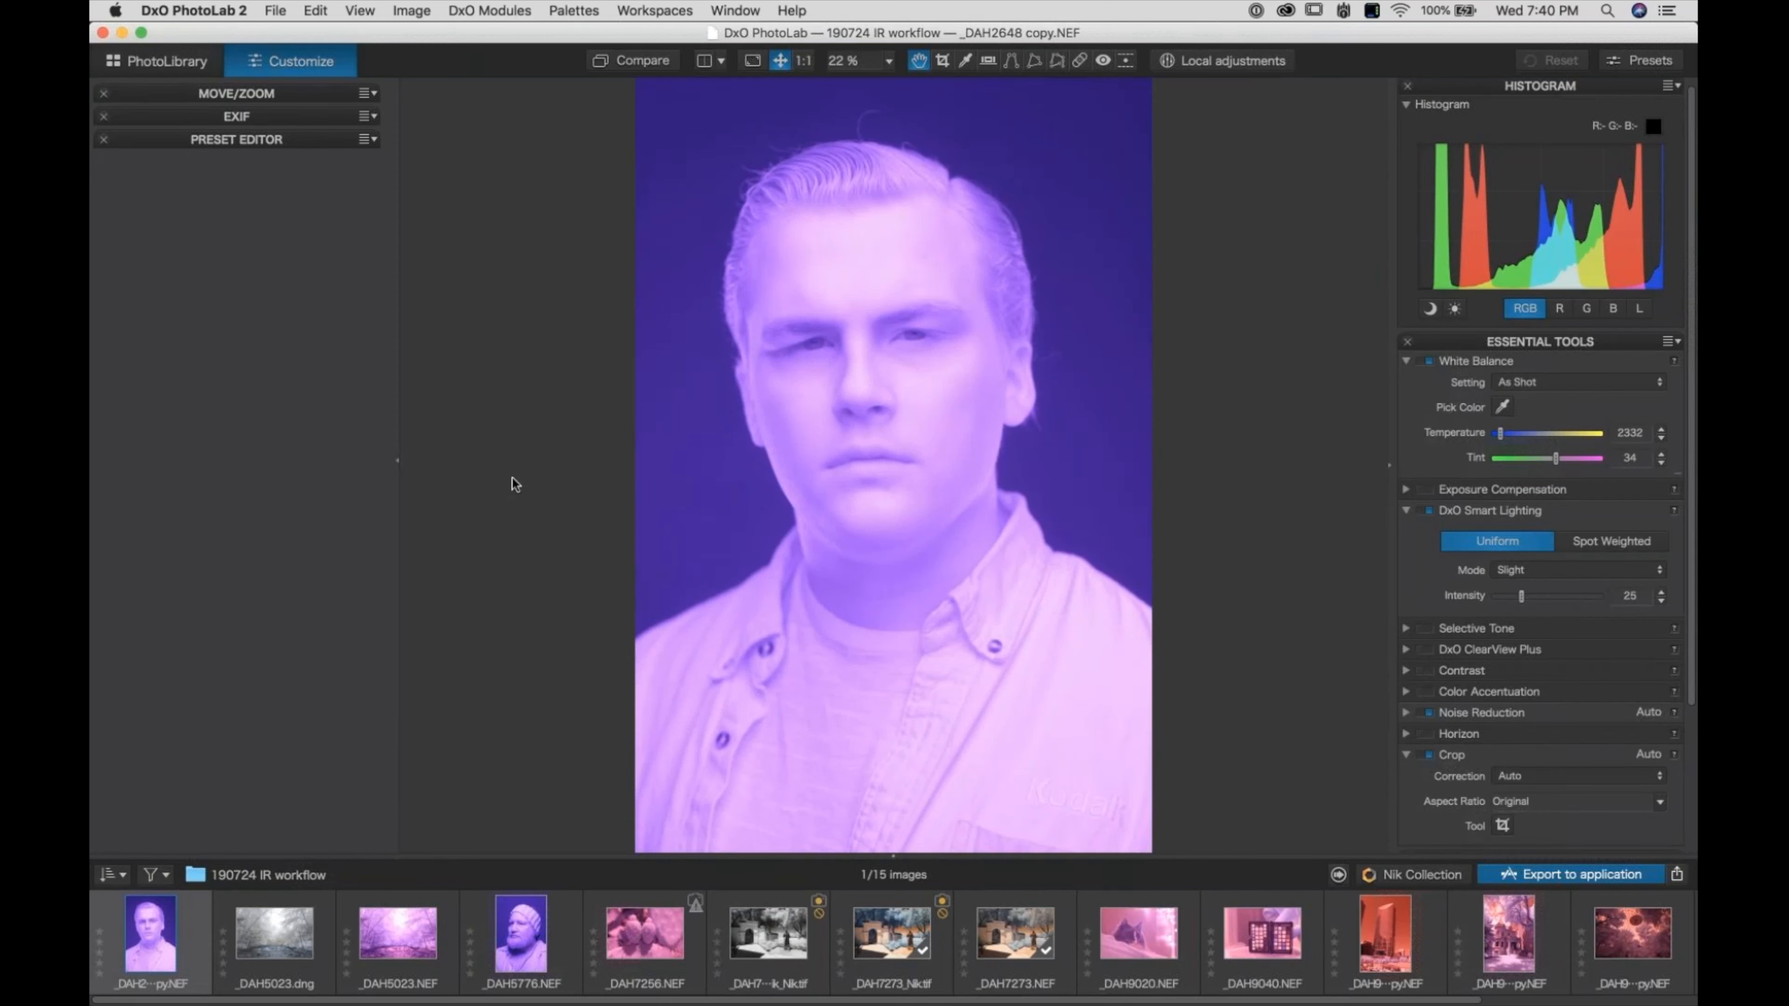
pyautogui.click(1503, 407)
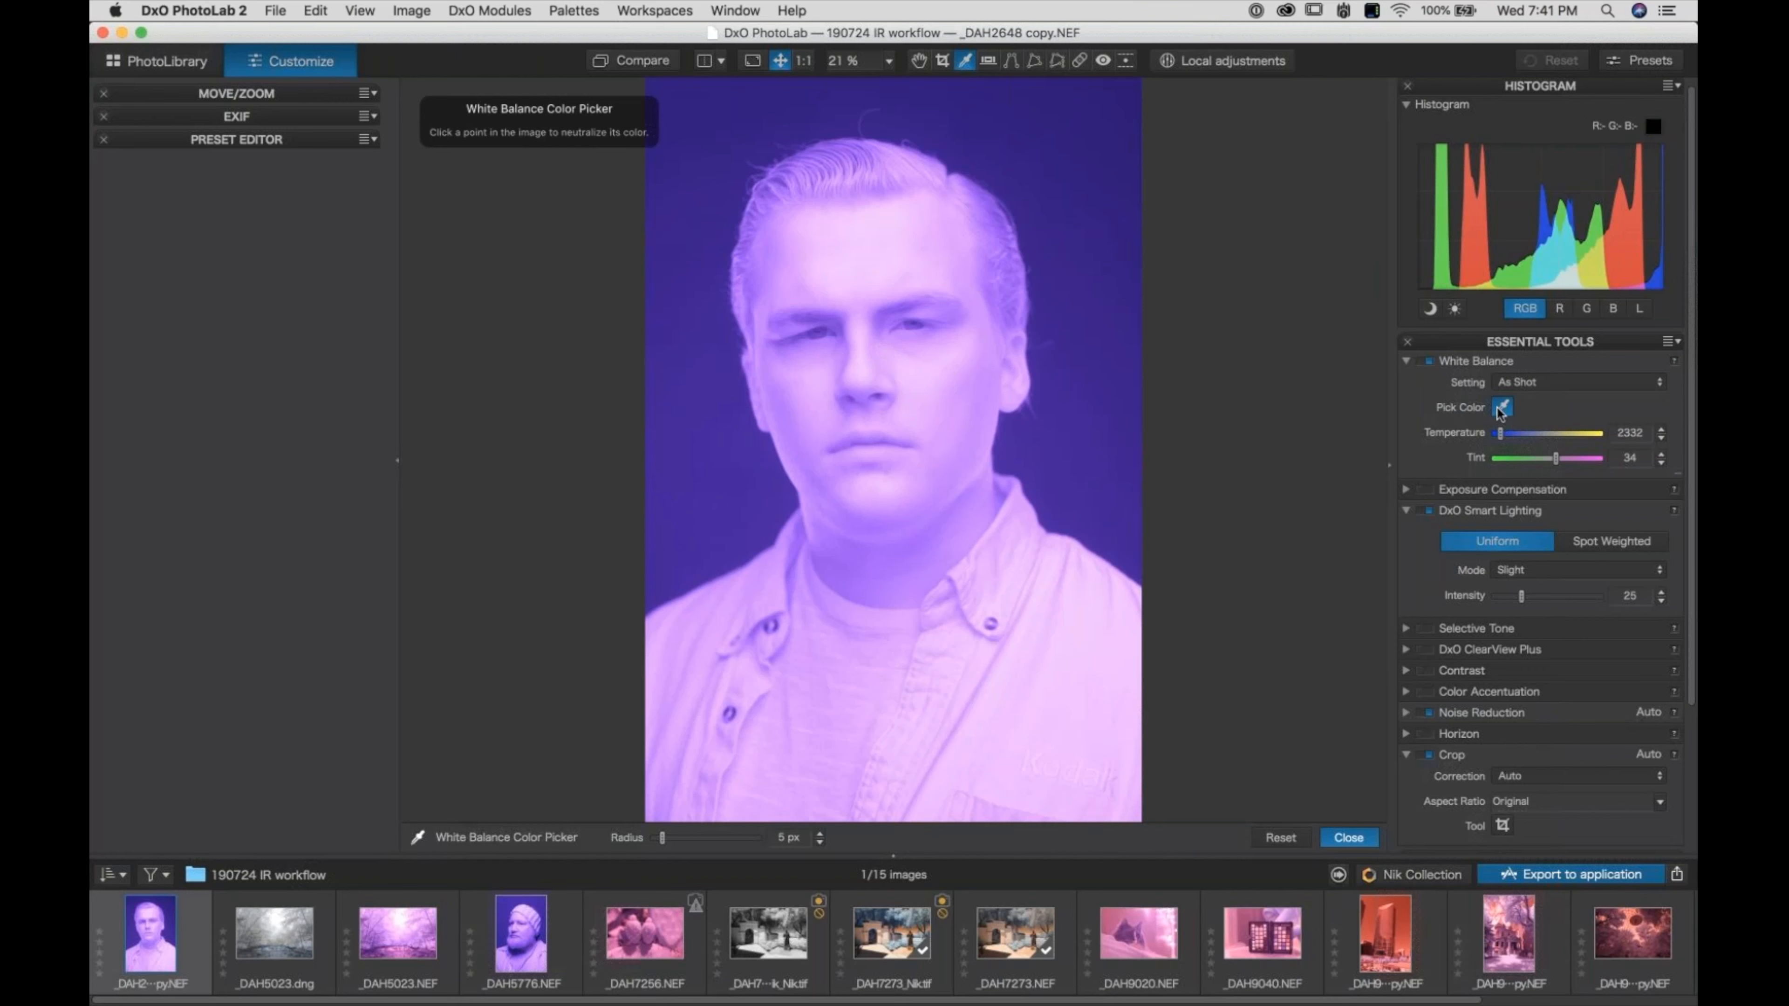
pyautogui.click(918, 383)
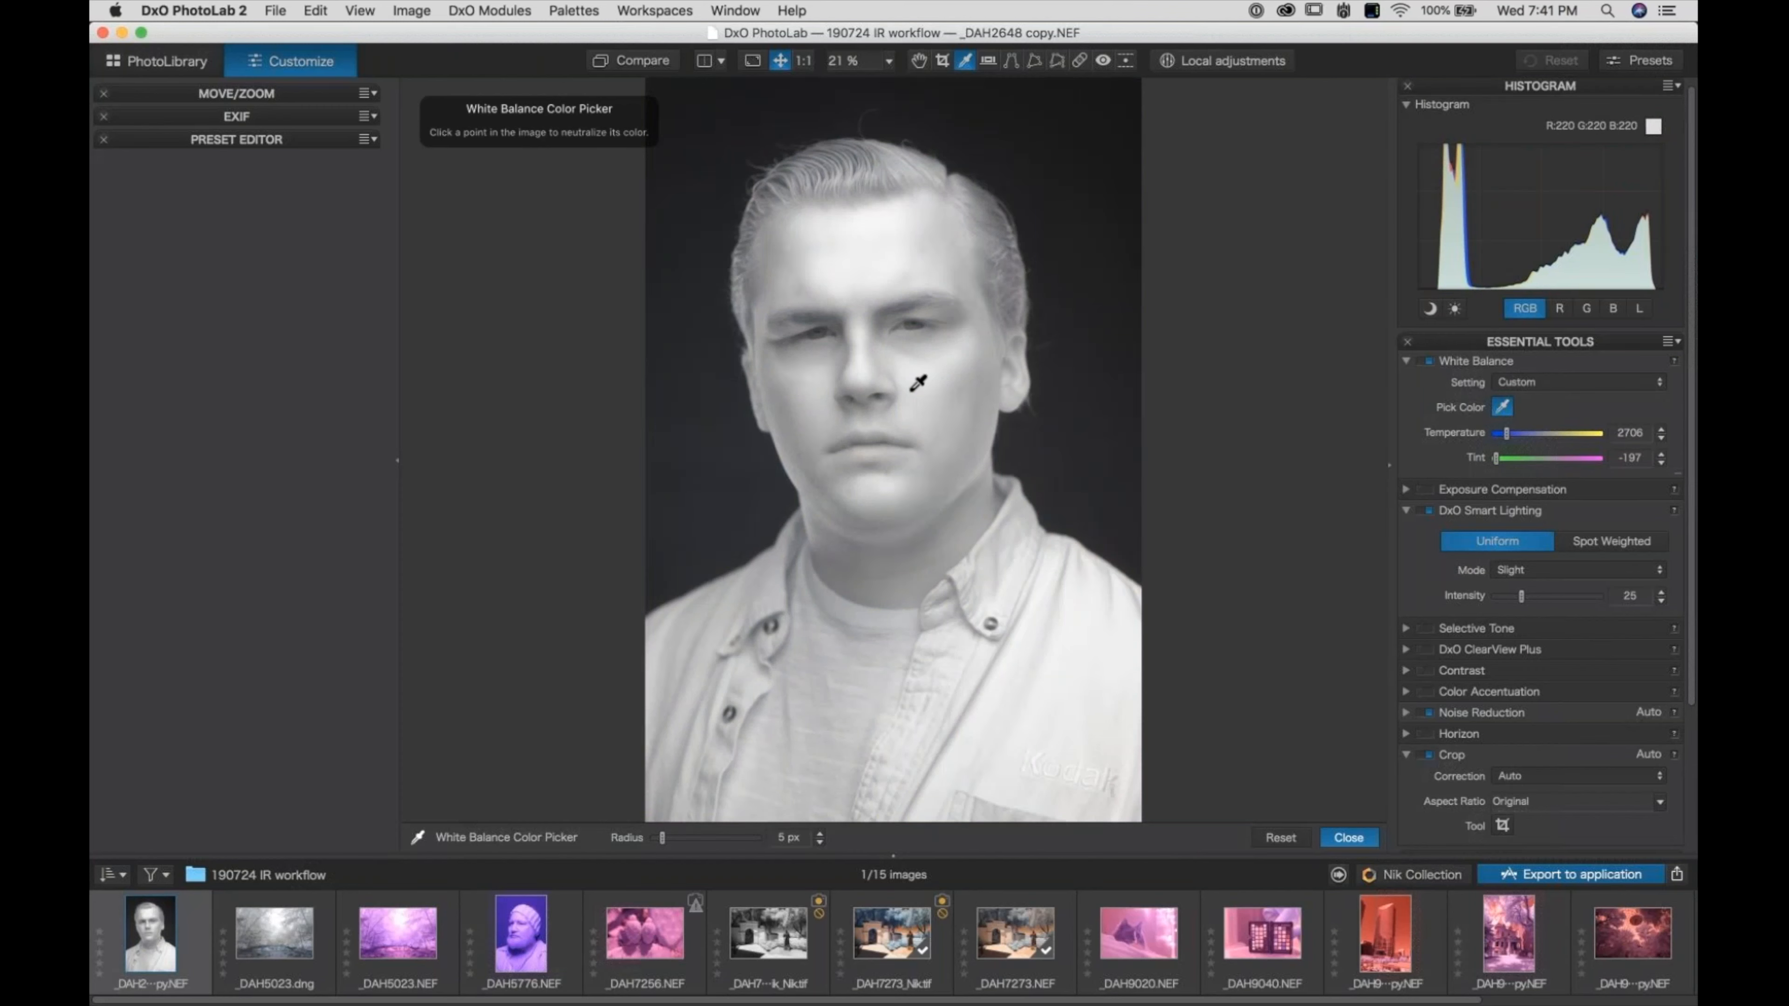
pyautogui.click(1358, 836)
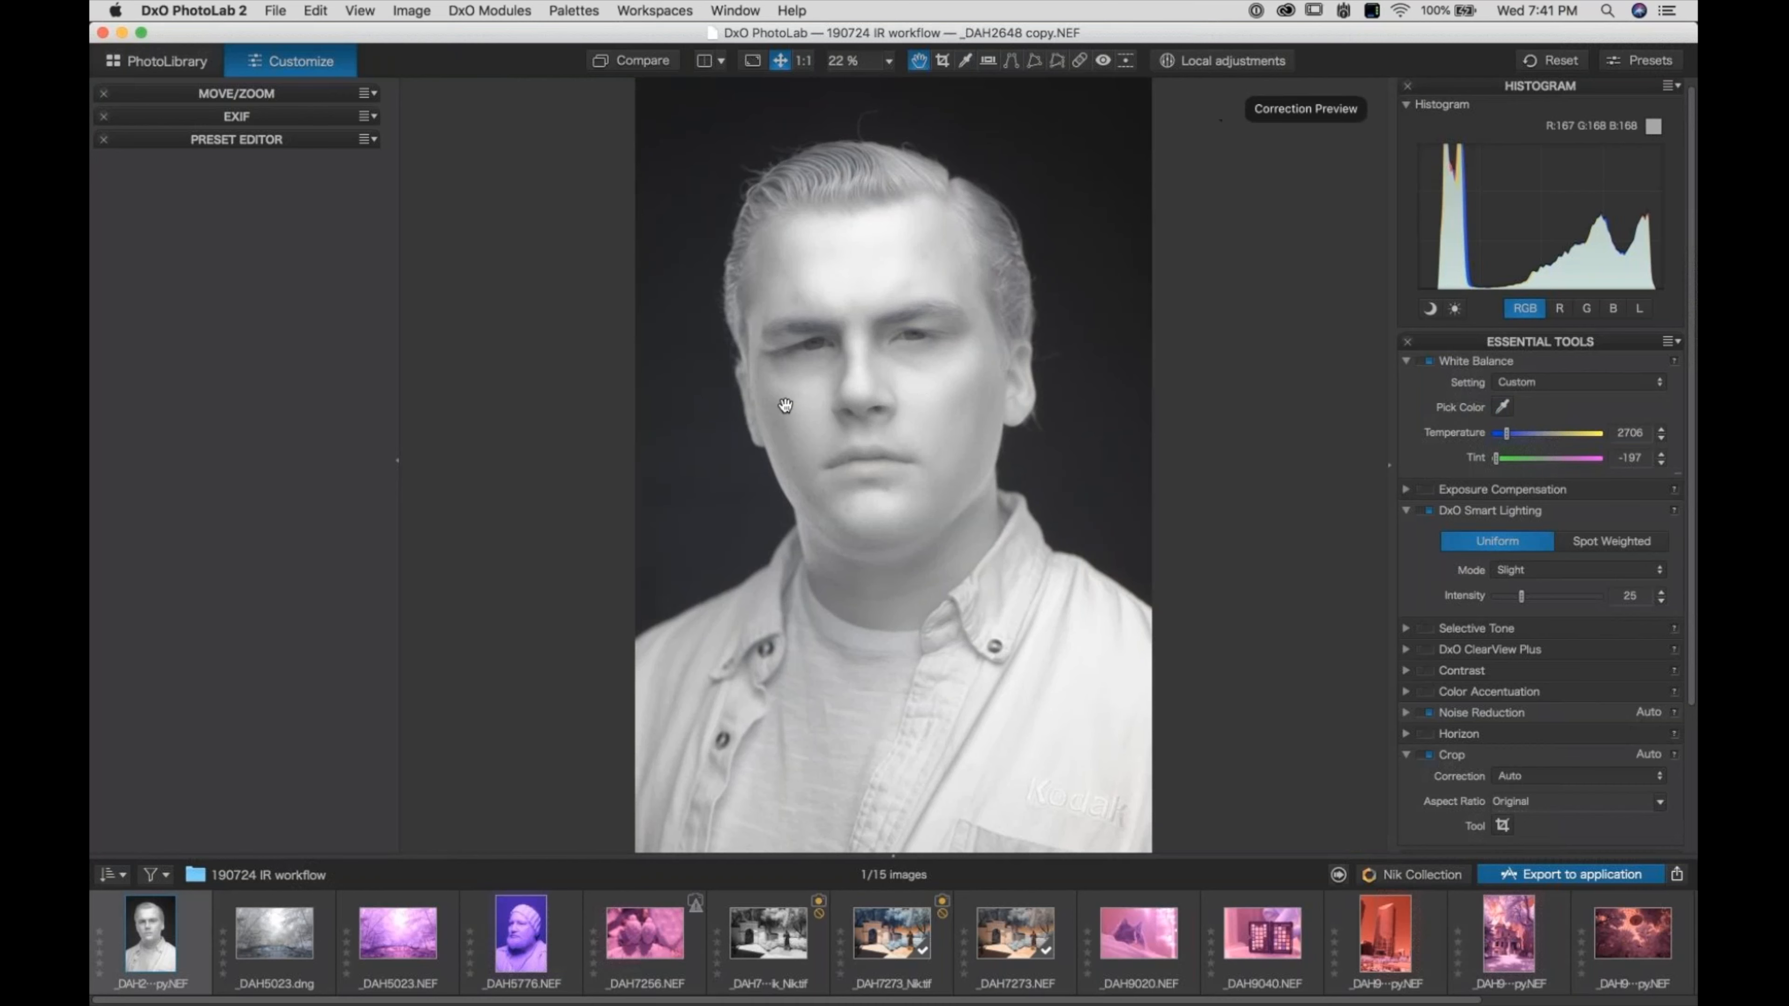
# Examine the skin and eye detail of the neutralized infrared portrait up close, and return to the full image
pyautogui.scroll(6, 785, 405)
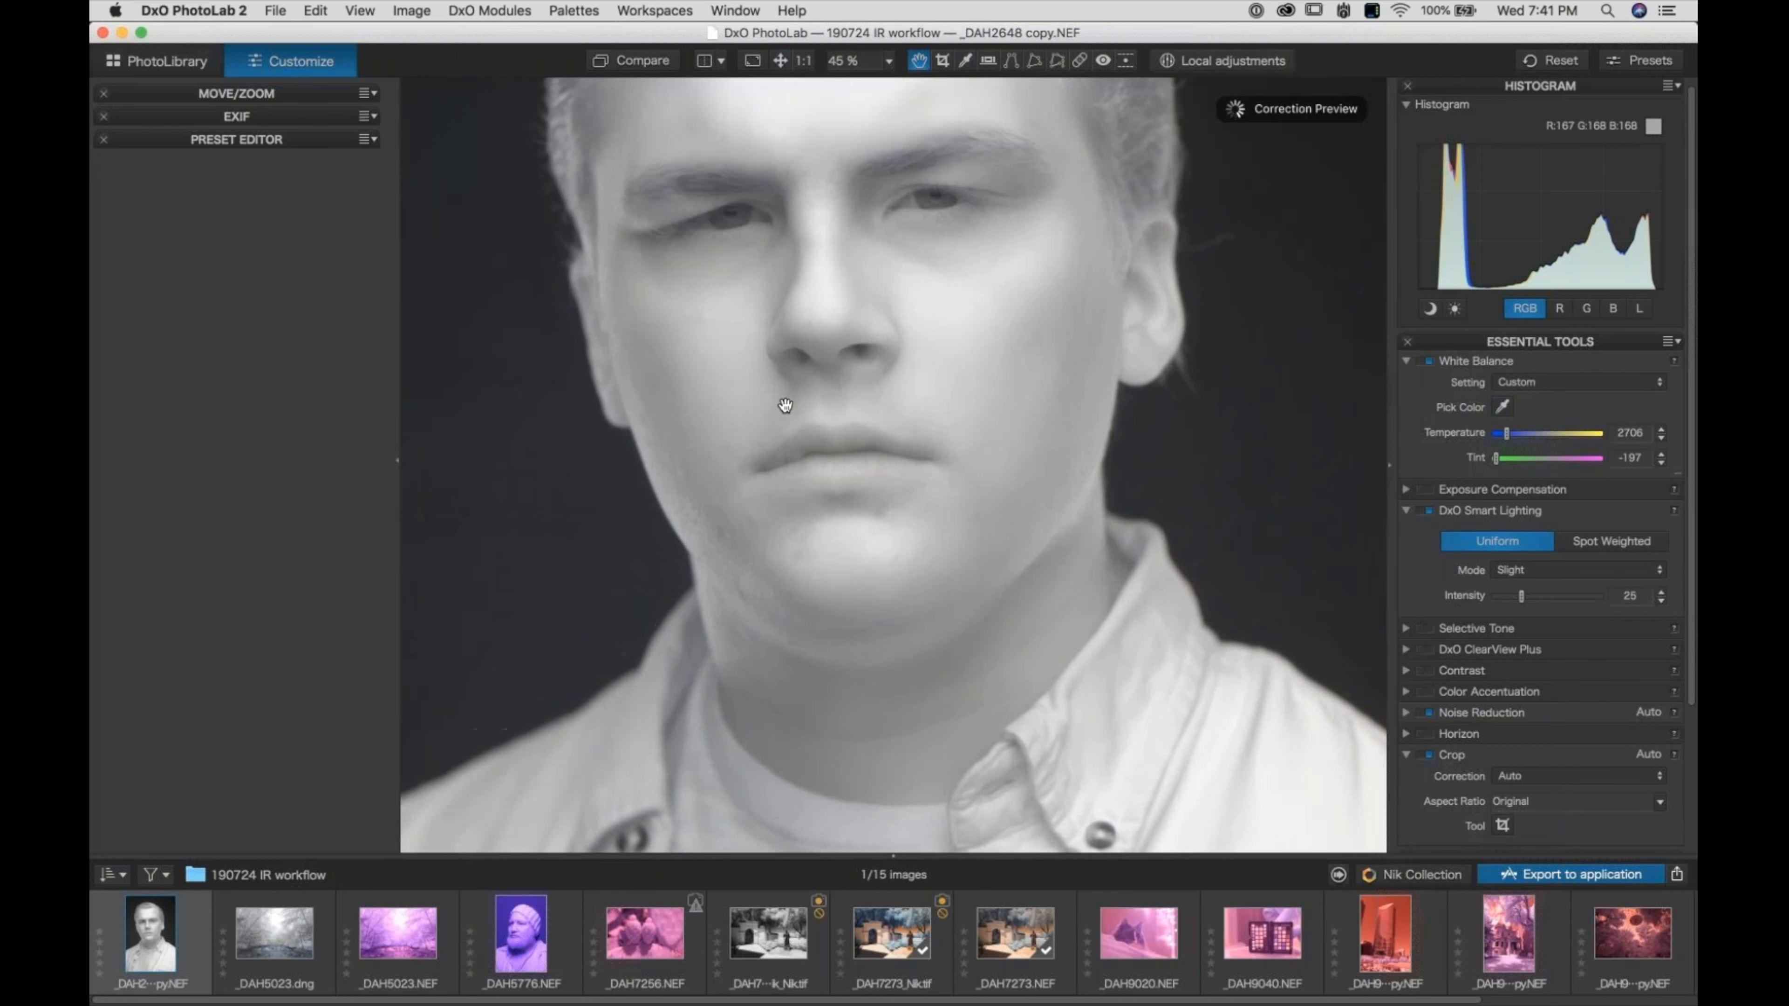
pyautogui.scroll(4, 786, 405)
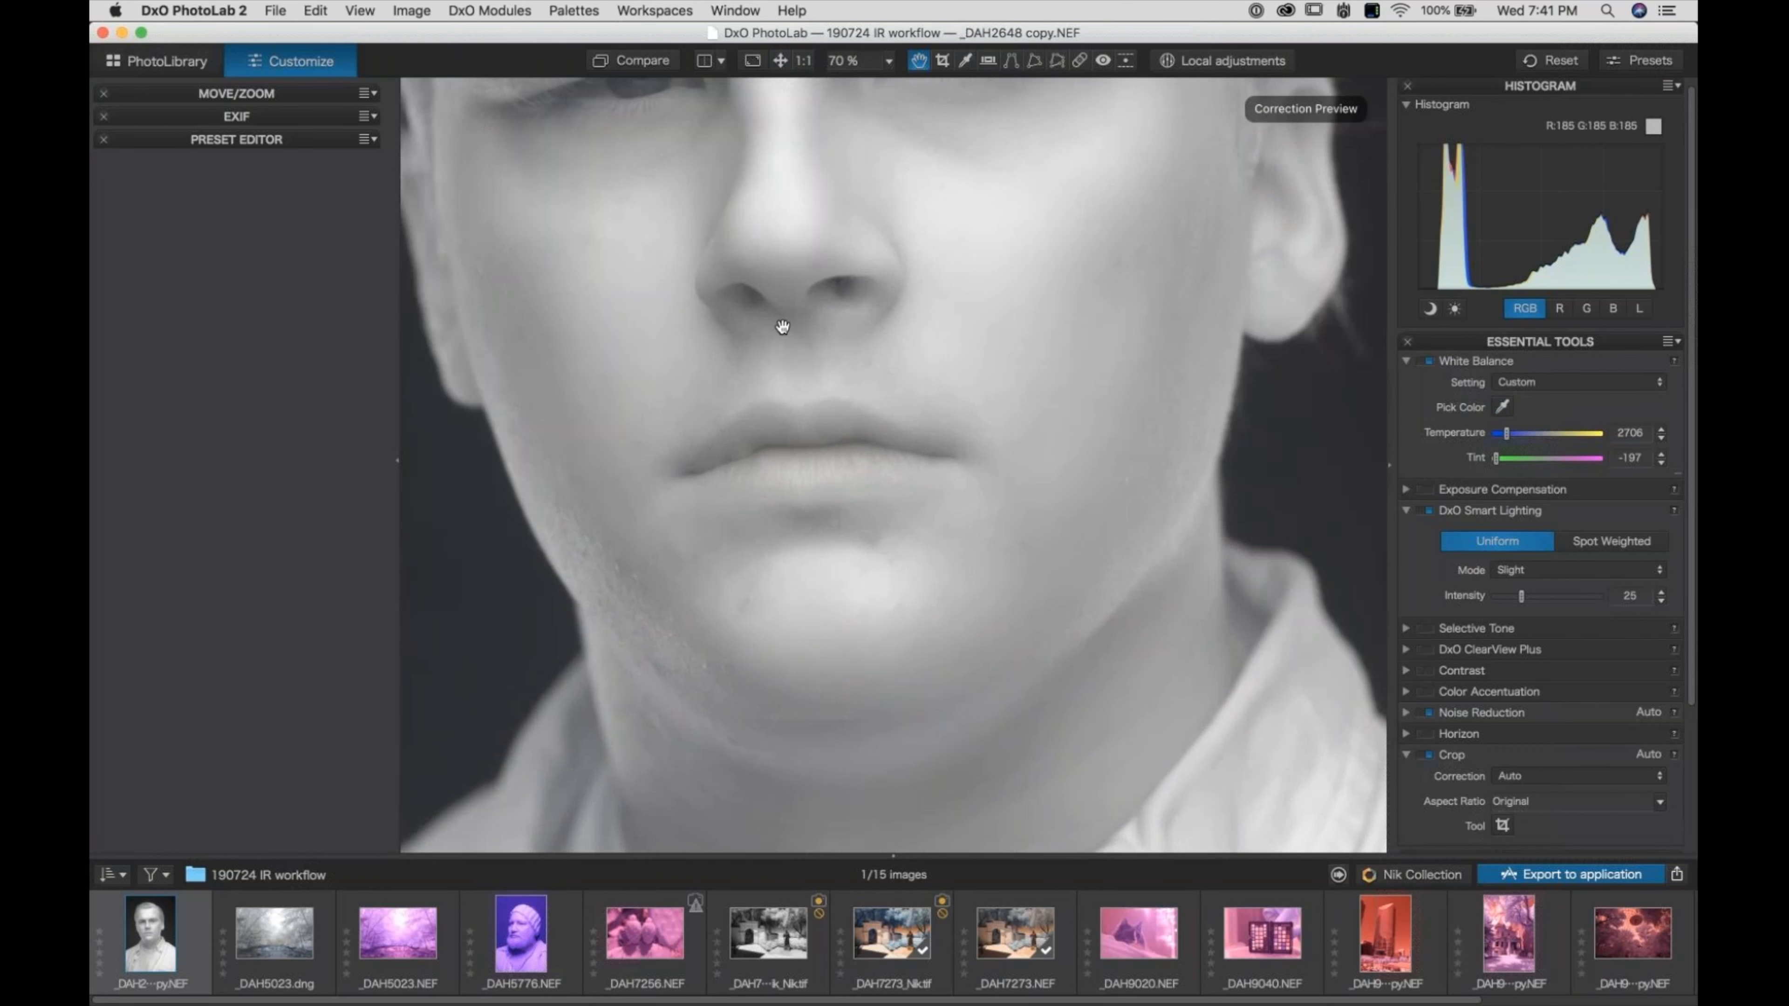
pyautogui.moveTo(787, 352); pyautogui.dragTo(832, 638)
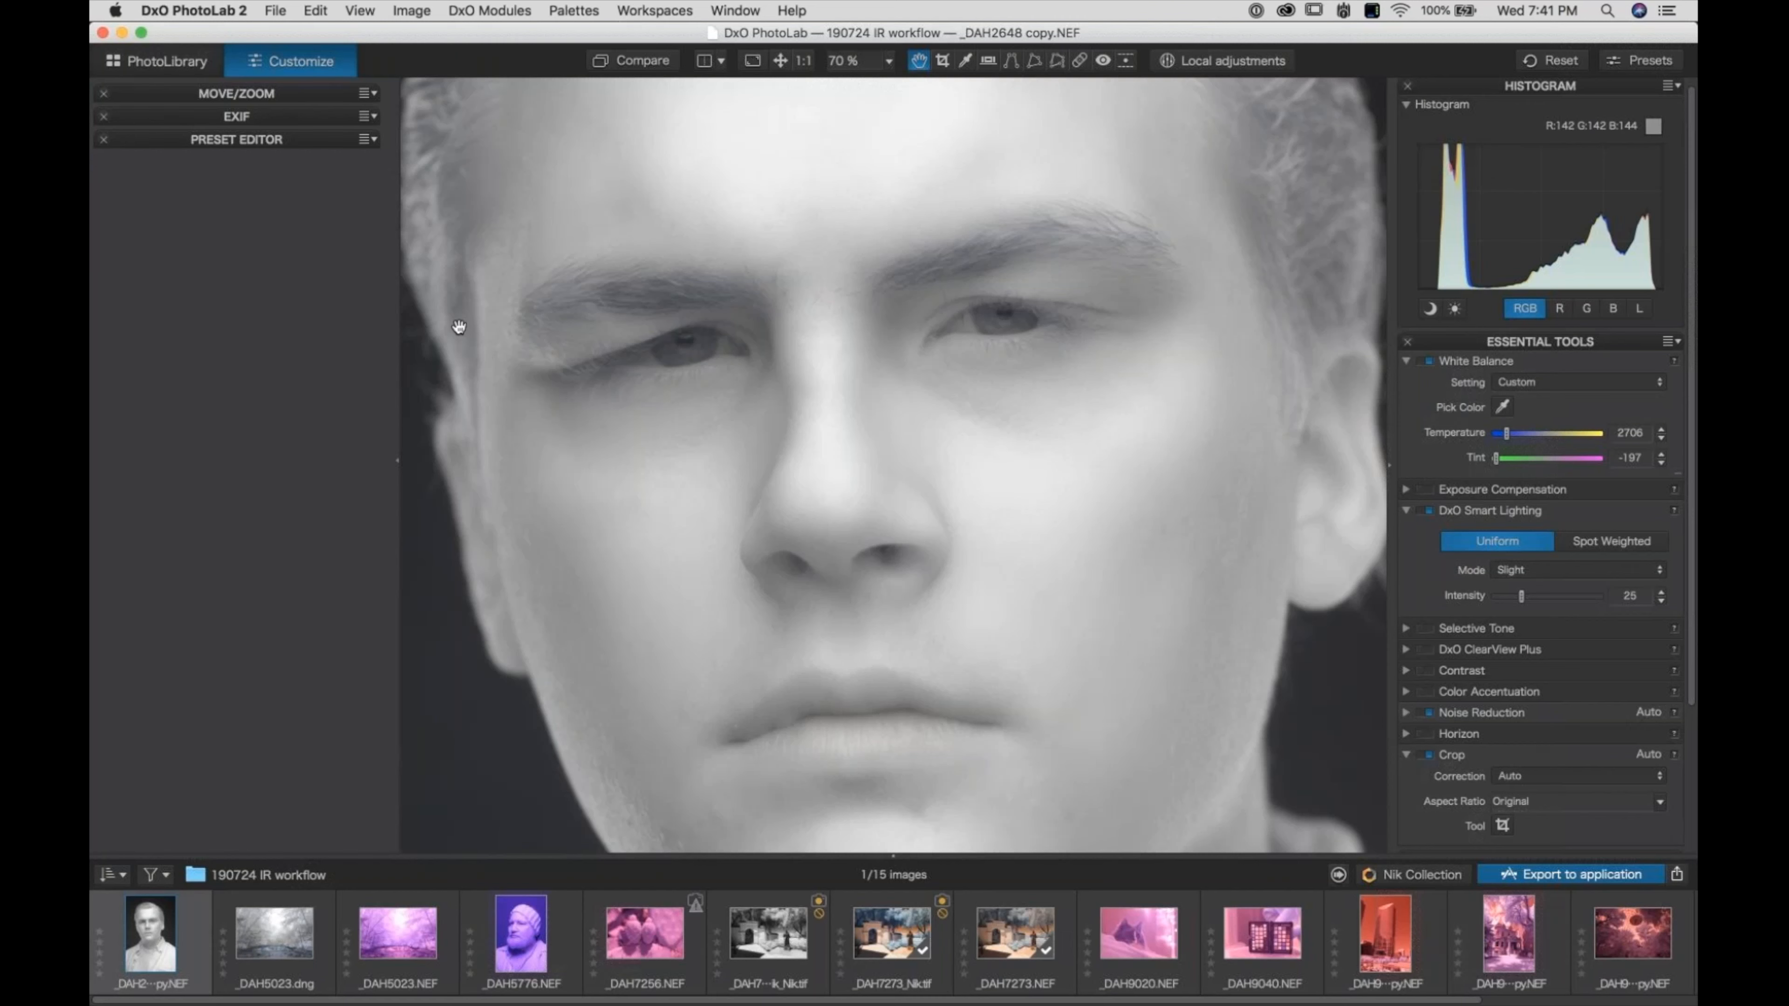
pyautogui.scroll(-3, 424, 468)
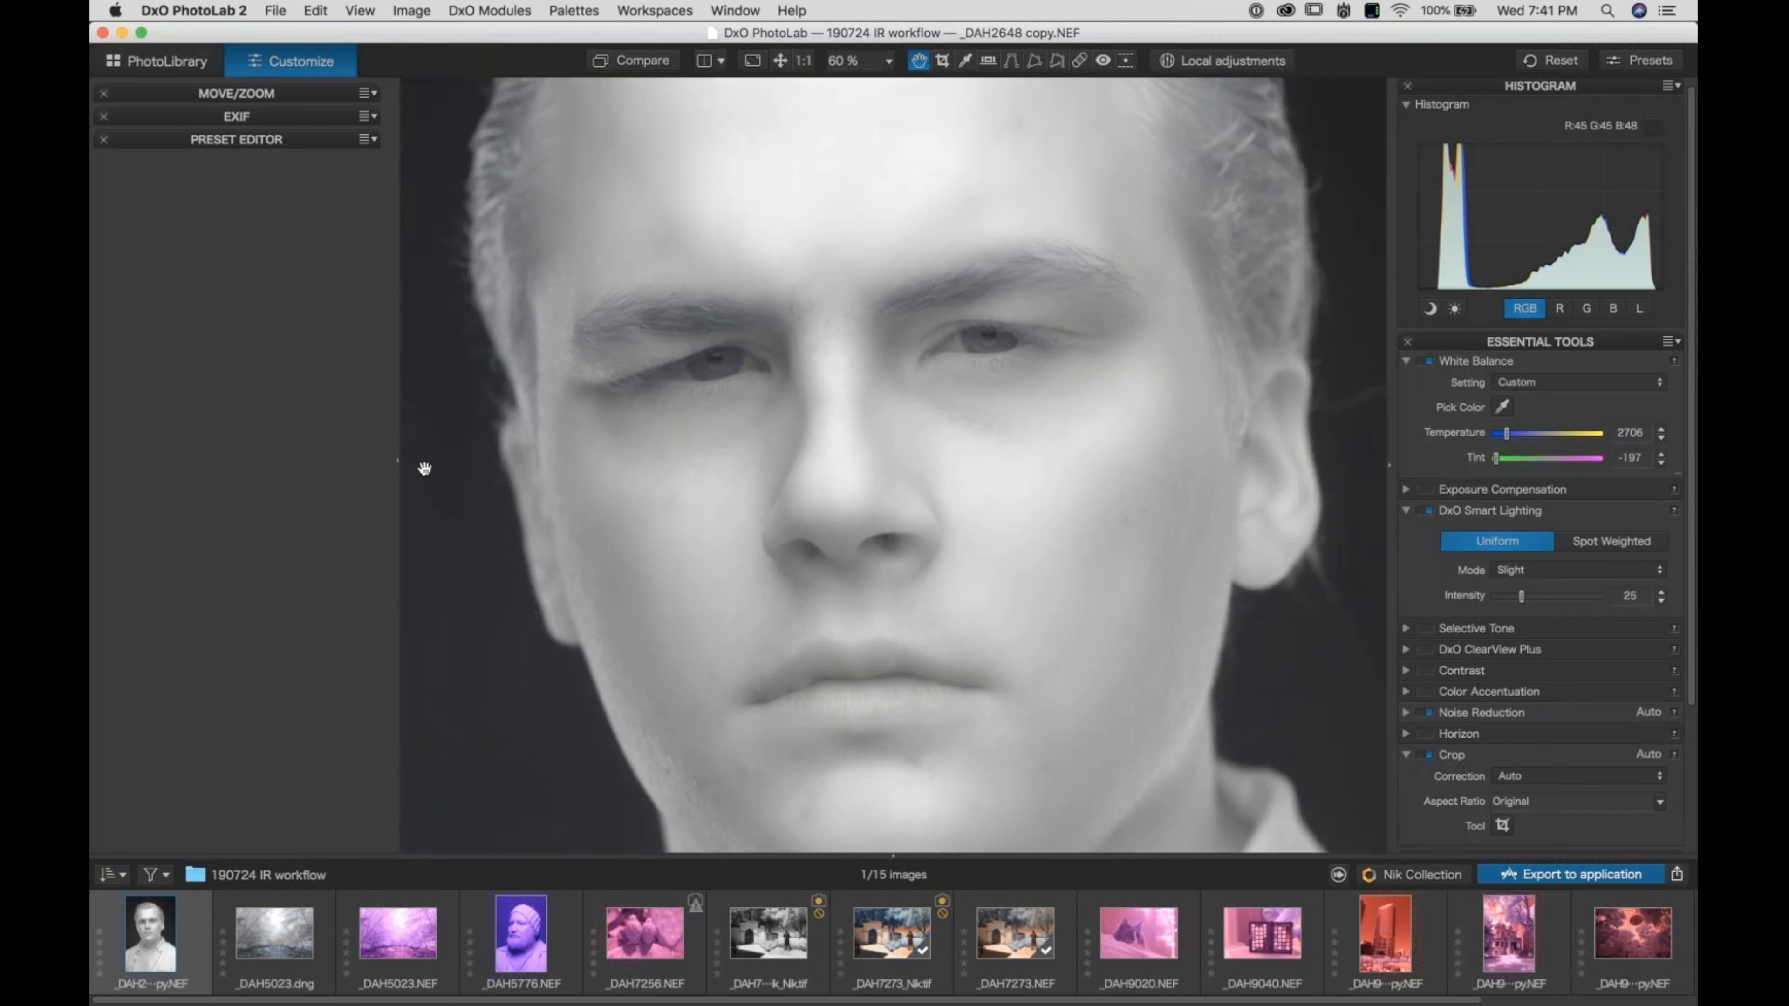
pyautogui.scroll(-5, 423, 467)
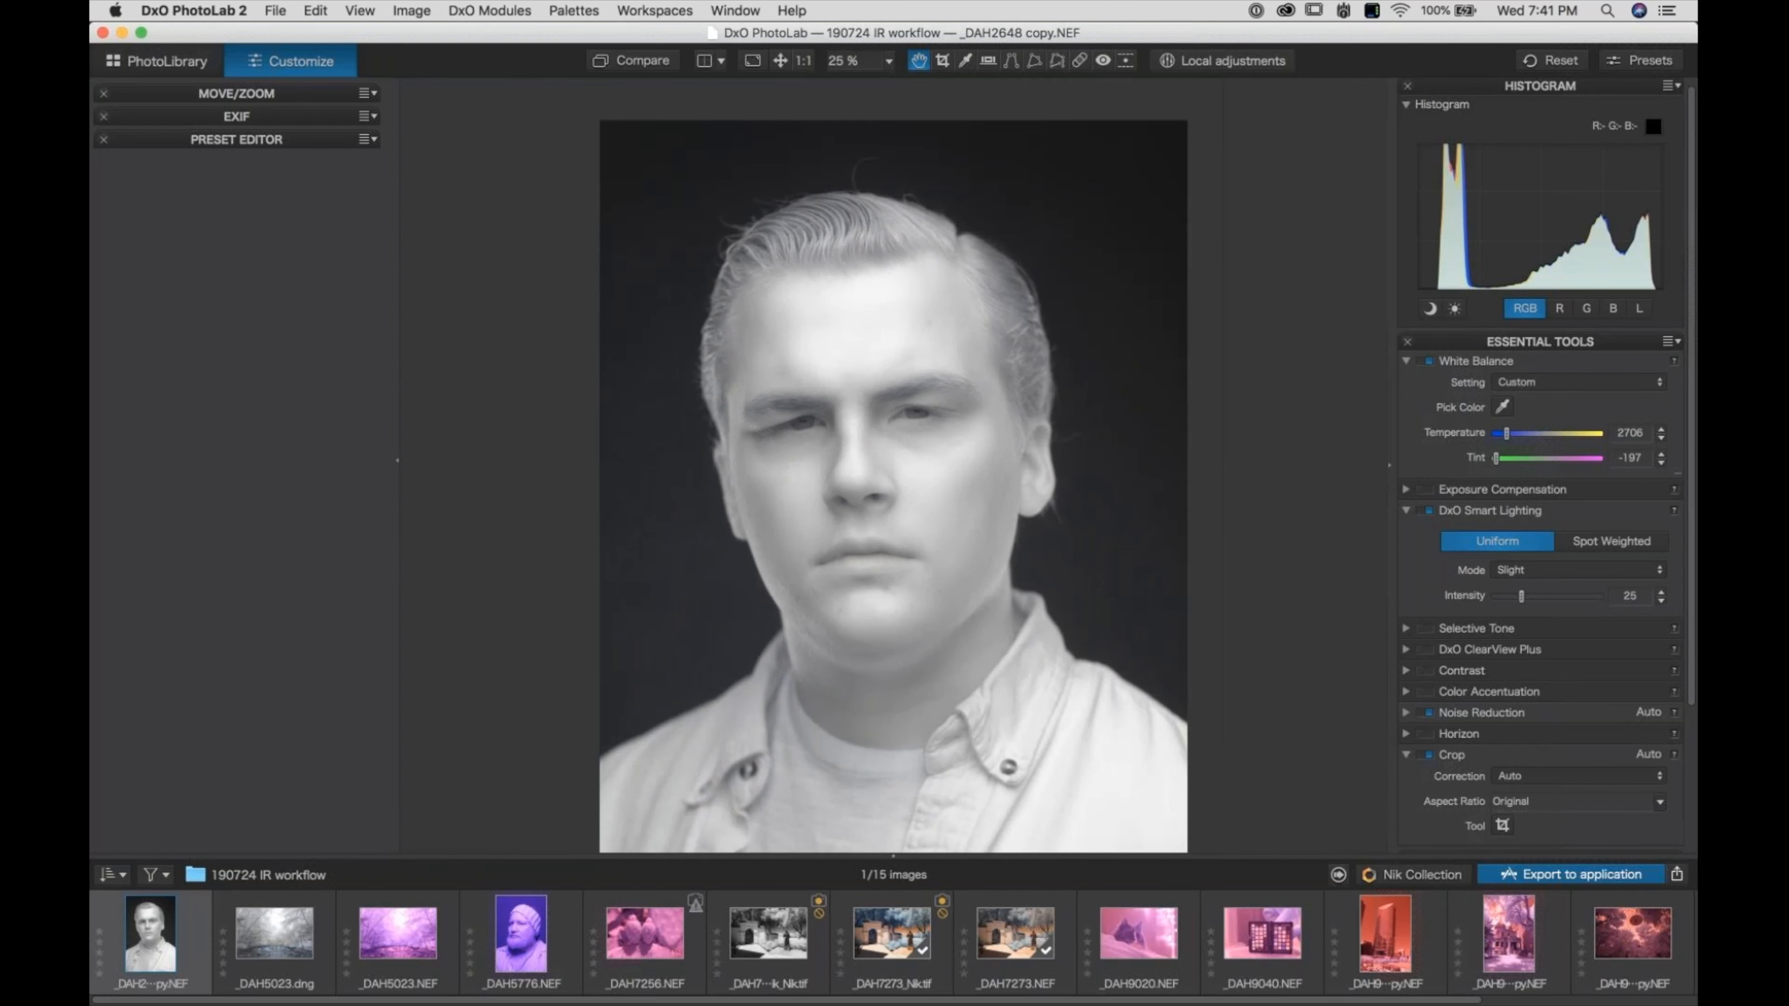
pyautogui.scroll(-2, 423, 467)
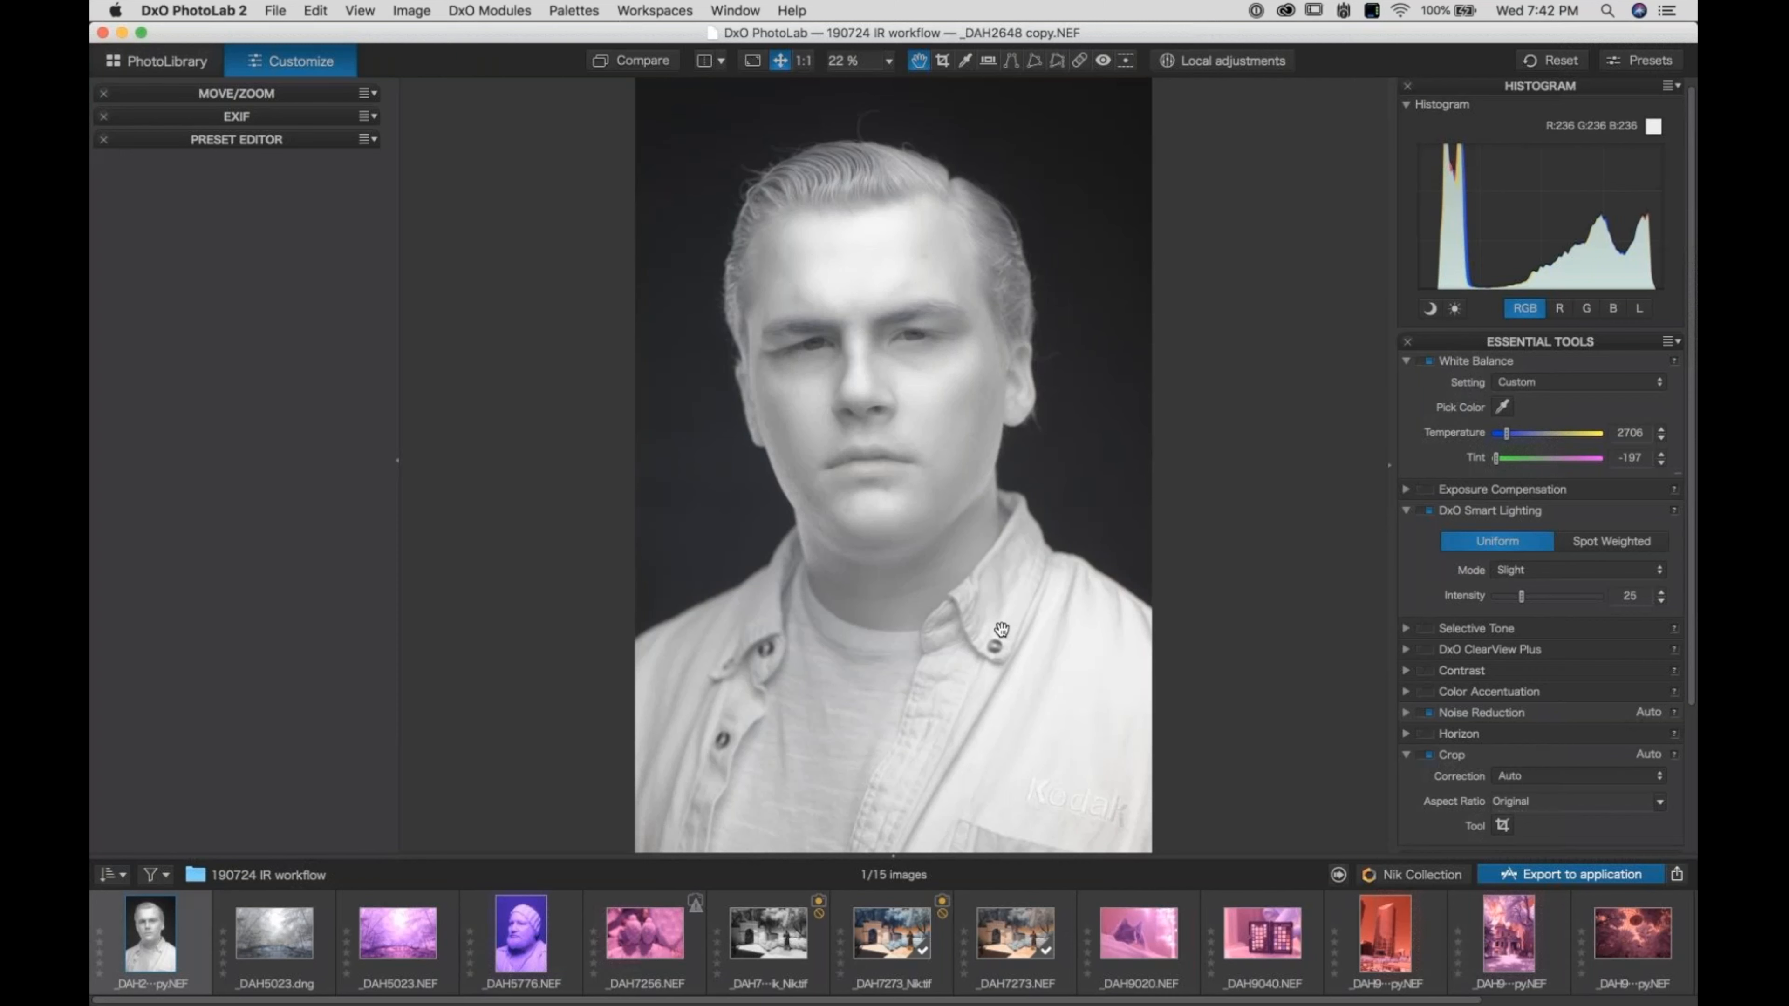
# Send the portrait to Color Efex Pro 4, apply the Tonal Contrast filter, and preview the photo with the filter's effect off
pyautogui.click(1417, 882)
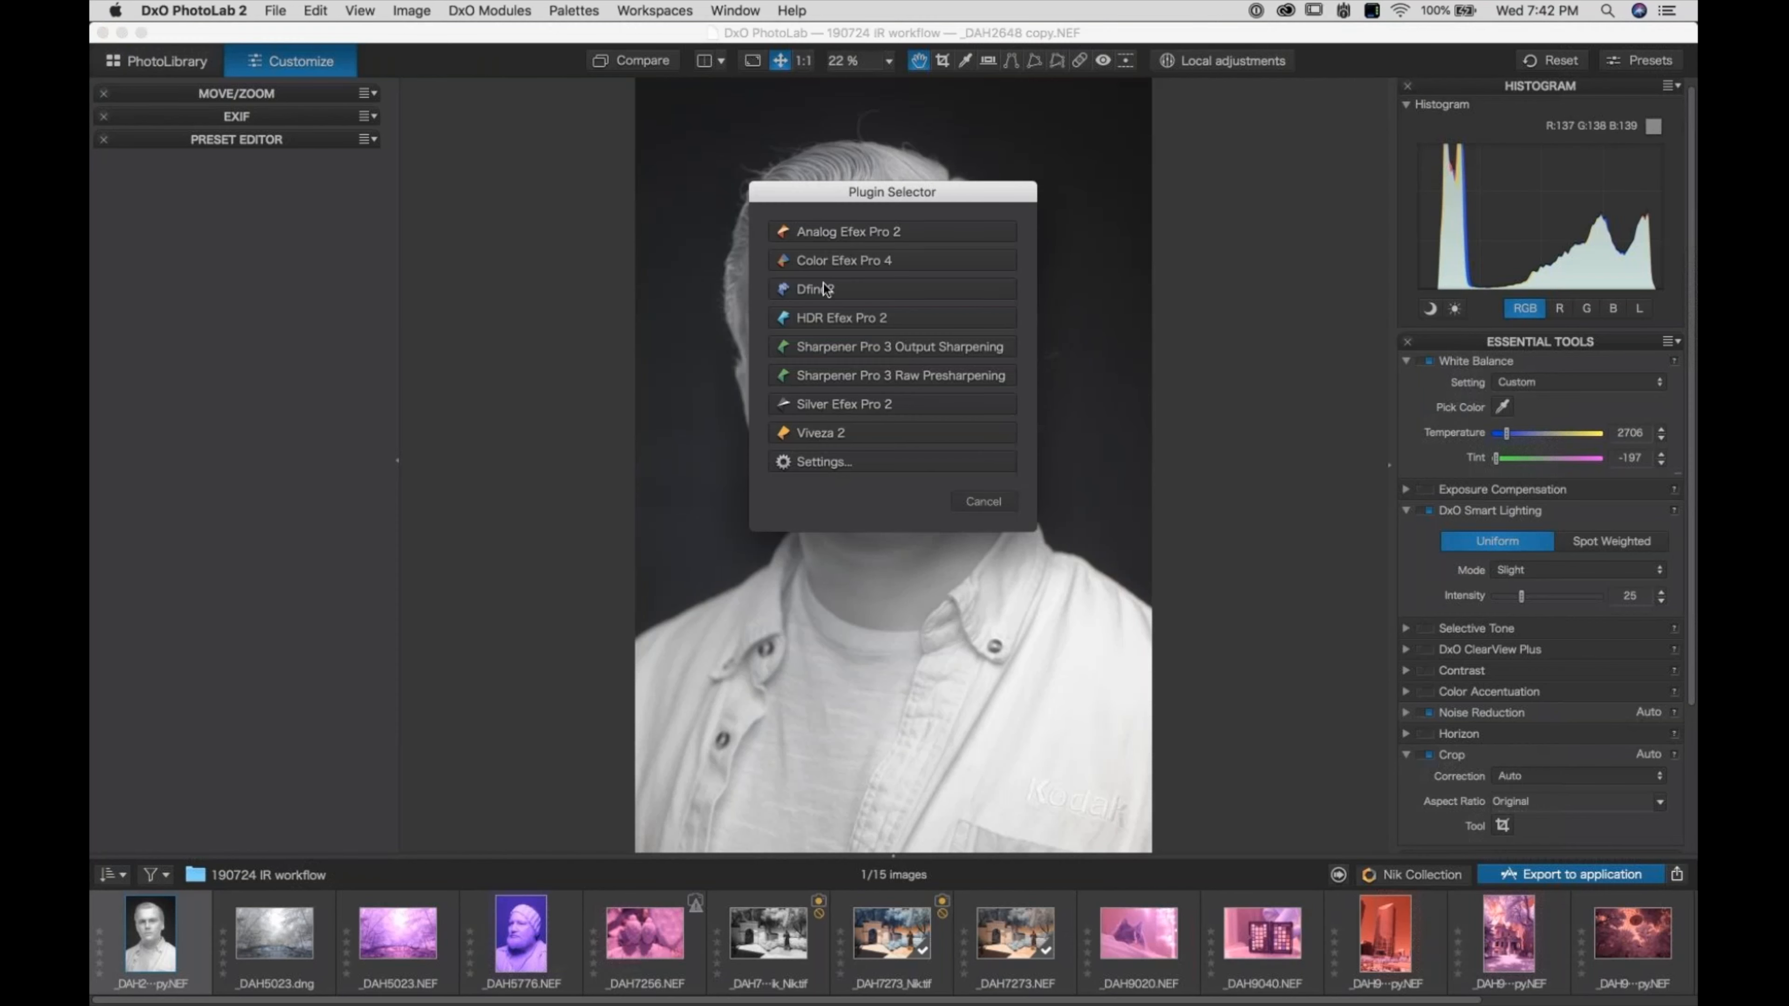
pyautogui.click(874, 262)
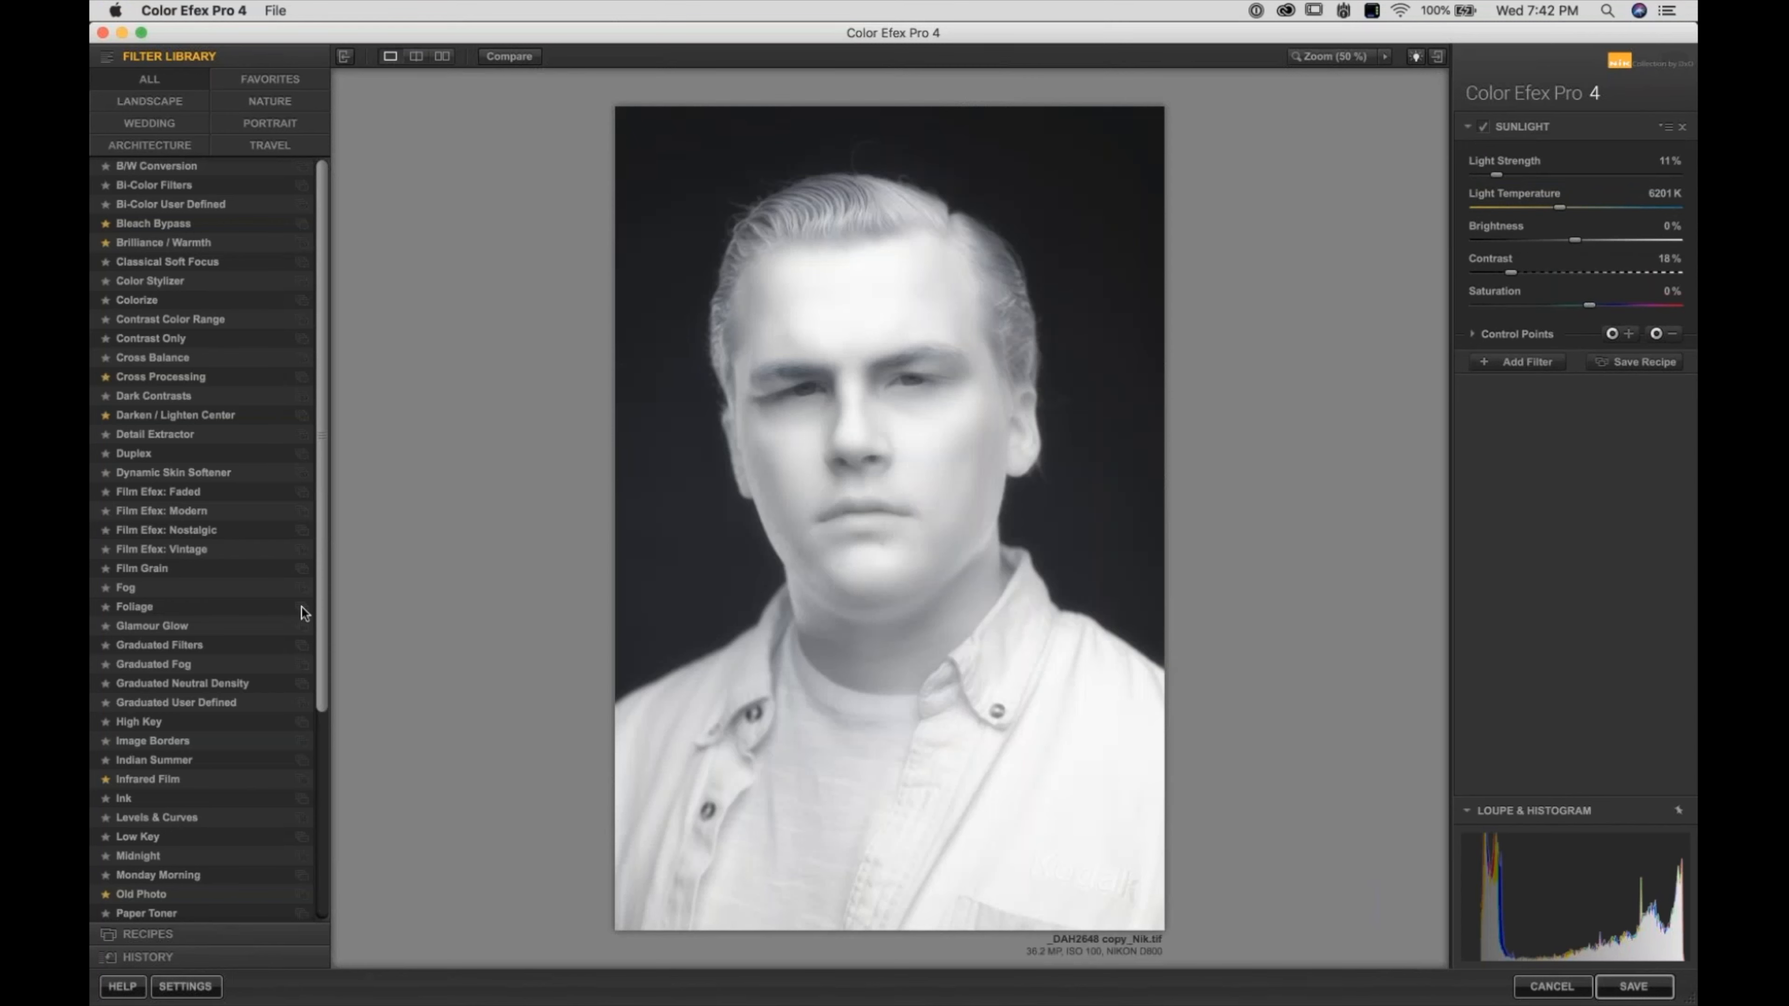
pyautogui.scroll(-10, 212, 634)
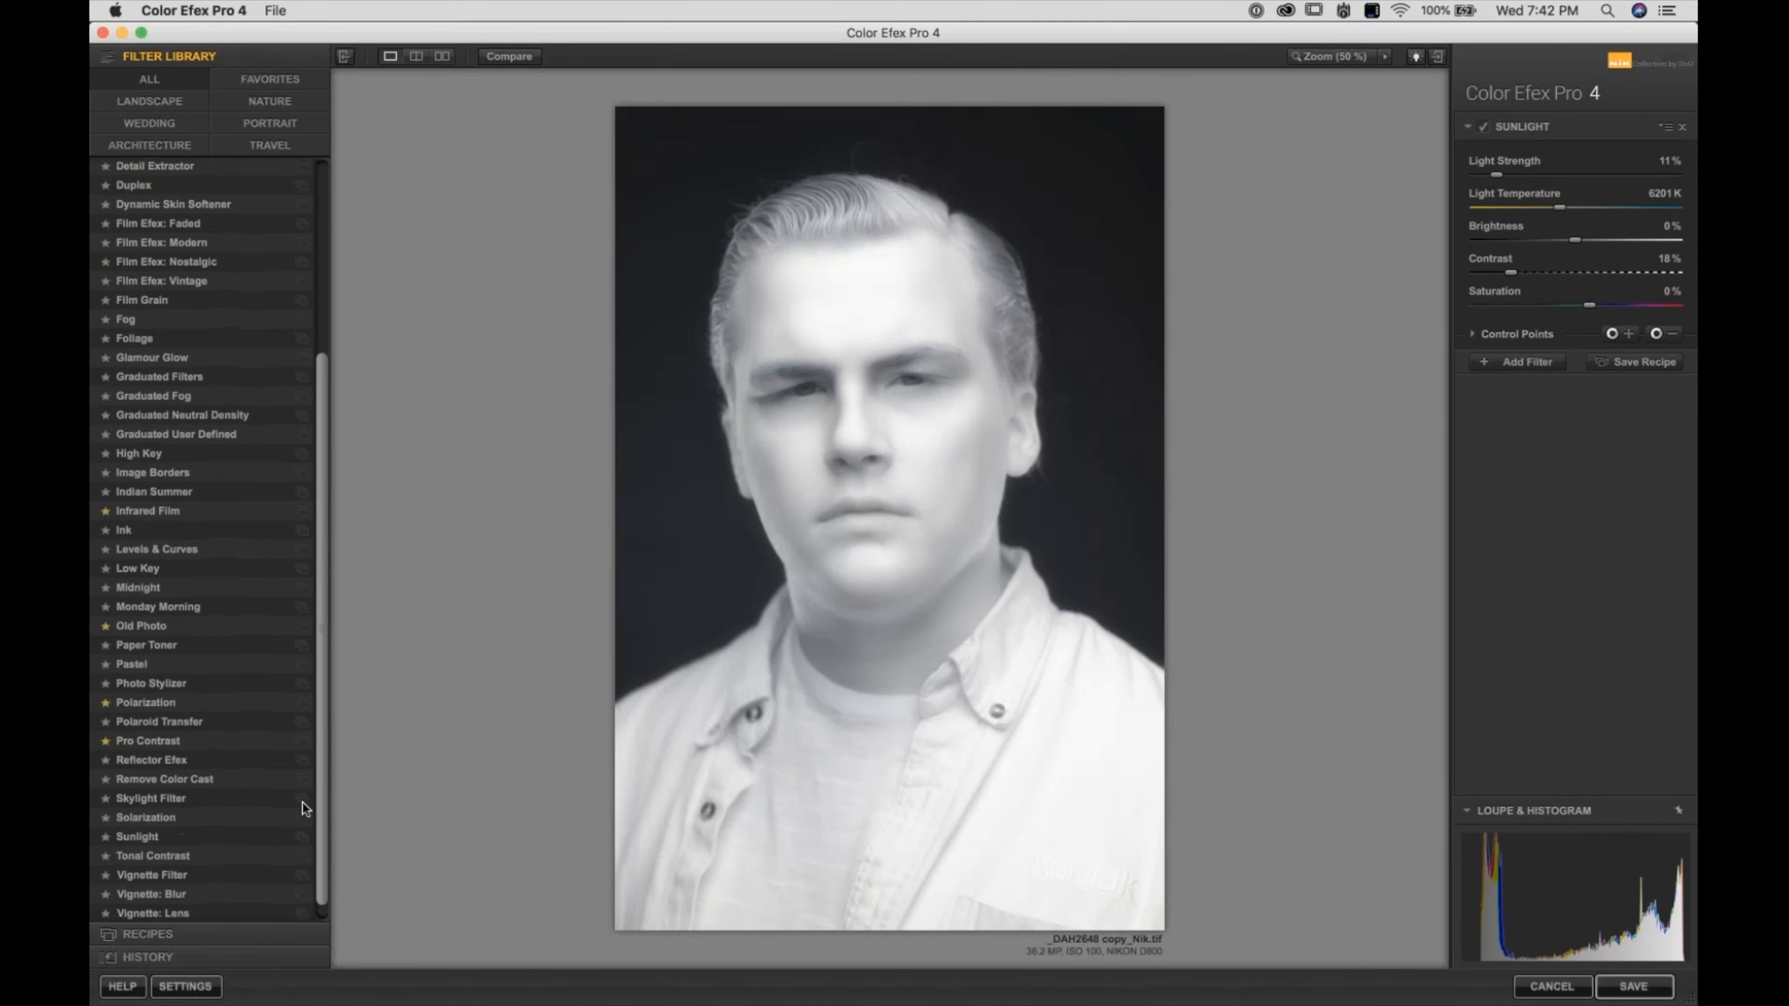
pyautogui.click(163, 839)
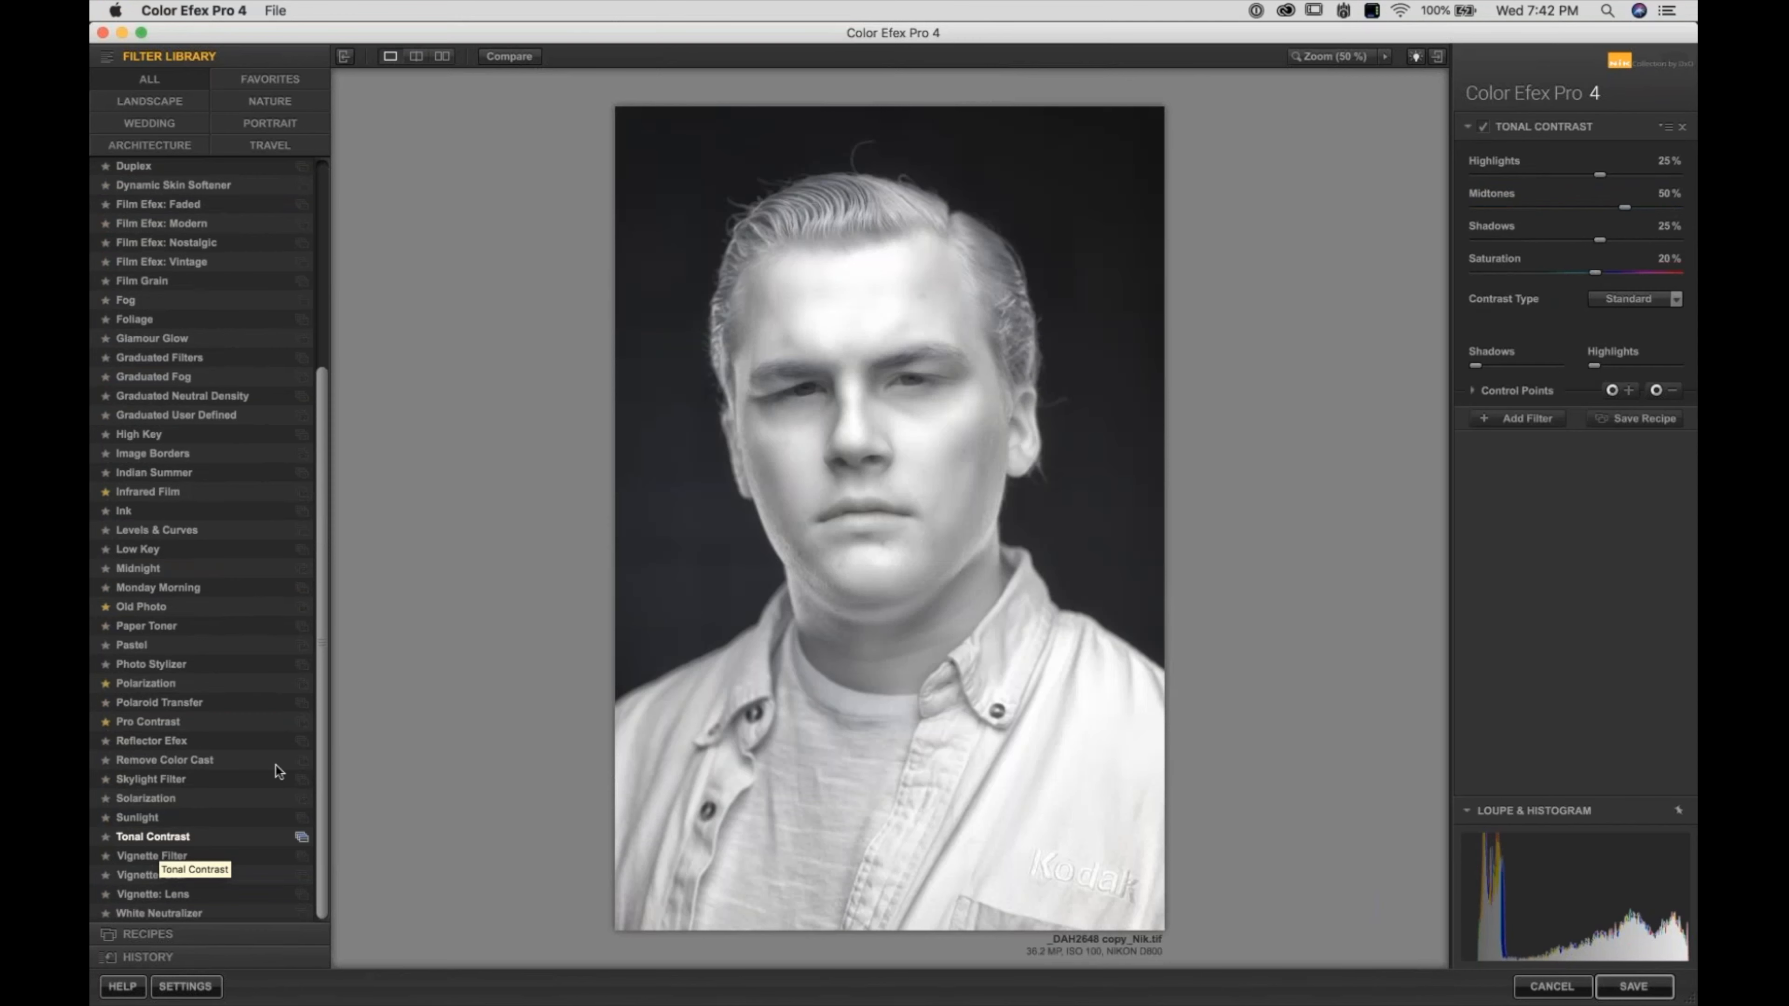
pyautogui.click(1485, 127)
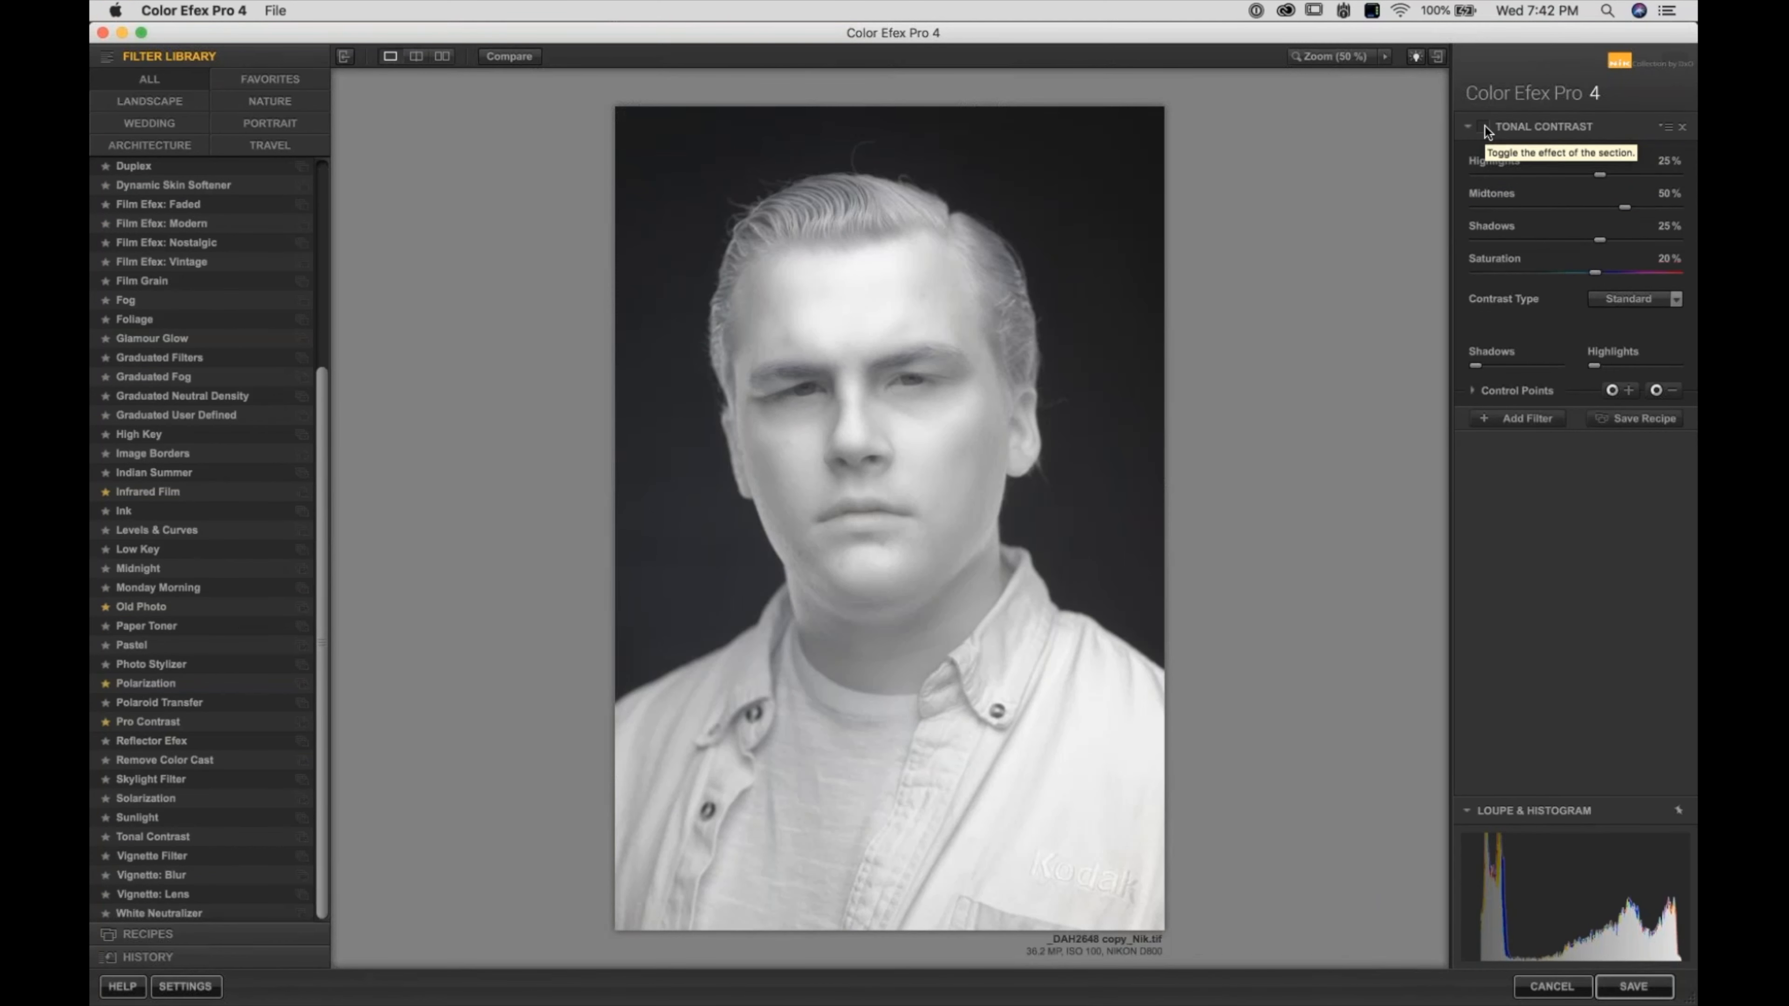
# Turn the Tonal Contrast effect back on and inspect the man's face and hair up close
pyautogui.click(1484, 127)
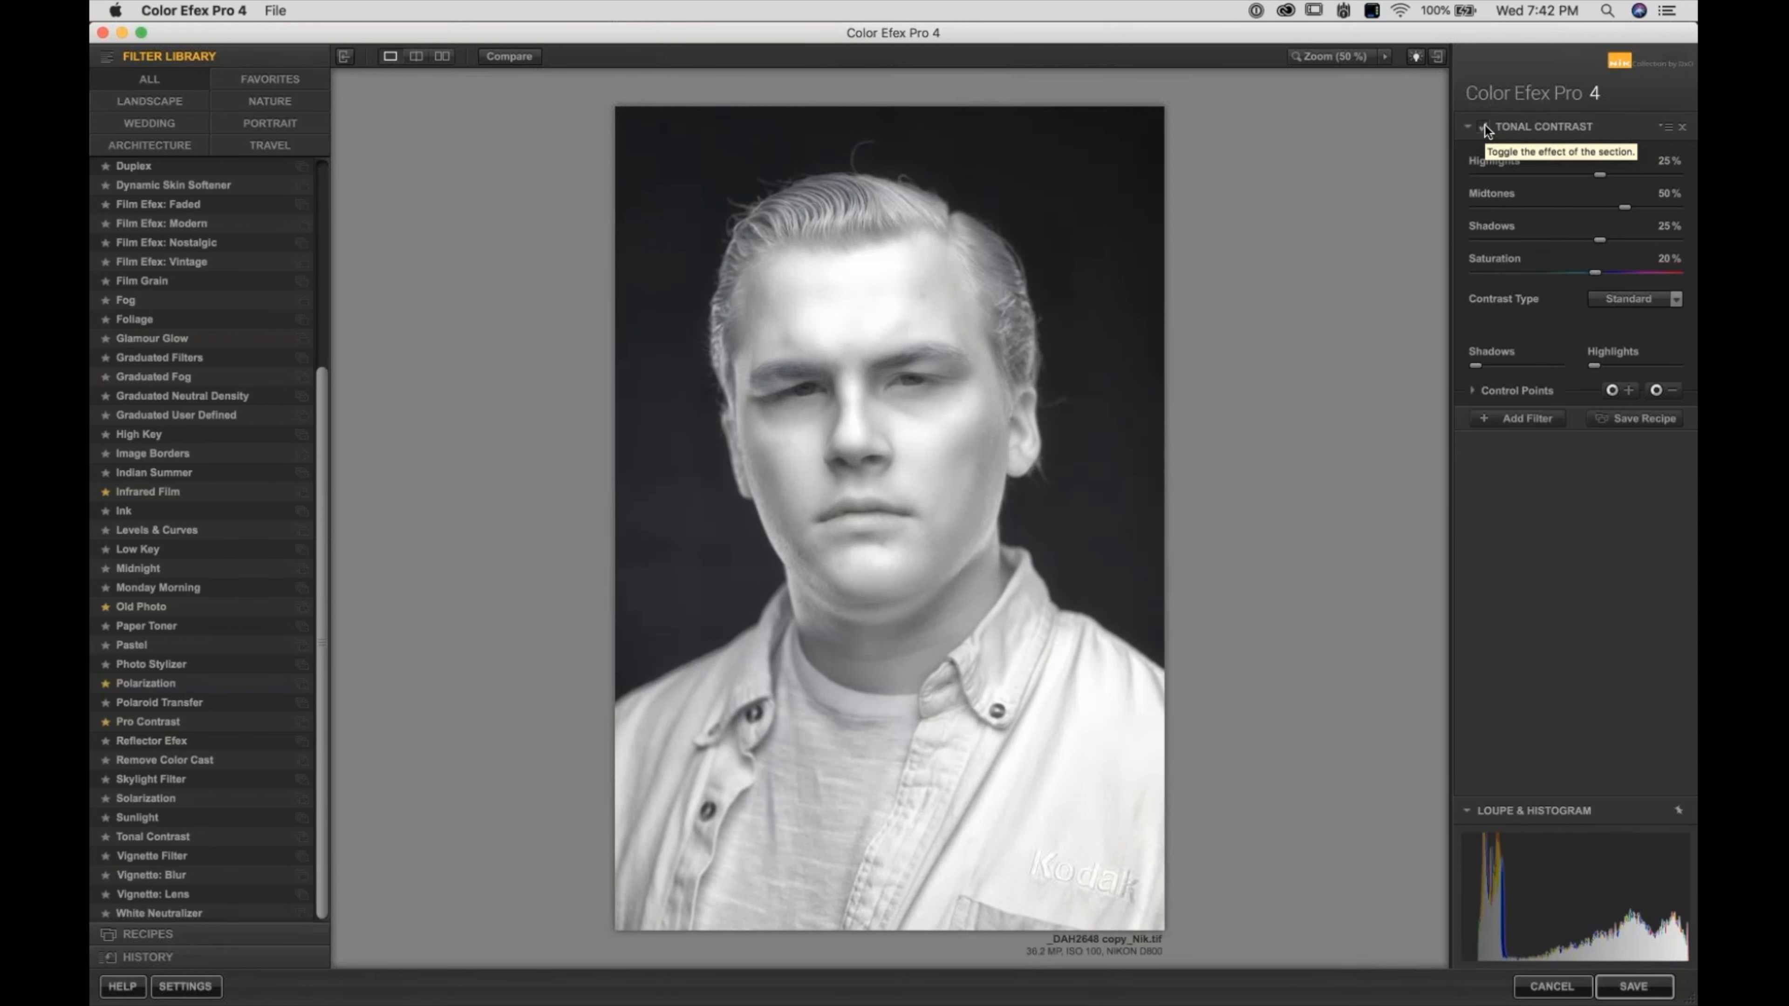
pyautogui.press('space')
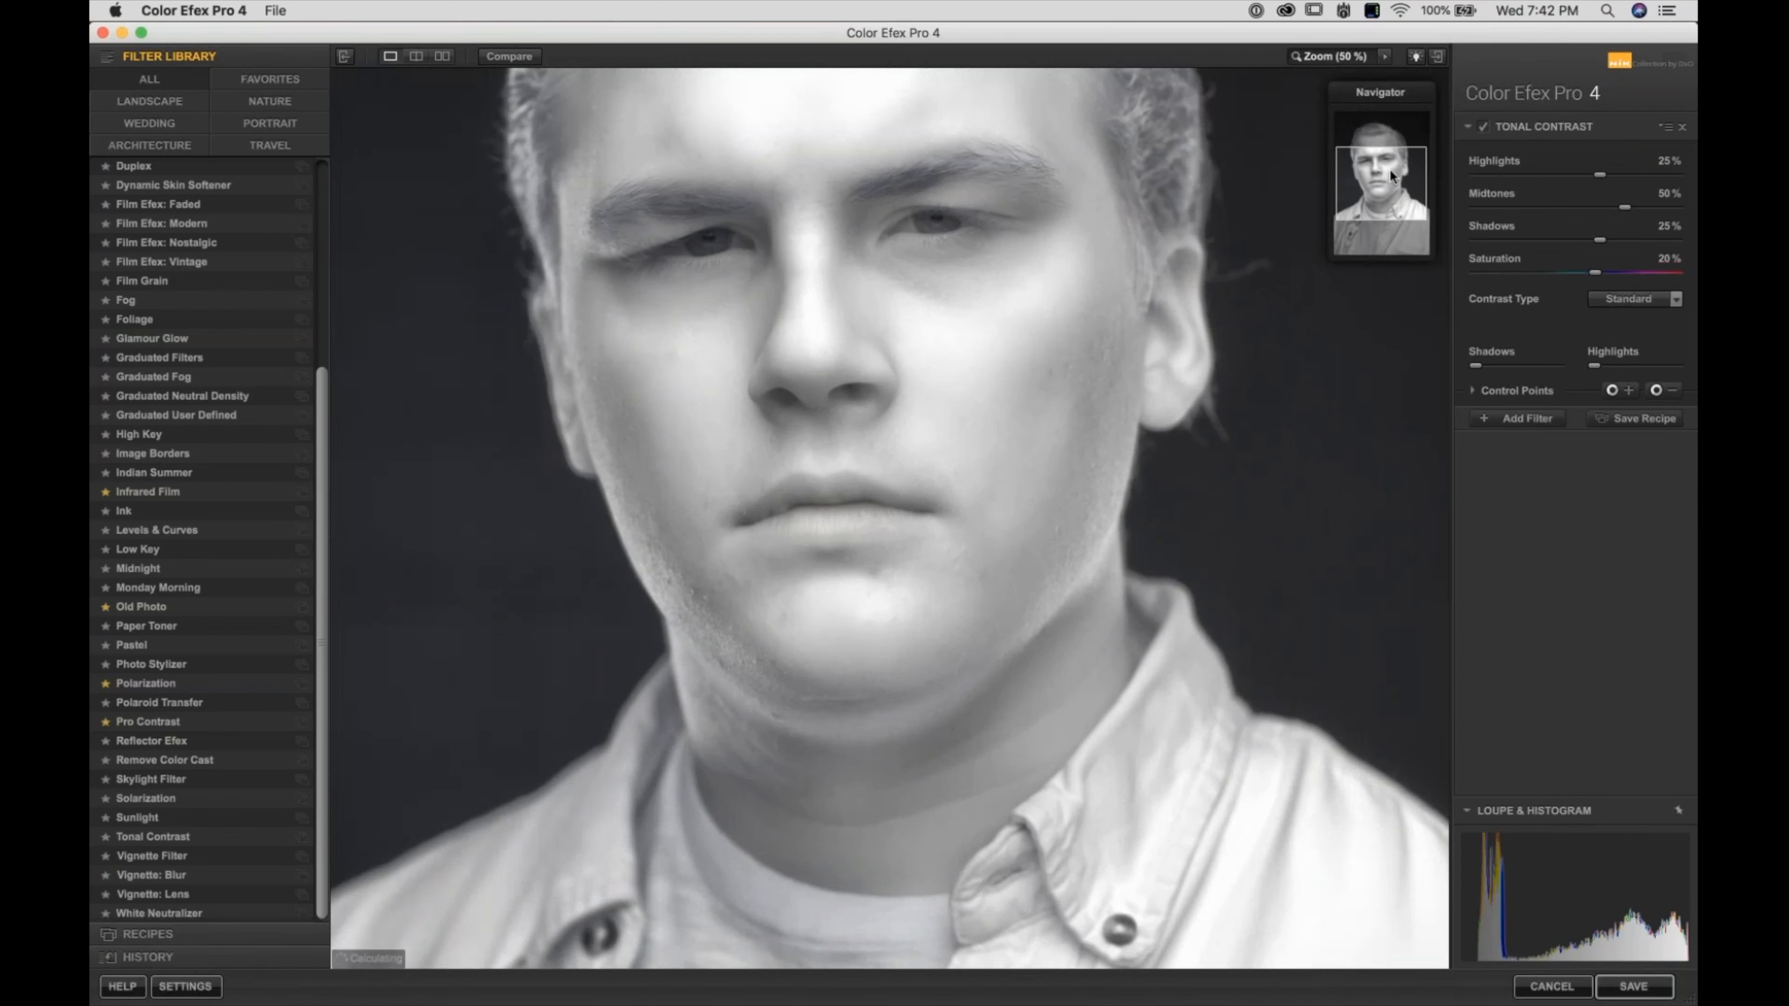
pyautogui.click(1389, 166)
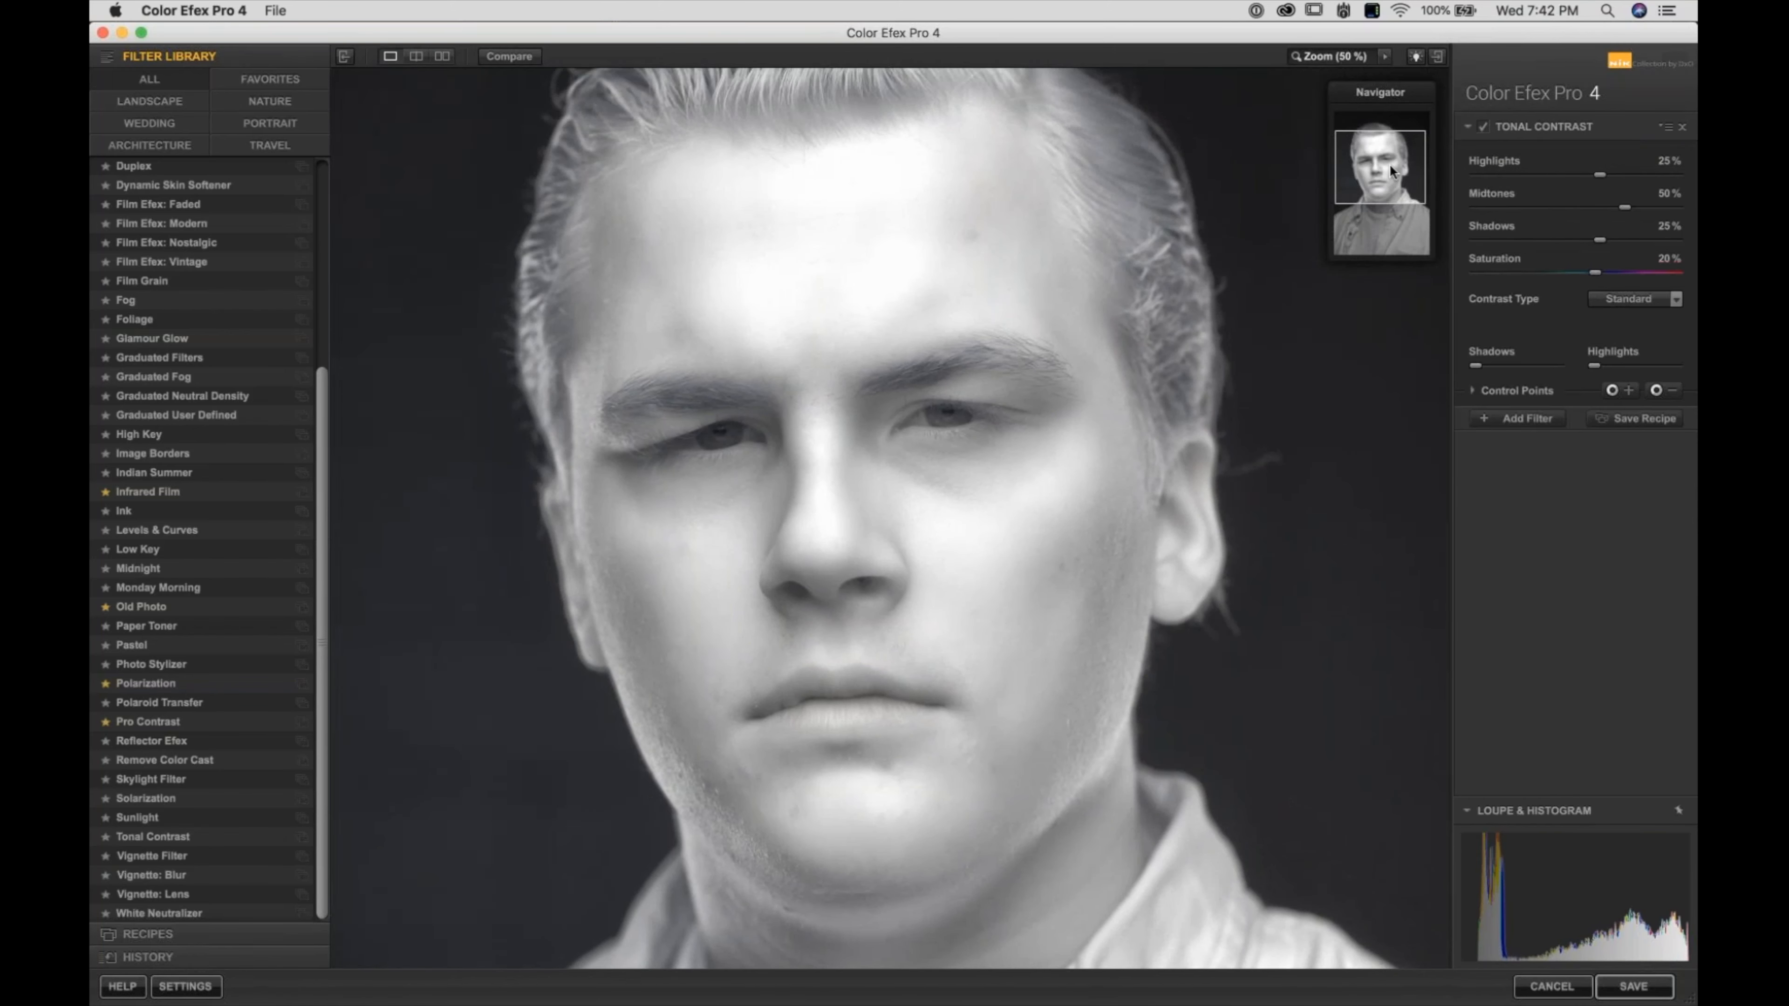
pyautogui.press('space')
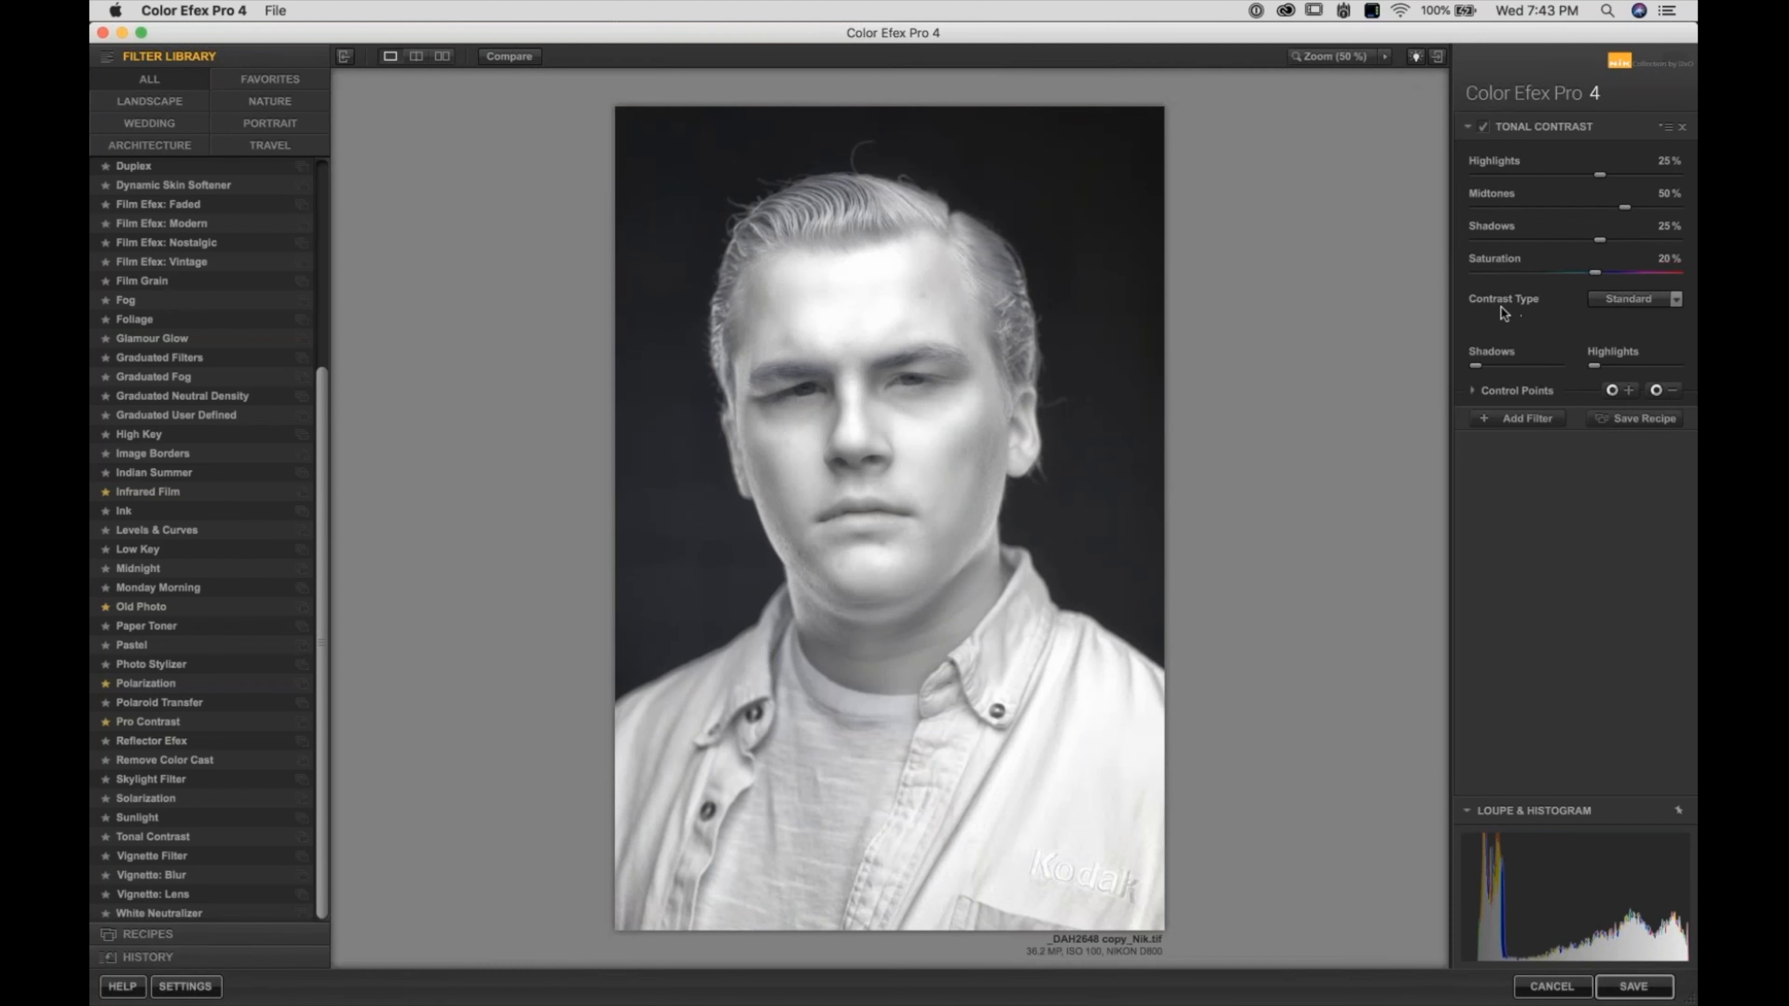
# Set the Tonal Contrast type to High Pass and set Highlights, Midtones, Shadows and Saturation to 0%
pyautogui.click(1675, 300)
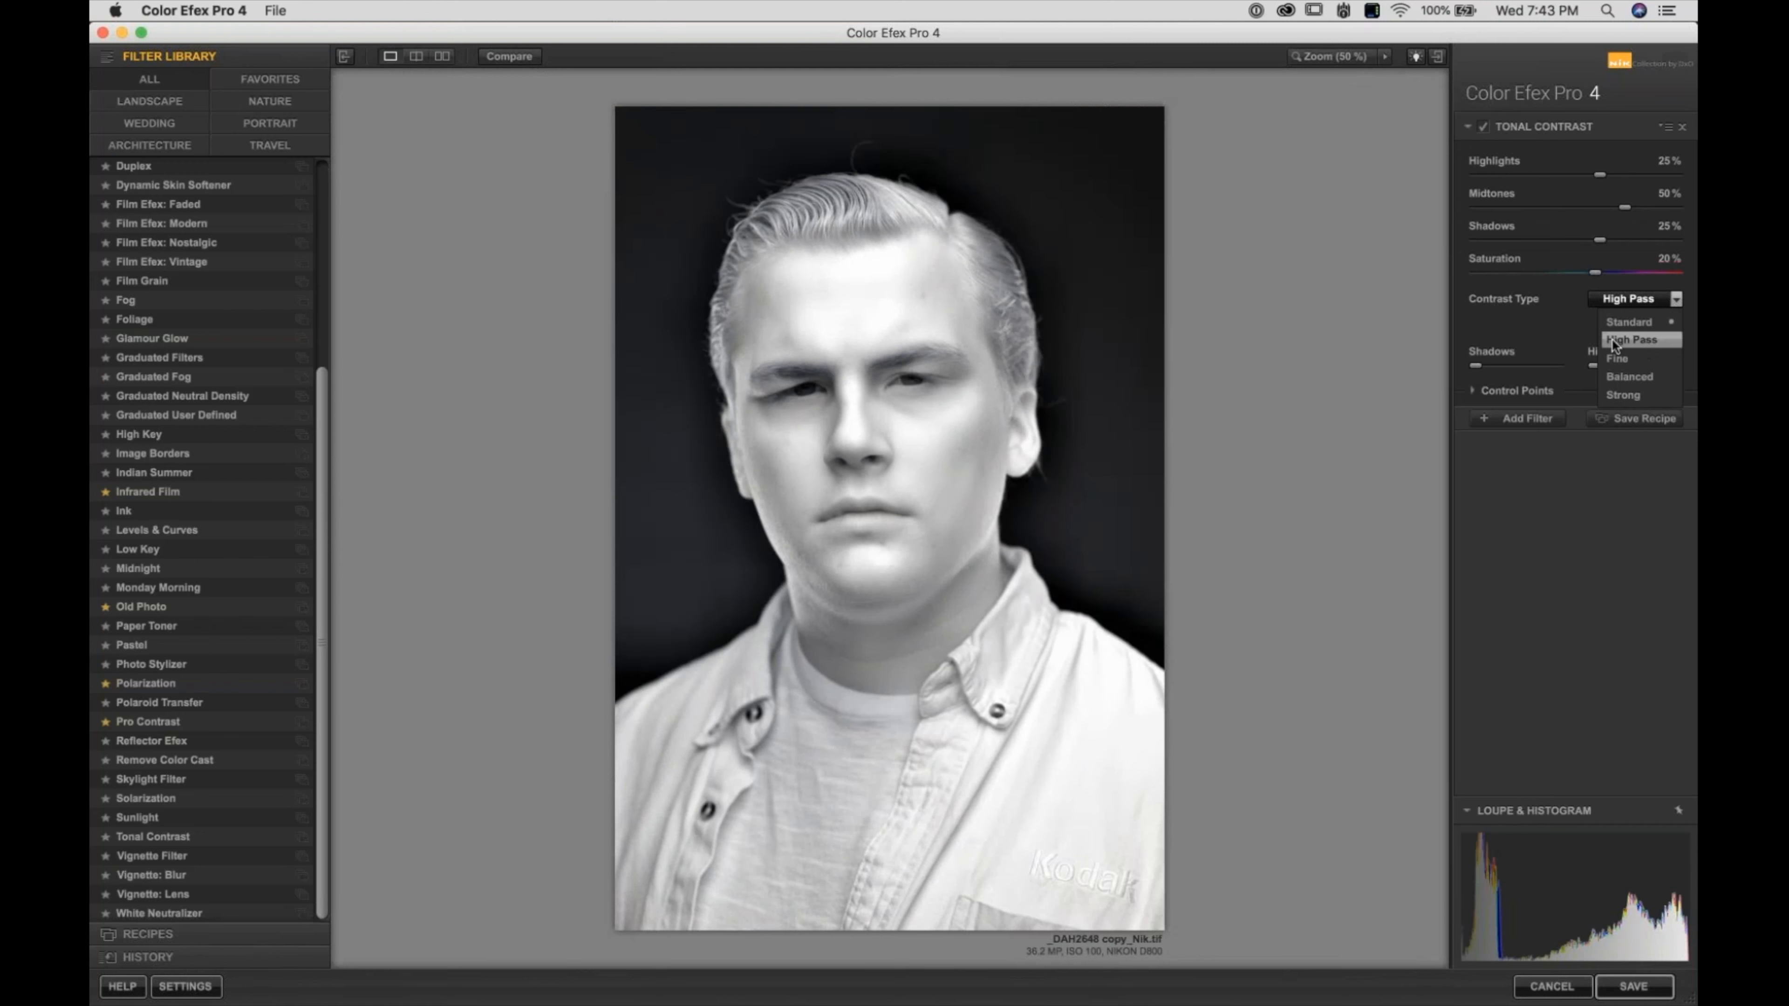
pyautogui.click(1670, 341)
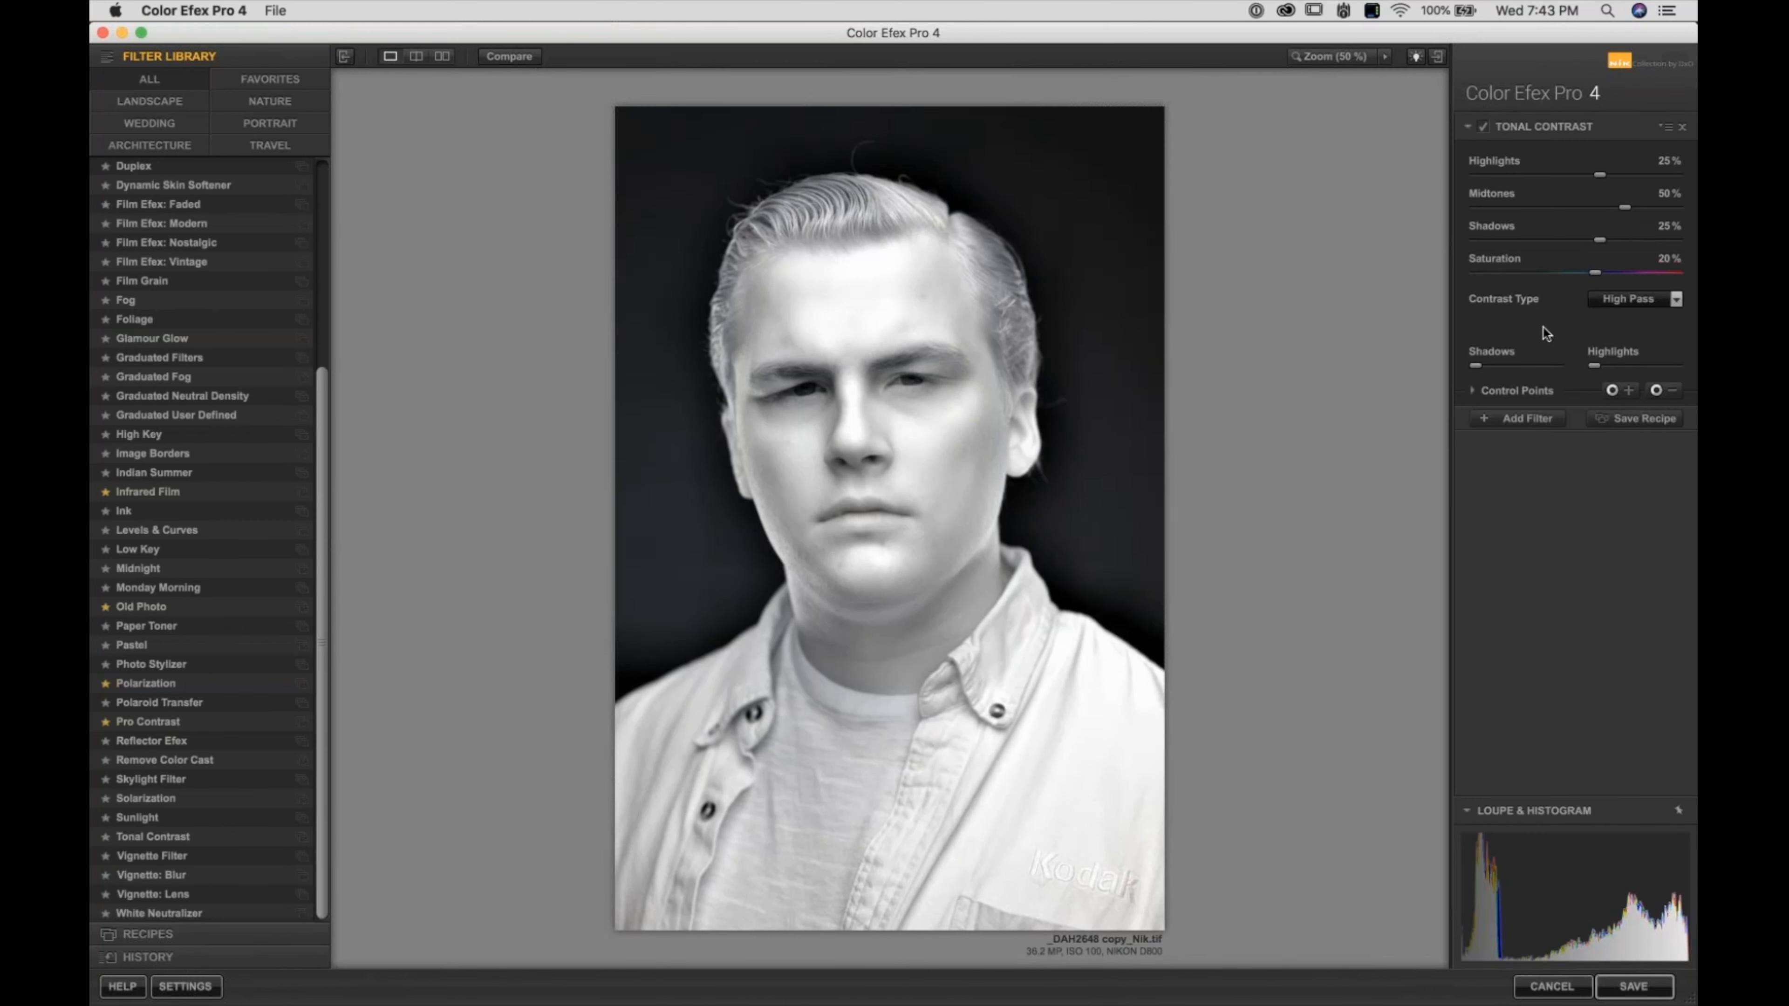
pyautogui.doubleClick(1664, 161)
pyautogui.write('0')
pyautogui.doubleClick(1664, 196)
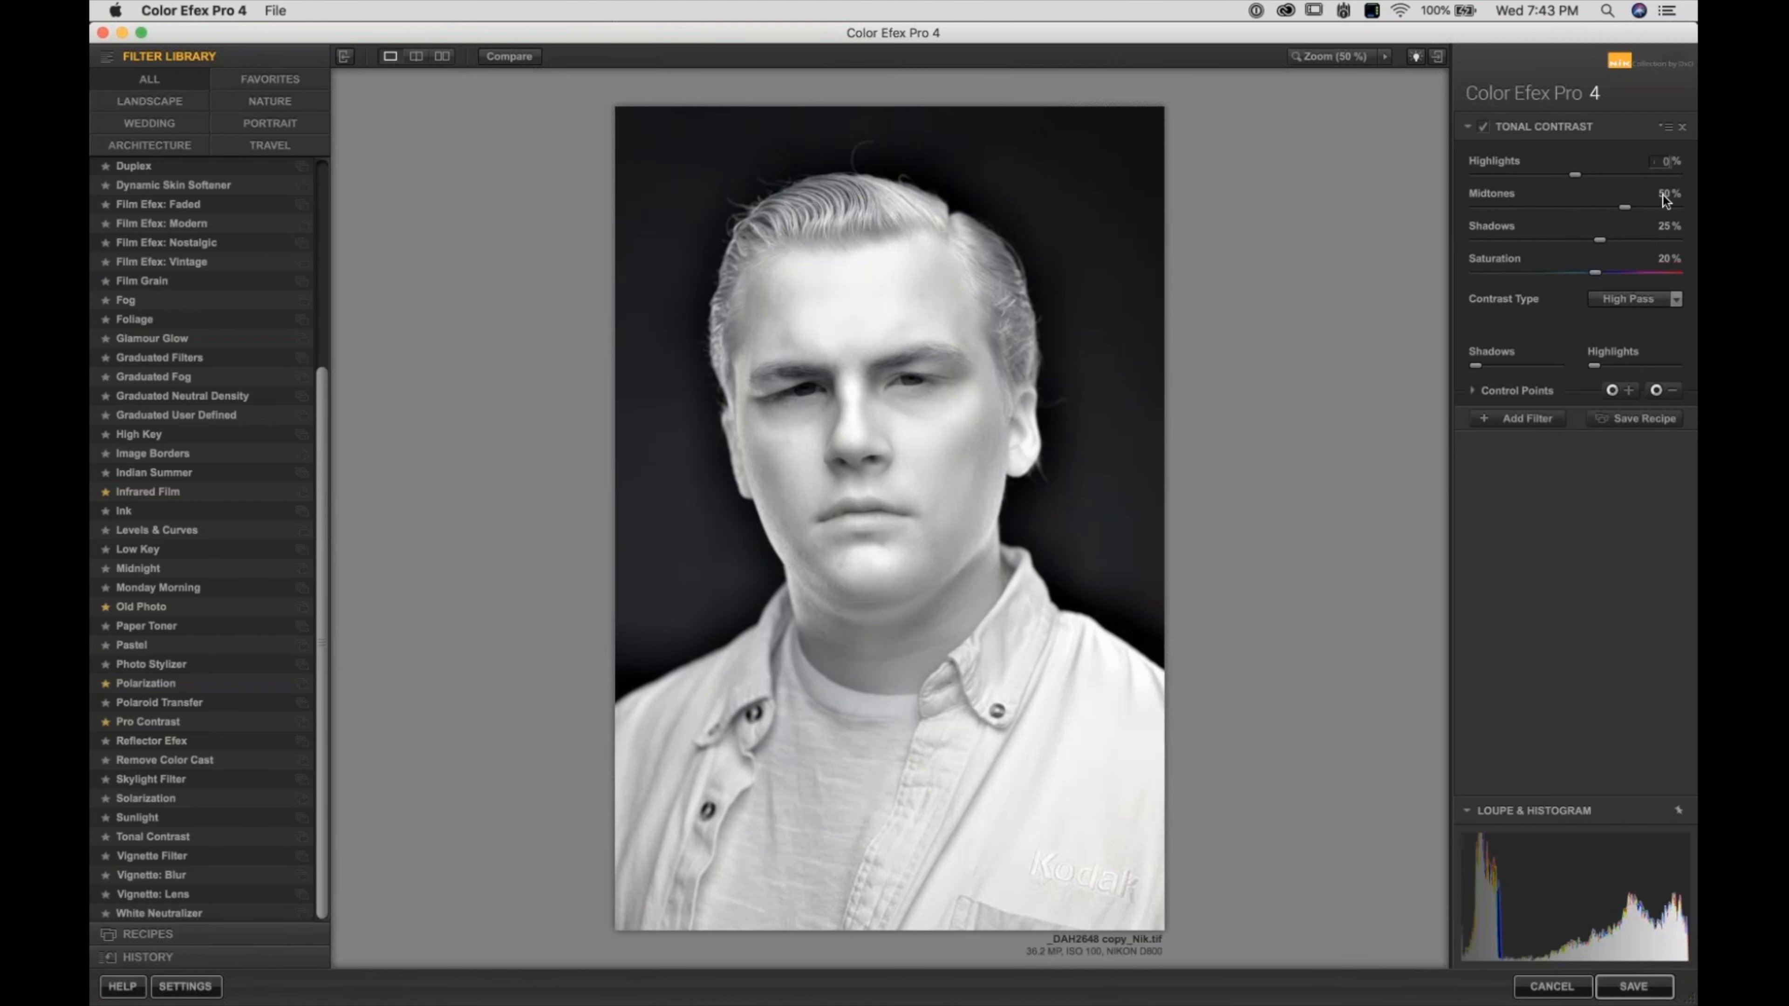
pyautogui.write('0')
pyautogui.press('Tab')
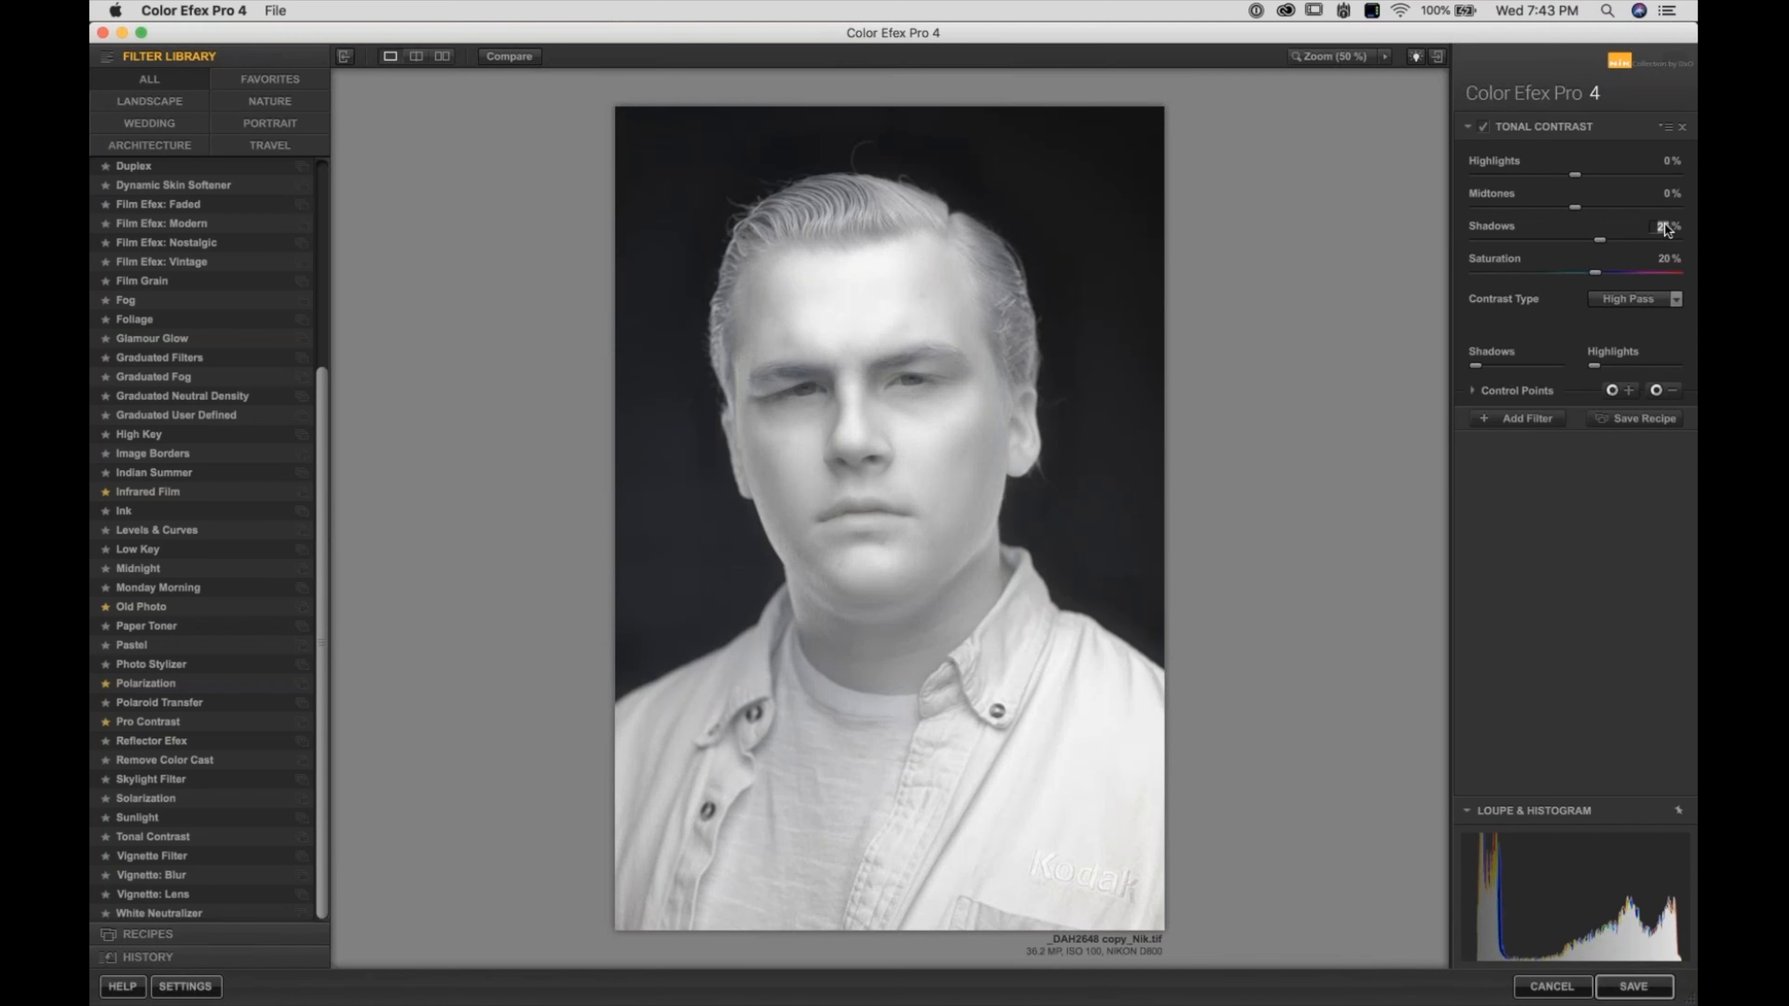
pyautogui.write('0')
pyautogui.doubleClick(1661, 258)
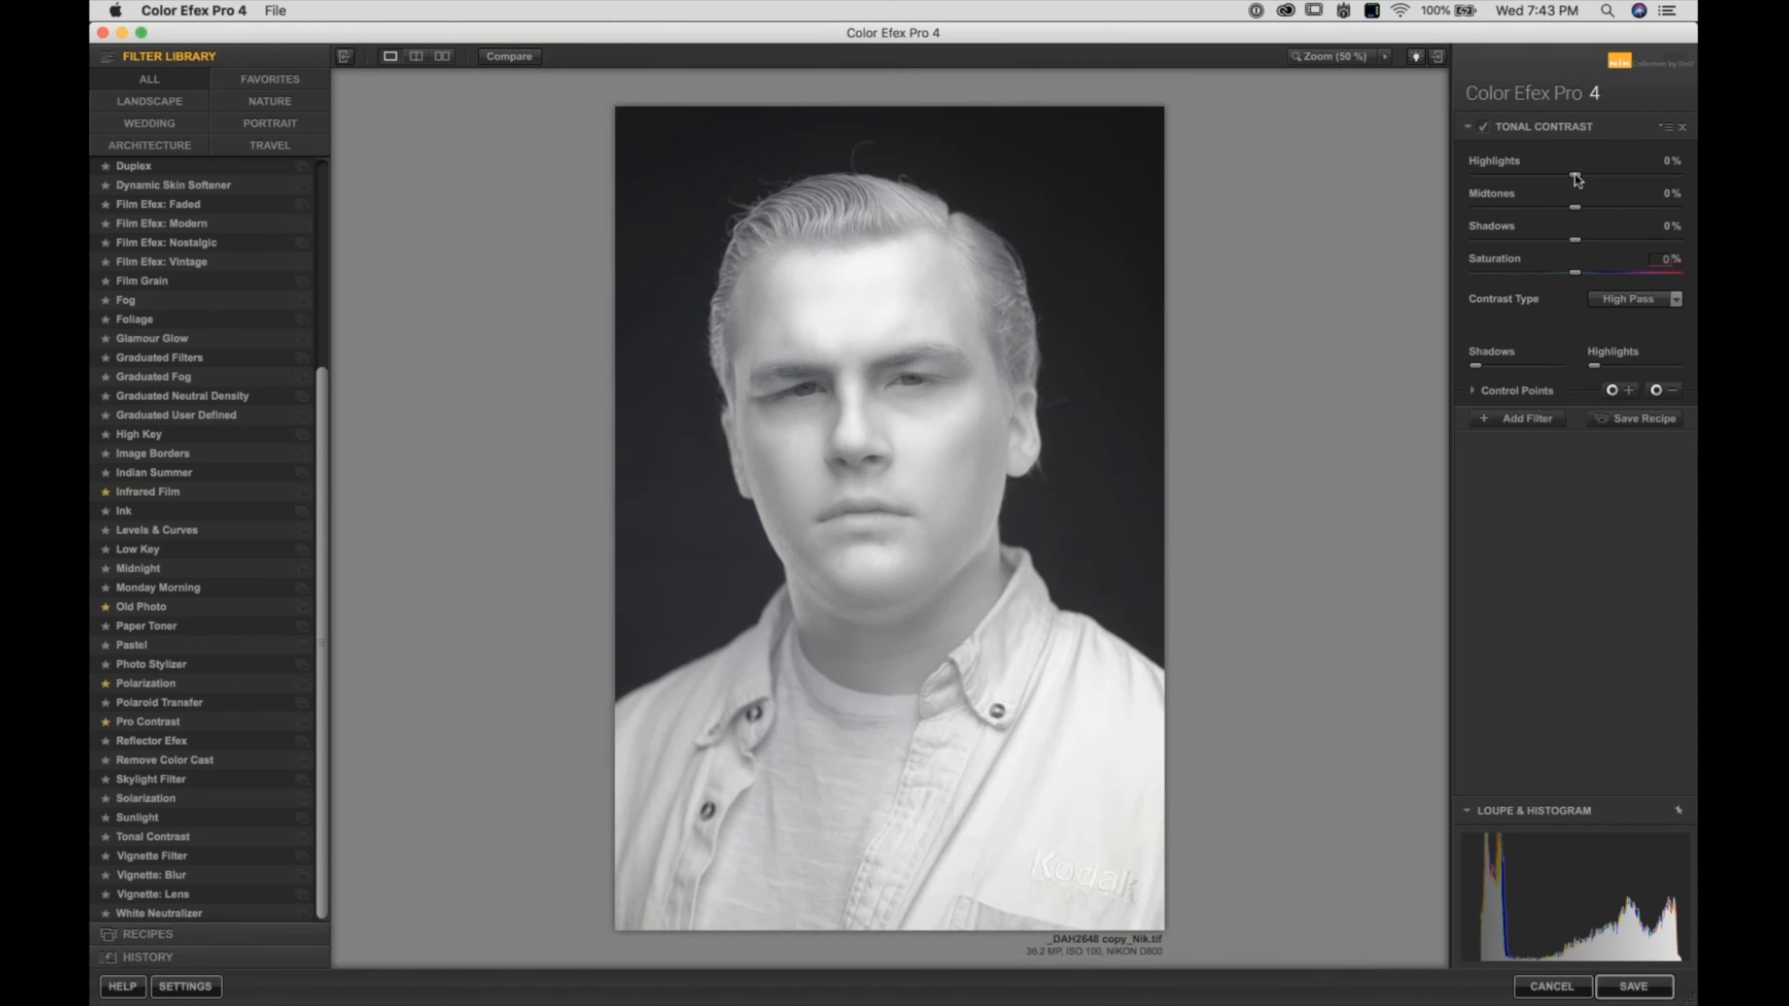
# Raise the Tonal Contrast filter's Highlights to 11%, Midtones to 10% and Shadows to 22% while viewing the face up close
pyautogui.click(942, 398)
pyautogui.click(930, 434)
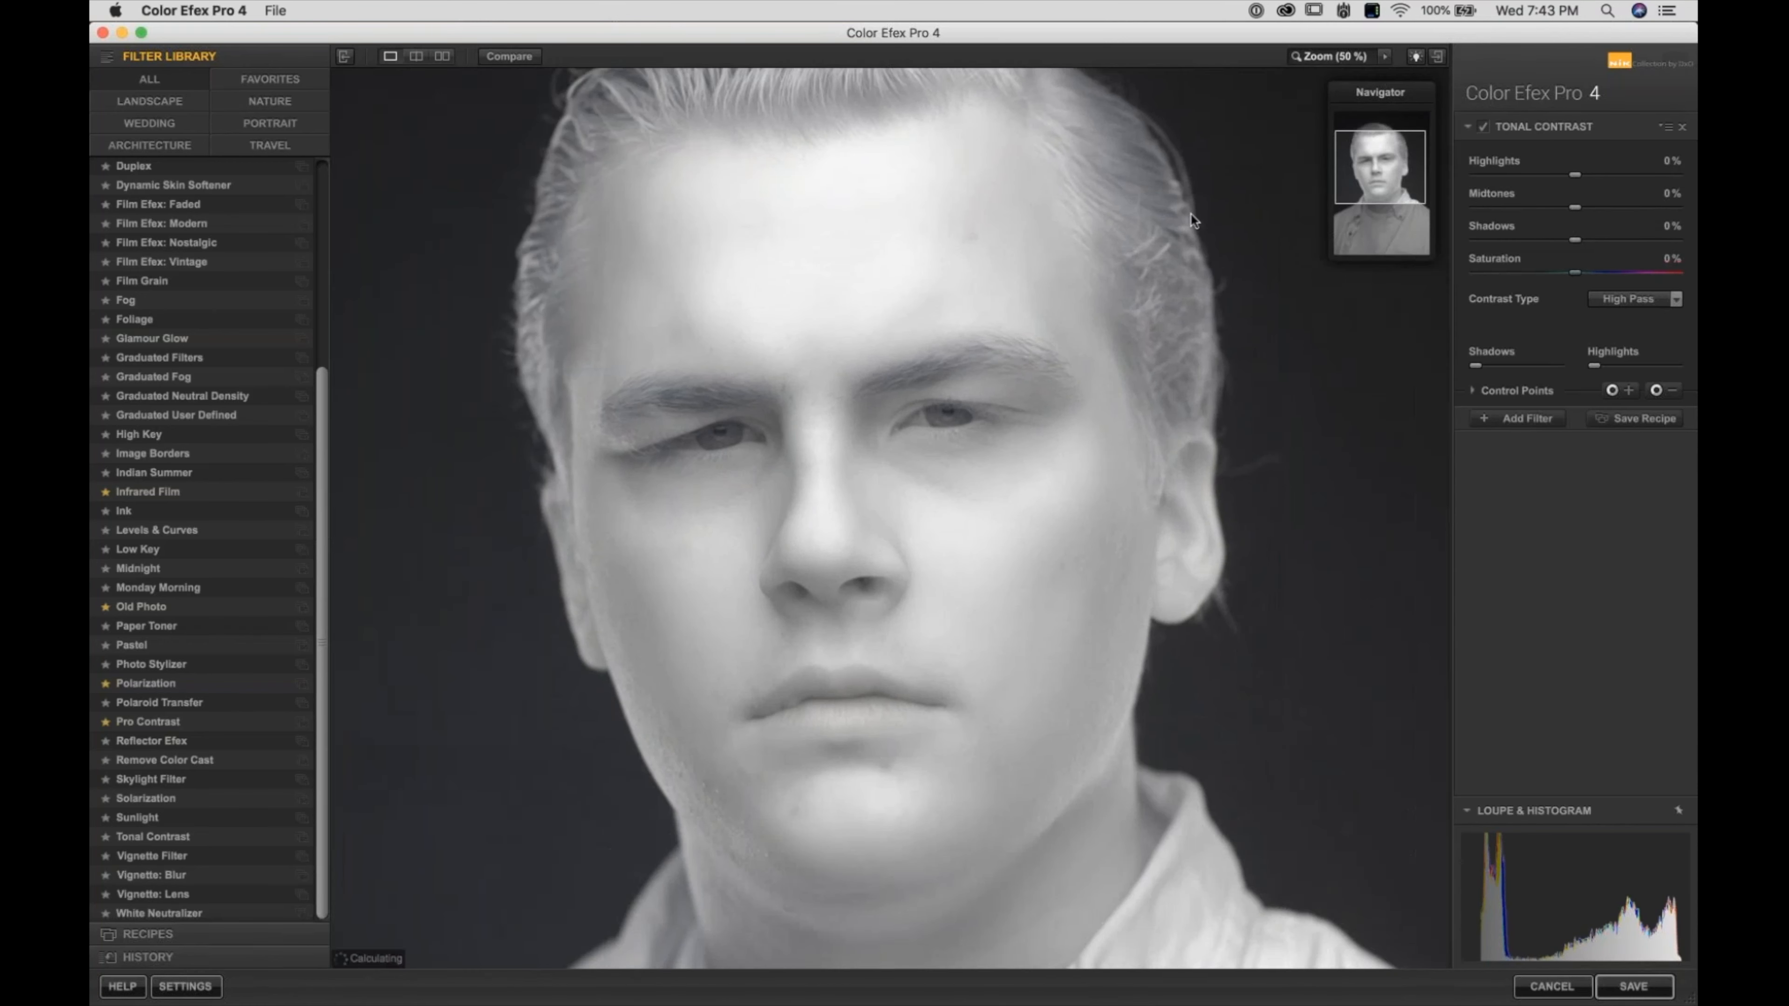
pyautogui.moveTo(1576, 174); pyautogui.dragTo(1588, 174)
pyautogui.moveTo(1587, 173); pyautogui.dragTo(1586, 206)
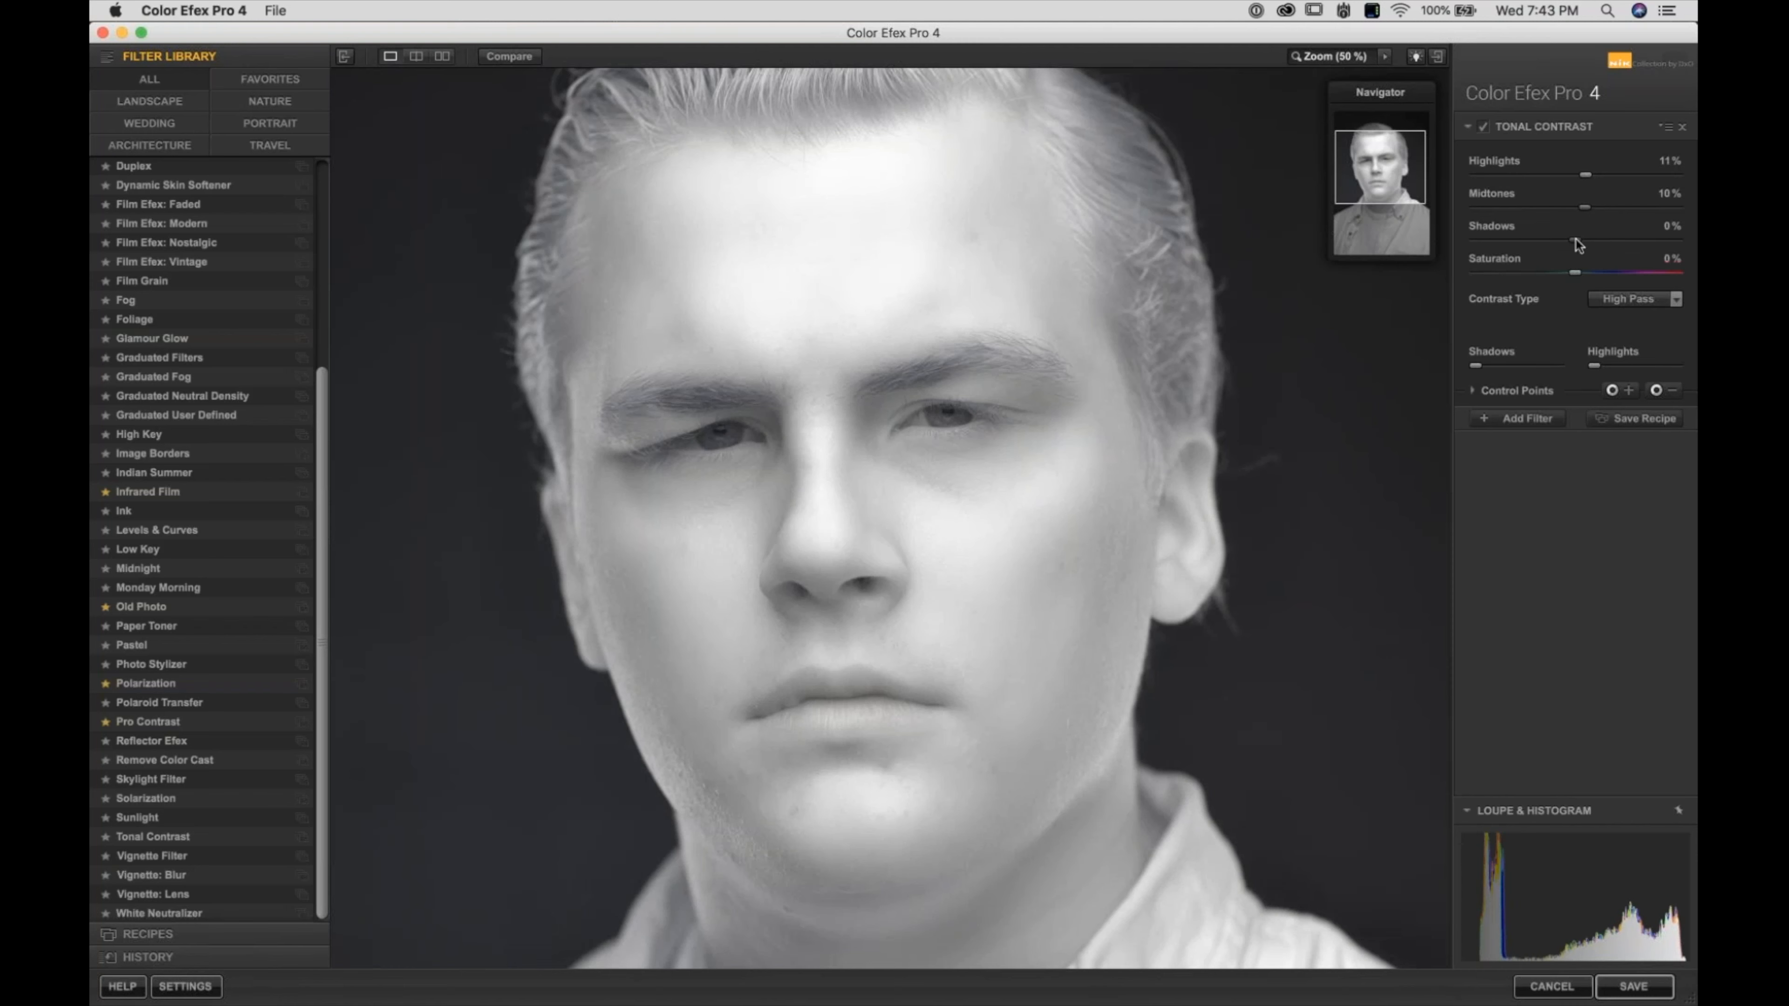
pyautogui.moveTo(1578, 241); pyautogui.dragTo(1582, 240)
pyautogui.moveTo(1586, 239); pyautogui.dragTo(1598, 241)
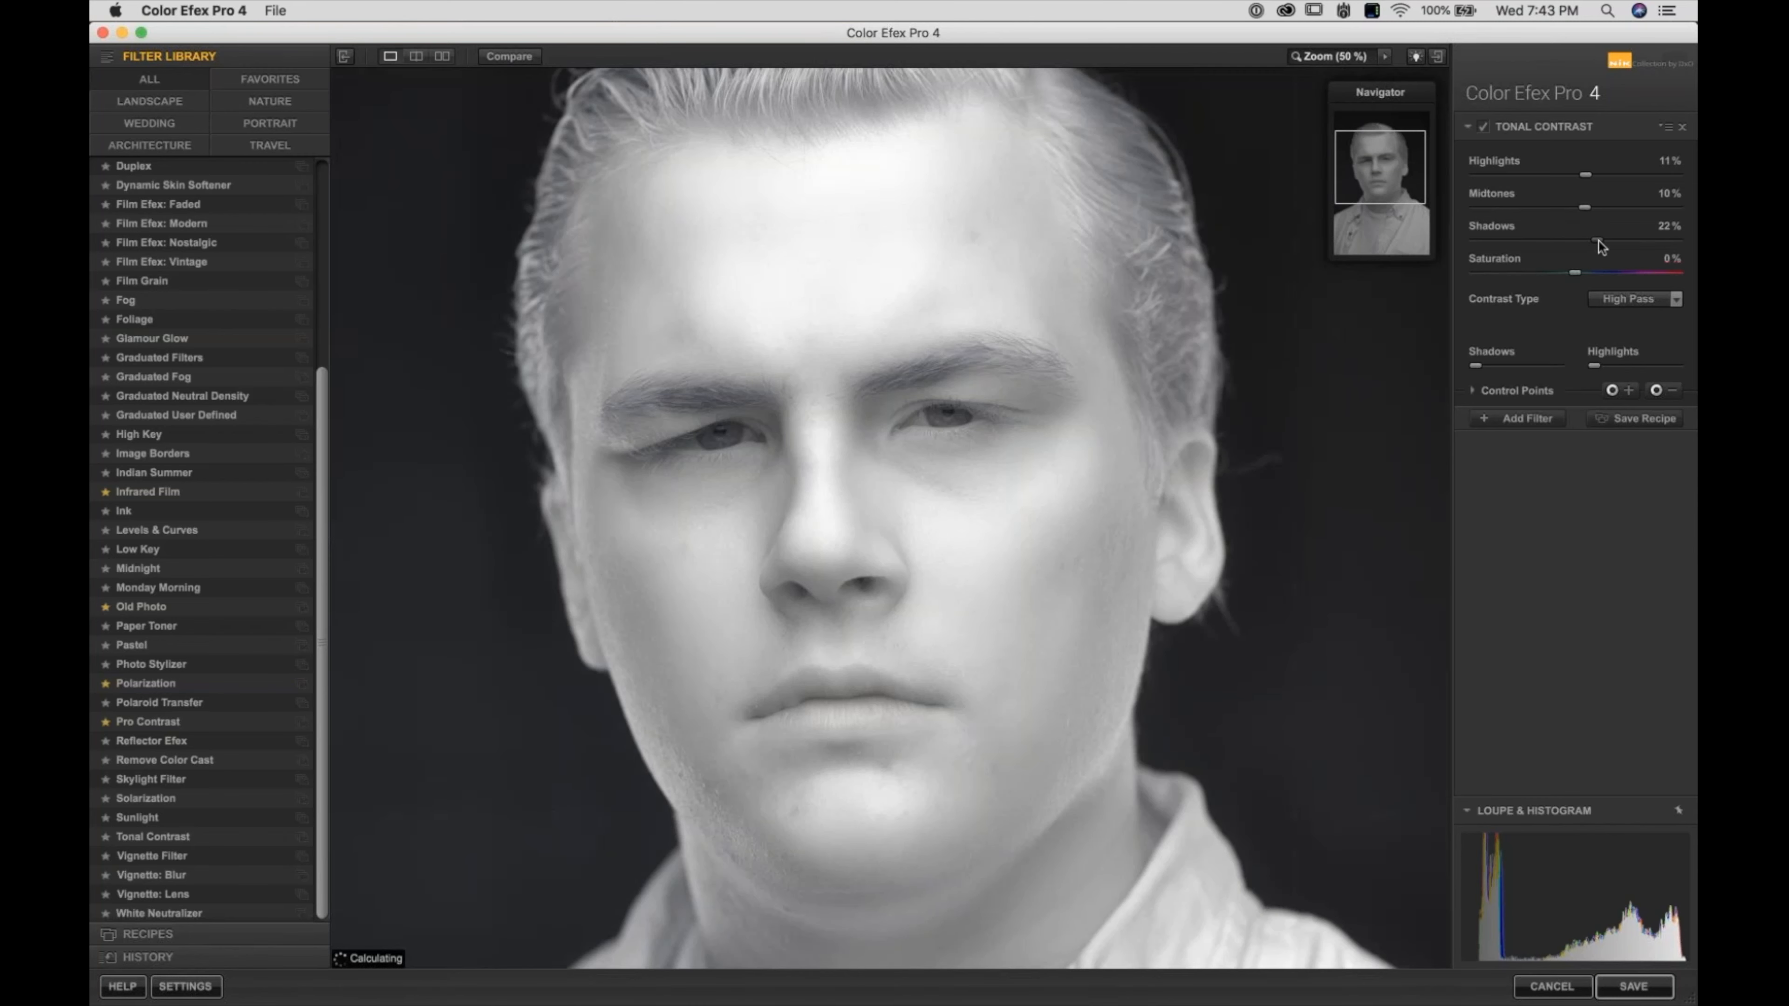
# Compare the filtered portrait with the original at 100% around the eyes and nose, and return to the full image
pyautogui.press('space')
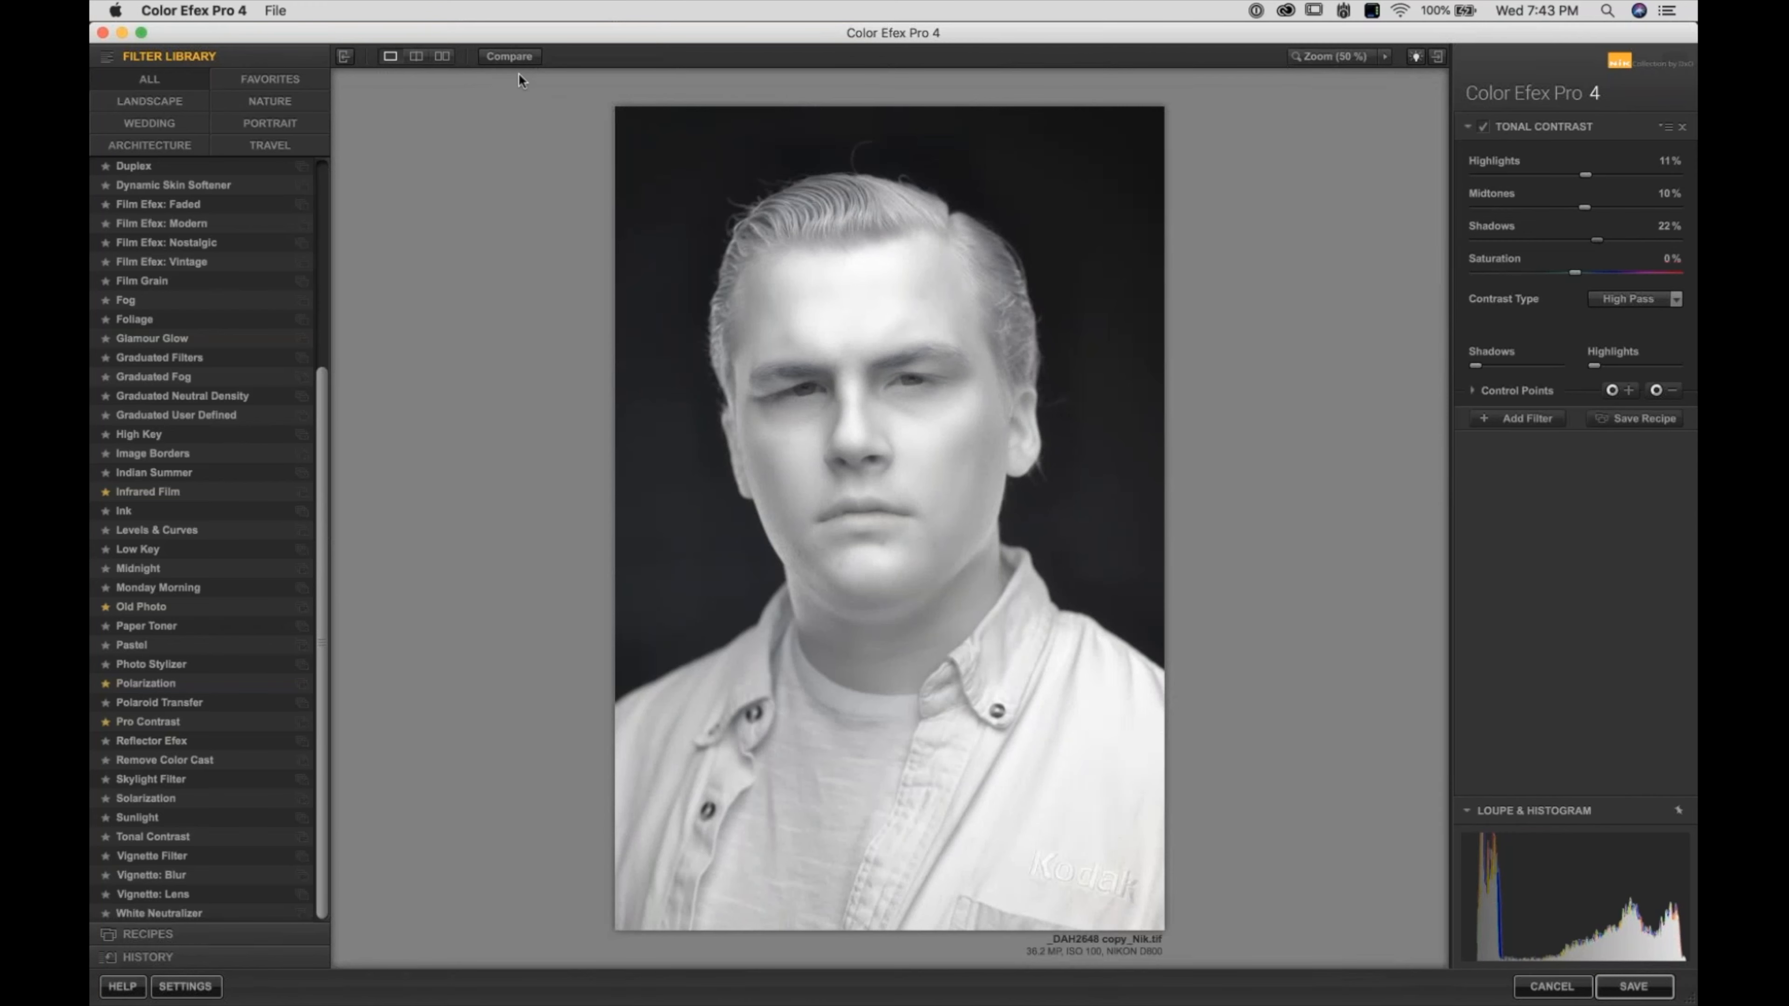
pyautogui.click(894, 426)
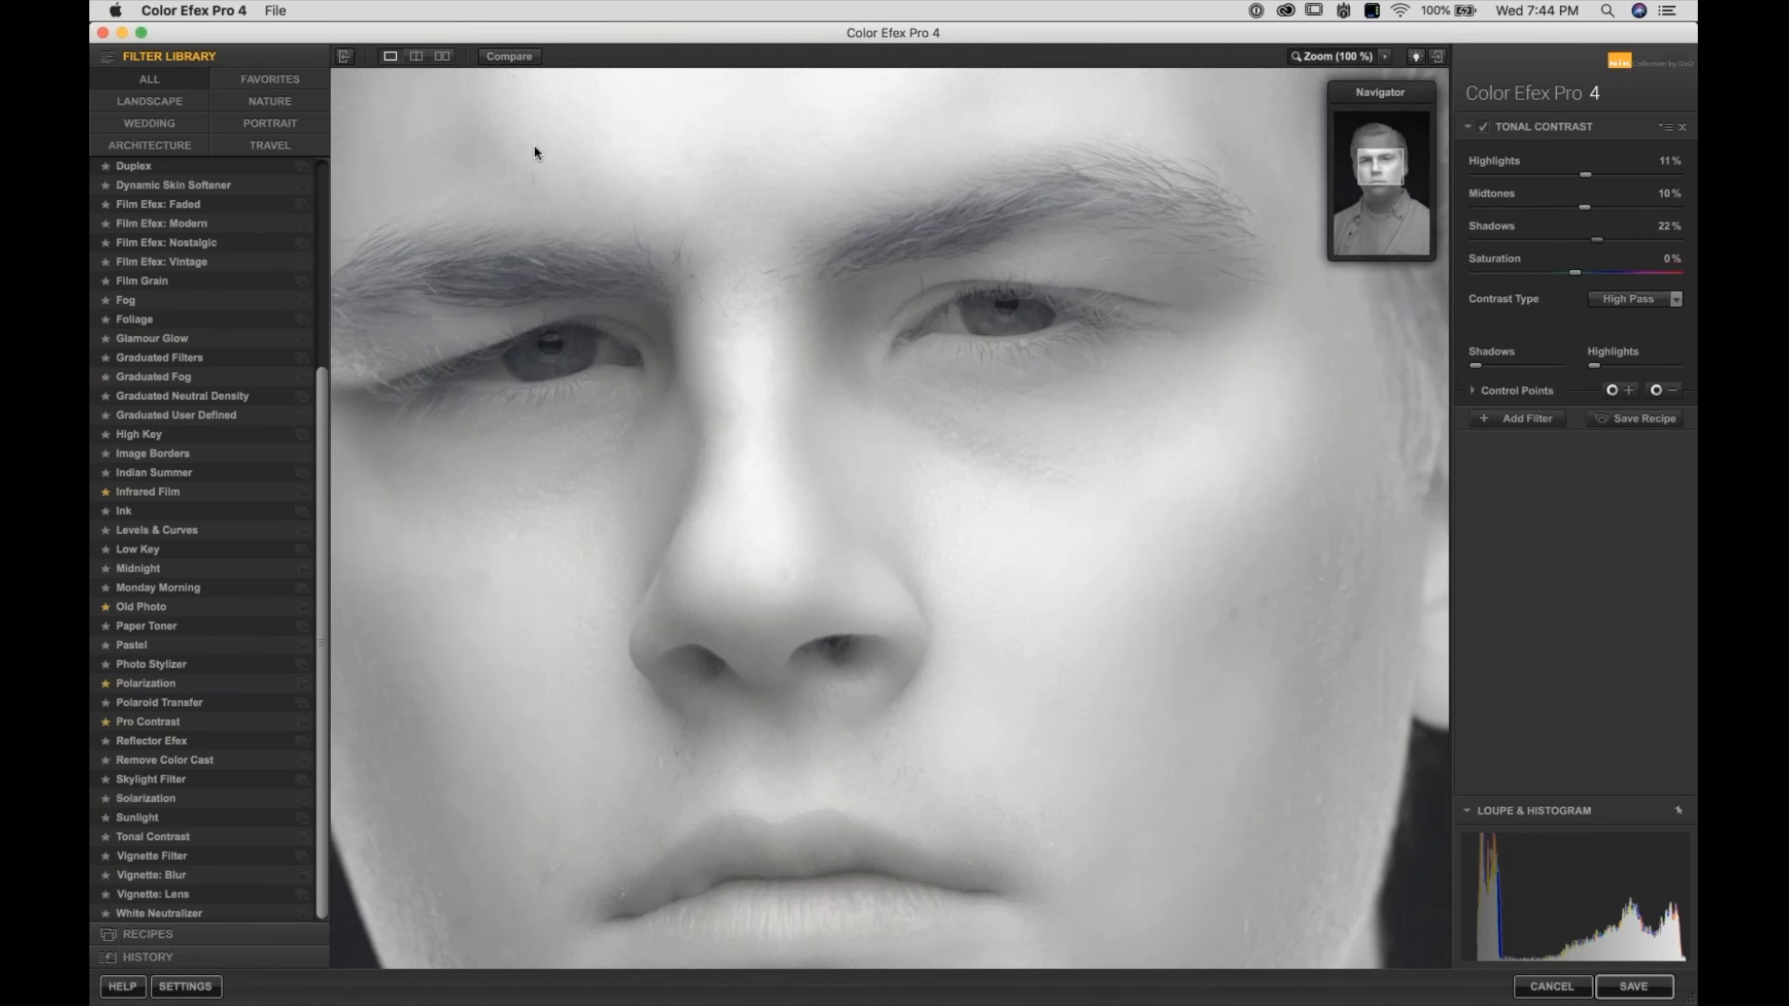
pyautogui.click(495, 58)
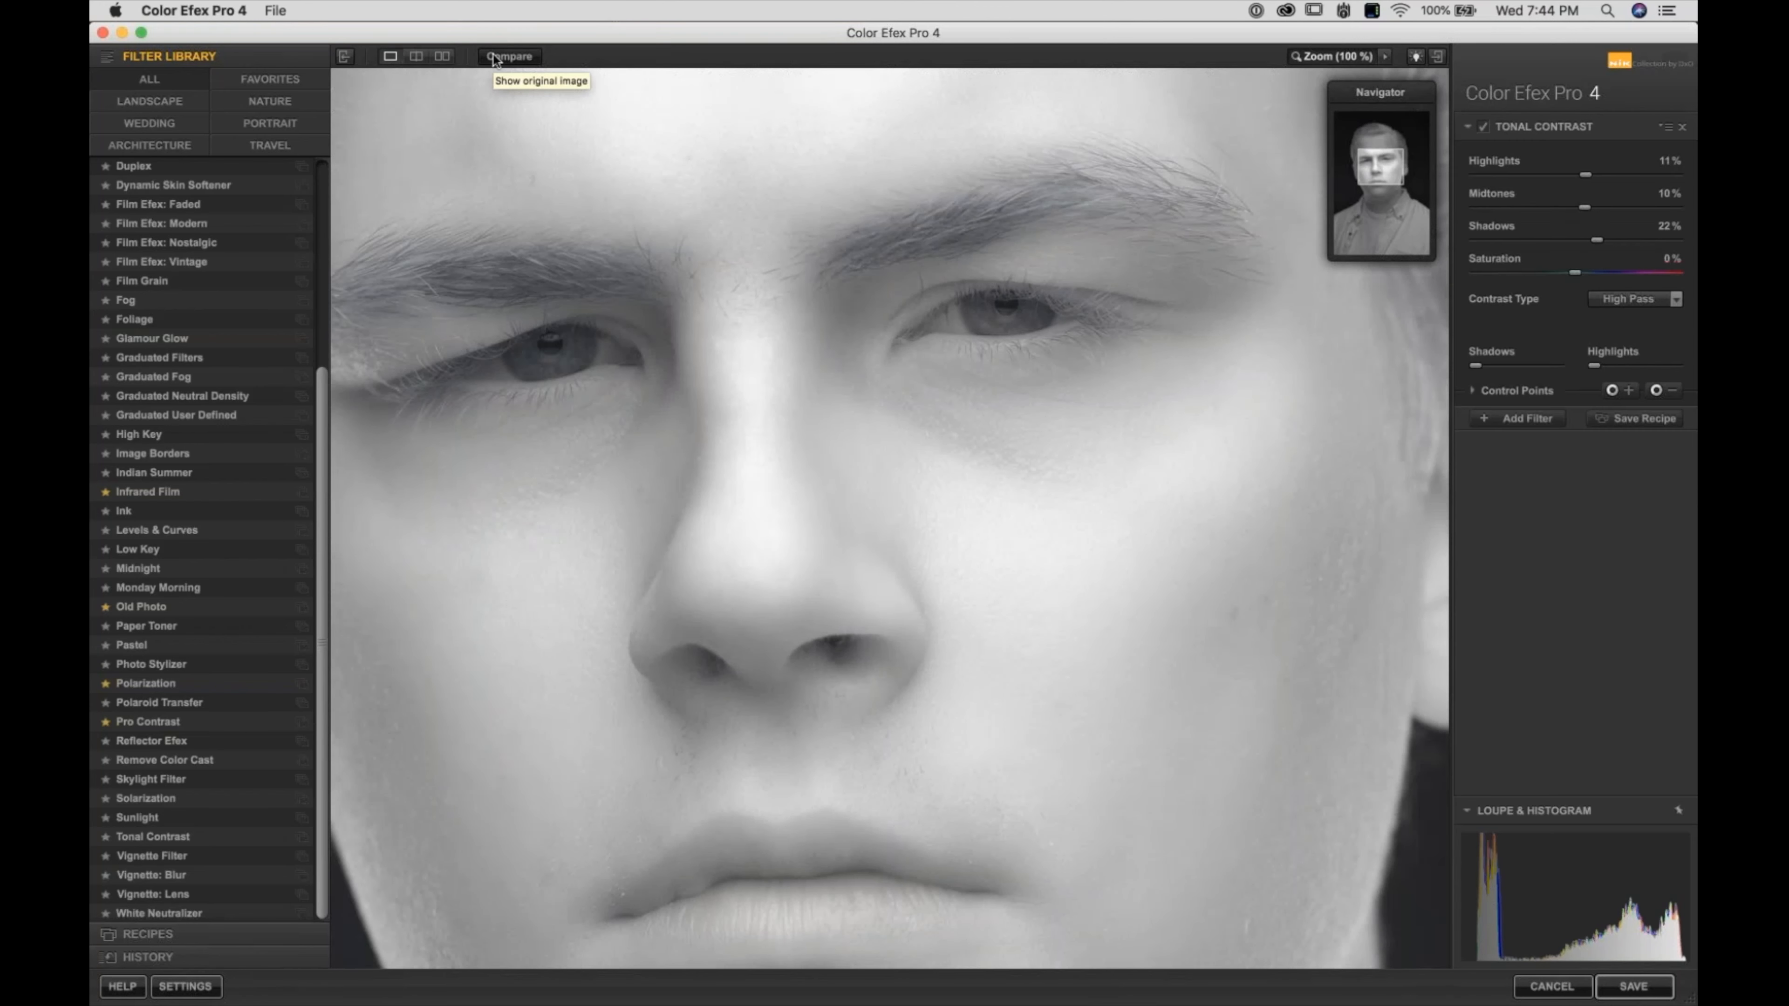
pyautogui.click(496, 60)
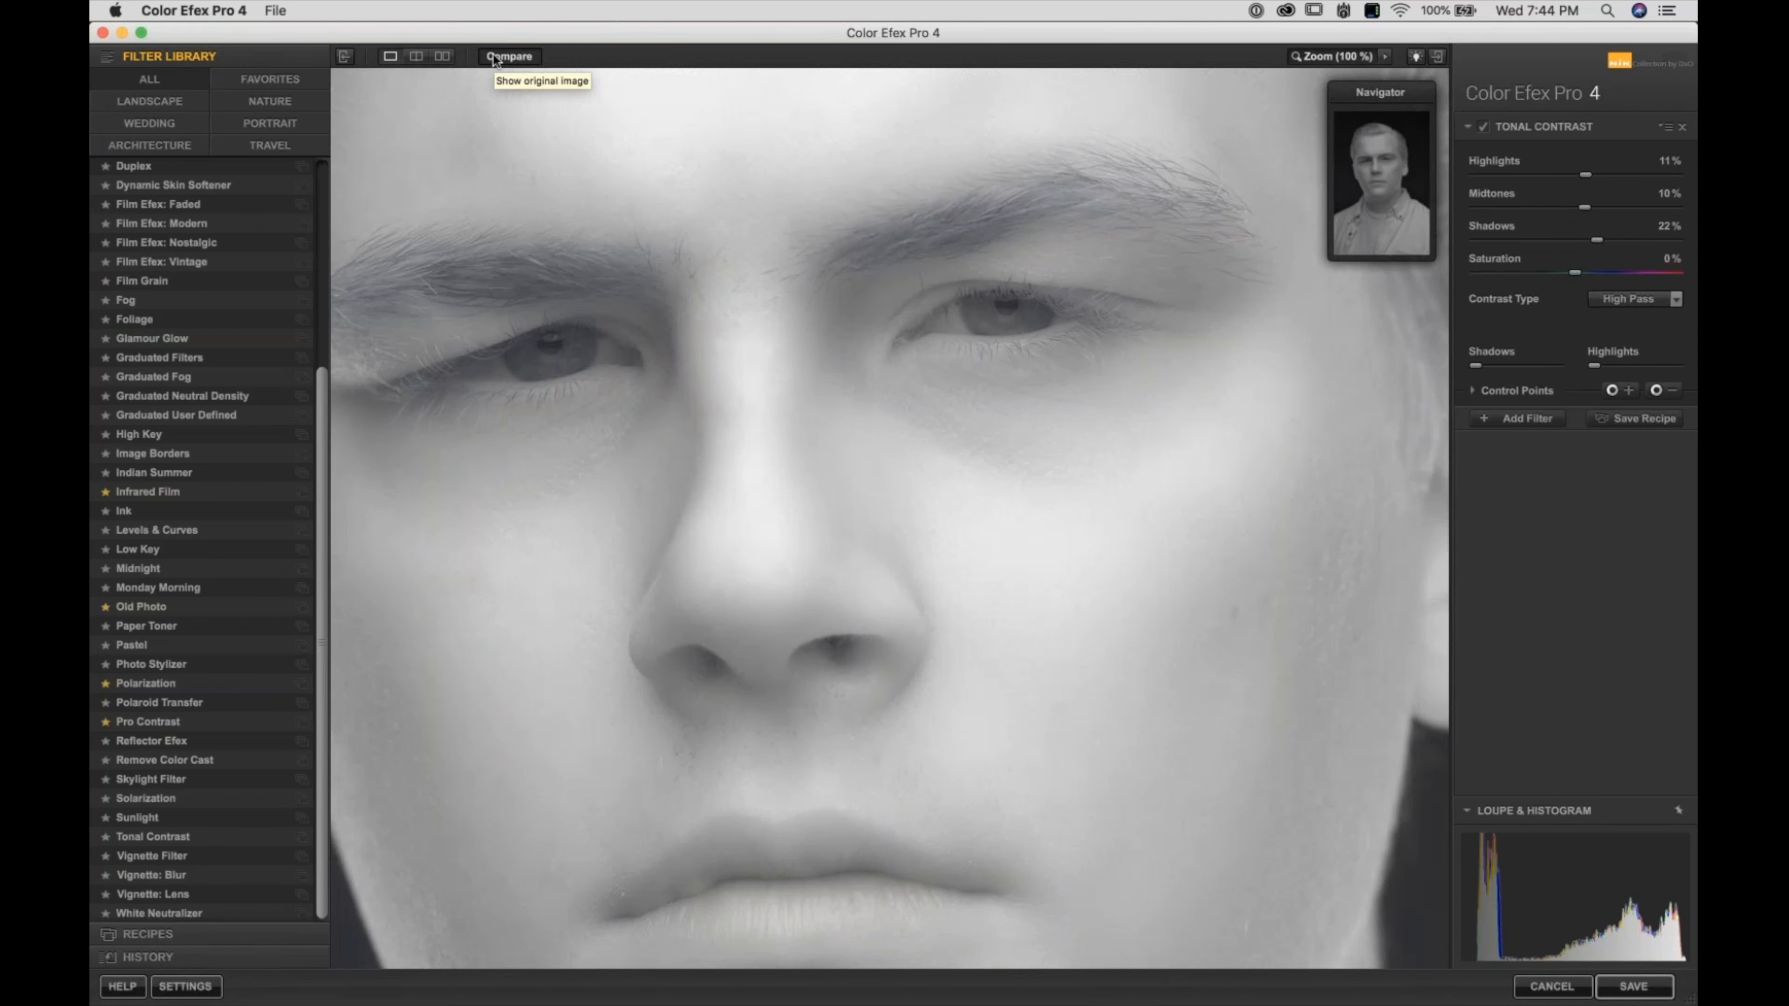
pyautogui.click(496, 60)
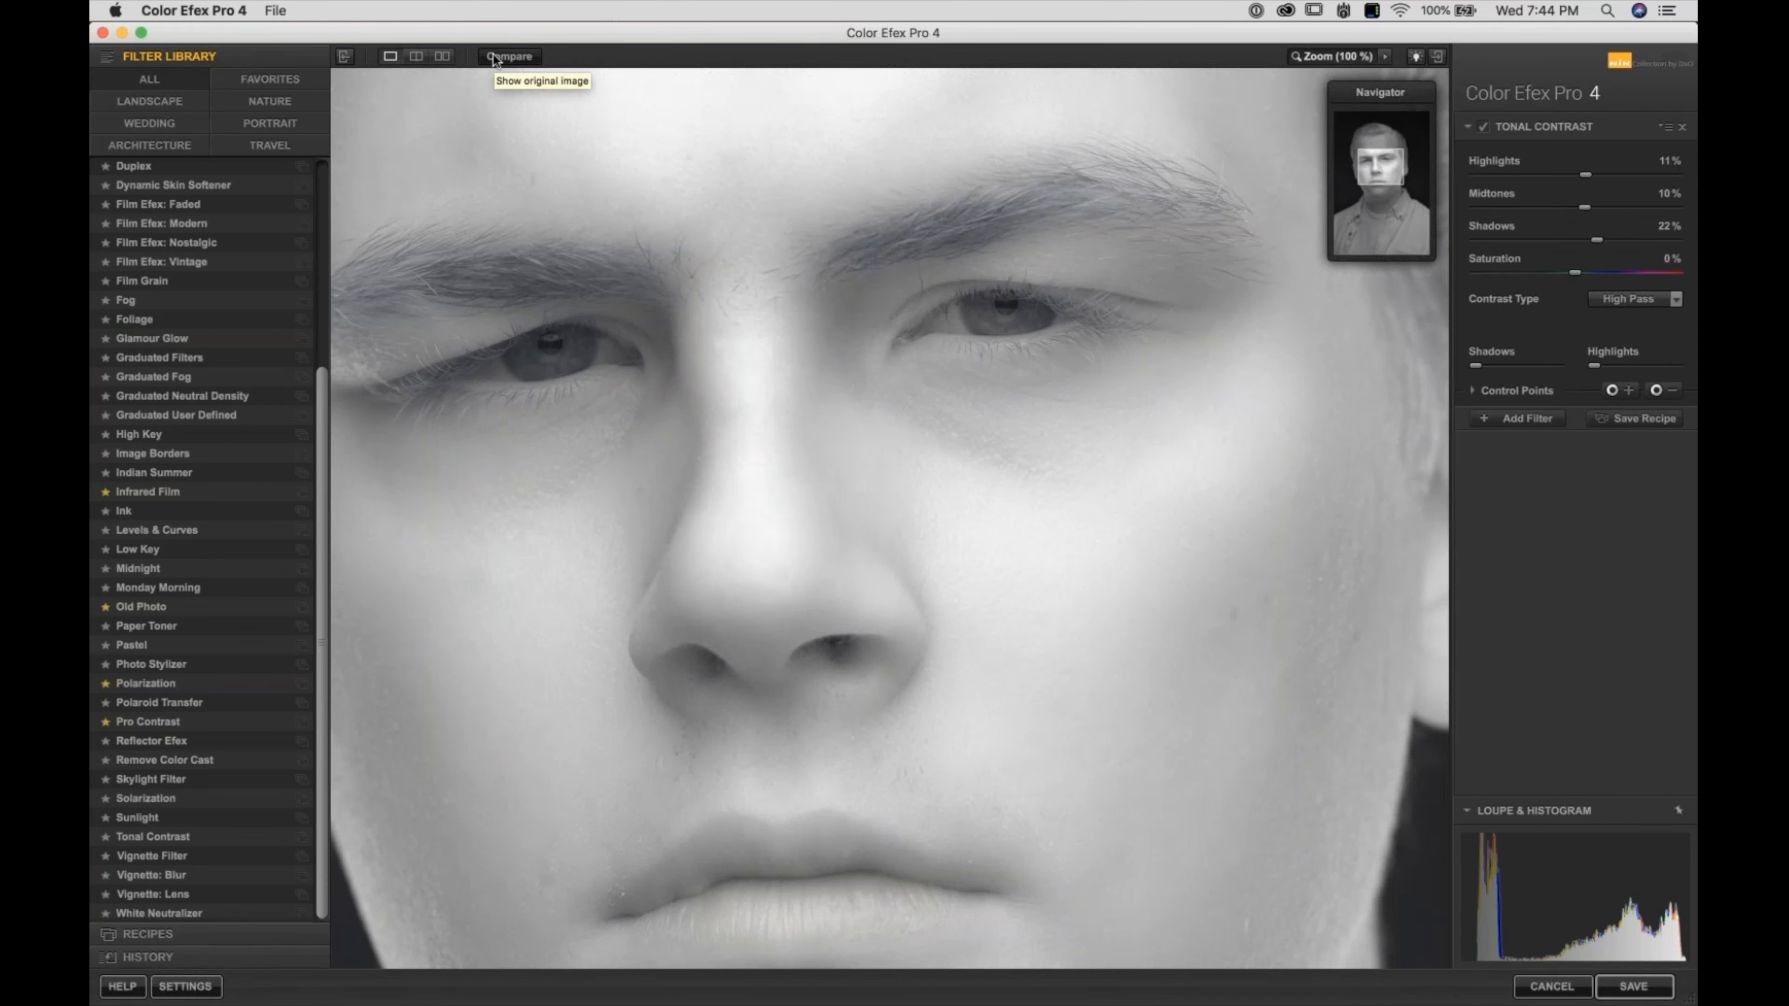
pyautogui.click(496, 59)
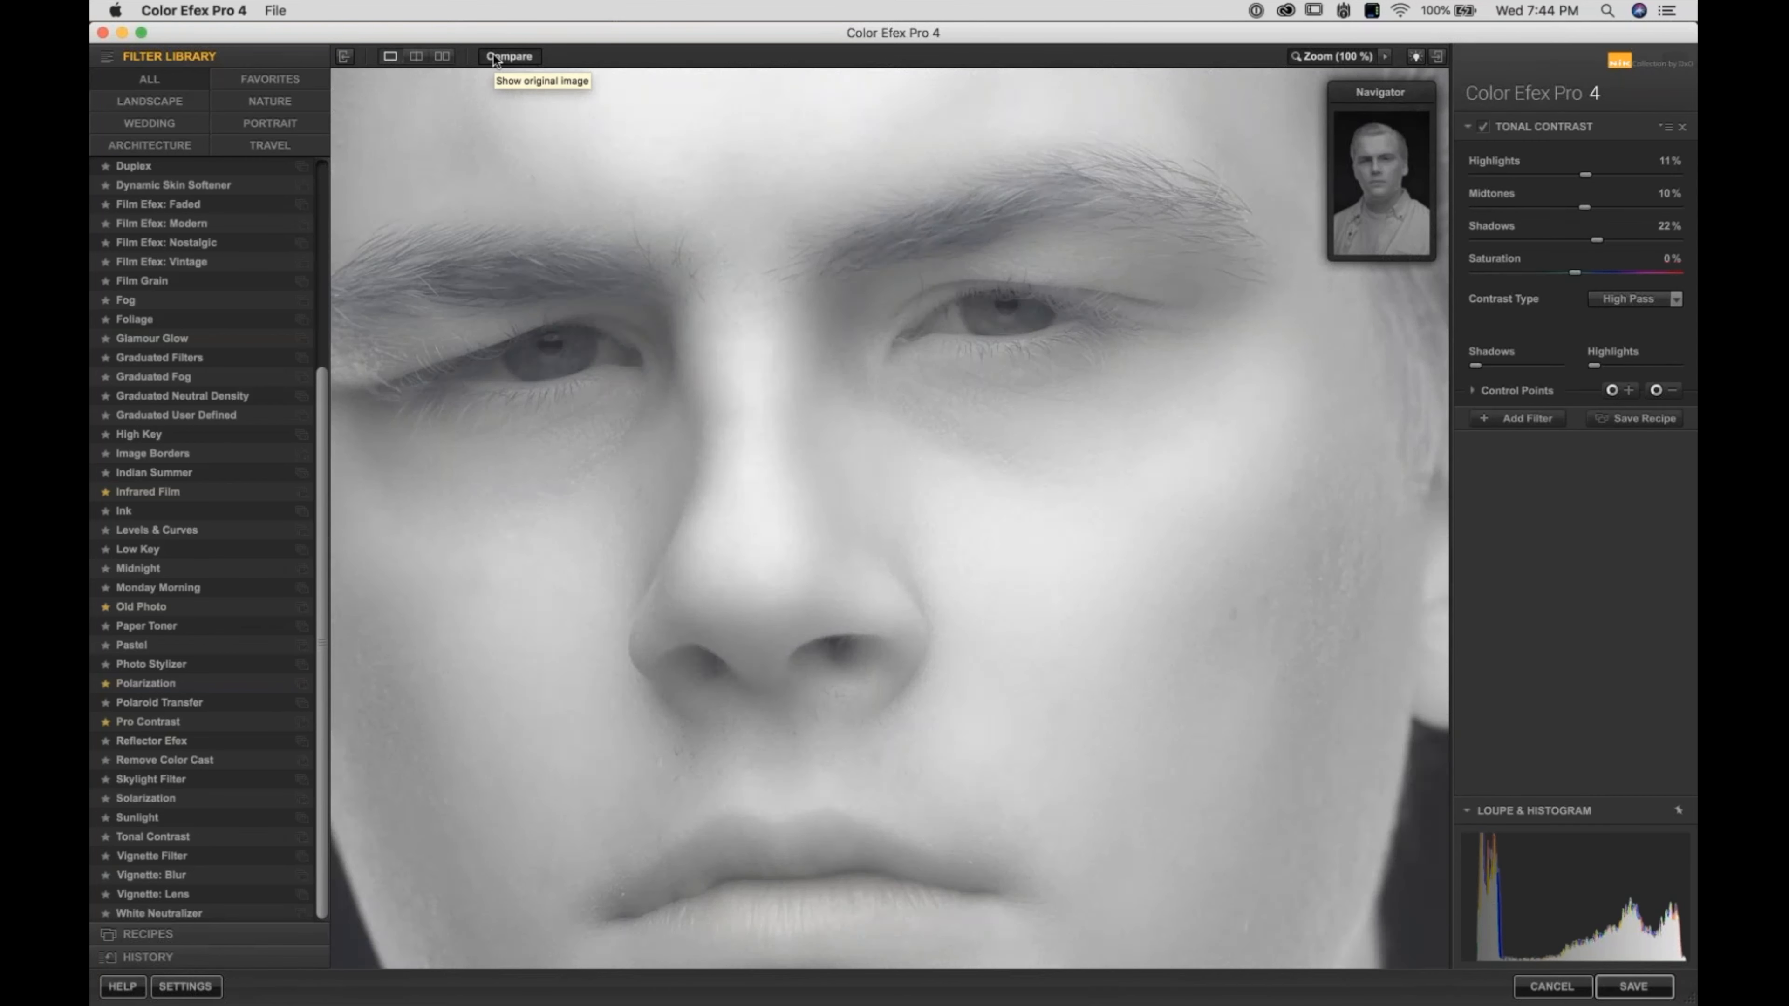
pyautogui.click(495, 59)
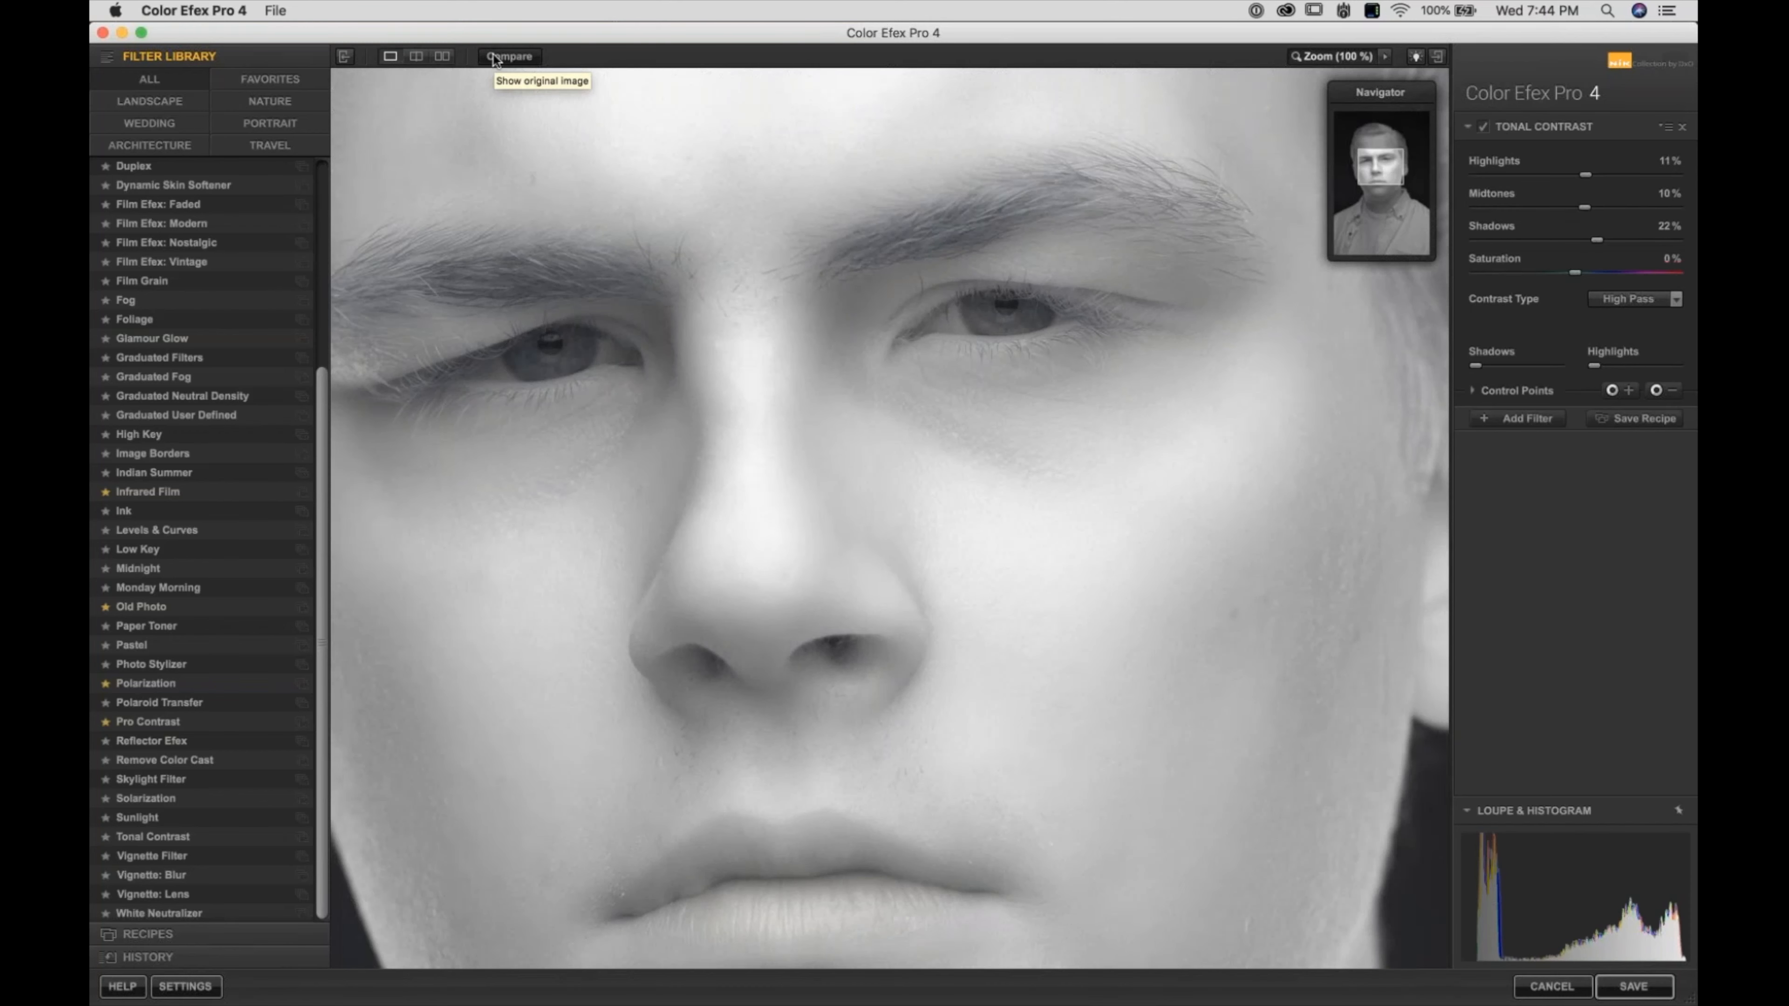
pyautogui.press('space')
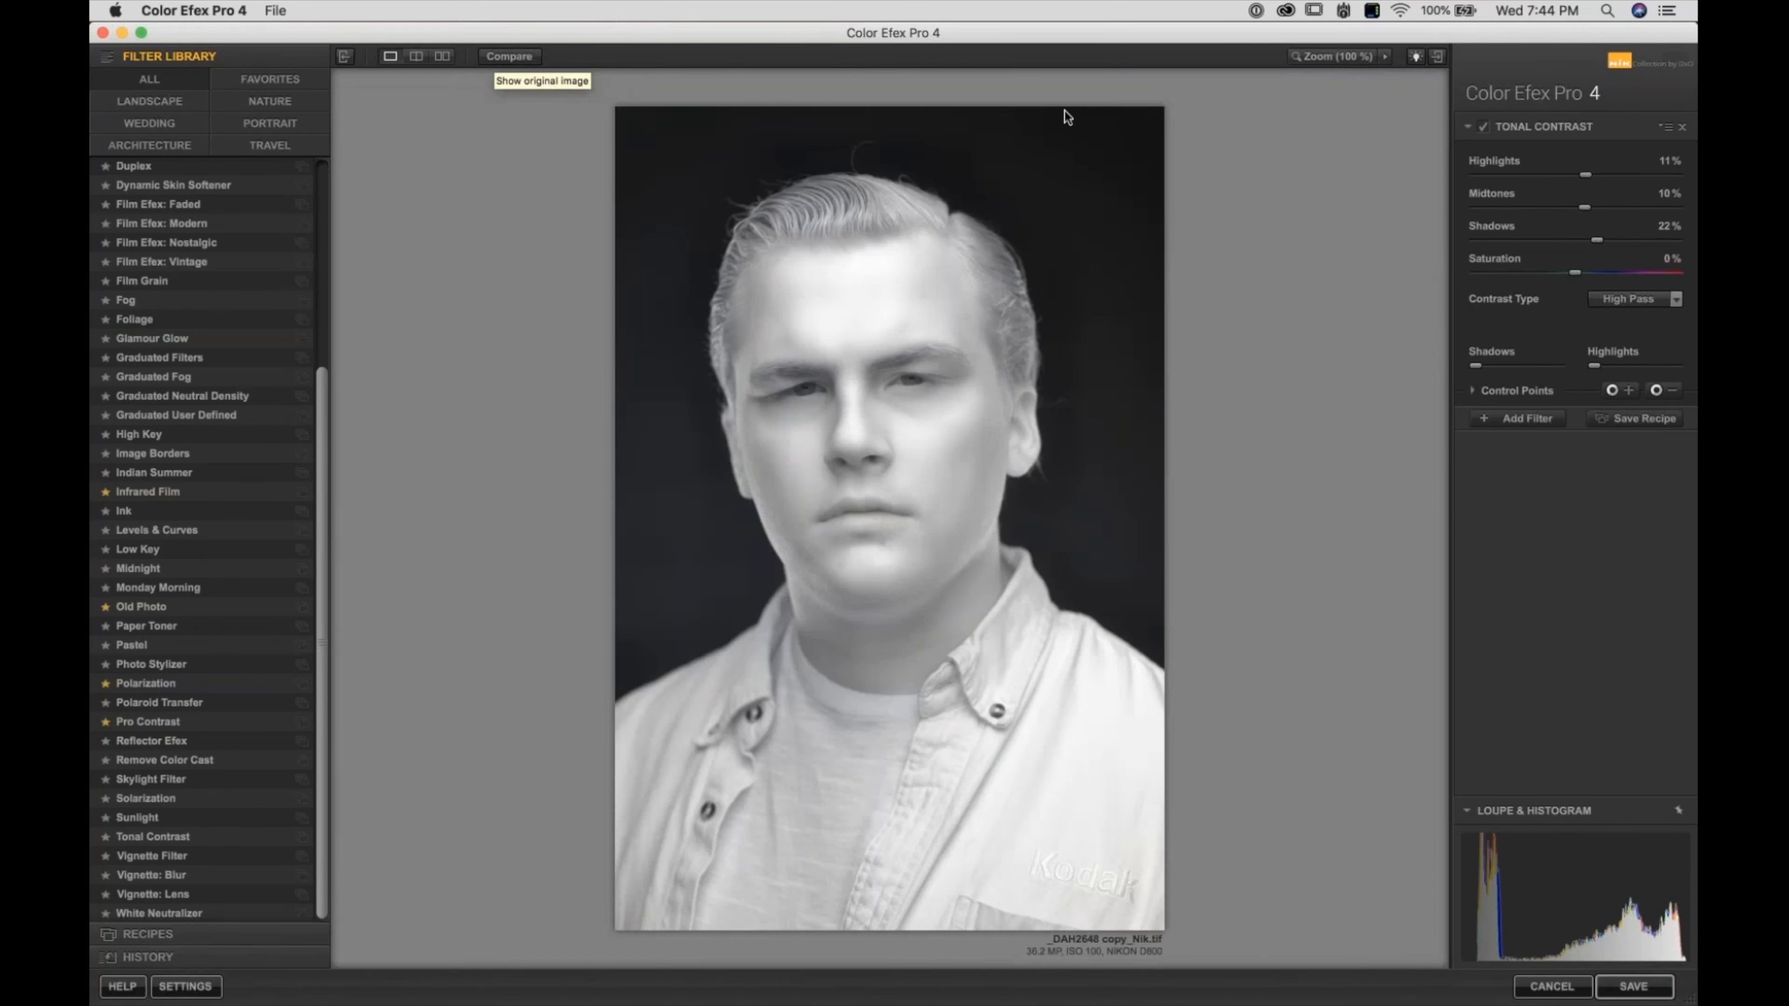
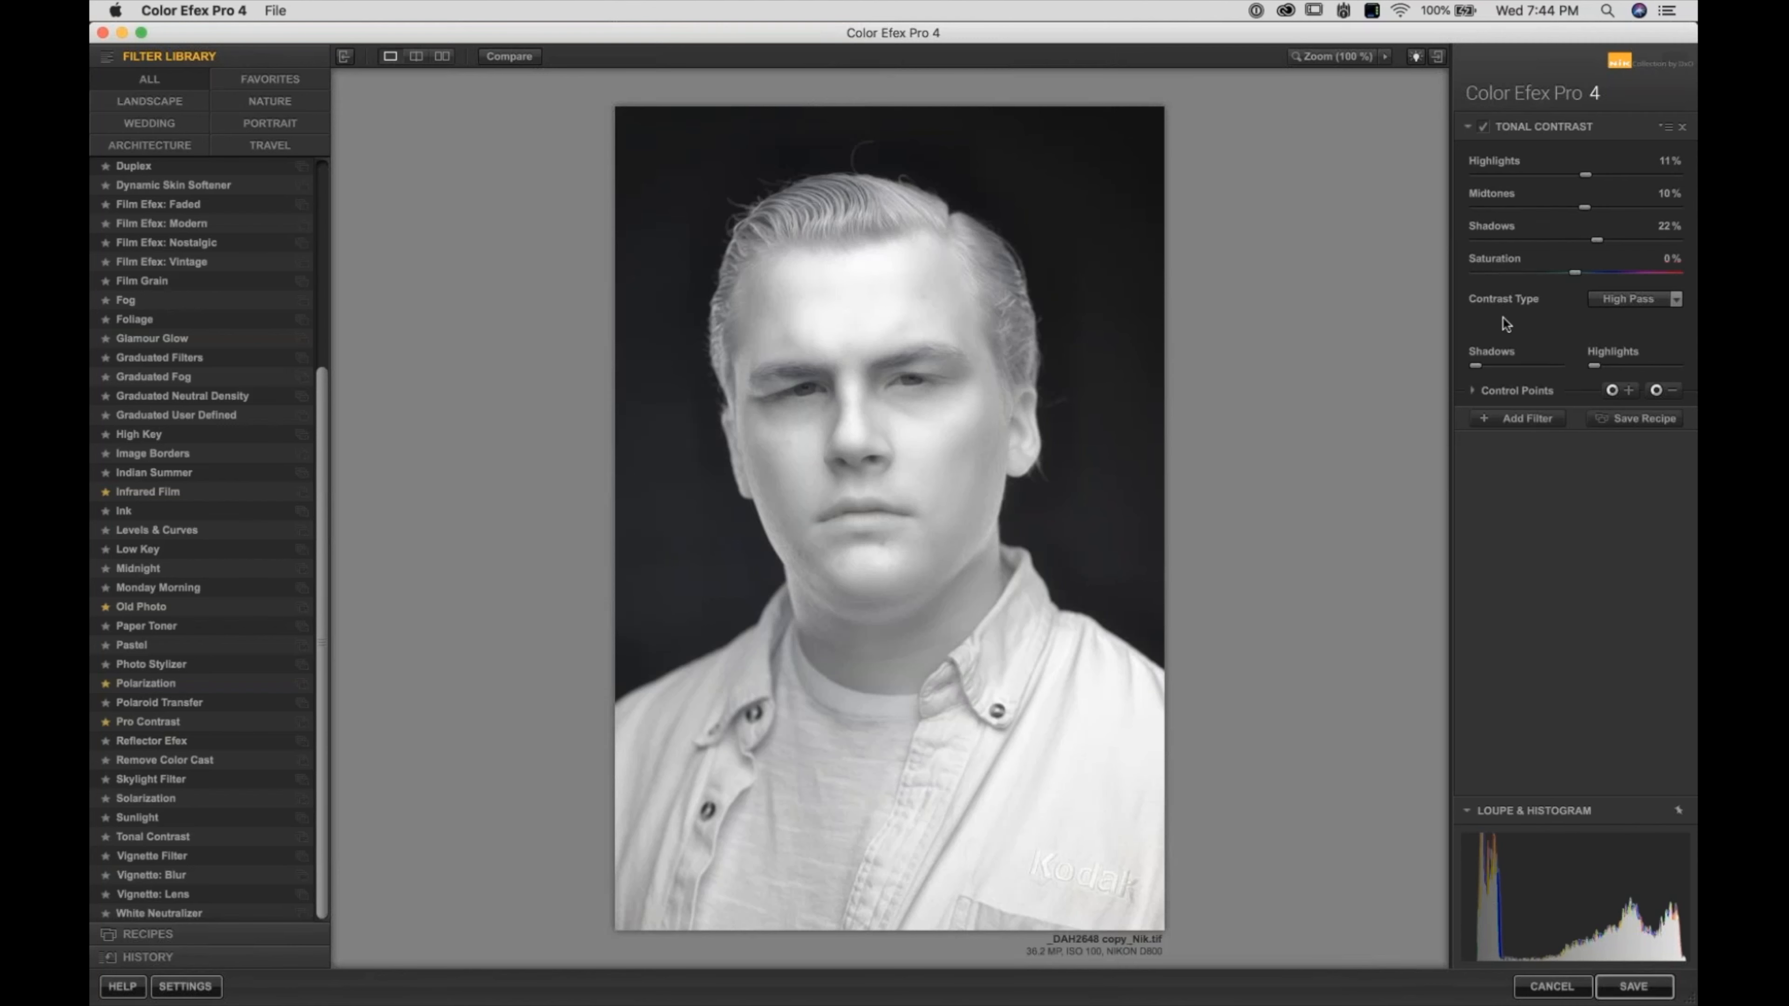
# Add a second Tonal Contrast filter with Standard contrast type, Highlights 4%, Midtones 9% and Shadows 7%
pyautogui.click(1525, 420)
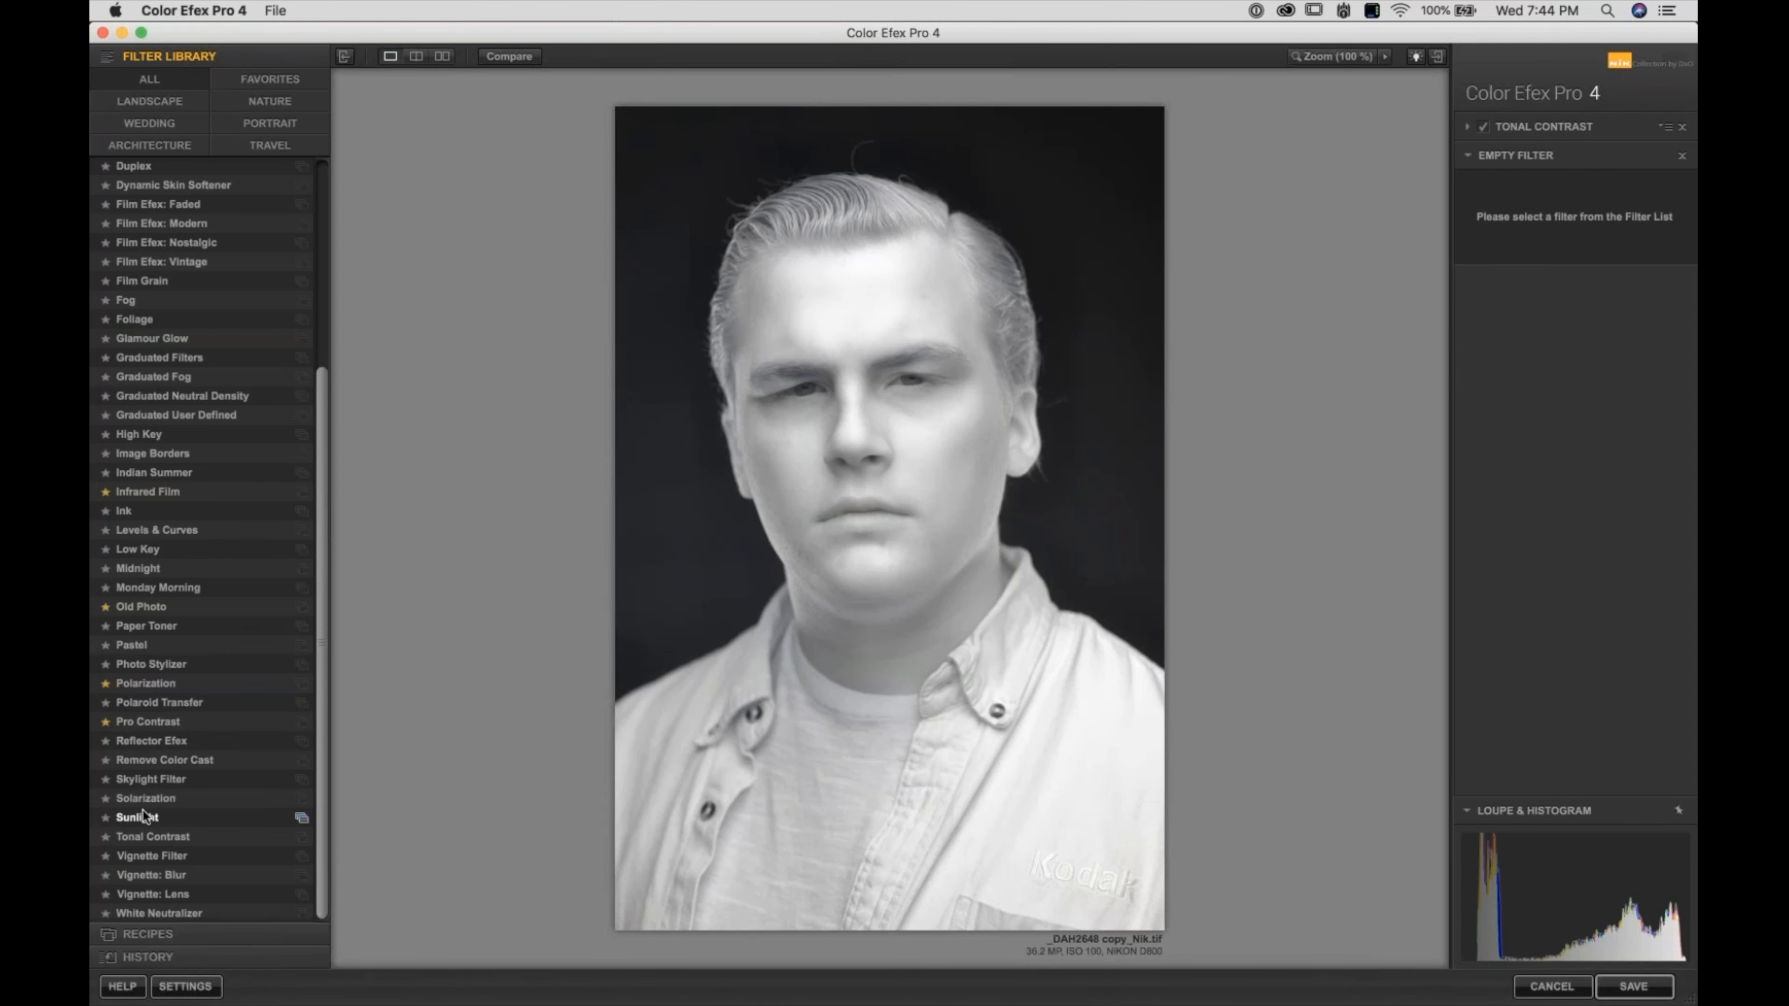
pyautogui.click(145, 838)
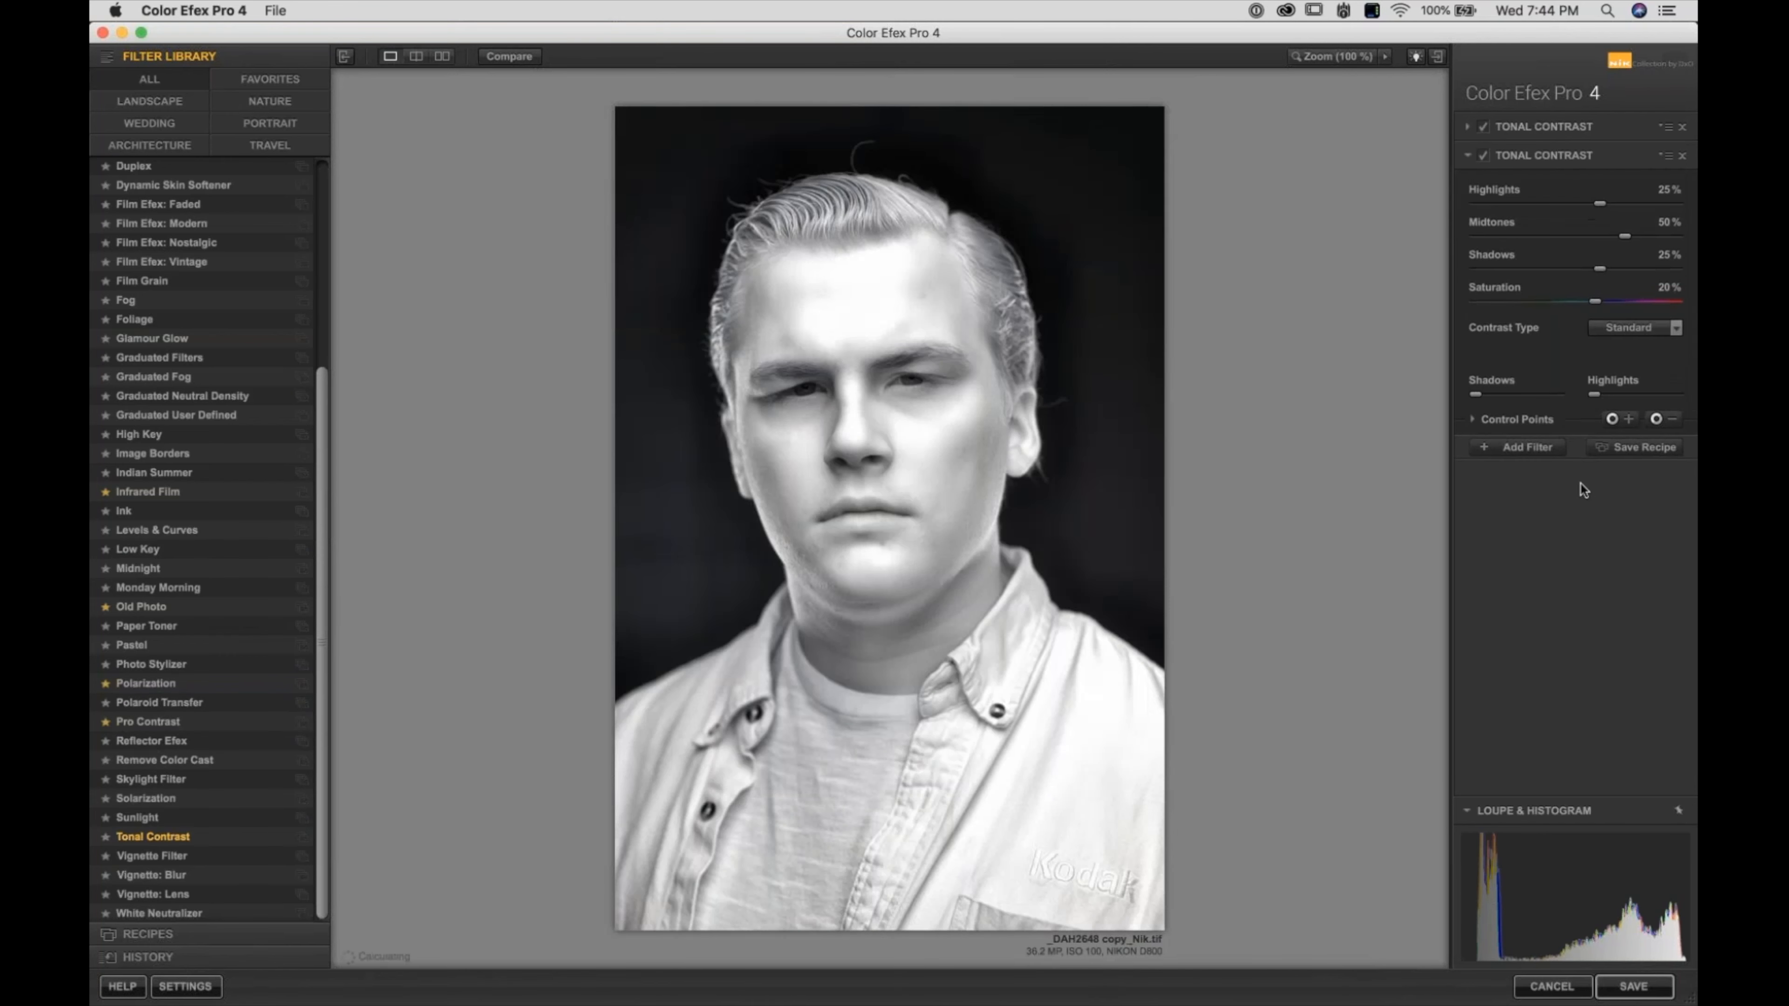
pyautogui.click(1614, 329)
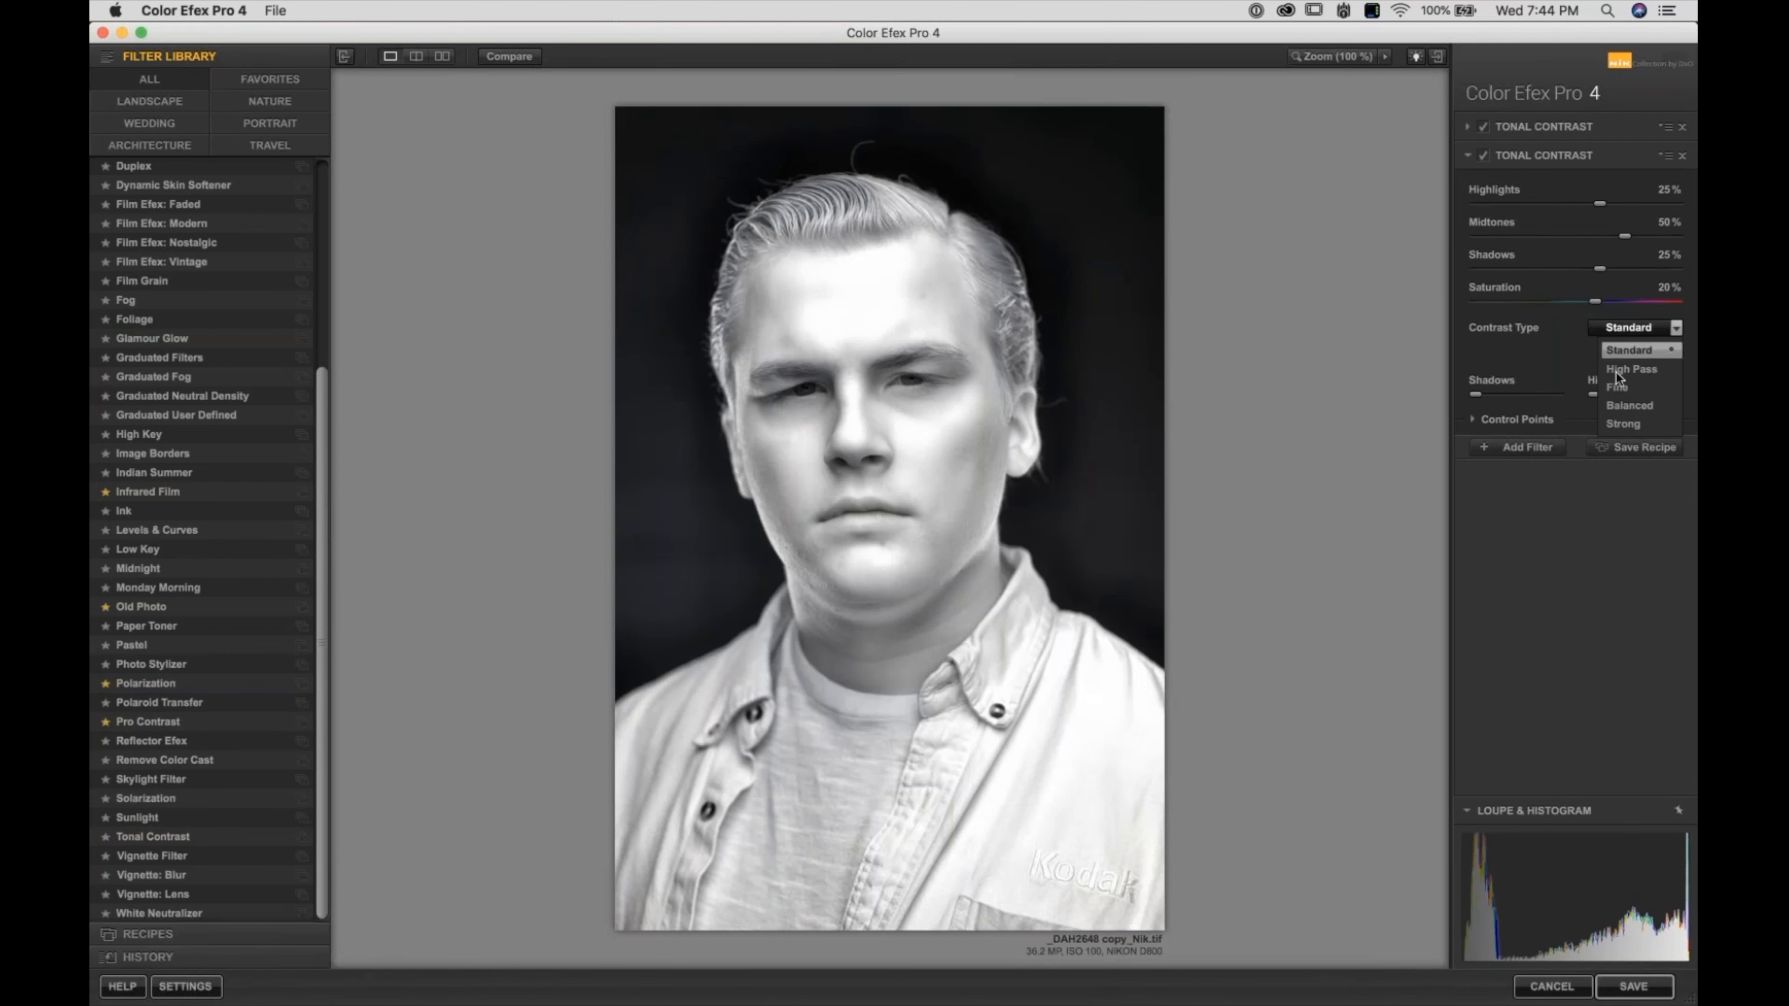
pyautogui.click(1623, 348)
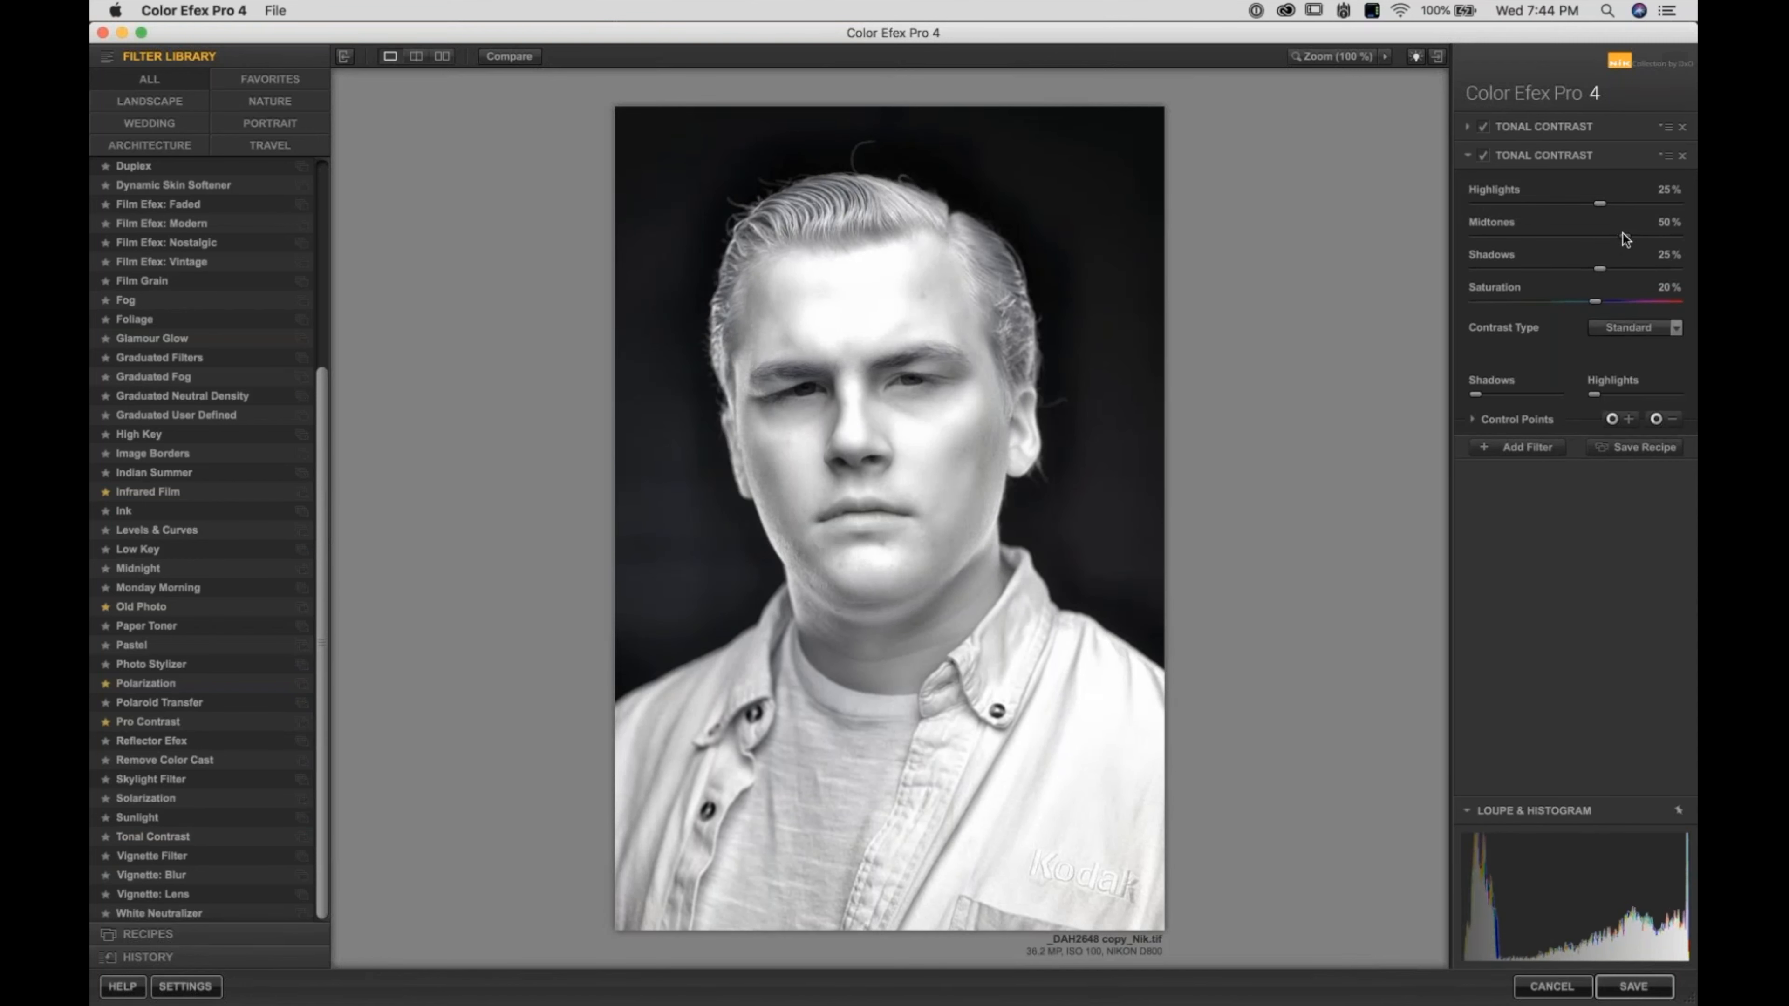
pyautogui.moveTo(1623, 234); pyautogui.dragTo(1576, 269)
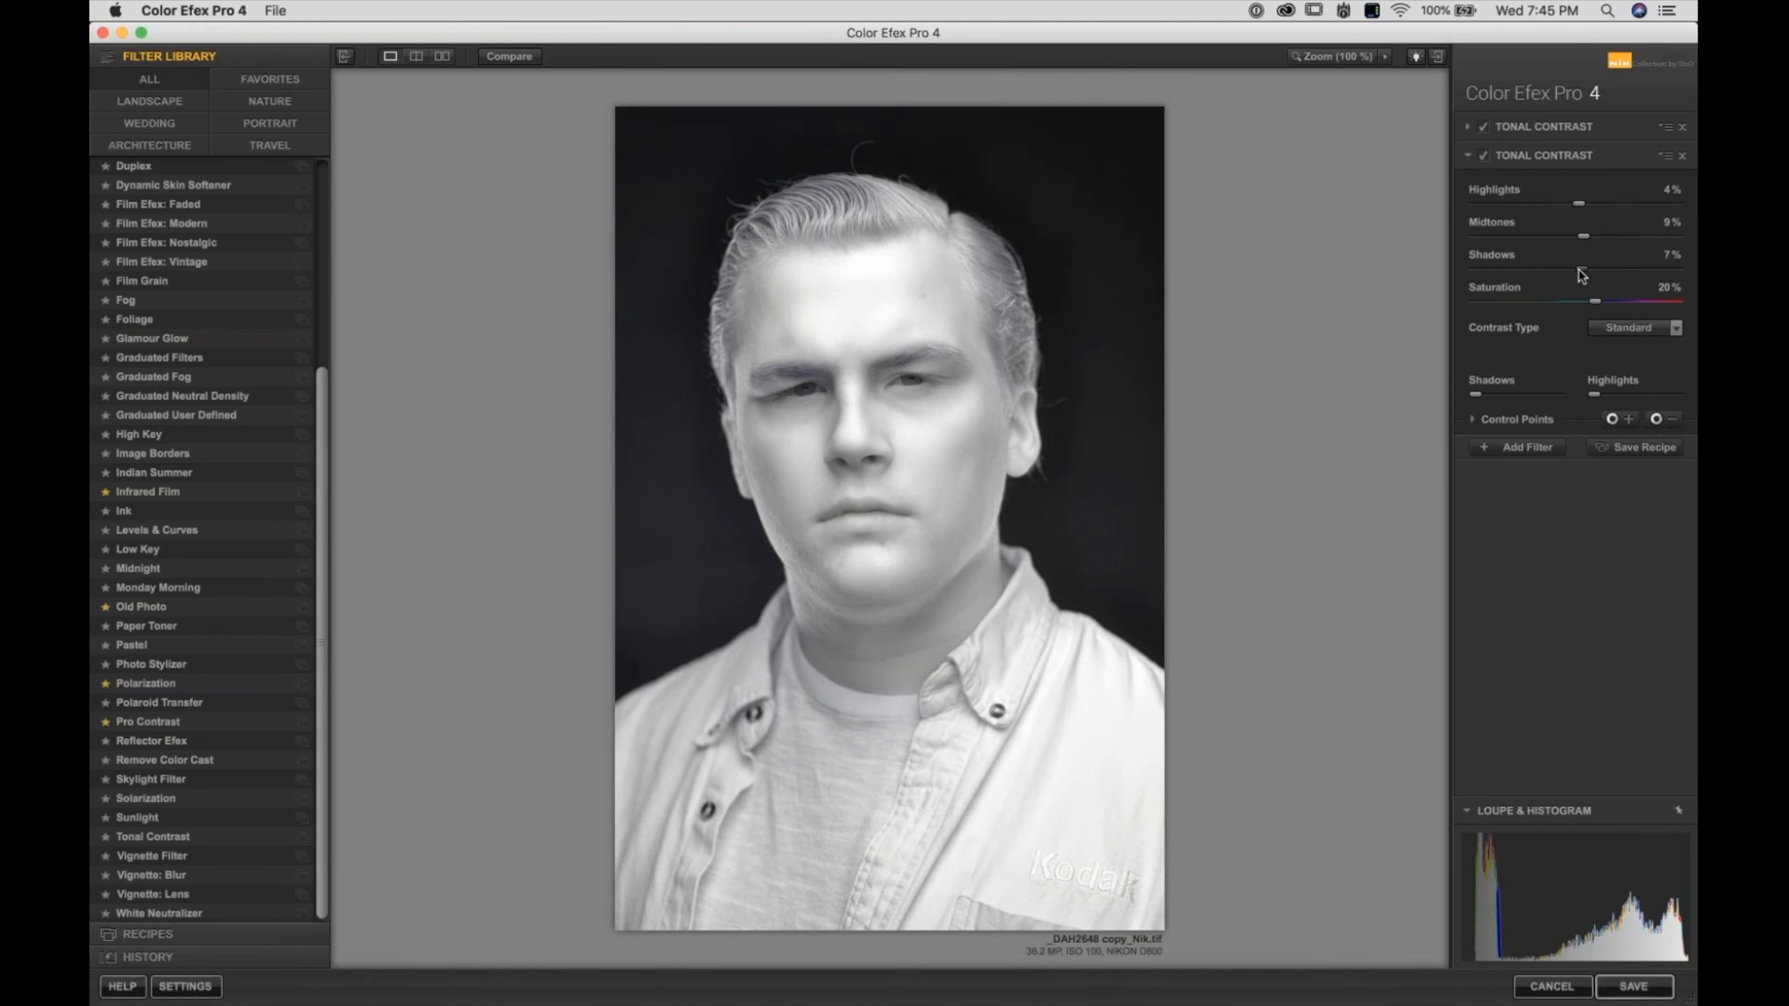
# Compare the face at 100% with the second Tonal Contrast filter off and on
pyautogui.press('super+plus')
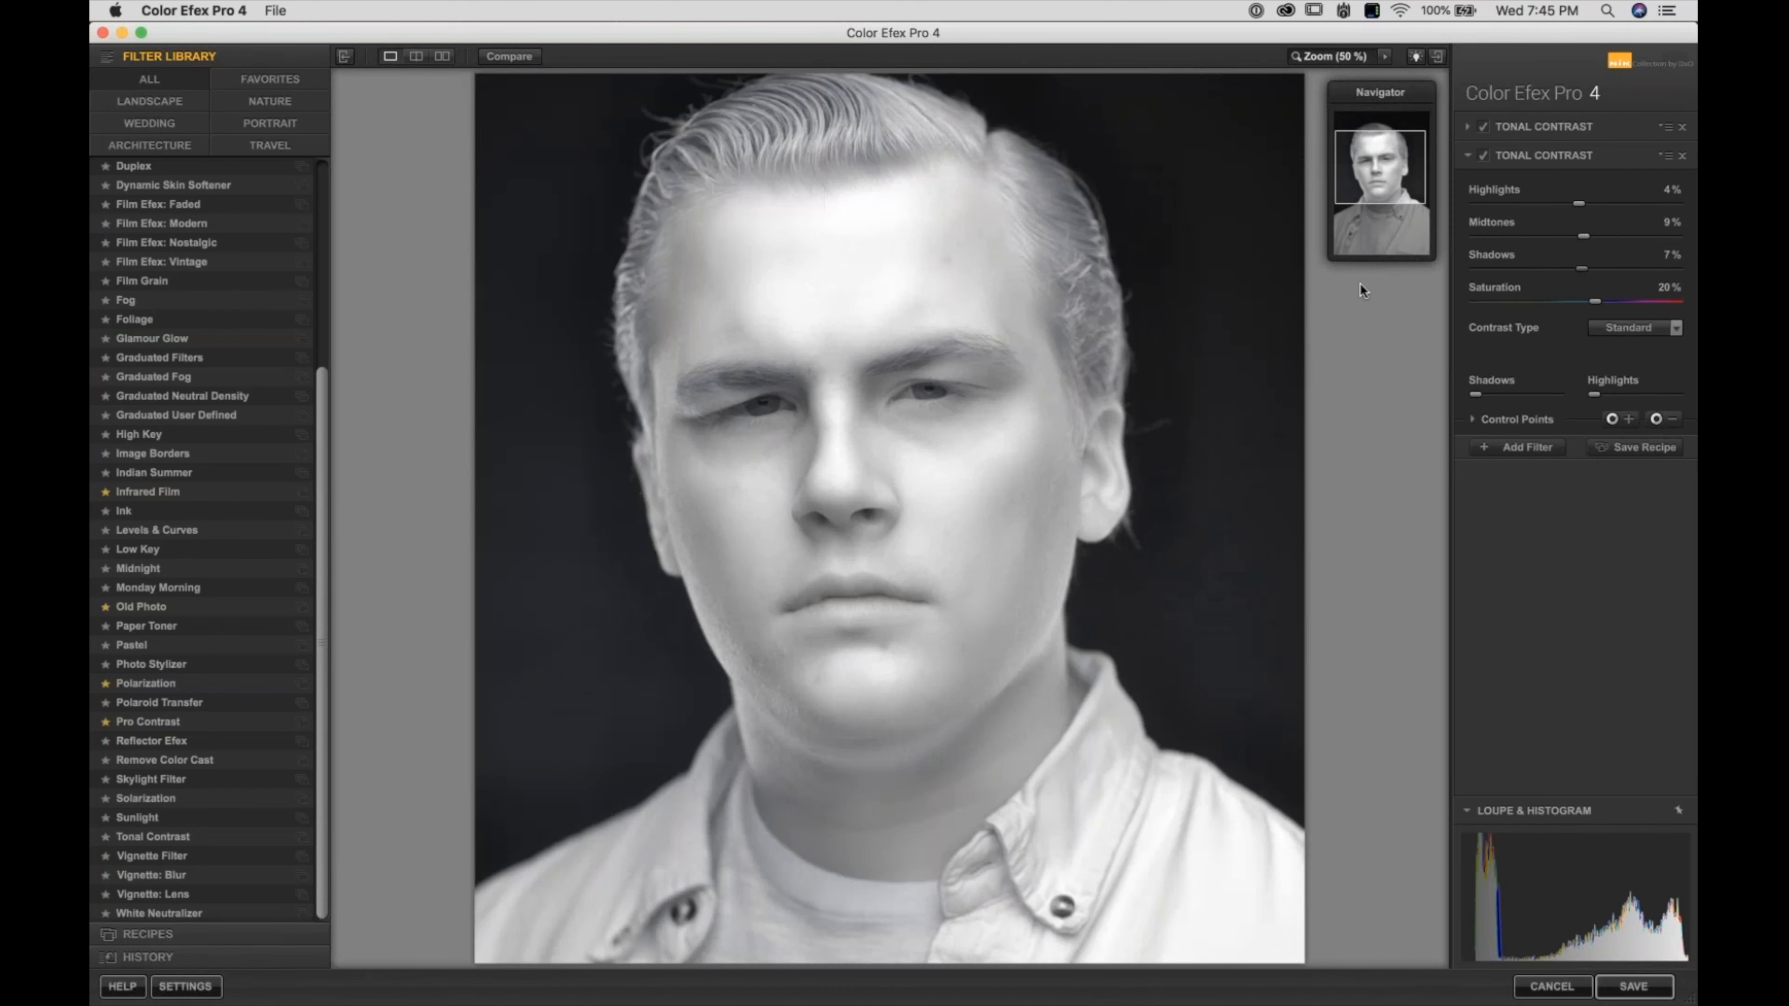
pyautogui.press('super+plus')
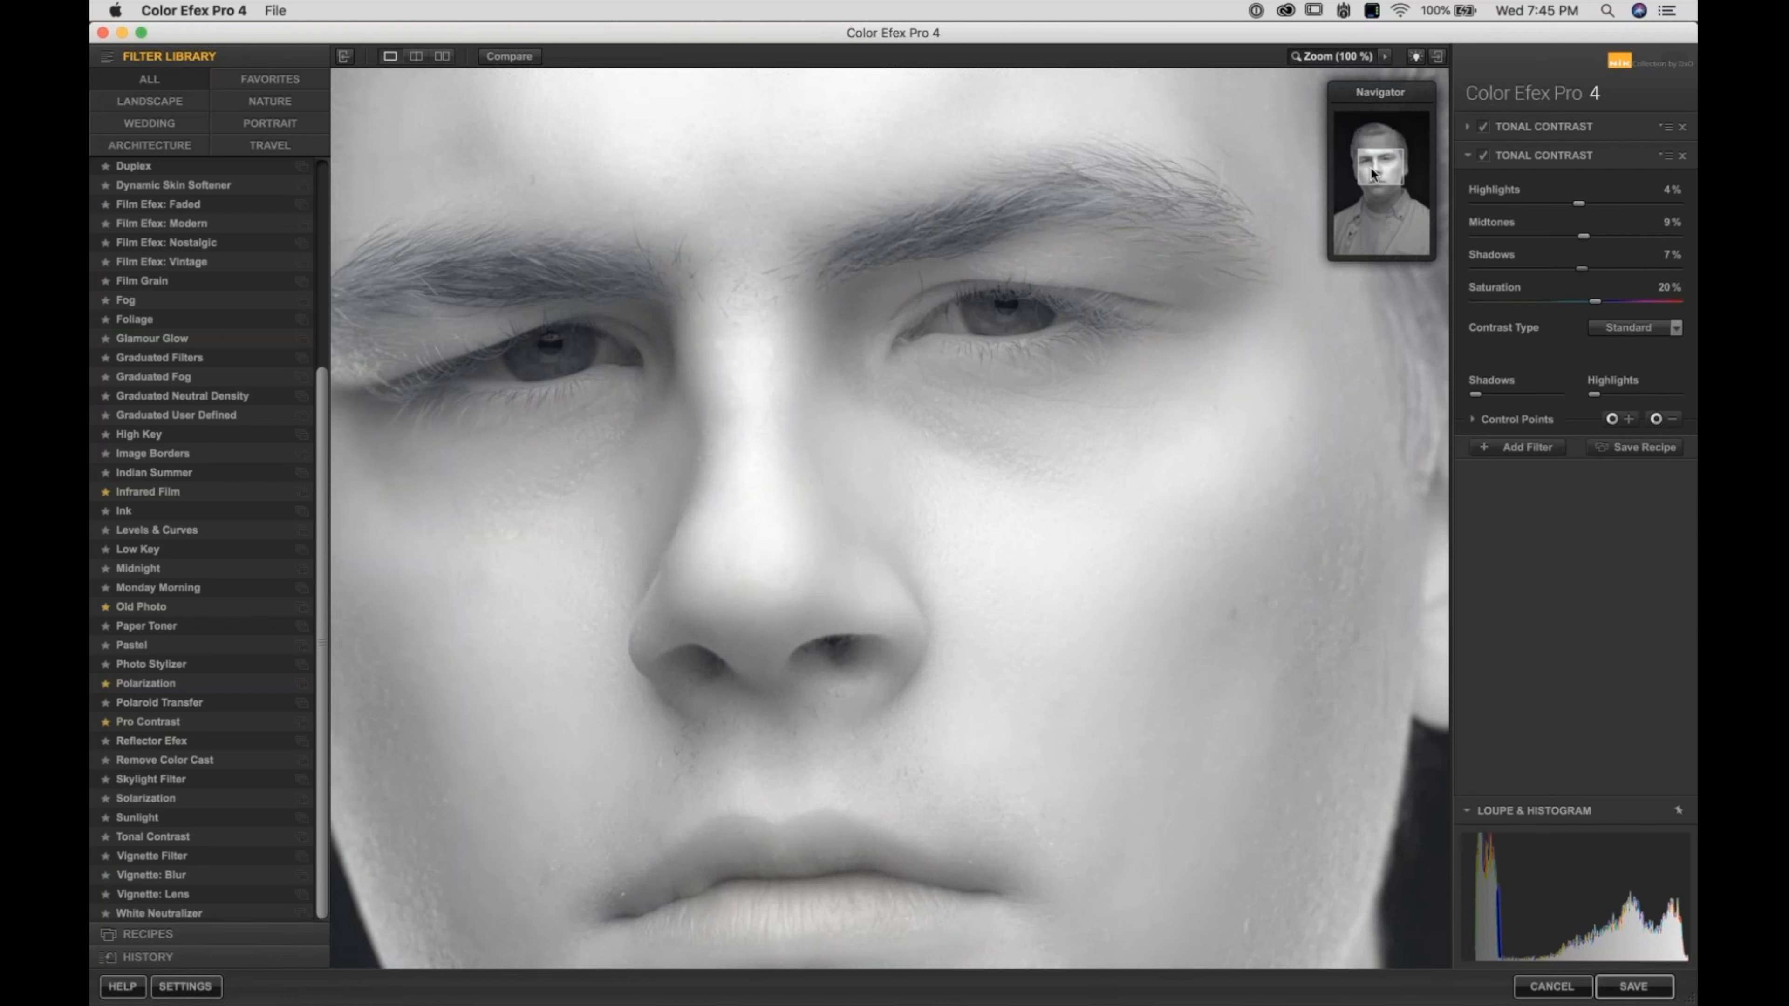
pyautogui.click(1482, 155)
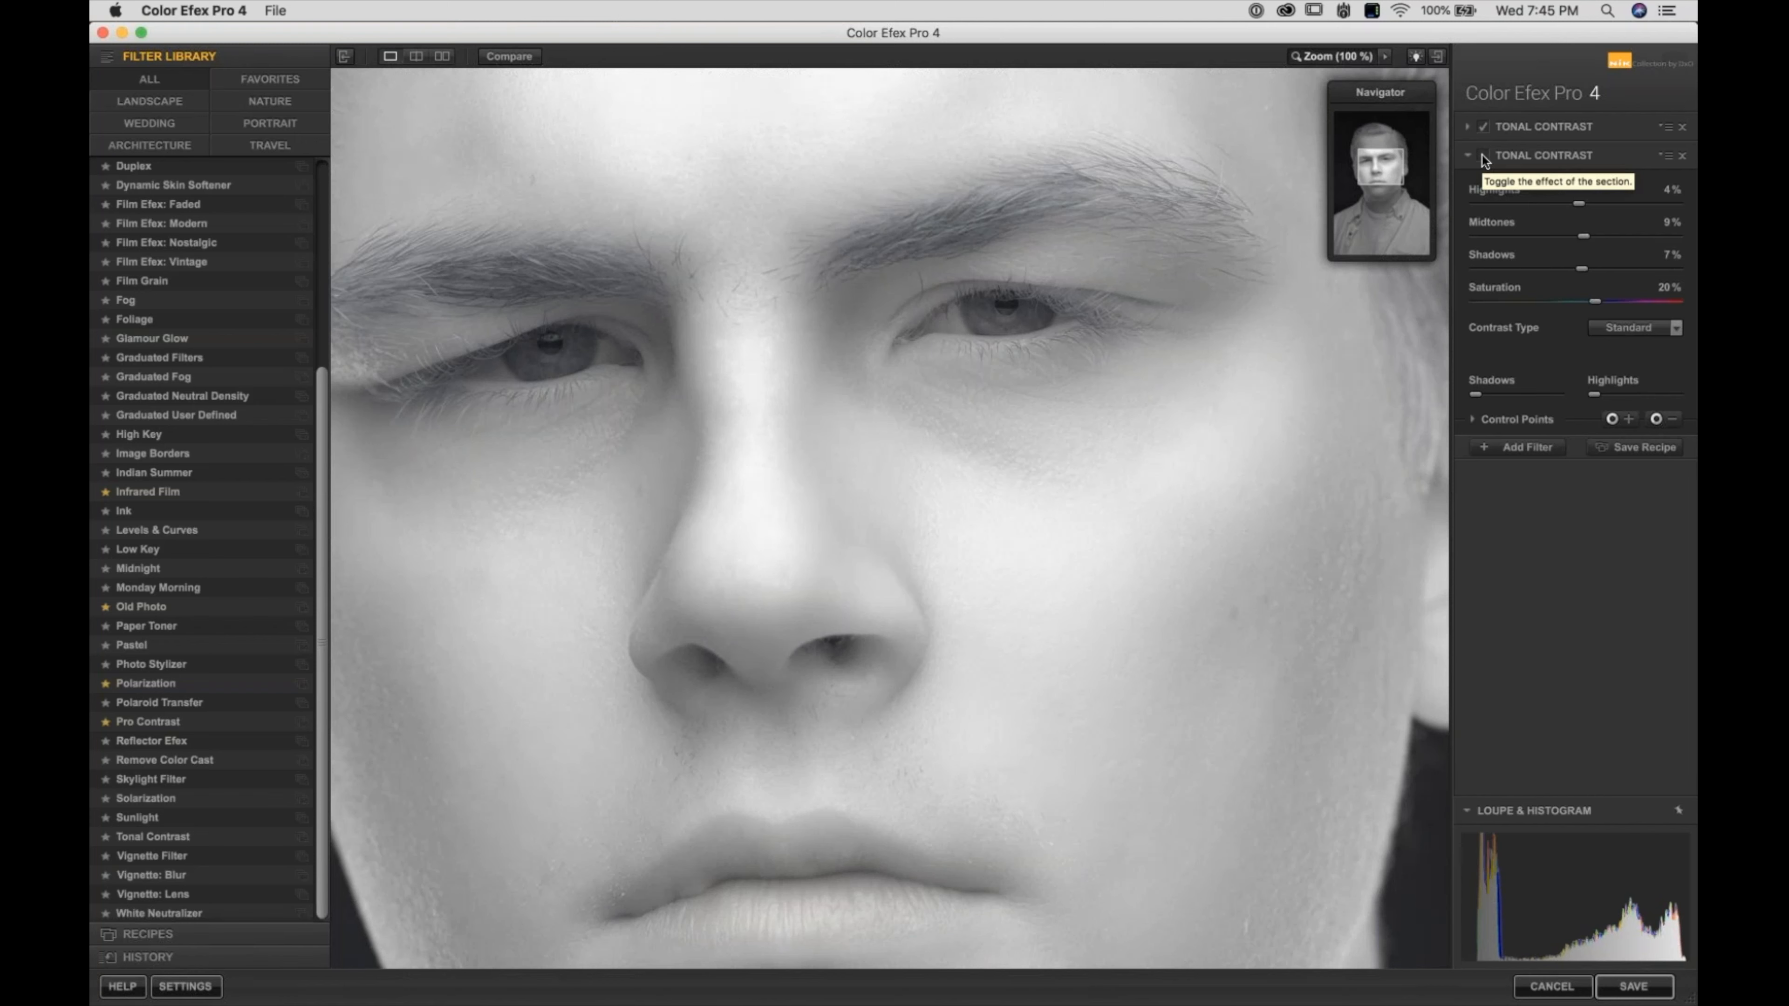
pyautogui.click(1482, 155)
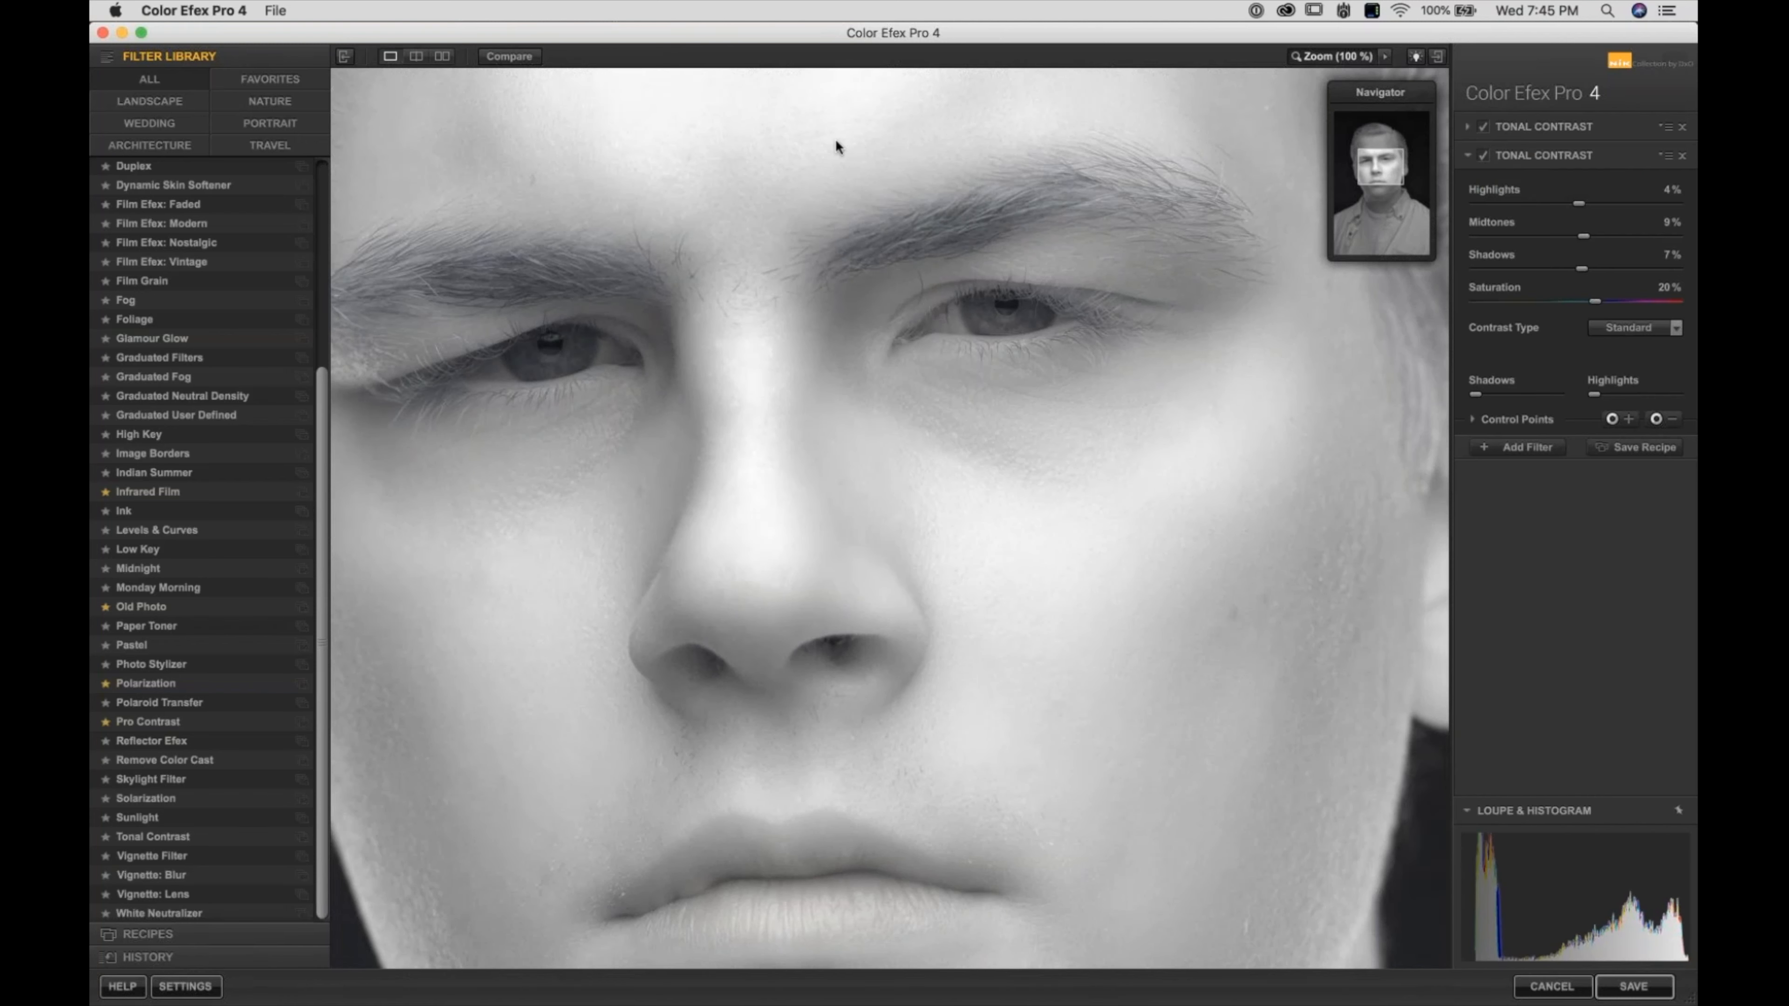
# Compare the combined effect of both filters with the original portrait, first at 100% and then on the full image
pyautogui.click(507, 57)
pyautogui.click(508, 55)
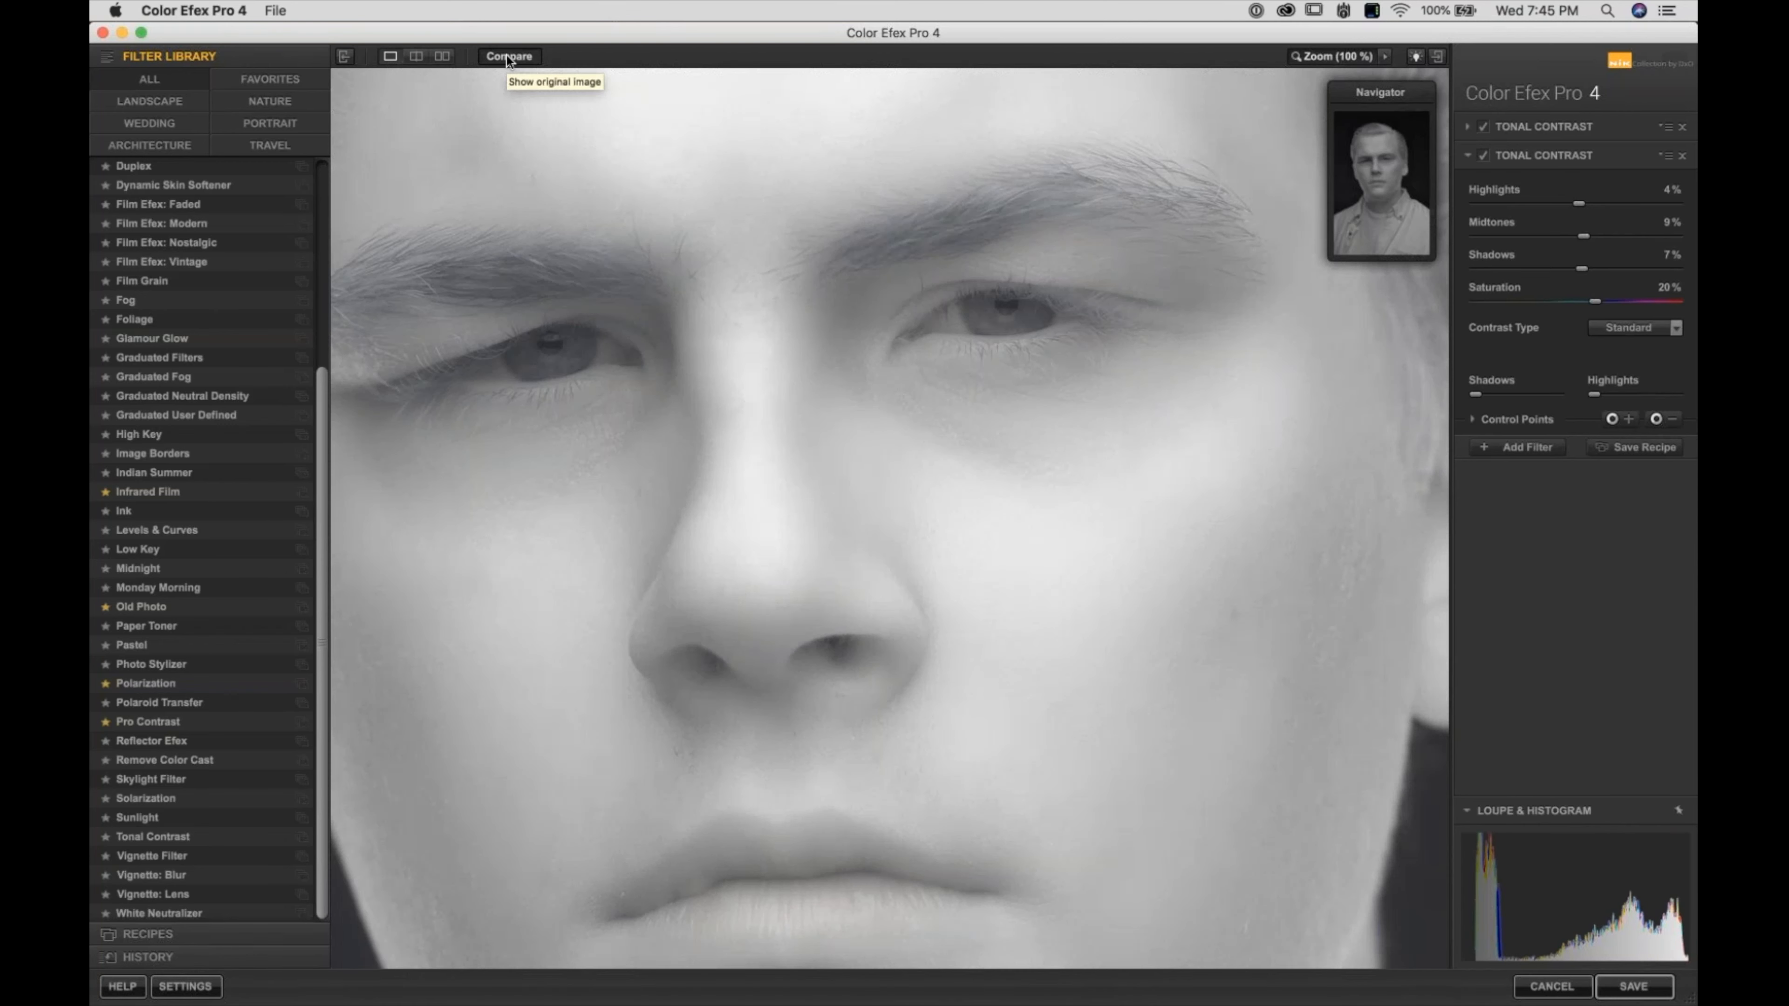
pyautogui.click(507, 57)
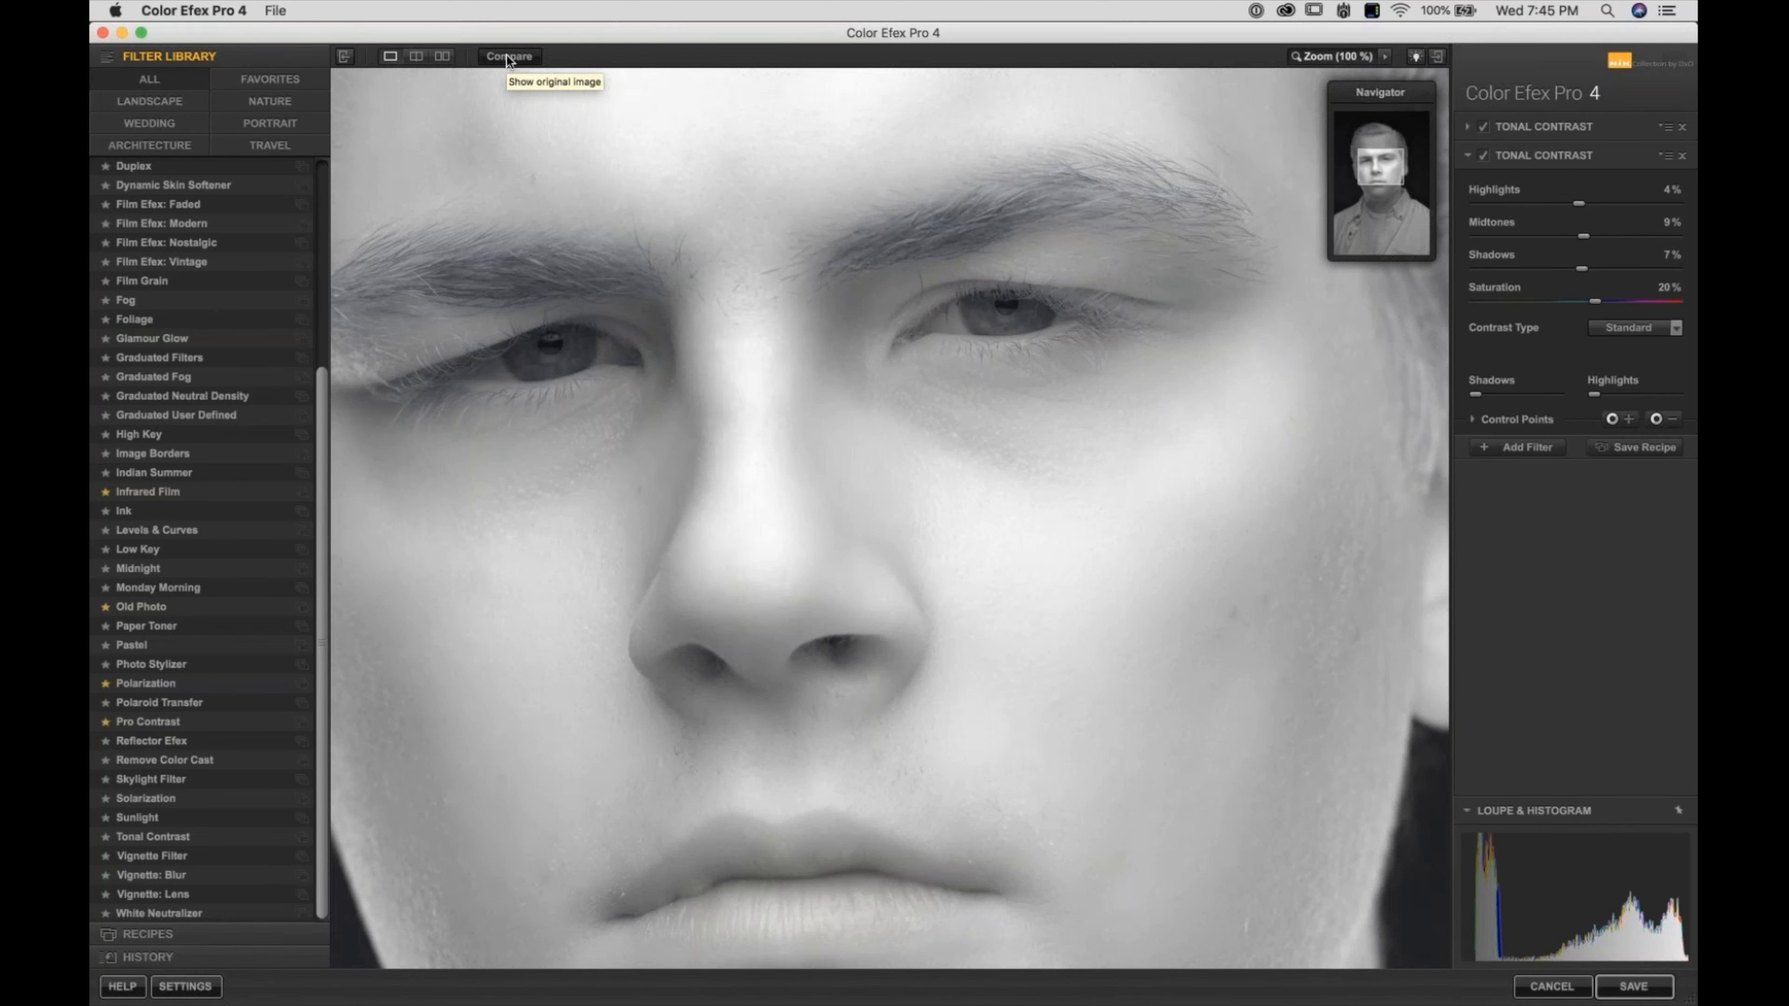
pyautogui.click(507, 56)
pyautogui.click(507, 56)
pyautogui.click(911, 442)
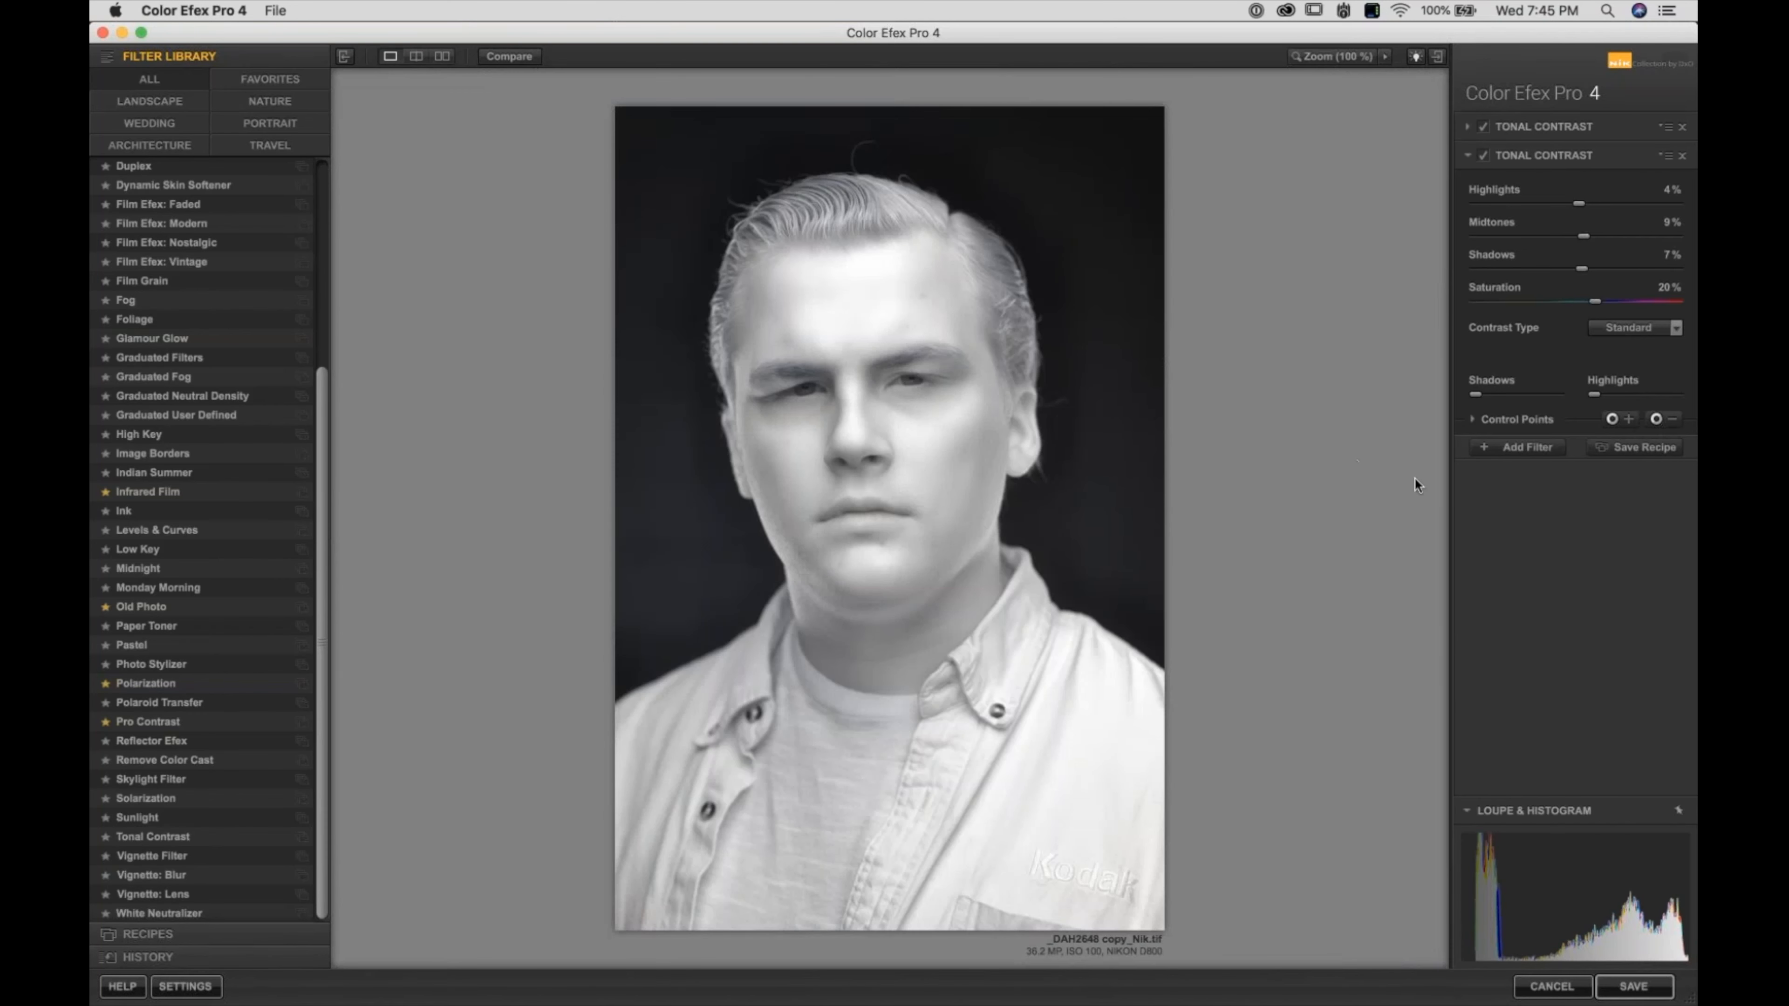
pyautogui.click(491, 61)
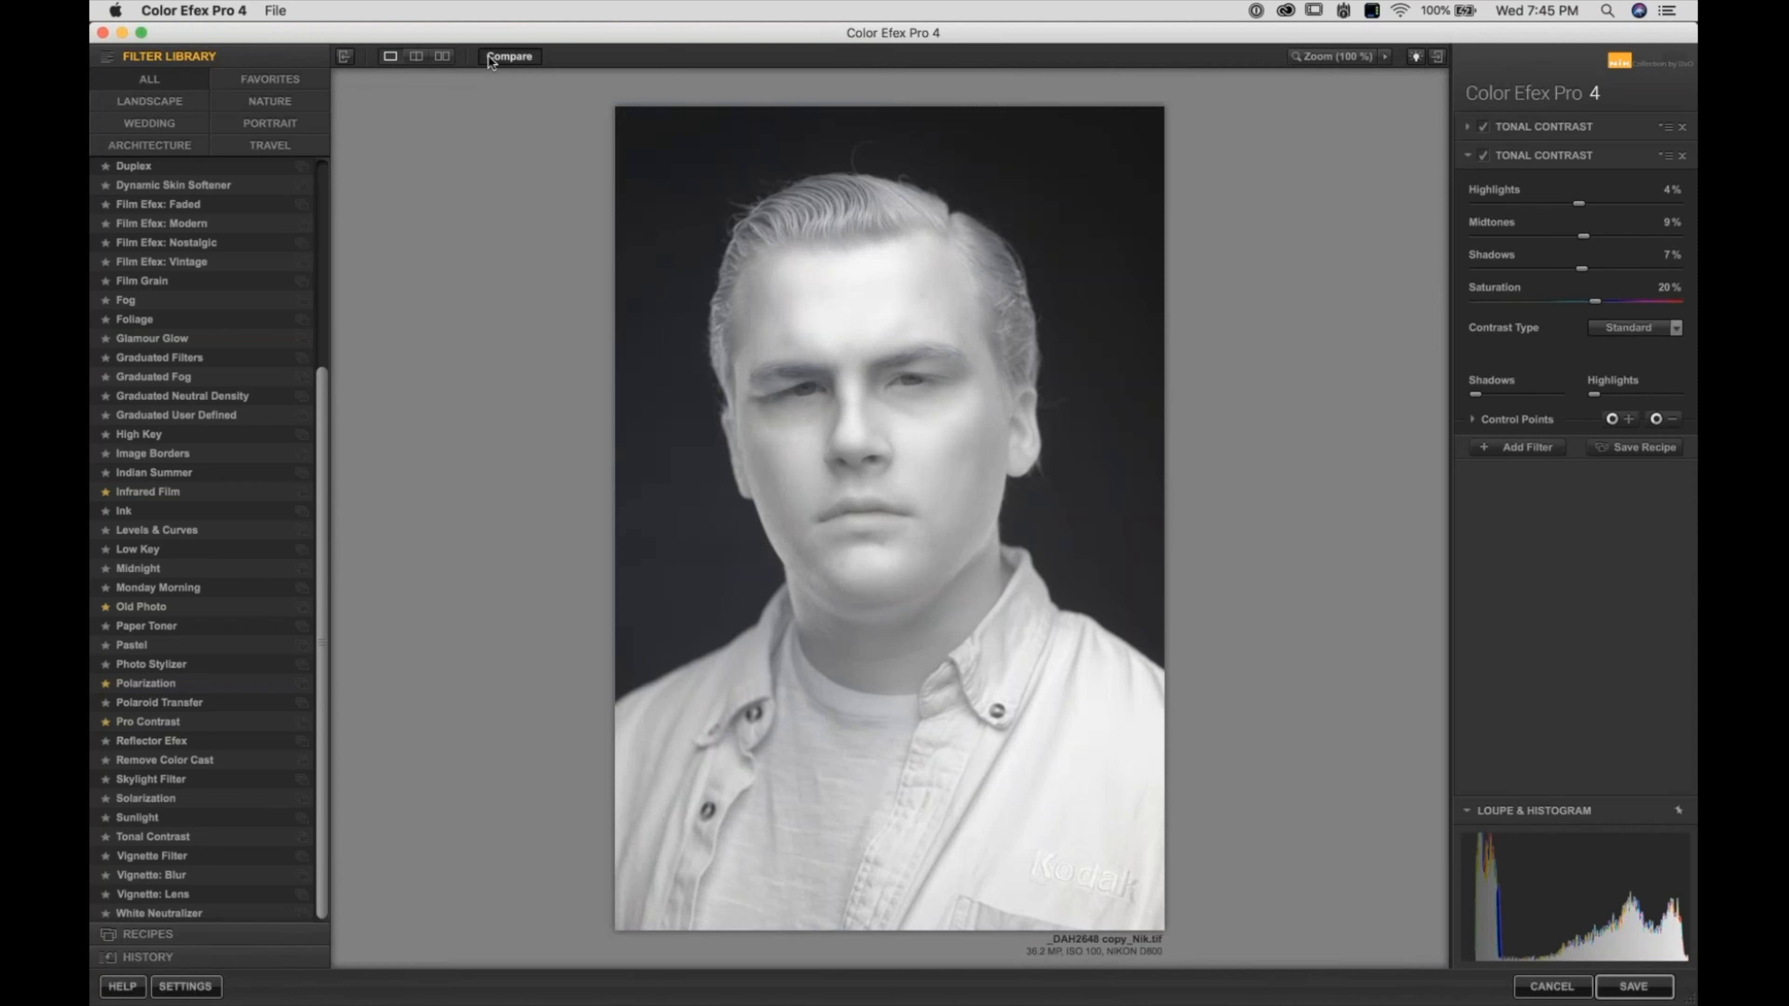
pyautogui.click(491, 61)
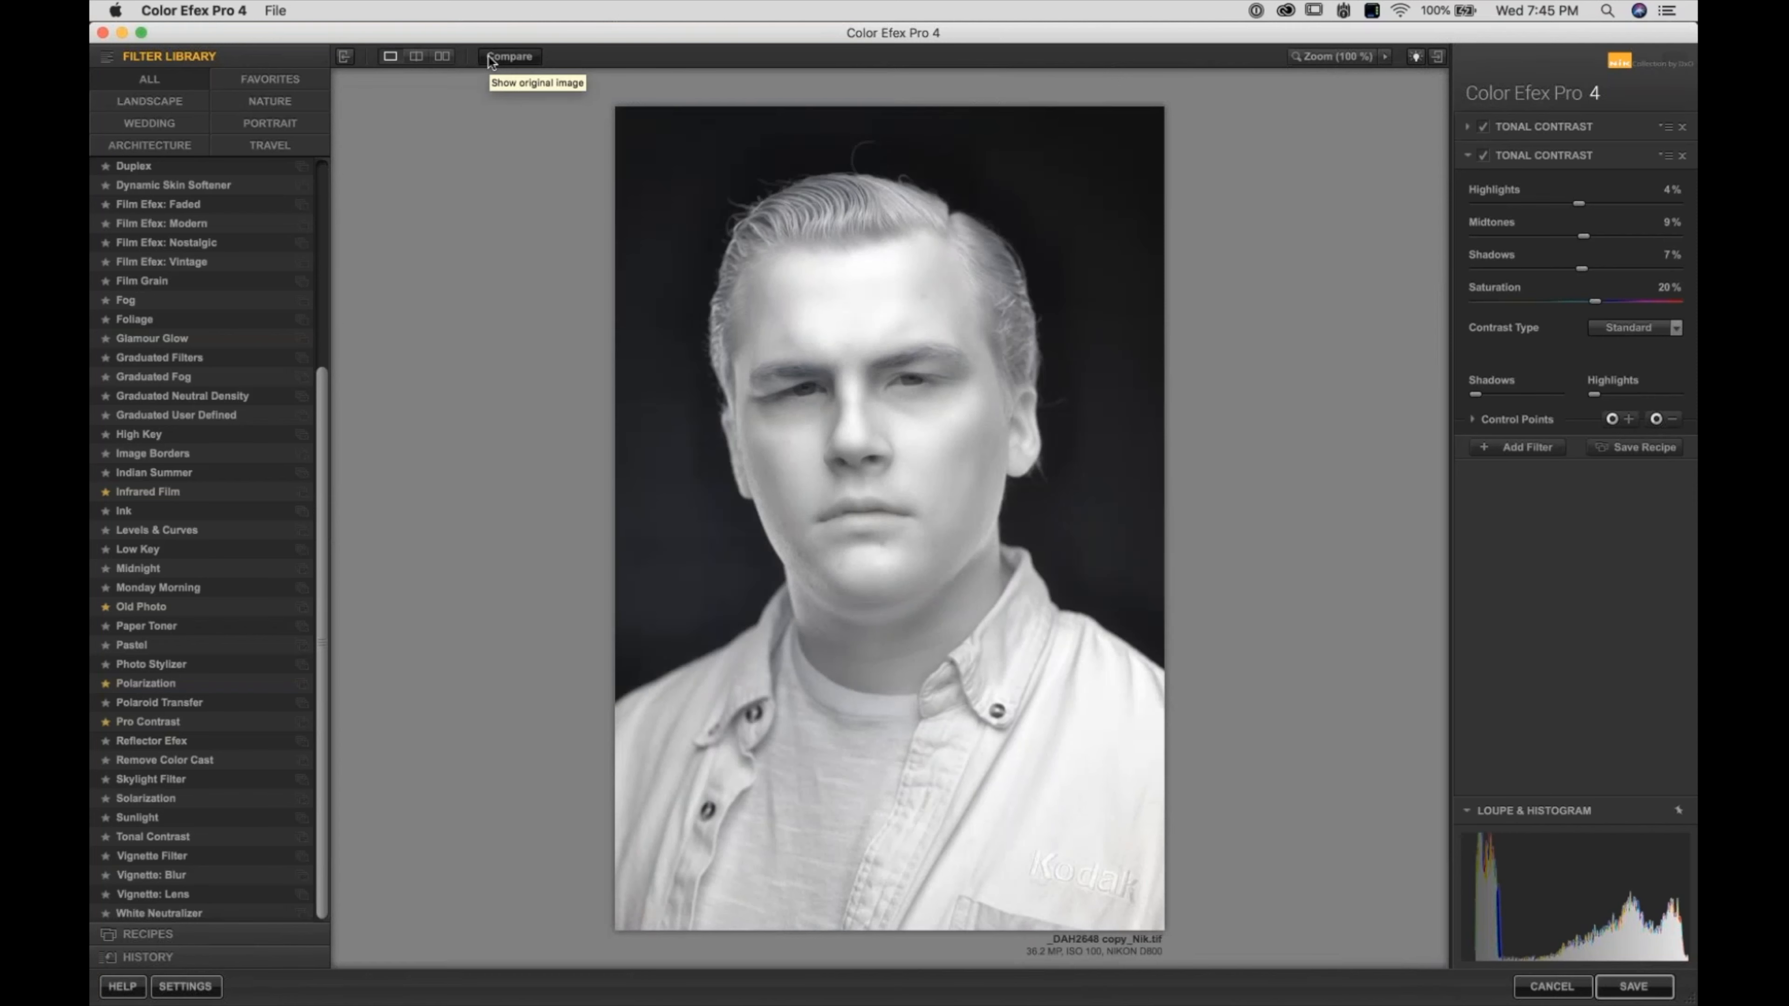
# Add a Darken / Lighten Center filter to the portrait with Border Luminosity at -65%
pyautogui.click(1516, 451)
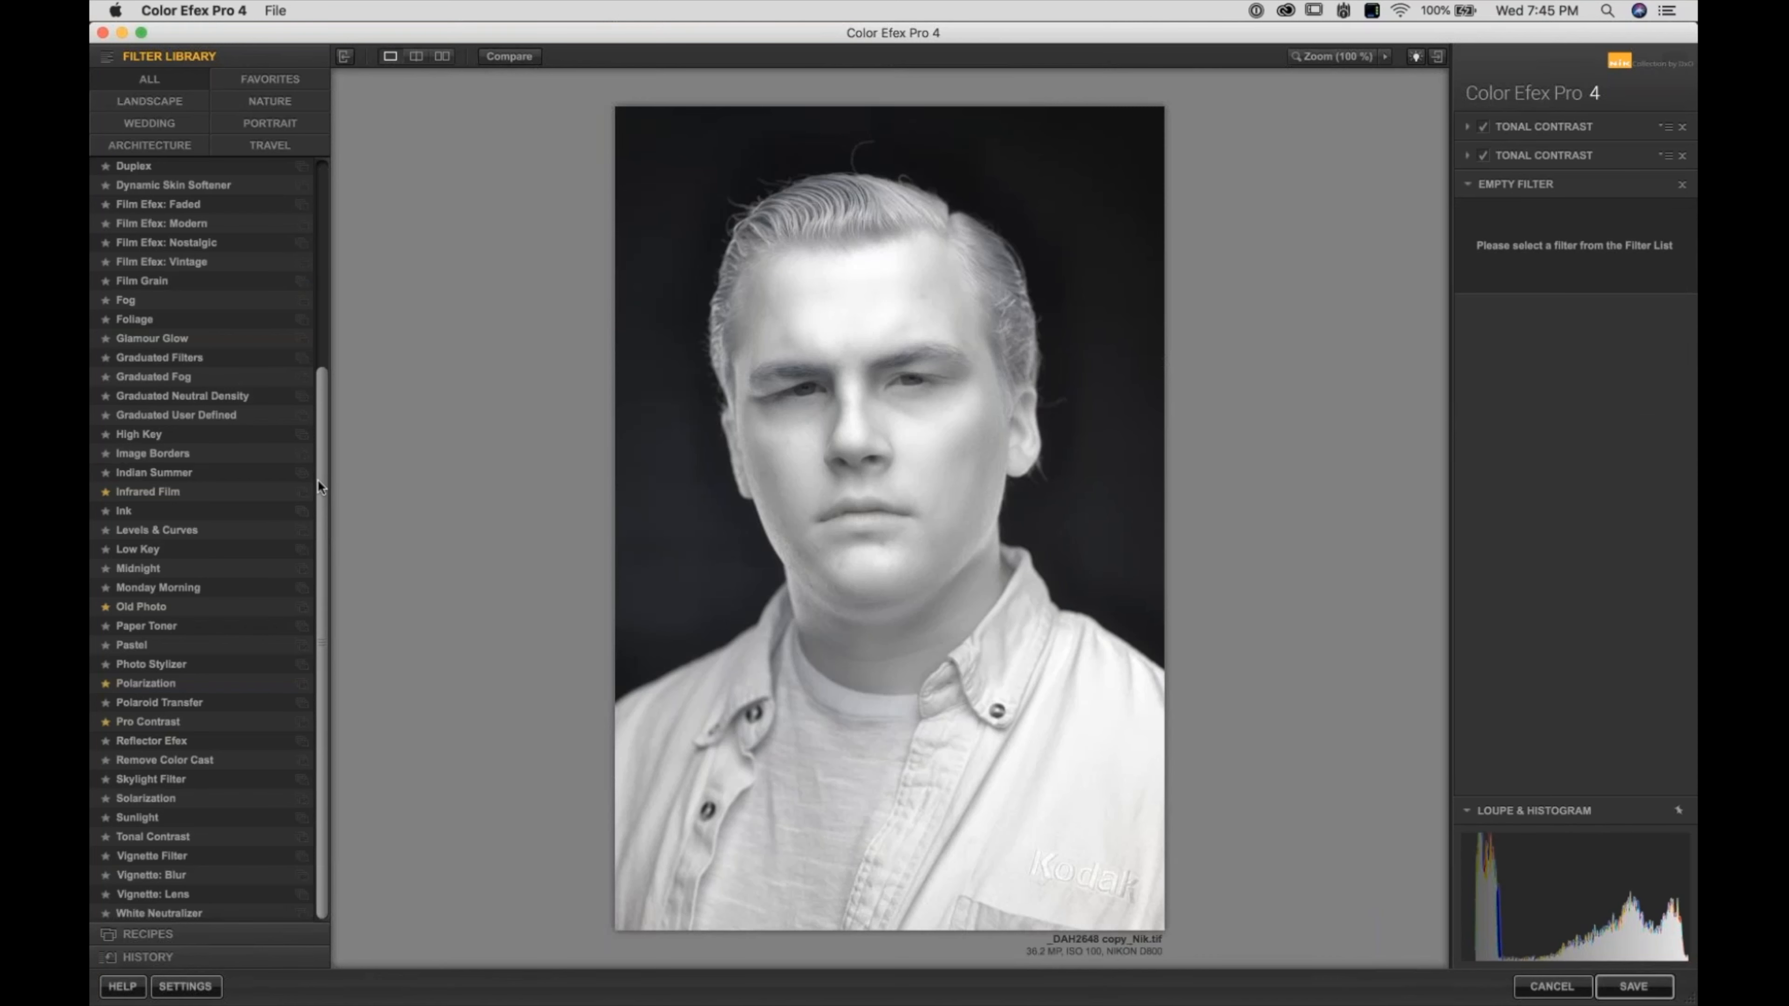
pyautogui.scroll(5, 132, 266)
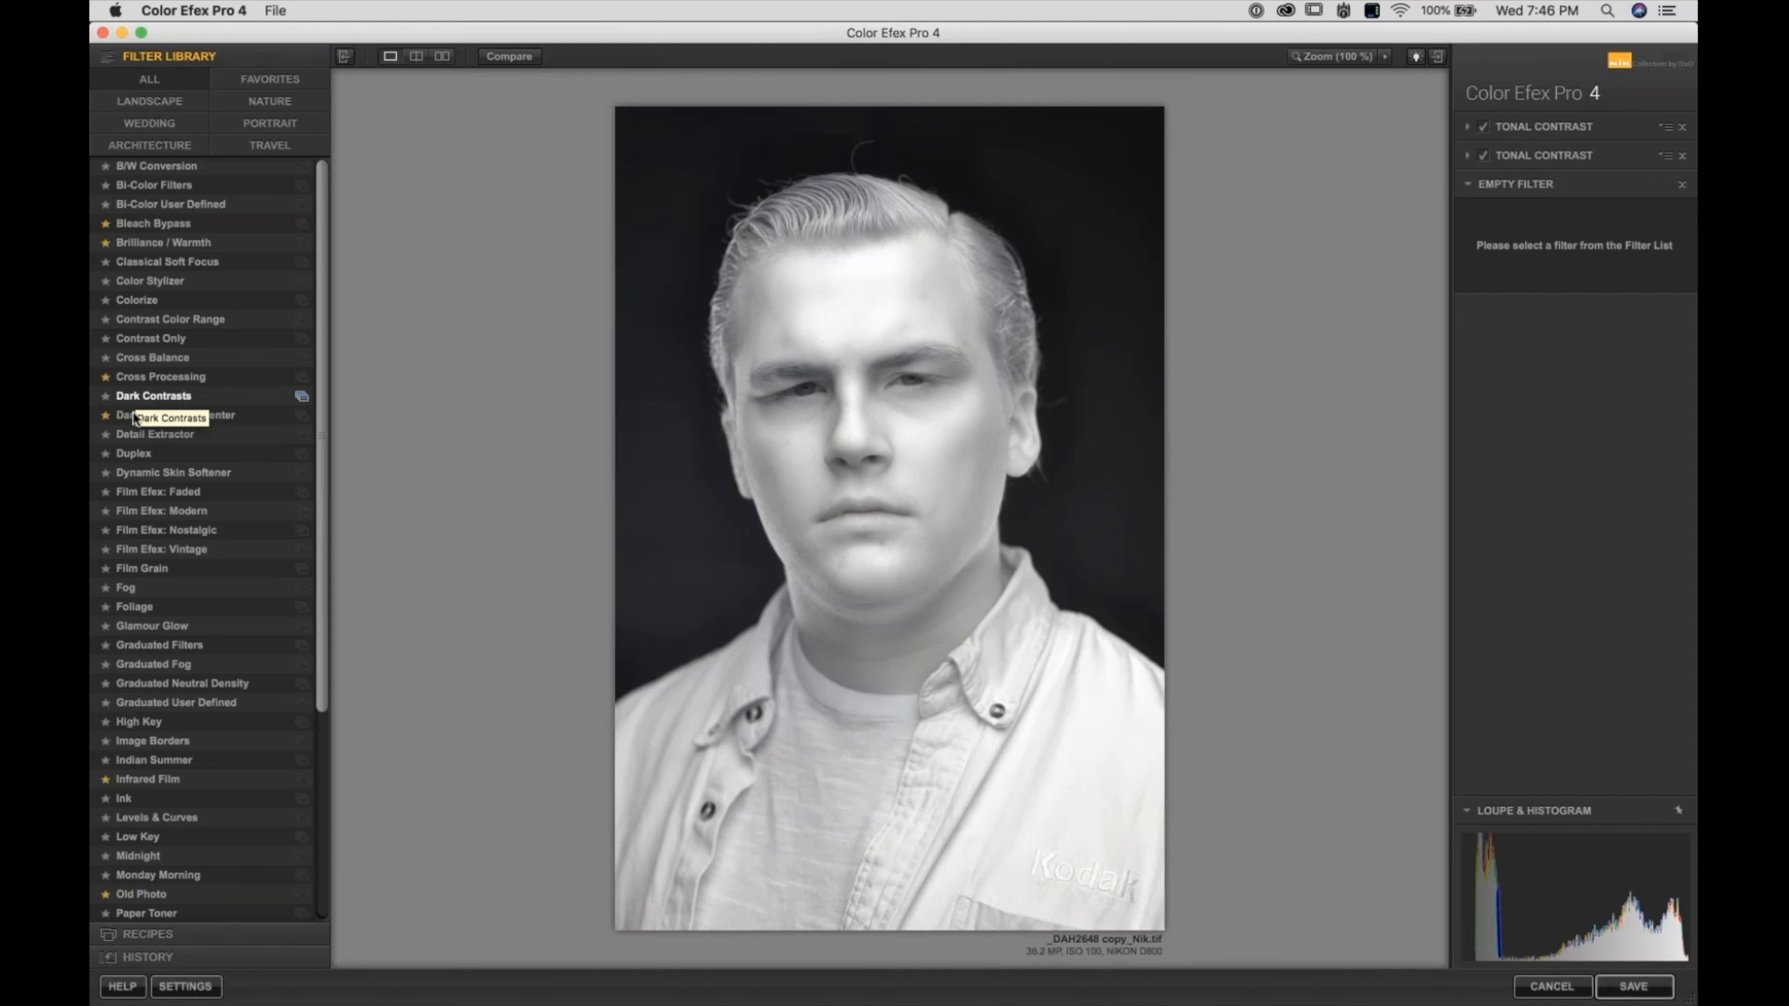
pyautogui.click(118, 415)
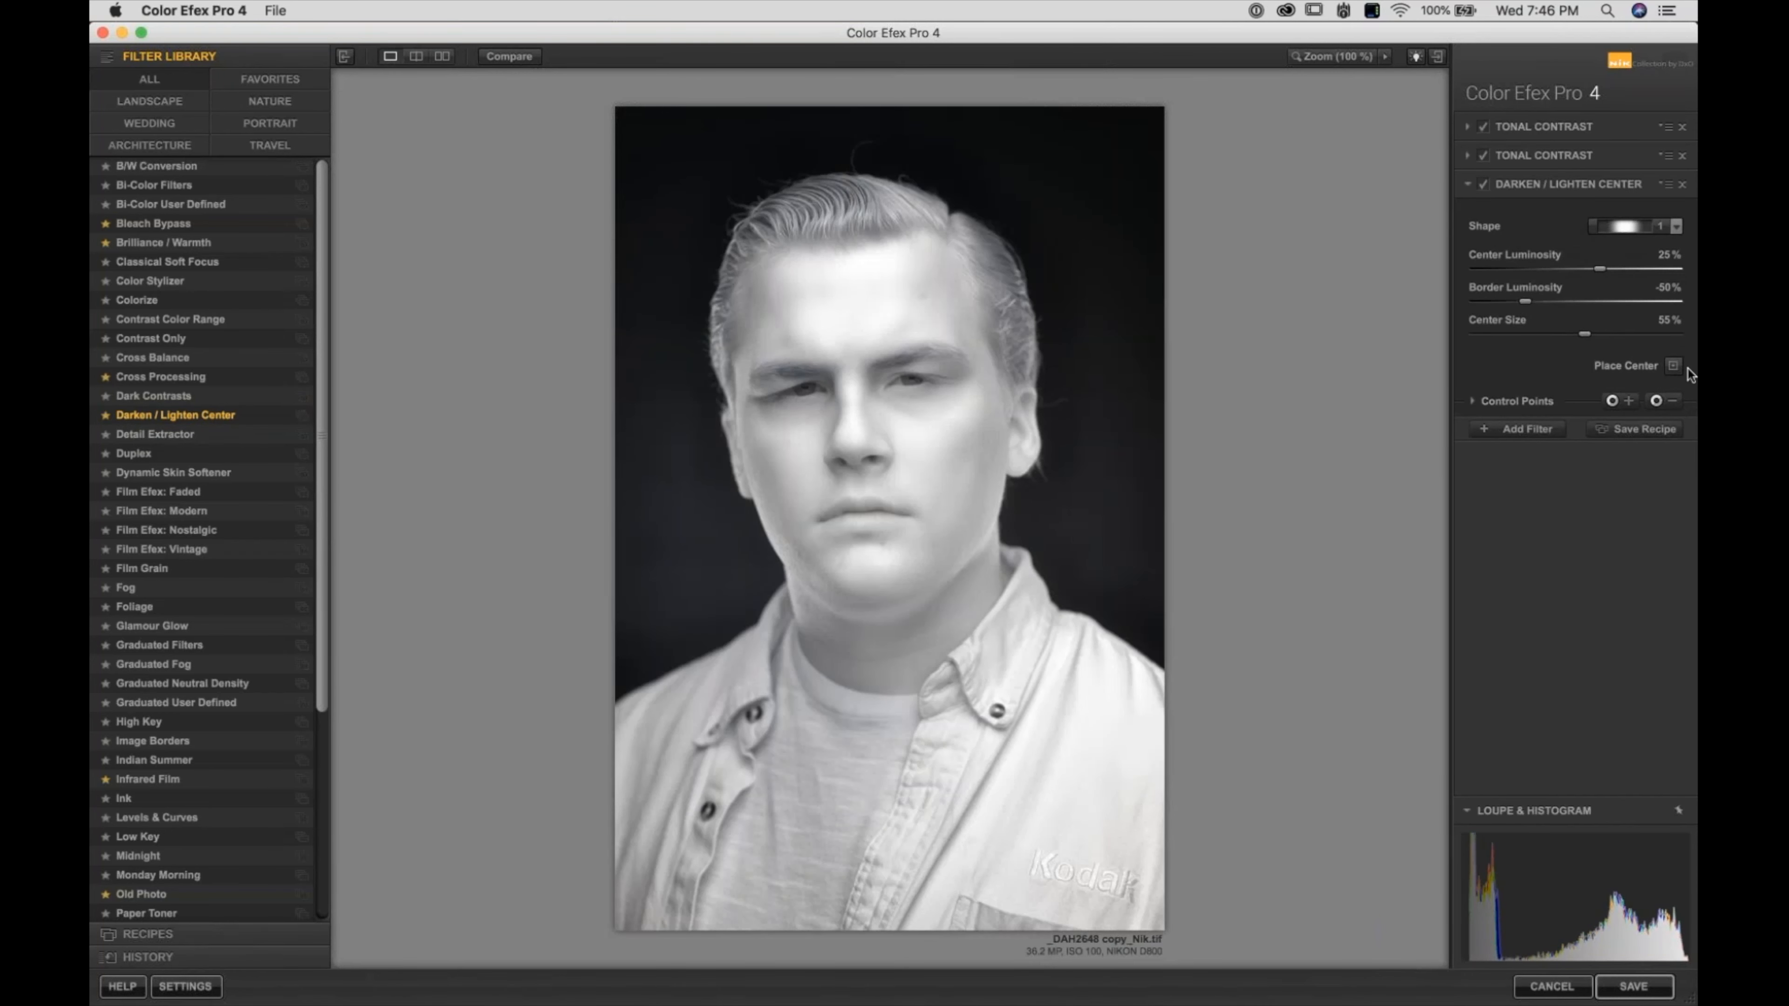
pyautogui.click(1672, 365)
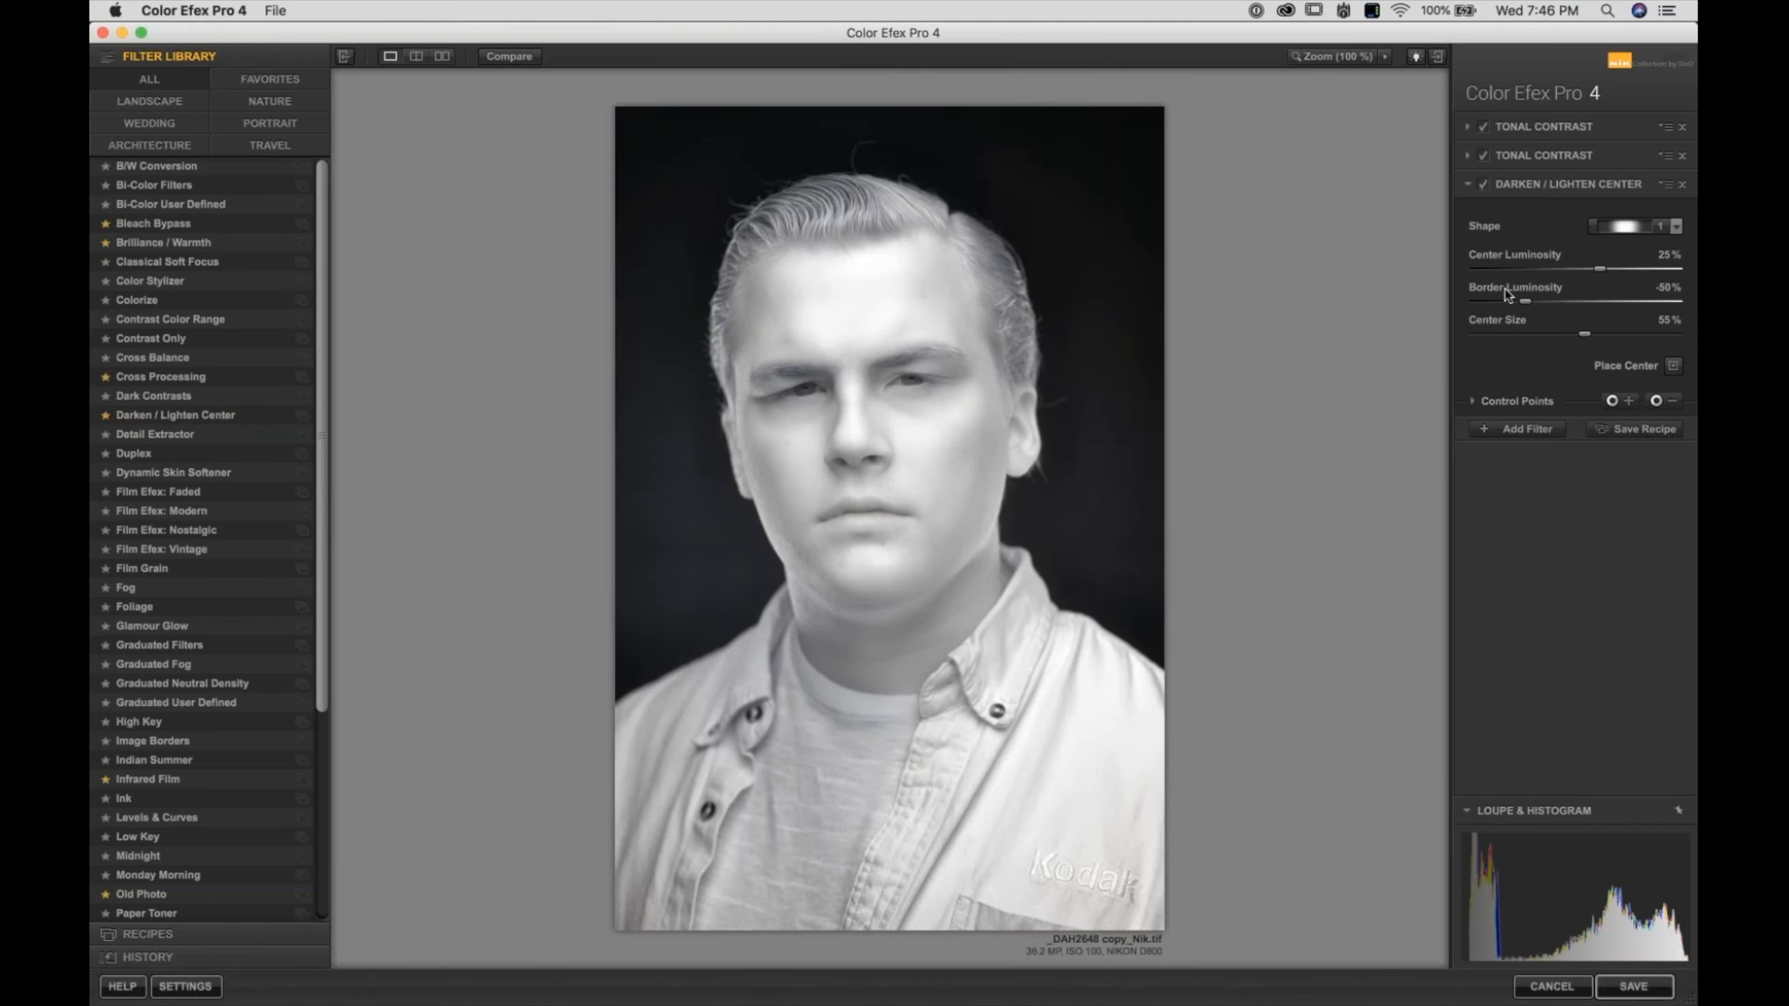
pyautogui.moveTo(1515, 302); pyautogui.dragTo(1513, 302)
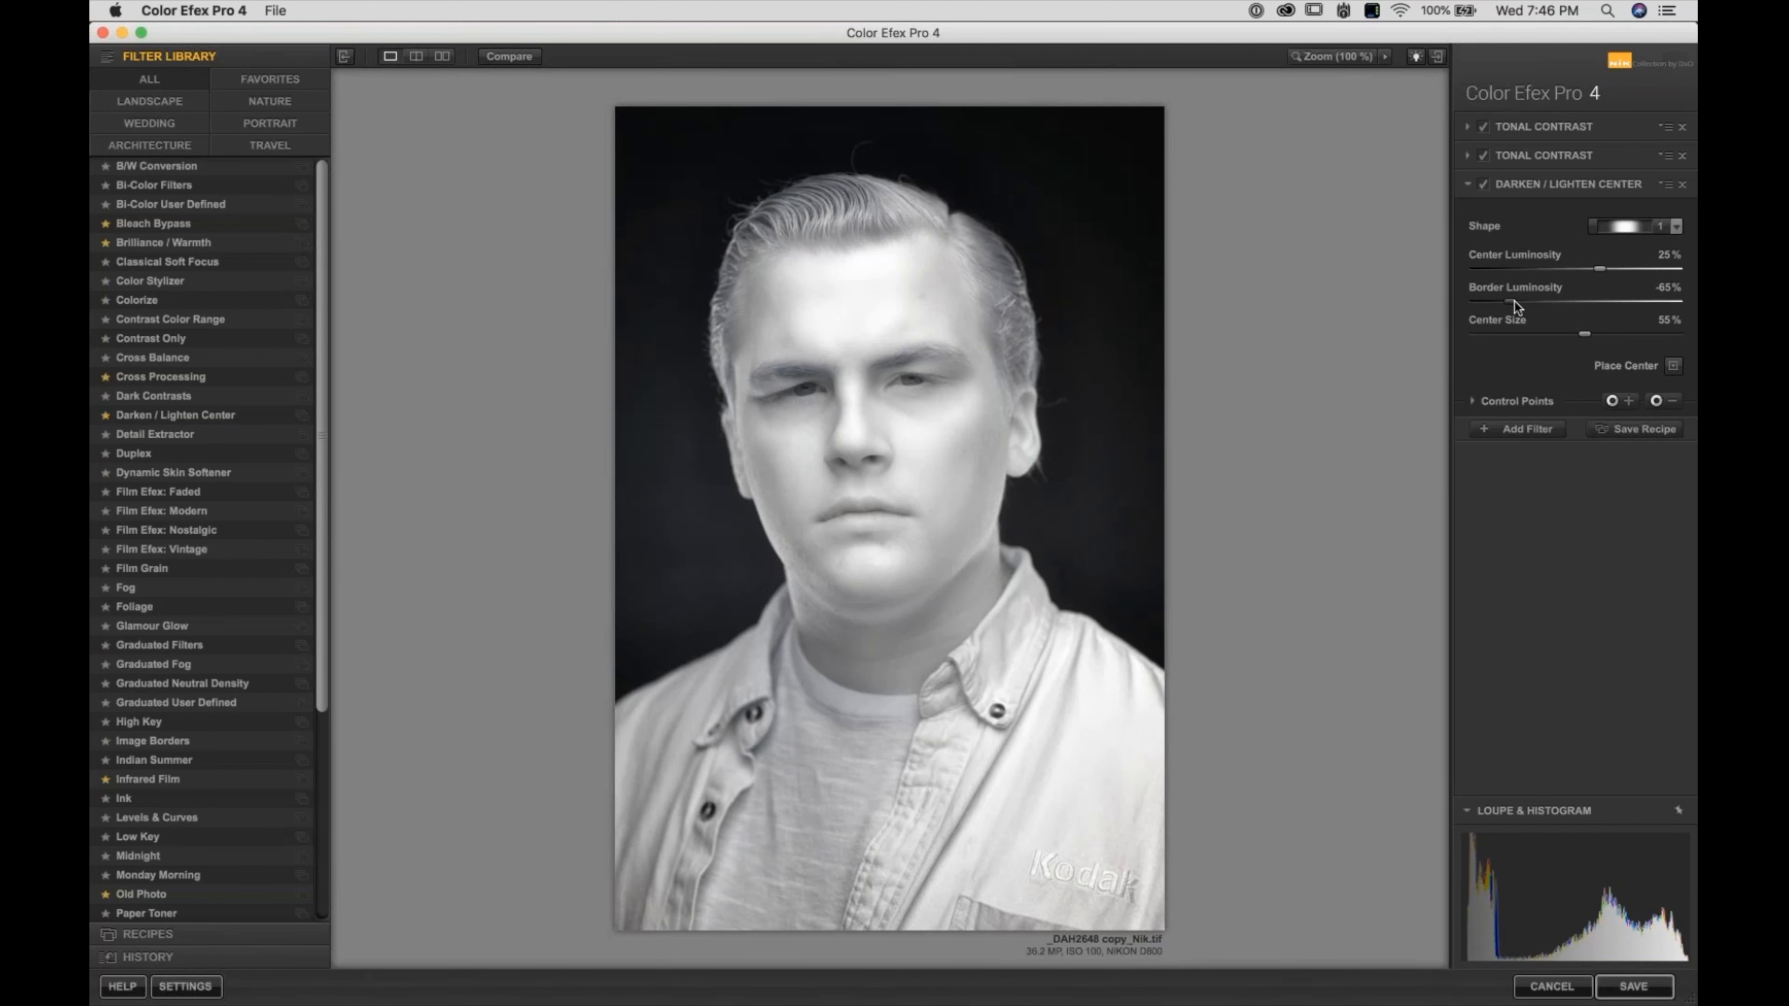
# Compare the portrait with the Darken / Lighten Center filter off and on, and compare the full filter stack with the original
pyautogui.click(1483, 186)
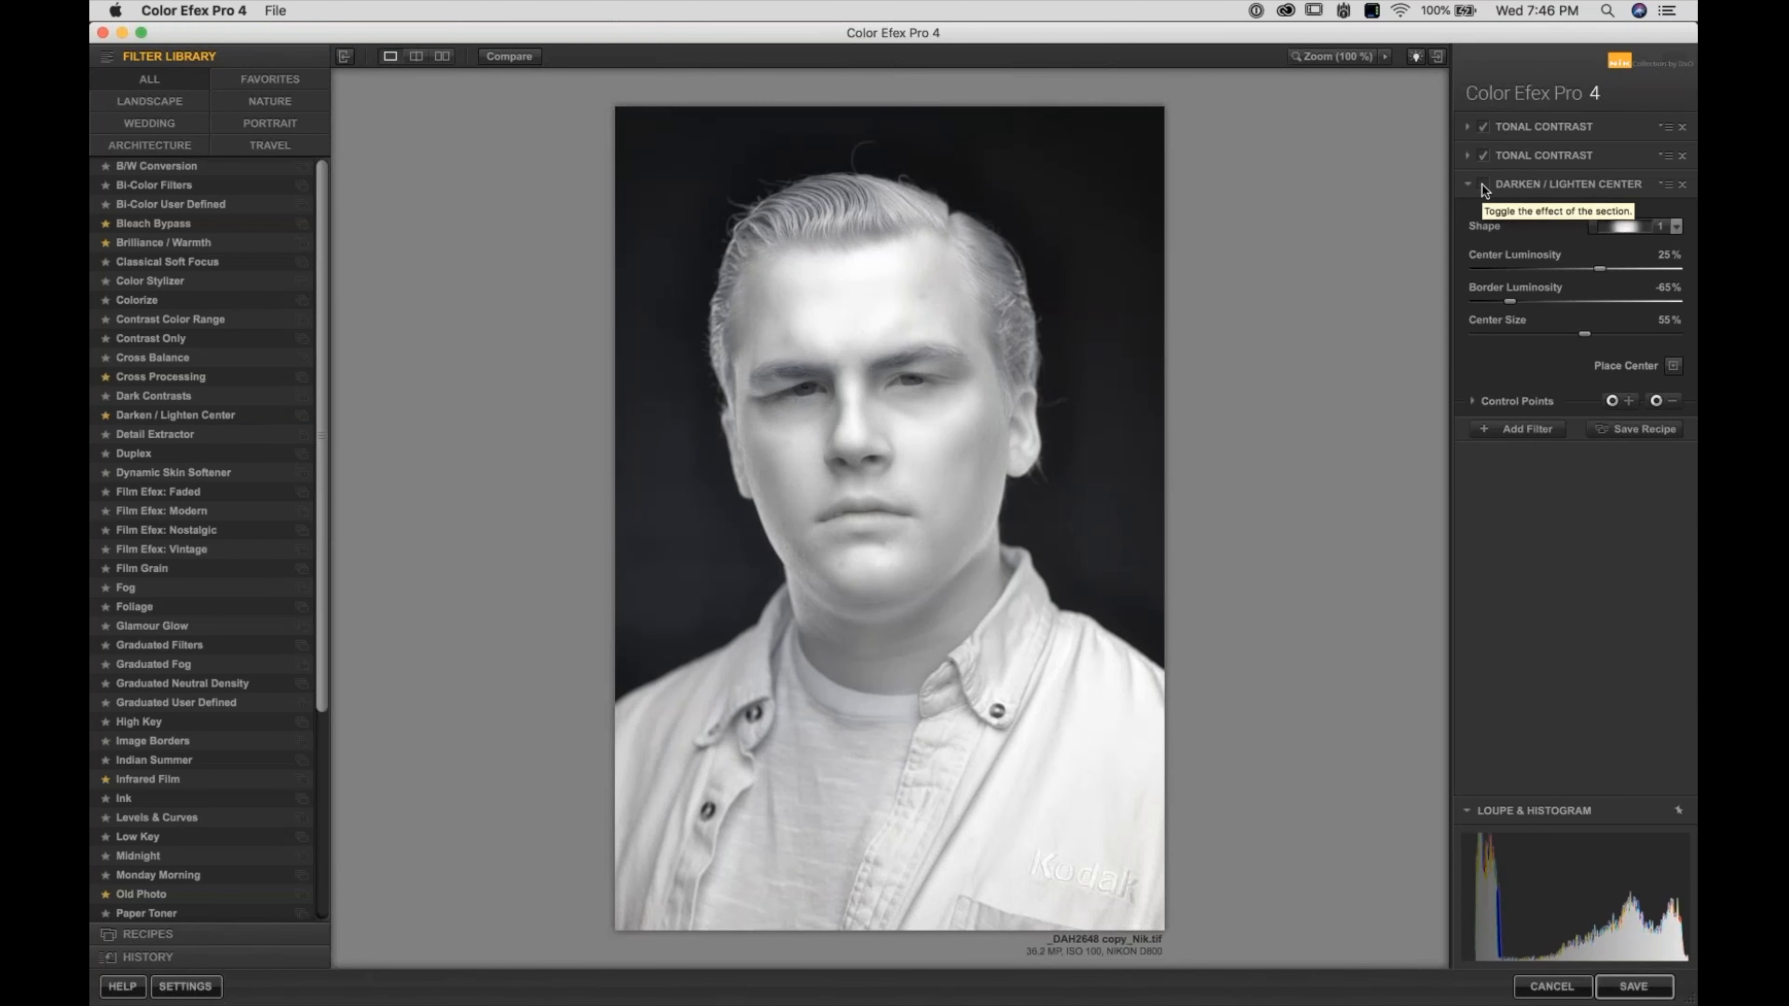
pyautogui.click(1483, 185)
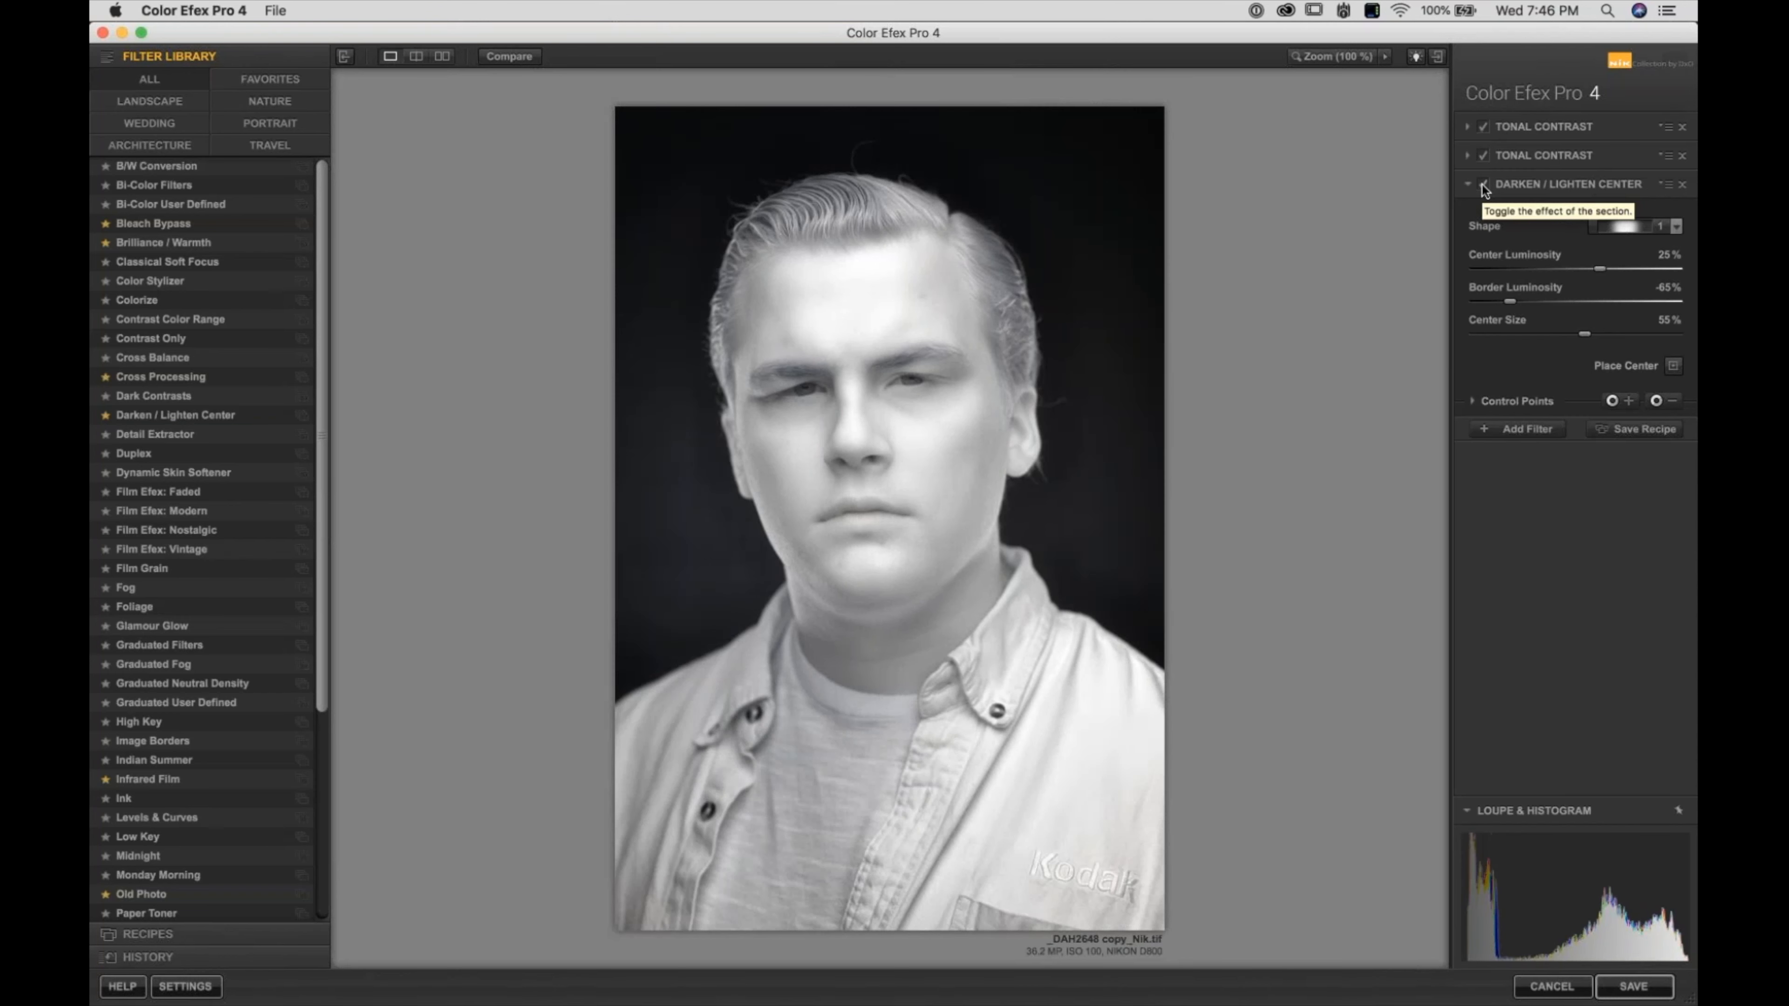
pyautogui.click(1484, 185)
pyautogui.click(1483, 186)
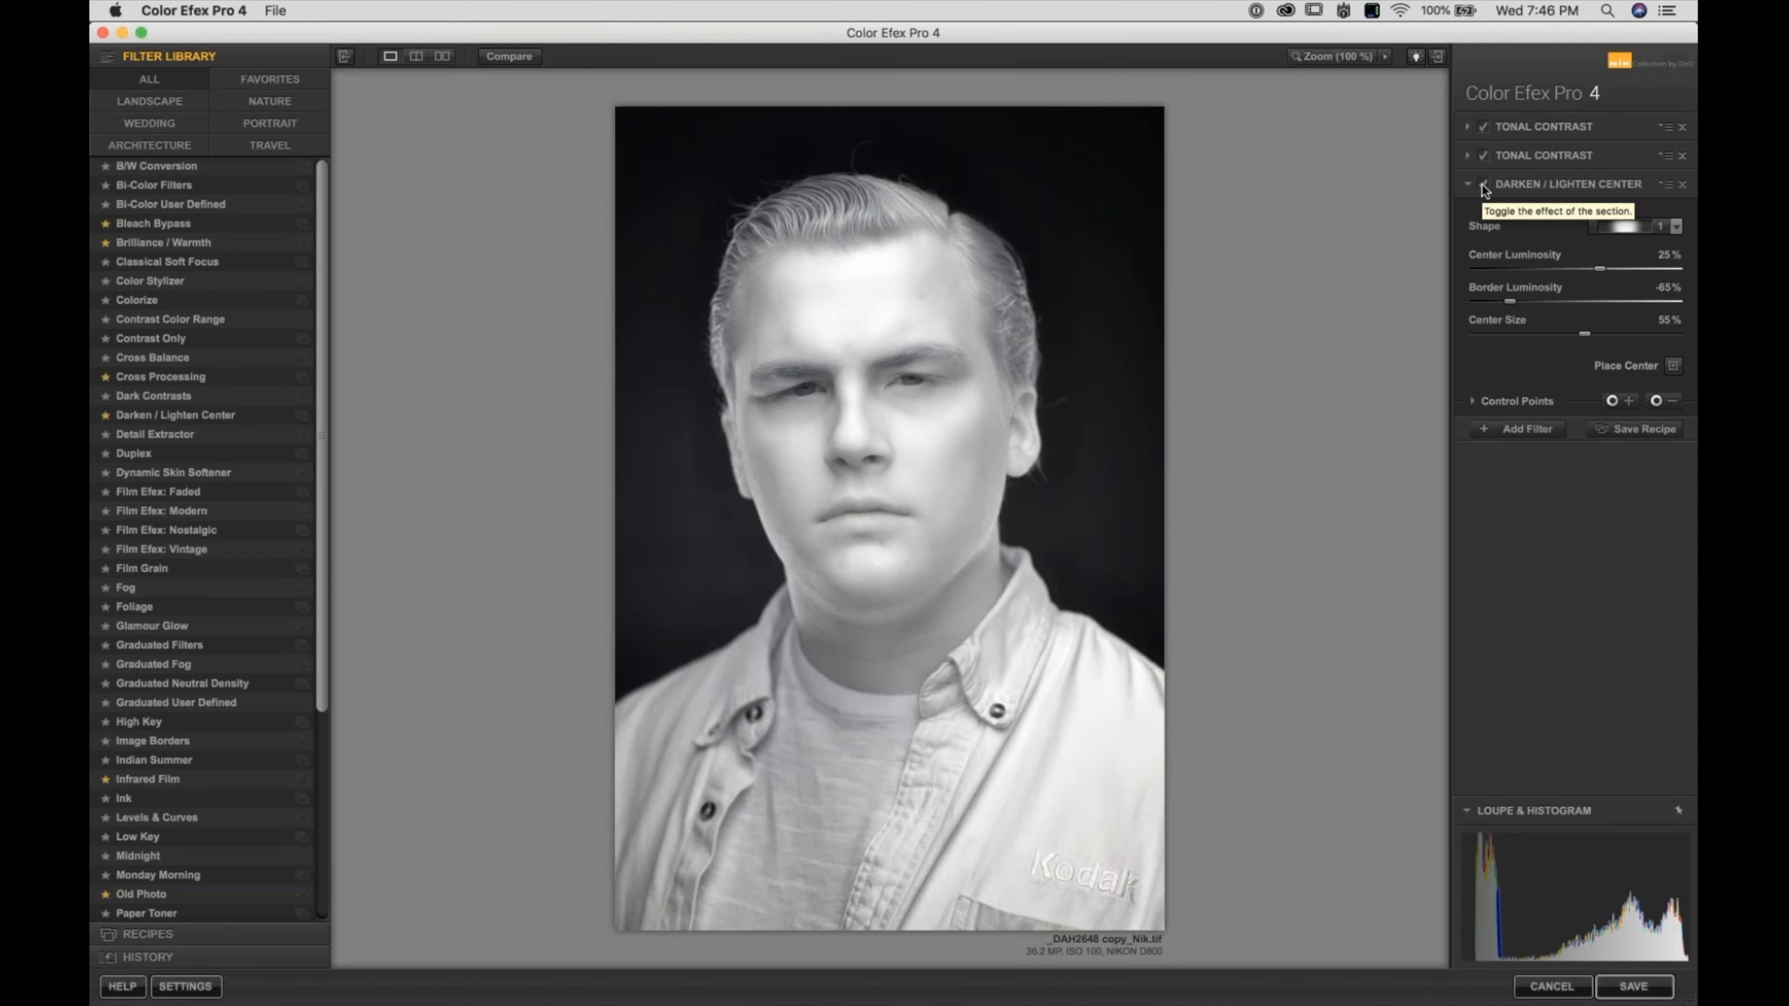
pyautogui.click(1483, 187)
pyautogui.click(1484, 187)
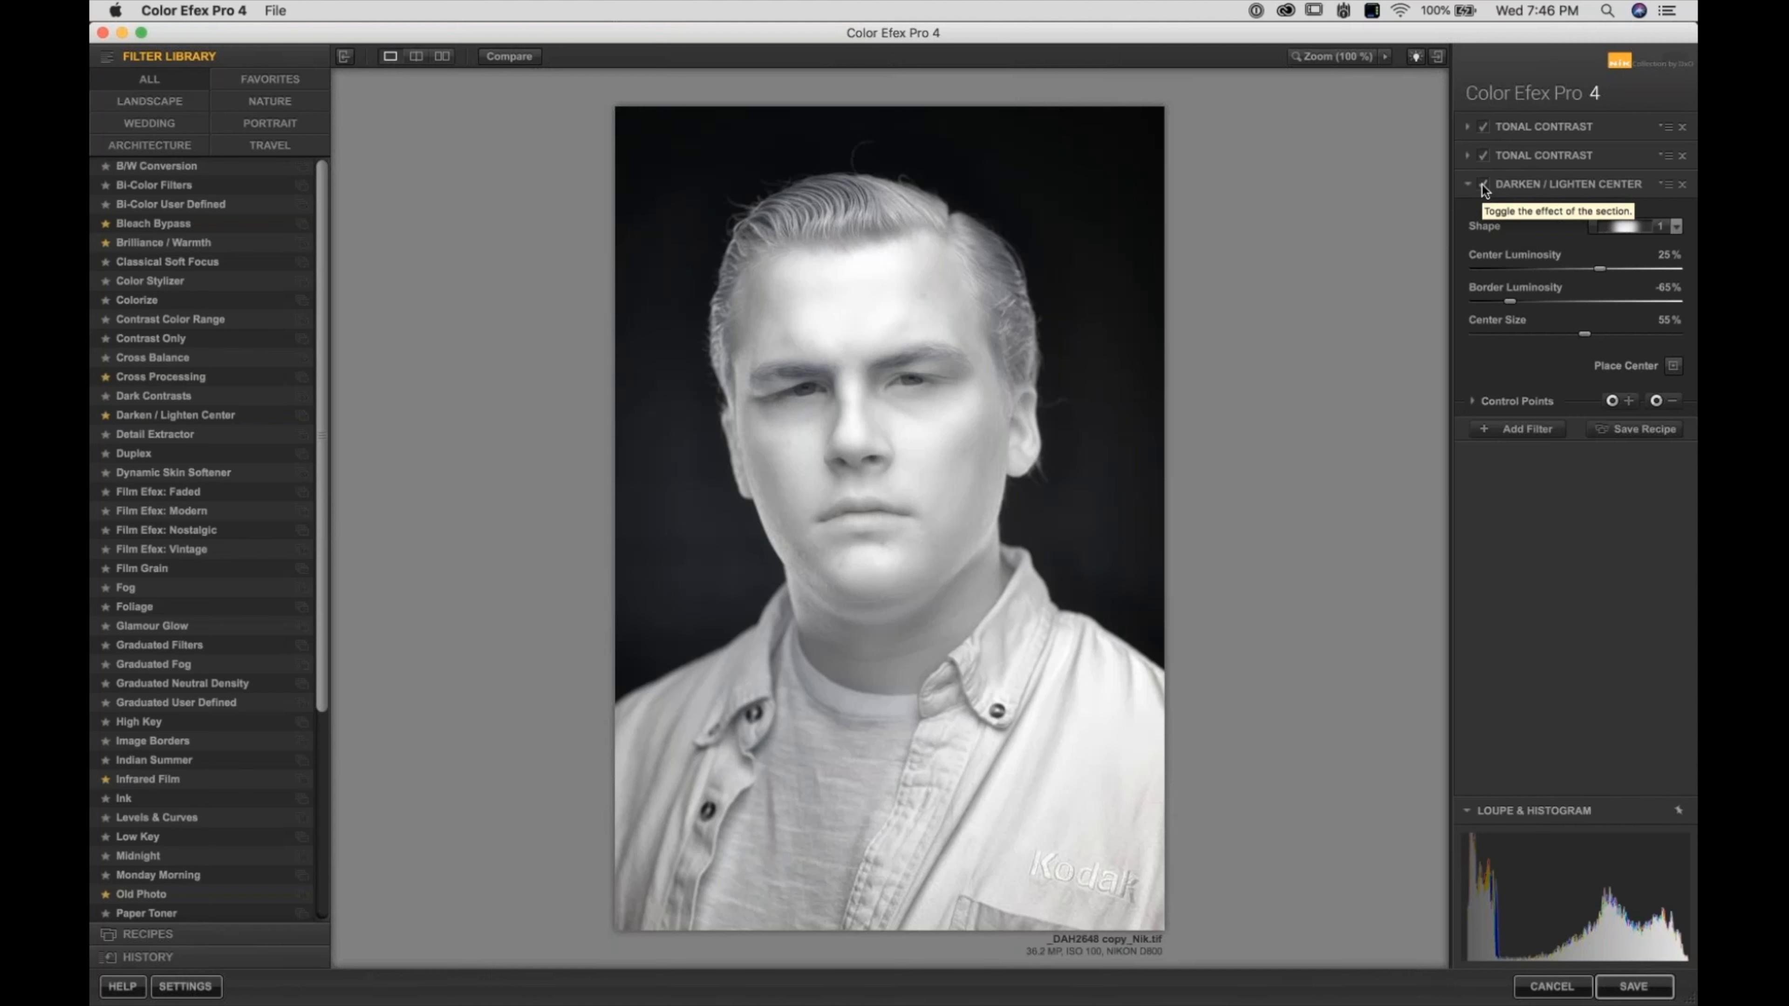
pyautogui.click(503, 62)
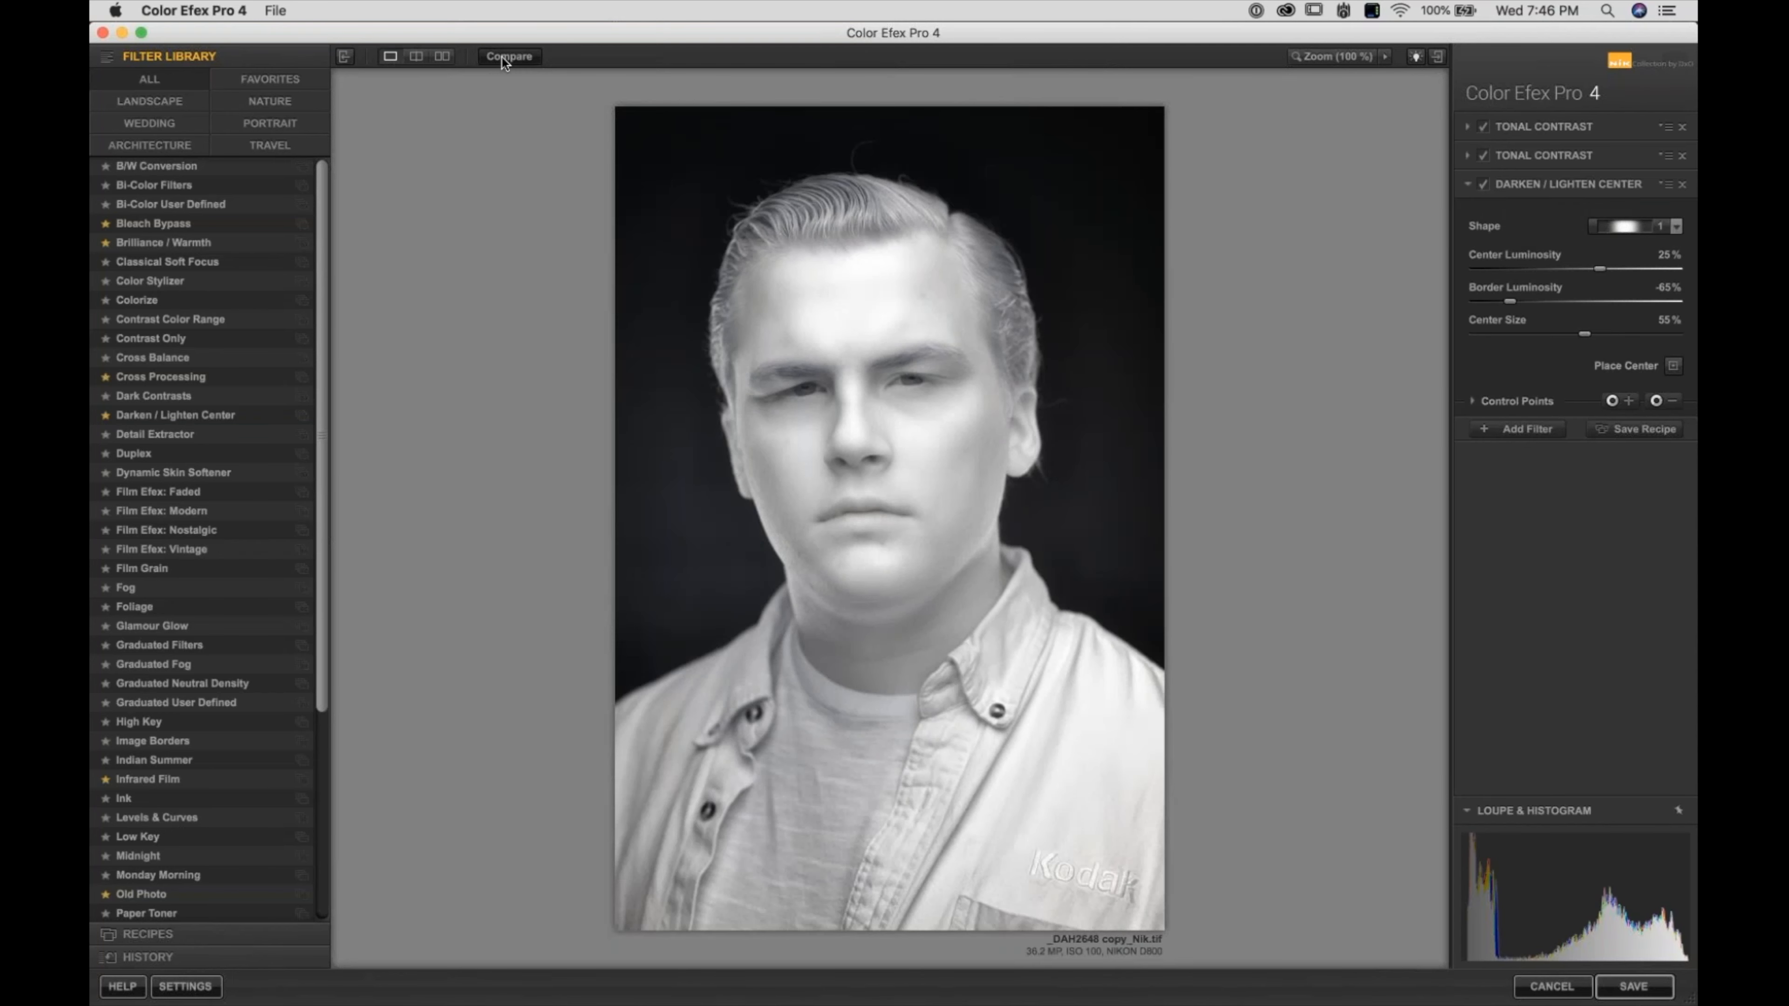
pyautogui.click(504, 62)
# Save the filtered portrait to DxO PhotoLab and compare _DAH2648 copy_Nik.tif with its source NEF
pyautogui.click(1632, 986)
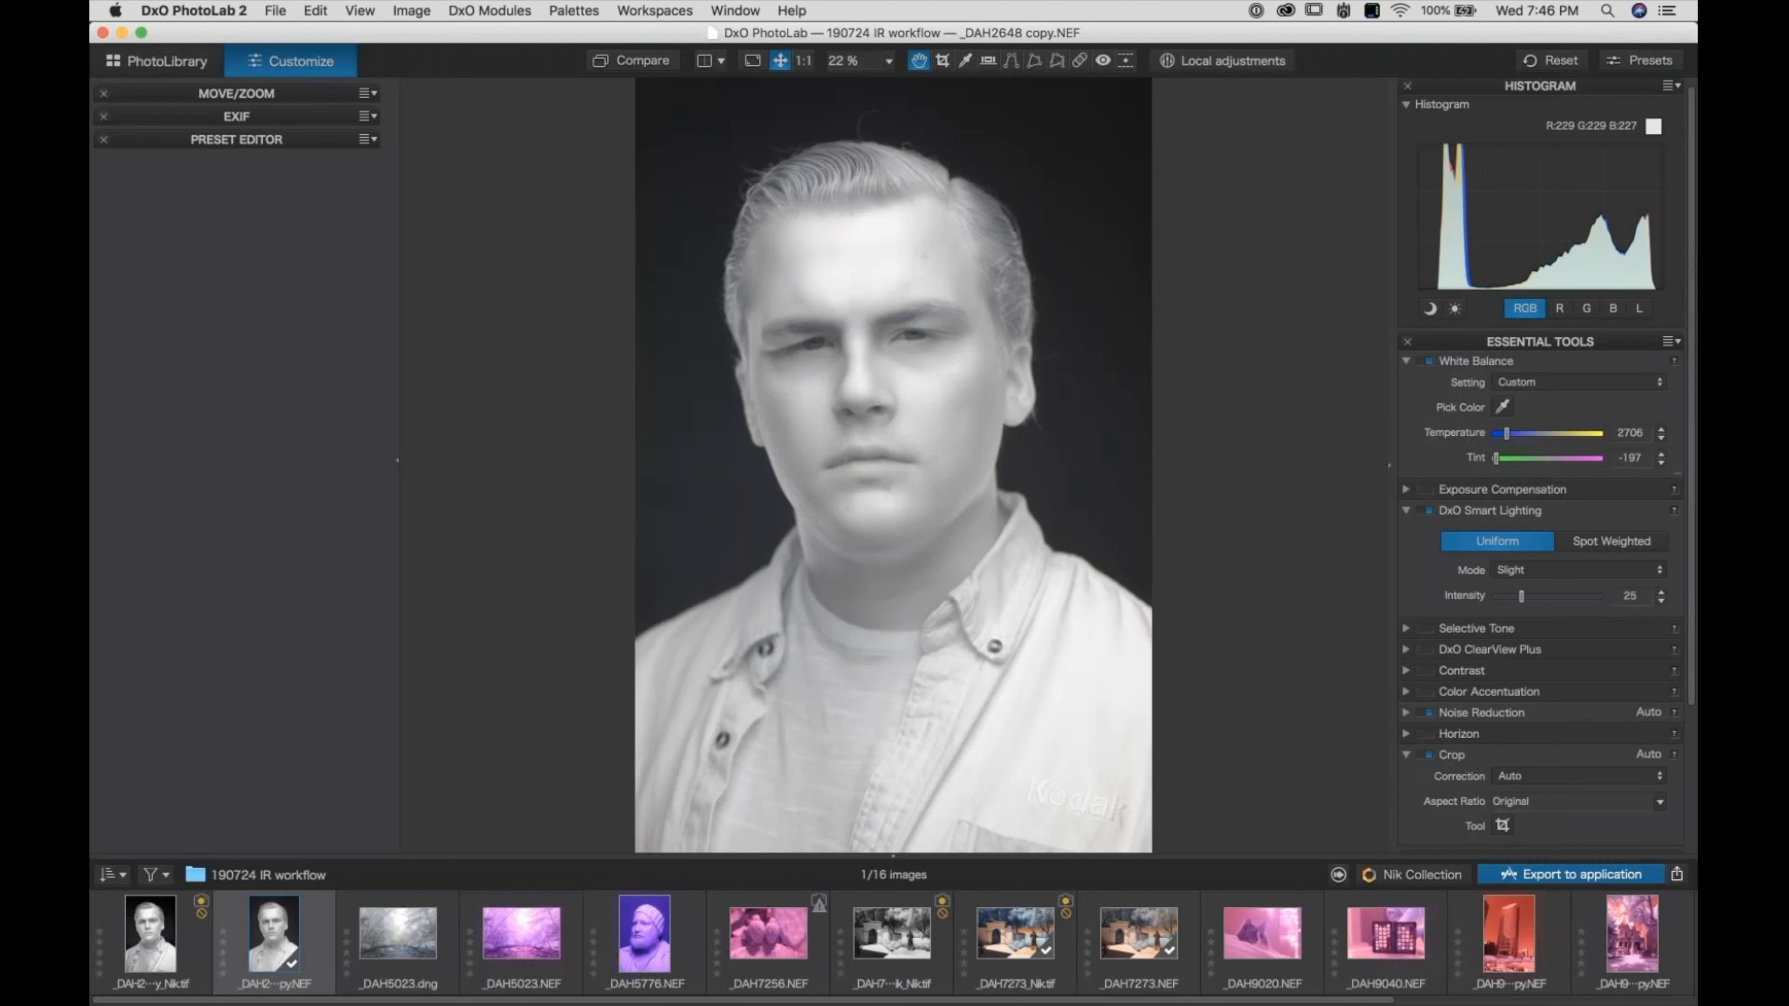
pyautogui.click(156, 937)
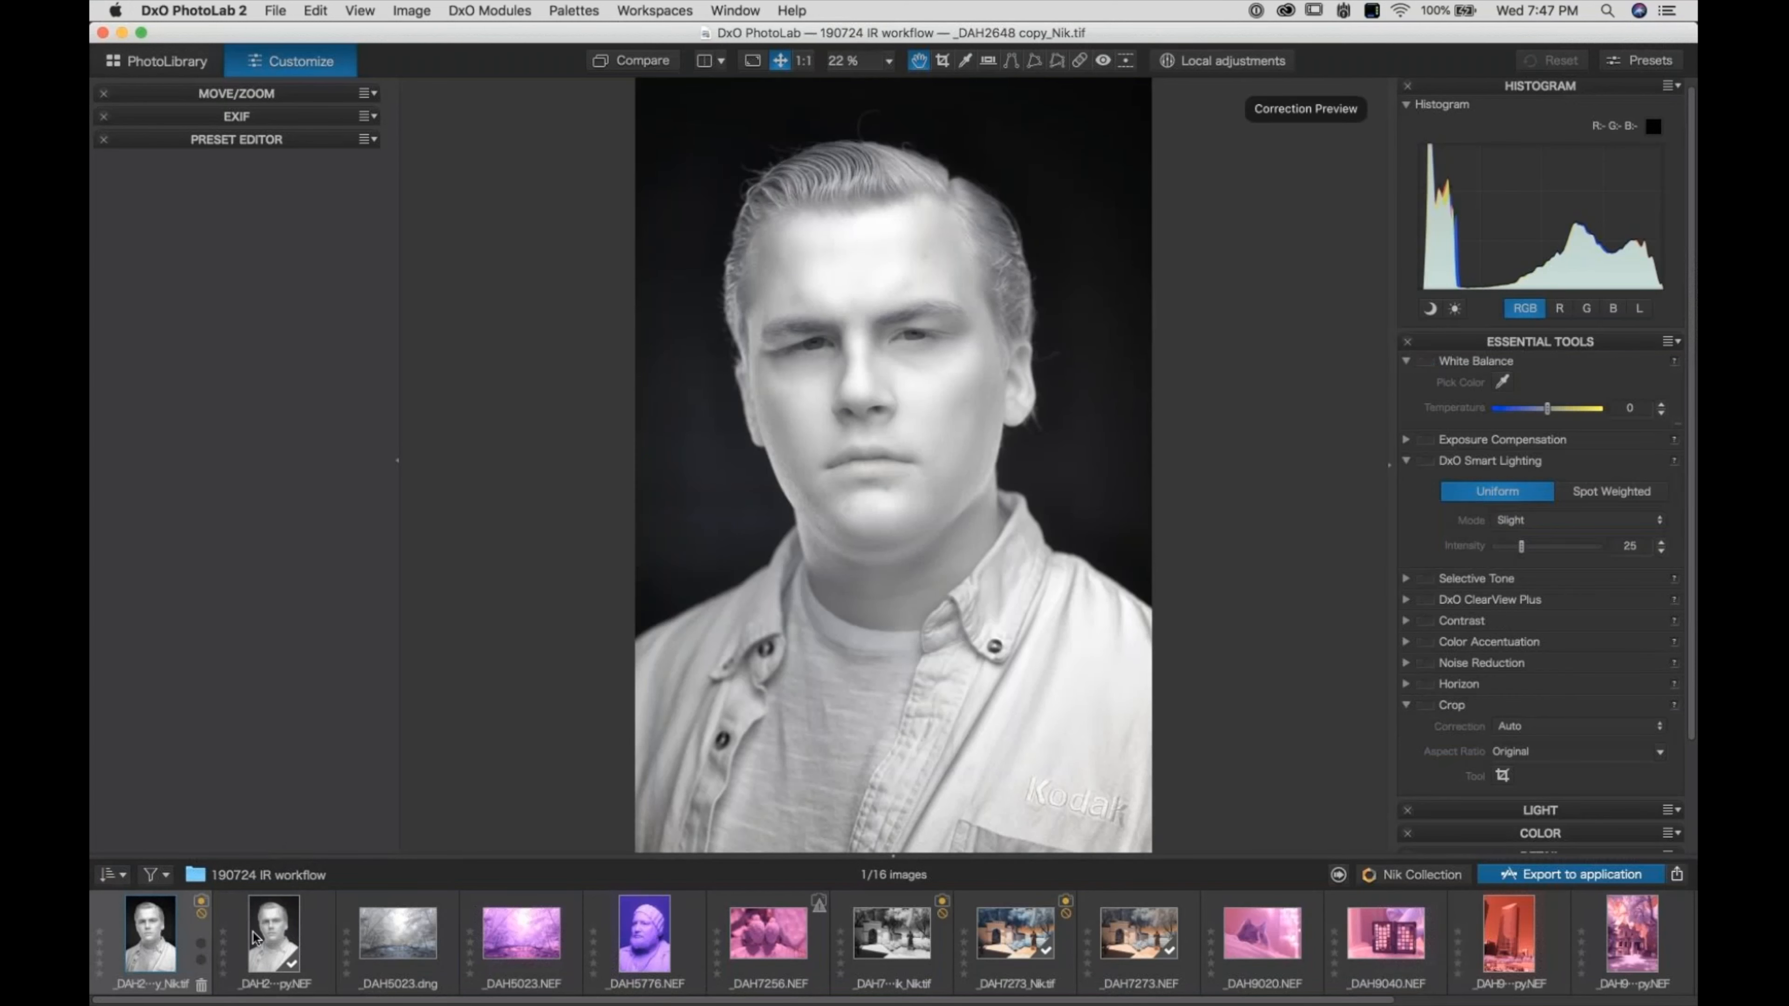
pyautogui.click(264, 936)
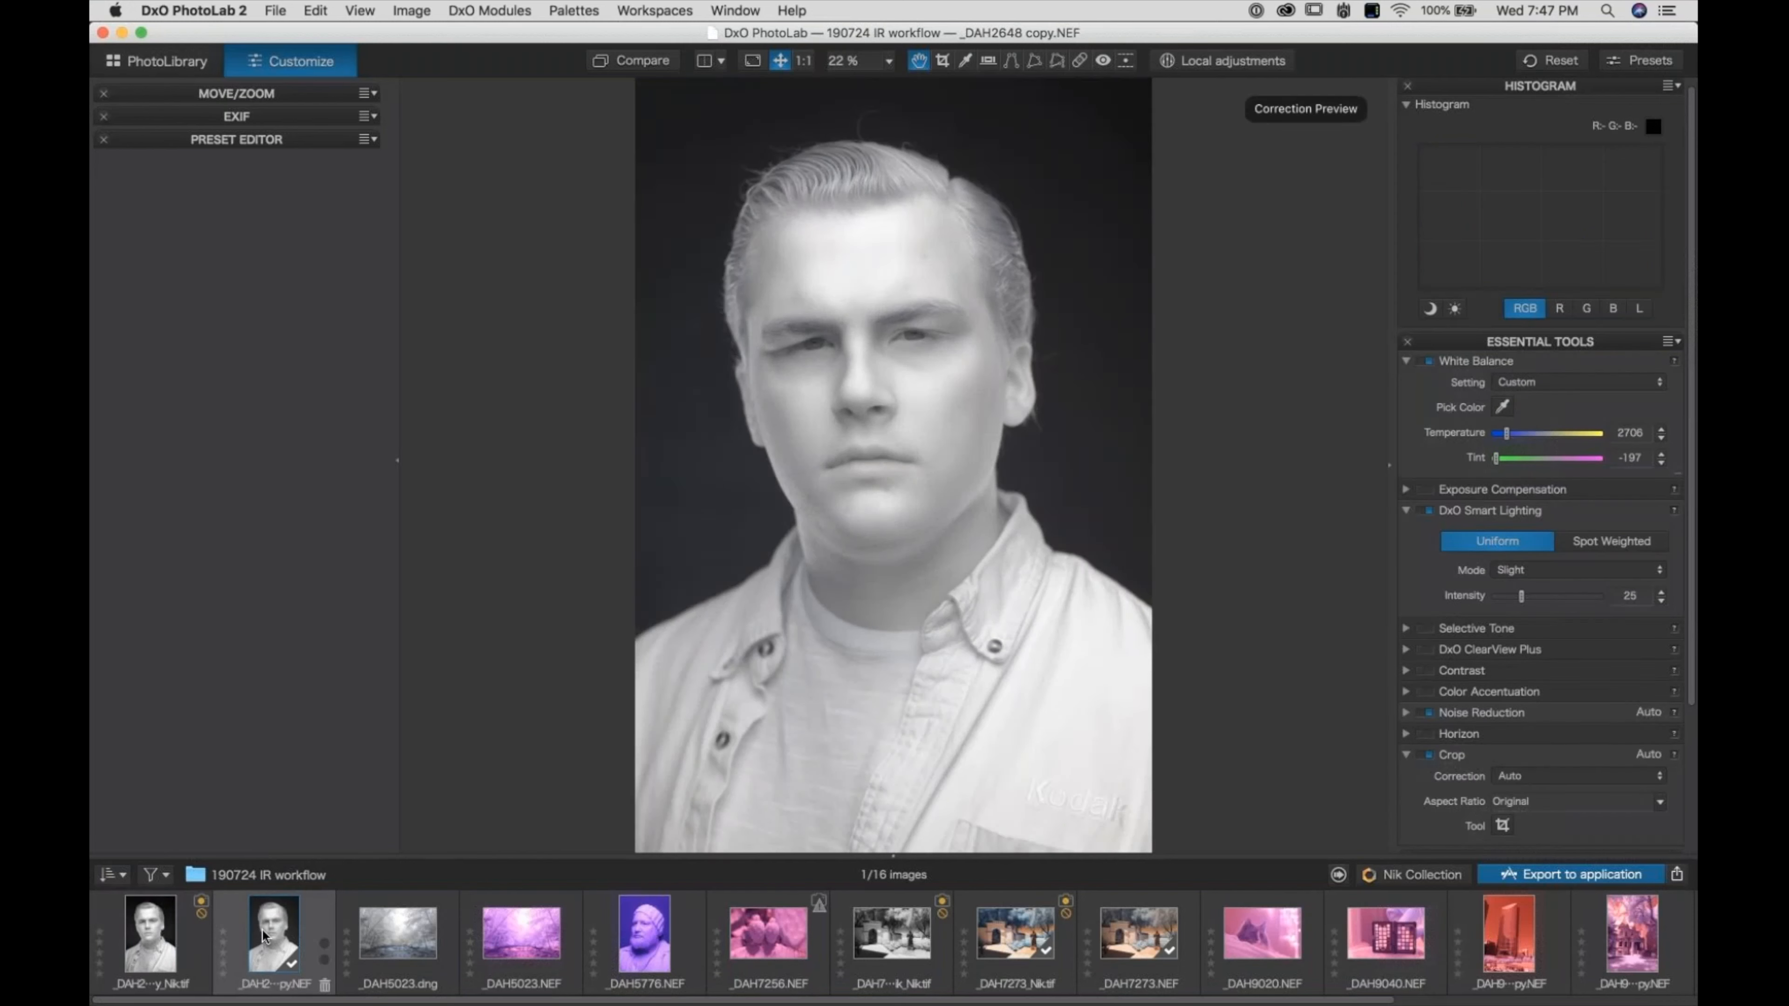
pyautogui.click(148, 942)
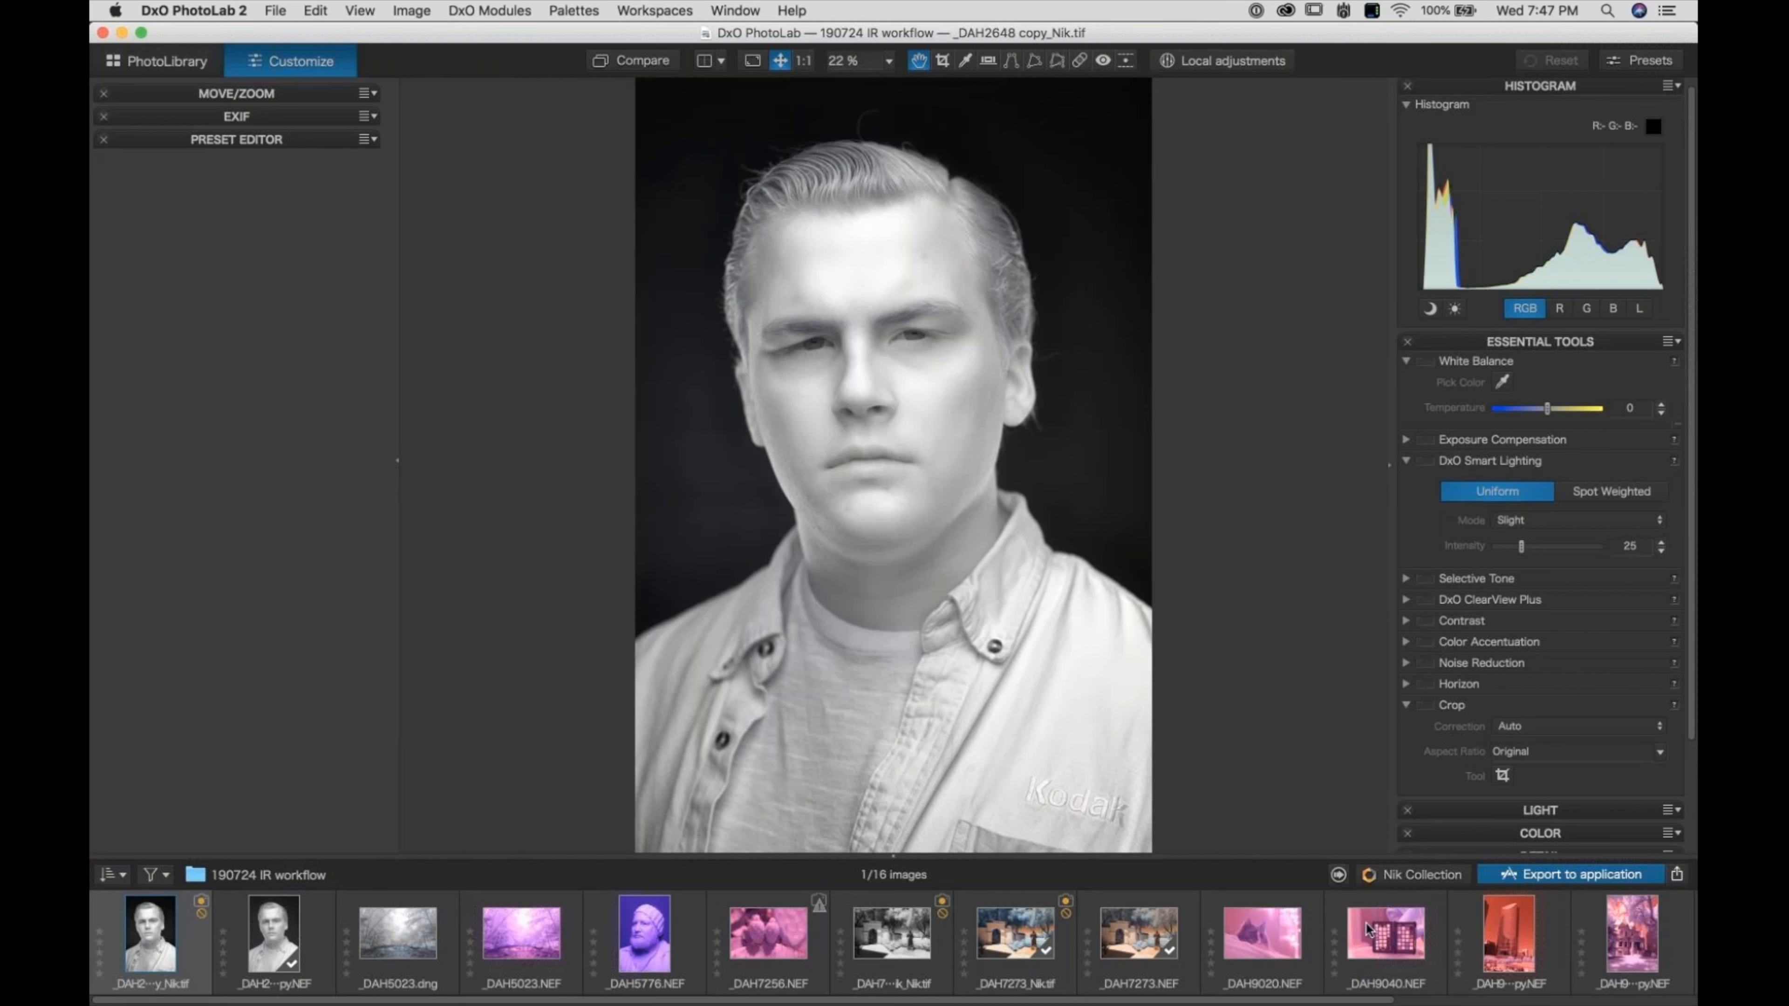
# Open the red skyscraper photo _DAH9062 copy.NEF and enable automatic perspective correction in the geometry settings
pyautogui.click(1498, 934)
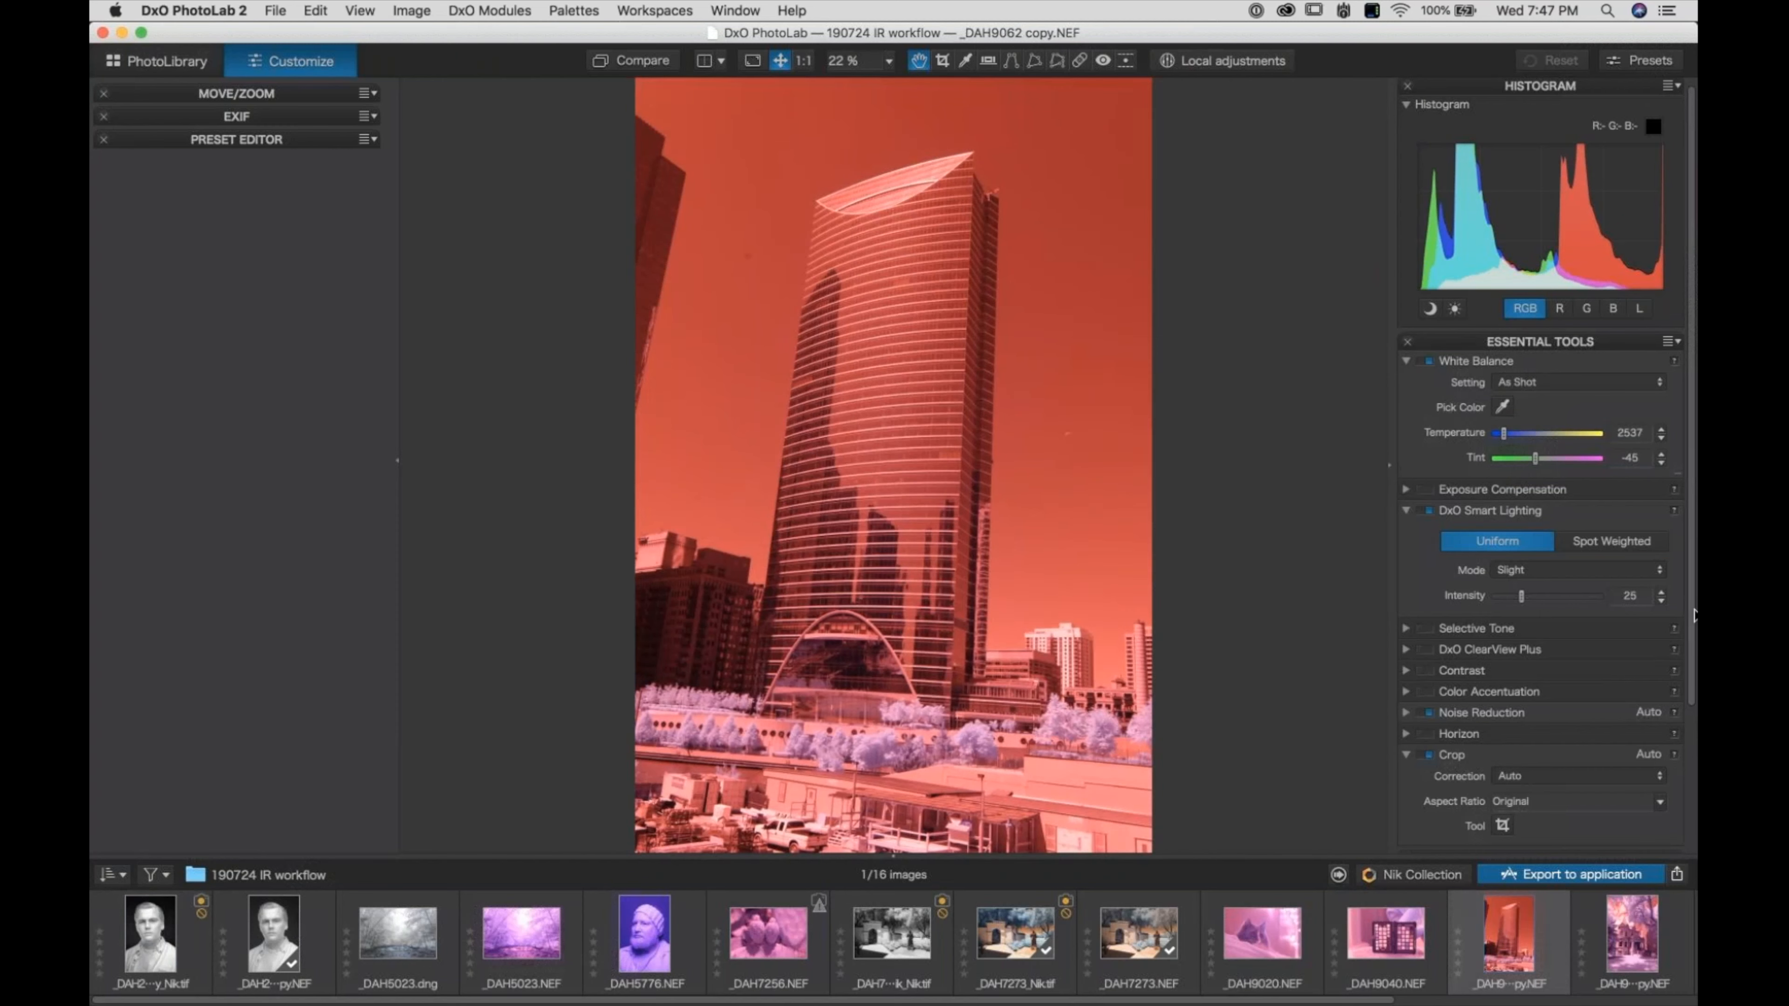
pyautogui.scroll(-2, 1692, 675)
pyautogui.scroll(-5, 1692, 674)
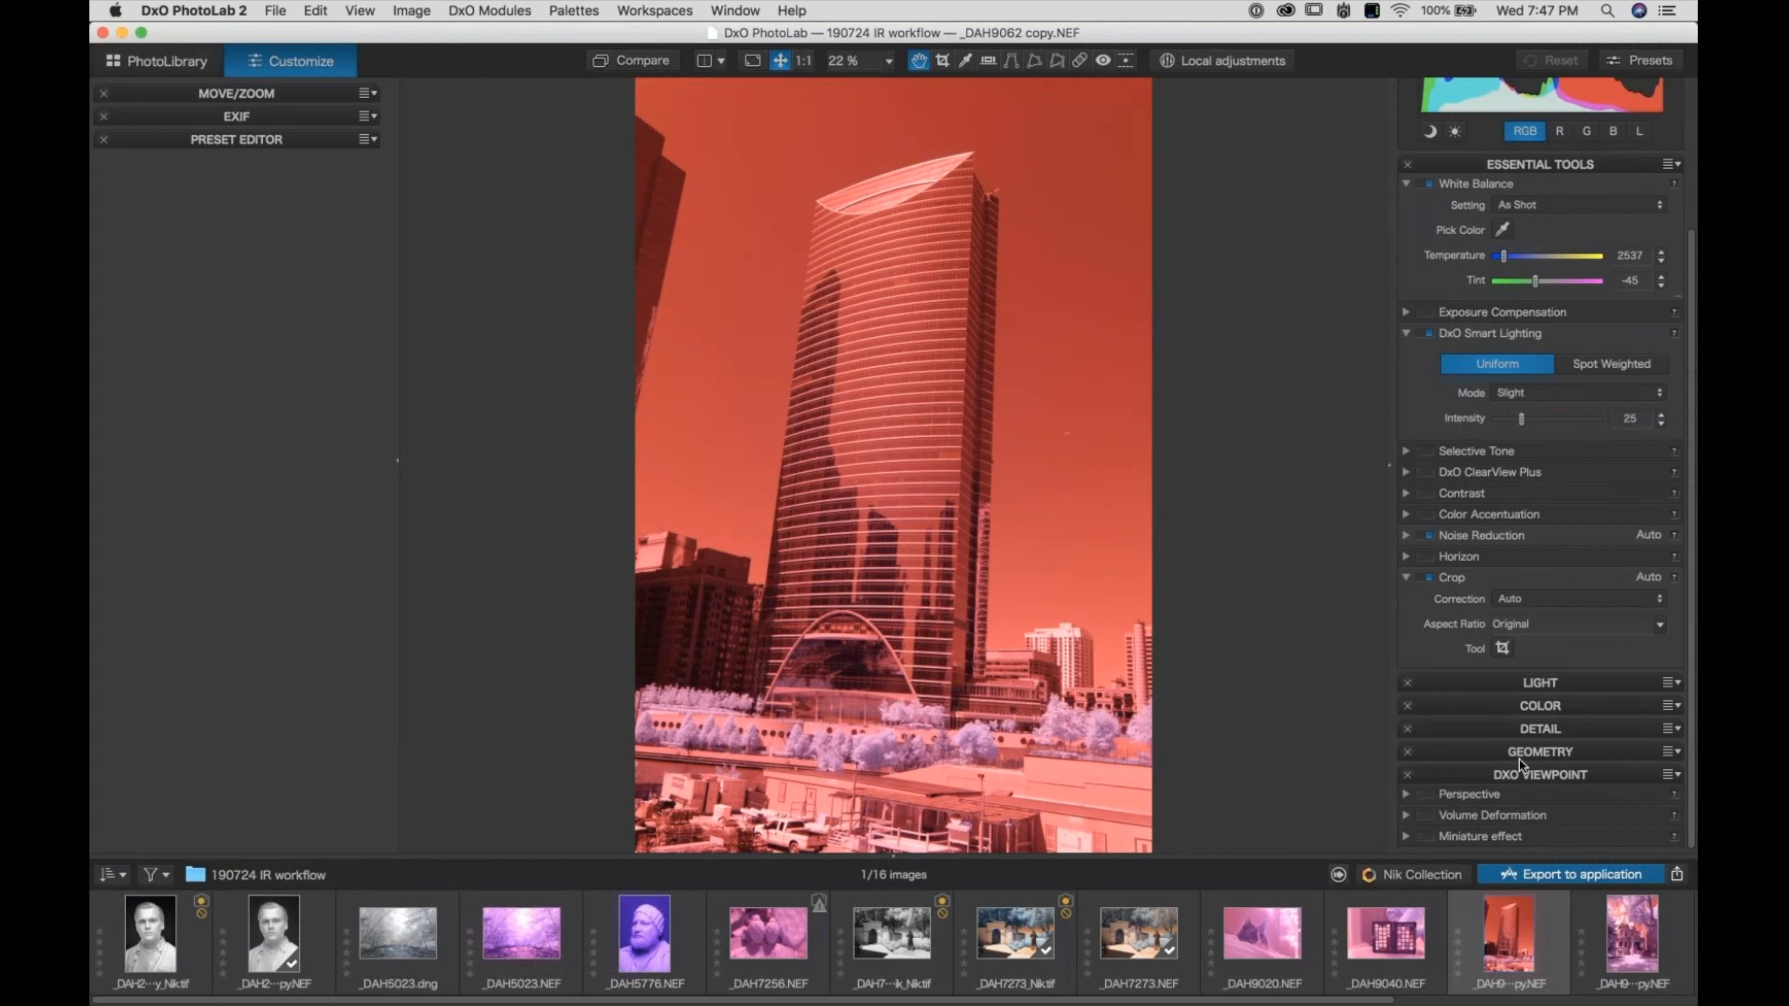
pyautogui.click(1514, 753)
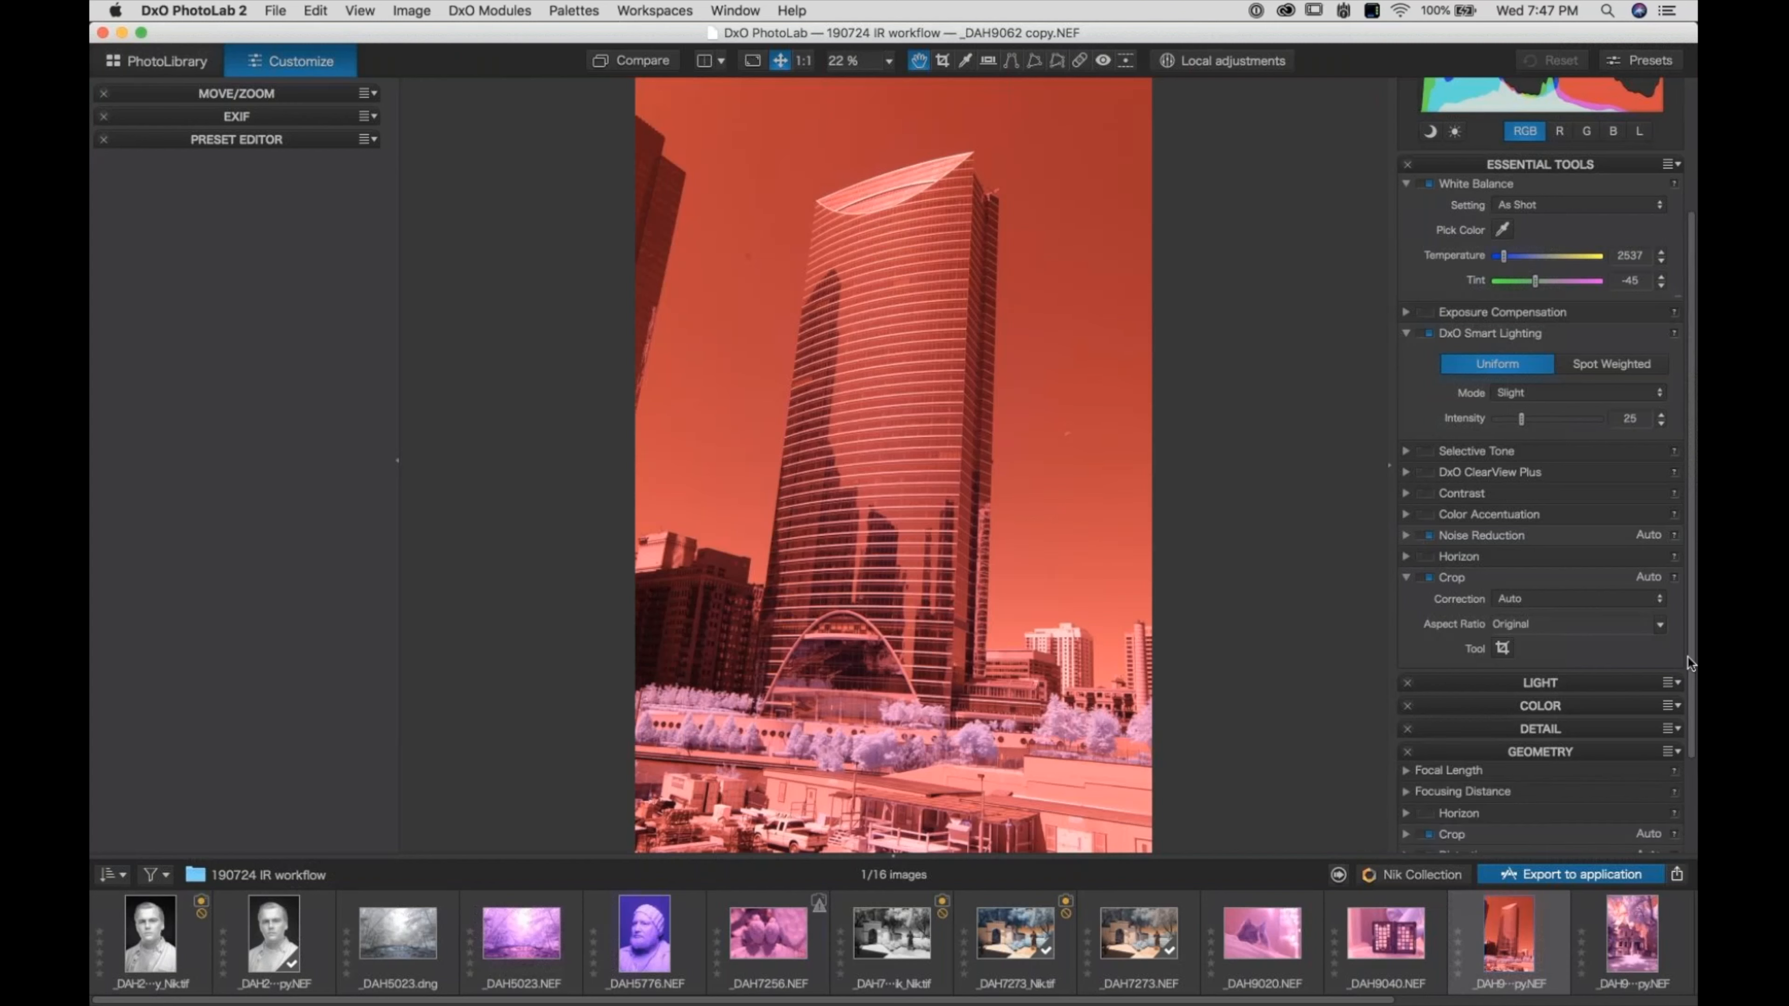
pyautogui.scroll(-4, 1688, 670)
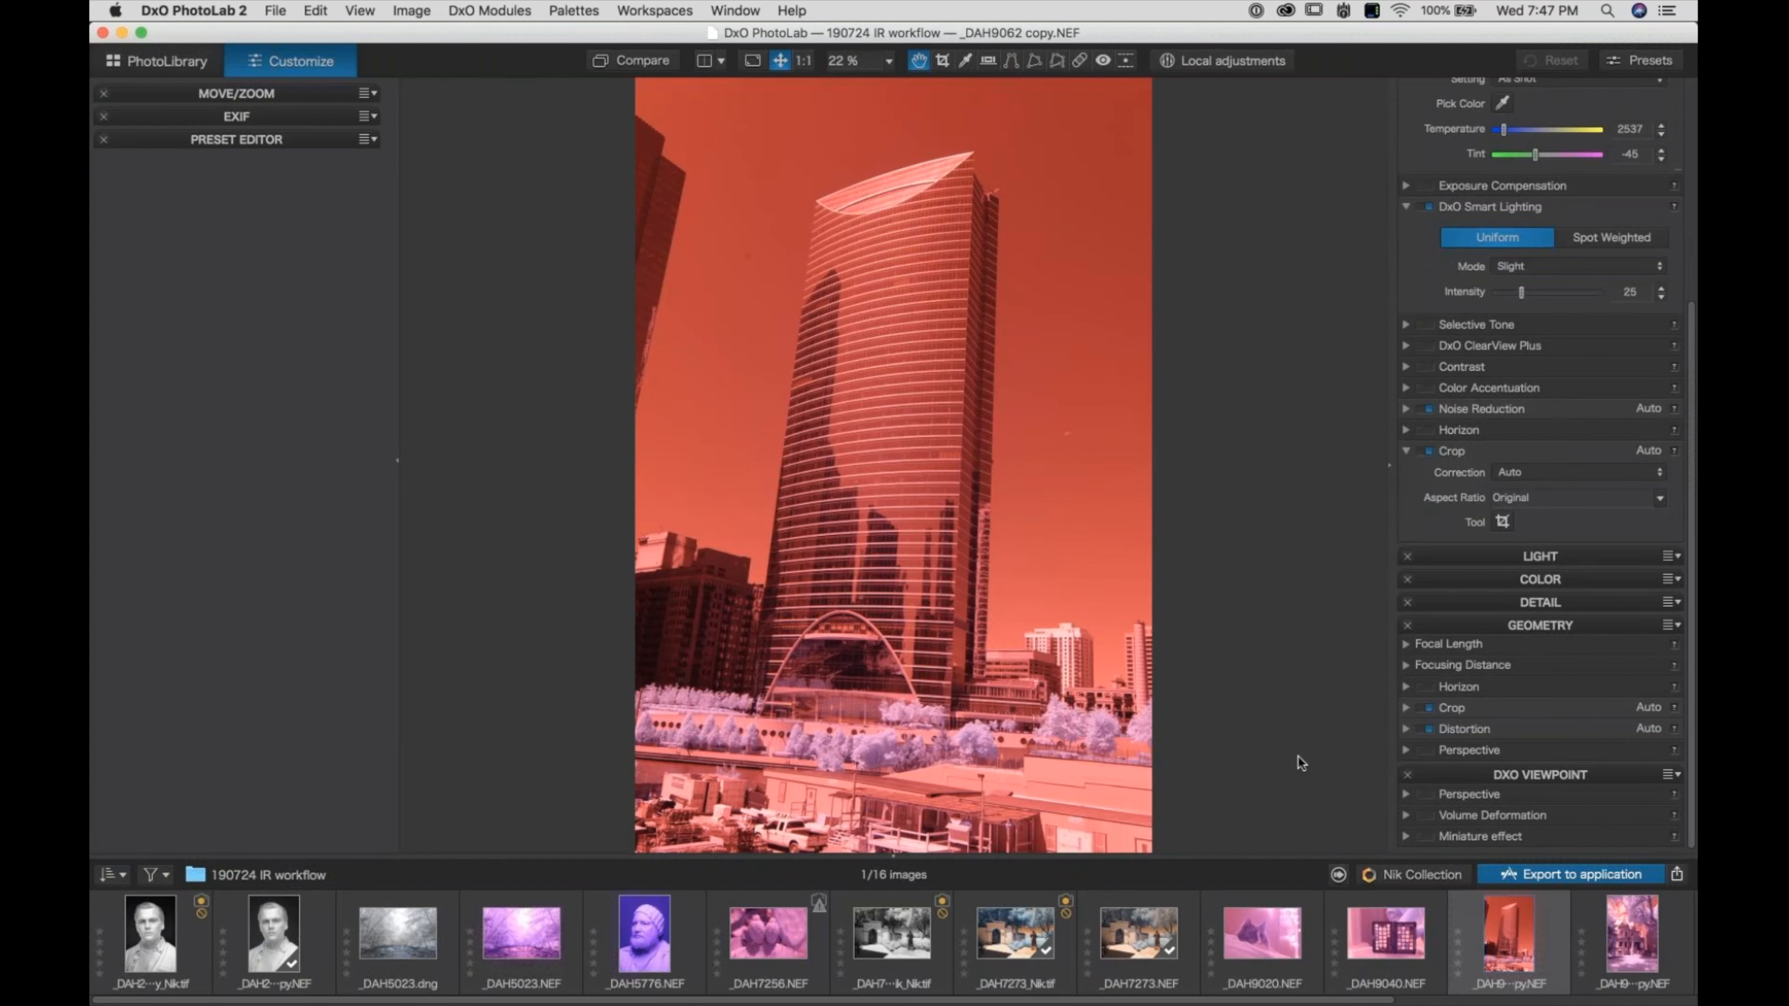
pyautogui.click(1428, 750)
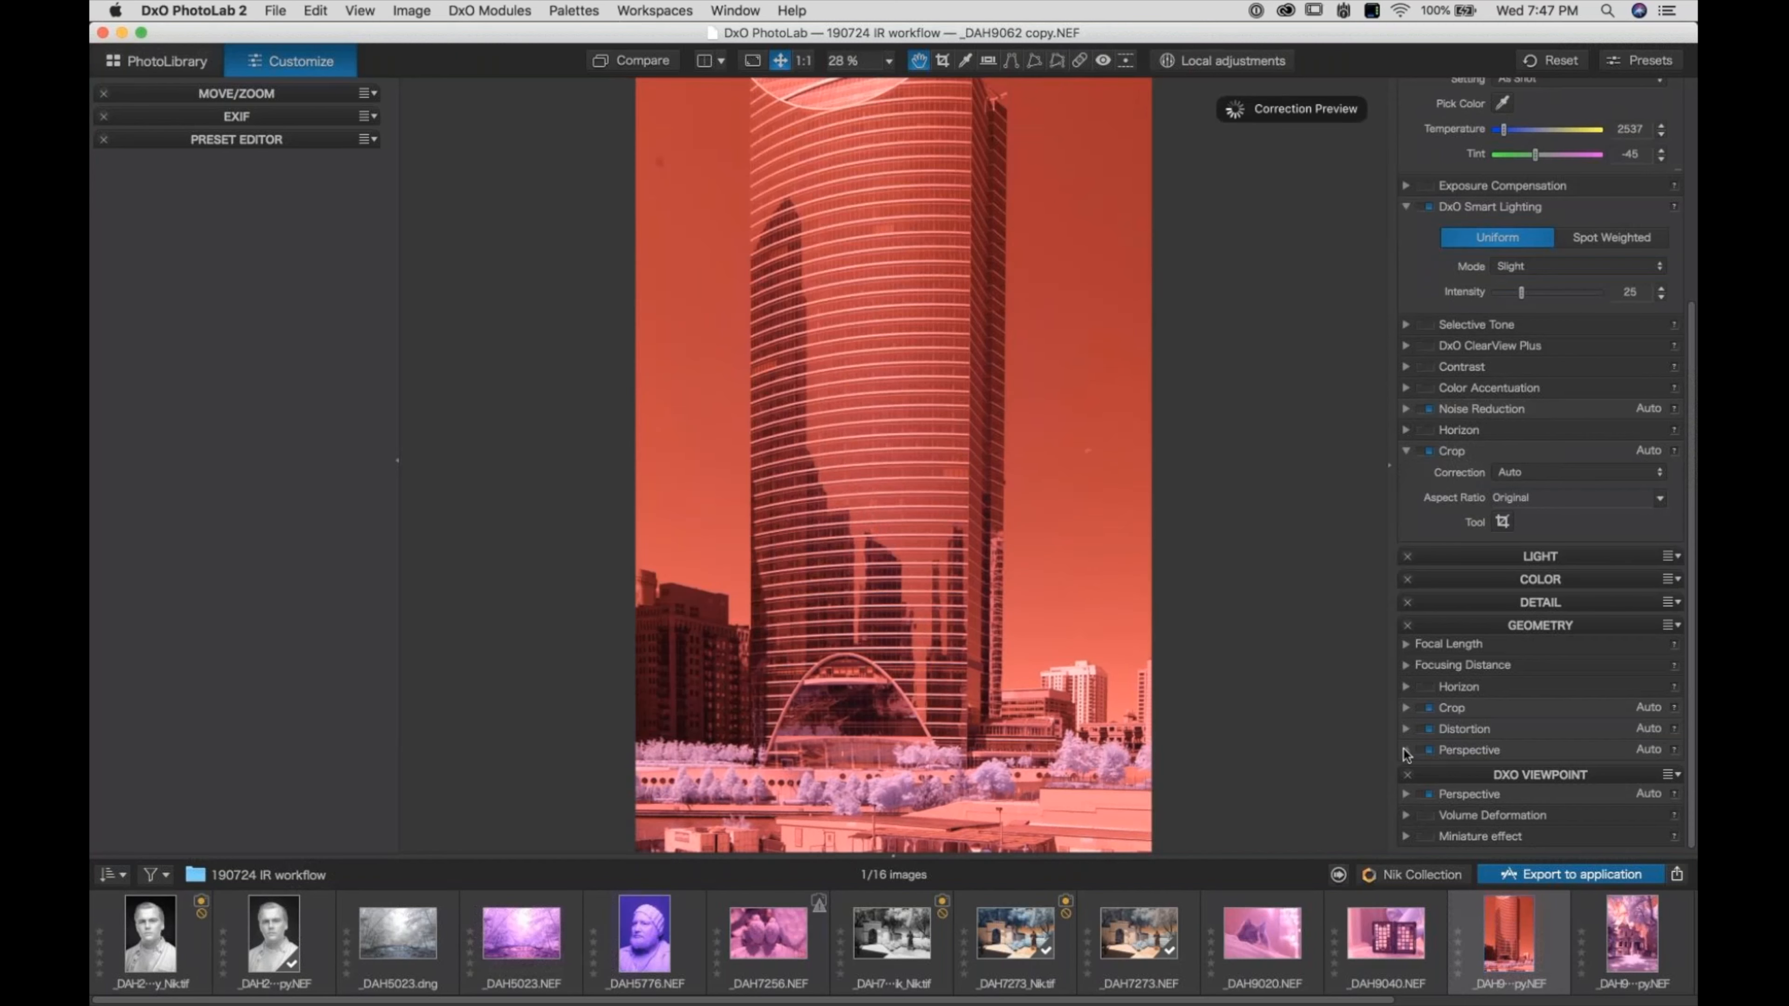
# Reduce the skyscraper's perspective correction intensity to 50
pyautogui.click(1405, 751)
pyautogui.scroll(-5, 1471, 768)
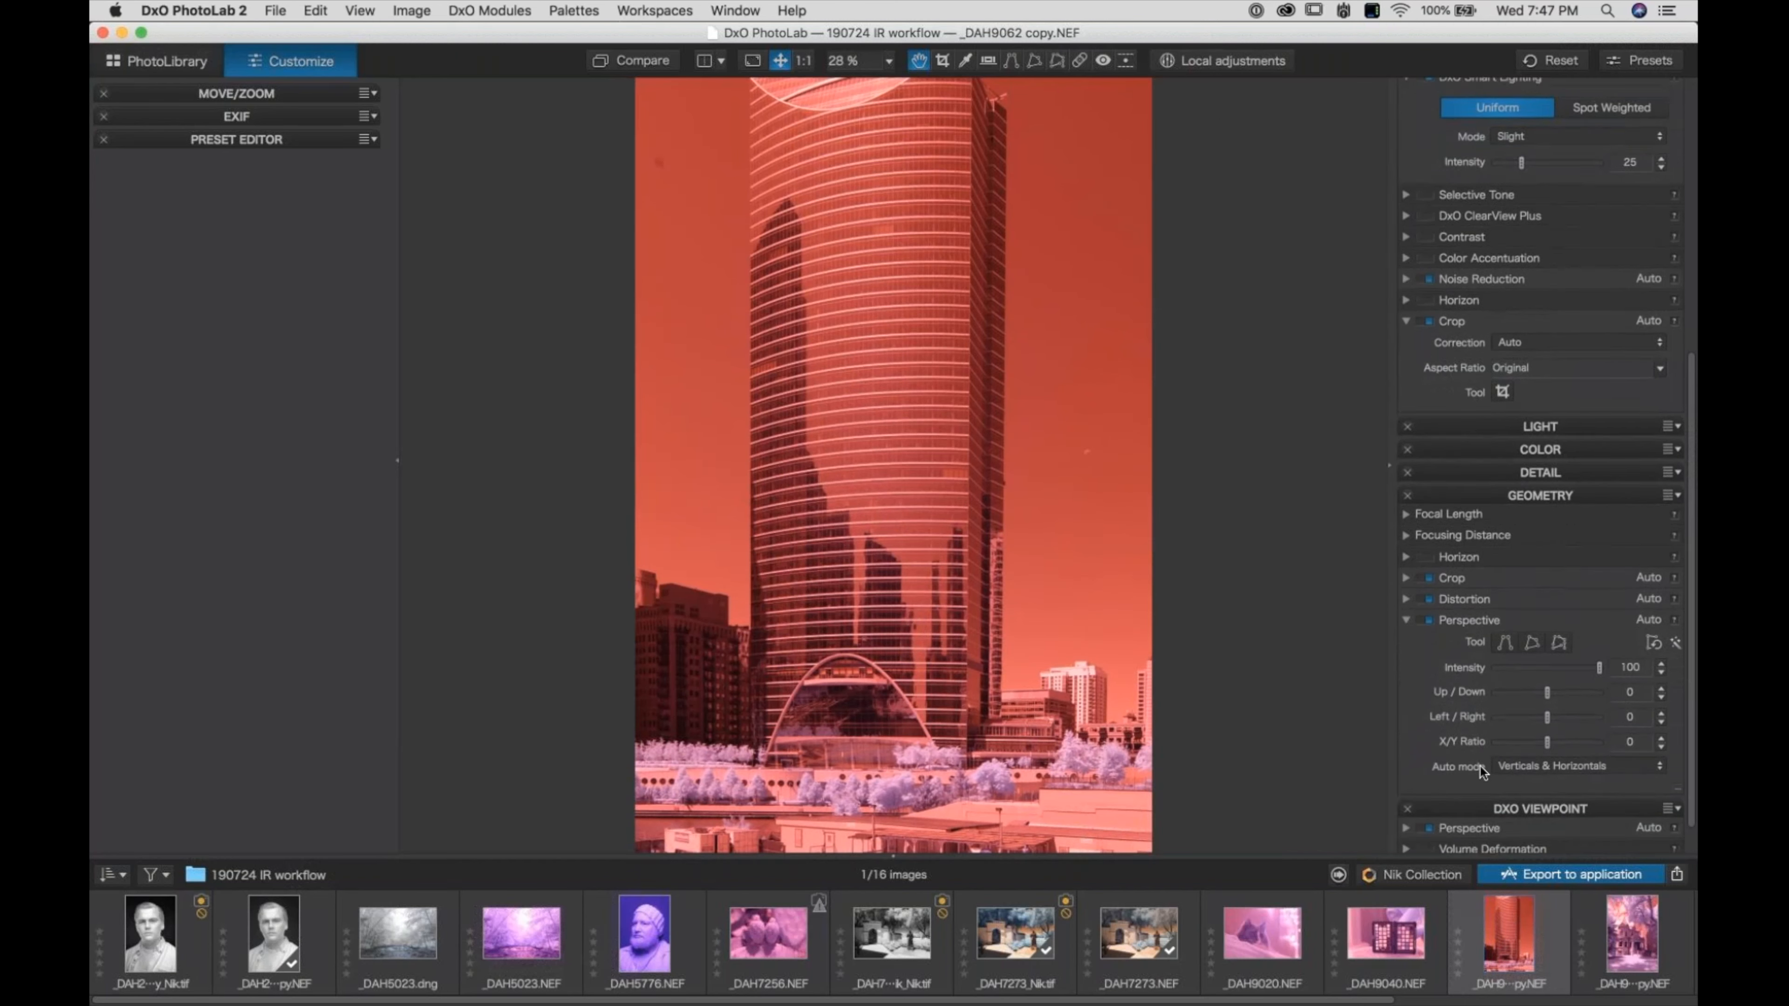
pyautogui.scroll(-1, 1039, 461)
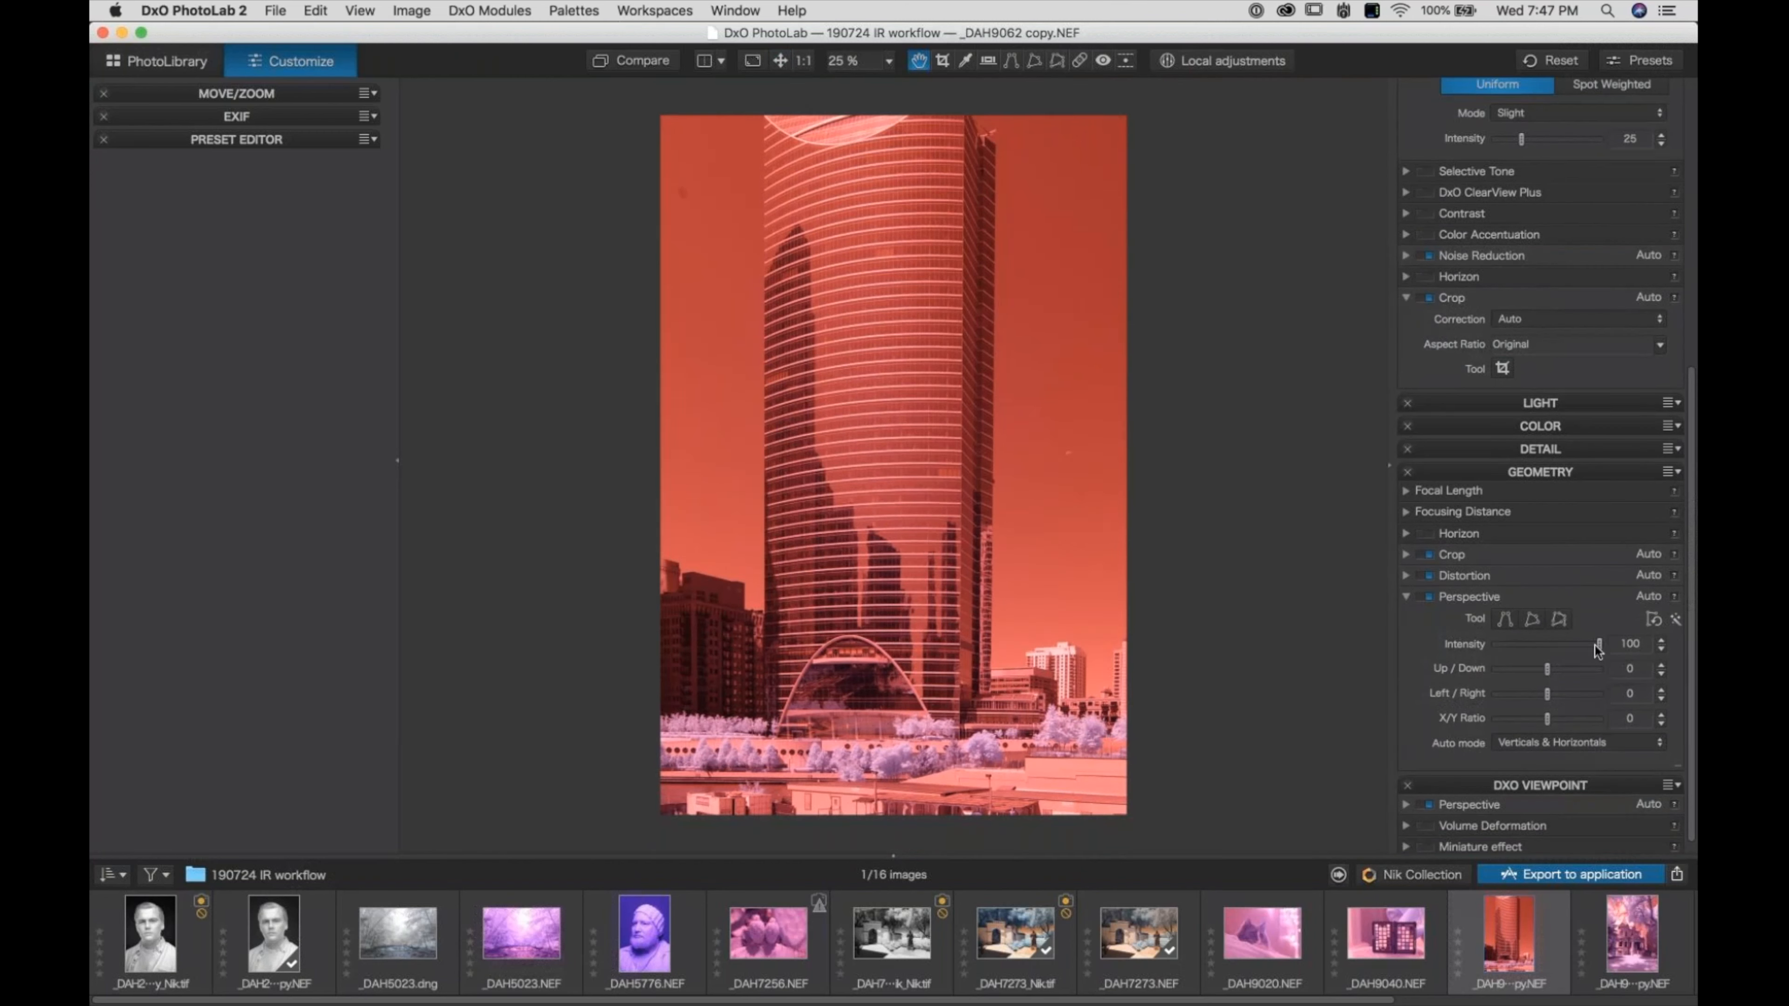
pyautogui.moveTo(1597, 648); pyautogui.dragTo(1547, 654)
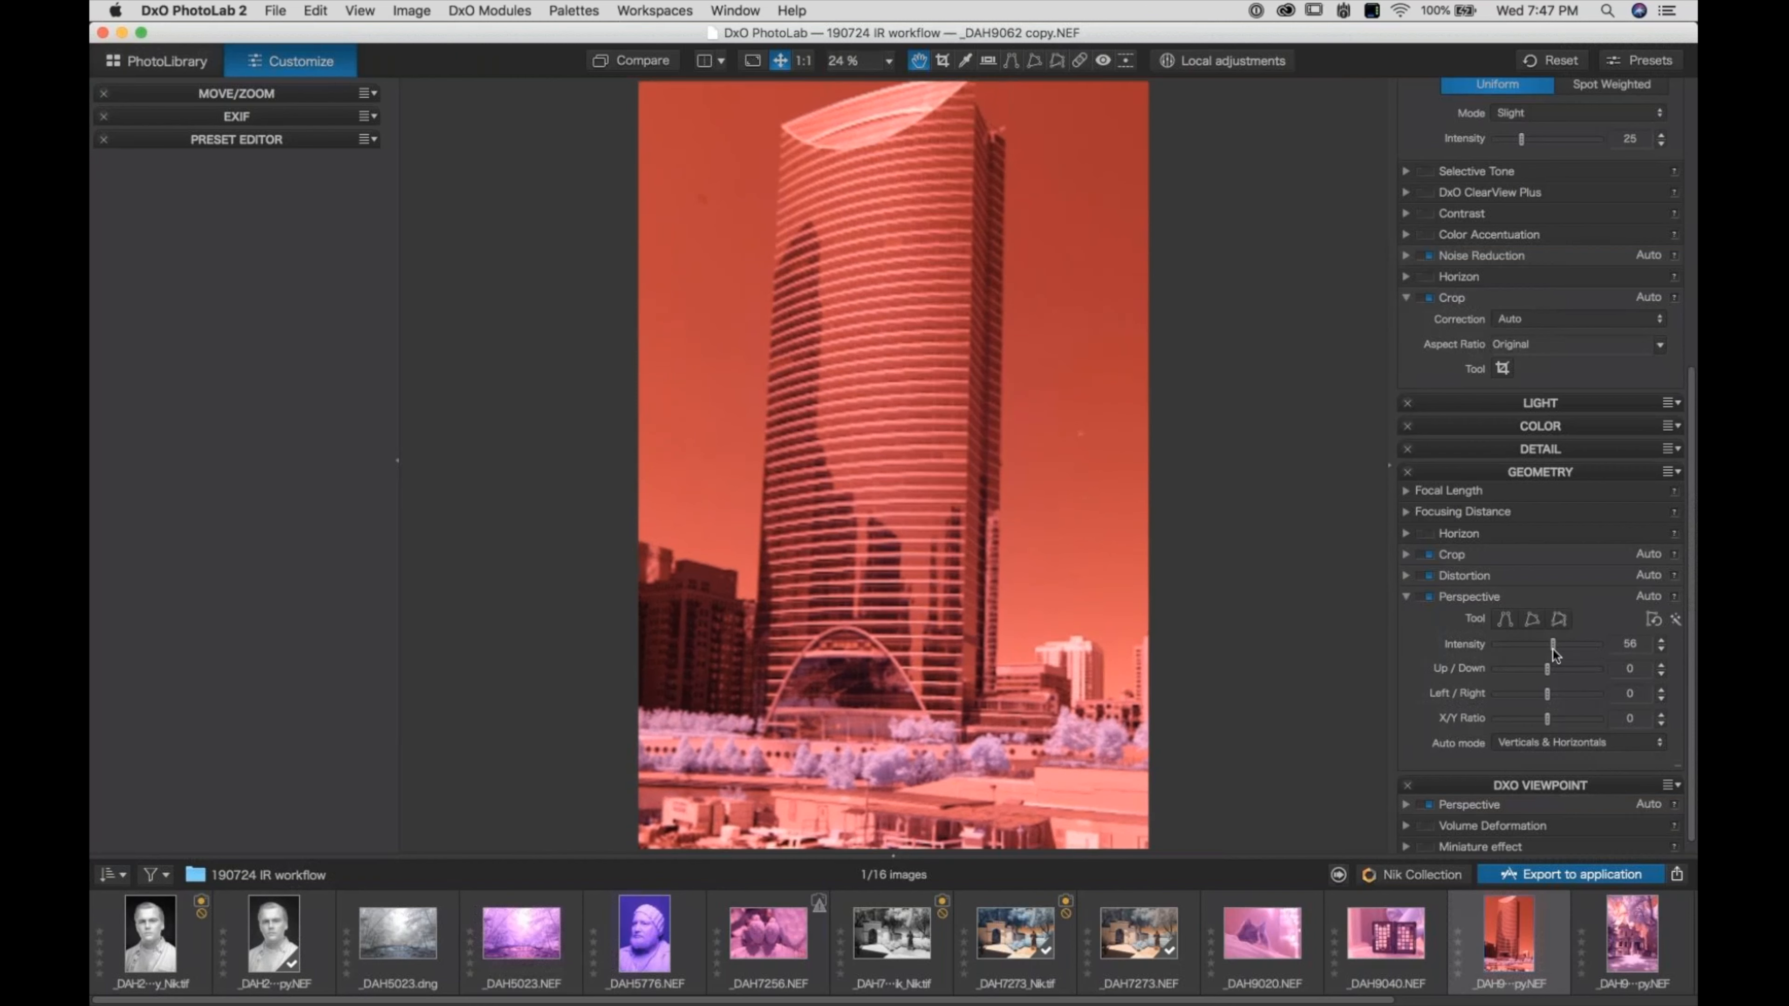
pyautogui.moveTo(1545, 653); pyautogui.dragTo(1548, 655)
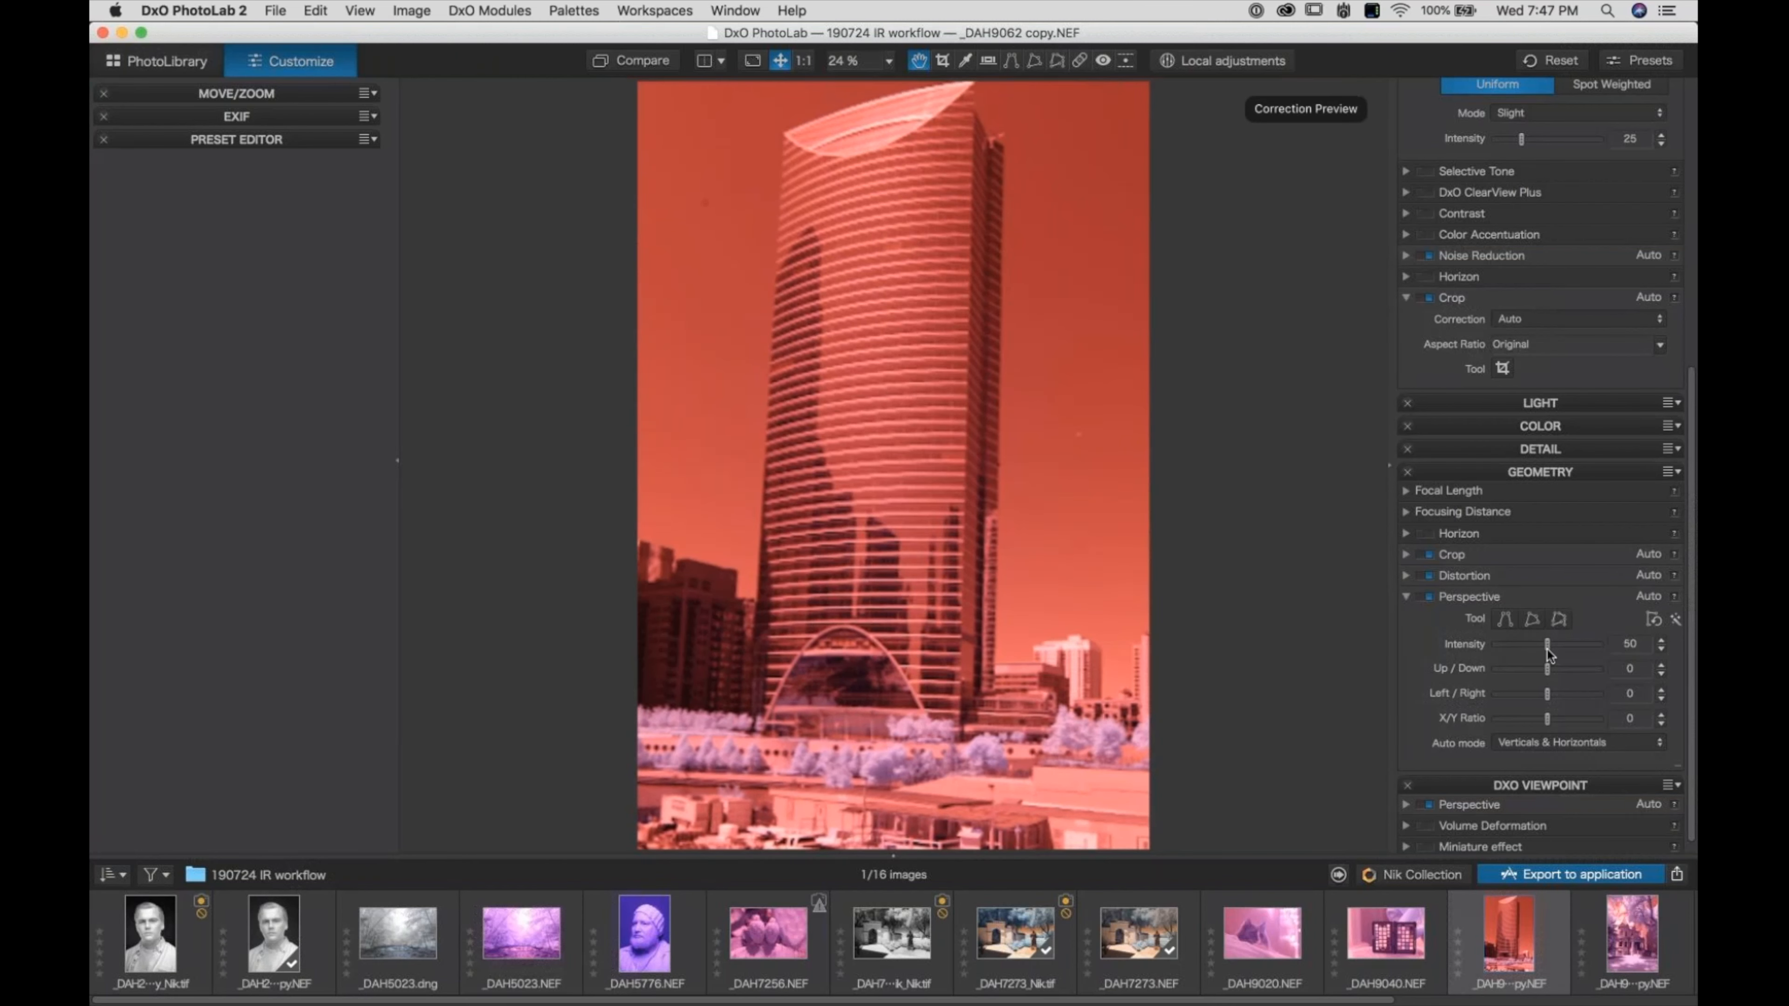
# Compare the Horizontals only and Verticals only perspective auto modes, and leave the skyscraper photo on Horizontals only
pyautogui.click(1592, 734)
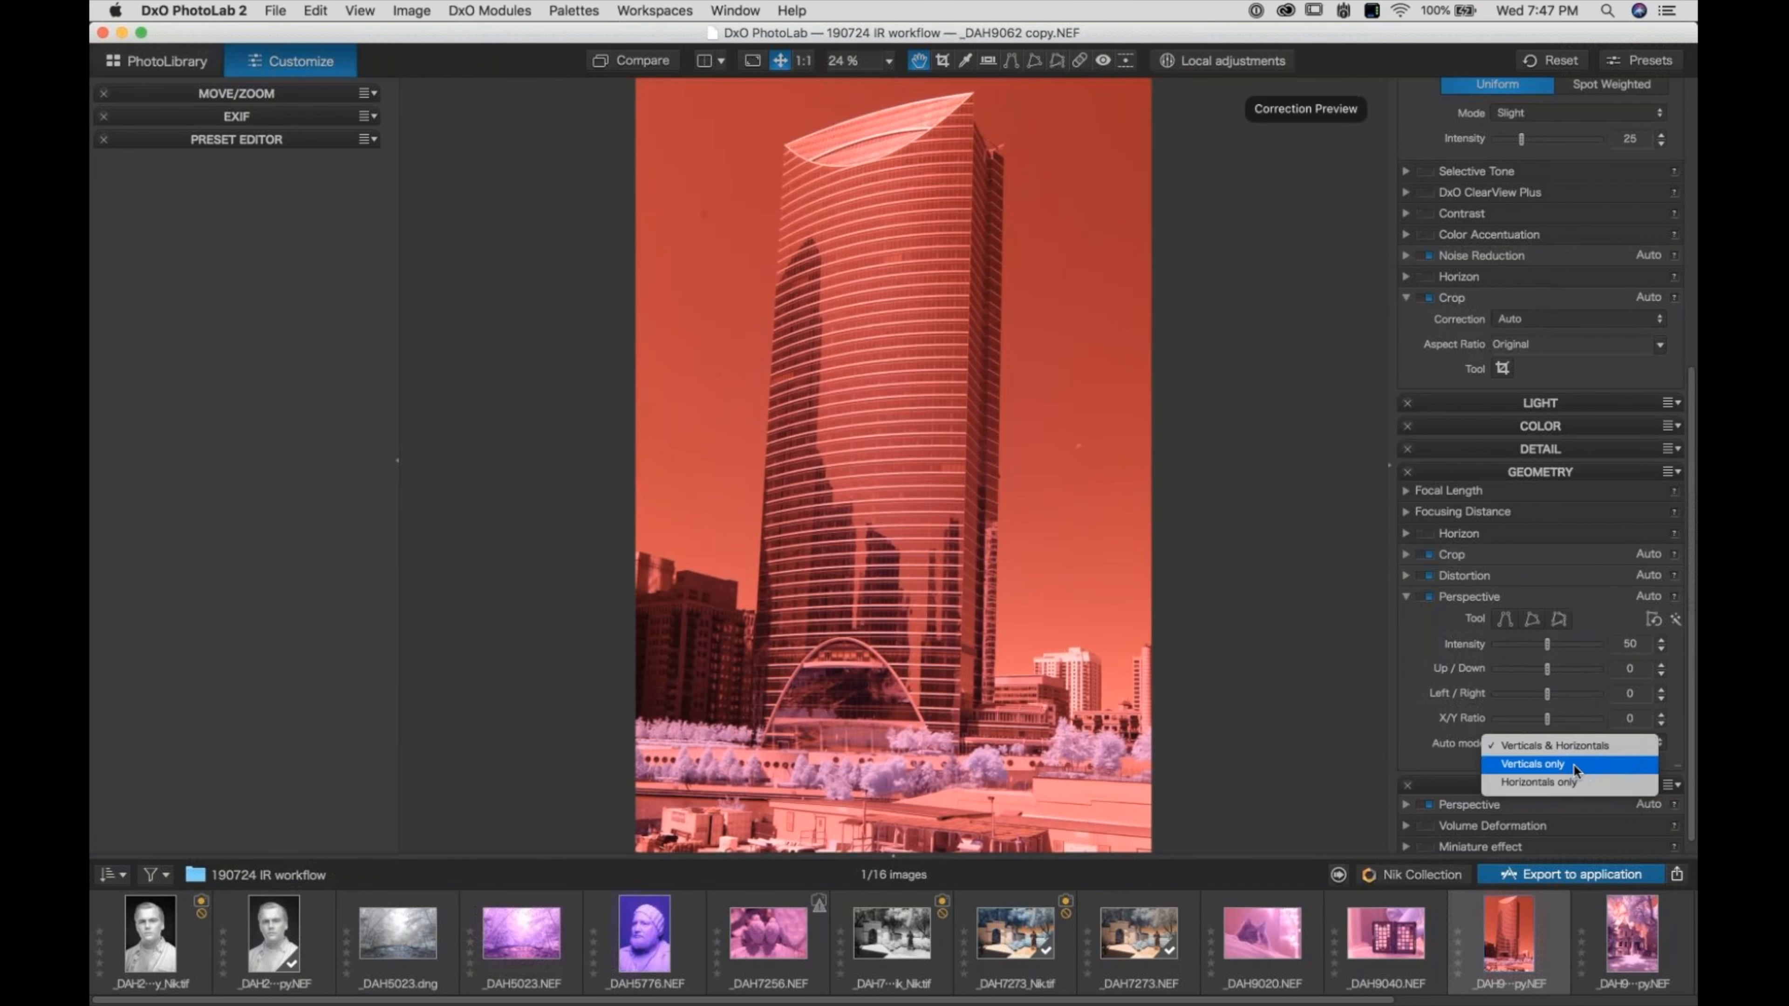
pyautogui.click(1562, 783)
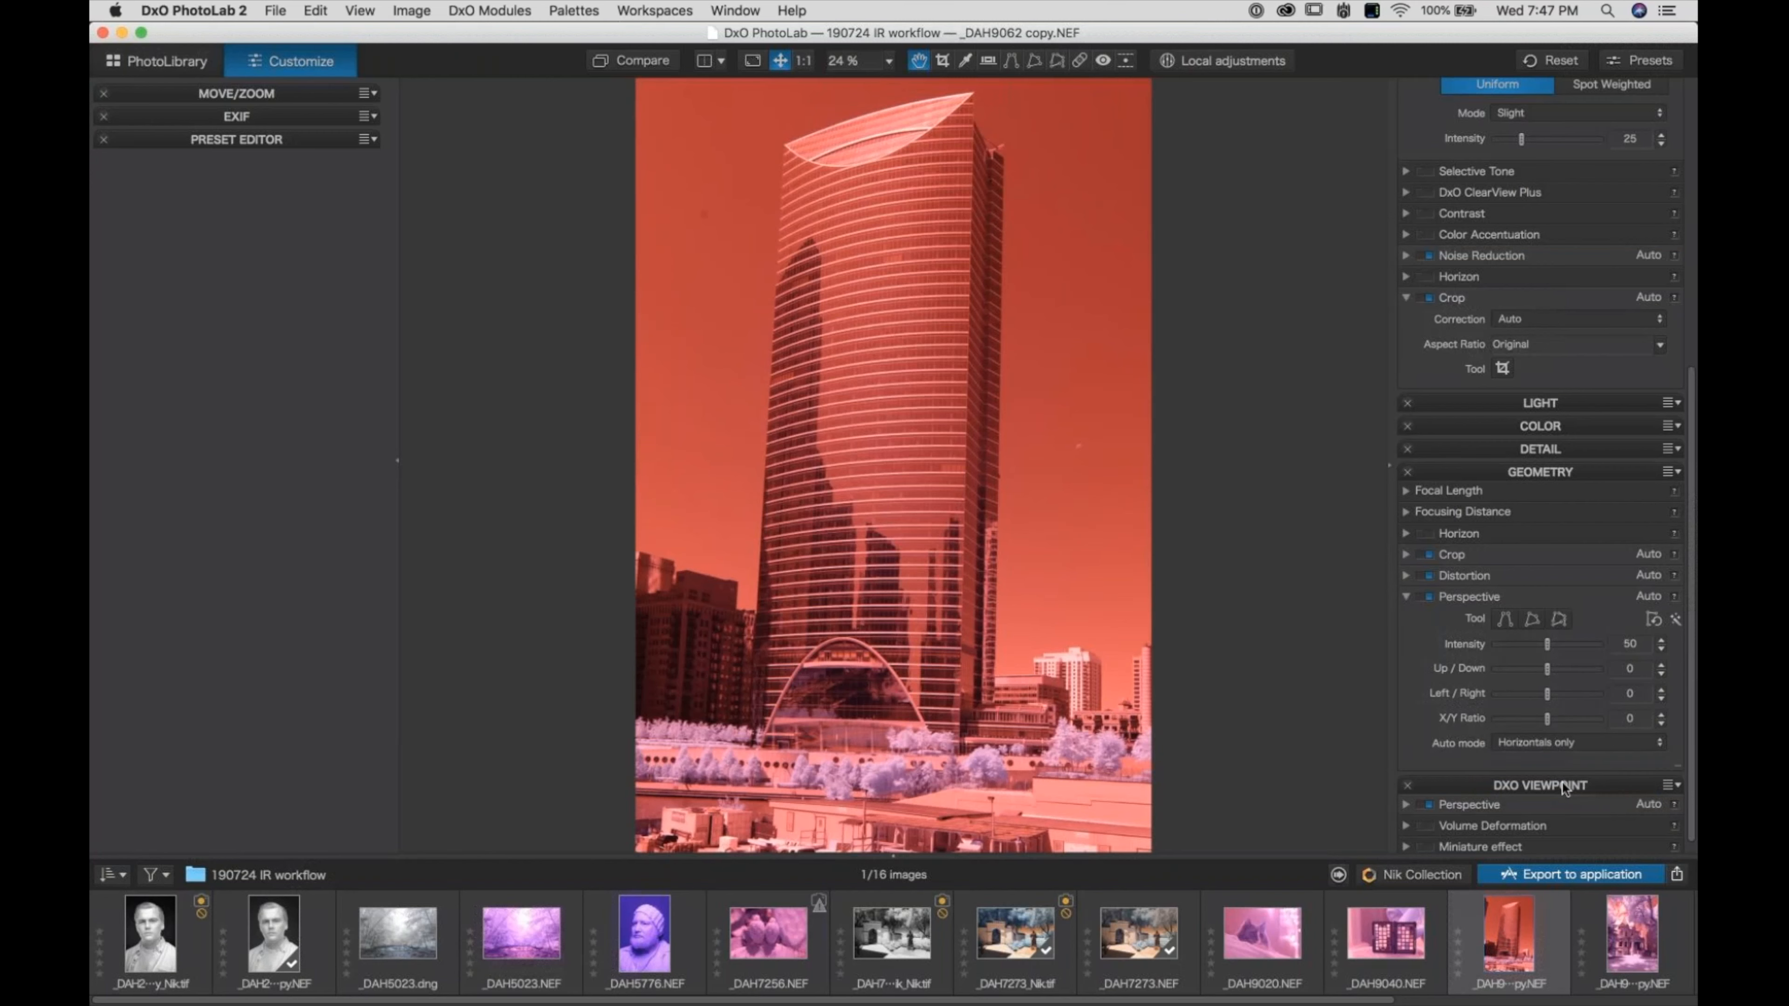
pyautogui.click(1556, 751)
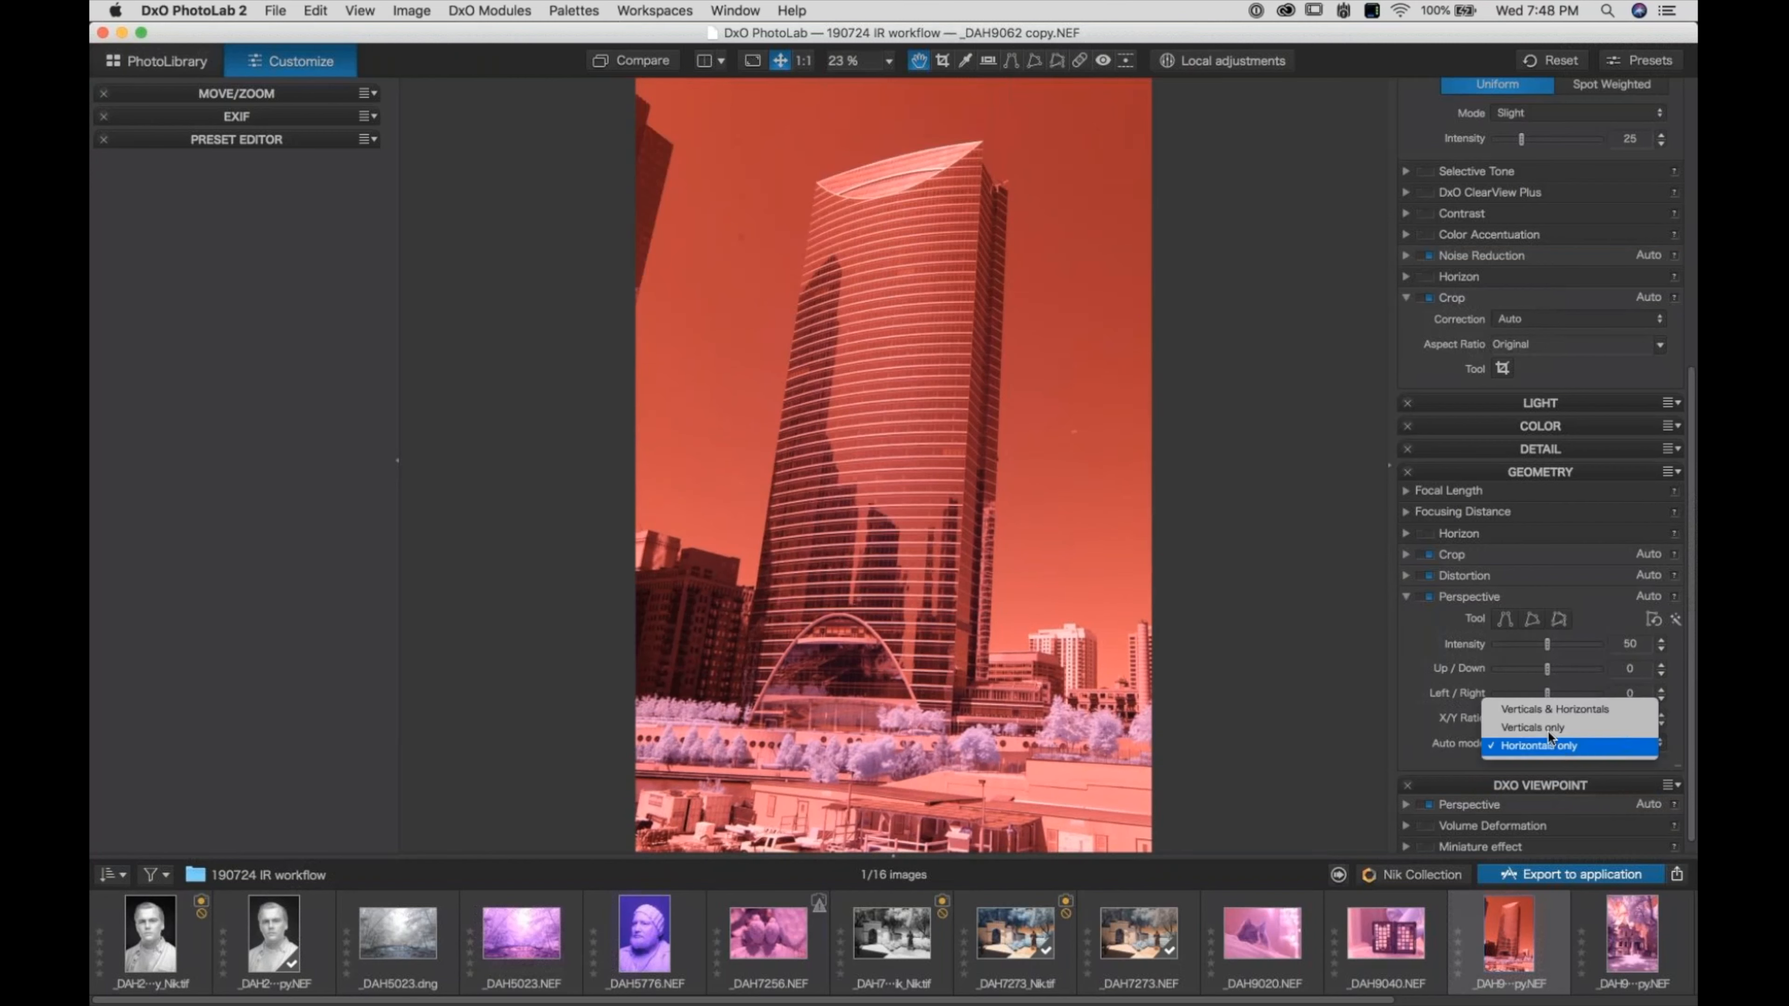
pyautogui.click(1542, 725)
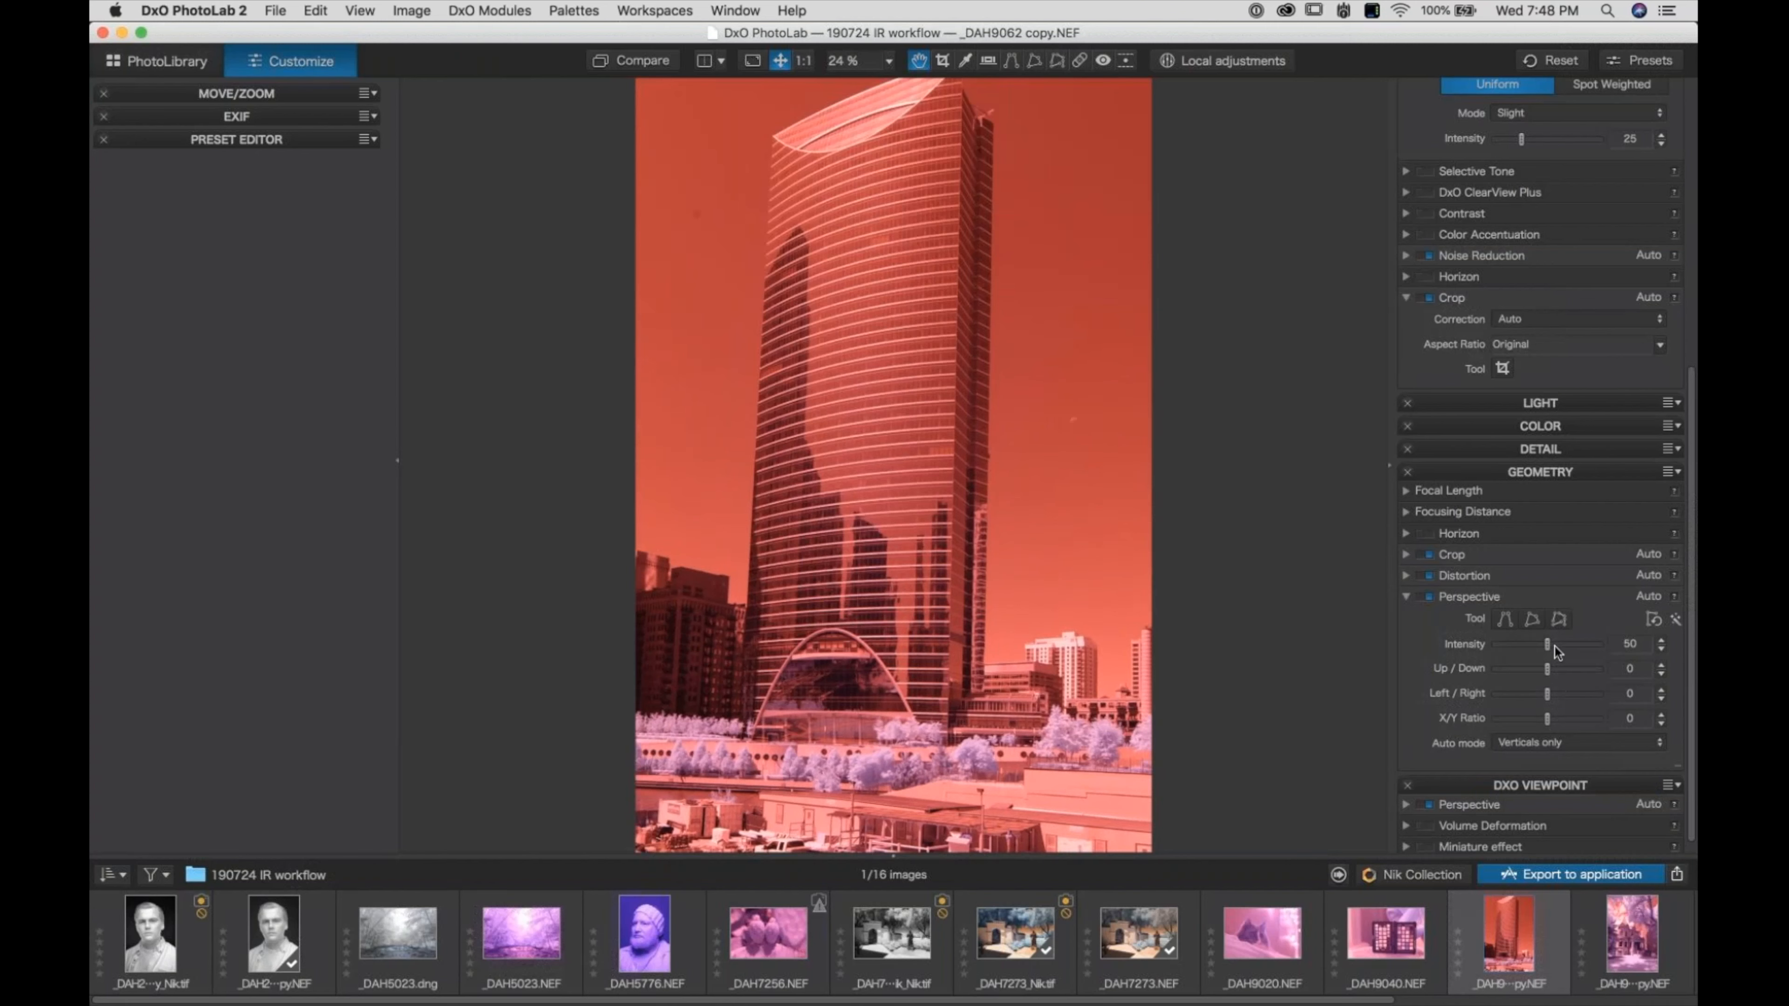
pyautogui.click(1533, 745)
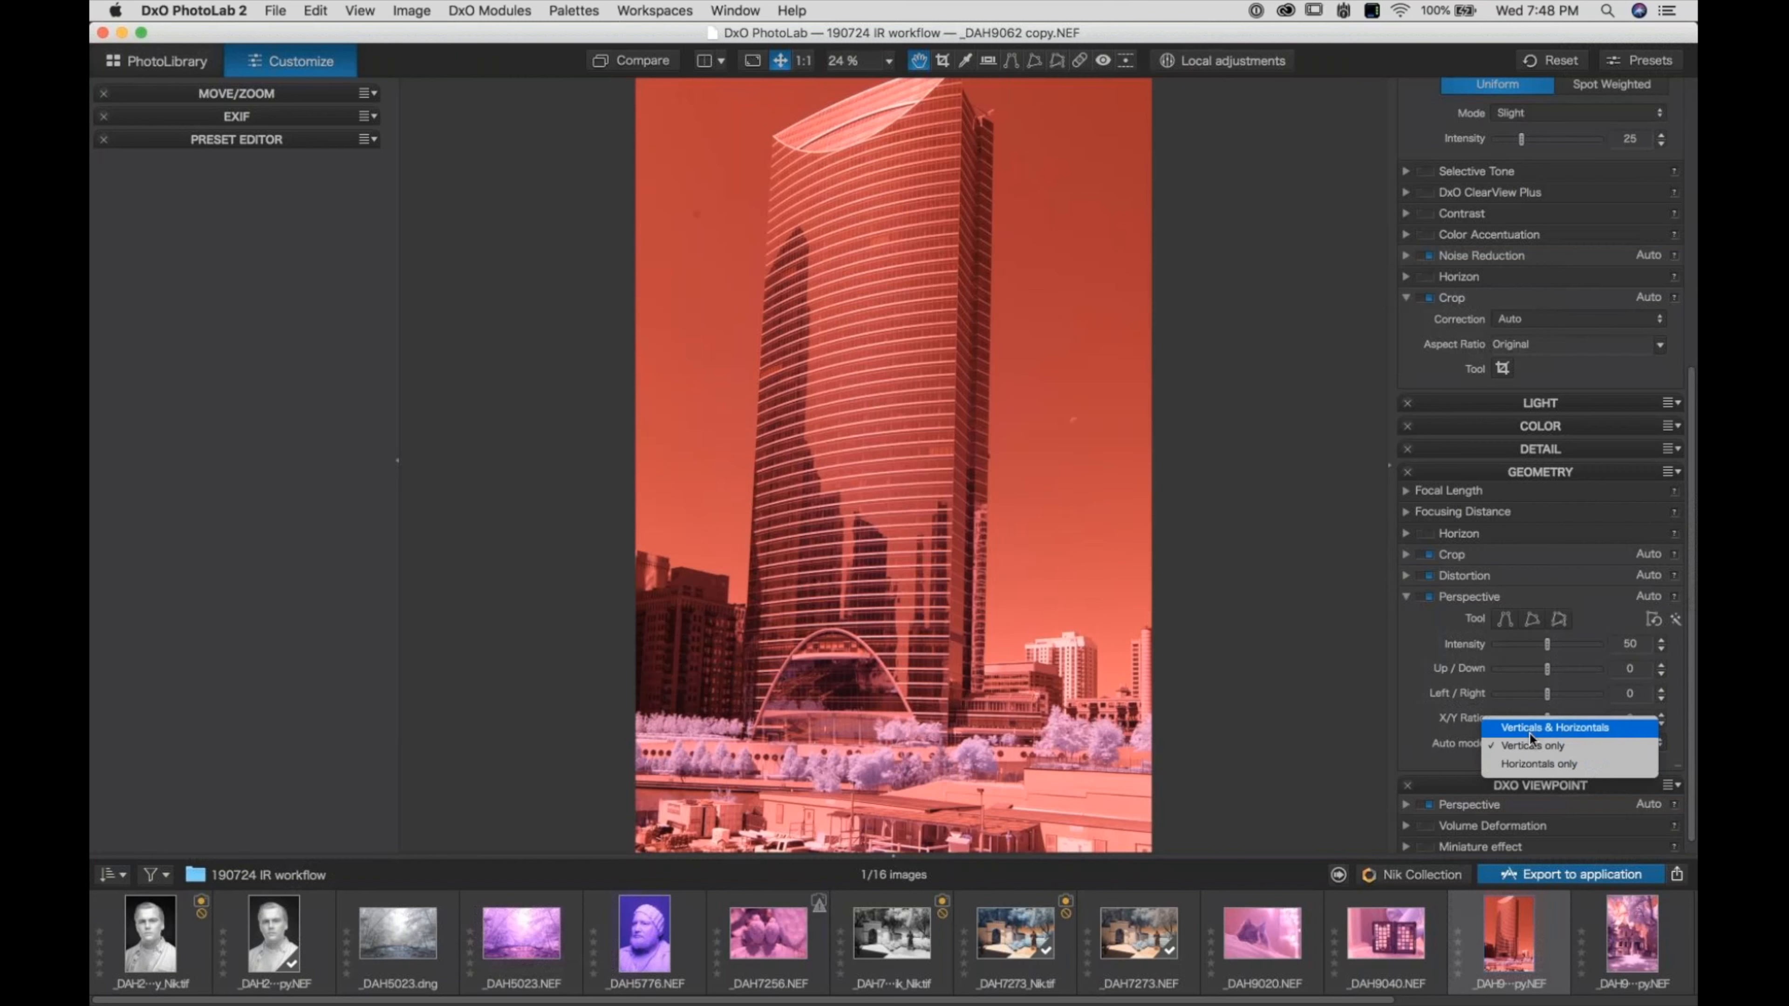
pyautogui.click(1537, 763)
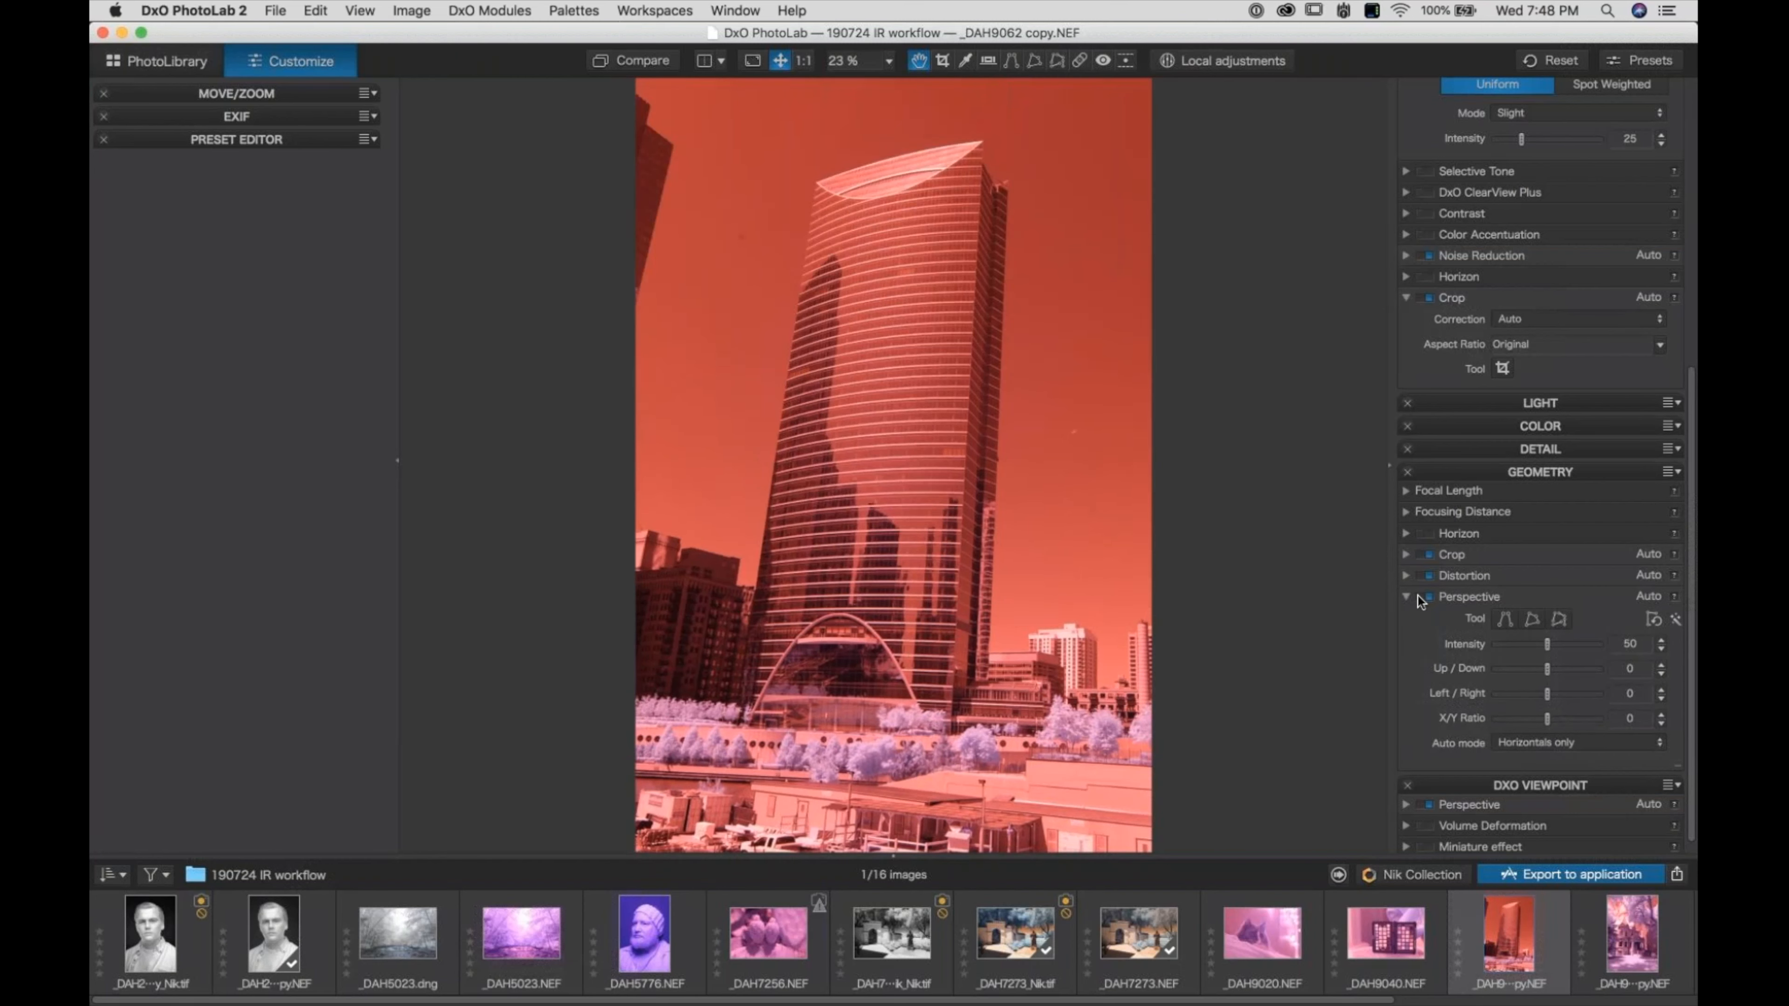
pyautogui.click(1406, 596)
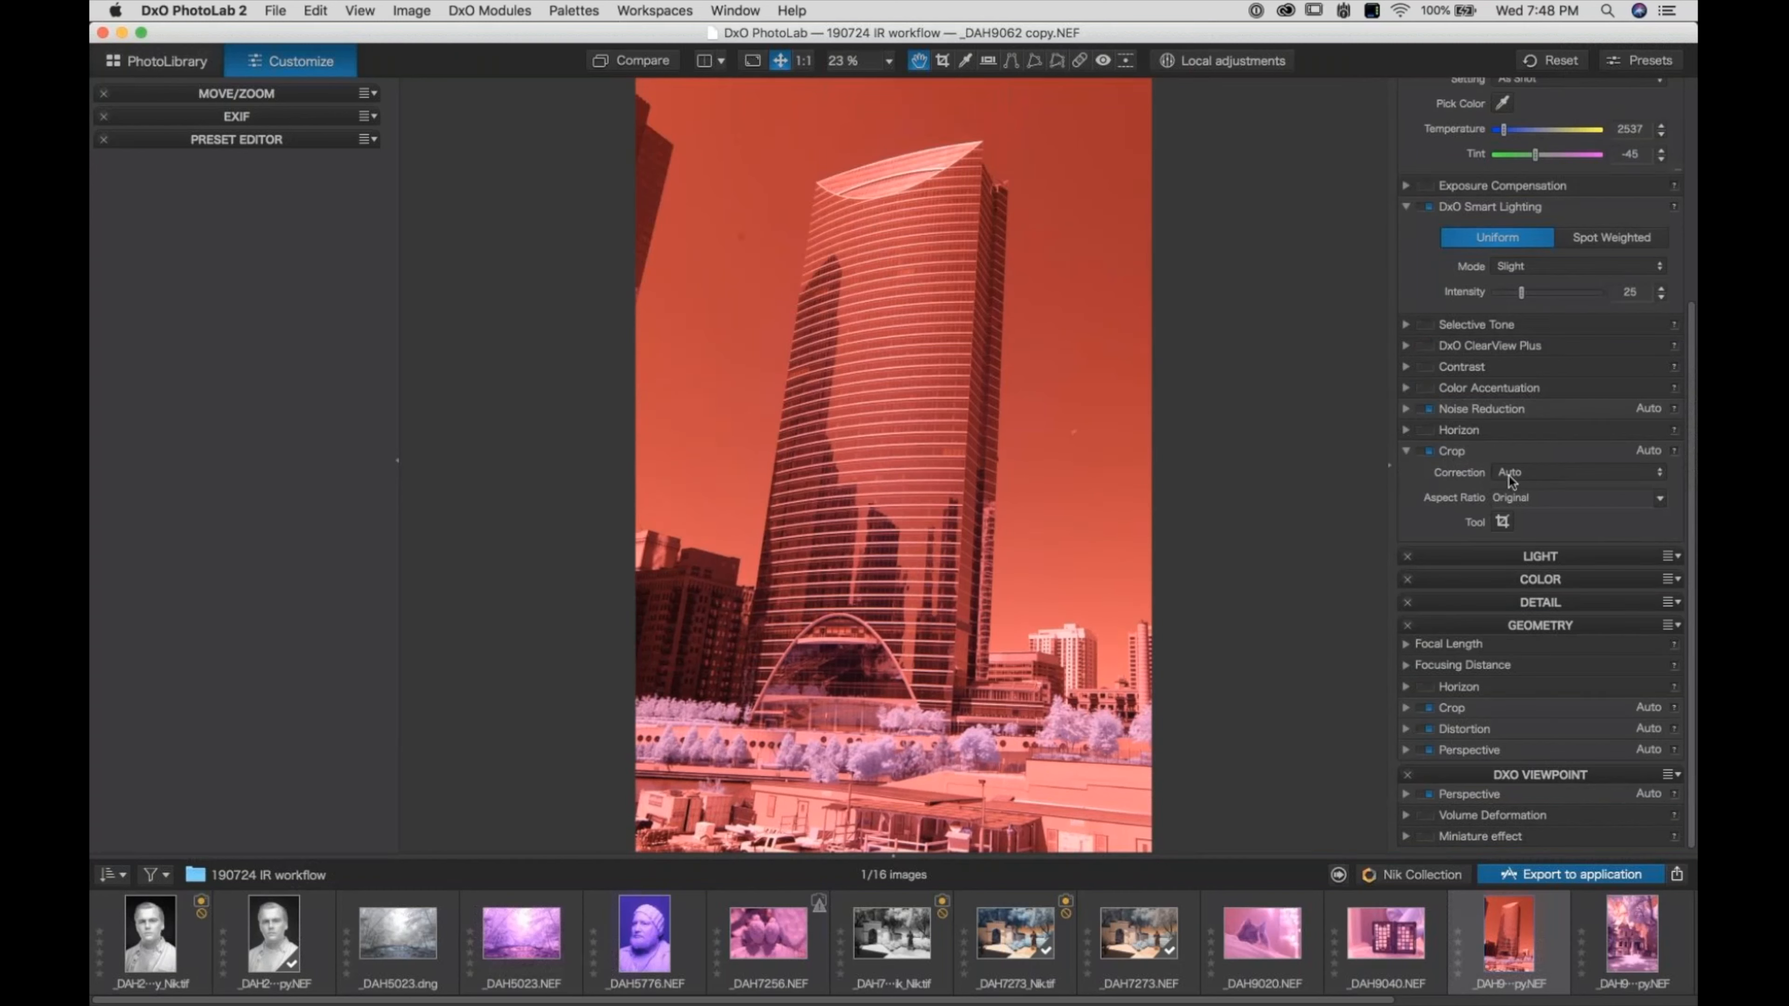
# Try a tighter crop that trims the skyscraper photo's foreground, reset the crop to the full frame and close the Crop tool
pyautogui.click(1503, 521)
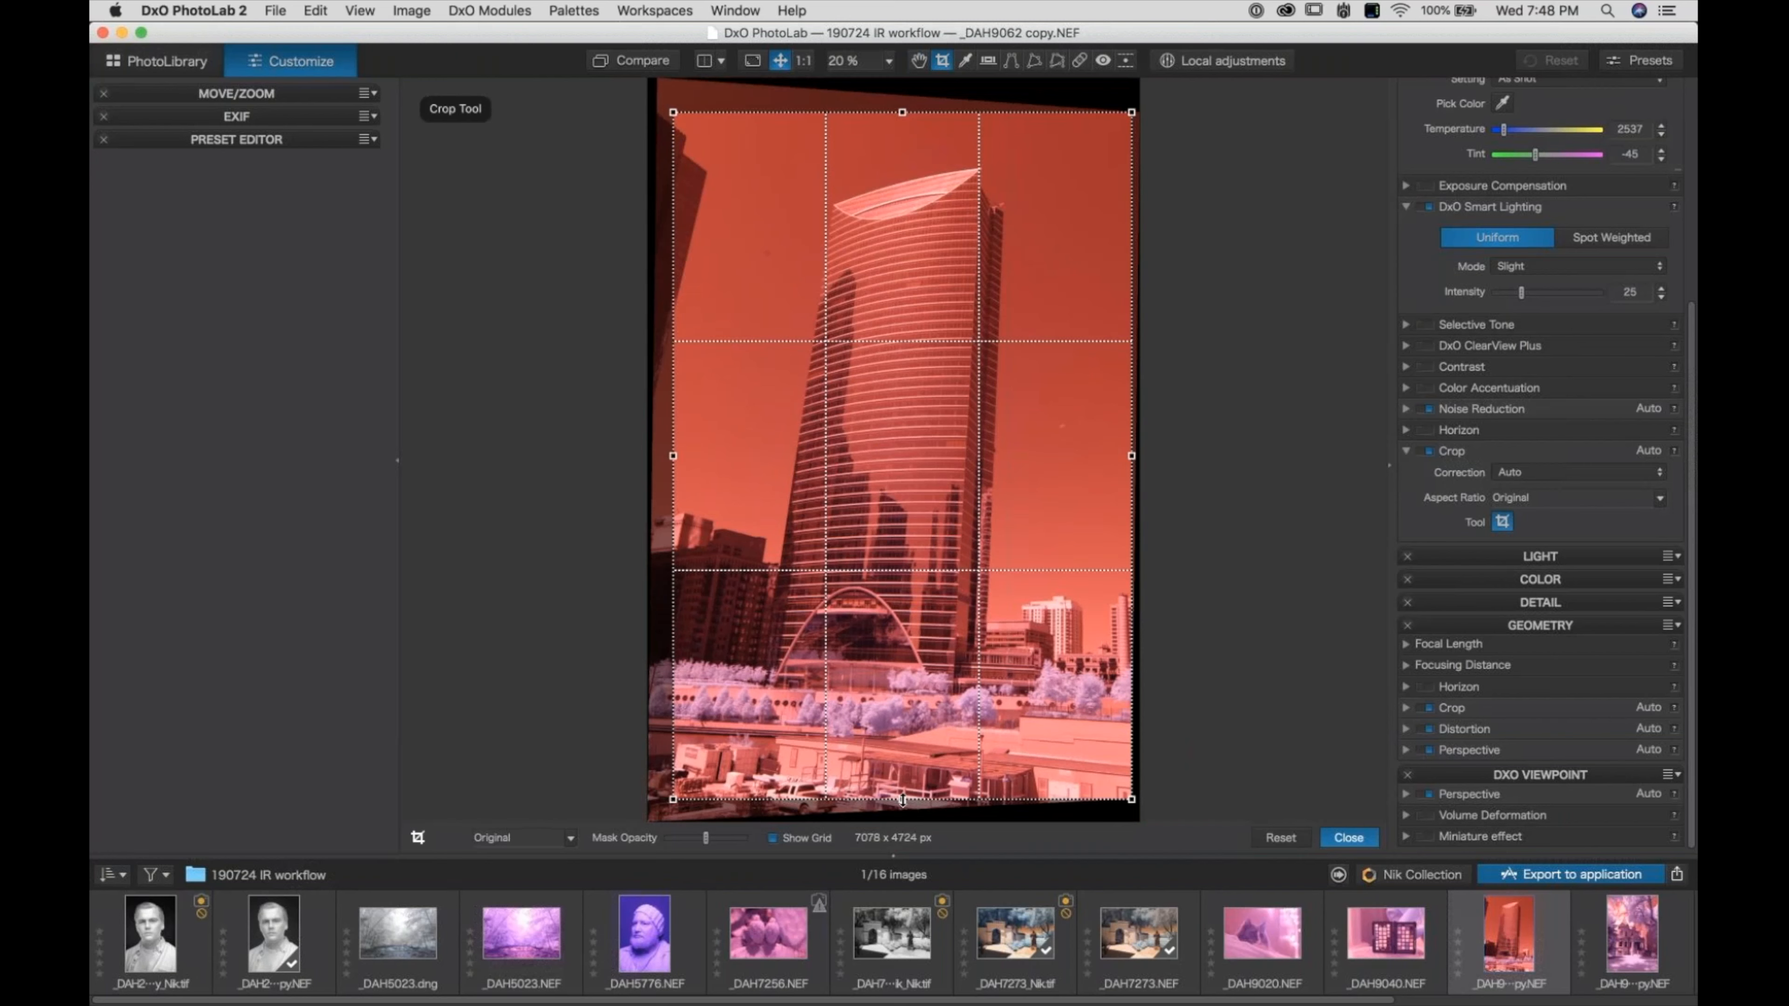
pyautogui.moveTo(902, 799); pyautogui.dragTo(902, 749)
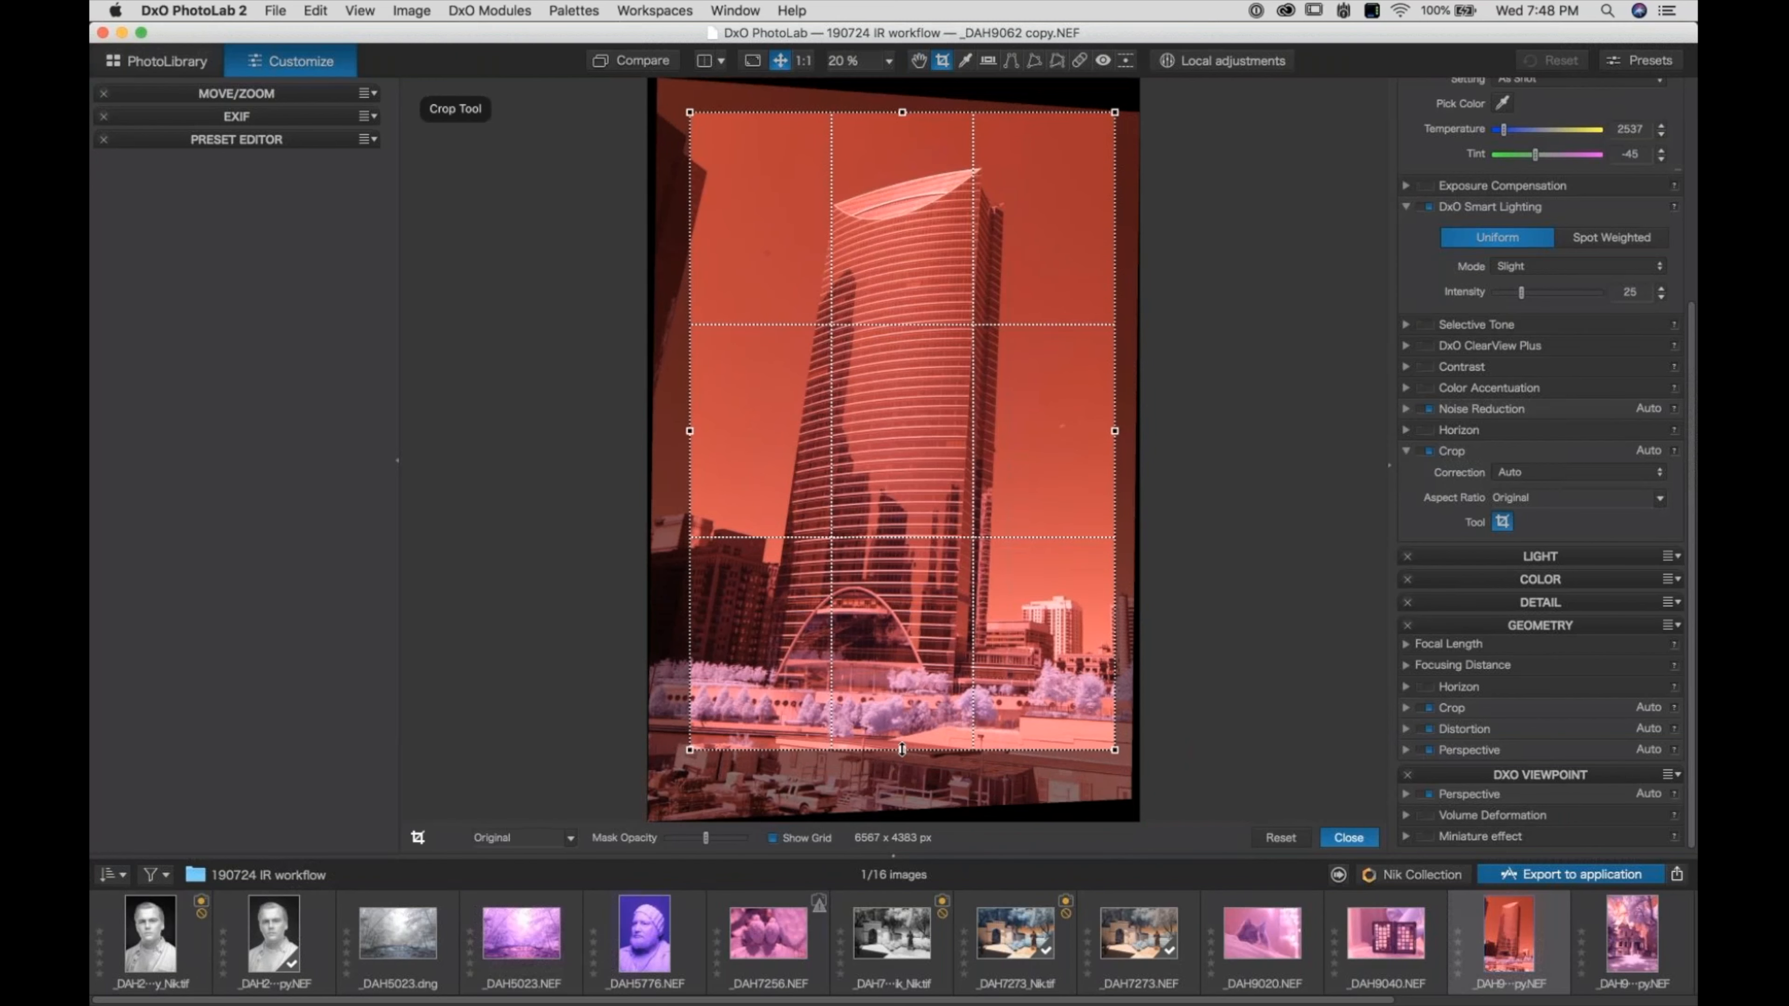
pyautogui.click(1280, 837)
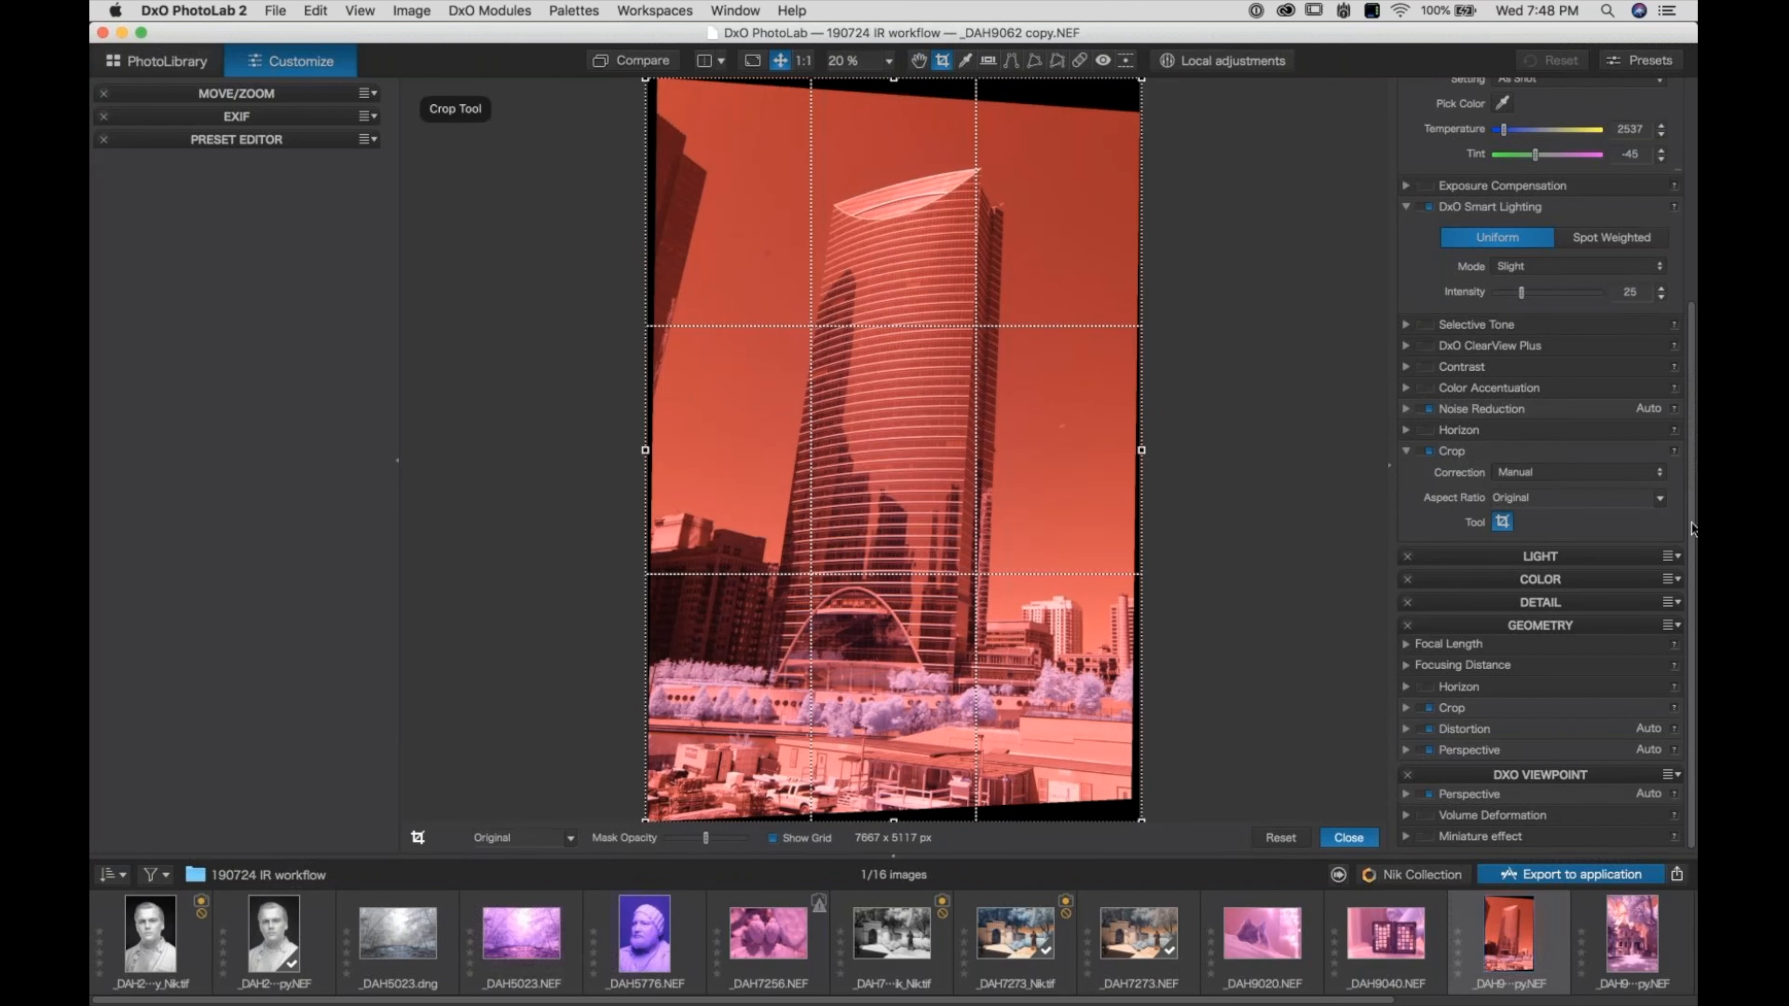
pyautogui.scroll(5, 1549, 282)
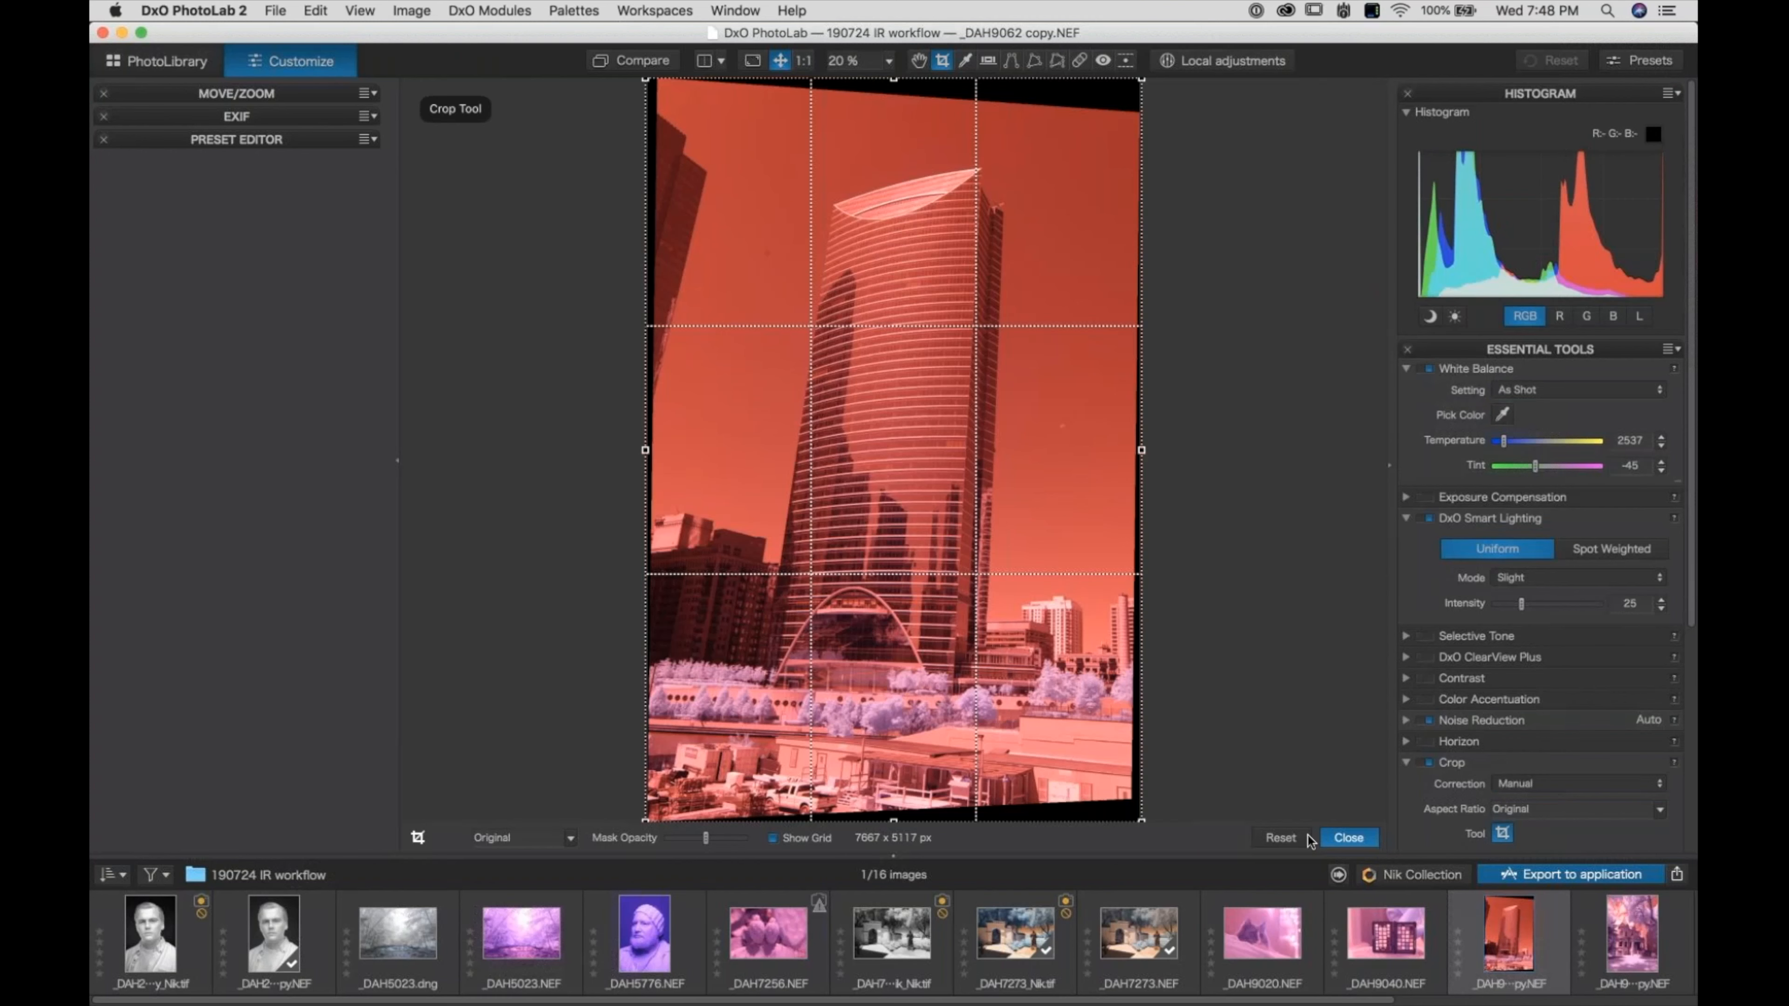
pyautogui.click(1338, 838)
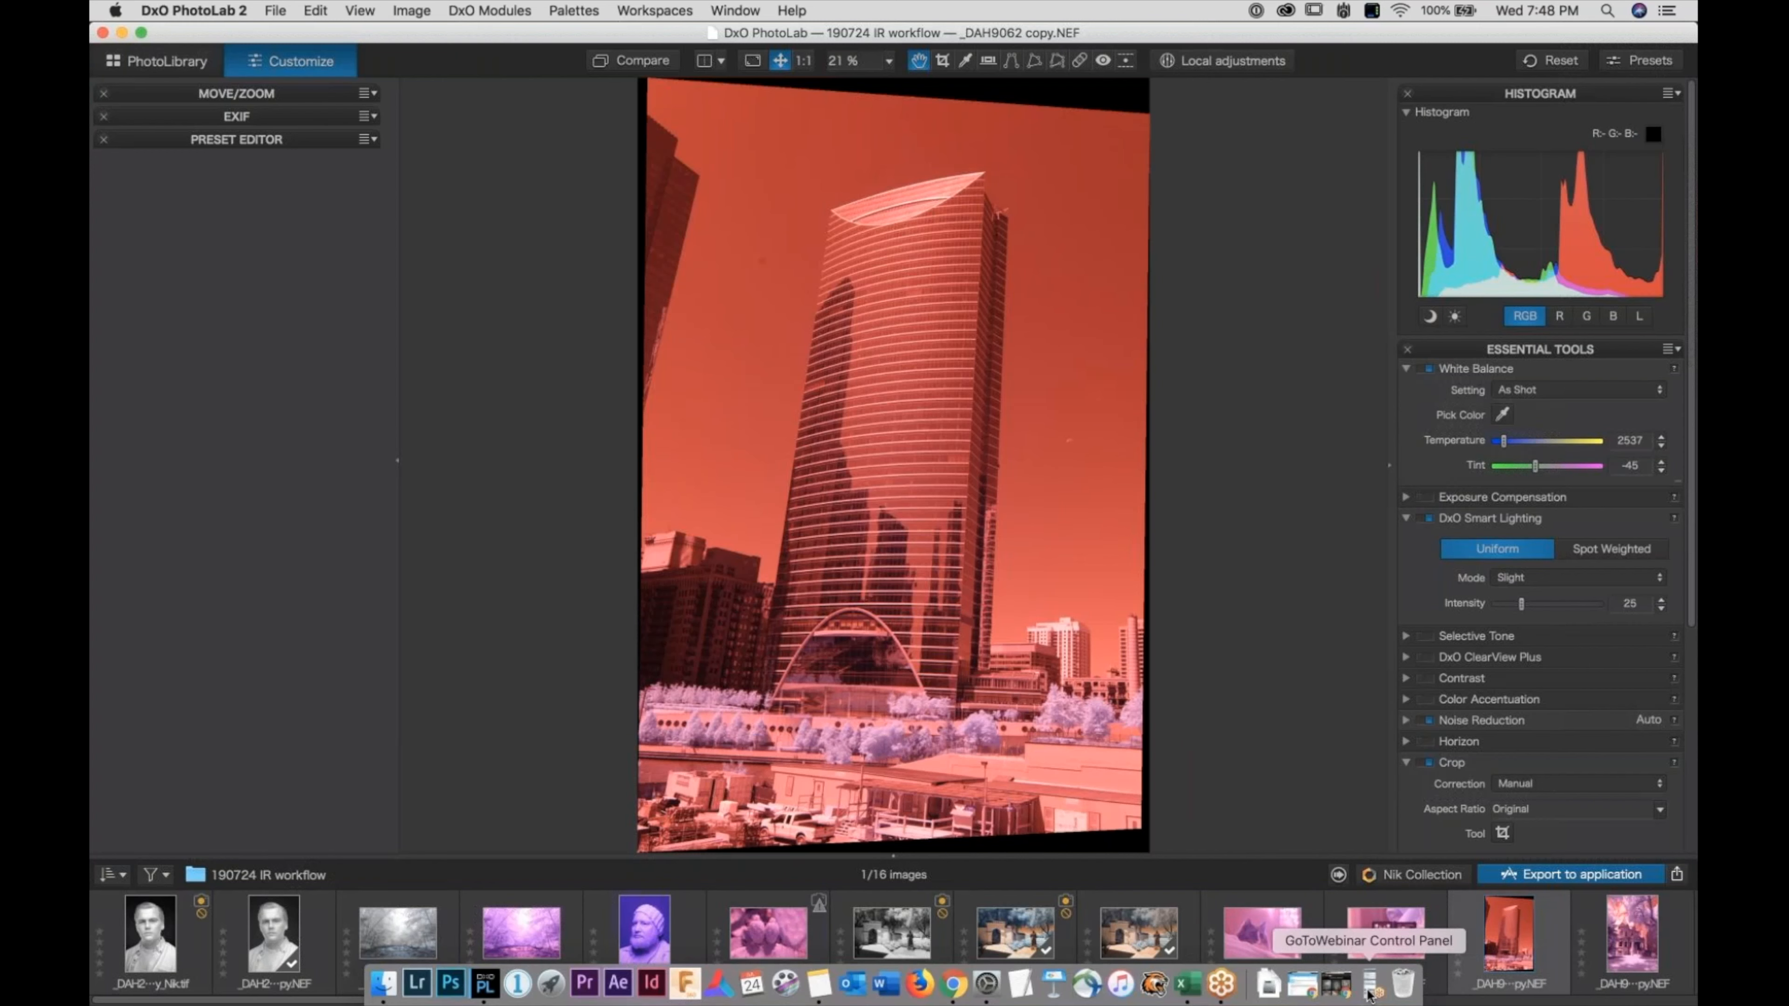
pyautogui.click(1370, 987)
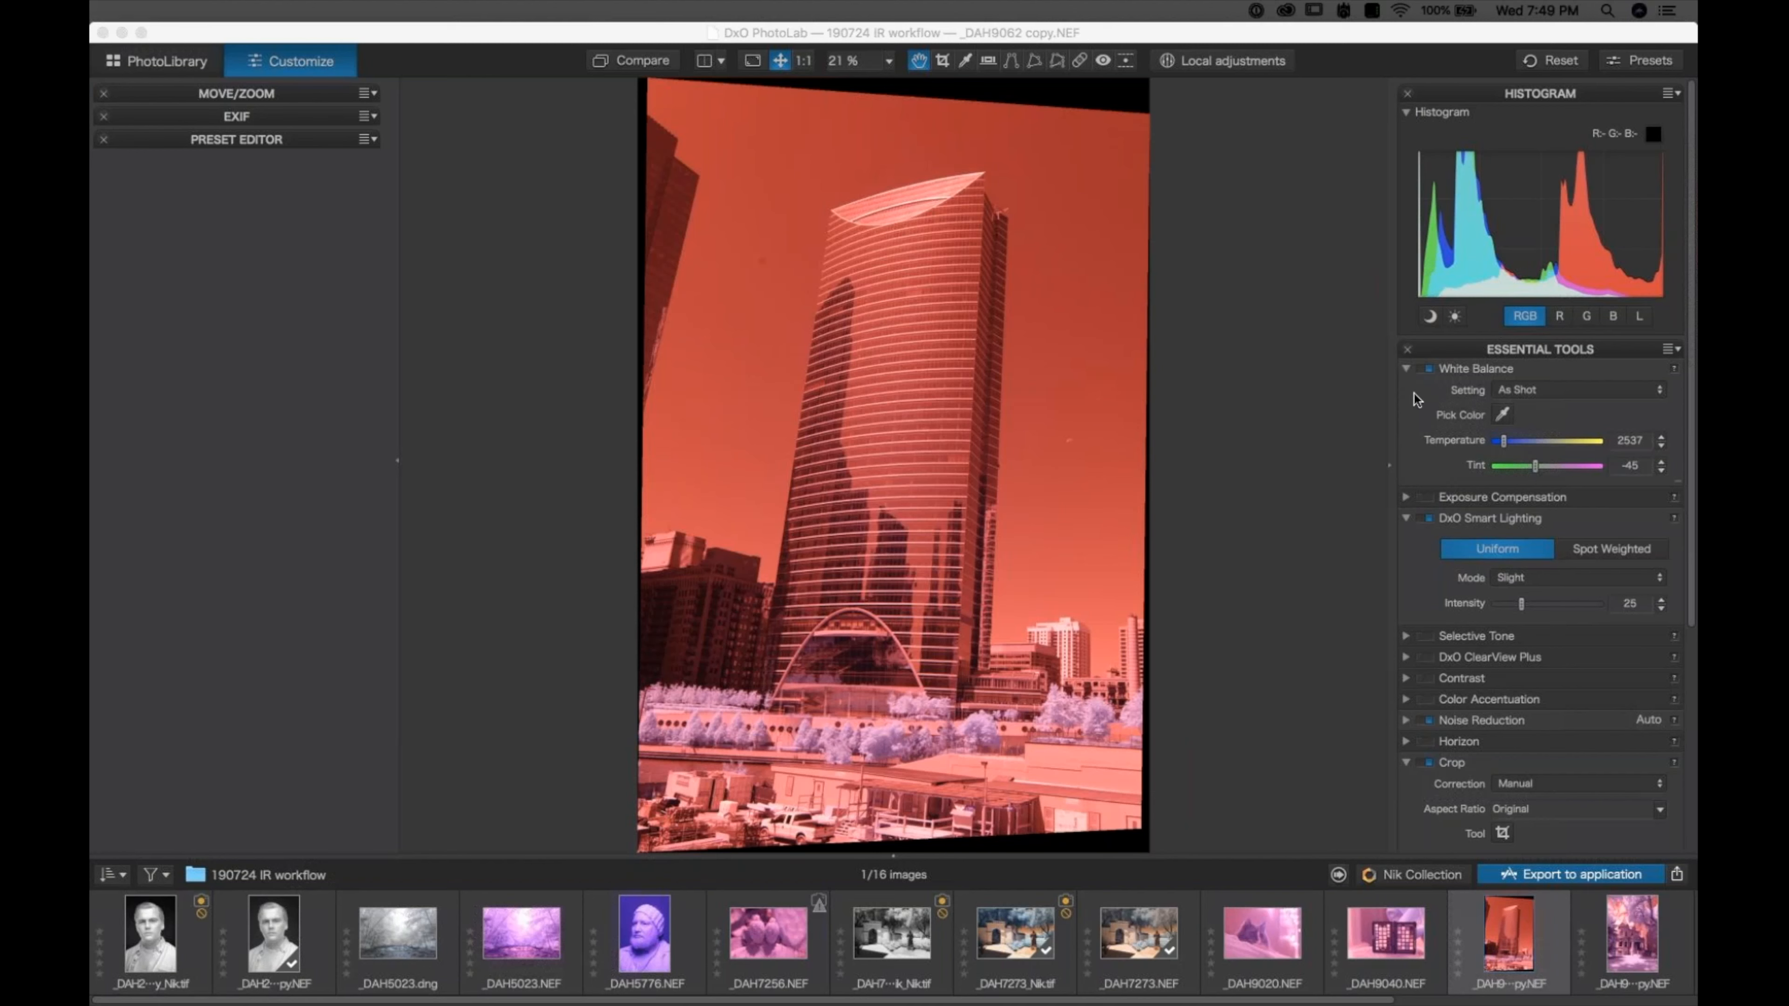
pyautogui.click(651, 962)
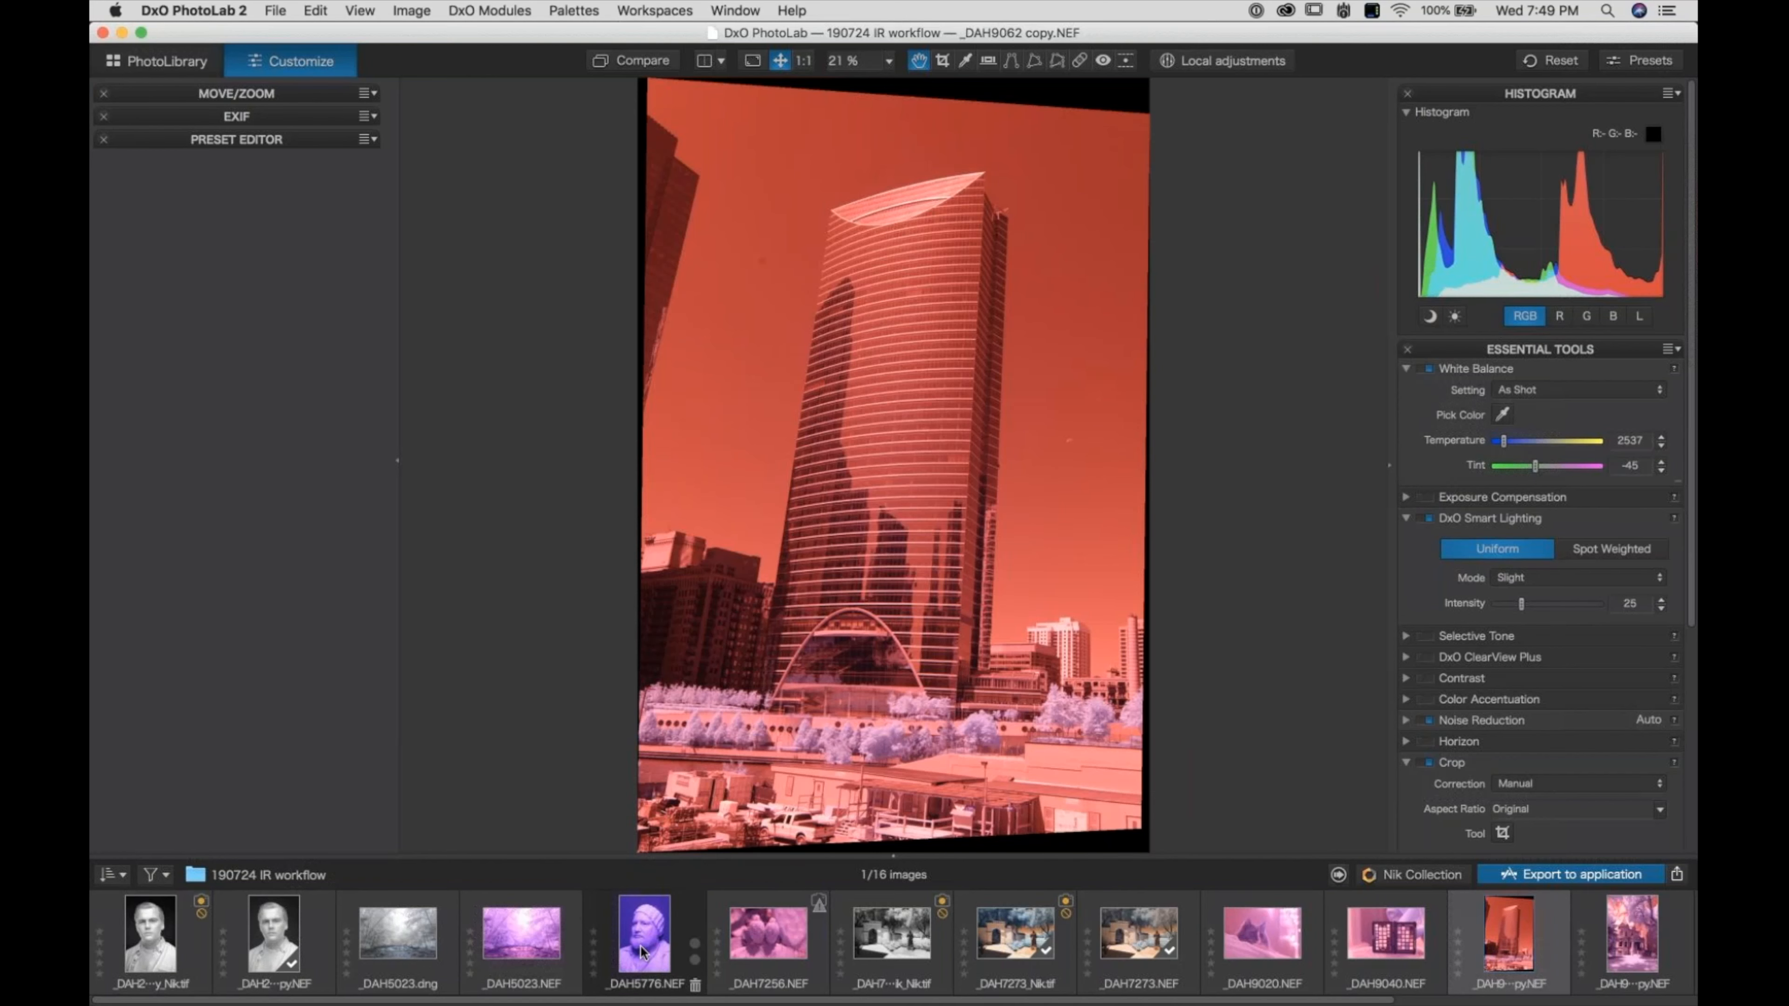
# Open the purple portrait _DAH5776.NEF and neutralize its white balance by sampling the skin on the subject's cheek
pyautogui.click(643, 948)
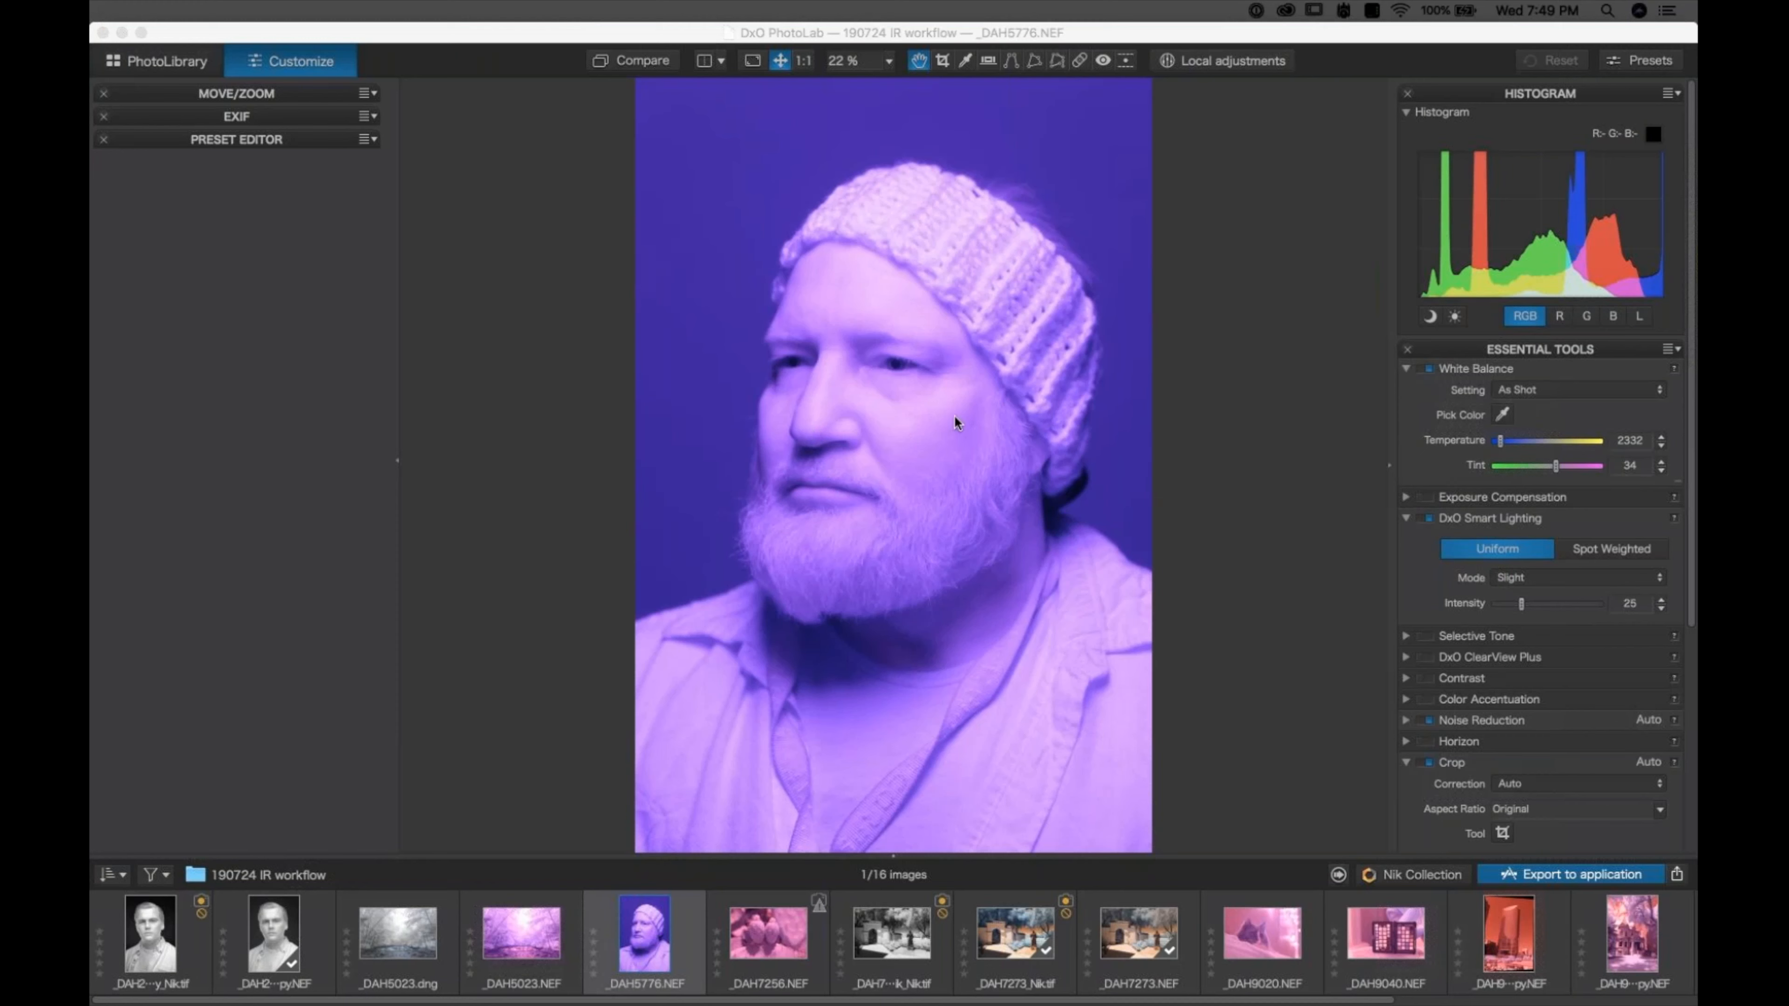
pyautogui.click(856, 405)
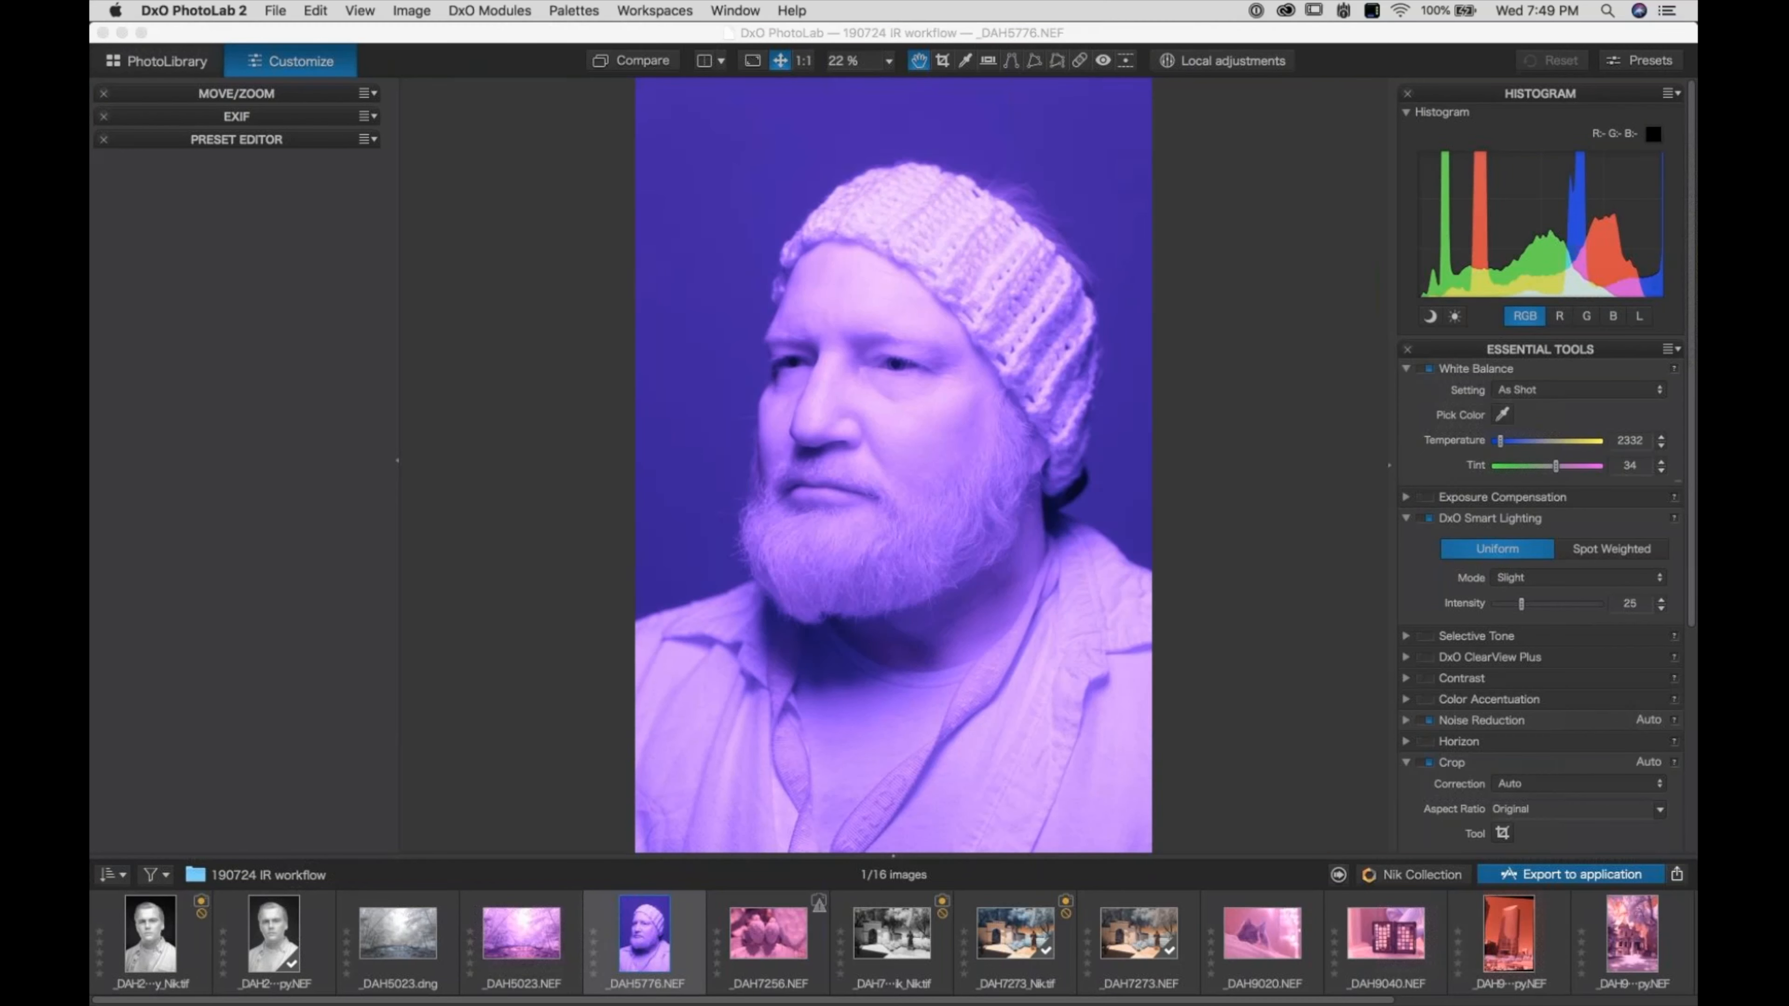
pyautogui.scroll(3, 863, 381)
pyautogui.scroll(5, 865, 361)
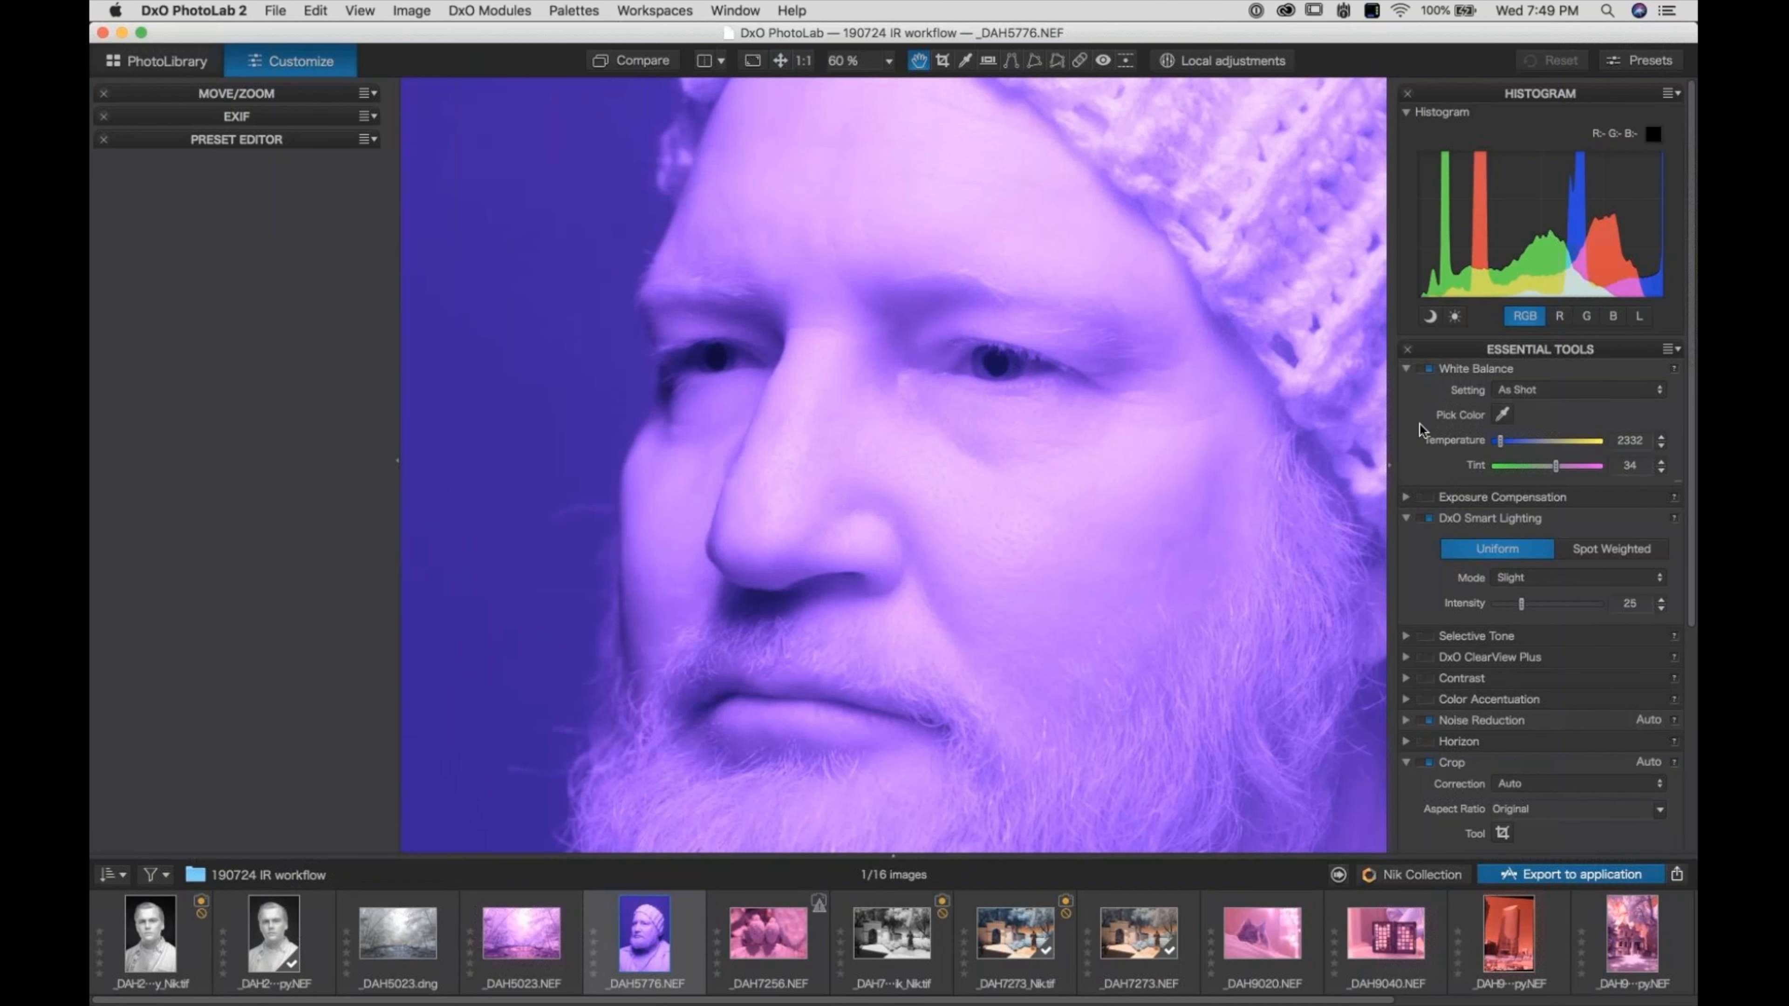
pyautogui.click(1504, 415)
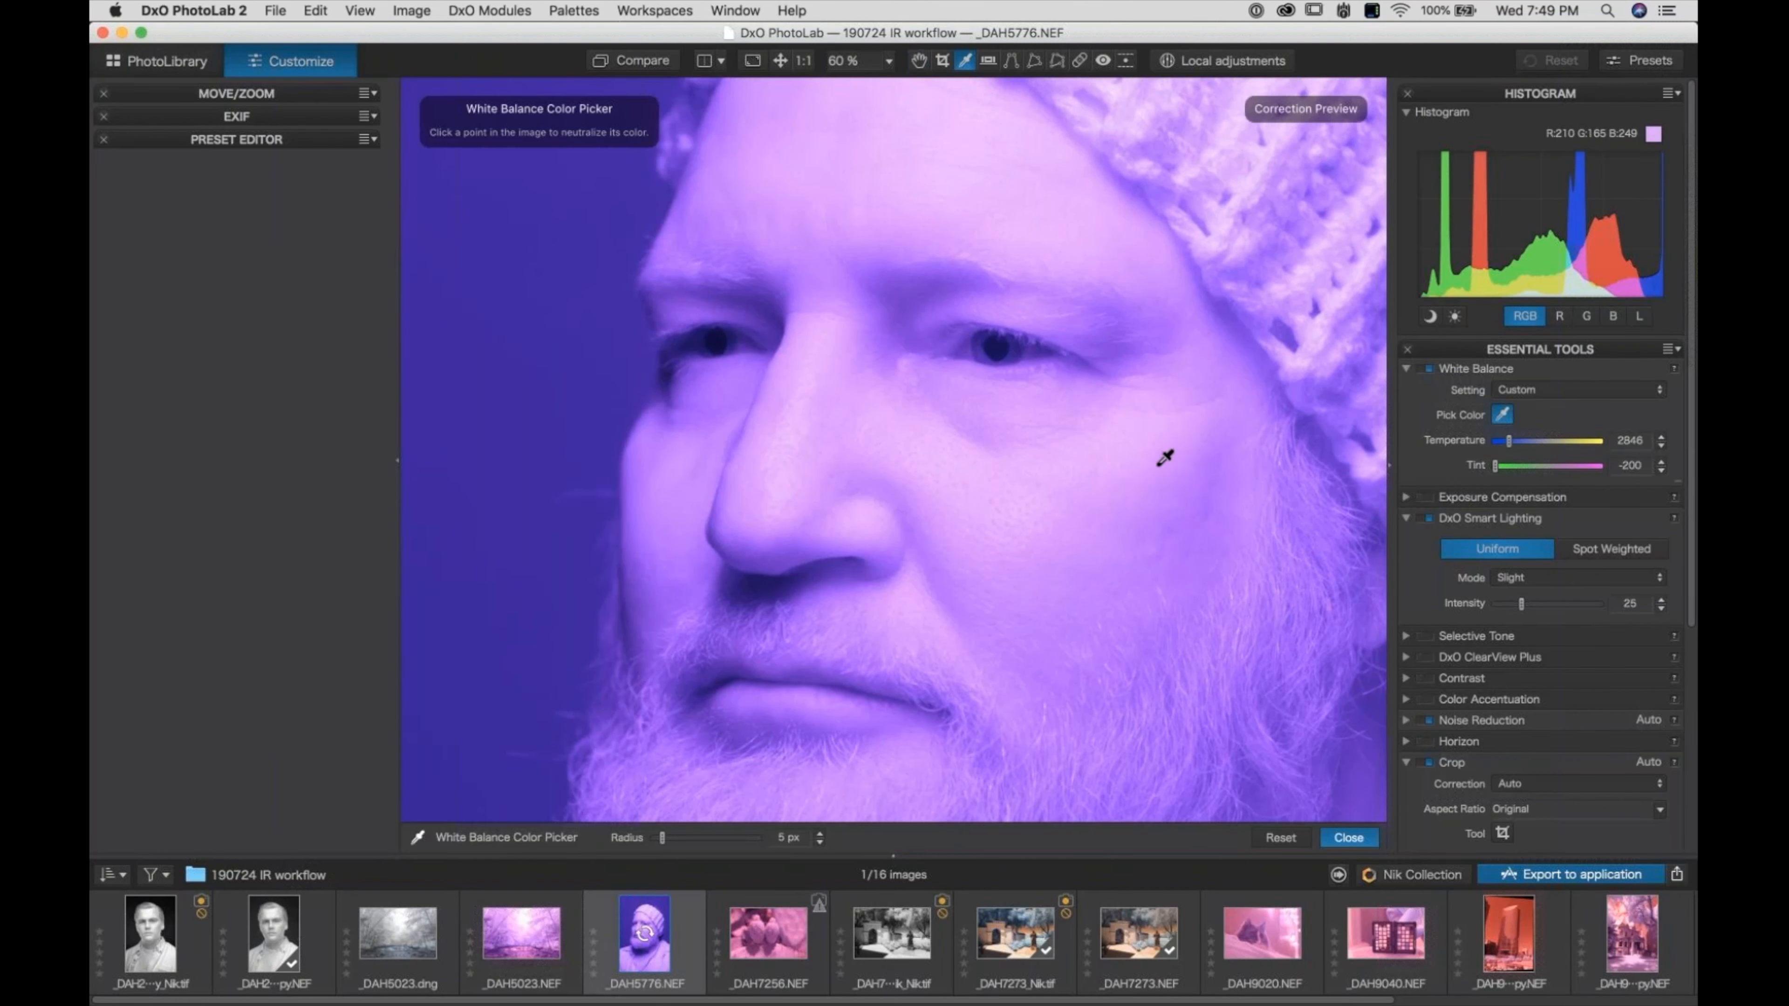
pyautogui.click(1165, 440)
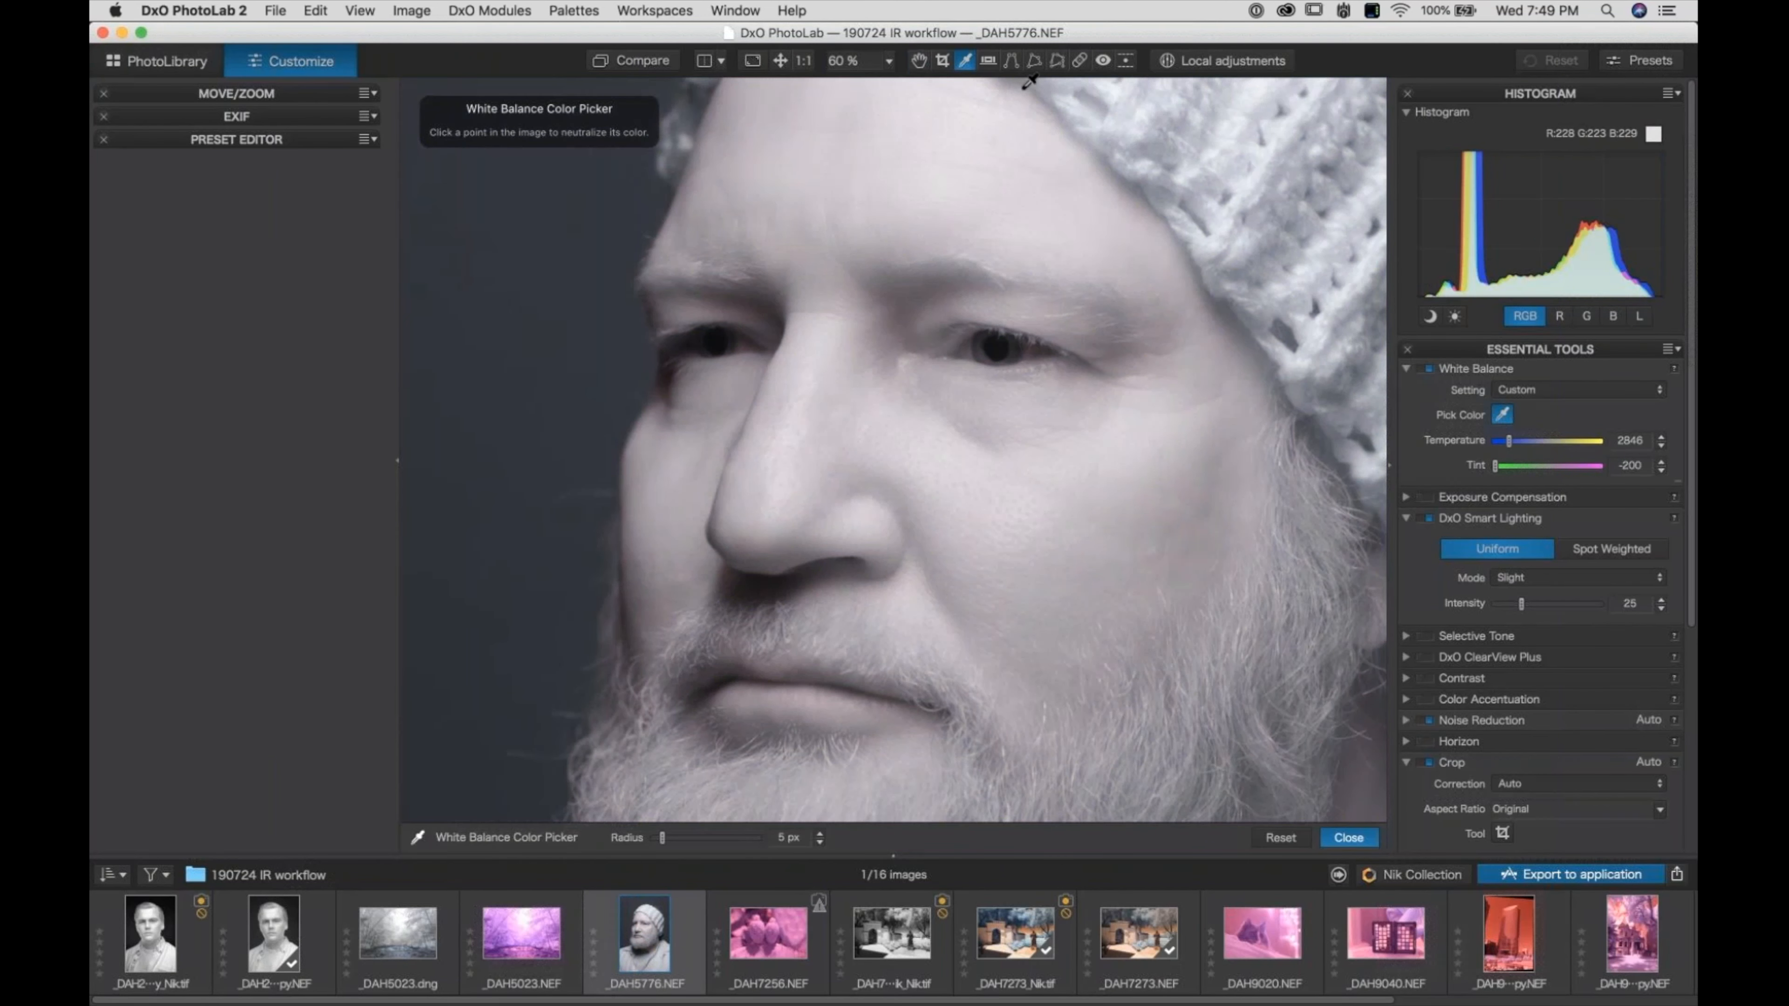
# Place a small local adjustment control point on the subject's left eye, with exposure 1.55 and slightly raised Microcontrast and ClearView
pyautogui.click(1207, 58)
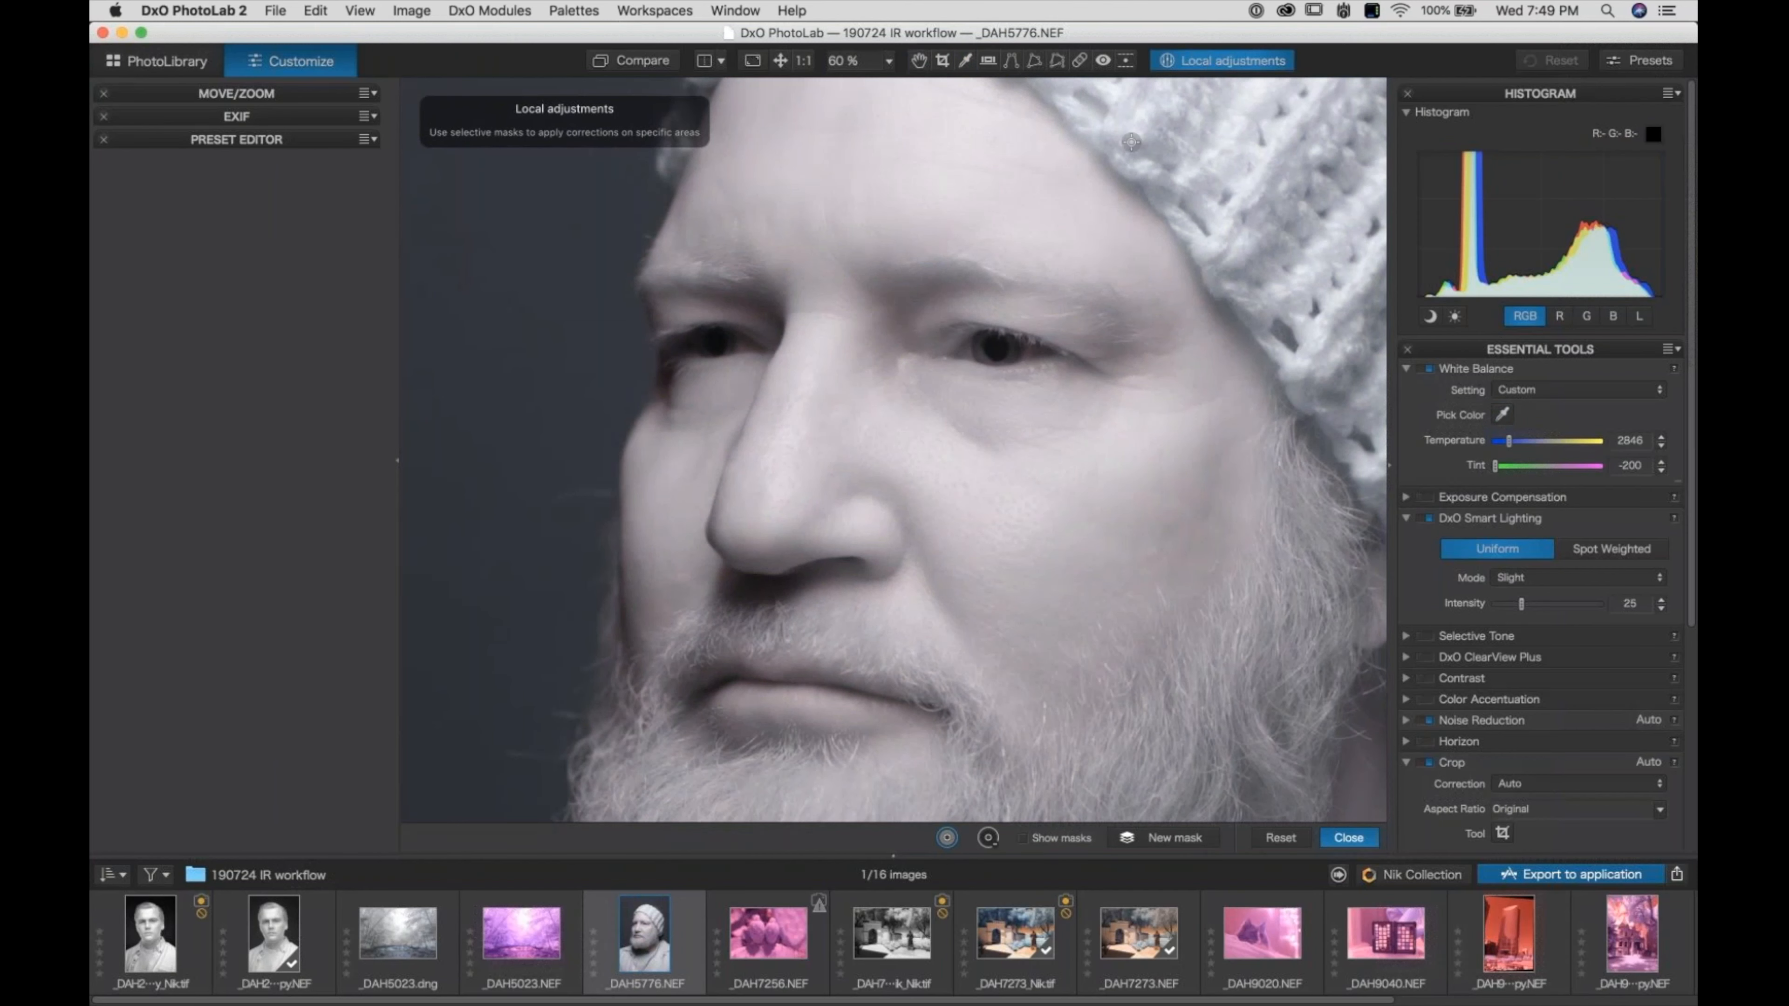
pyautogui.click(981, 346)
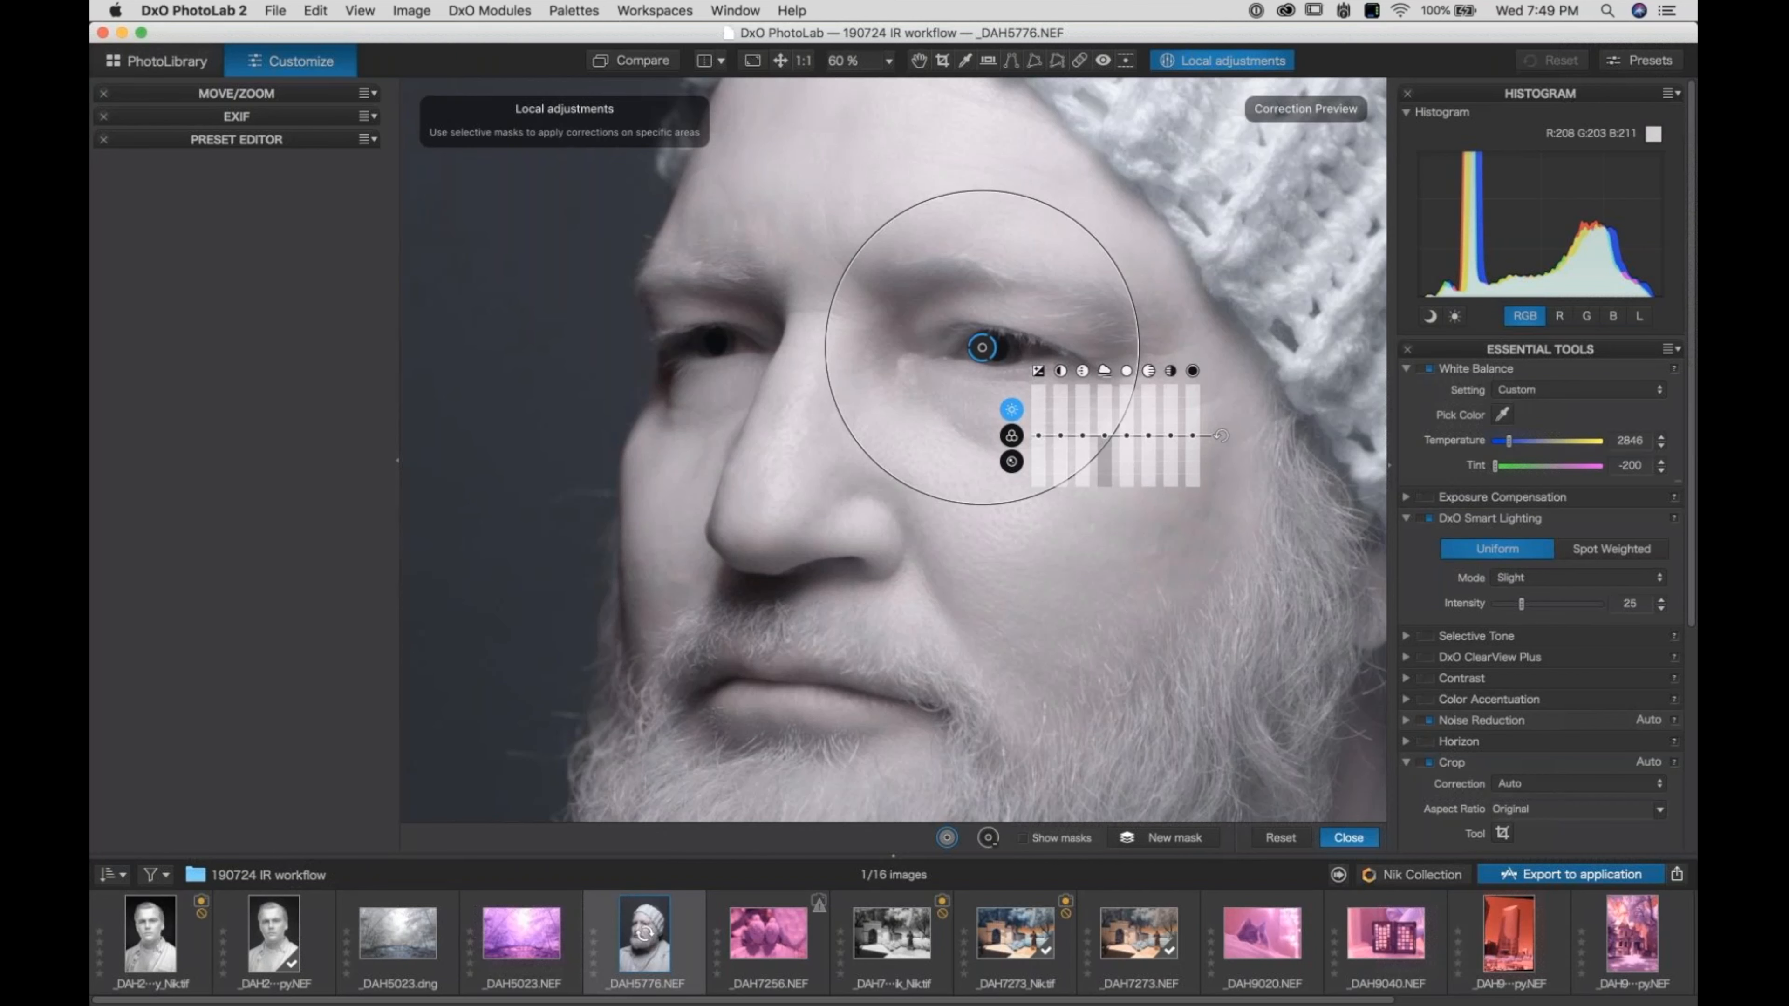
pyautogui.moveTo(826, 348); pyautogui.dragTo(935, 347)
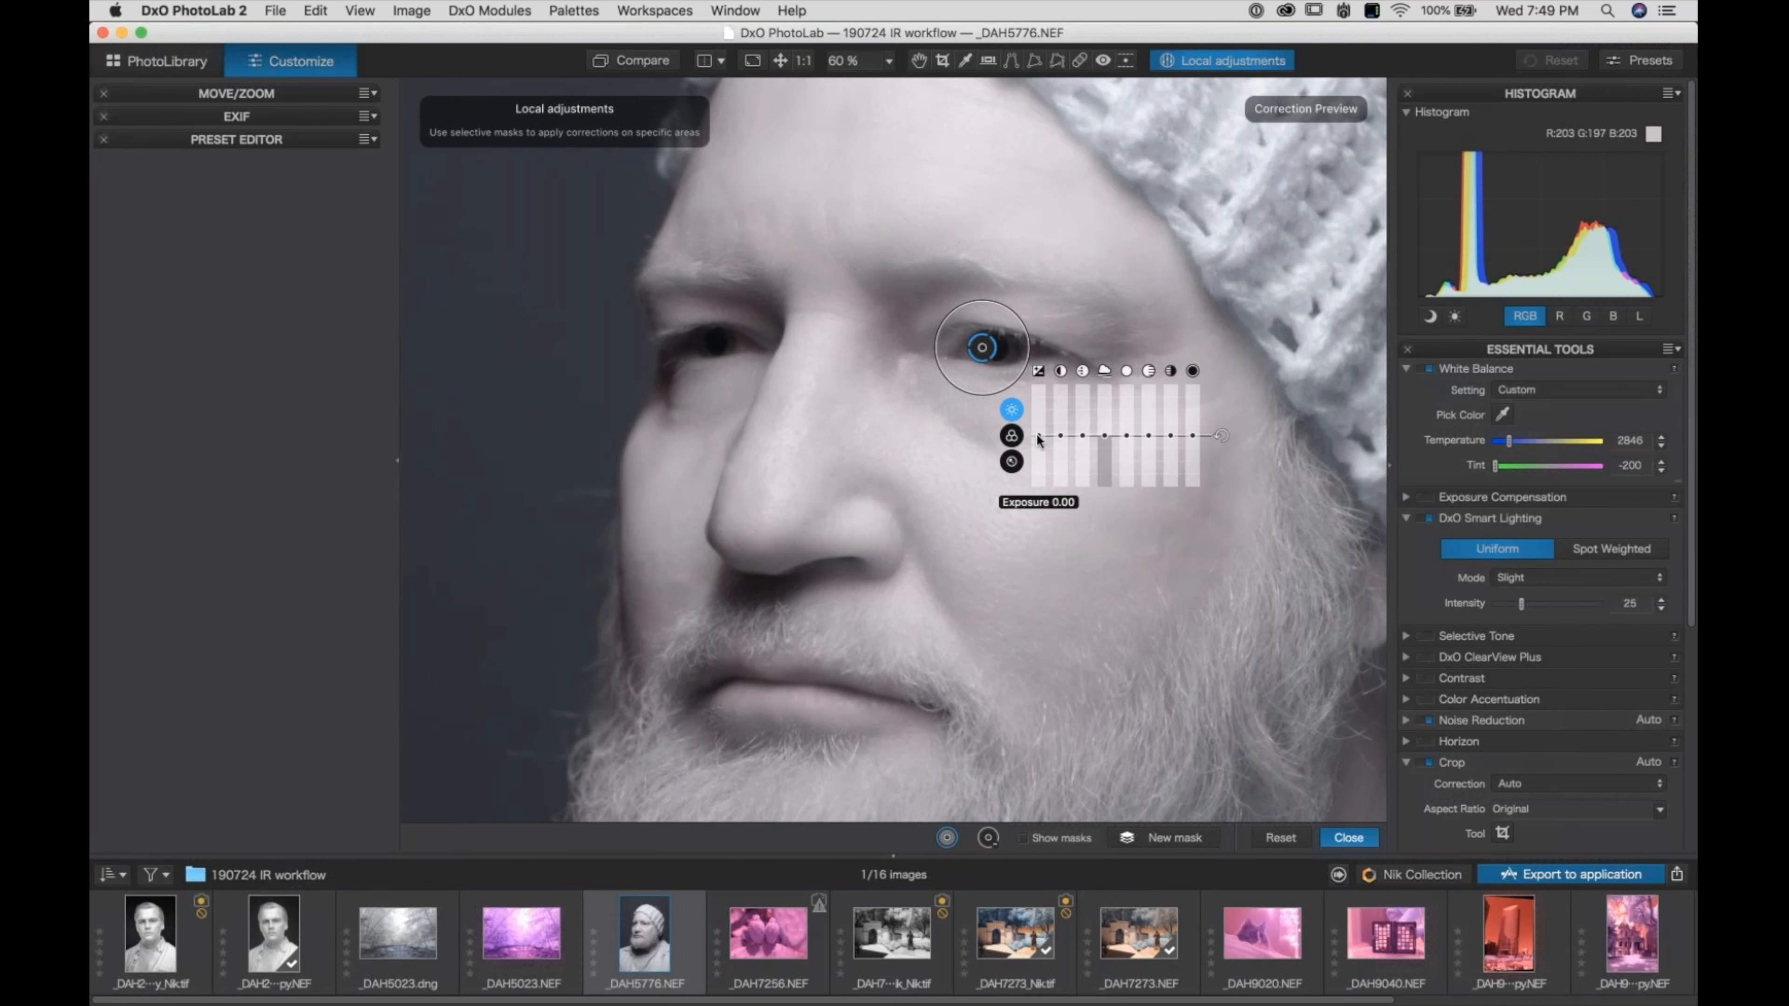
pyautogui.moveTo(1038, 438)
pyautogui.mouseDown()
pyautogui.moveTo(1040, 403)
pyautogui.moveTo(1040, 428)
pyautogui.moveTo(1104, 429)
pyautogui.moveTo(1038, 424)
pyautogui.mouseUp()
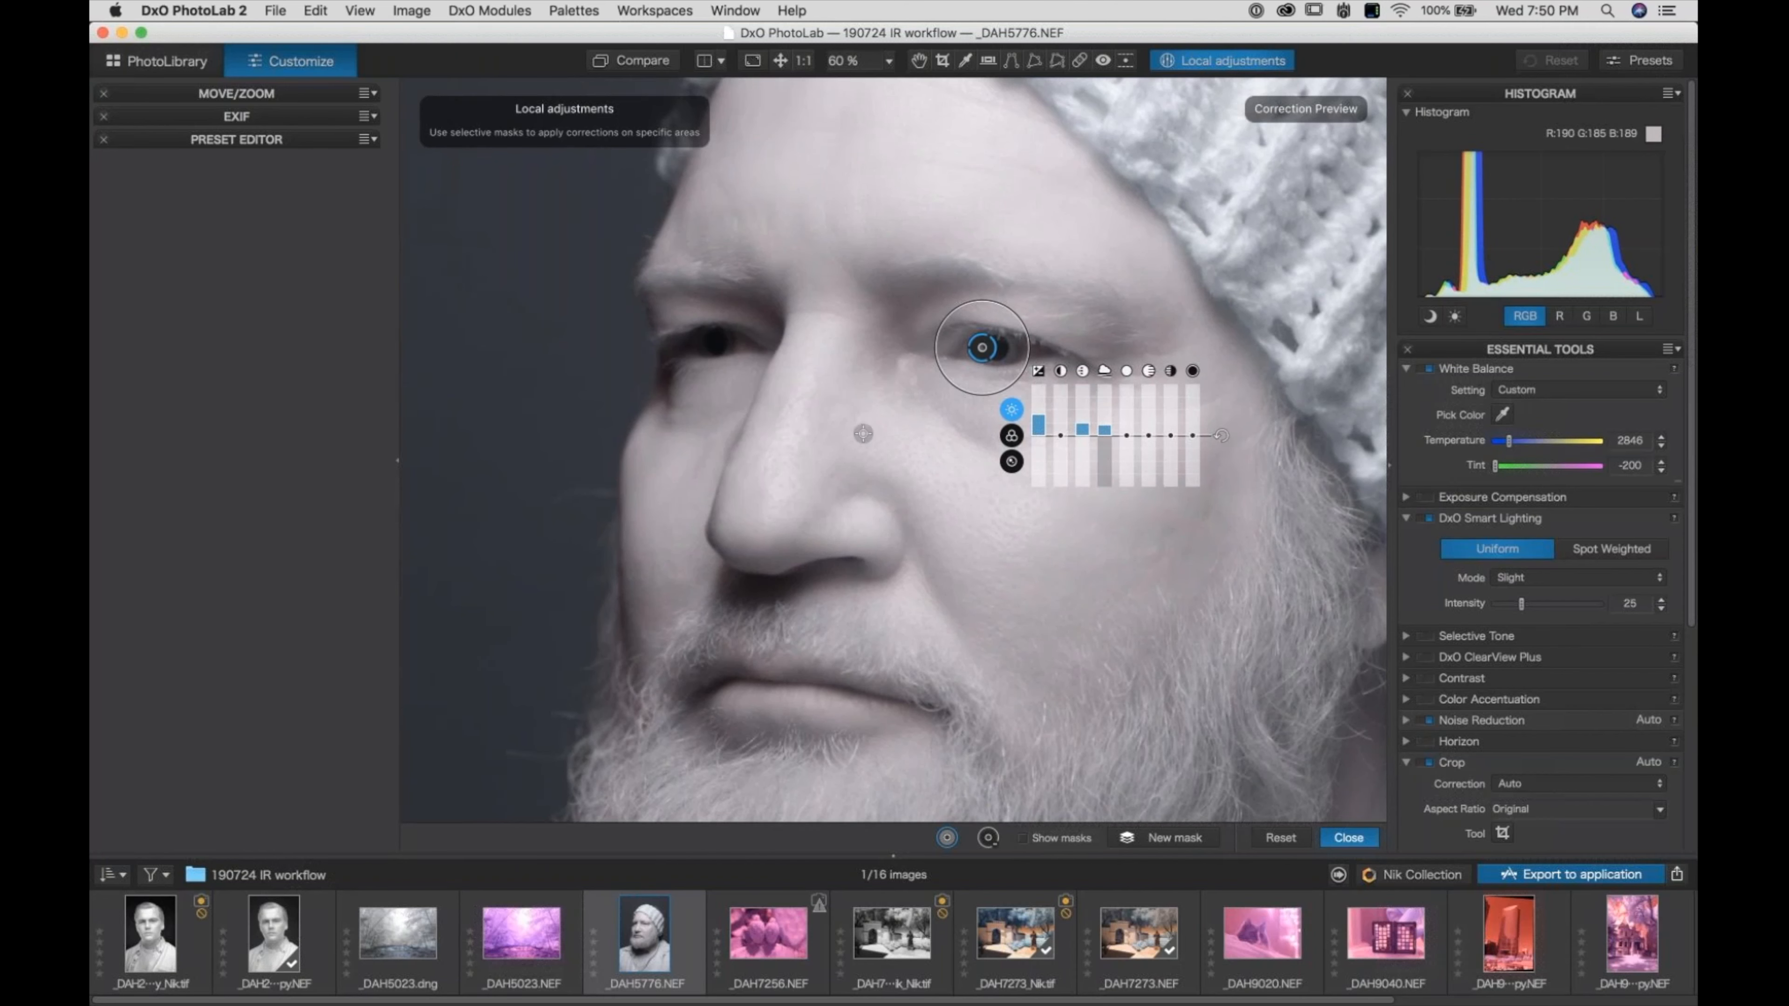
# Extend the eye mask to the subject's right eye with a second control point and slightly reduce the shared exposure
pyautogui.click(723, 343)
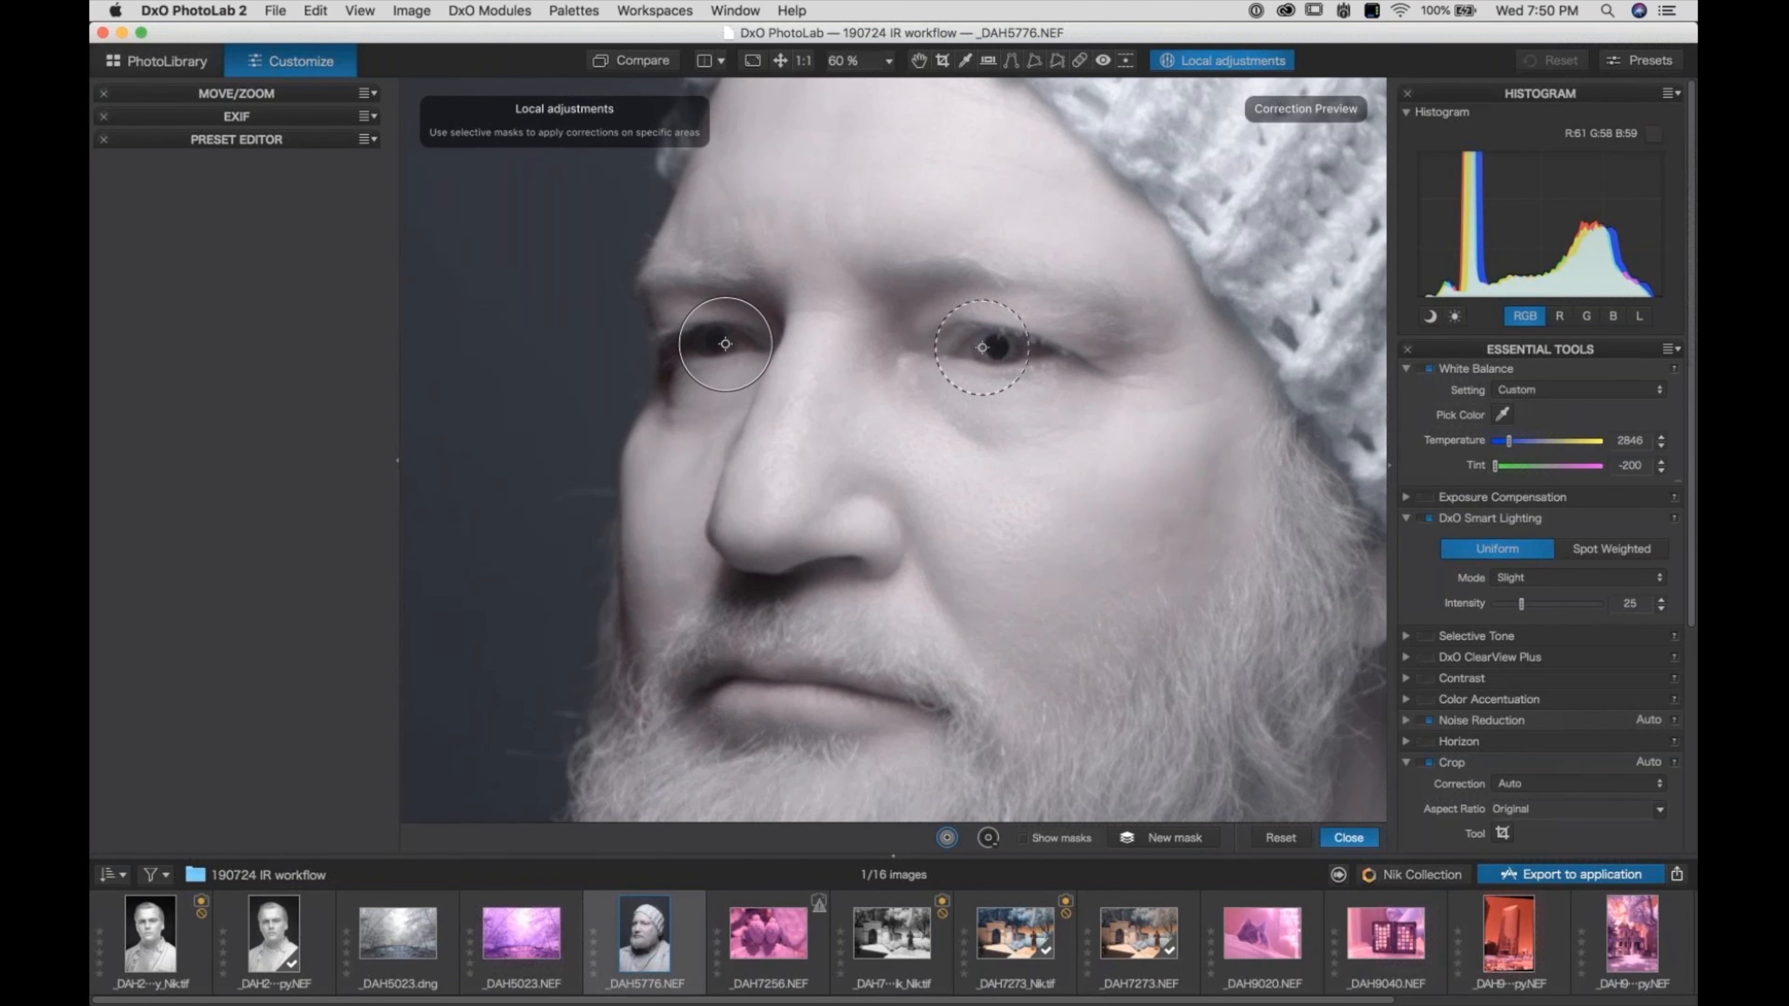
pyautogui.click(982, 347)
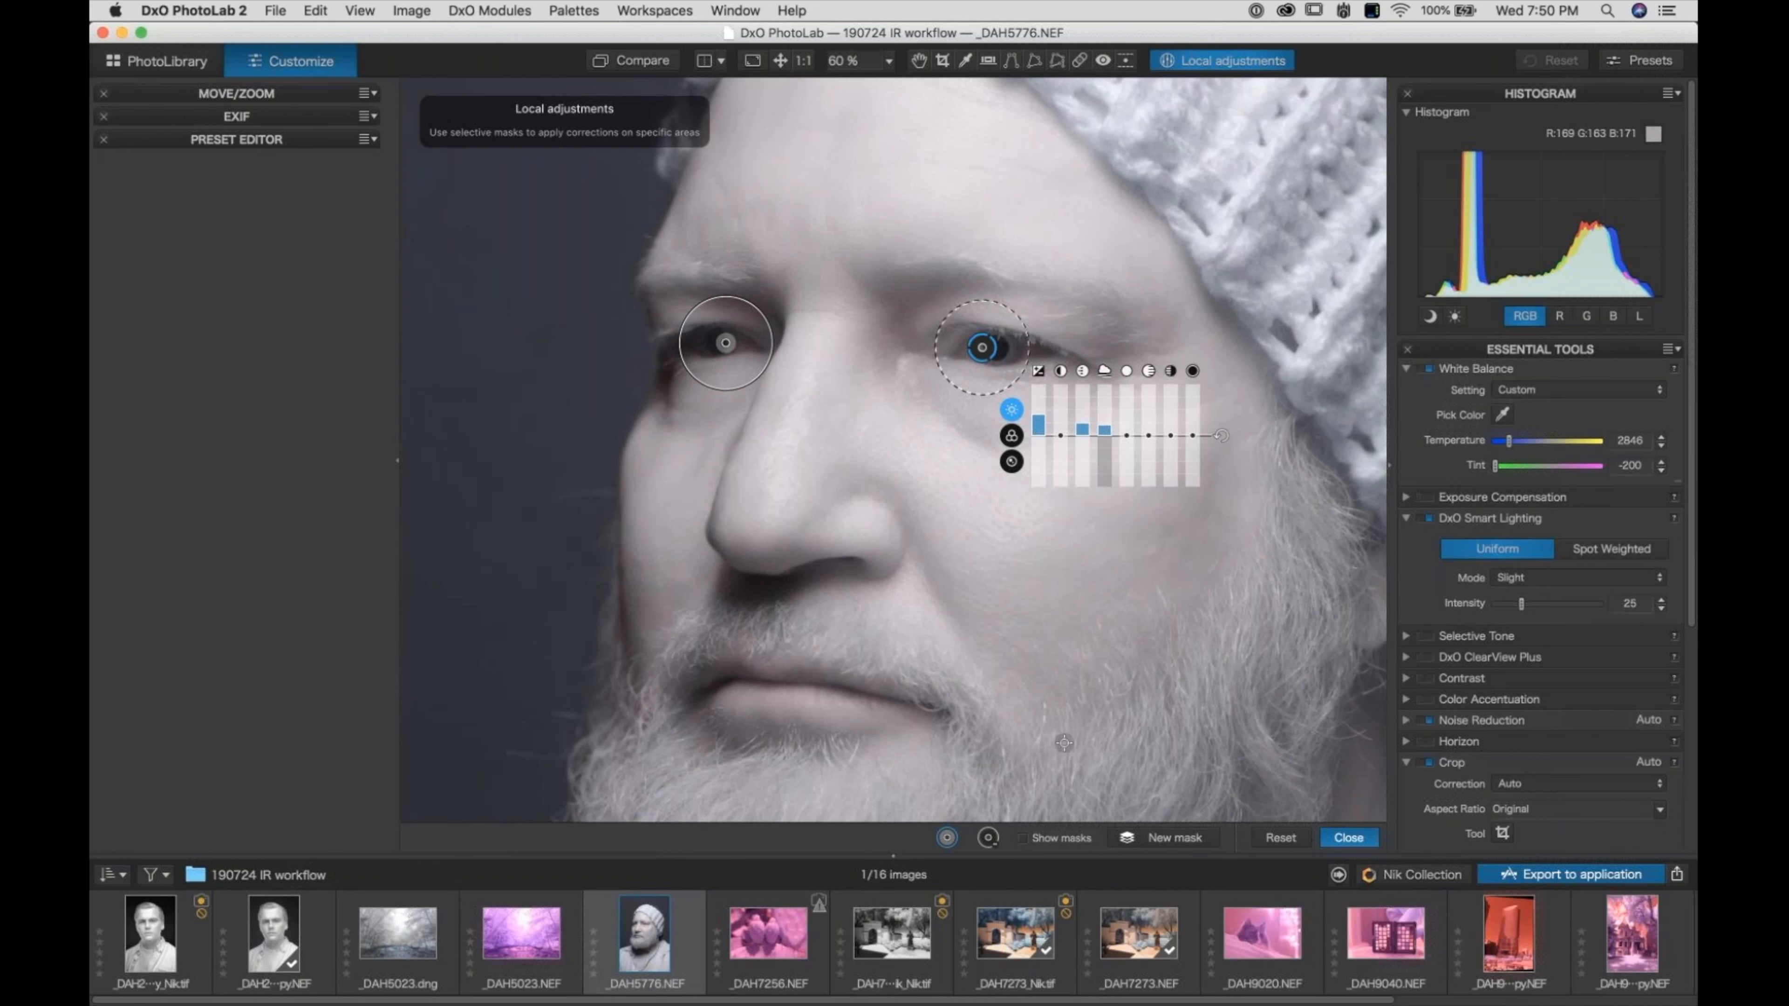
pyautogui.click(1022, 838)
pyautogui.click(1024, 838)
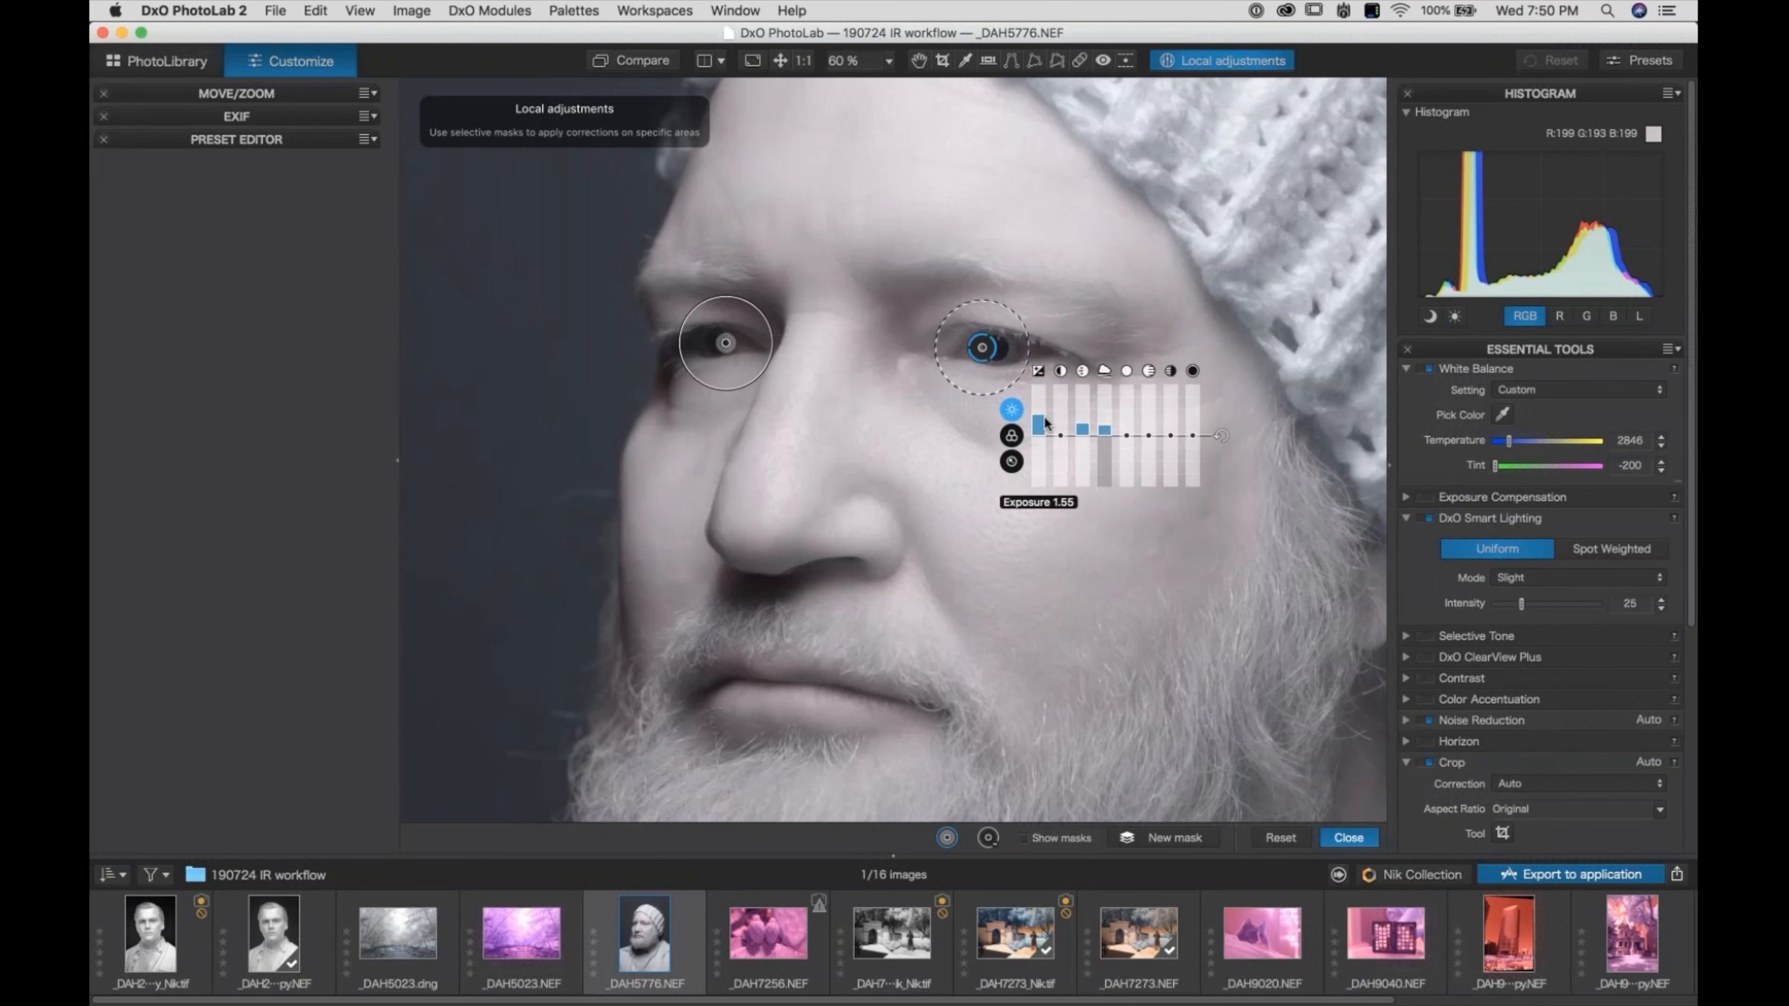
pyautogui.moveTo(1044, 422); pyautogui.dragTo(1044, 417)
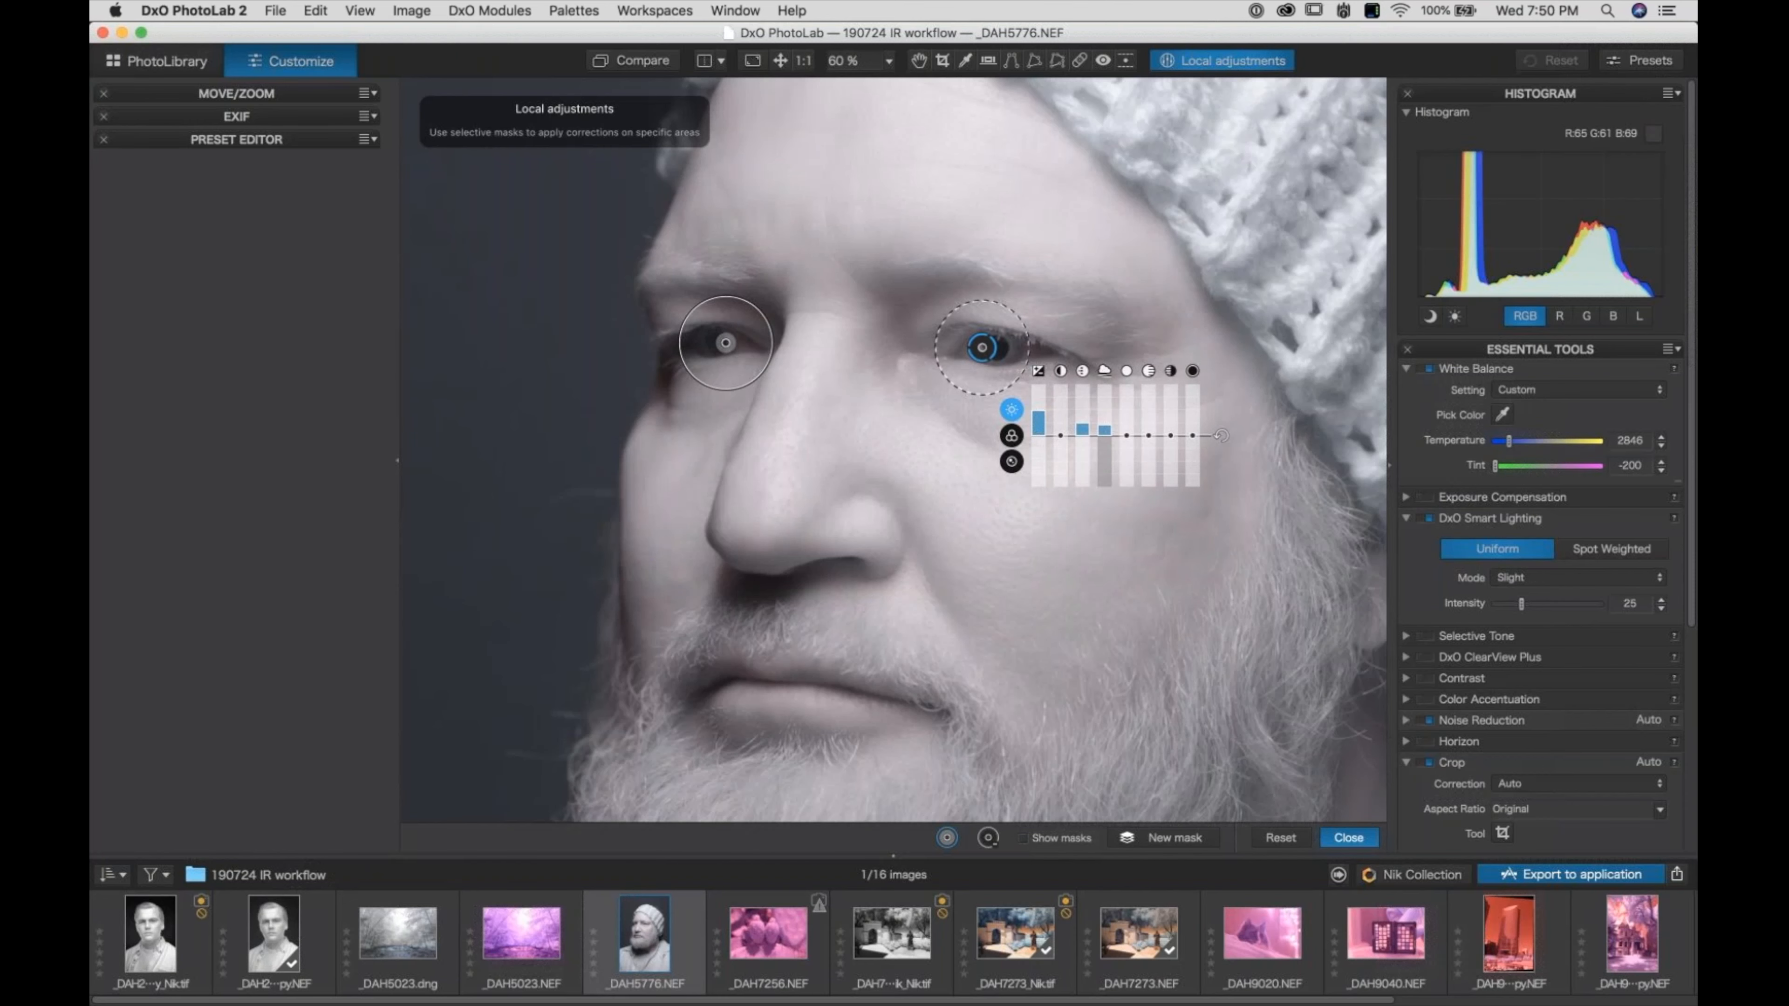
pyautogui.moveTo(1039, 423); pyautogui.dragTo(1041, 427)
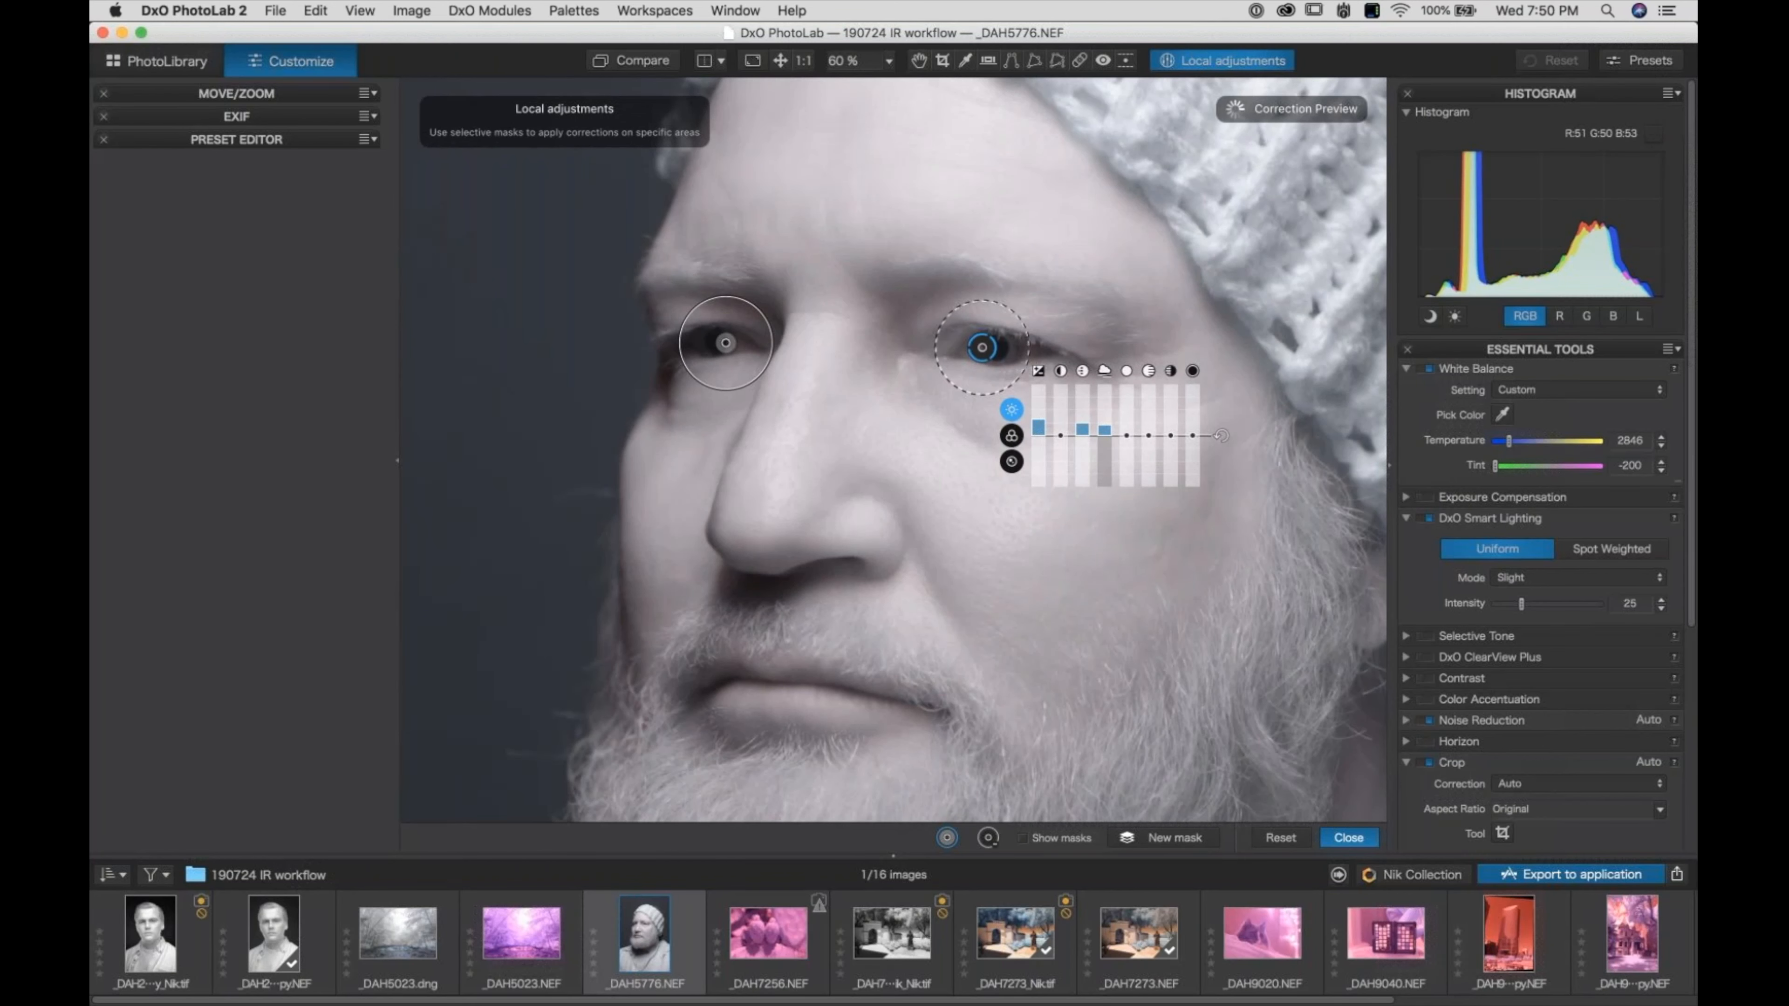
# Create a separate mask on the subject's right eye with sharpness 20 and raised exposure, Microcontrast and ClearView, and close the local adjustments
pyautogui.click(1168, 840)
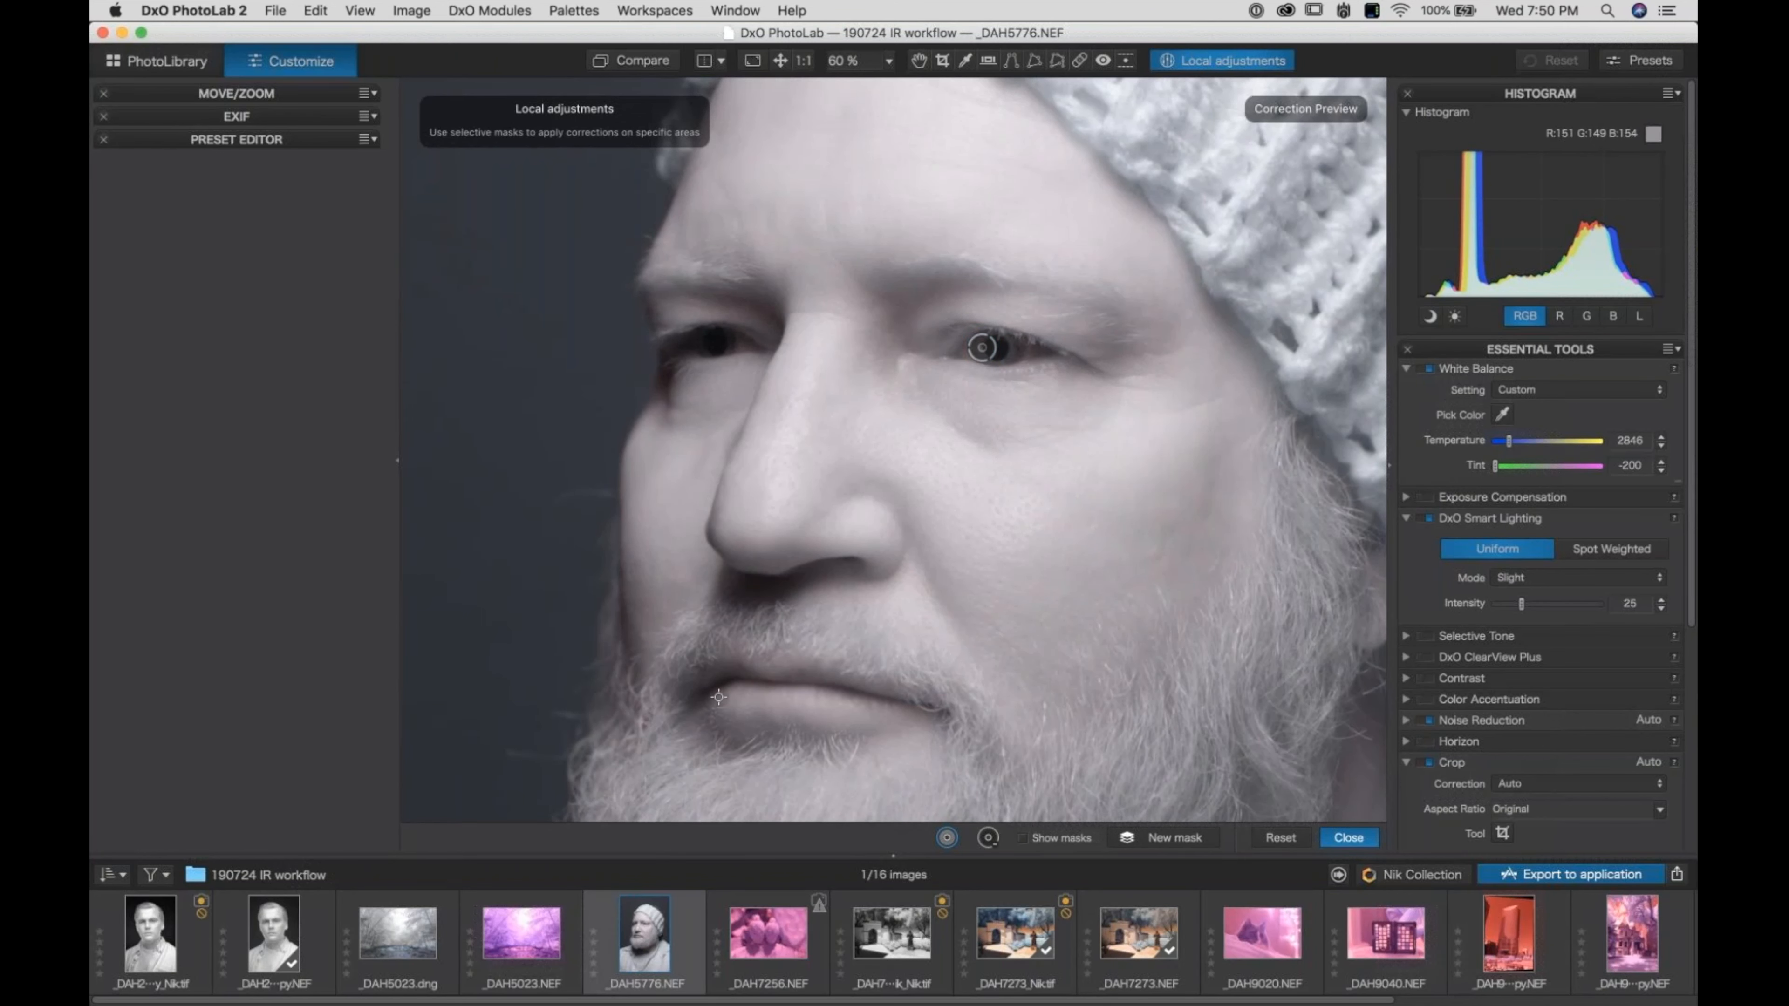
pyautogui.click(727, 340)
pyautogui.moveTo(784, 431); pyautogui.dragTo(850, 417)
pyautogui.click(756, 453)
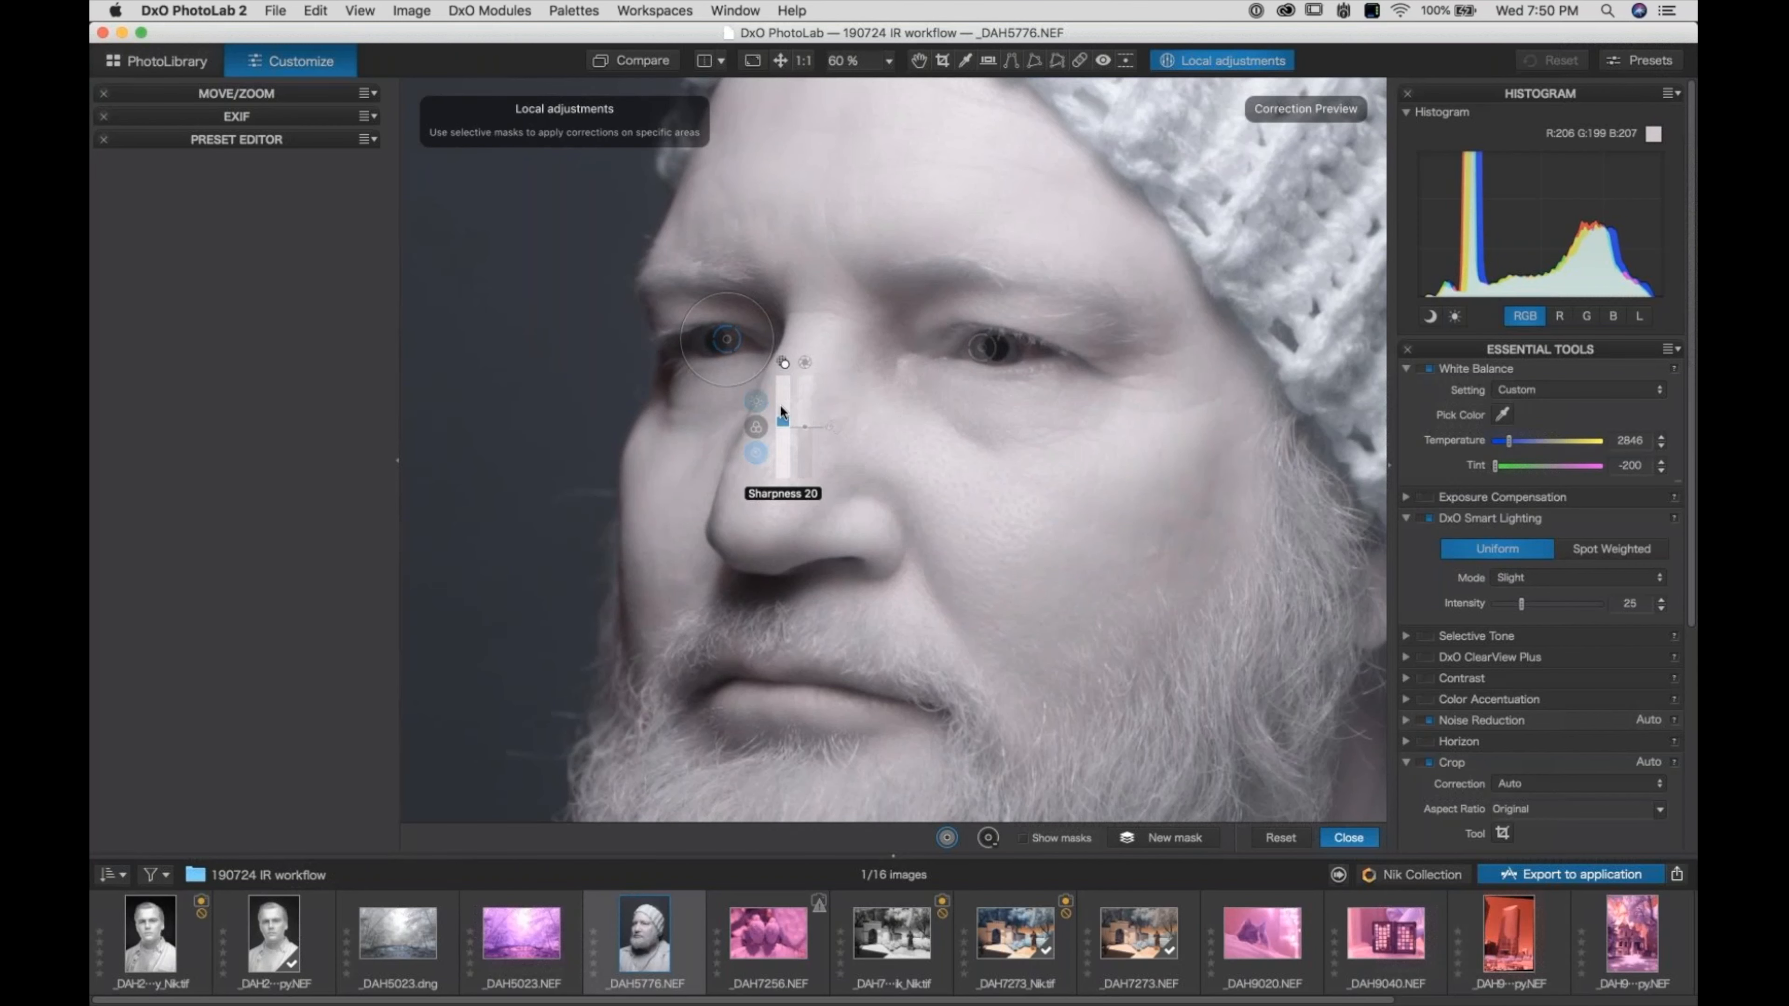
pyautogui.click(756, 400)
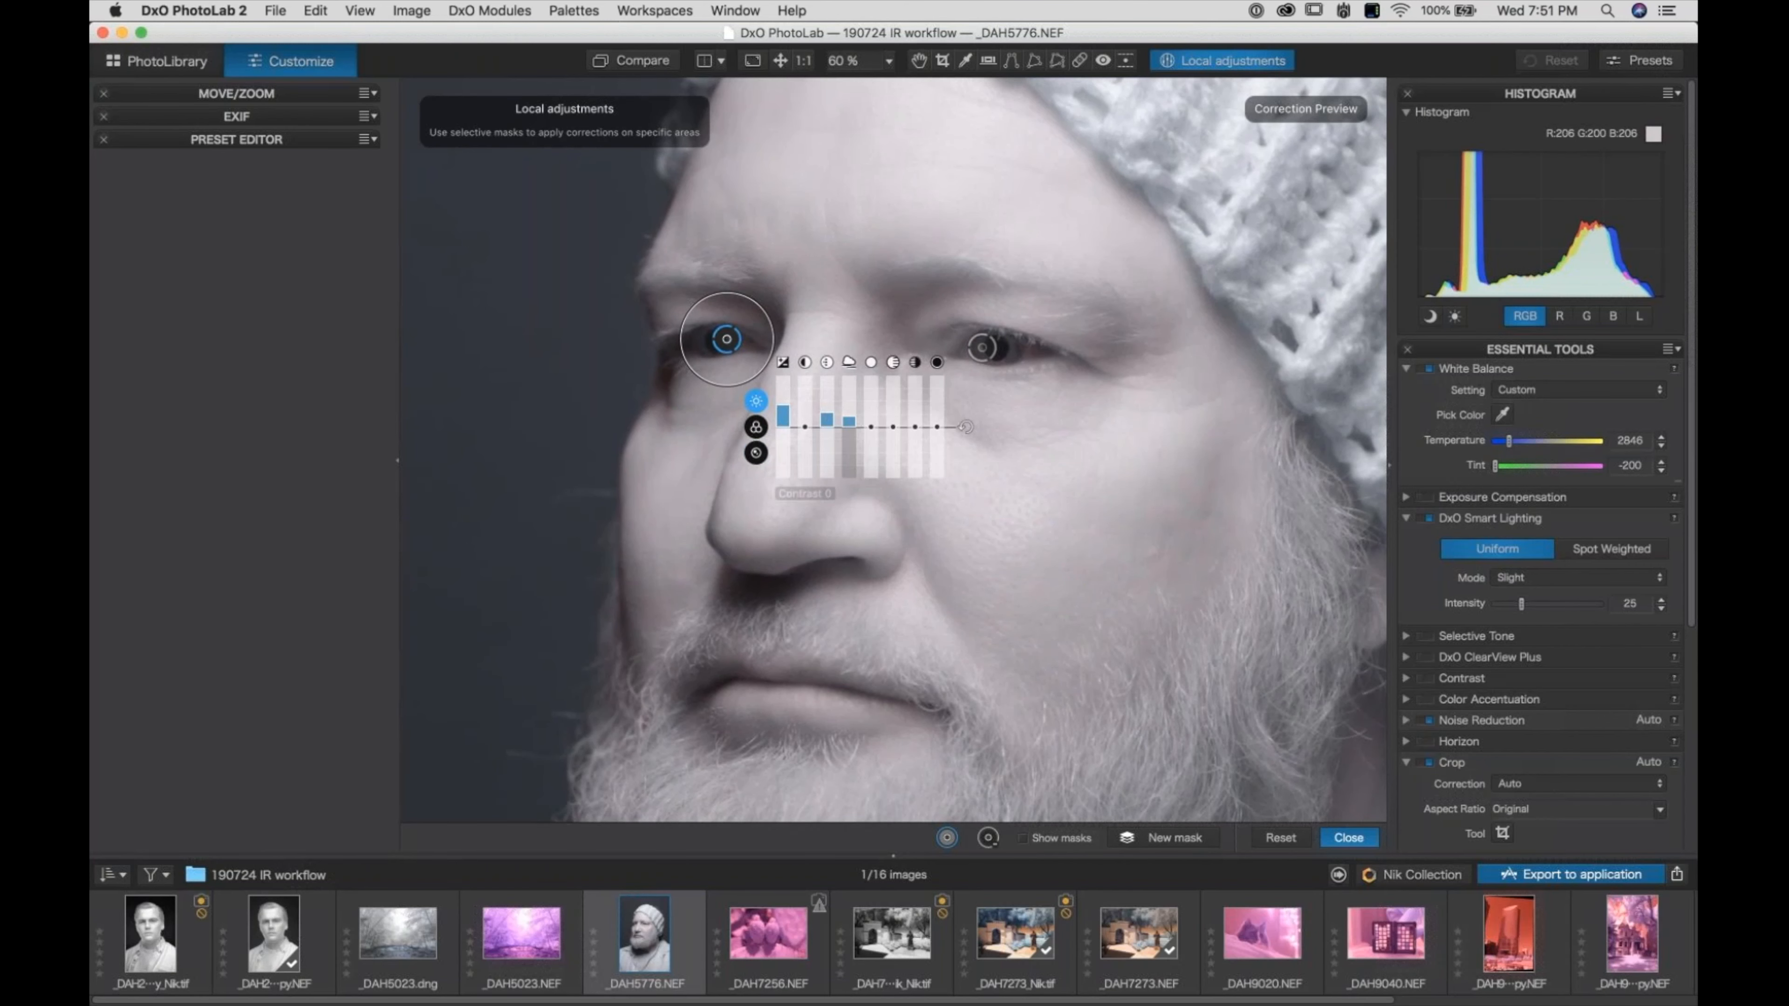
pyautogui.moveTo(782, 406); pyautogui.dragTo(783, 411)
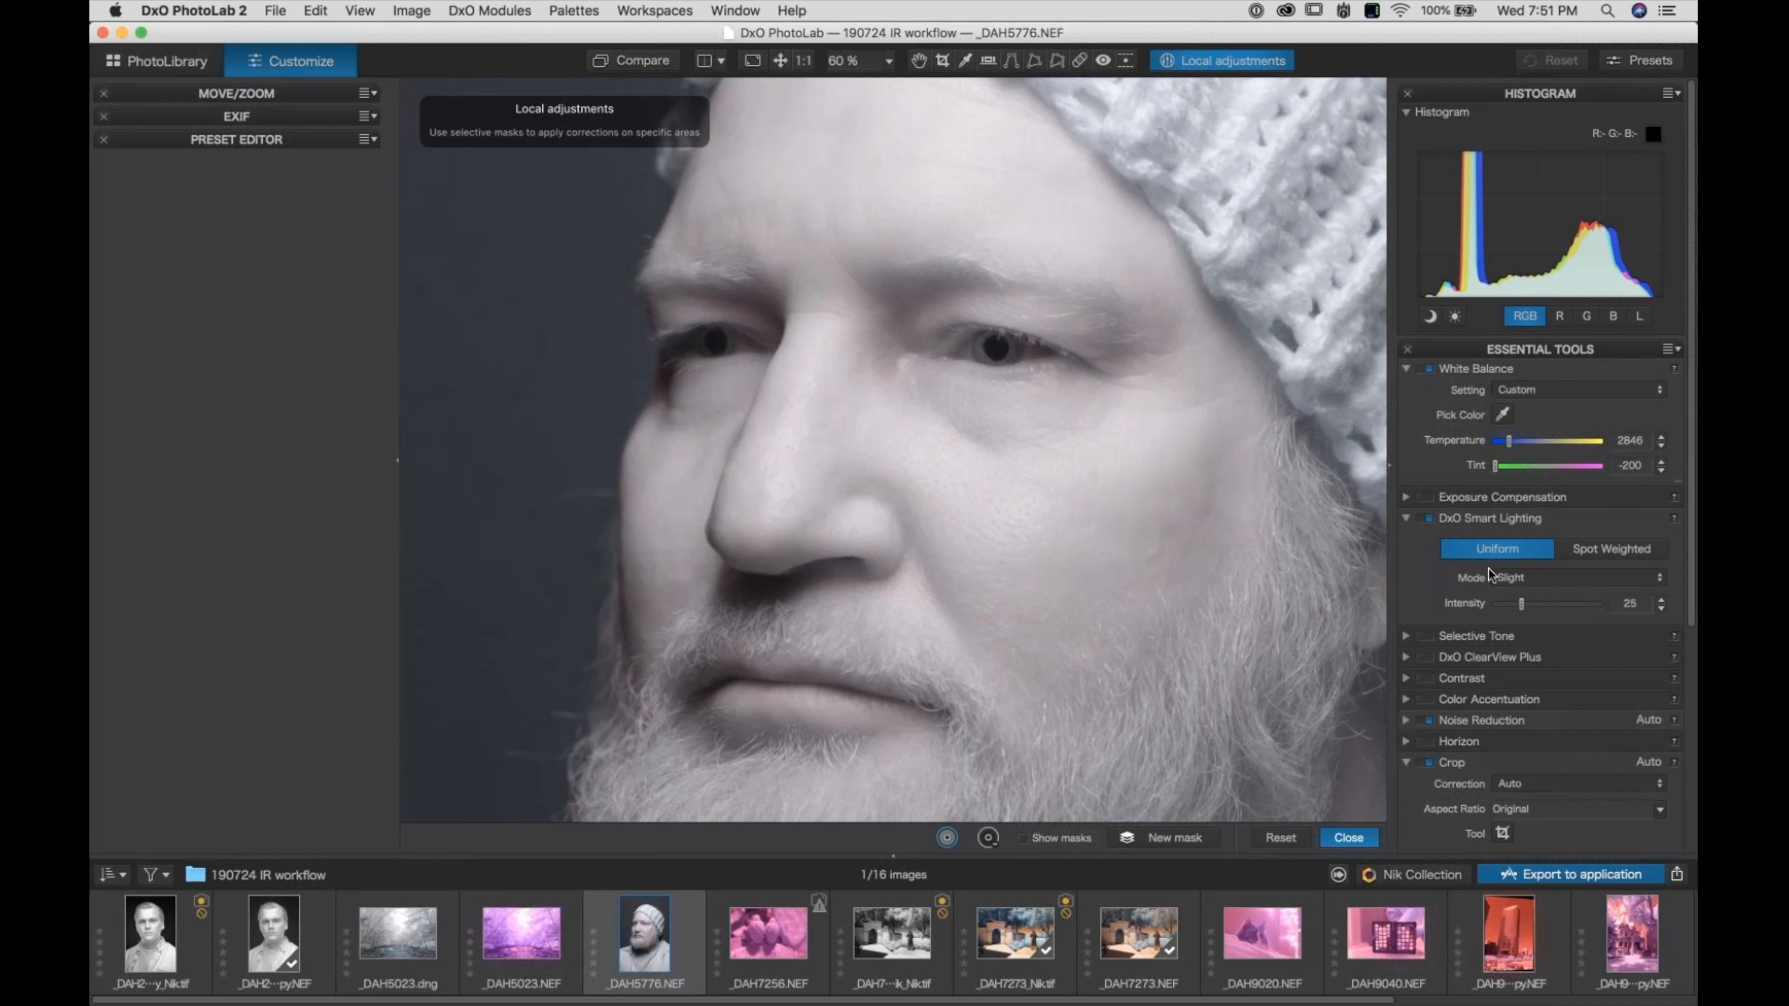
pyautogui.press('super+Tab')
pyautogui.click(1348, 837)
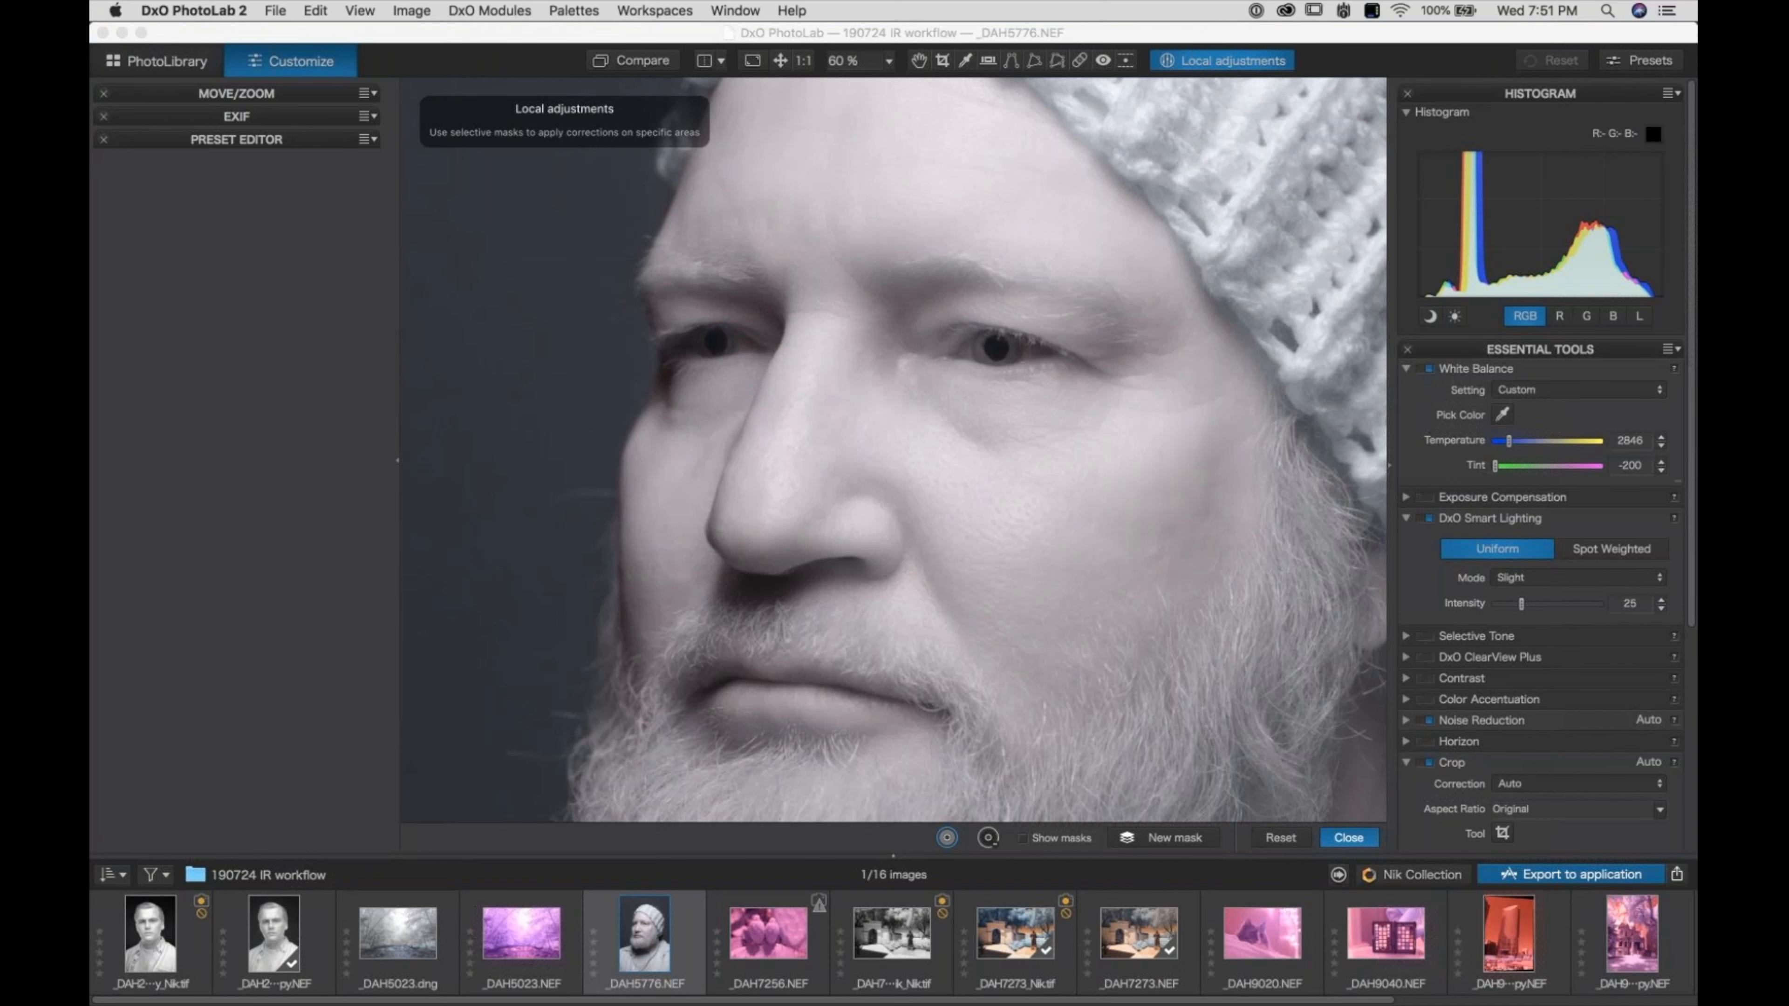
pyautogui.scroll(-5, 991, 572)
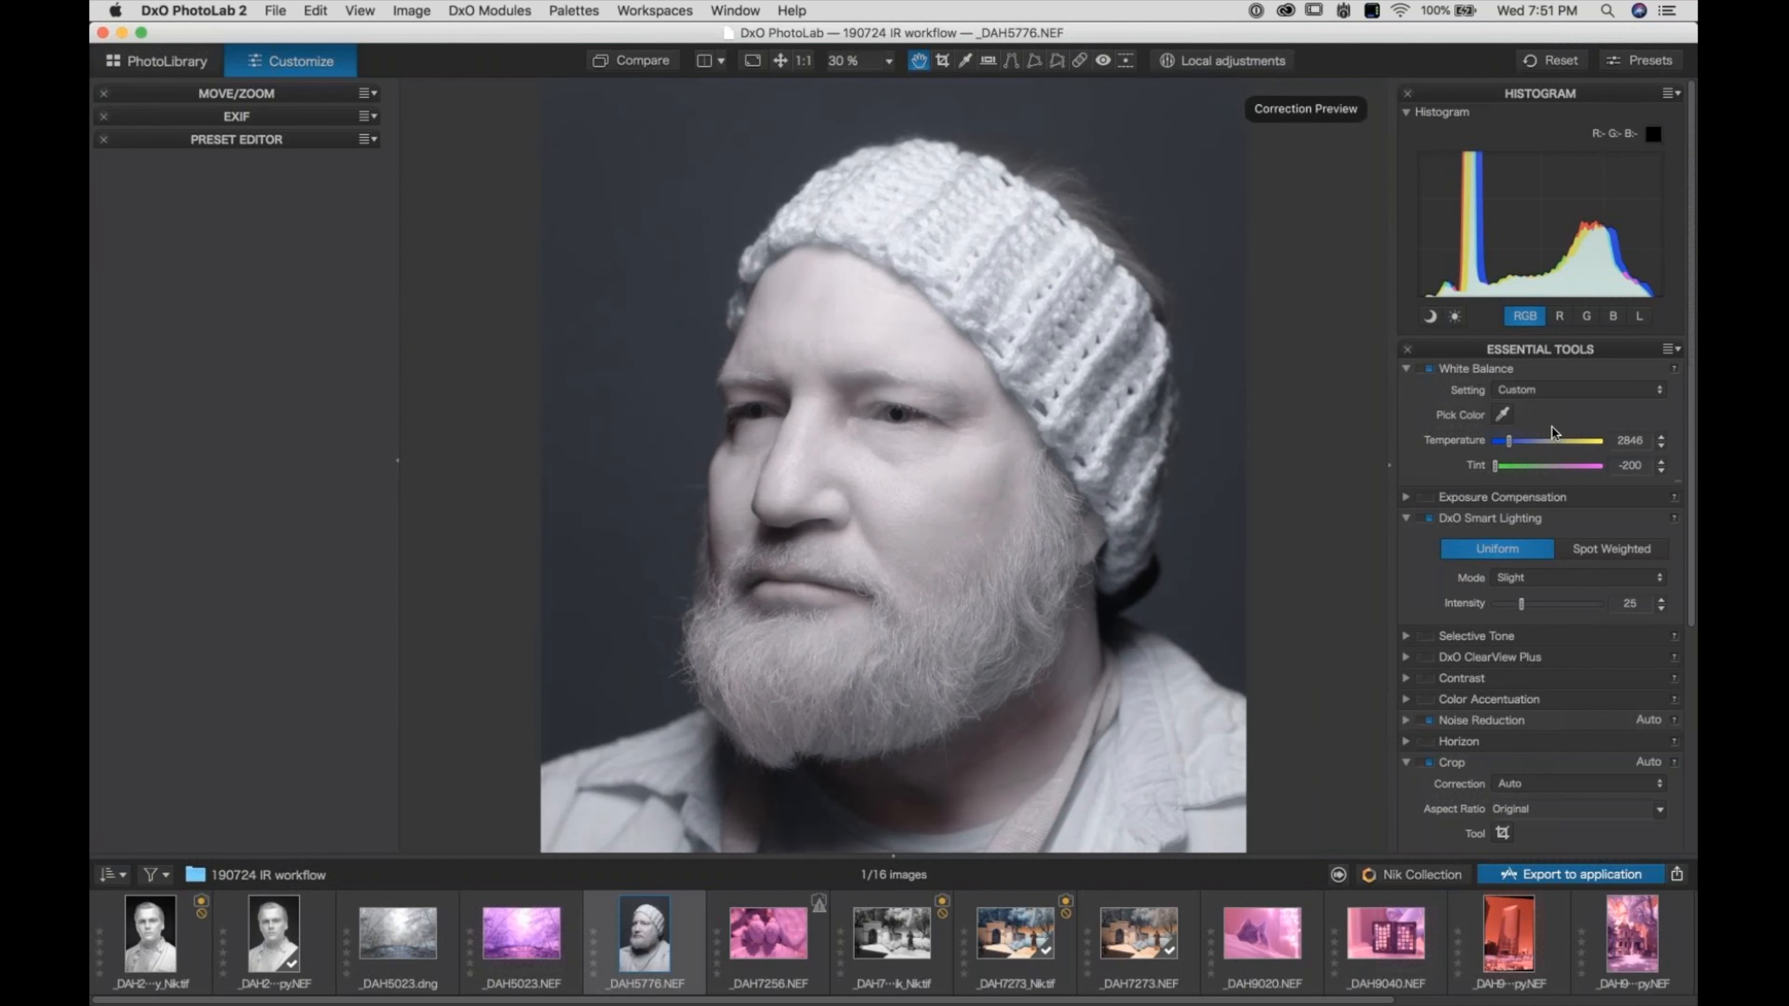
pyautogui.press('super+Tab')
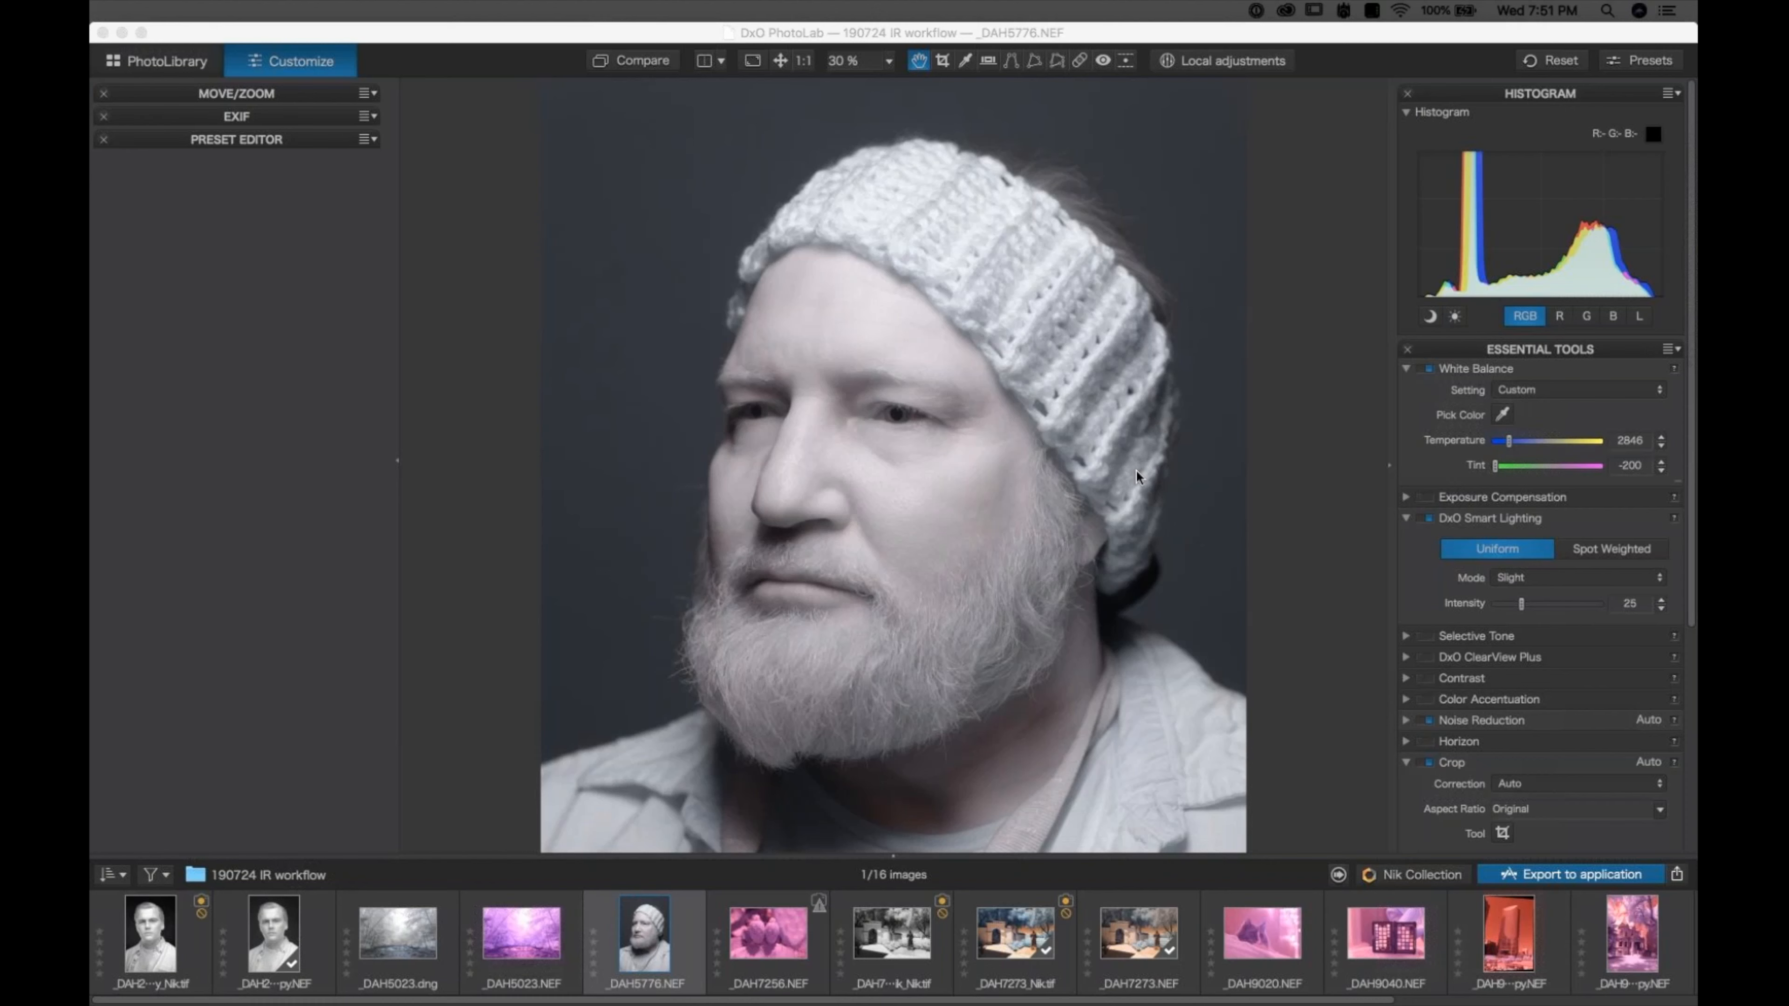
pyautogui.moveTo(1056, 999)
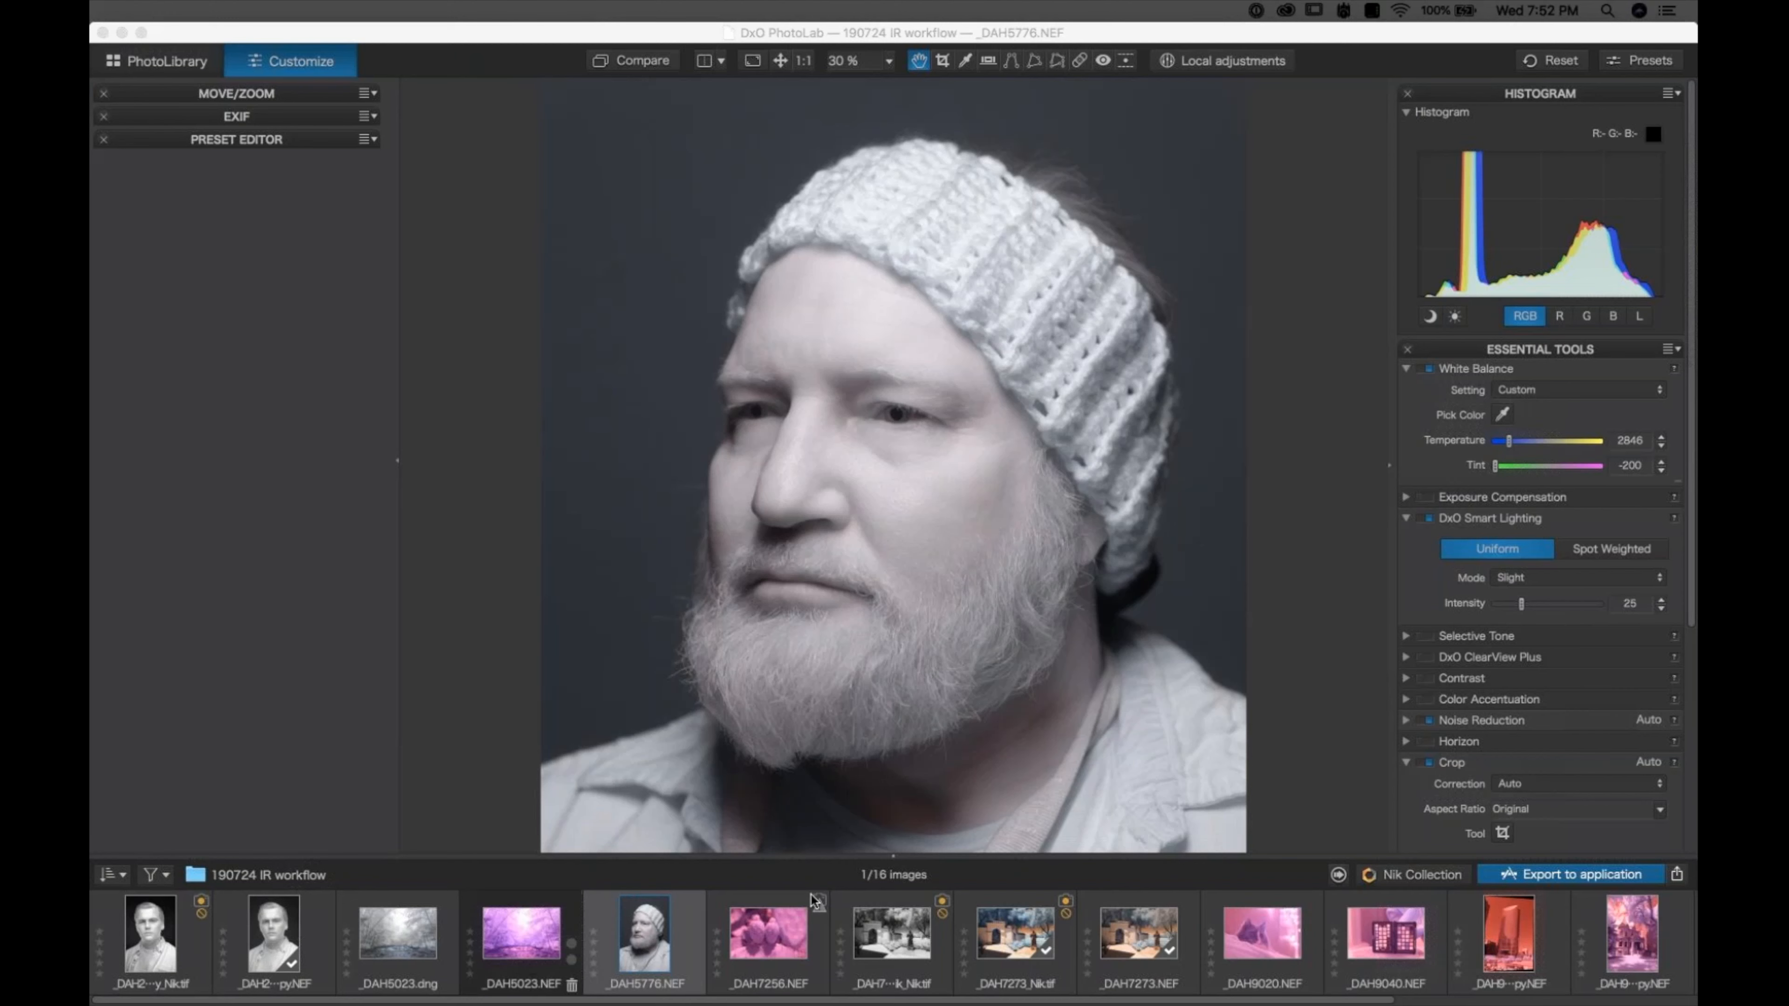
# View the ColorChecker photo _DAH9040.NEF and compare the waterfall raw _DAH5023.NEF with its neutral version _DAH5023.dng
pyautogui.click(1392, 944)
pyautogui.click(1392, 944)
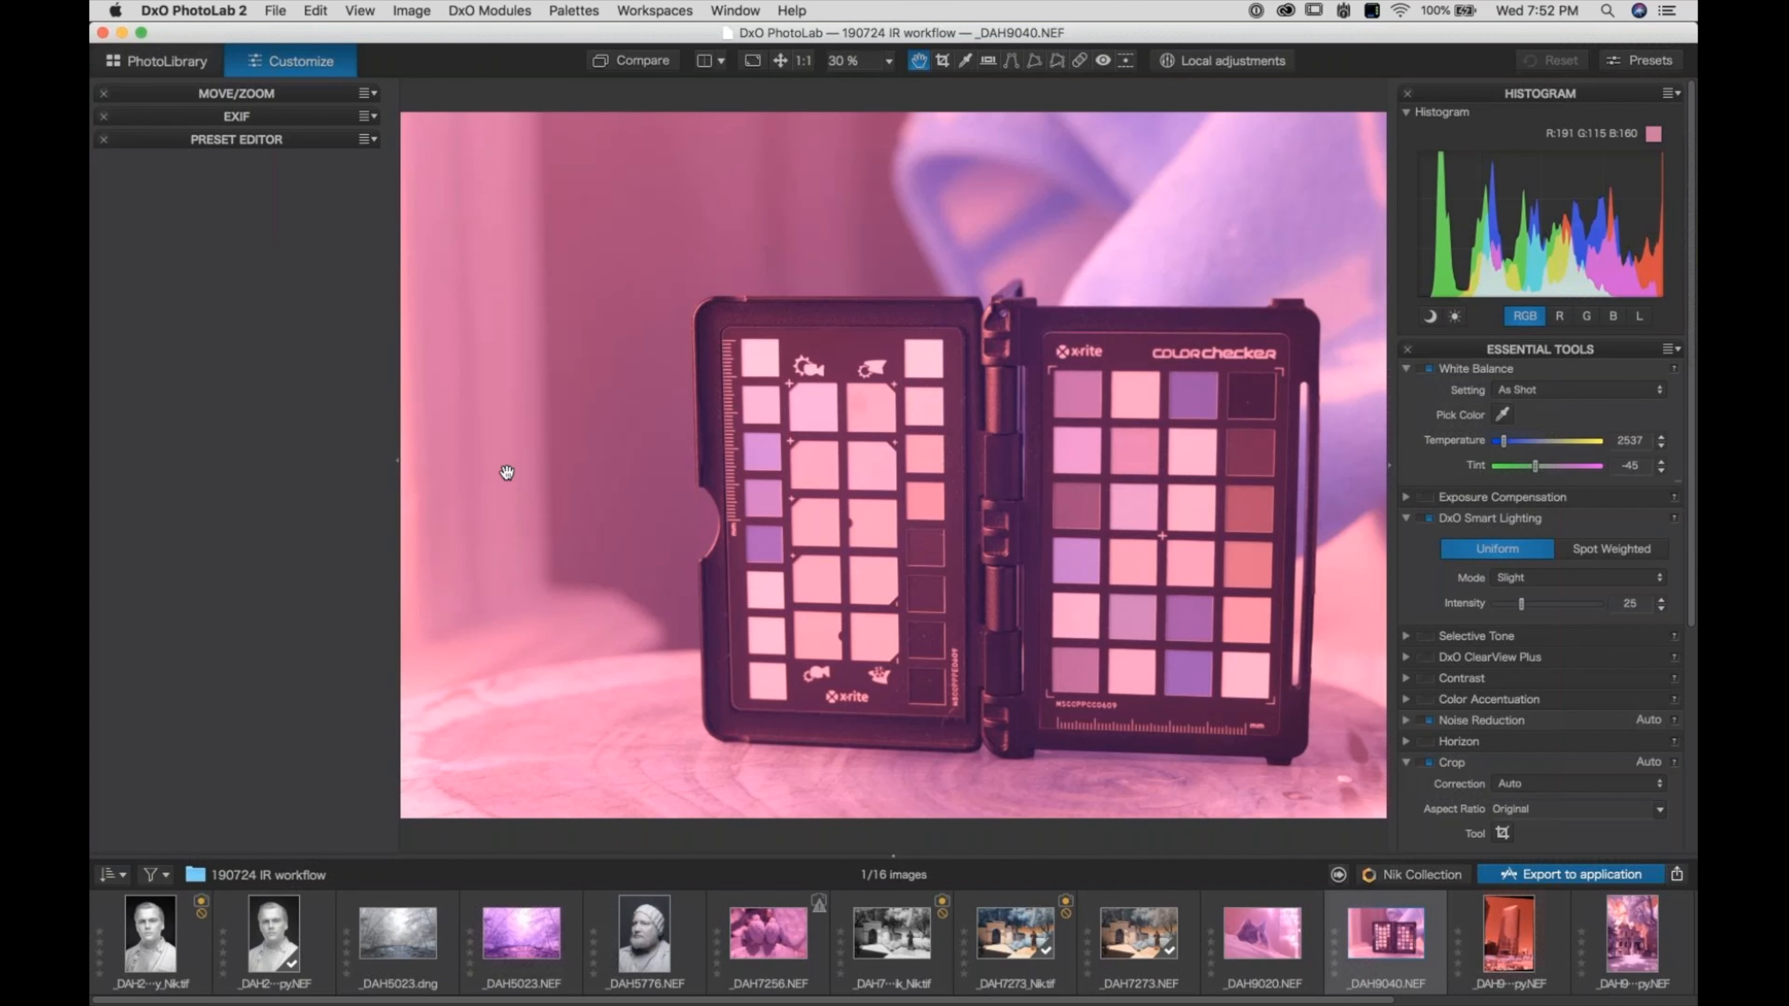
pyautogui.click(517, 927)
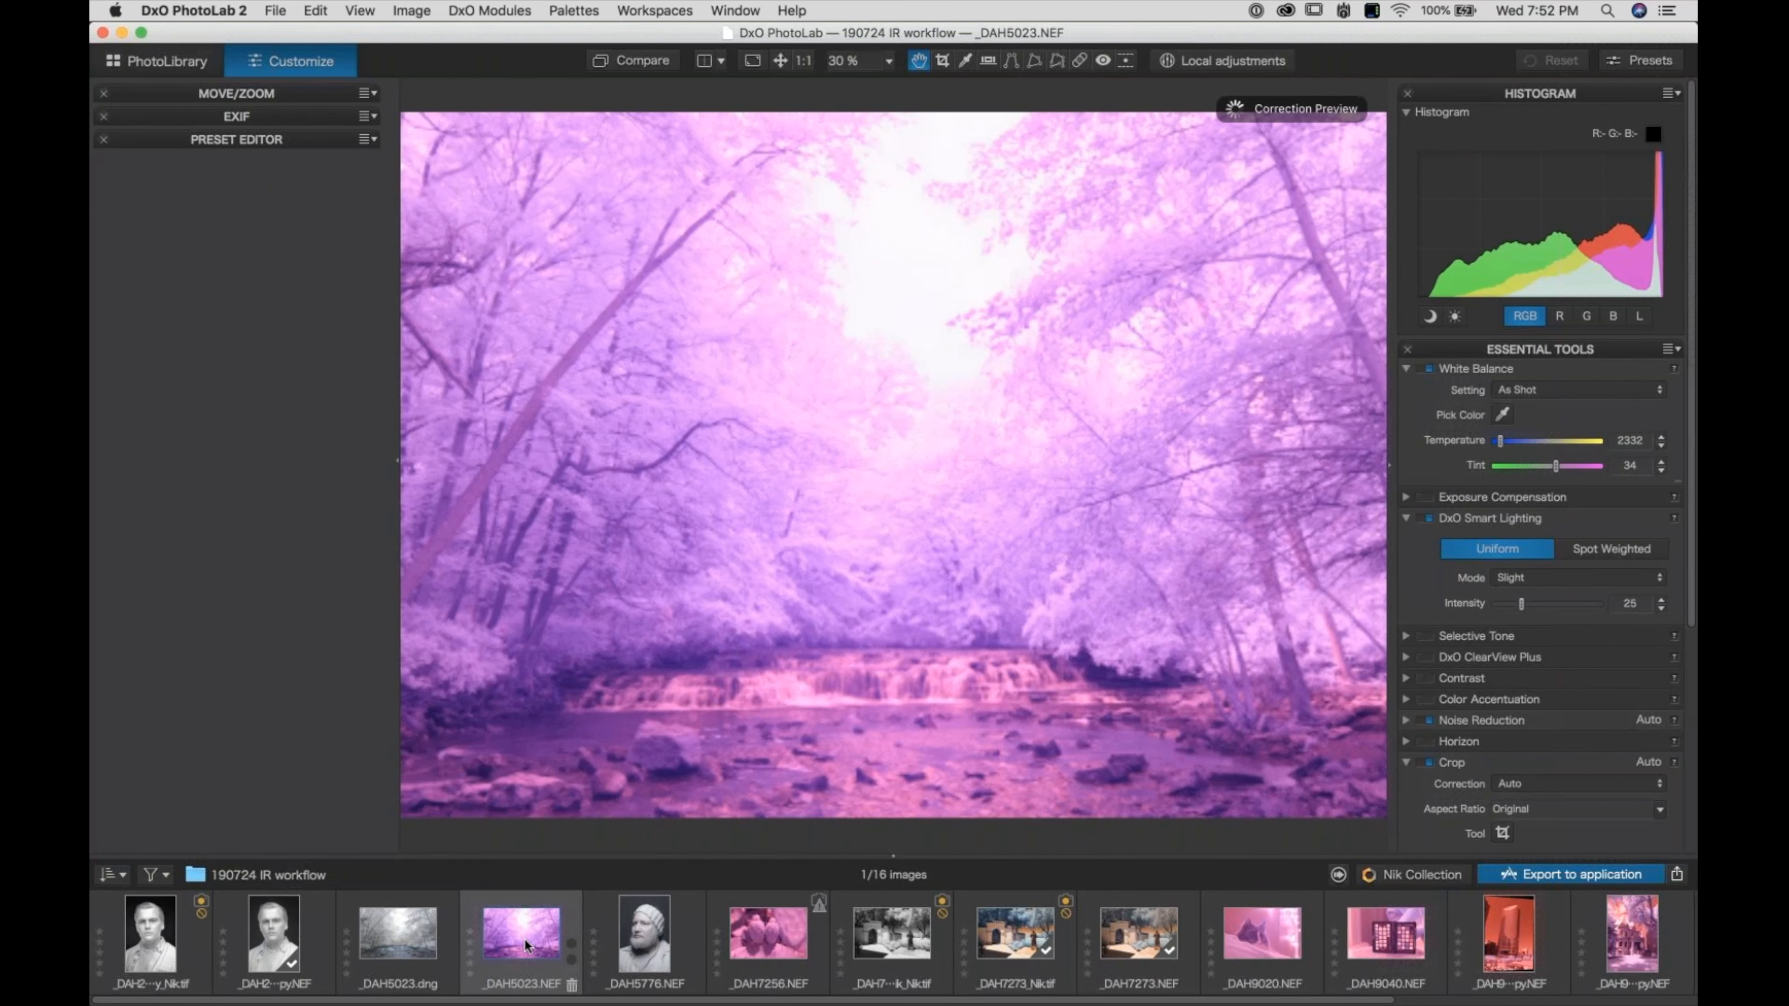
pyautogui.moveTo(527, 946)
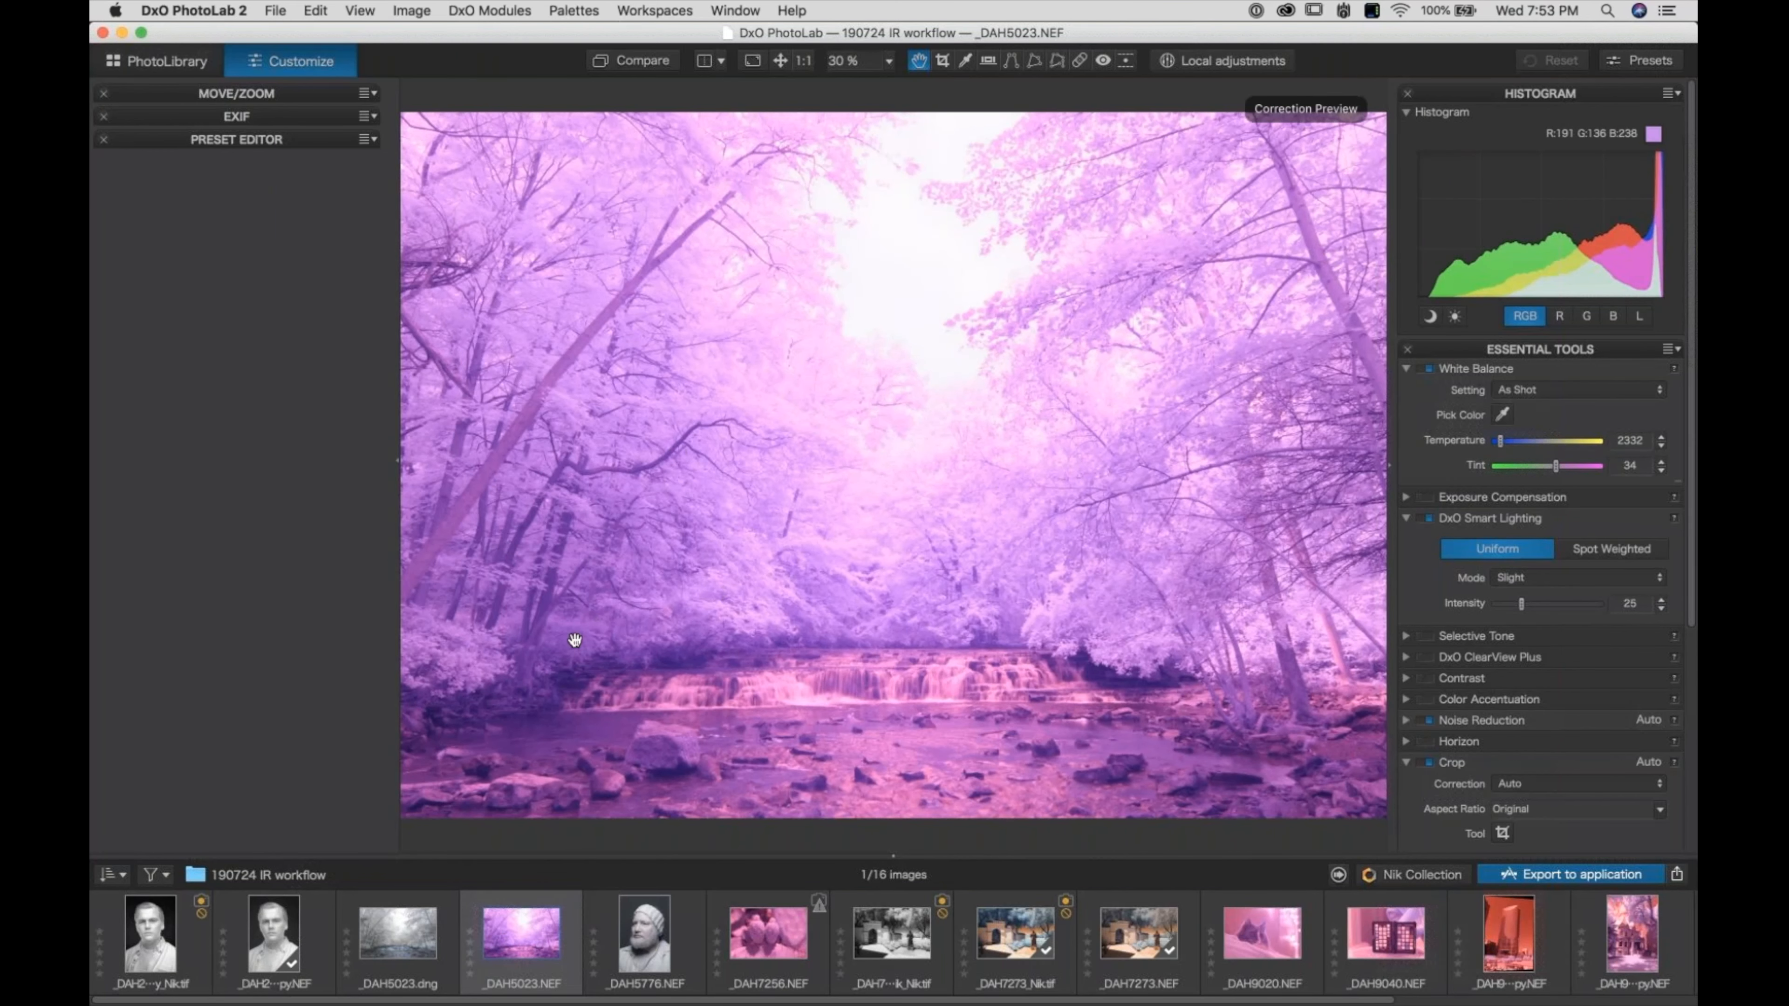
pyautogui.click(396, 920)
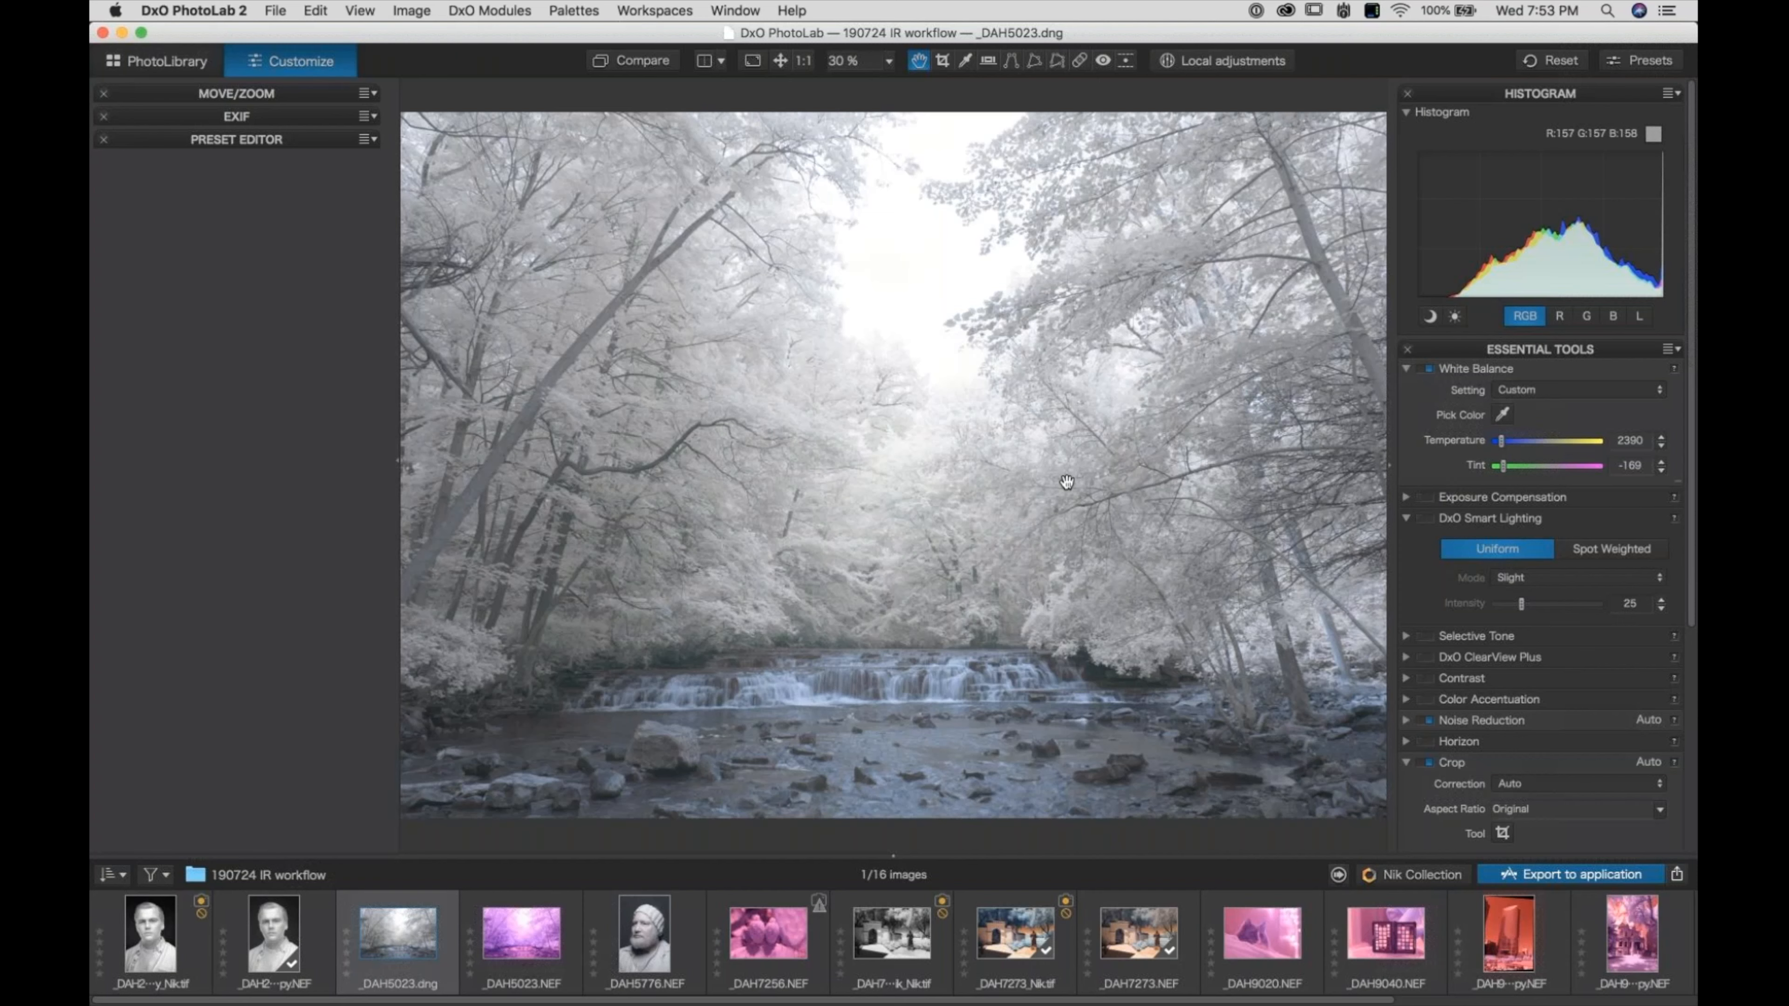
pyautogui.moveTo(1386, 971)
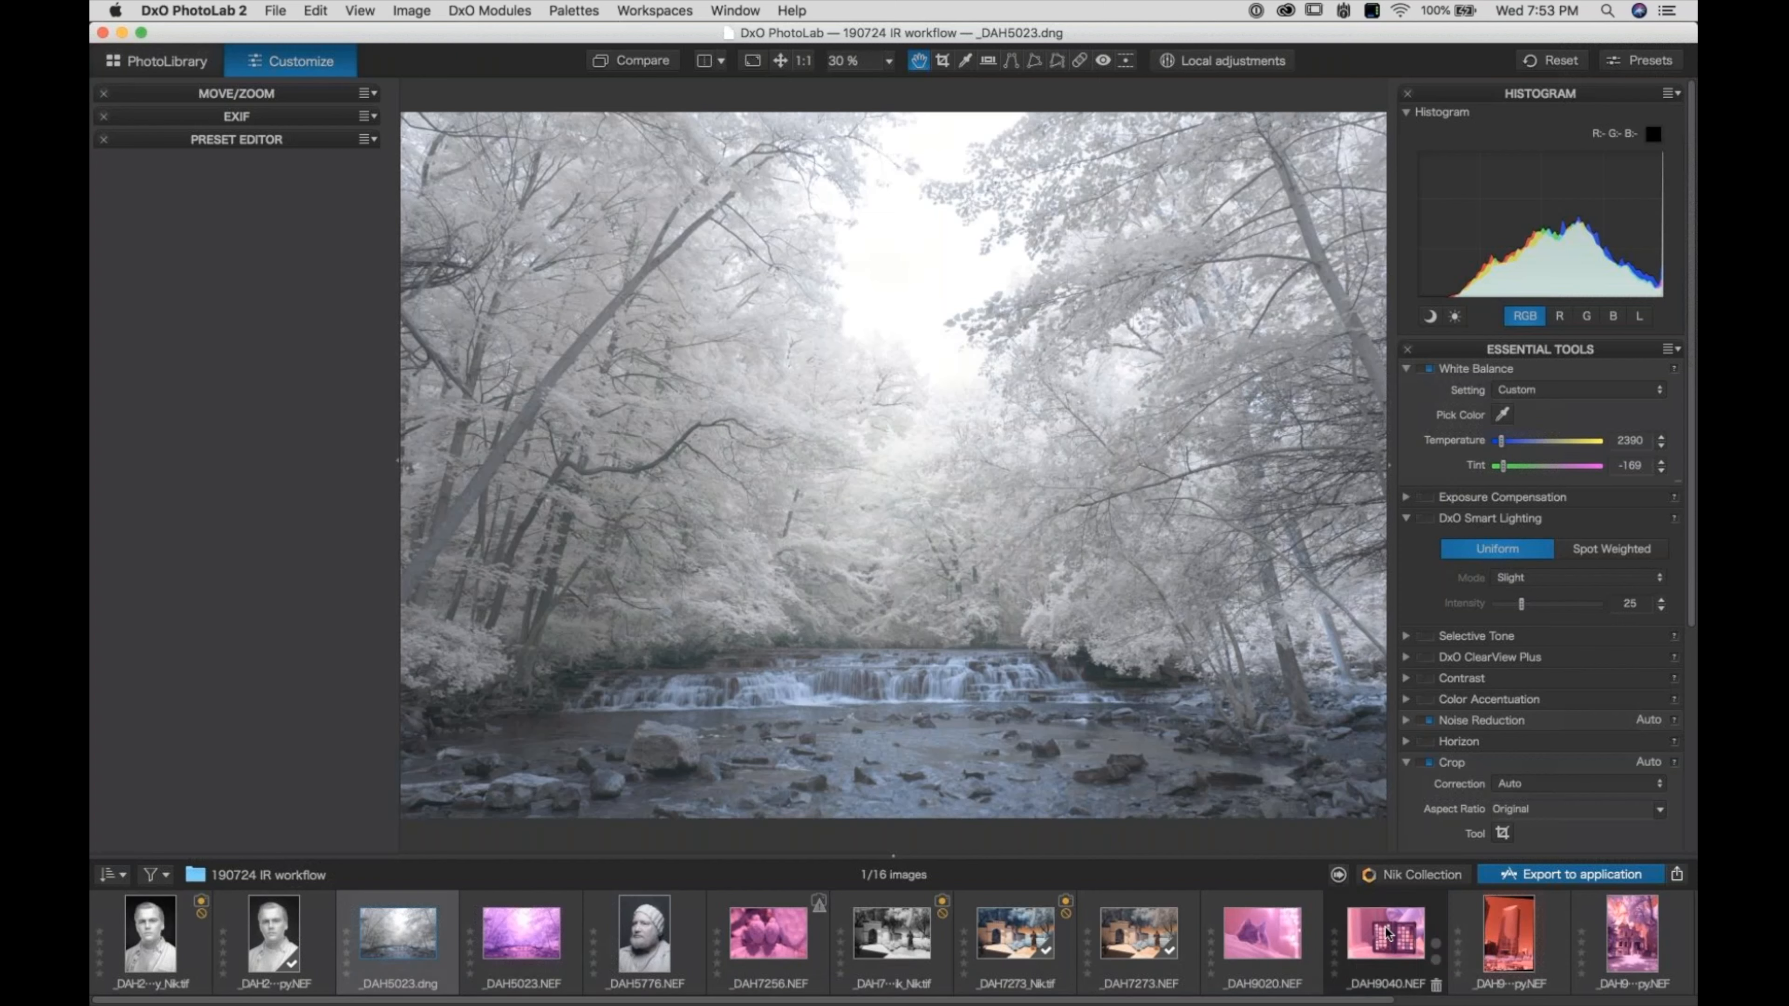
pyautogui.moveTo(1386, 934)
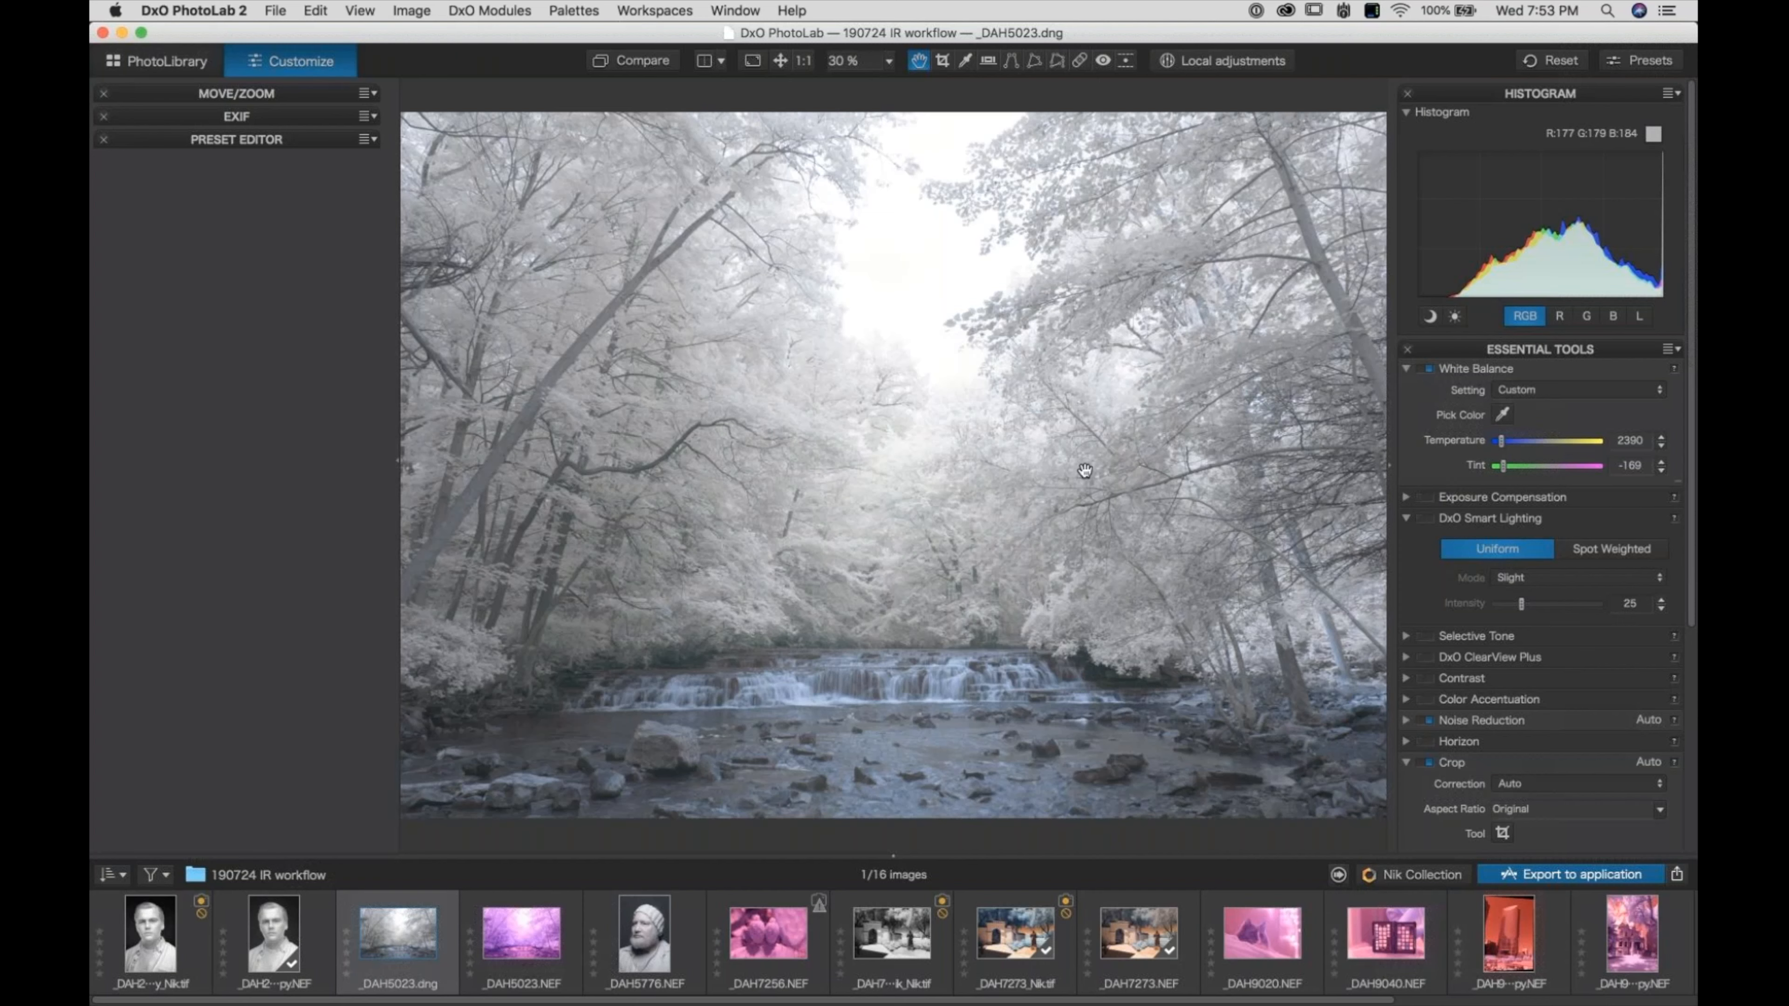
pyautogui.press('super+Tab')
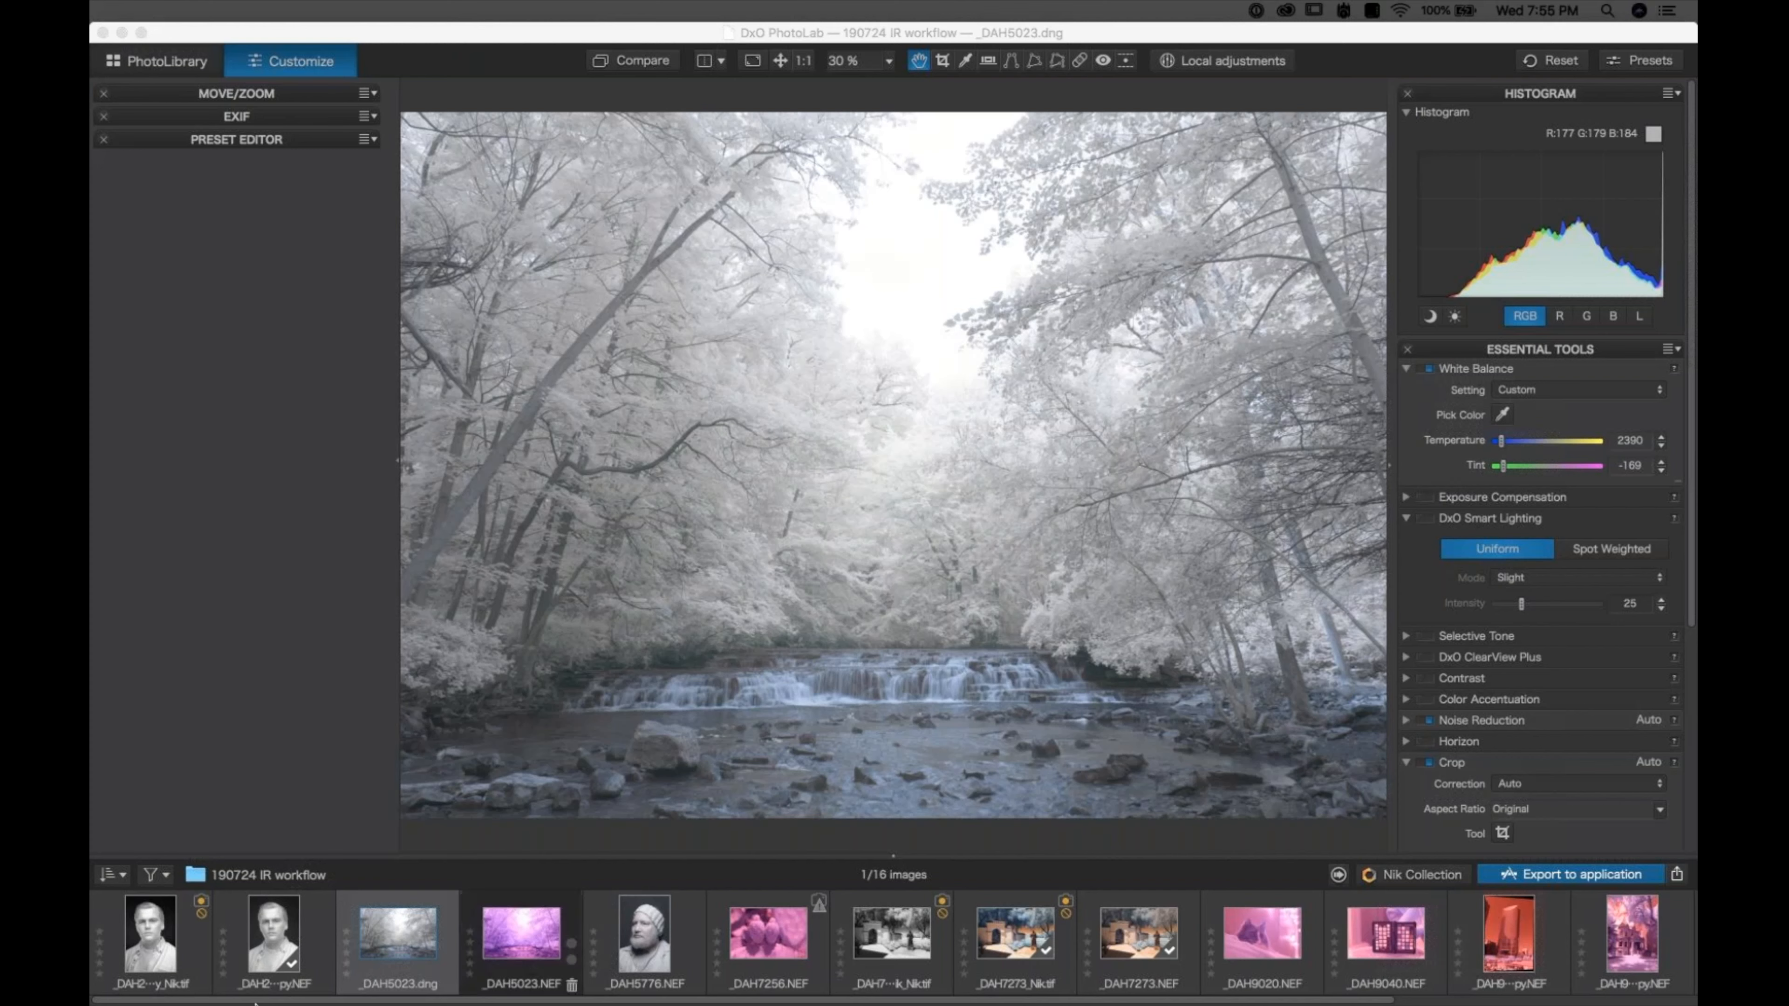
pyautogui.moveTo(491, 1003)
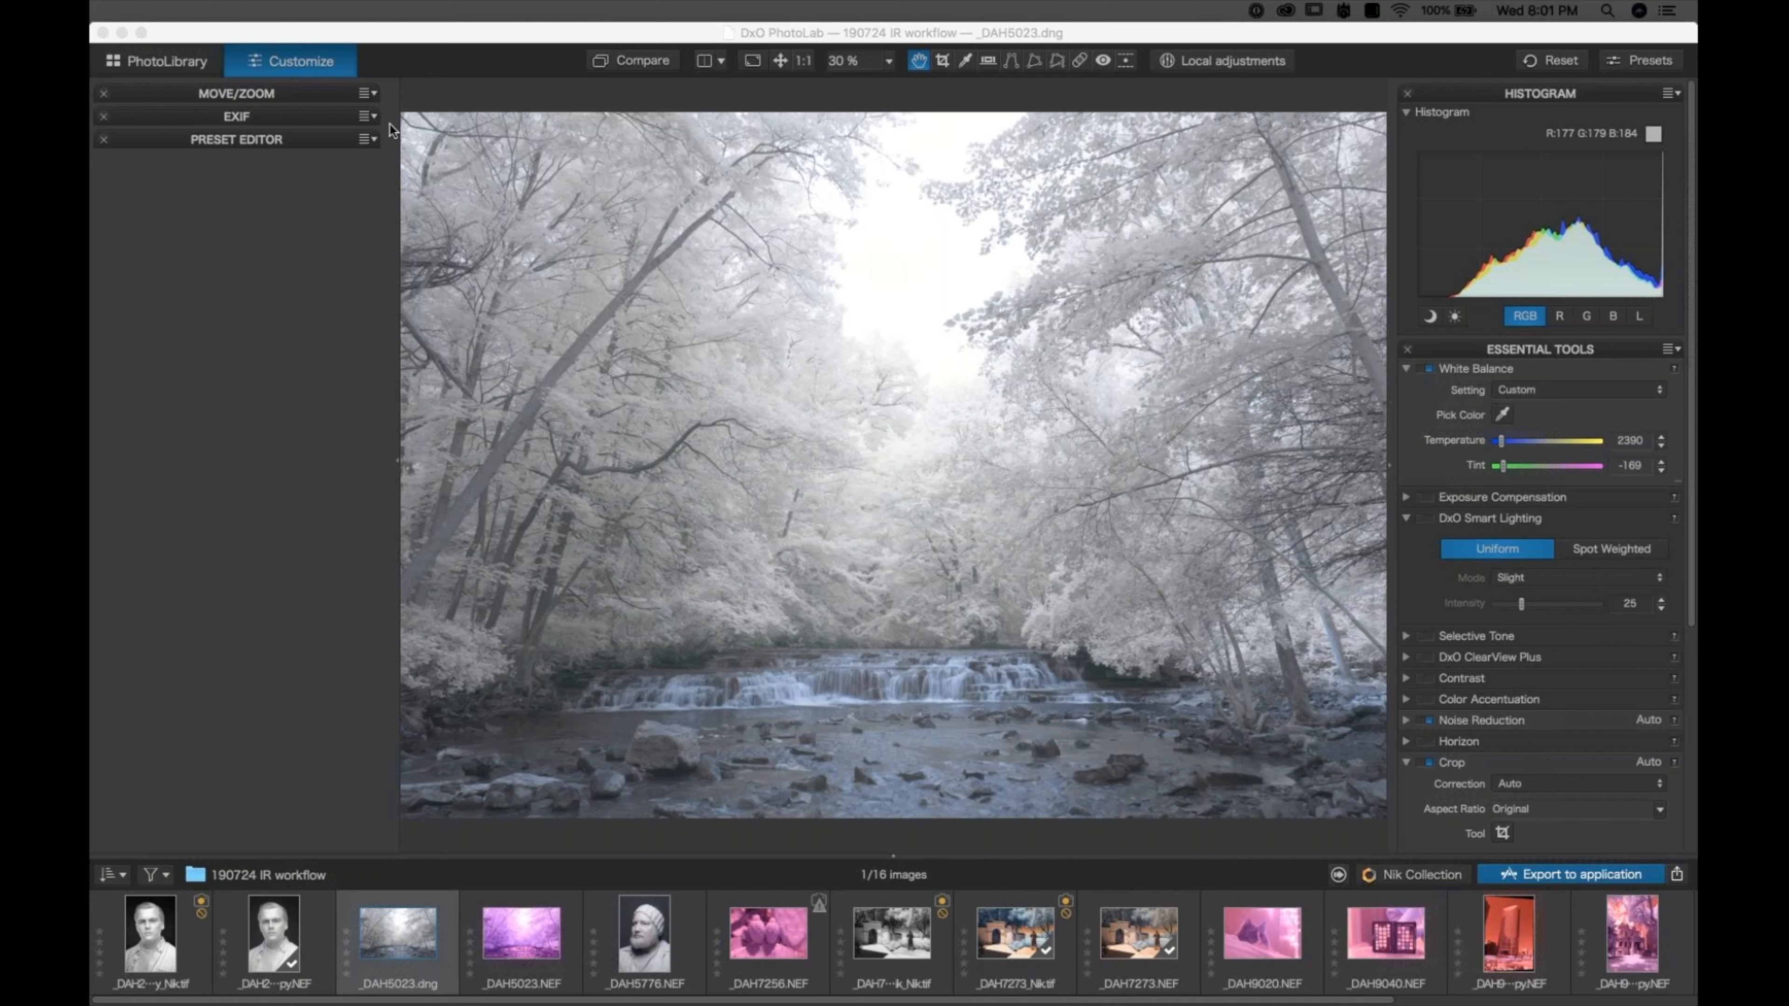
# Place a local adjustment control point on the waterfall in _DAH5023.dng, with slightly raised exposure and slightly lowered contrast
pyautogui.click(1072, 504)
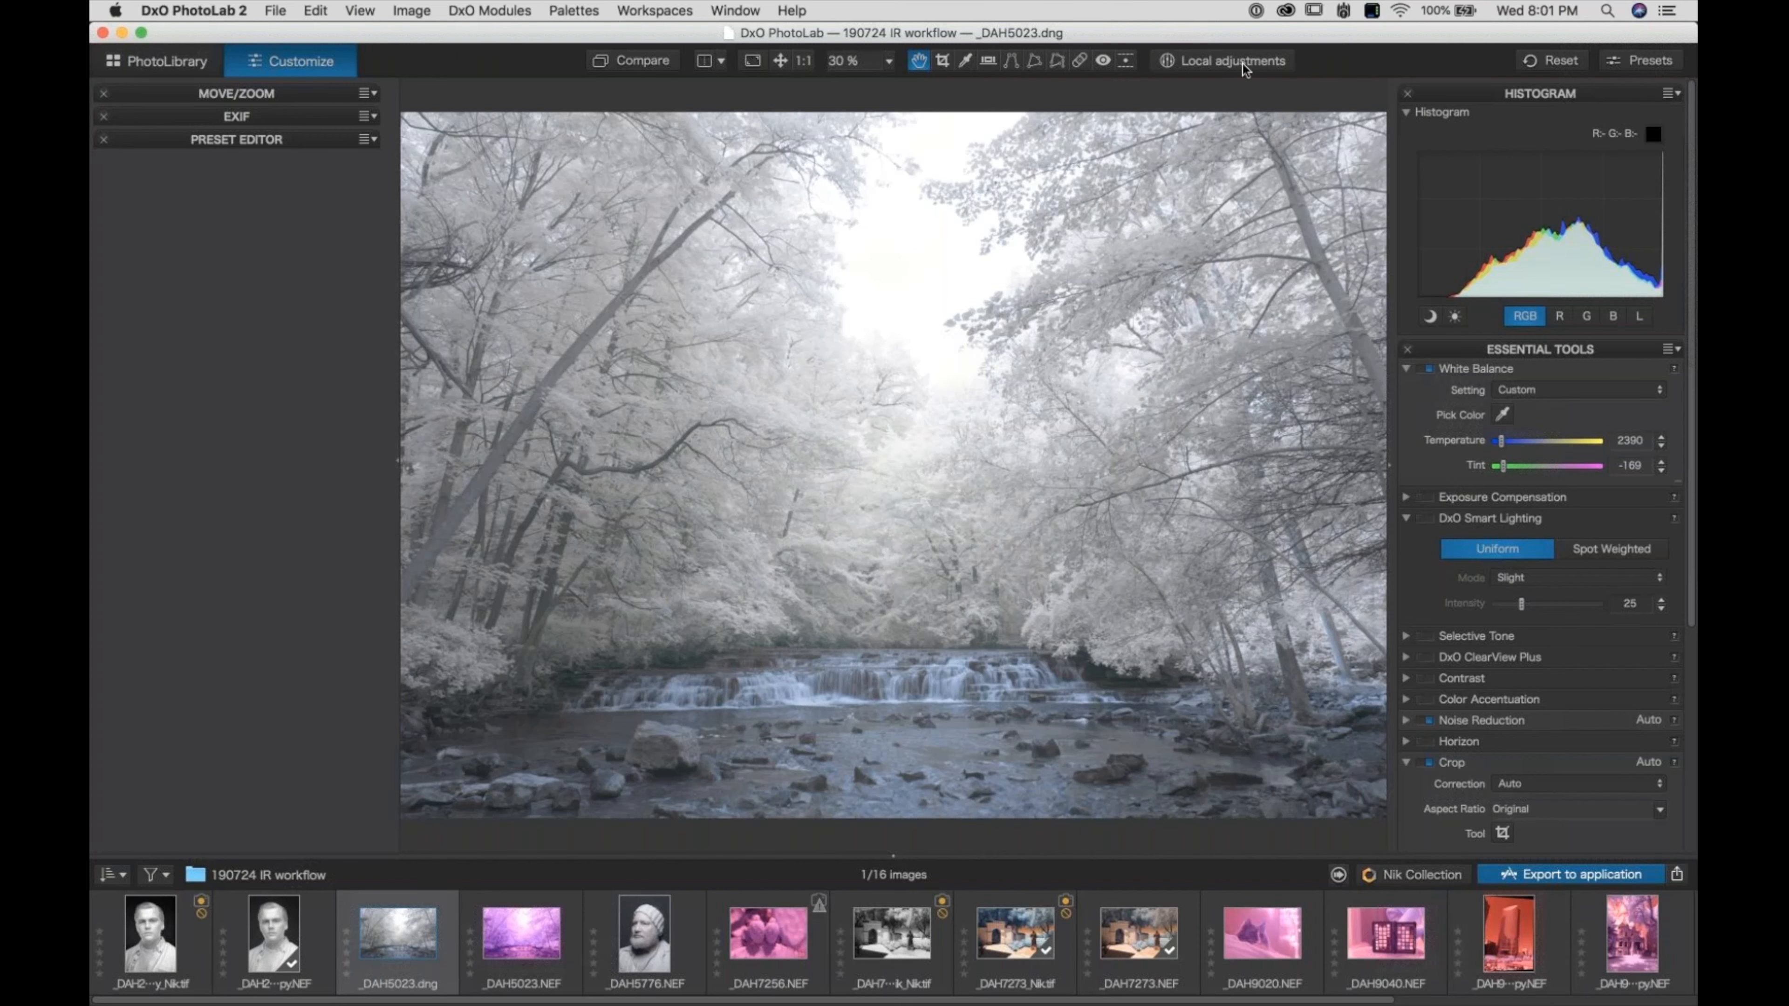
pyautogui.click(1225, 63)
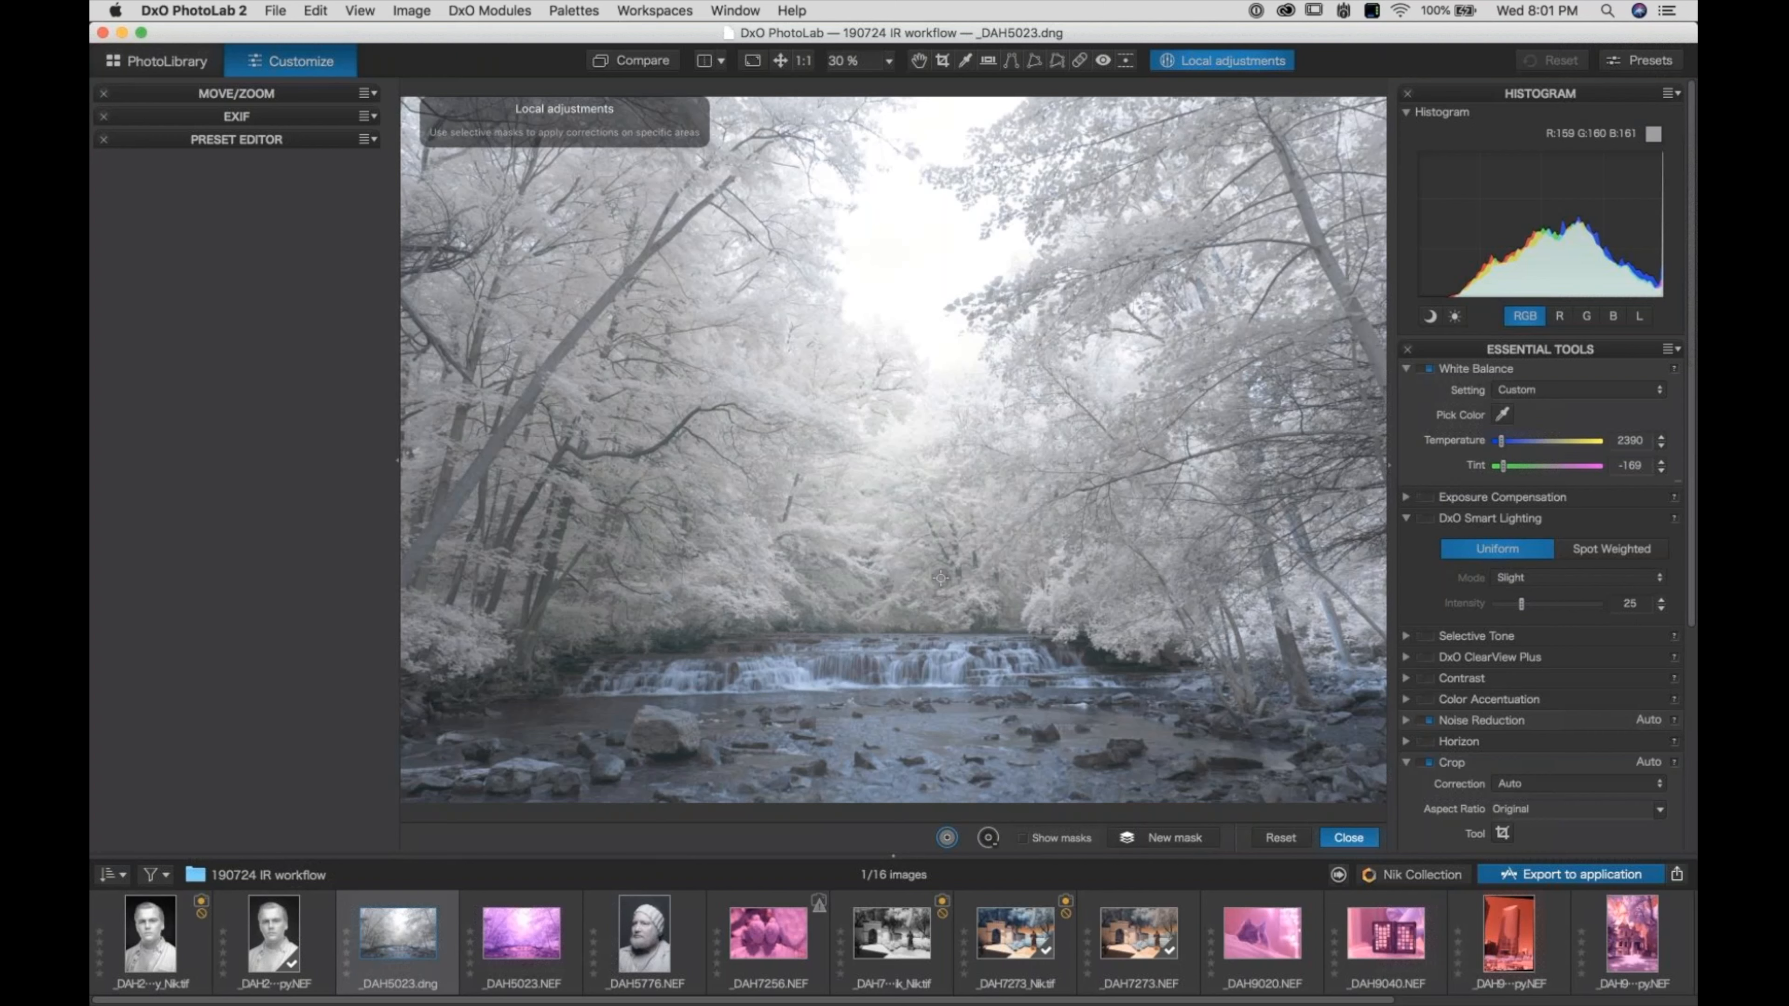
pyautogui.click(956, 668)
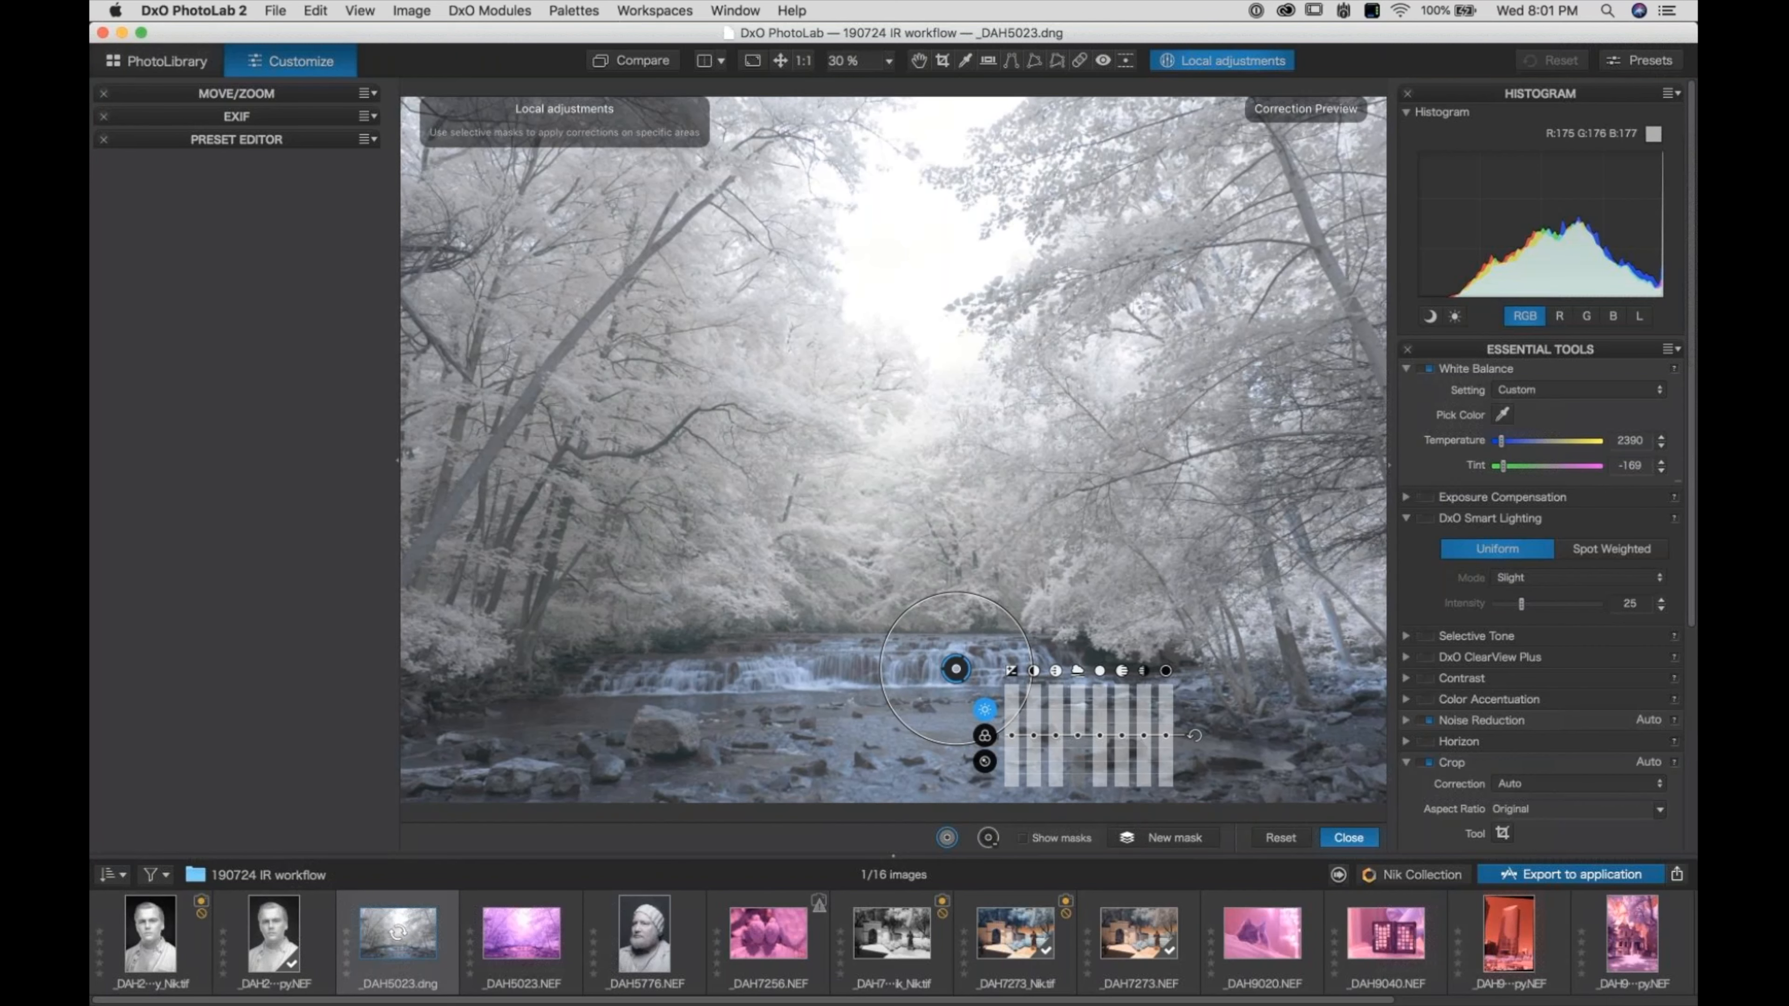
pyautogui.moveTo(1012, 735); pyautogui.dragTo(1033, 737)
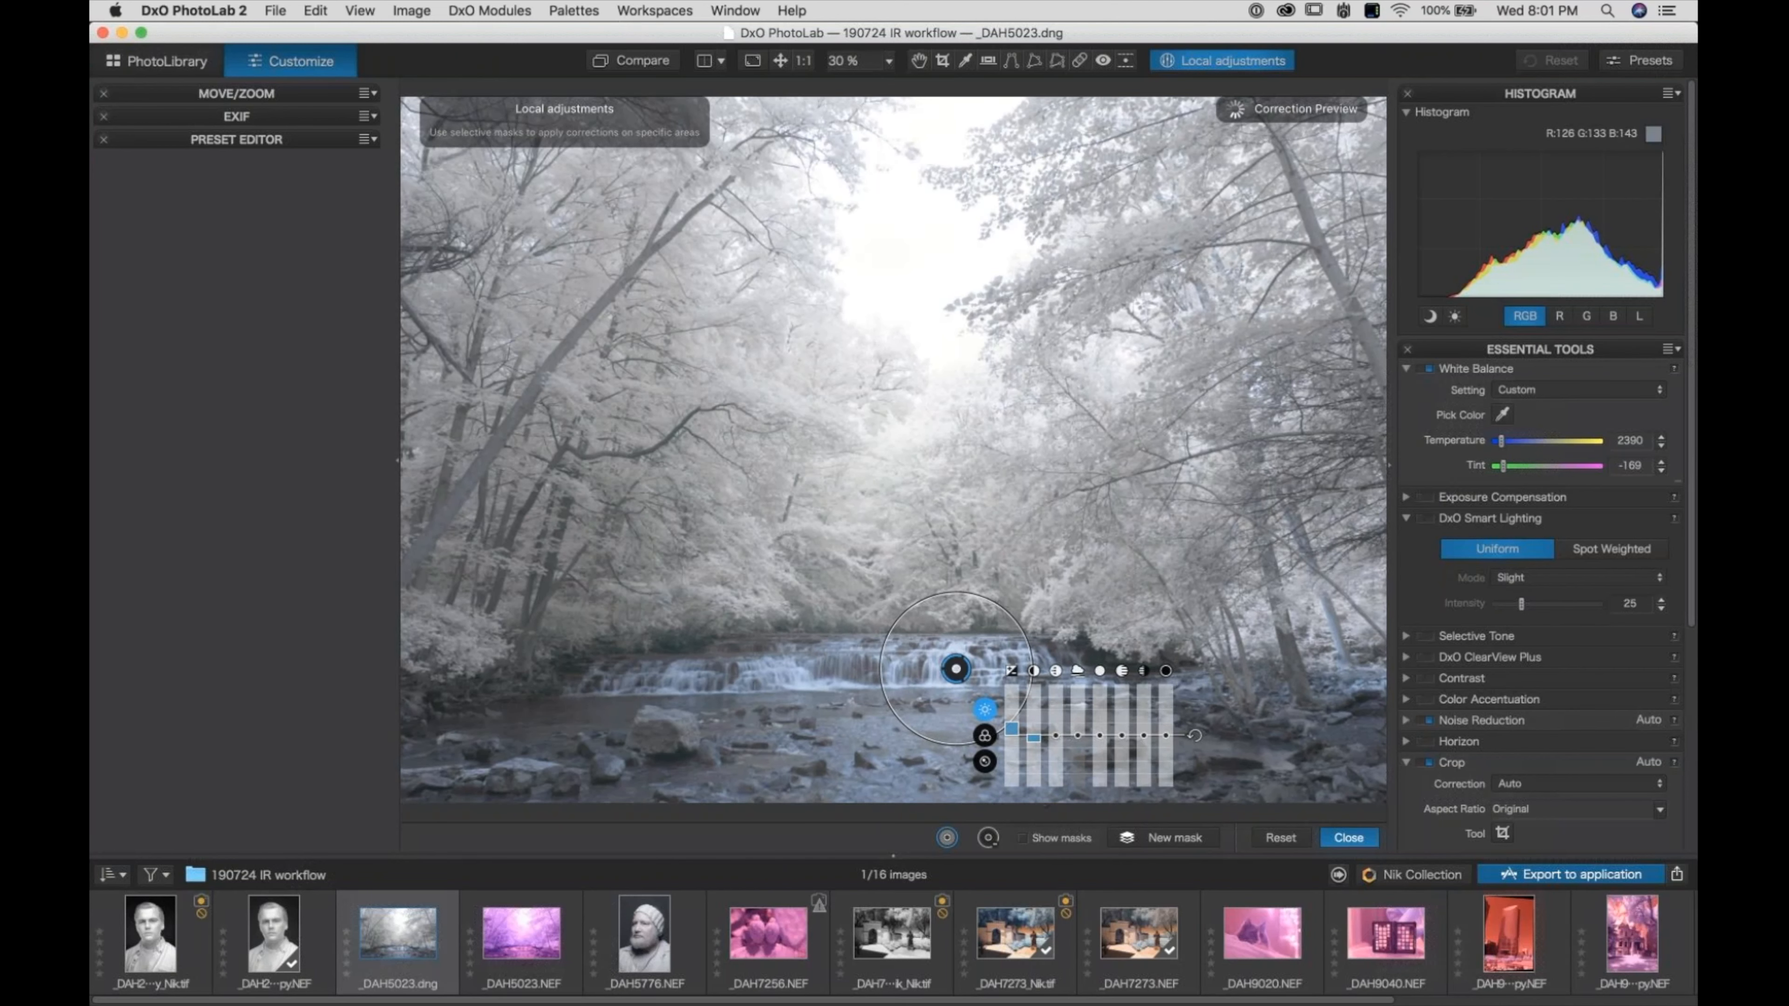
pyautogui.moveTo(956, 668)
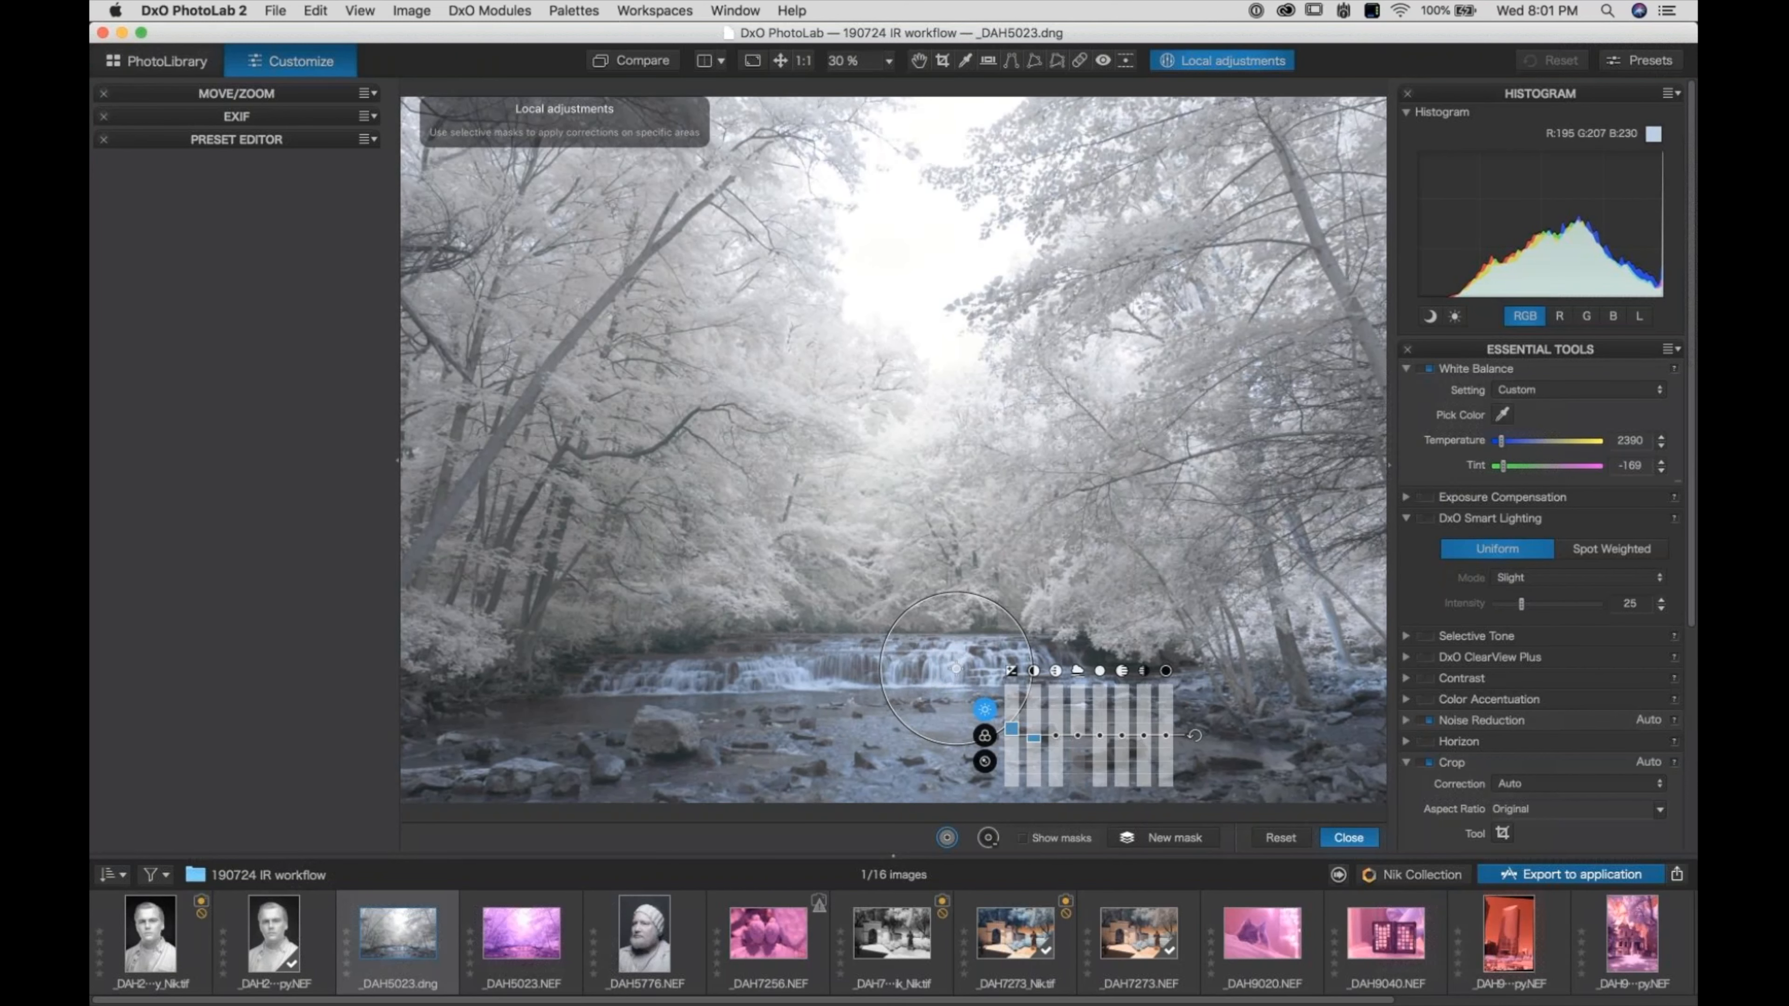
# Send _DAH7273_Nik.tif to Silver Efex Pro 2 from the Nik Collection, exporting it under a unique name
pyautogui.click(1017, 943)
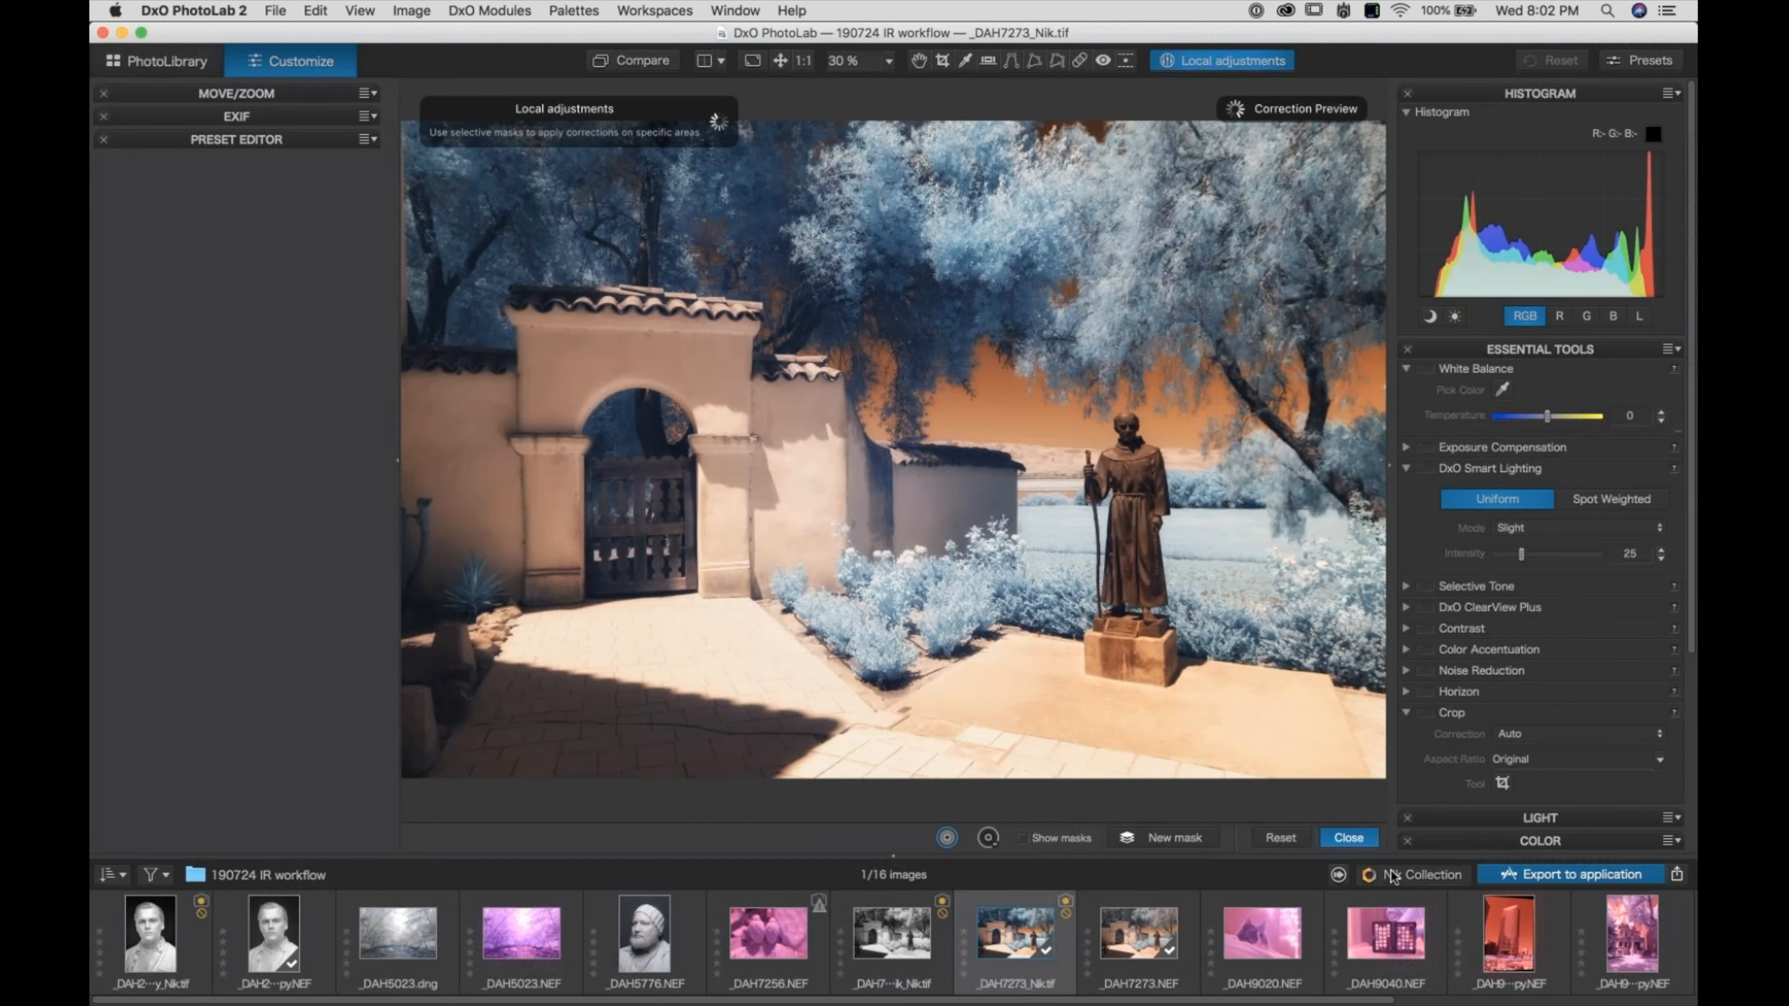
pyautogui.click(1412, 875)
pyautogui.click(809, 405)
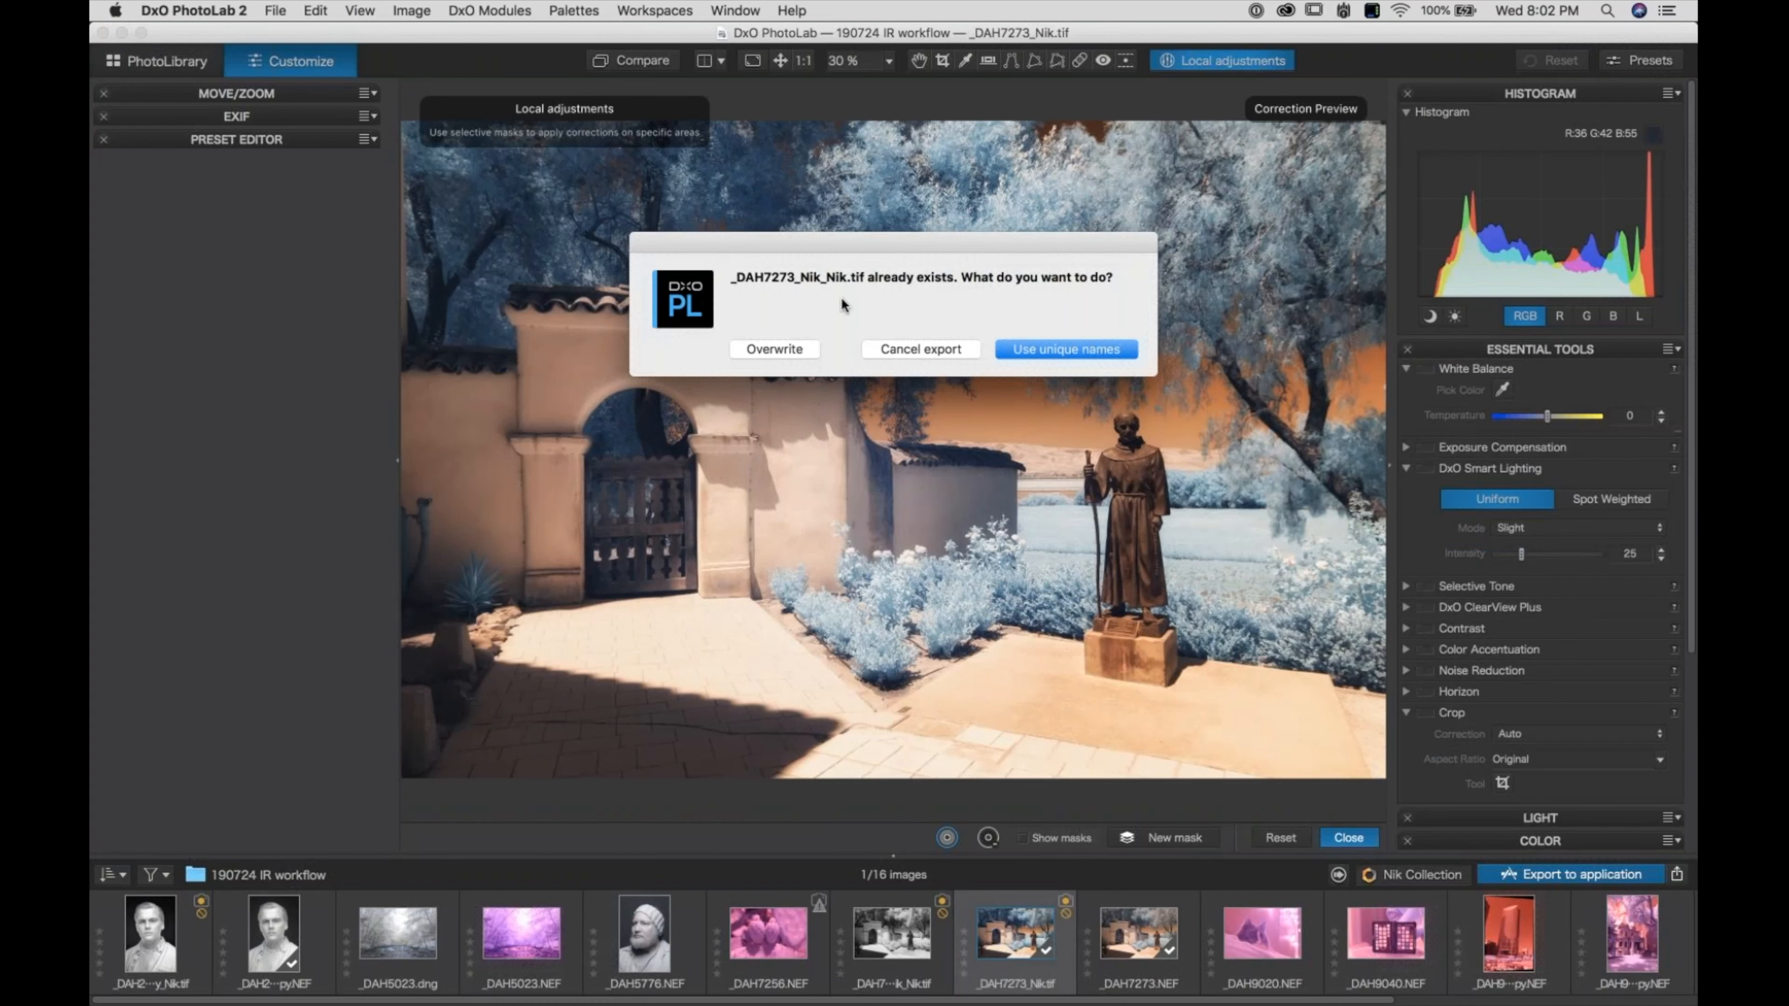
pyautogui.click(1034, 350)
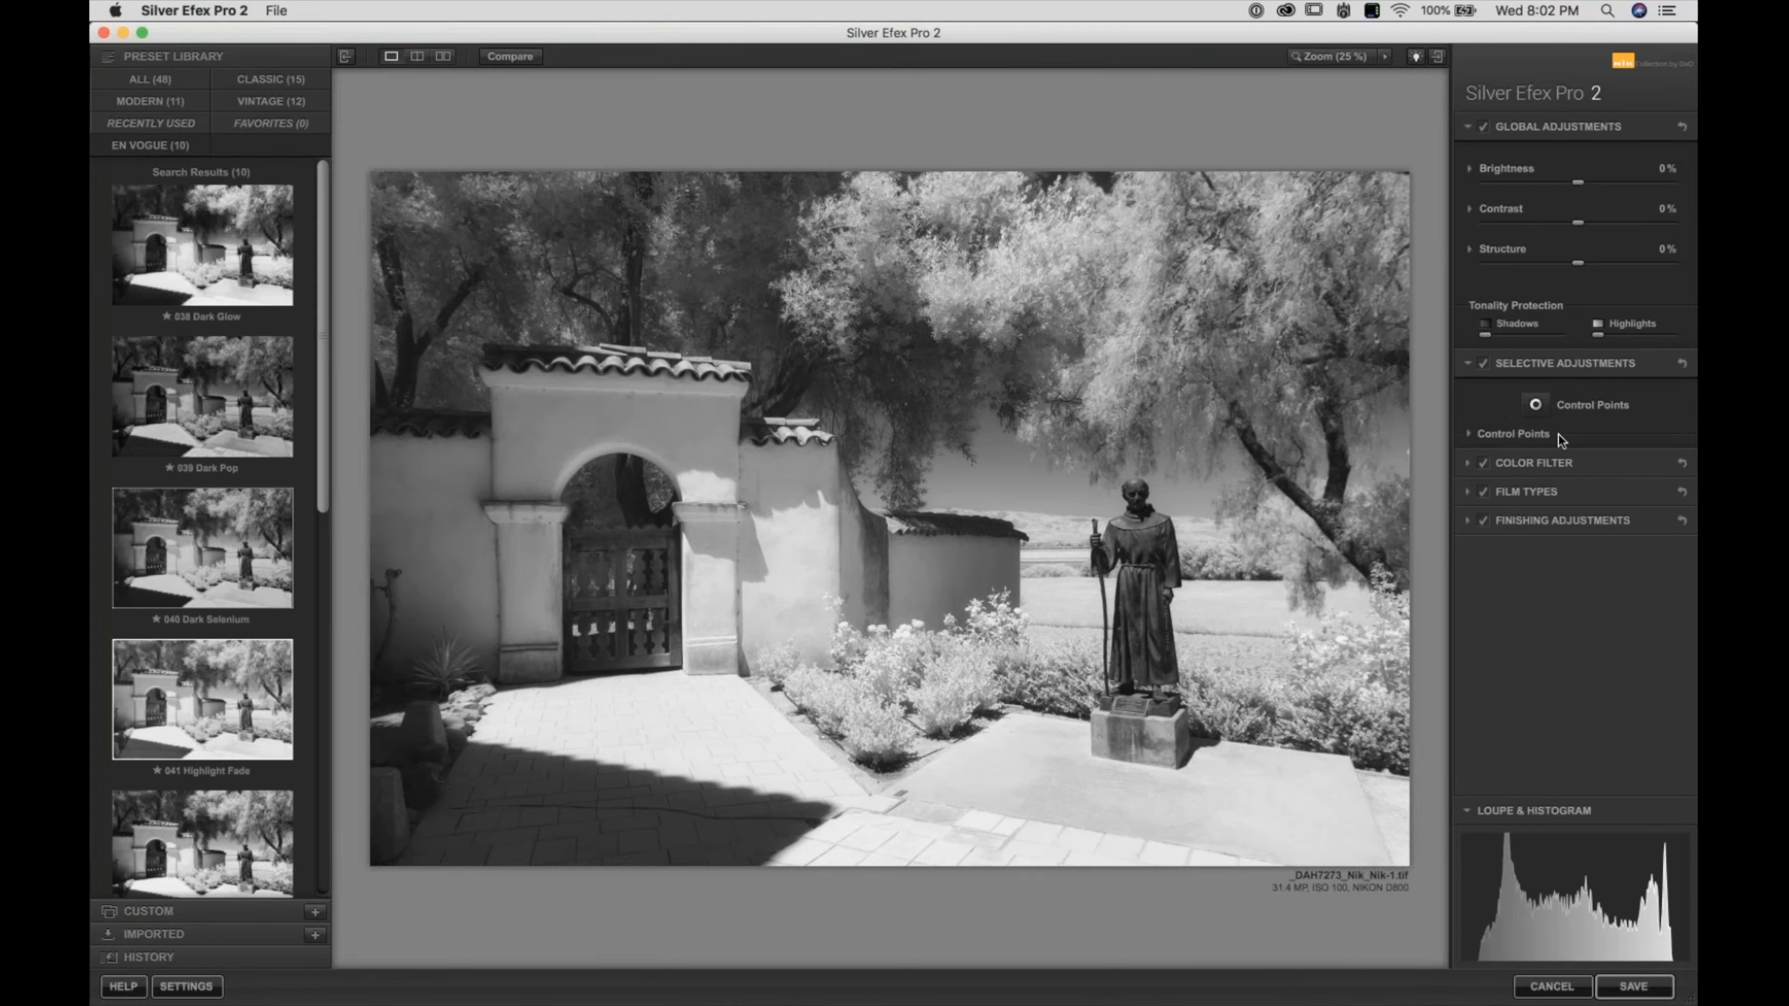
# Add a control point on the tree foliage above the statue, enlarge its area and raise its brightness
pyautogui.click(1534, 407)
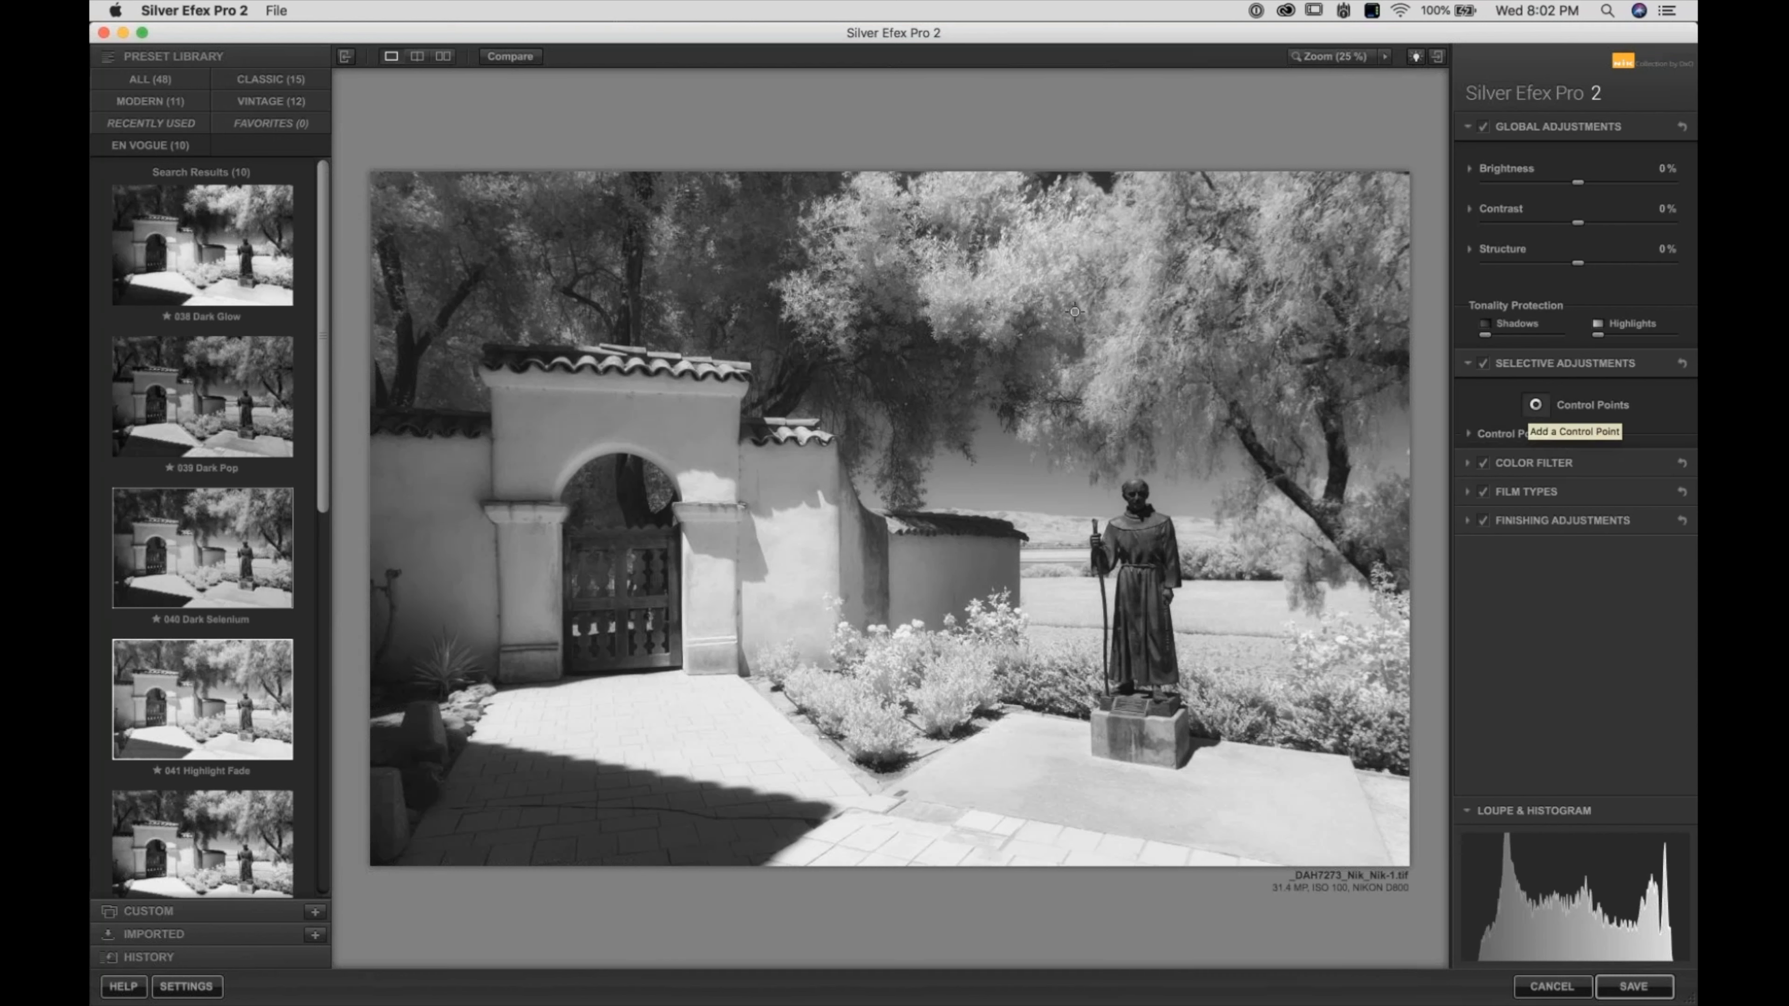
pyautogui.click(1116, 353)
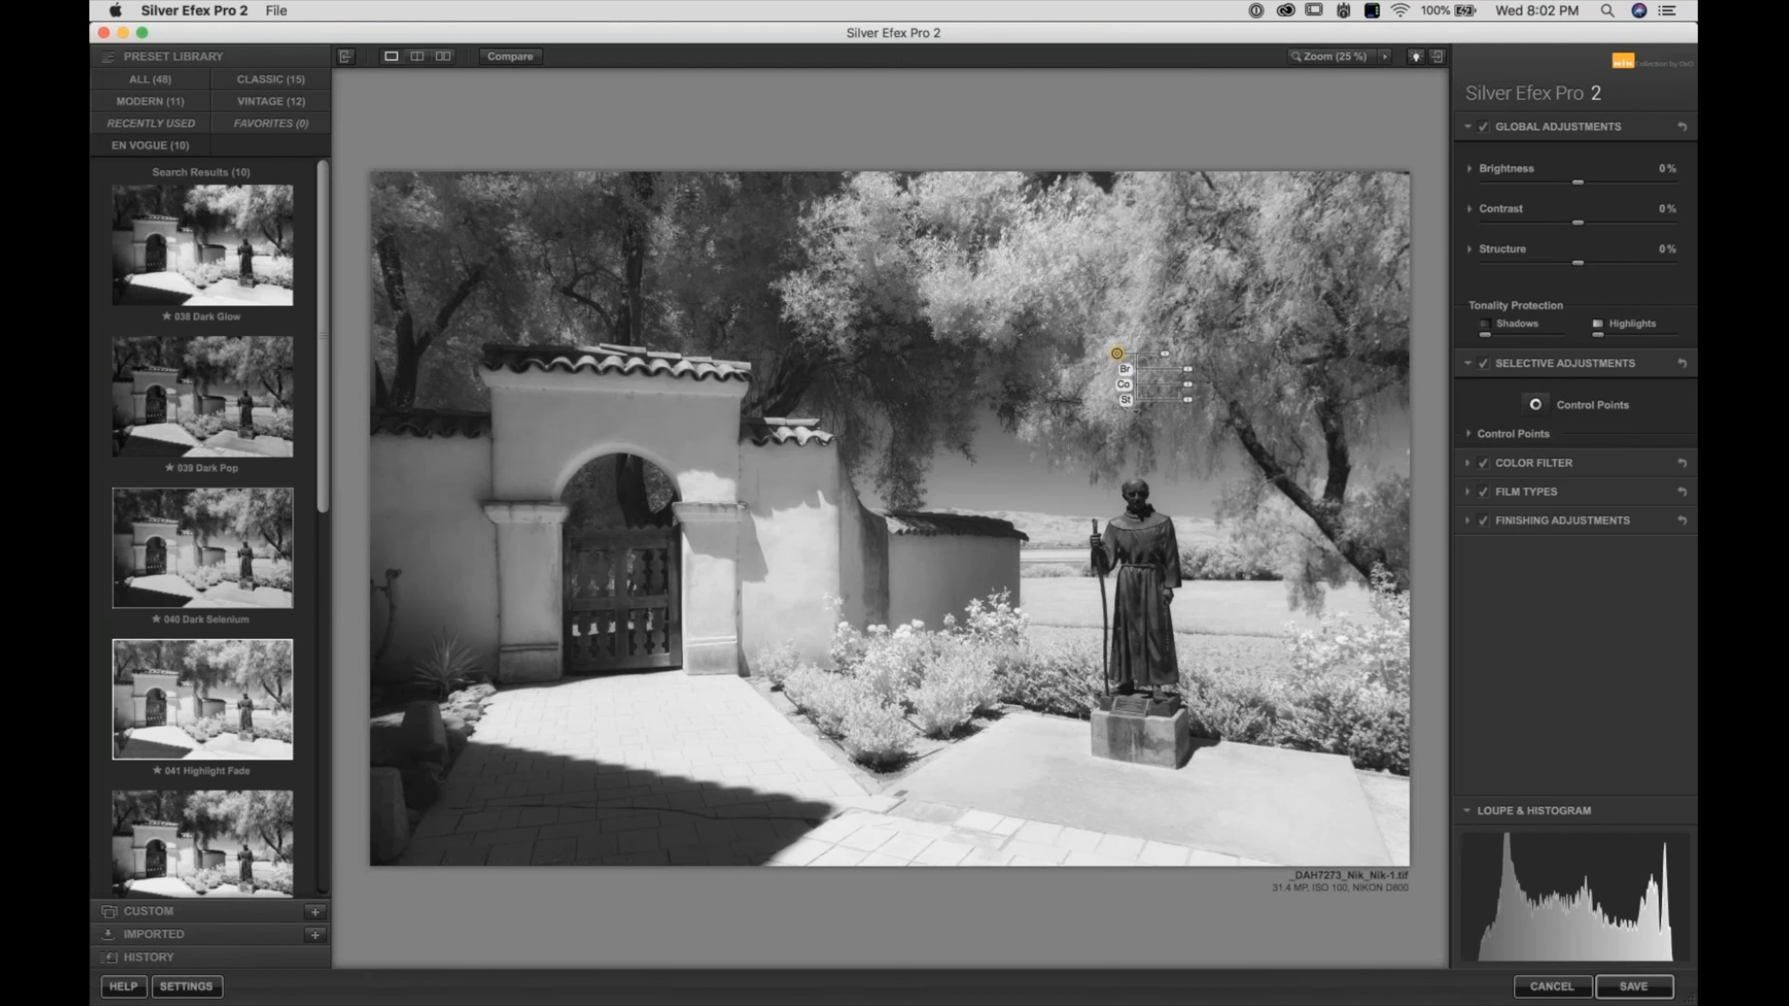
pyautogui.moveTo(1165, 354); pyautogui.dragTo(1184, 354)
pyautogui.click(1536, 407)
pyautogui.moveTo(1117, 354); pyautogui.dragTo(1206, 394)
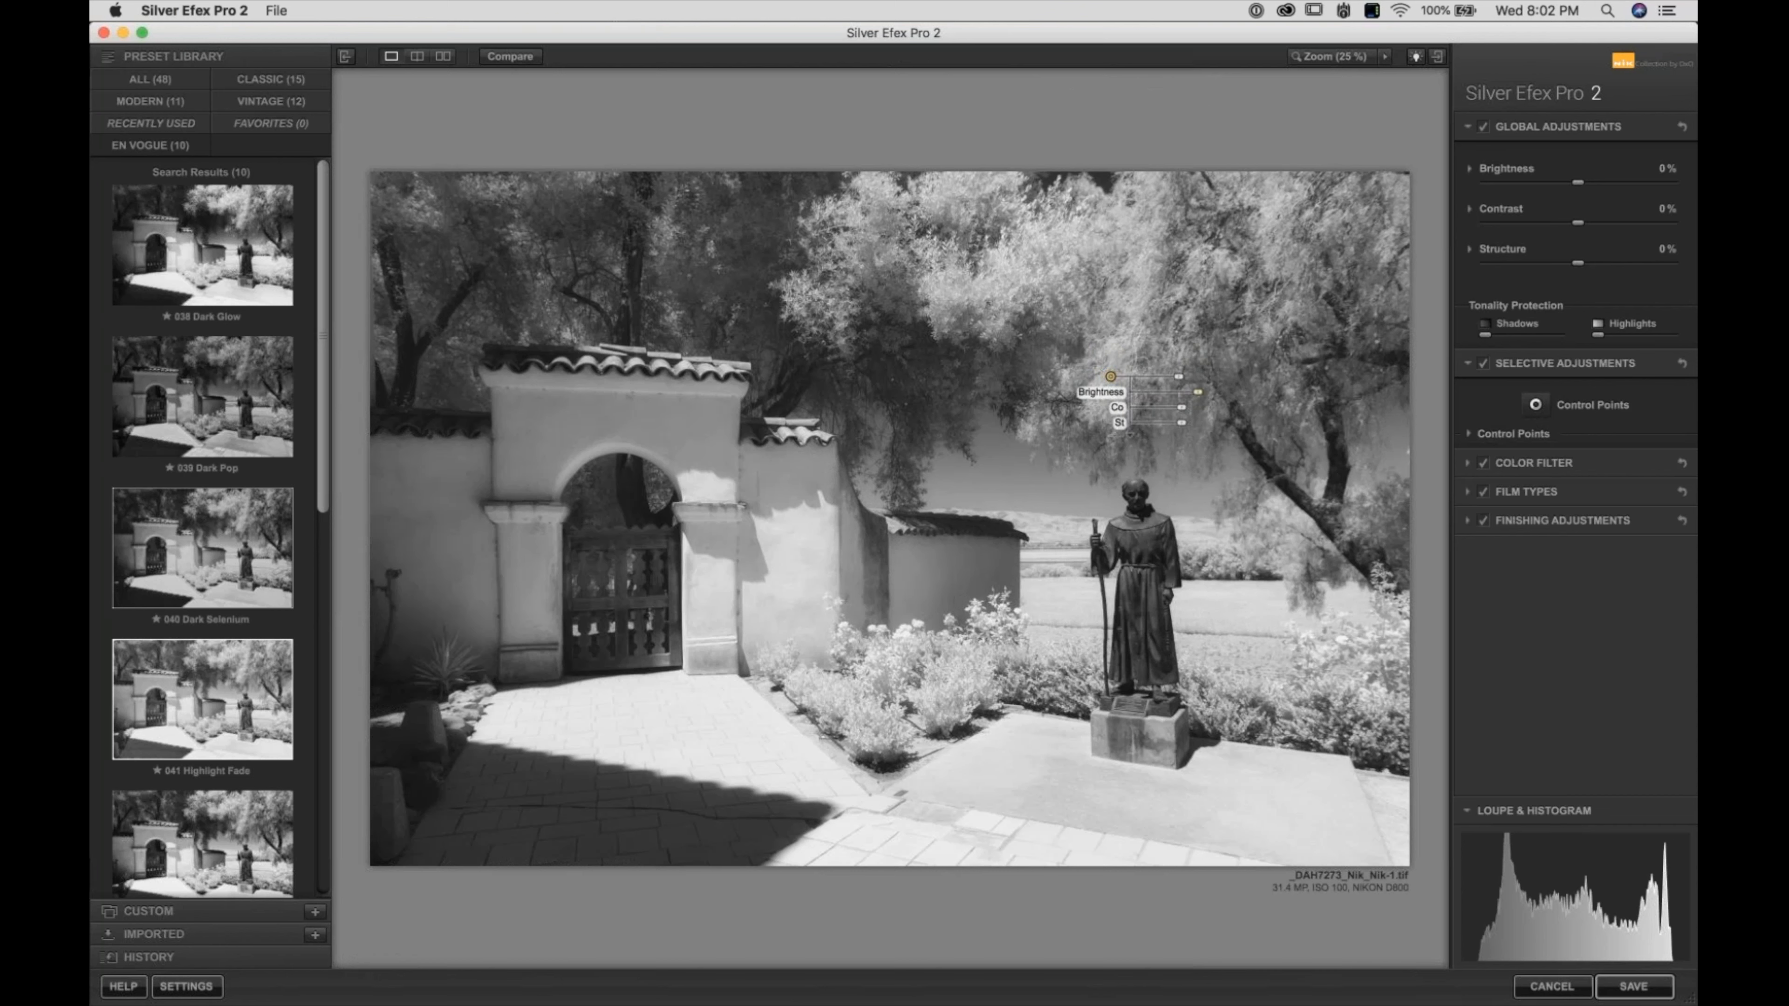
# Add a second control point beside the statue's base and move it up onto the shrubs
pyautogui.click(1535, 405)
pyautogui.click(1224, 705)
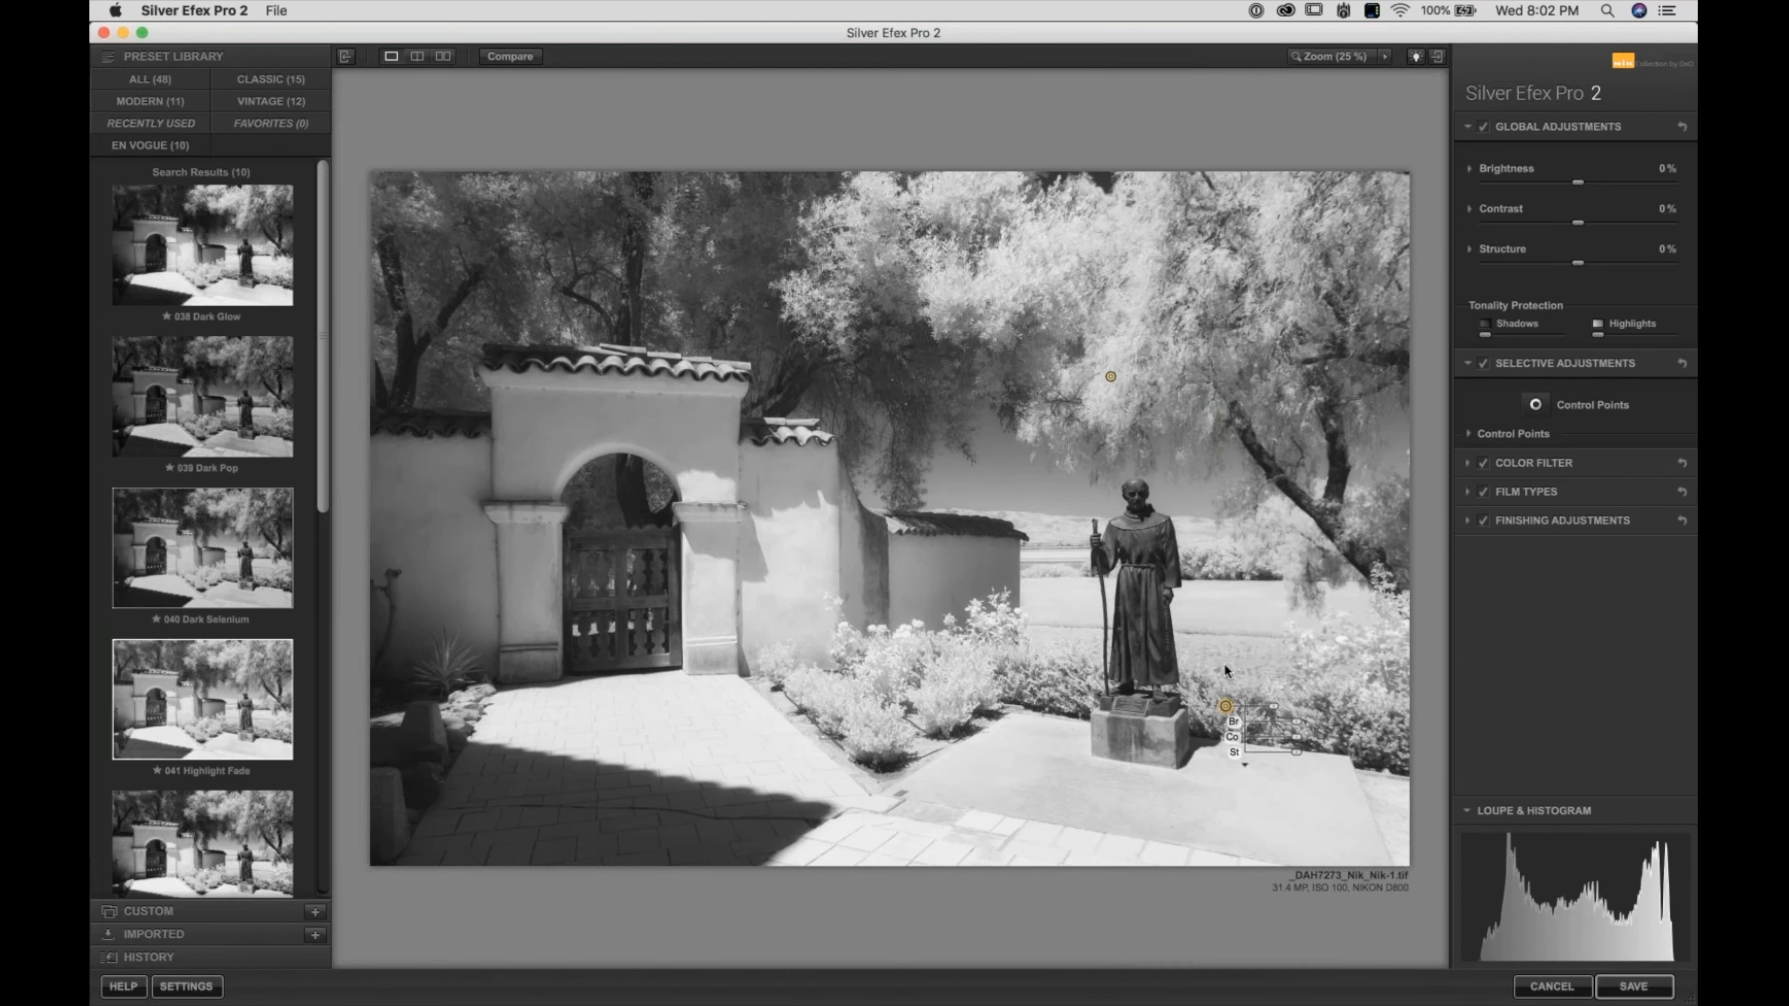
pyautogui.moveTo(1224, 705); pyautogui.dragTo(1222, 675)
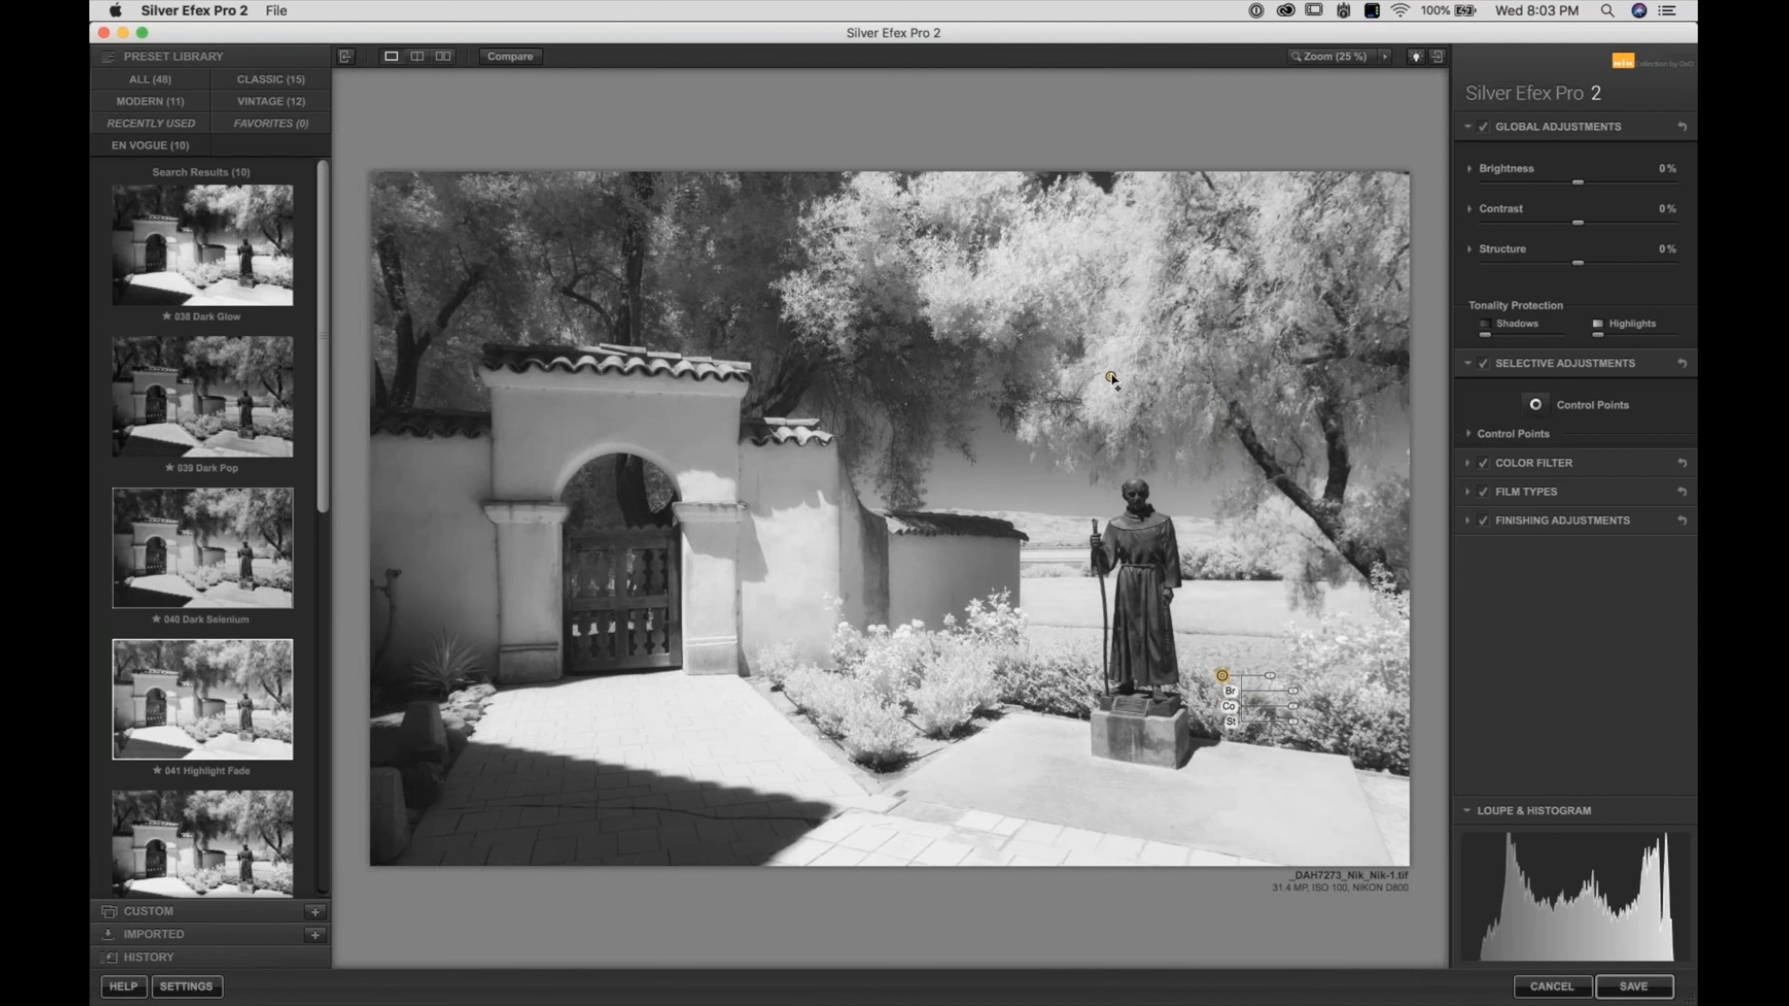
# Remove the foliage control point and discard the Silver Efex Pro 2 edit, returning to DxO PhotoLab
pyautogui.click(1111, 376)
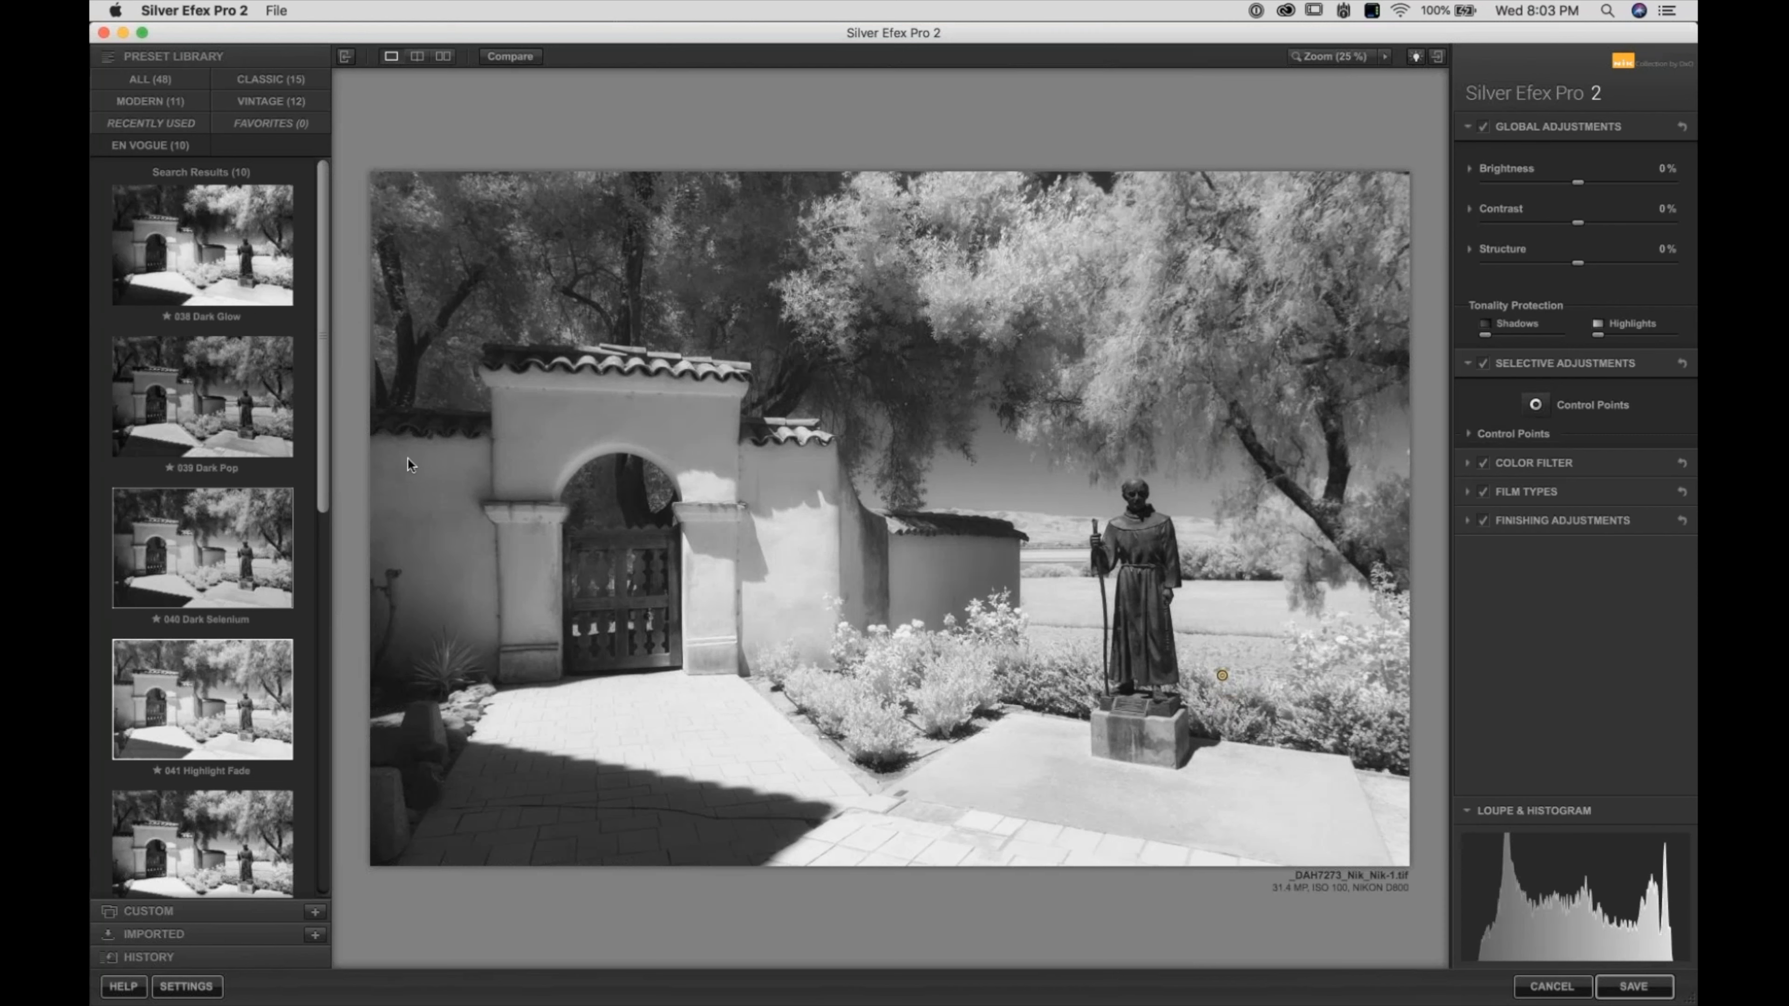
pyautogui.press('super+Tab')
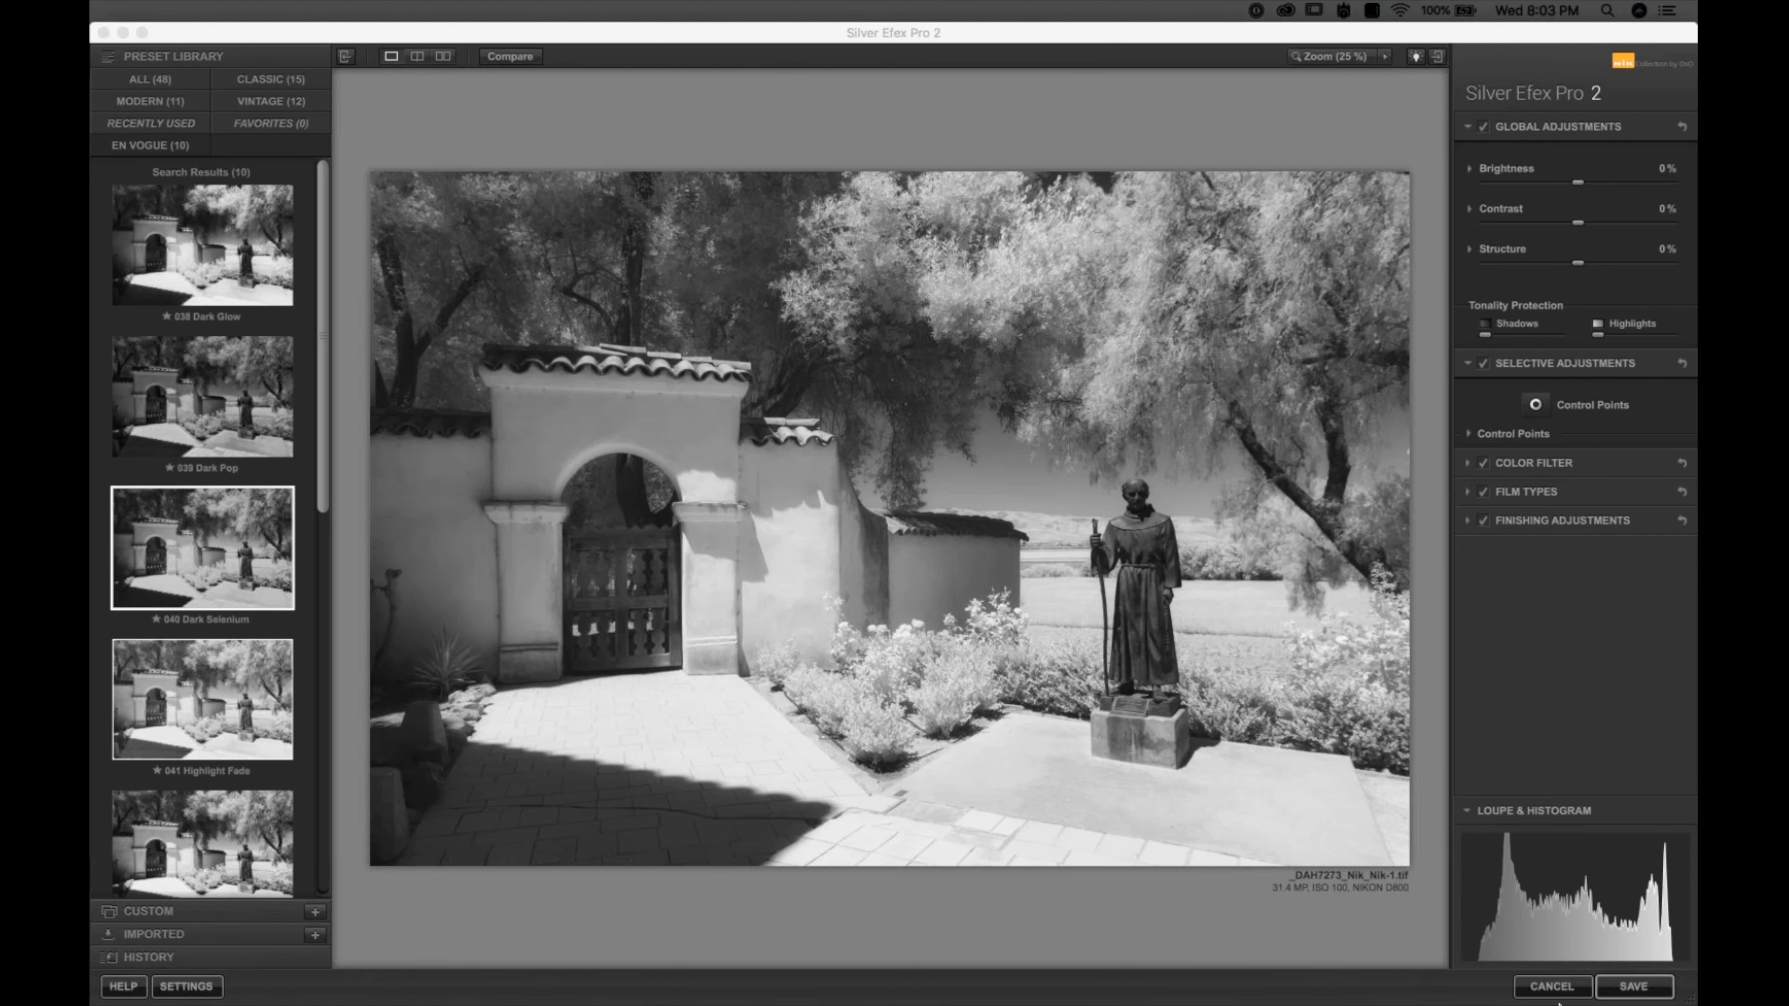
pyautogui.click(1553, 987)
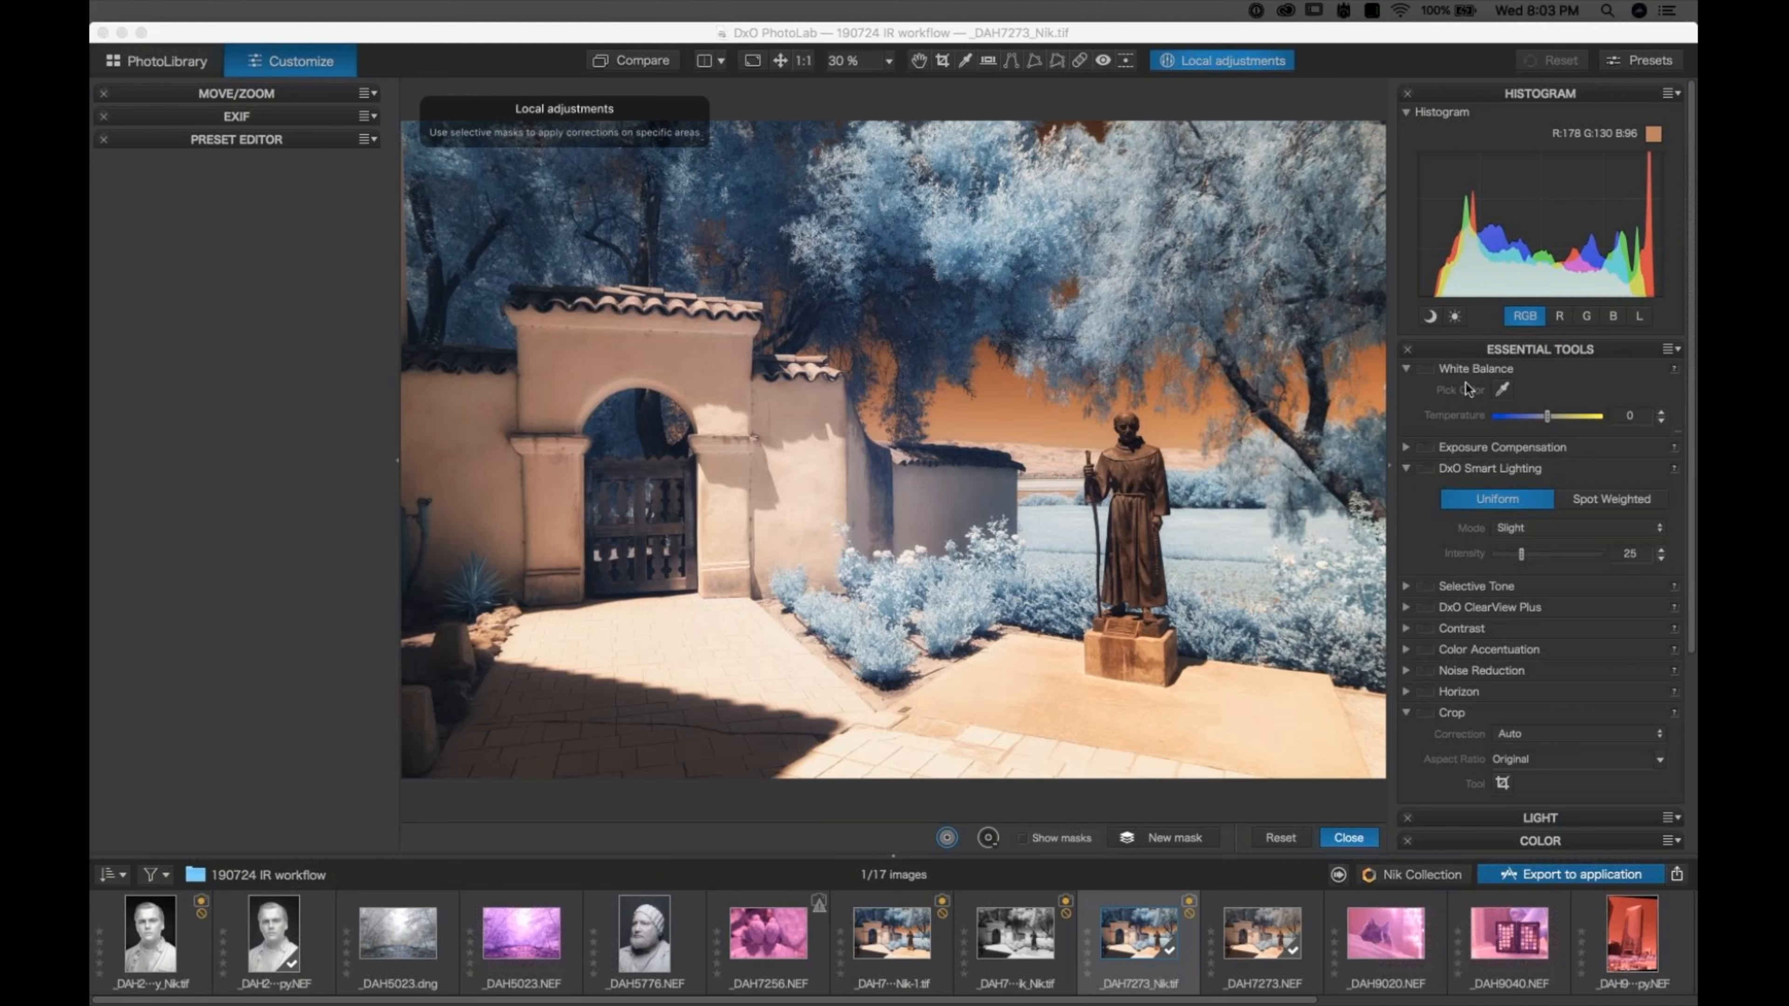
# Collapse the Essential Tools, Geometry and DxO ViewPoint palettes, along with the White Balance and DxO Smart Lighting sections
pyautogui.click(1451, 353)
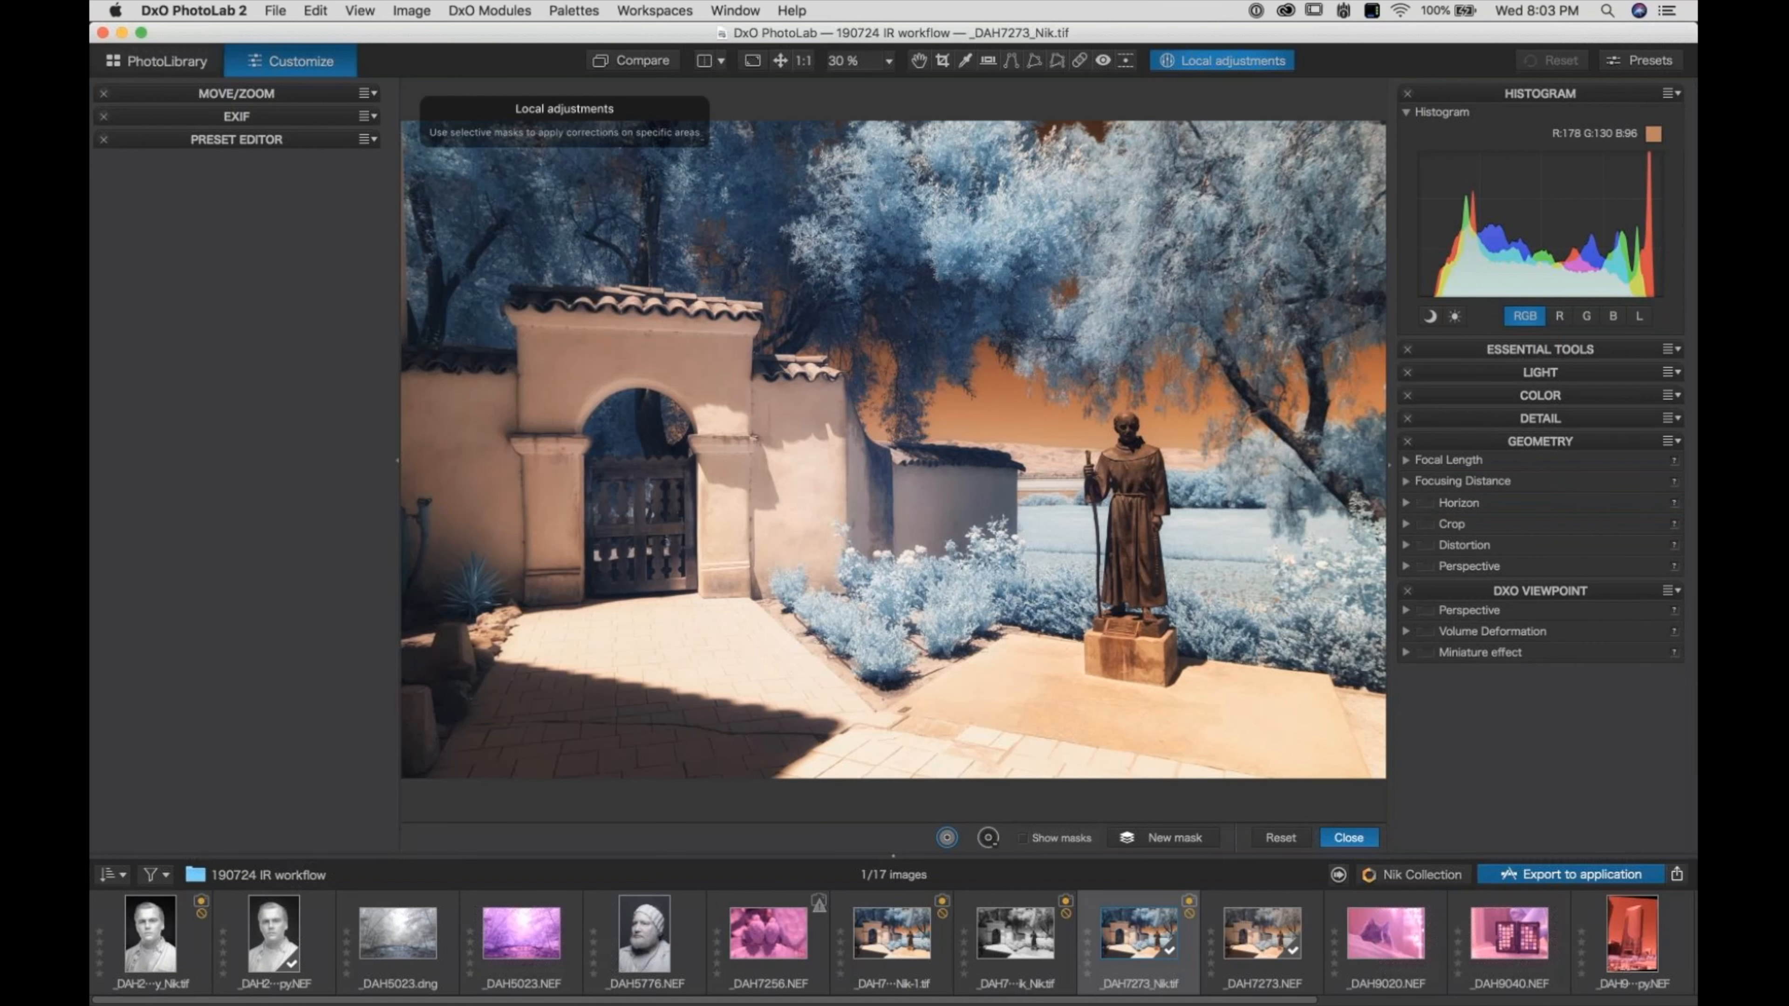
pyautogui.click(1451, 450)
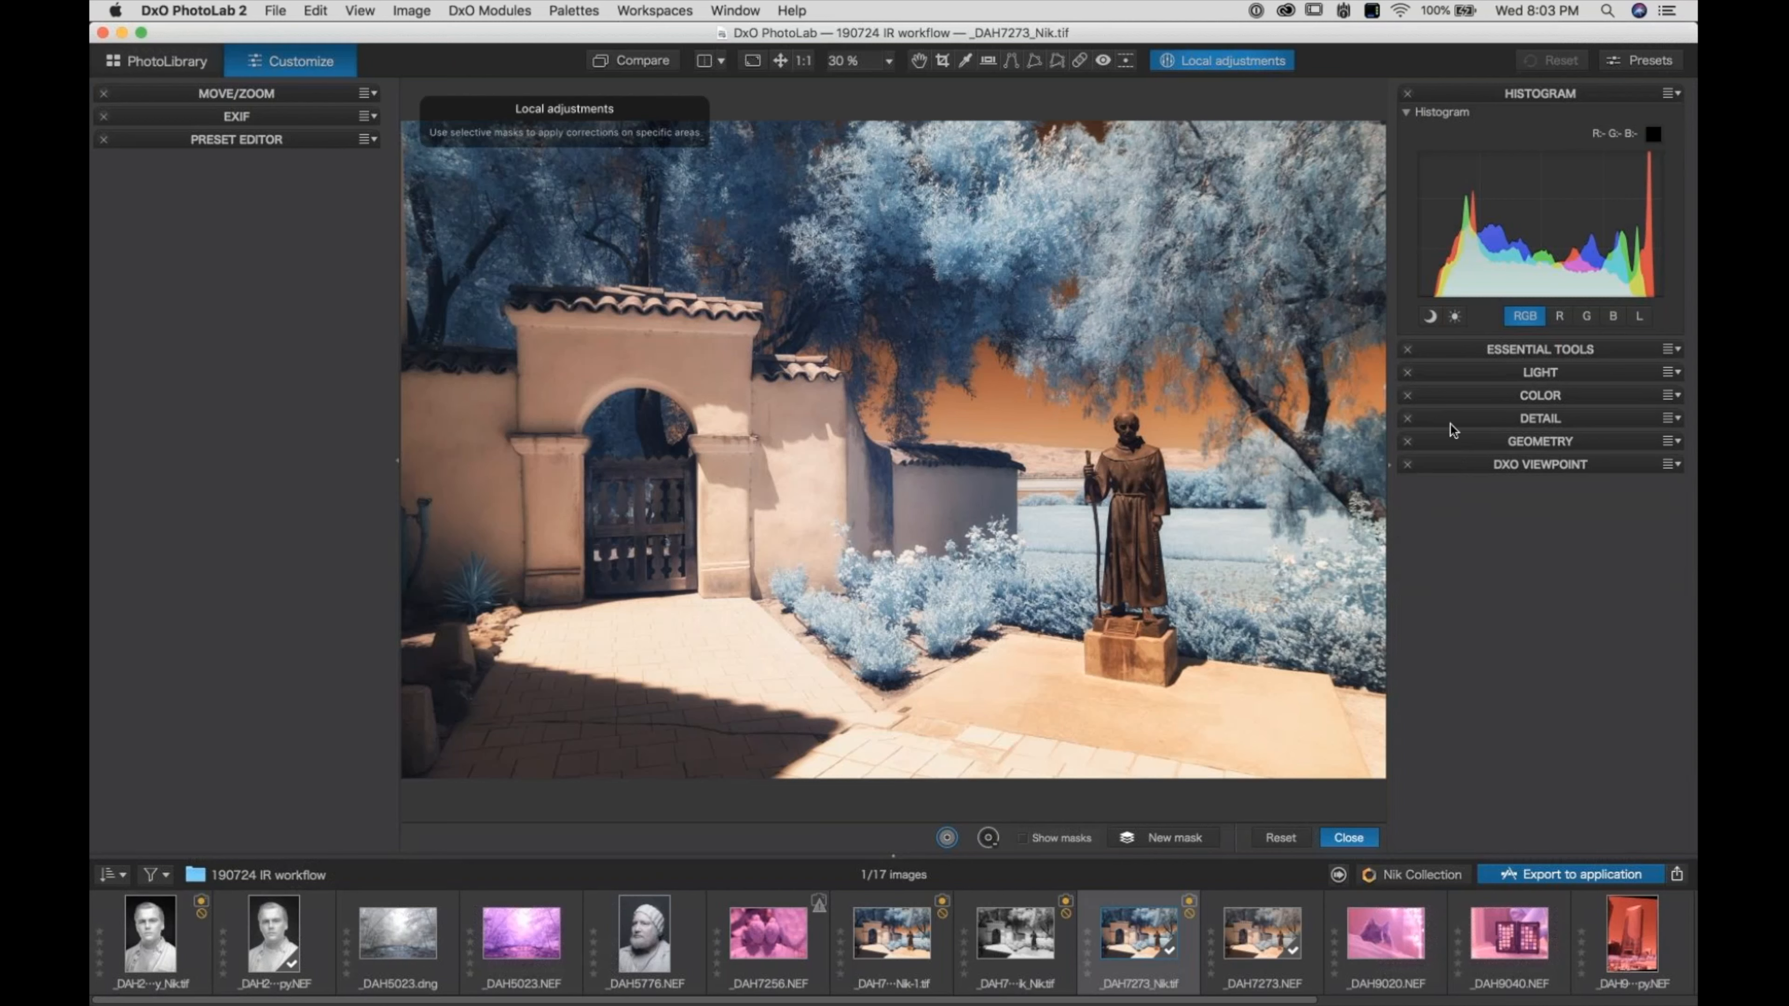
pyautogui.click(1465, 351)
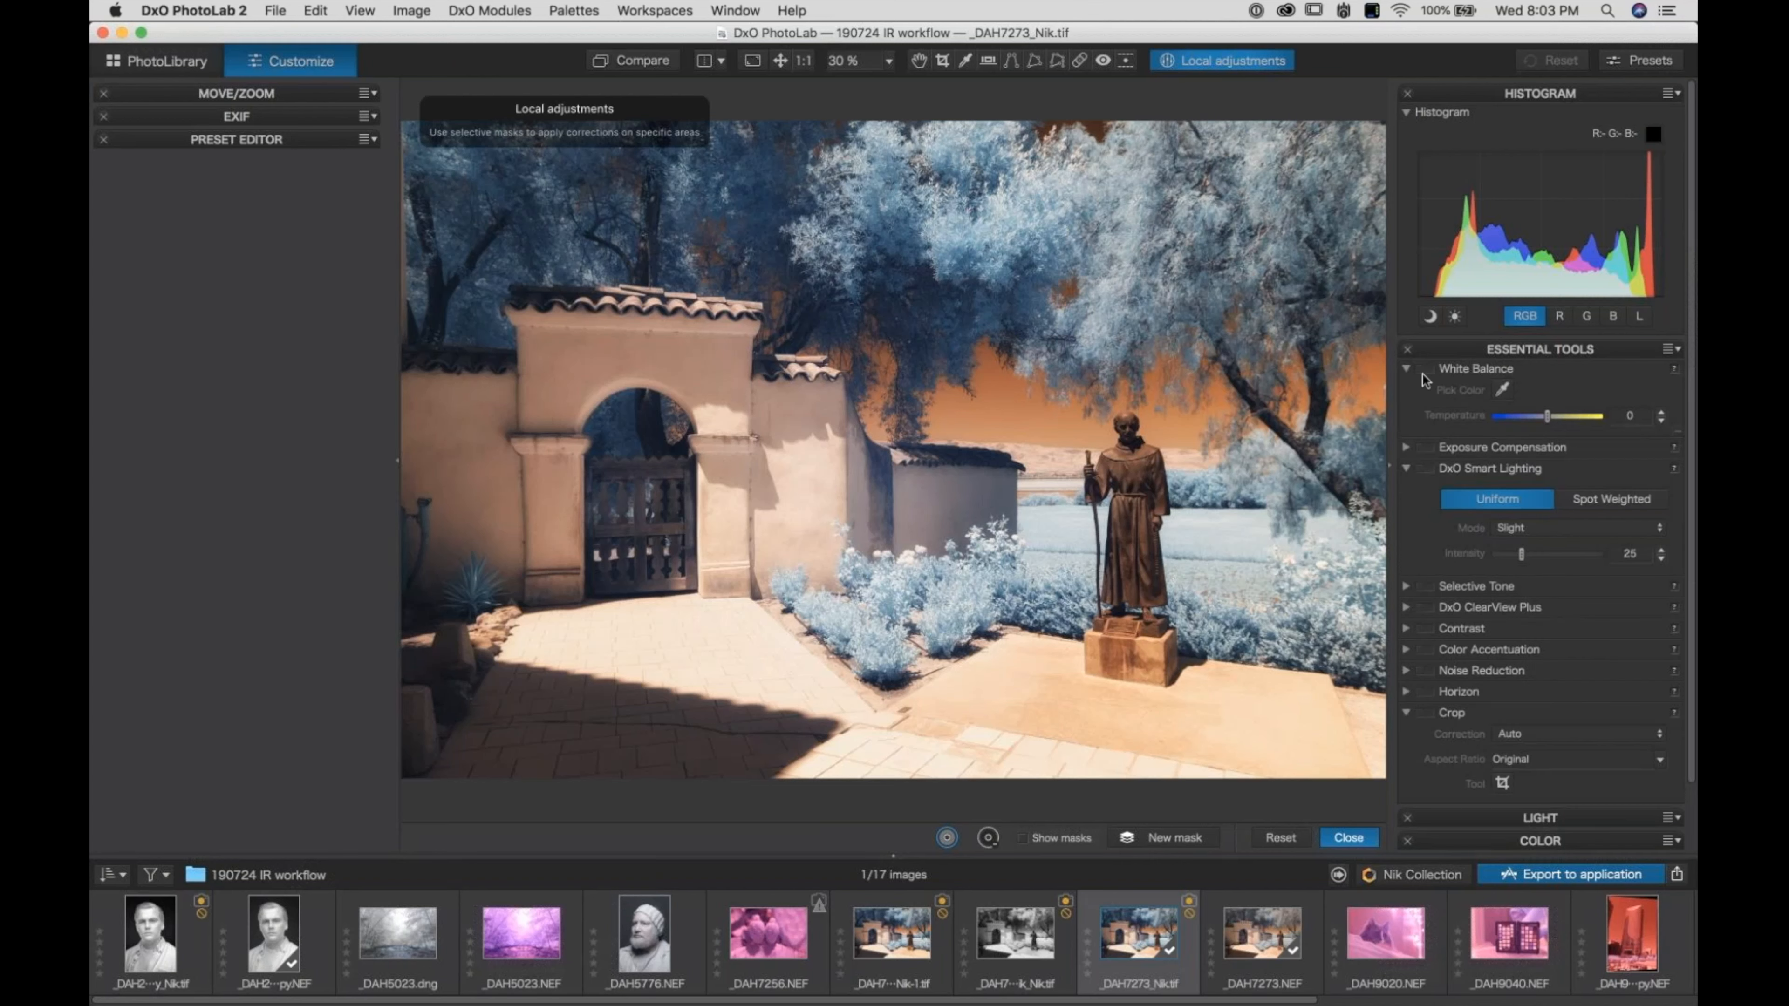
pyautogui.click(1407, 369)
pyautogui.click(1405, 412)
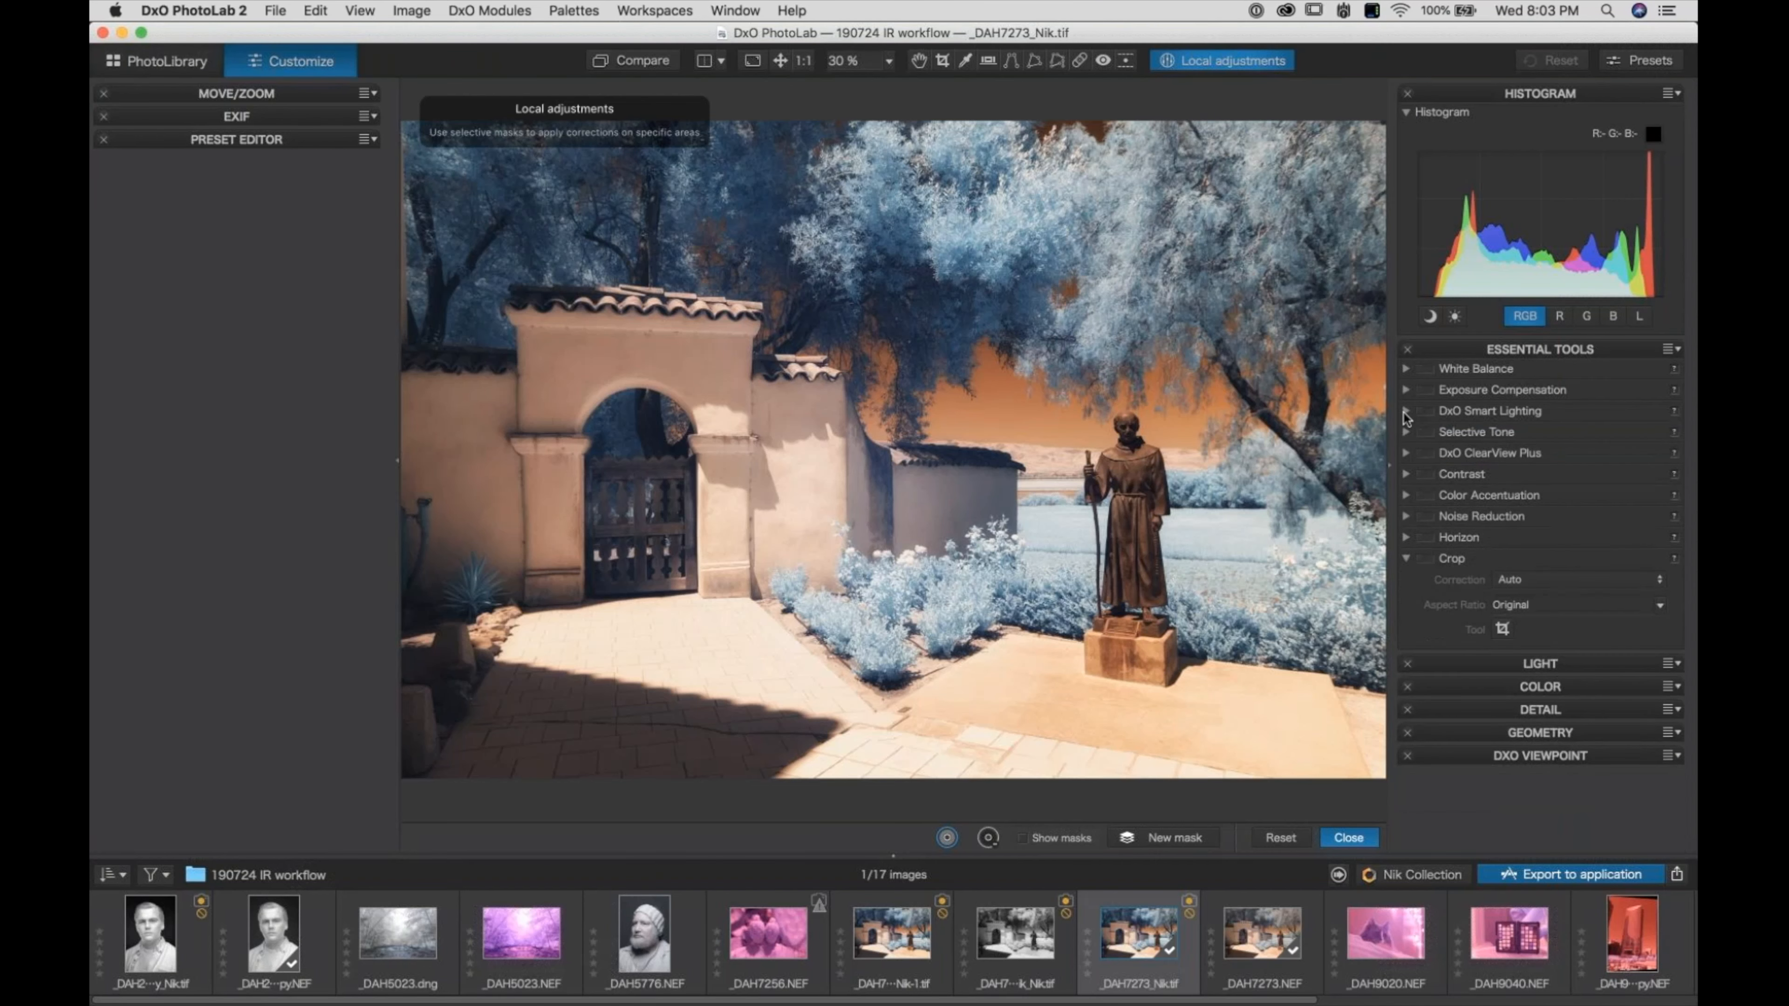
pyautogui.click(1462, 351)
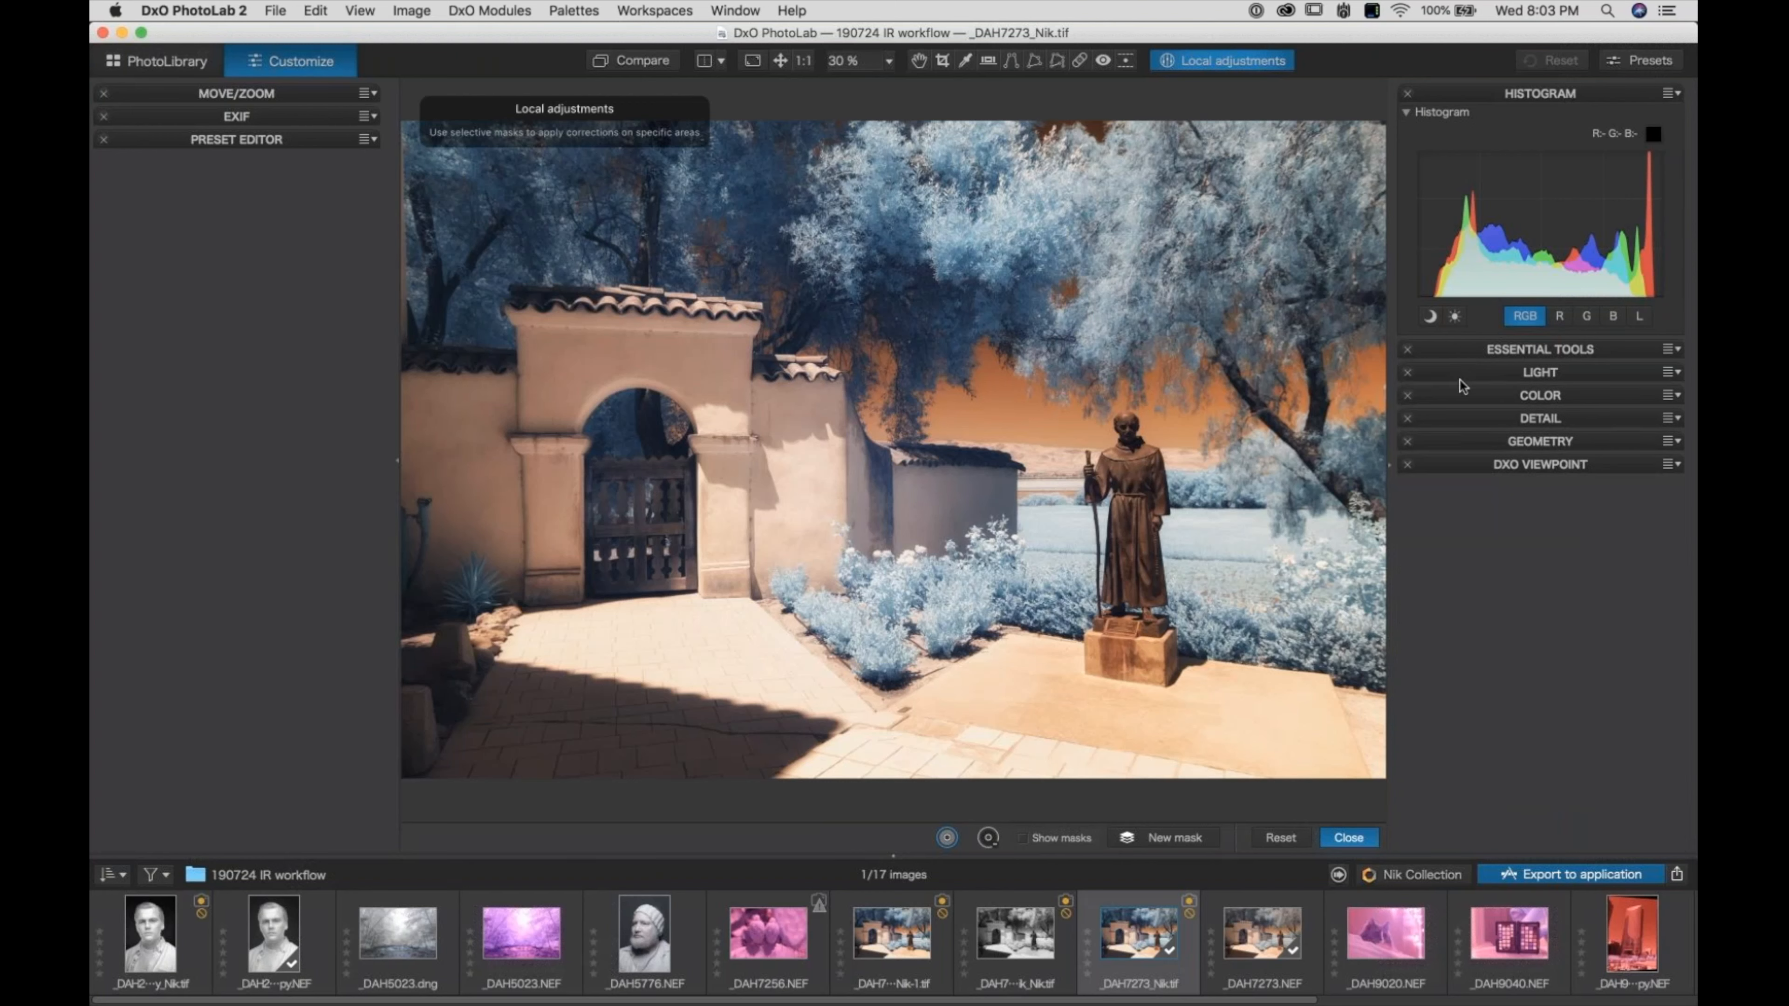
# Examine the Color Rendering category and rendering choices offered for the TIFF file _DAH7273_Nik.tif
pyautogui.click(1465, 396)
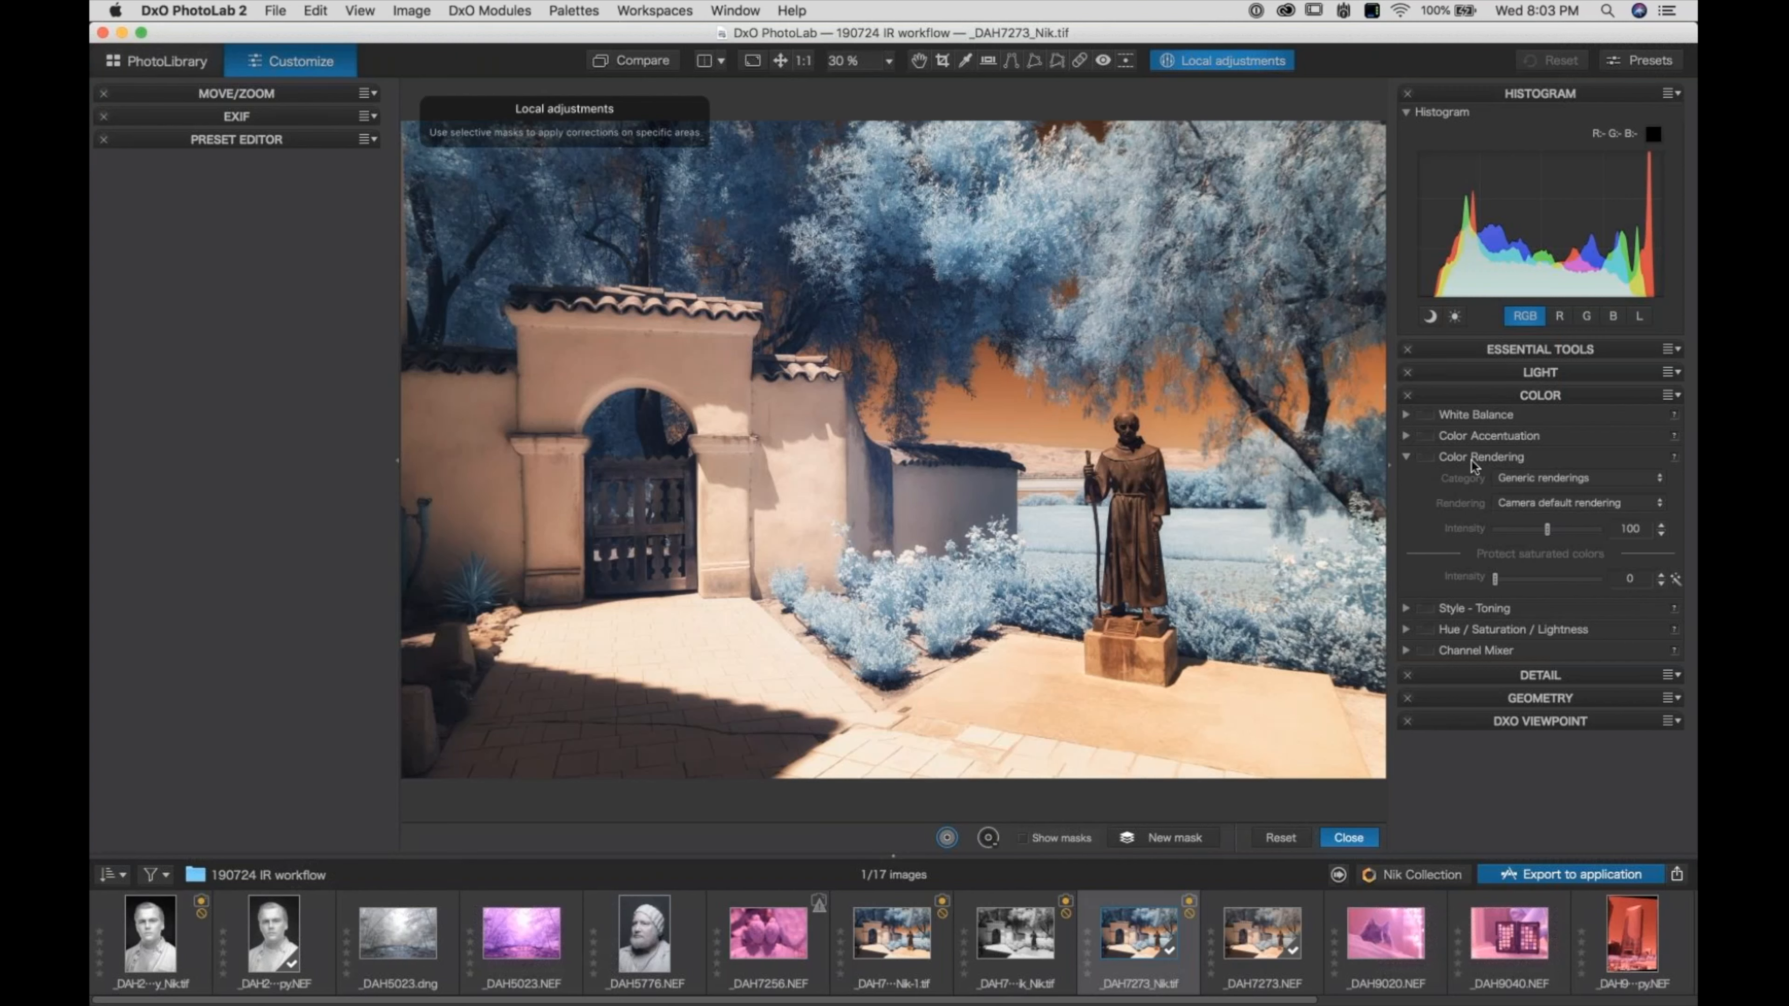
pyautogui.click(1564, 480)
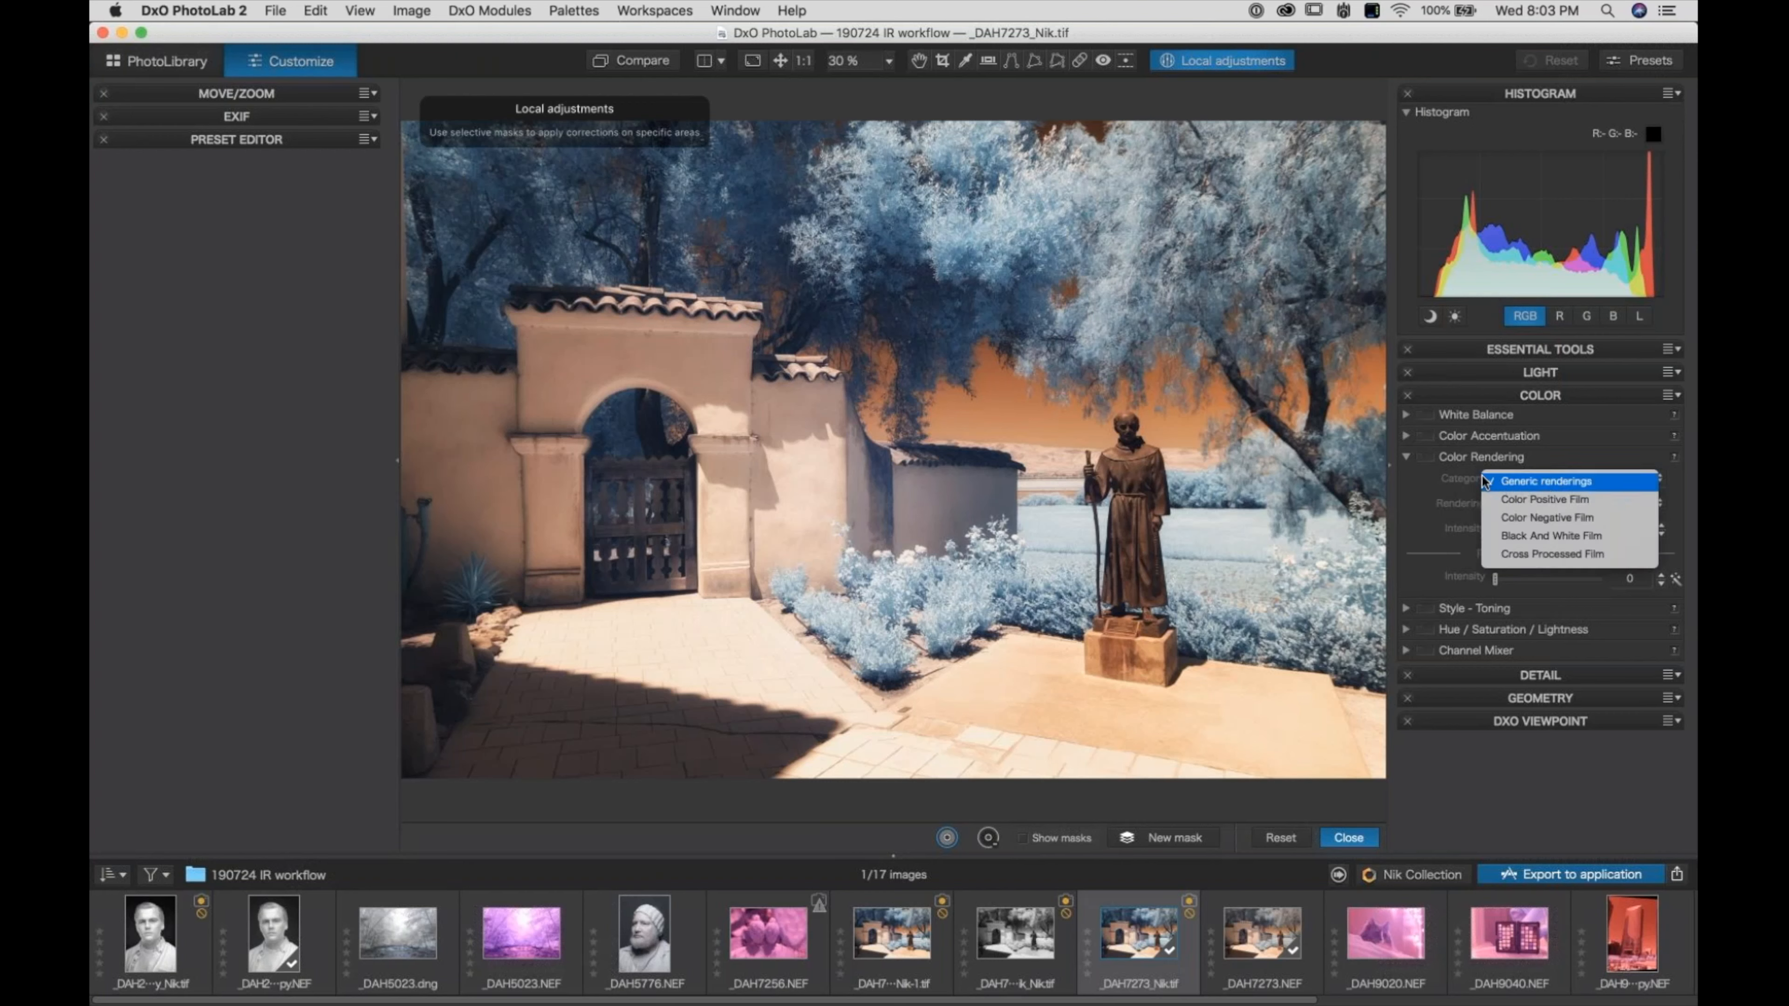
pyautogui.click(1500, 483)
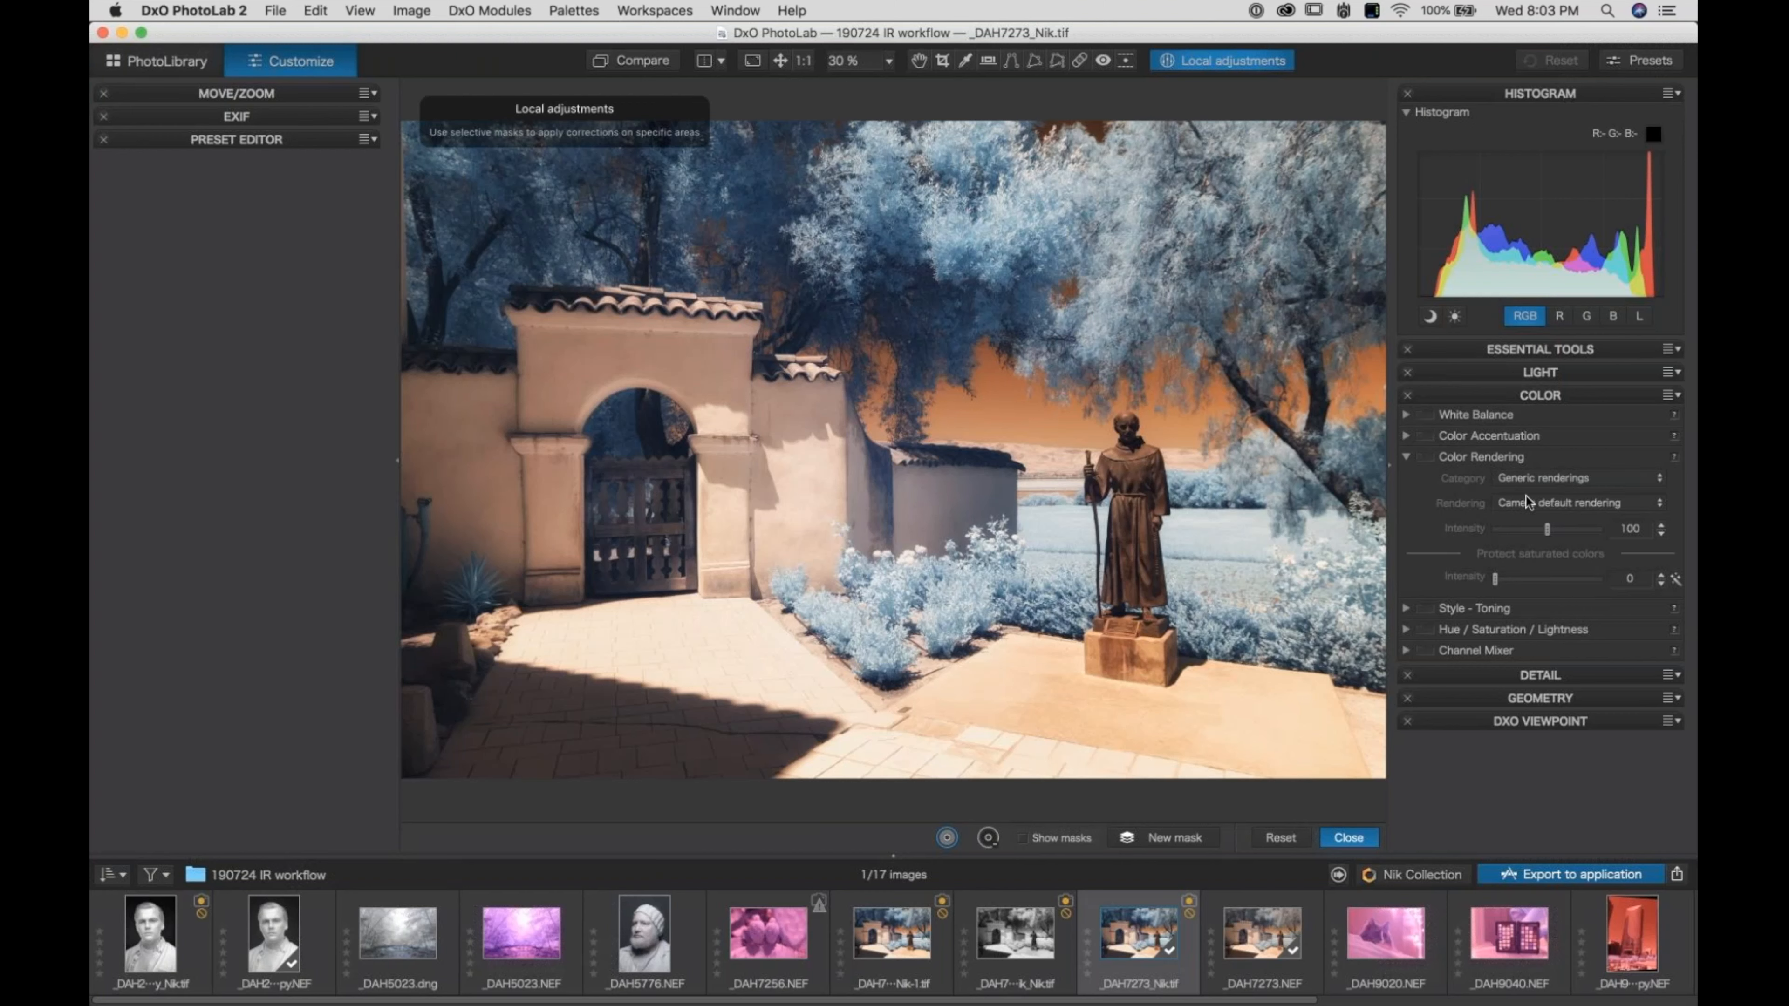
pyautogui.click(1596, 483)
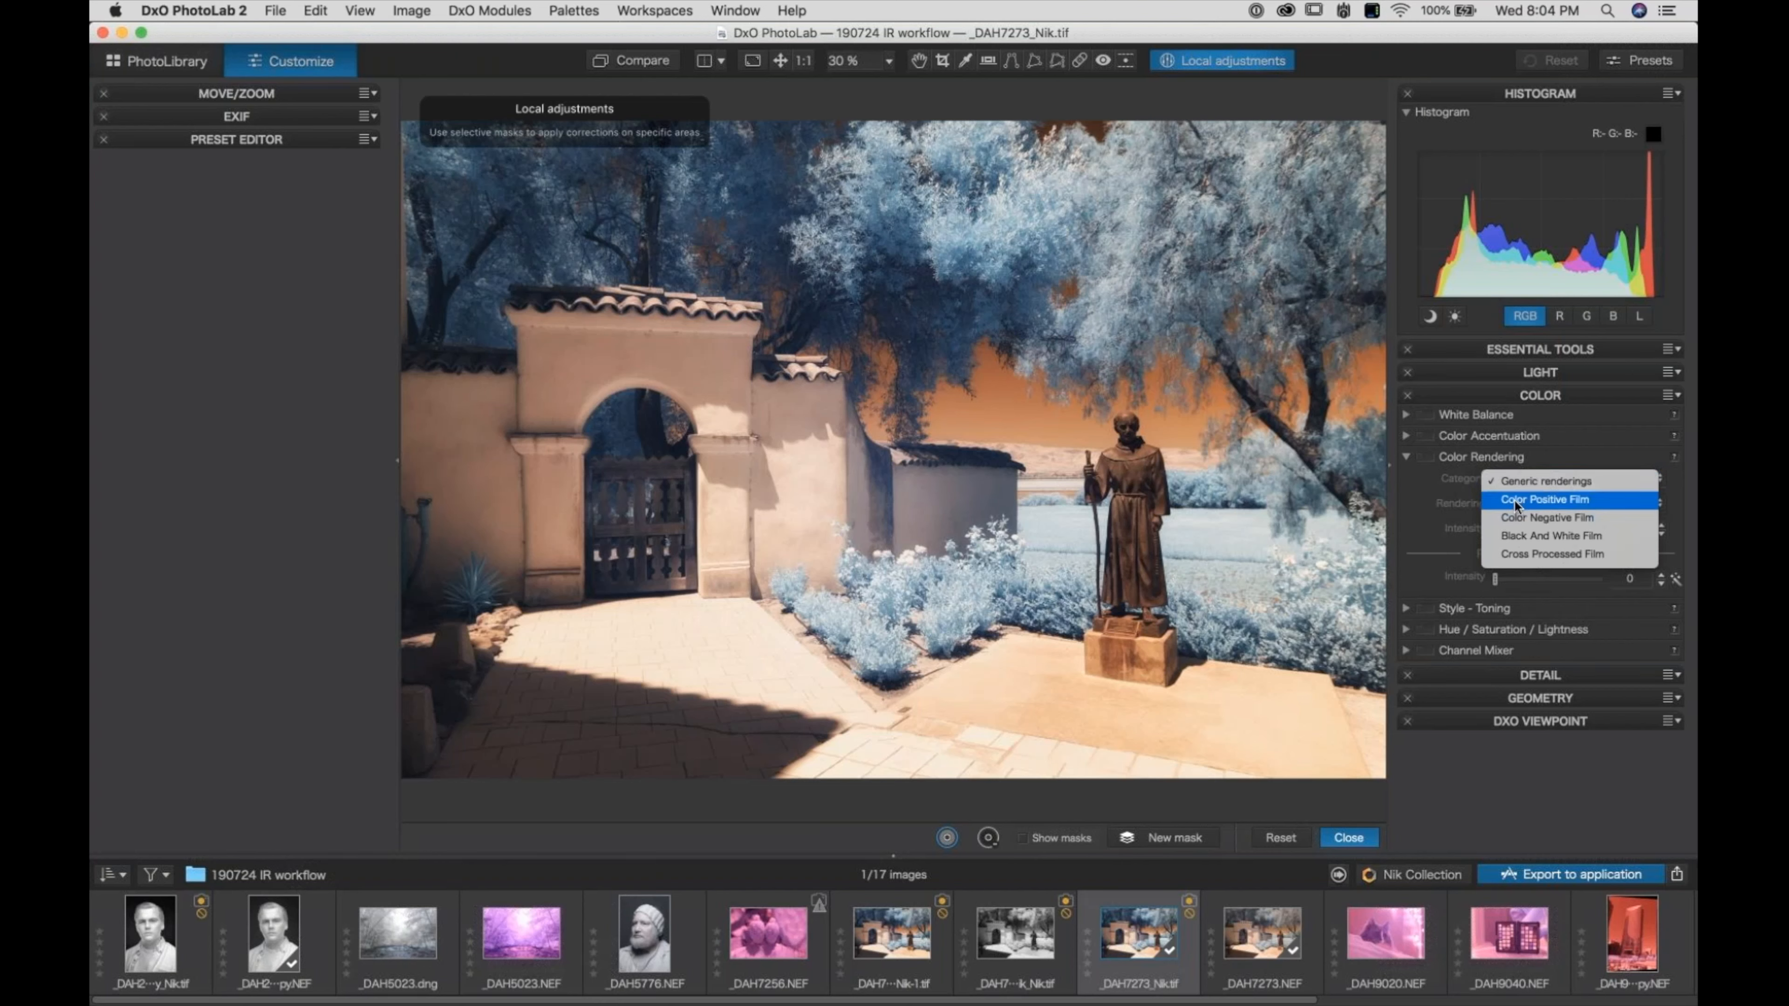
pyautogui.click(1429, 501)
pyautogui.click(1484, 502)
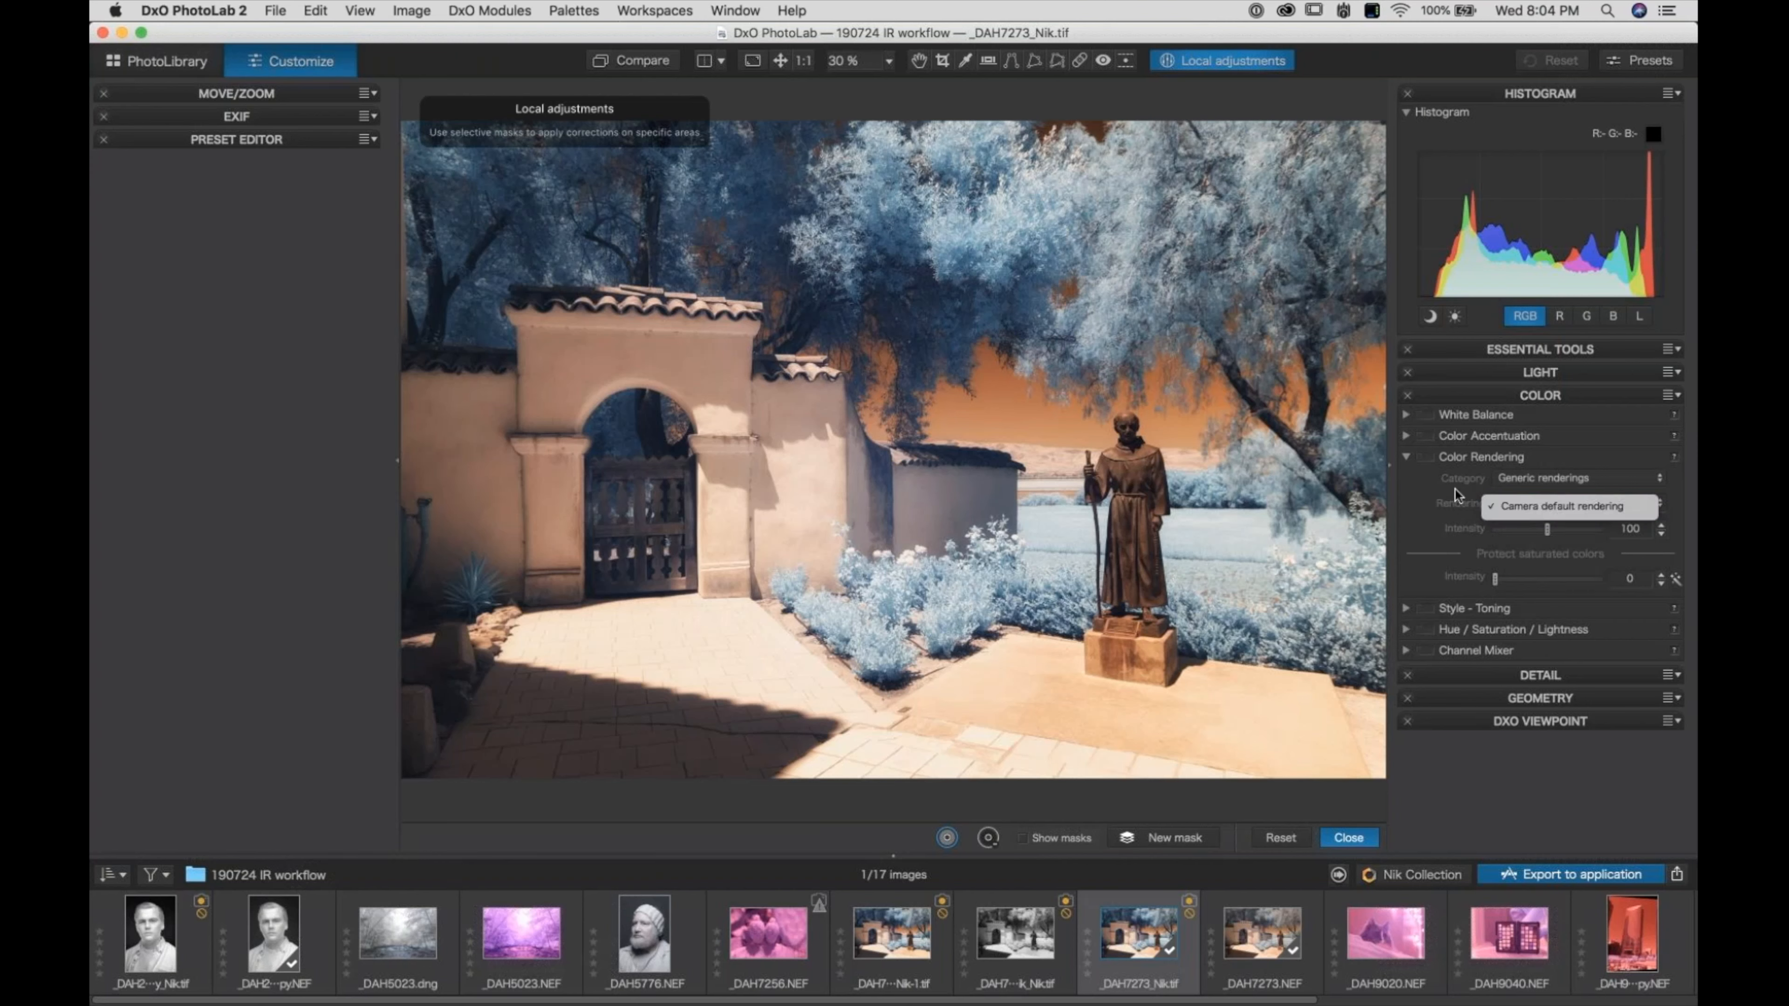
pyautogui.click(1451, 501)
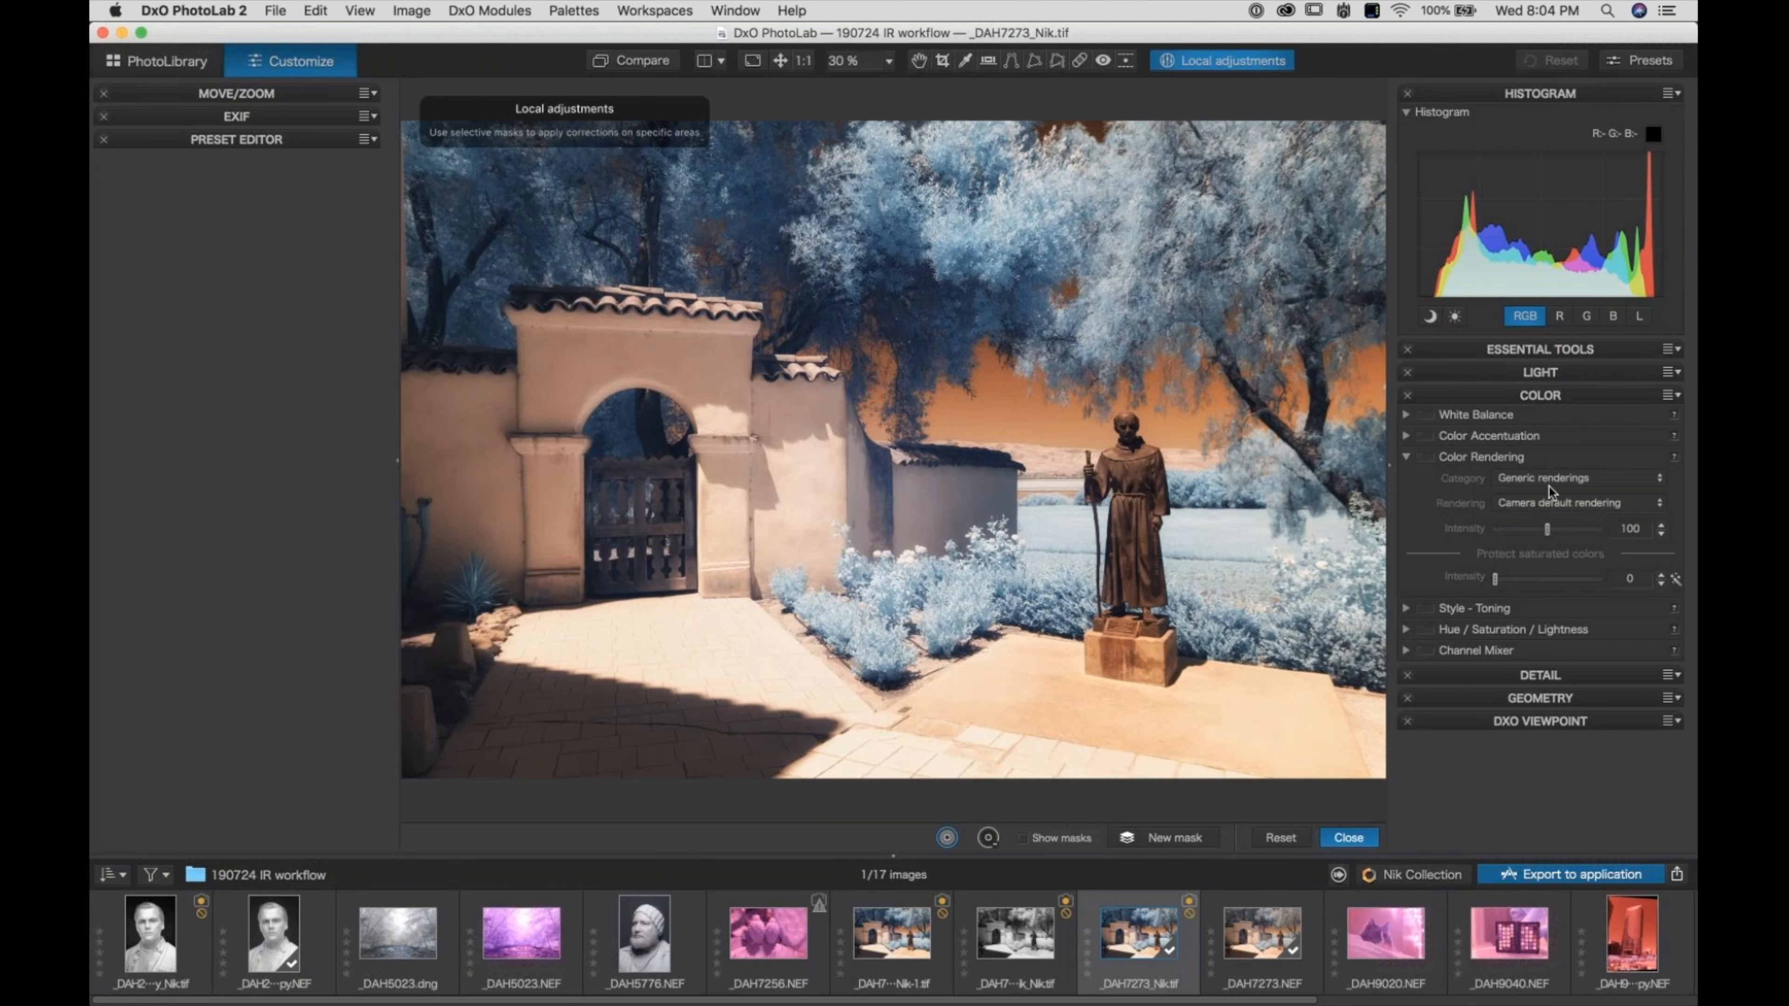
# Examine the Color Rendering categories offered for the raw file _DAH7273.NEF, leaving Generic renderings selected
pyautogui.click(1262, 944)
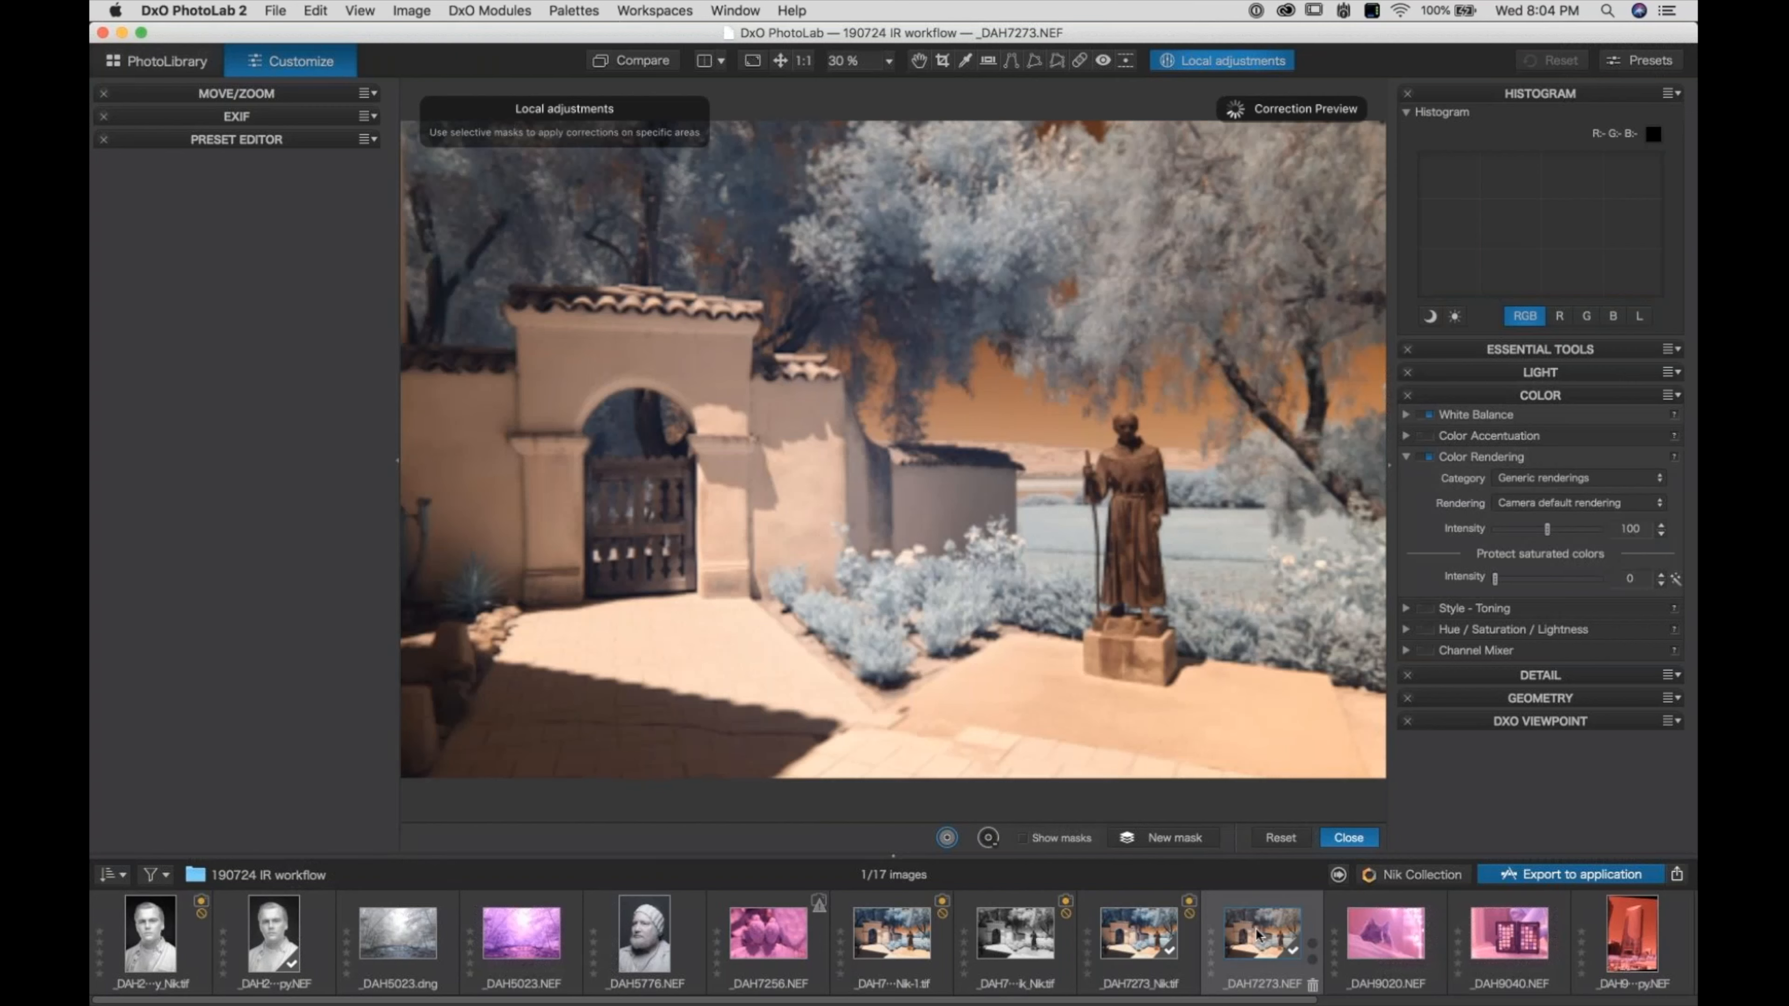
pyautogui.click(1606, 479)
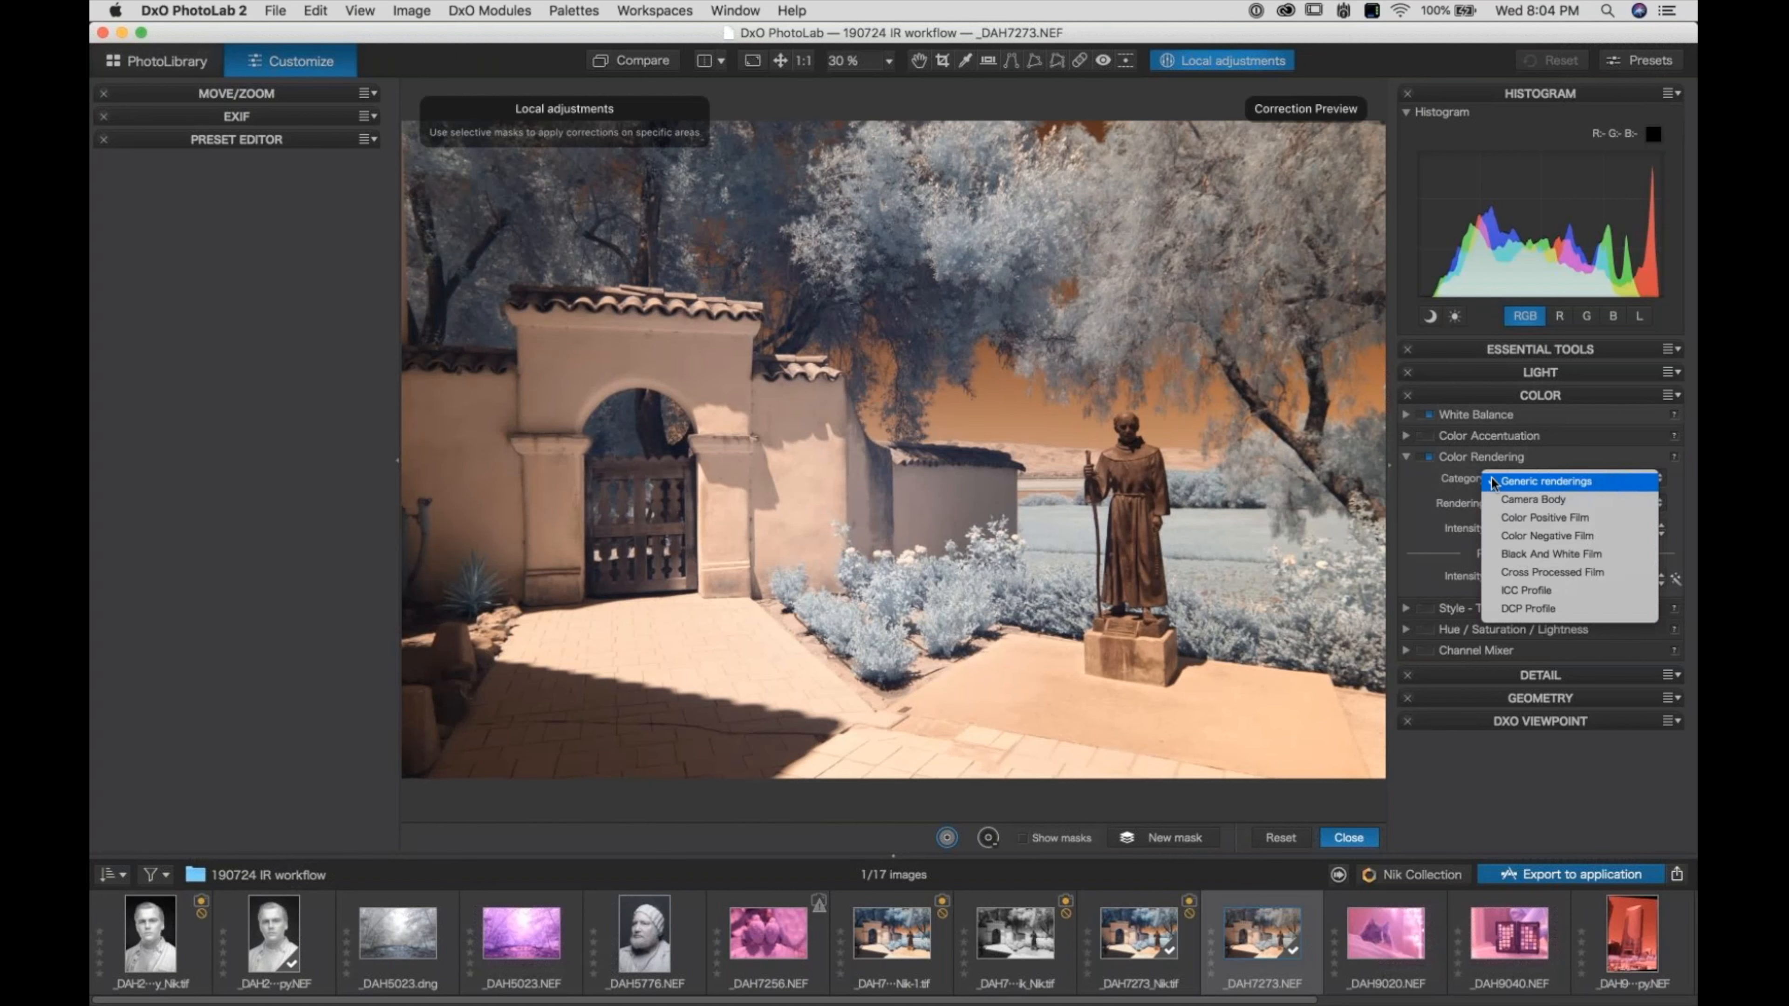
pyautogui.click(1606, 481)
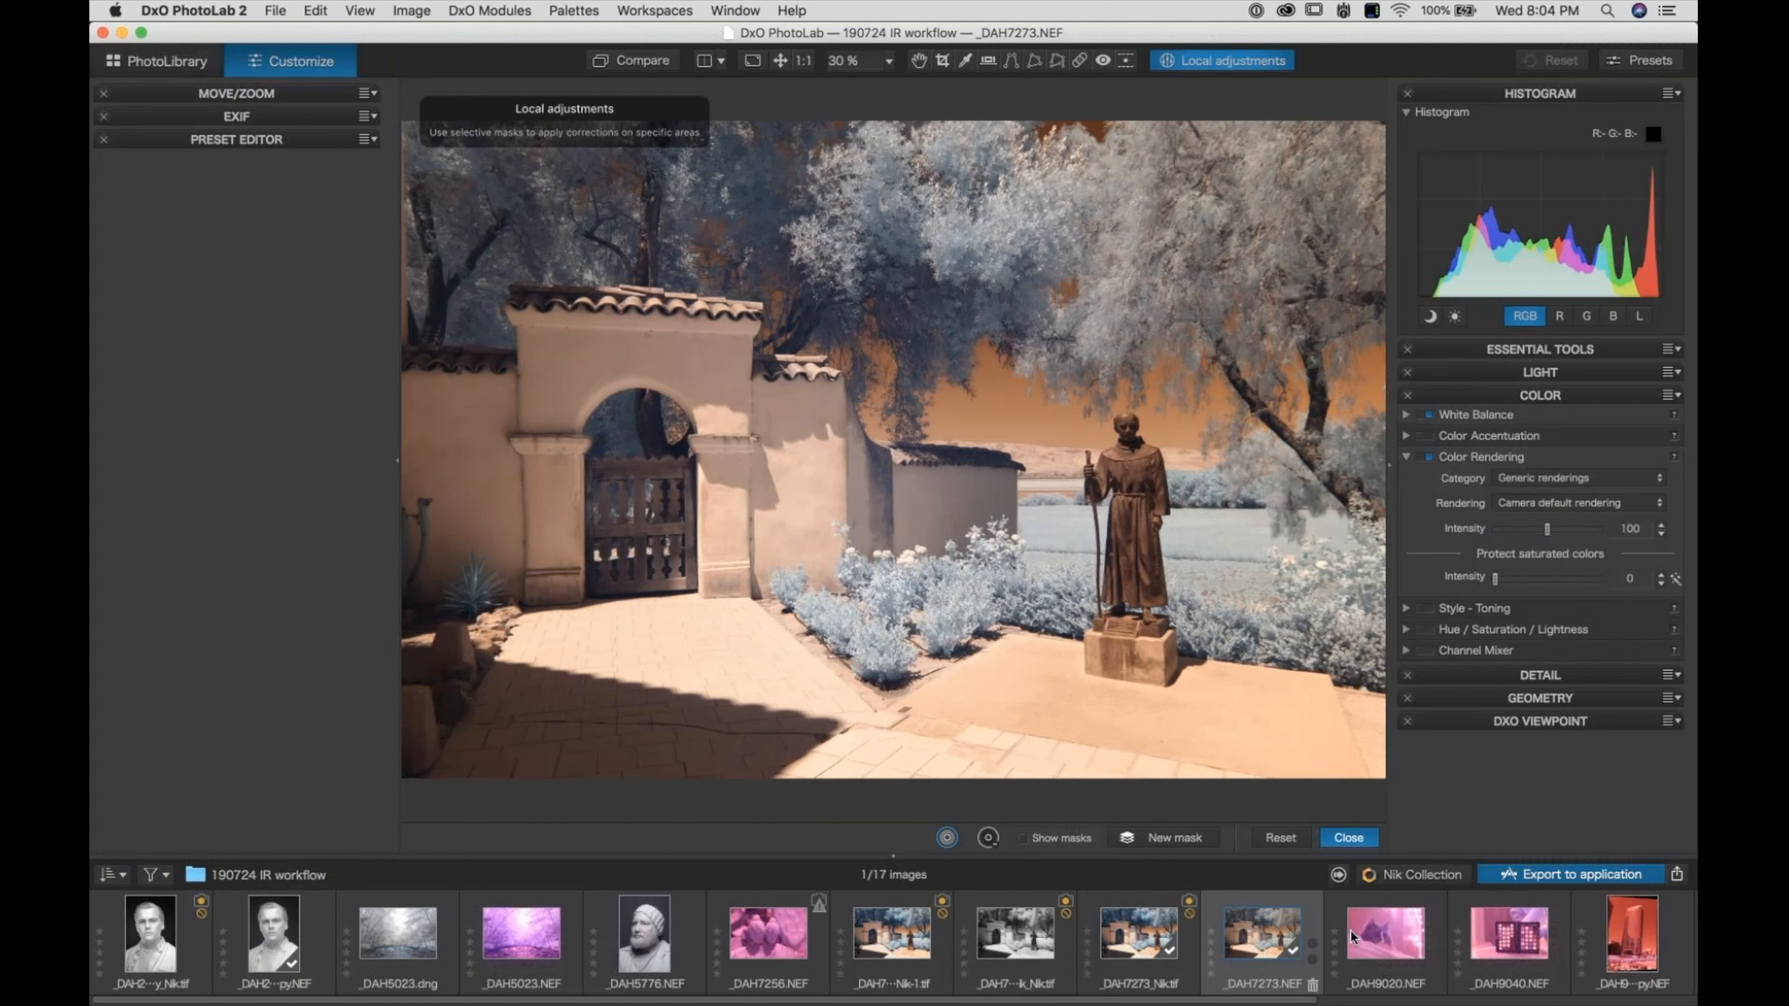
# Open the cat photo _DAH9020.NEF and set its Color Rendering category to DCP Profile
pyautogui.click(1373, 937)
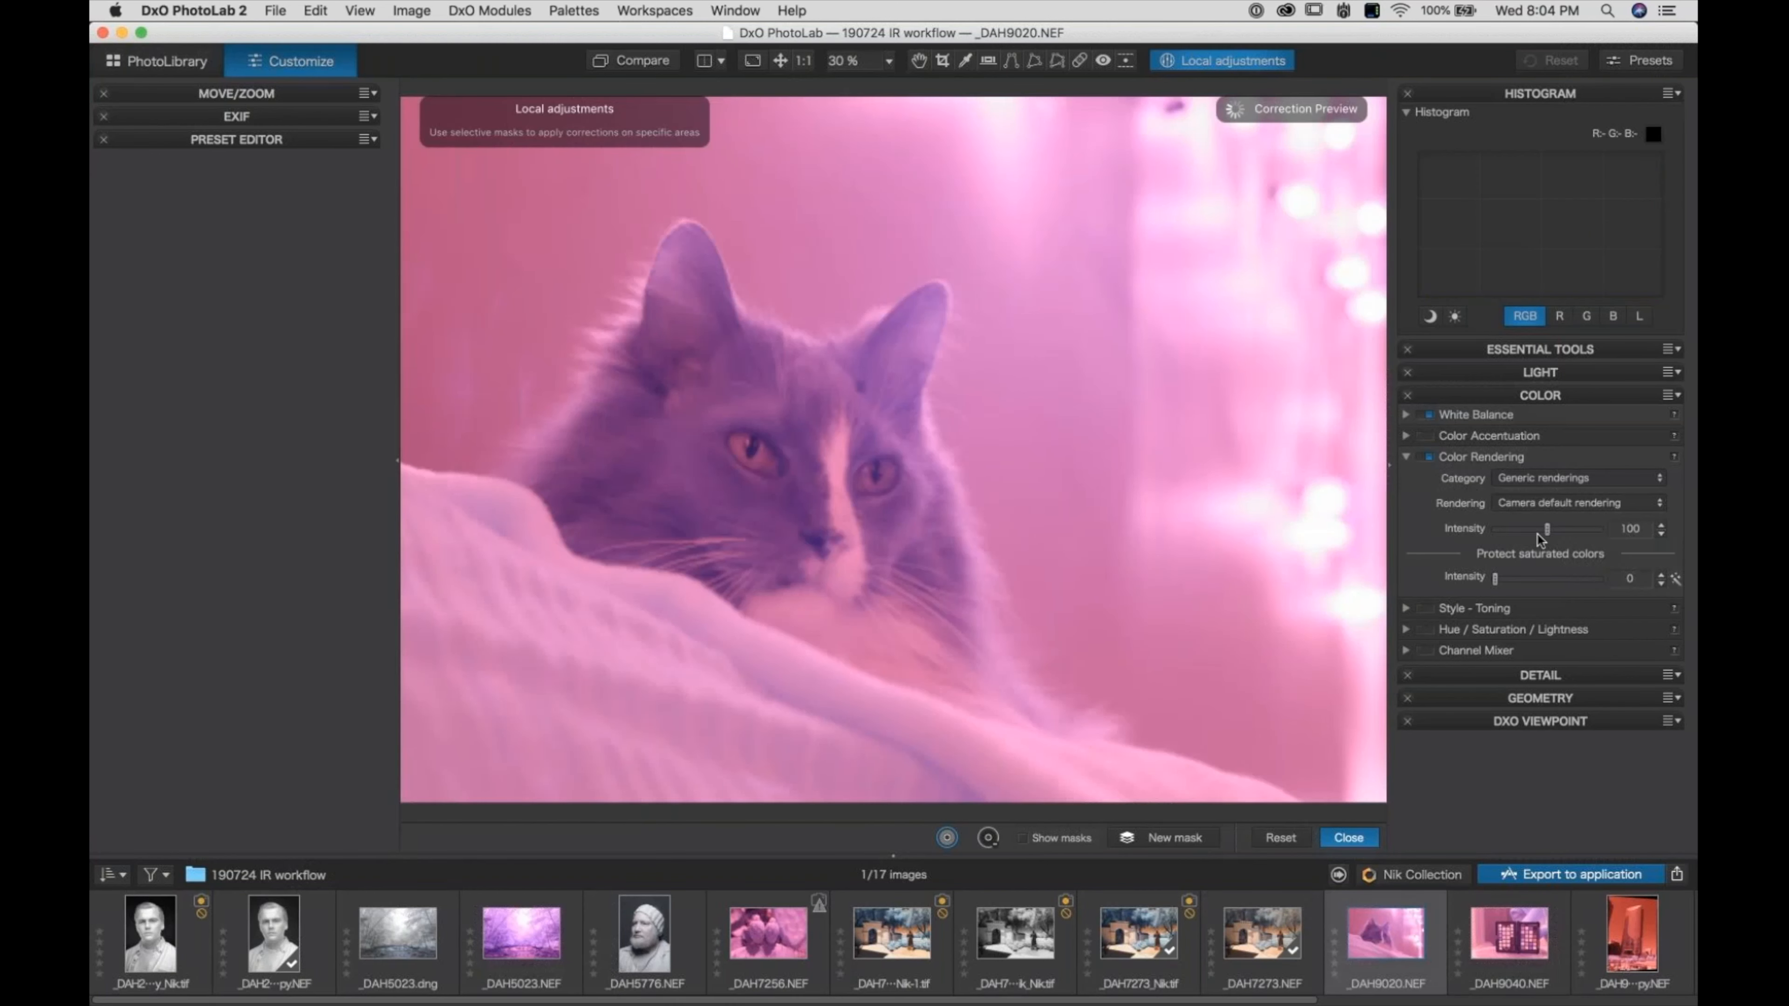
pyautogui.click(1613, 479)
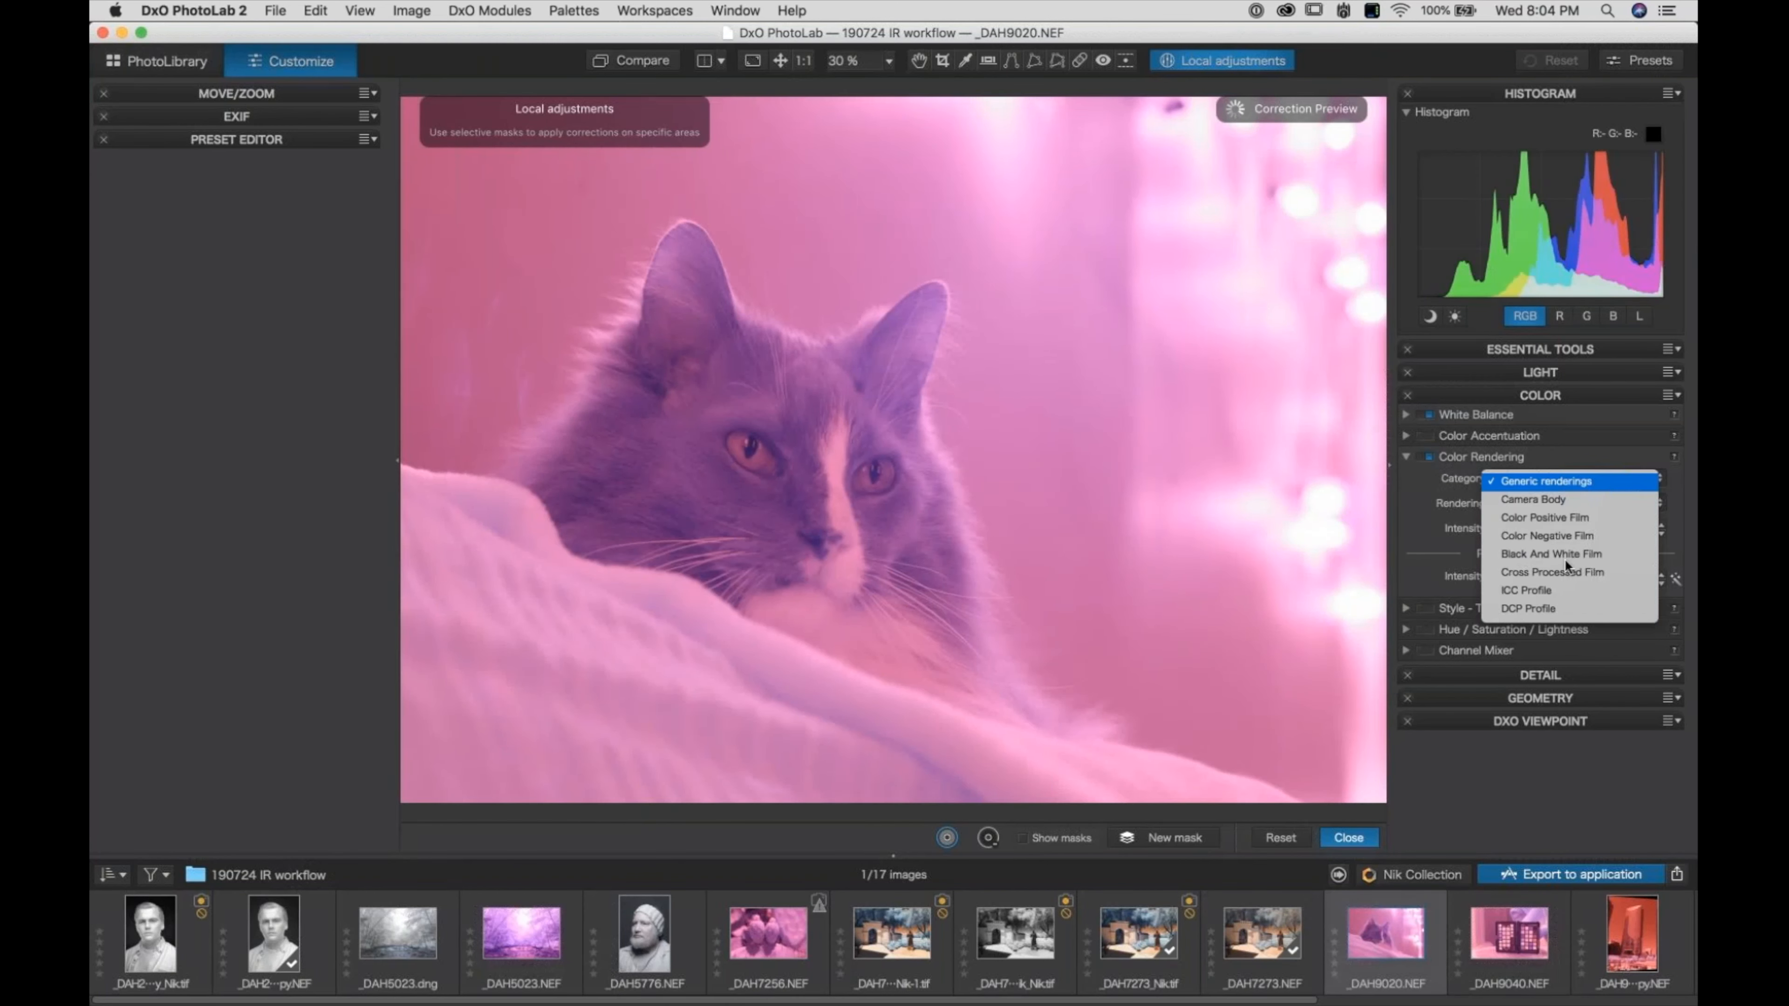
pyautogui.click(1529, 606)
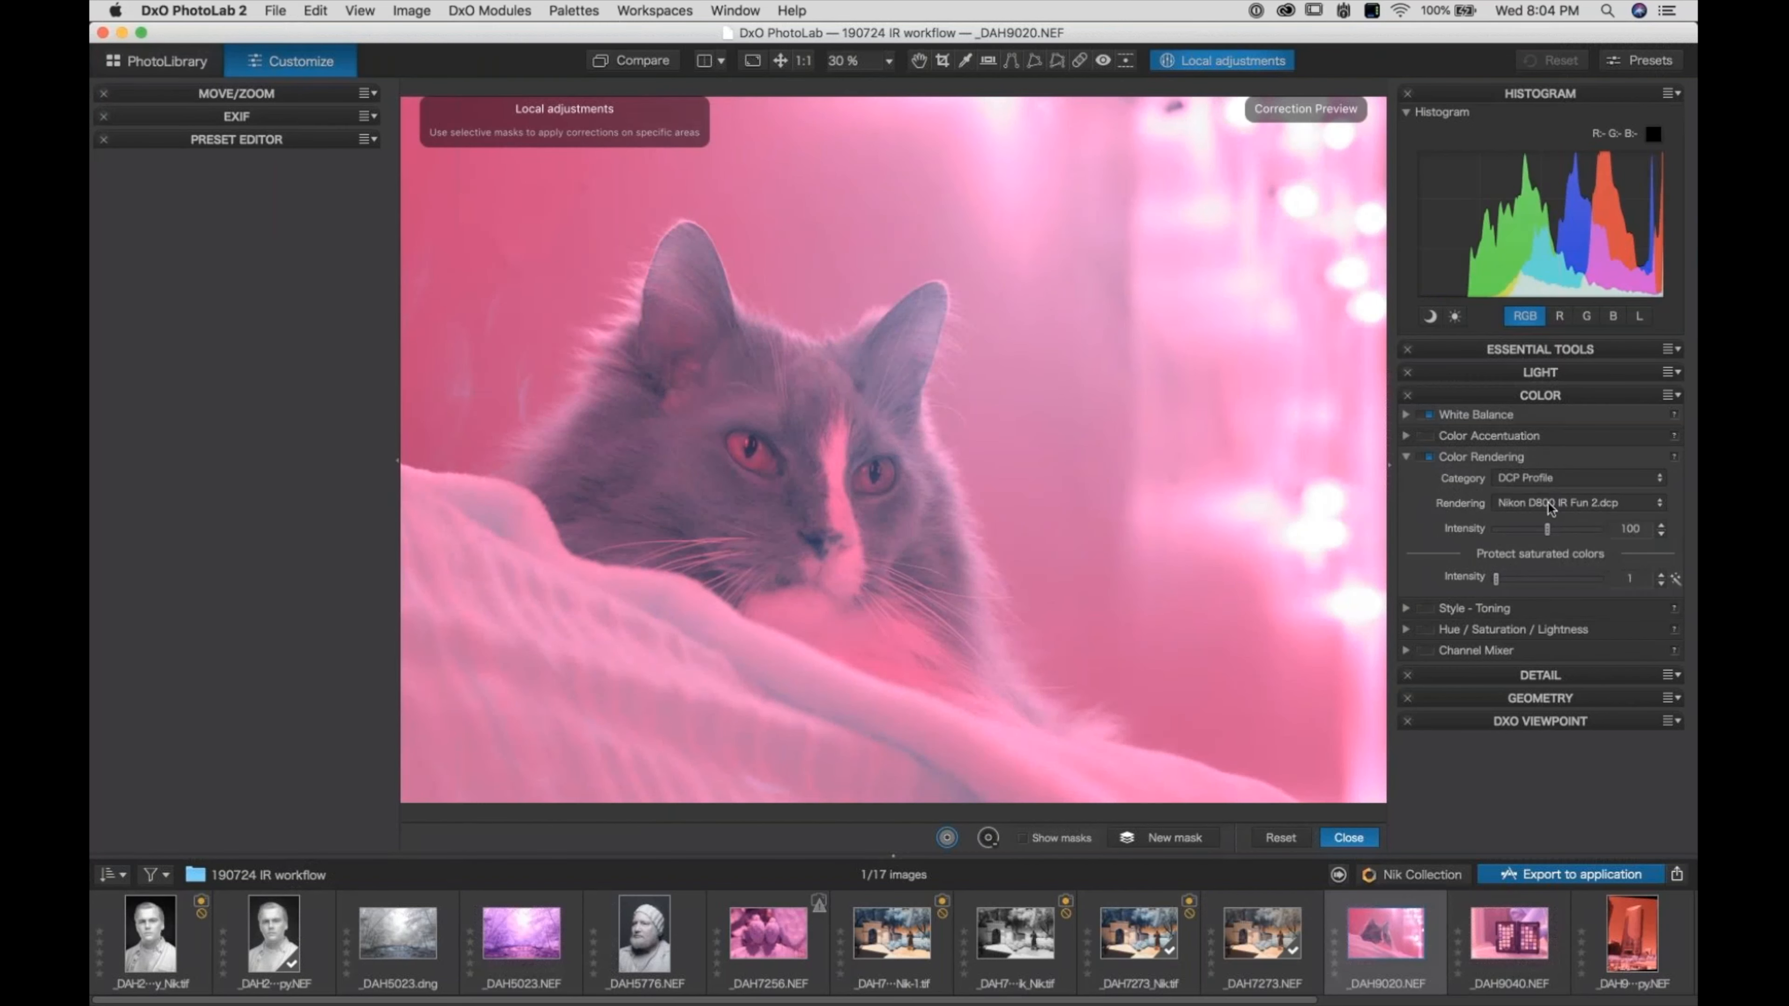
# Set the cat photo's DCP rendering to the D800 IR Fun.dcp profile
pyautogui.click(1557, 509)
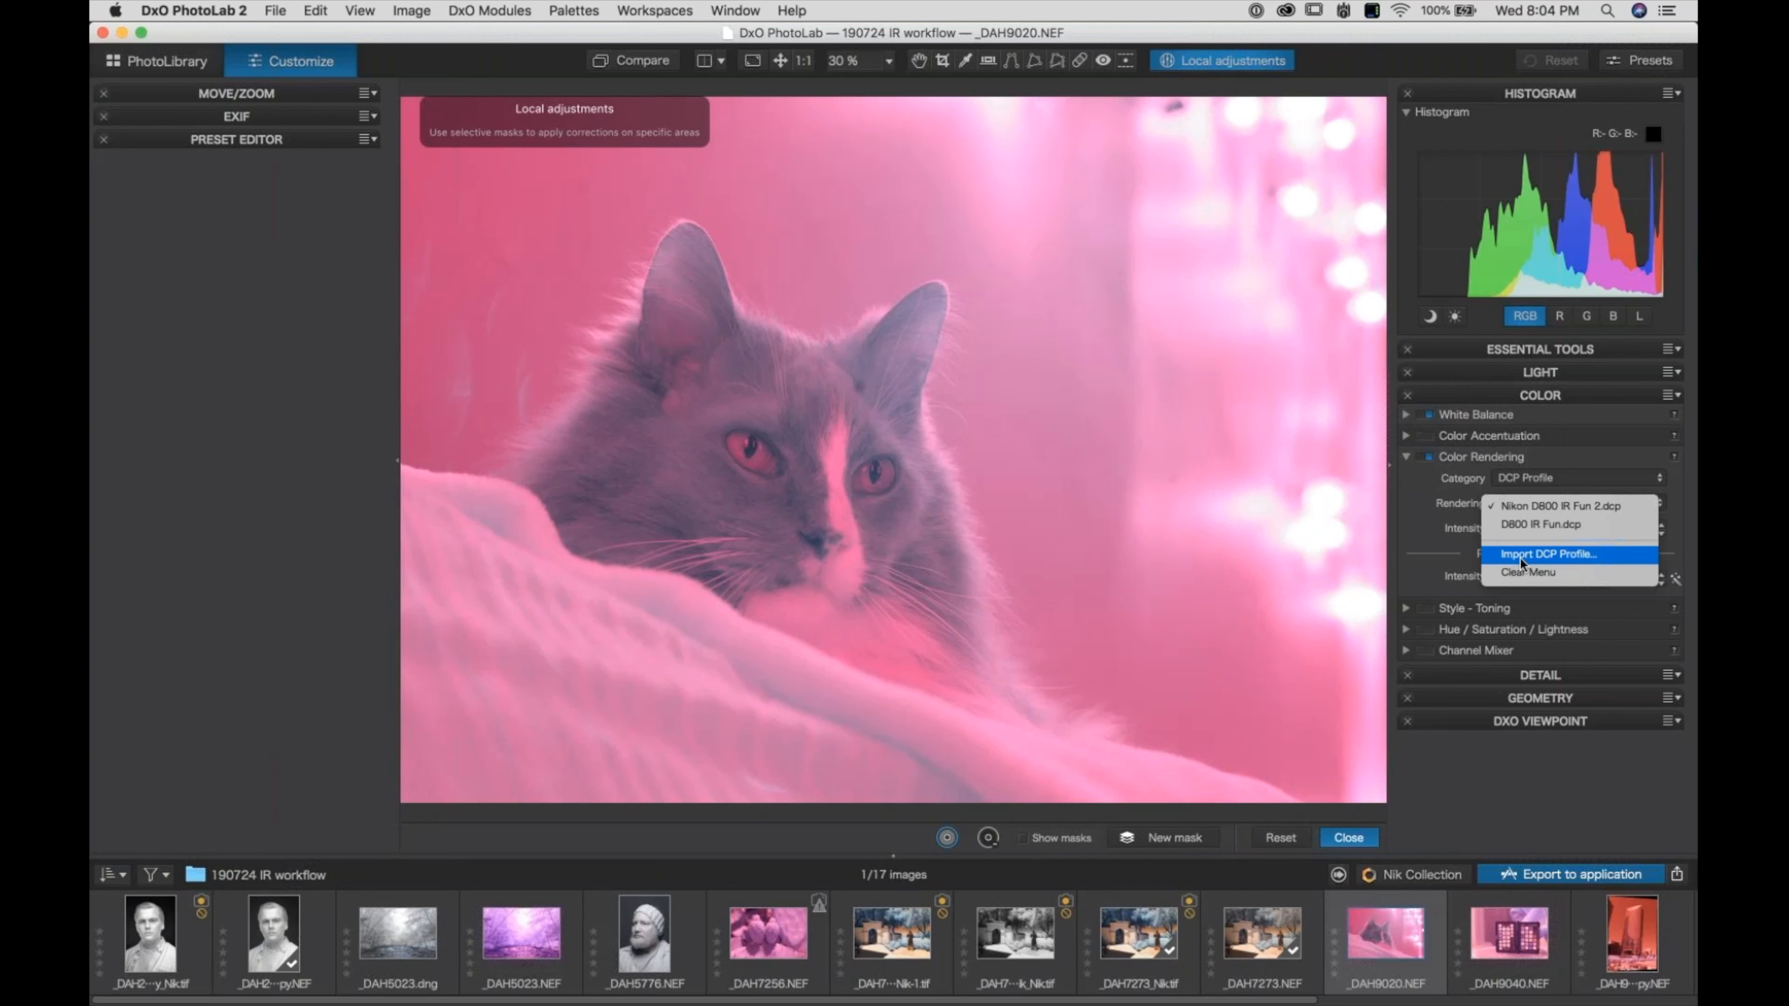
pyautogui.click(1430, 515)
pyautogui.click(1539, 504)
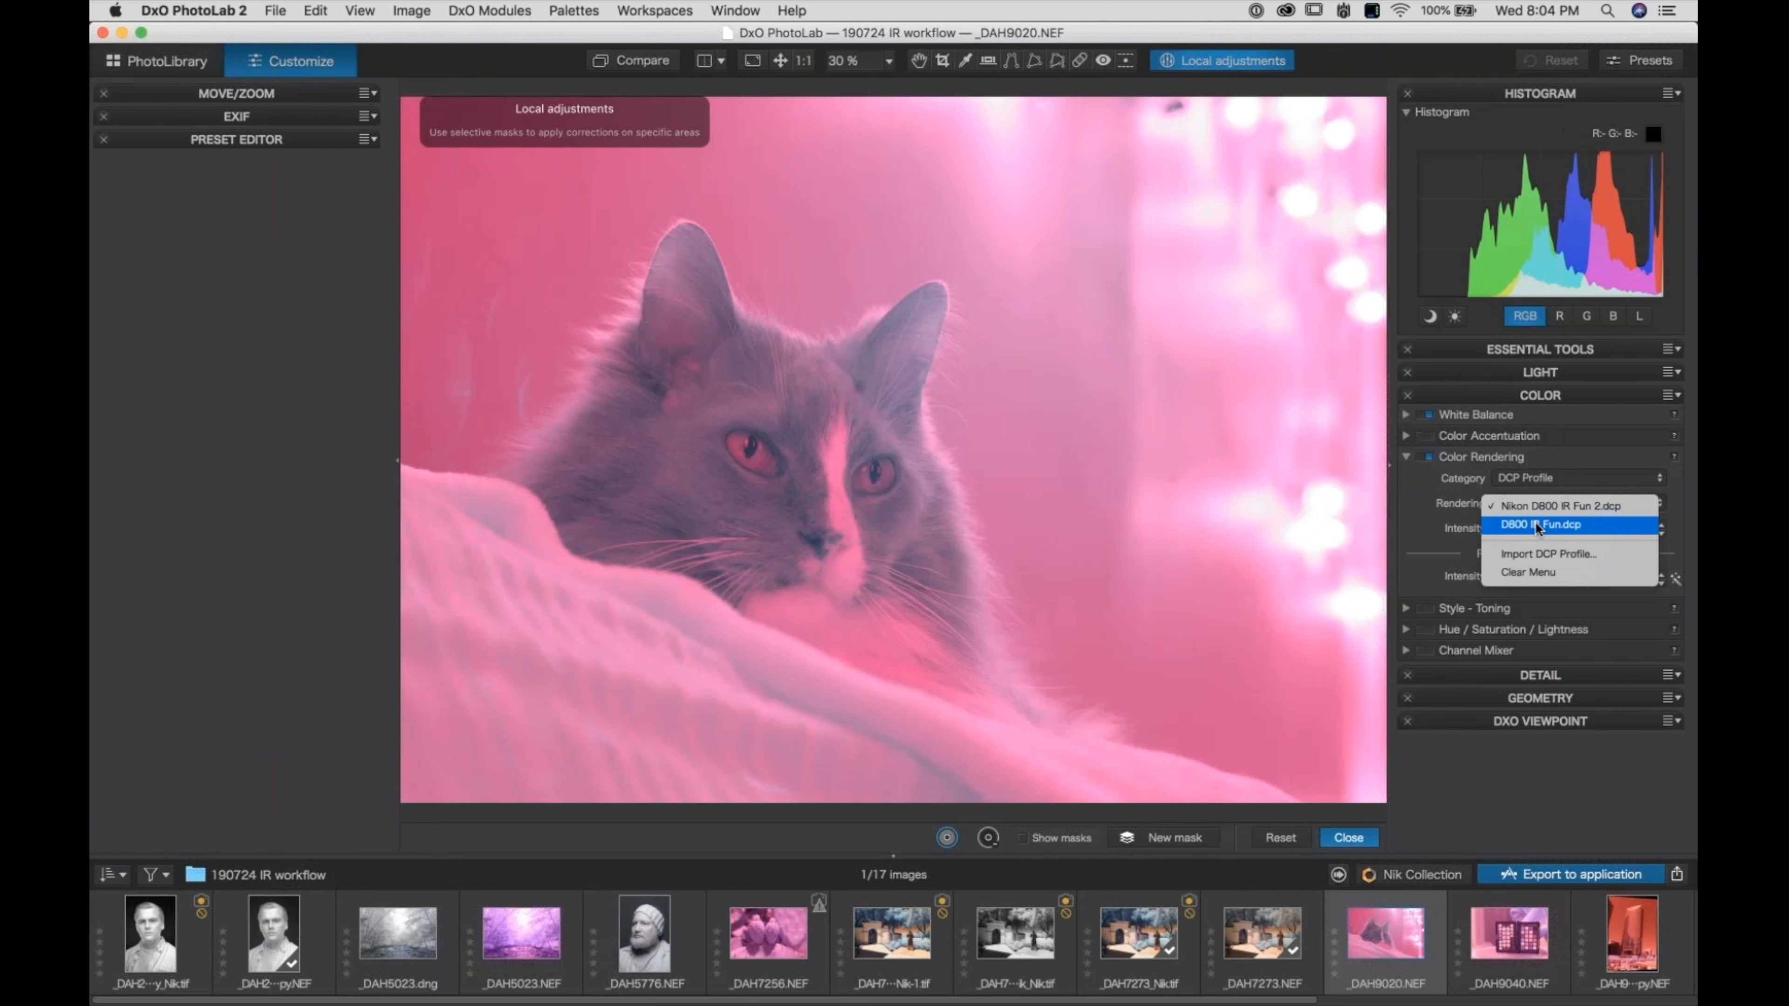
pyautogui.click(1534, 521)
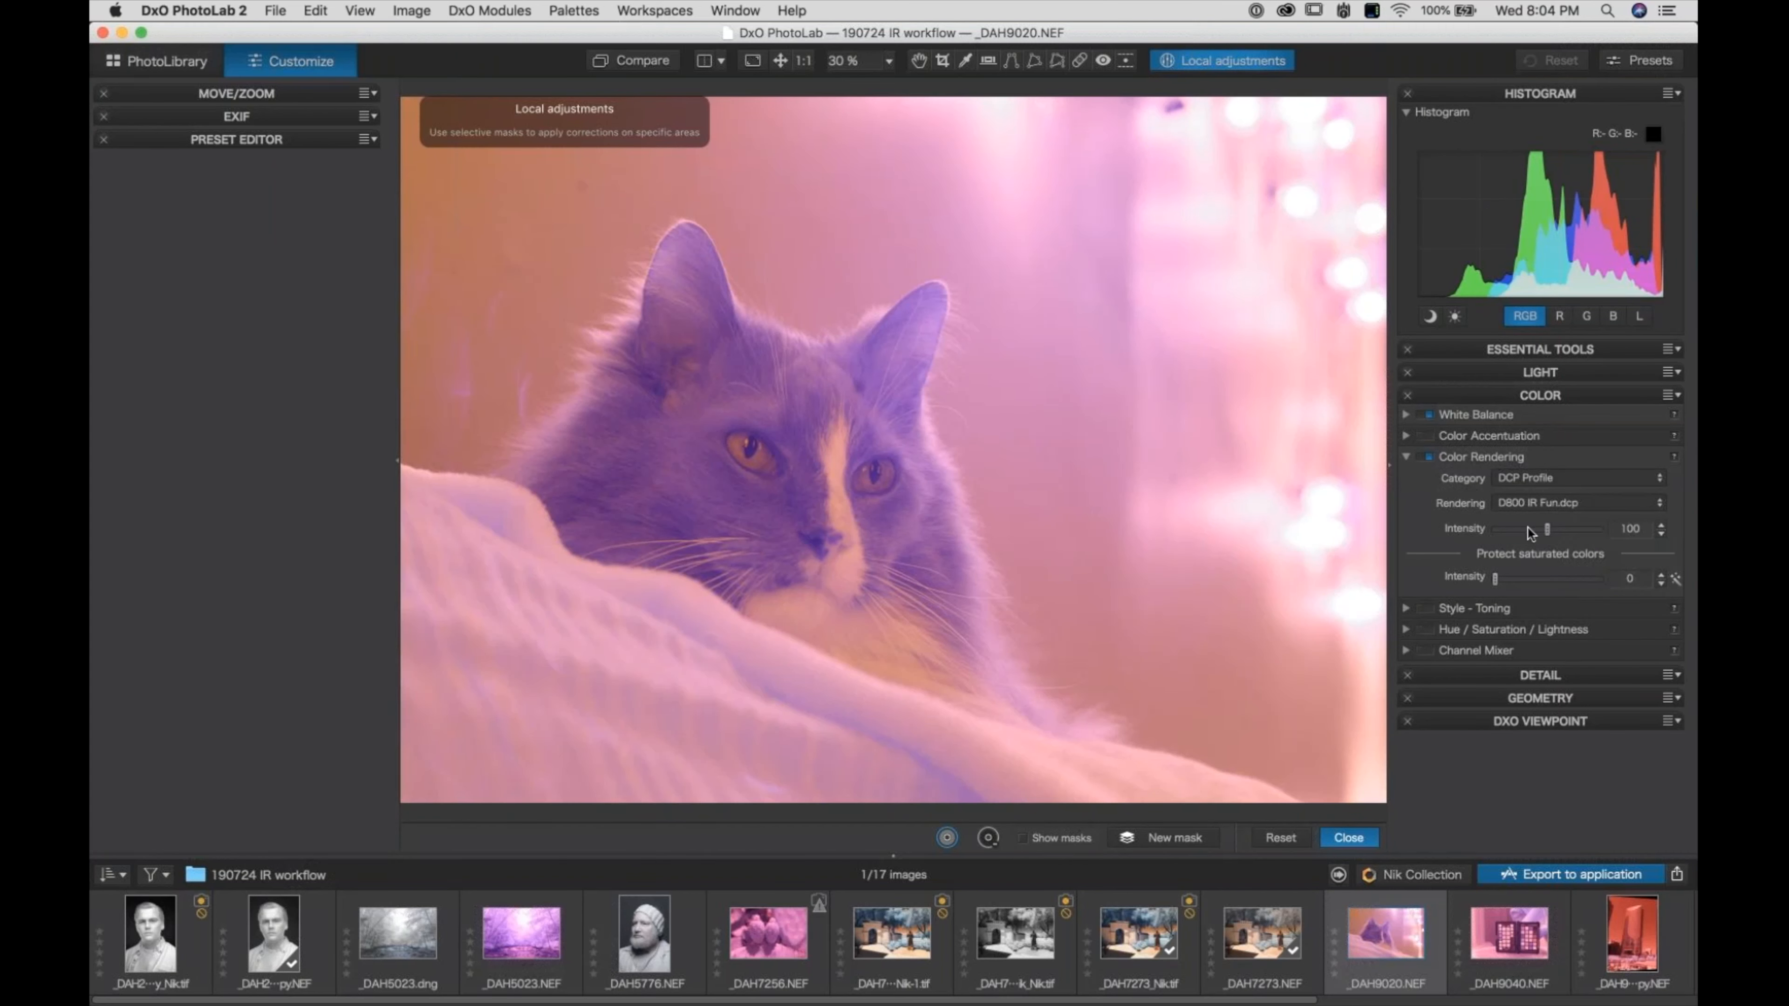
pyautogui.click(1513, 505)
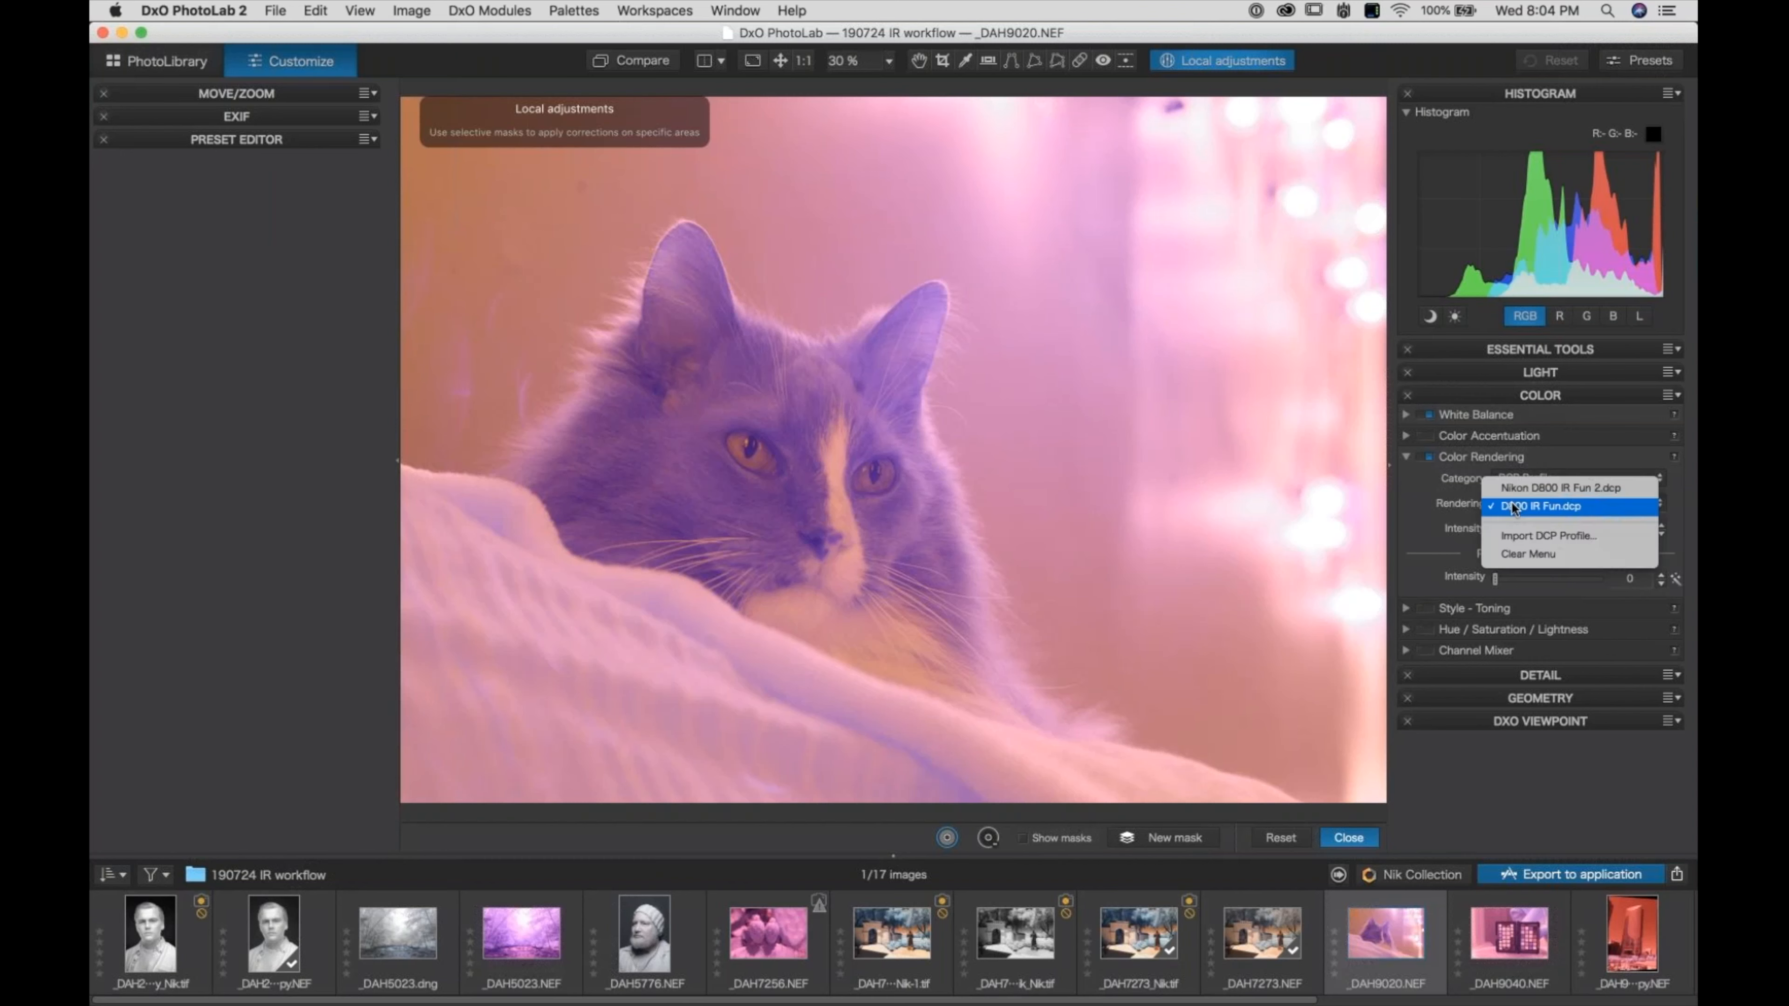
pyautogui.click(1514, 506)
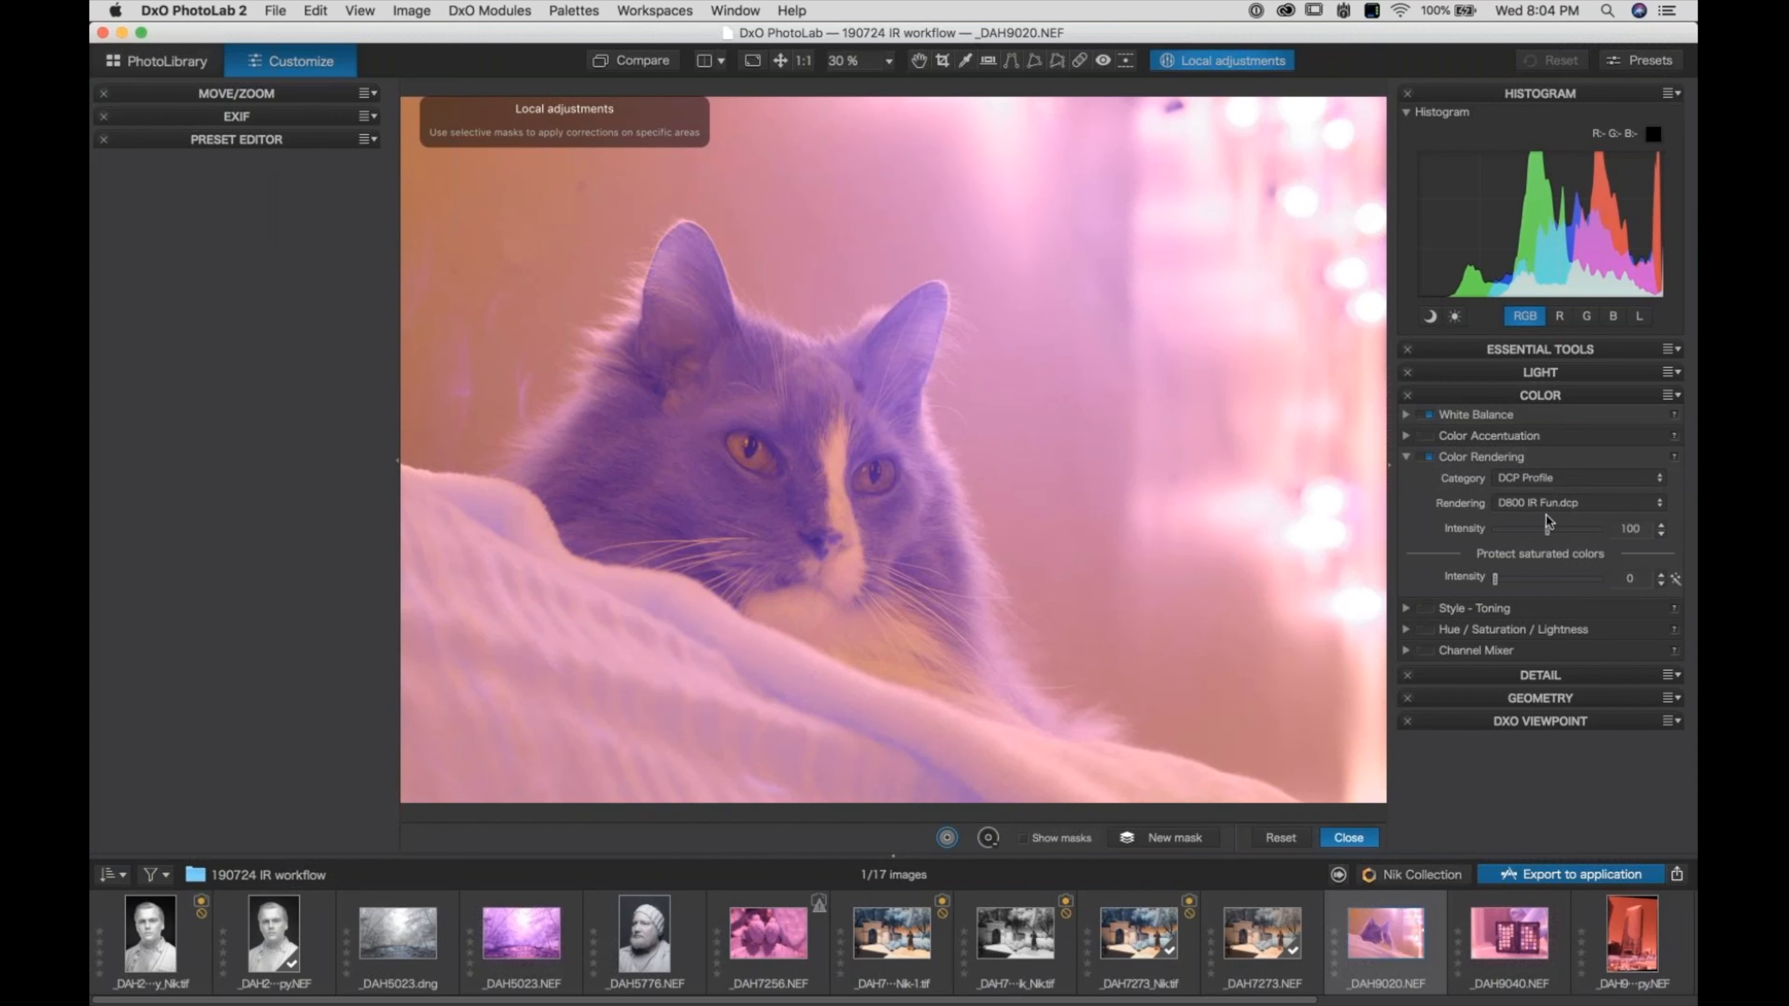
# Compare the cat photo under Generic renderings, and return it to the DCP Profile category with D800 IR Fun.dcp
pyautogui.click(1536, 483)
pyautogui.click(1543, 353)
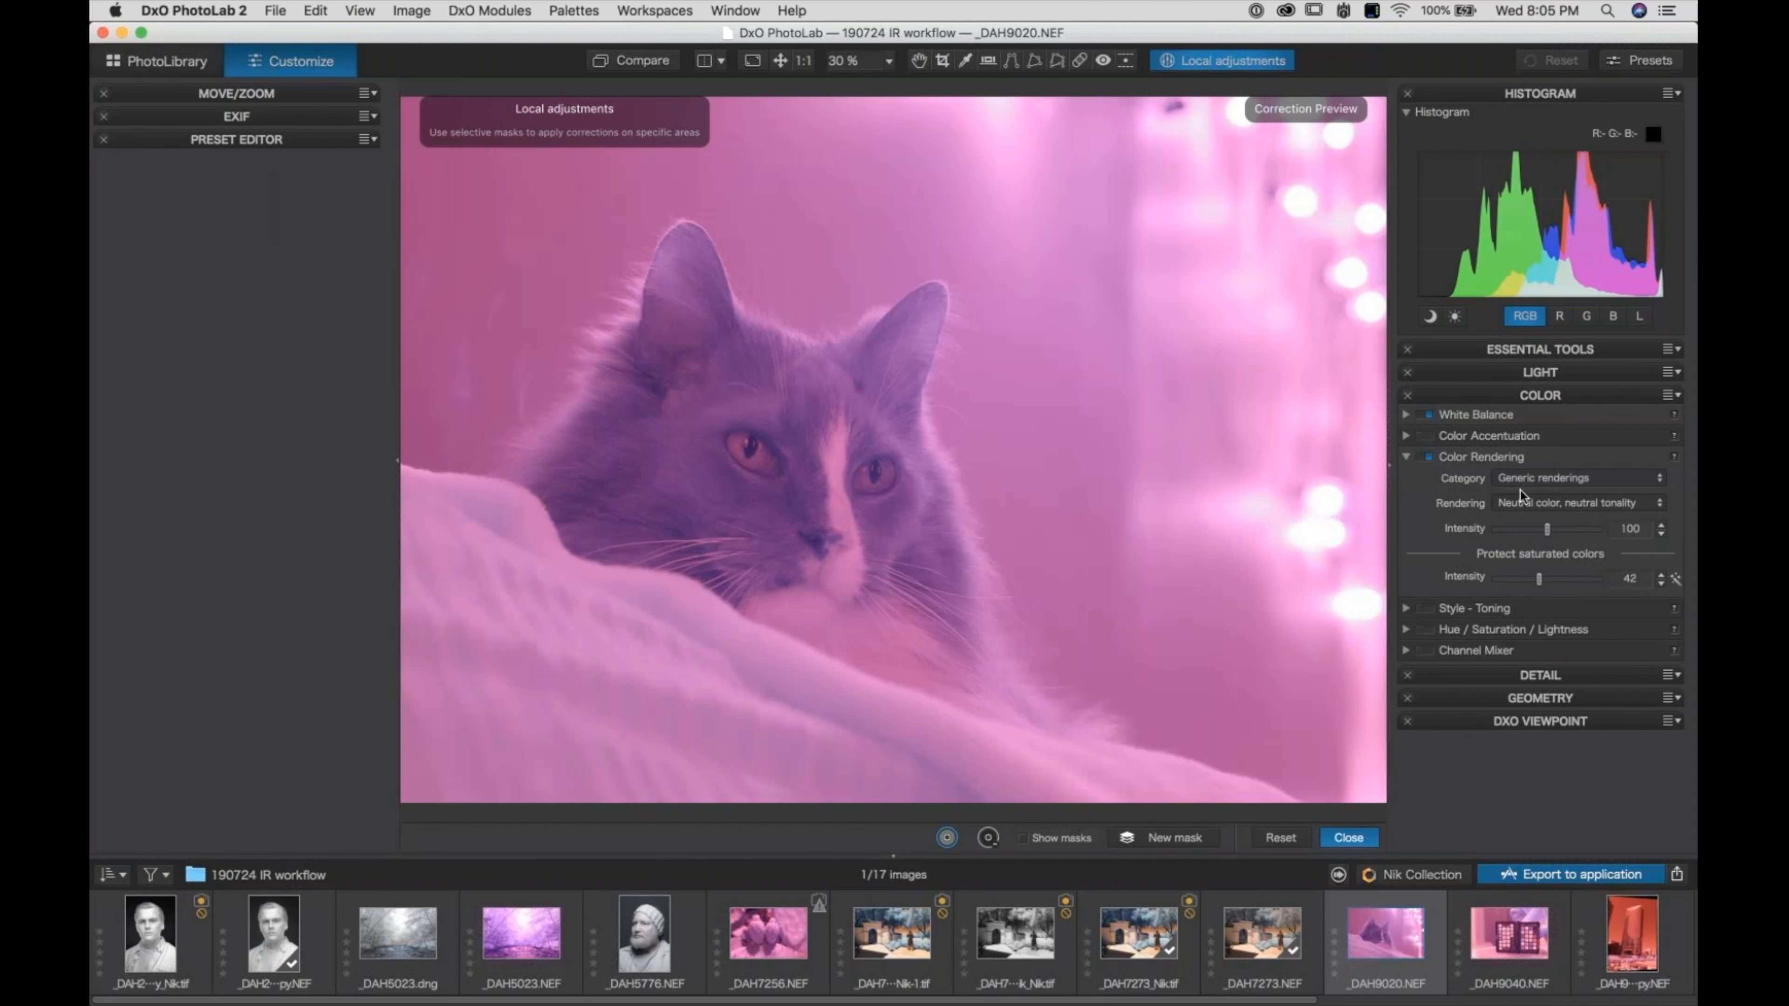
pyautogui.click(1524, 482)
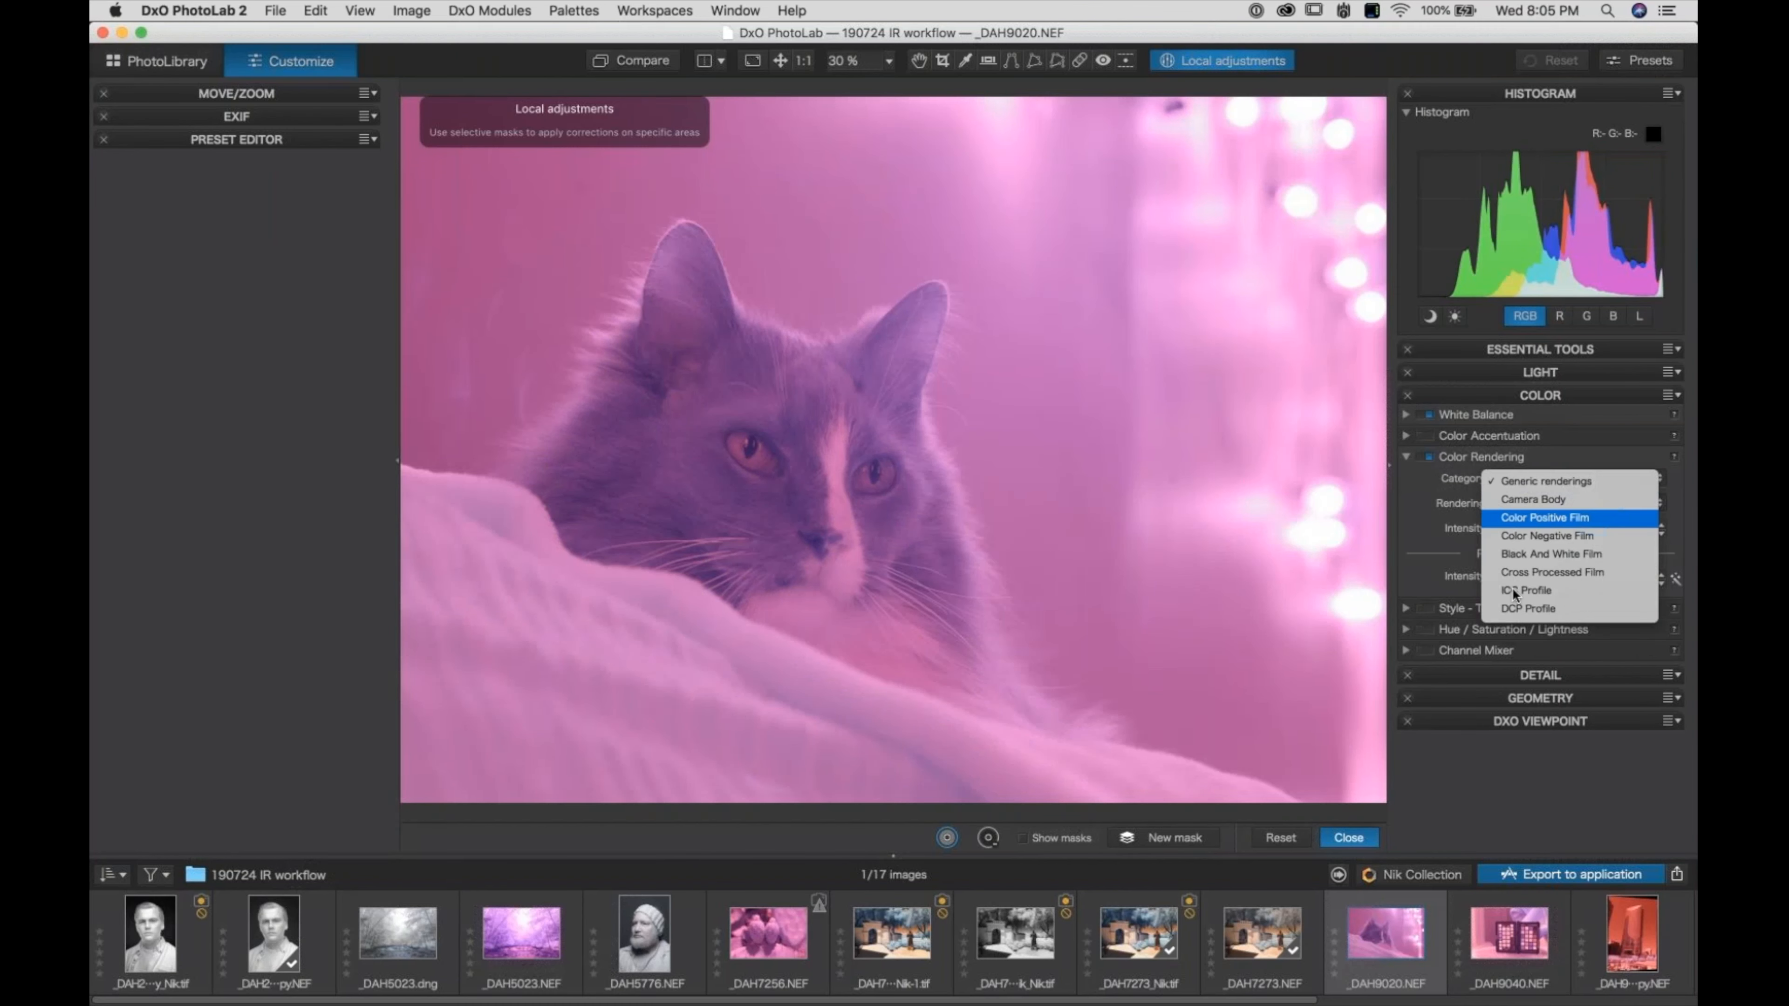
pyautogui.click(1512, 614)
pyautogui.click(1514, 508)
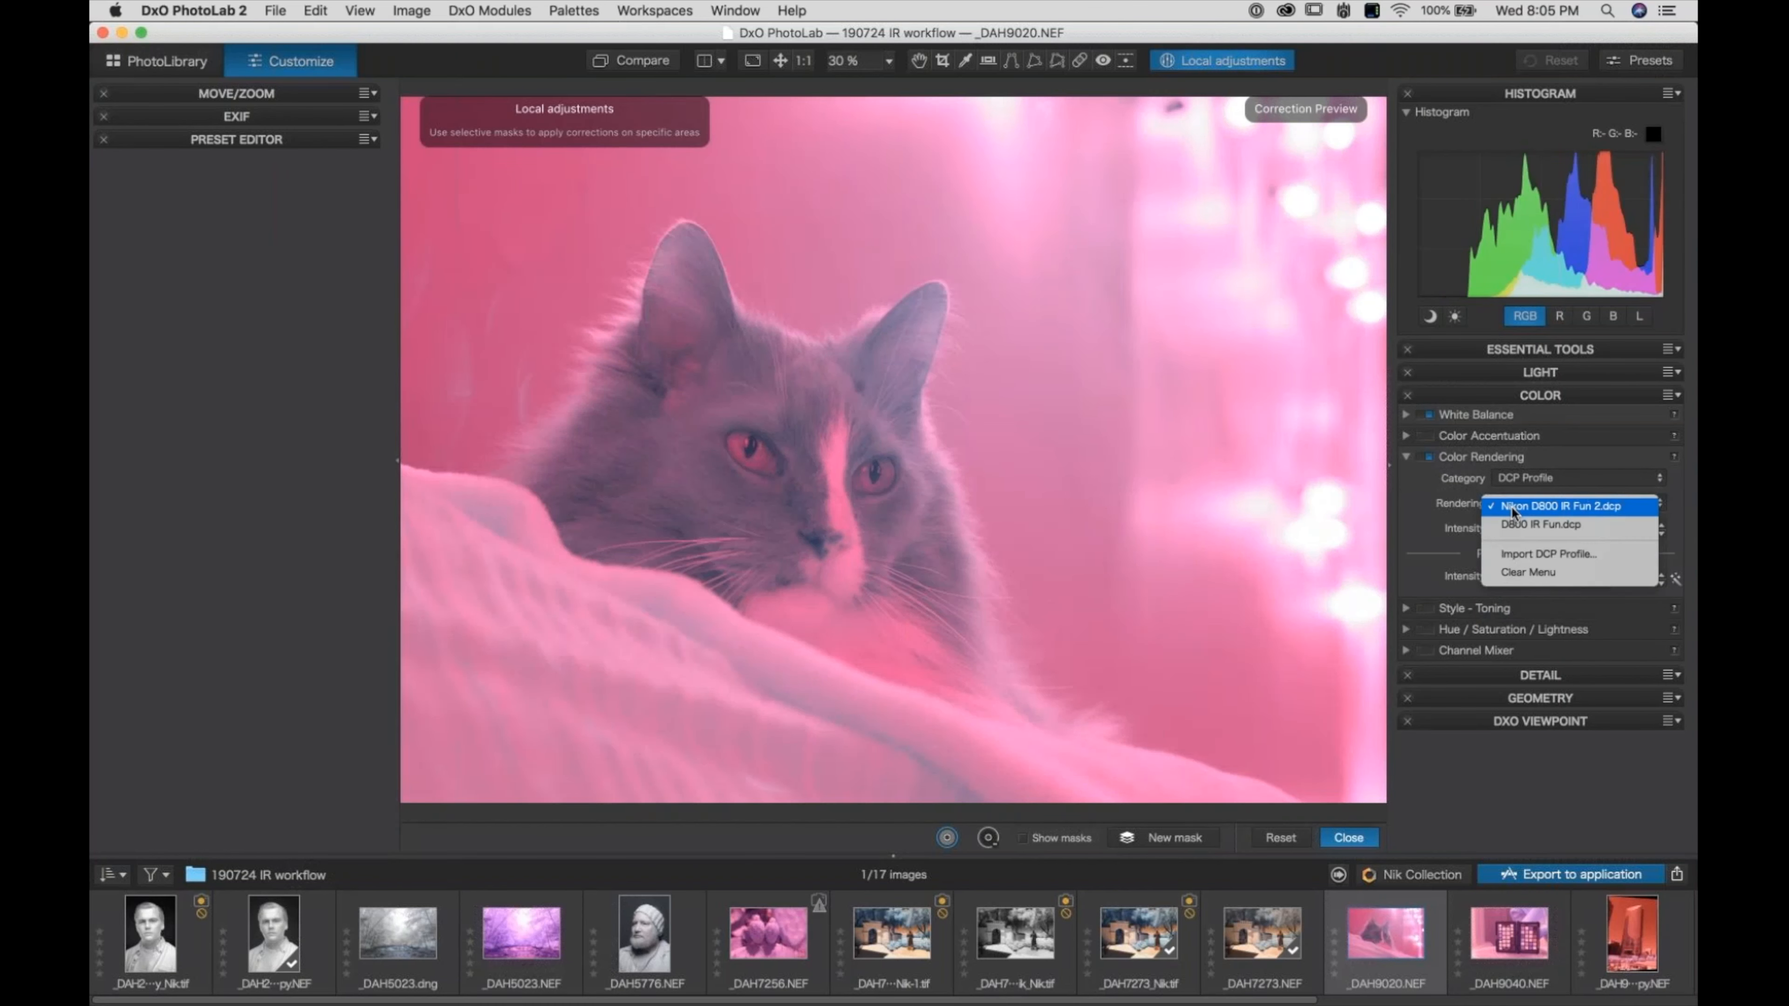
pyautogui.click(1506, 526)
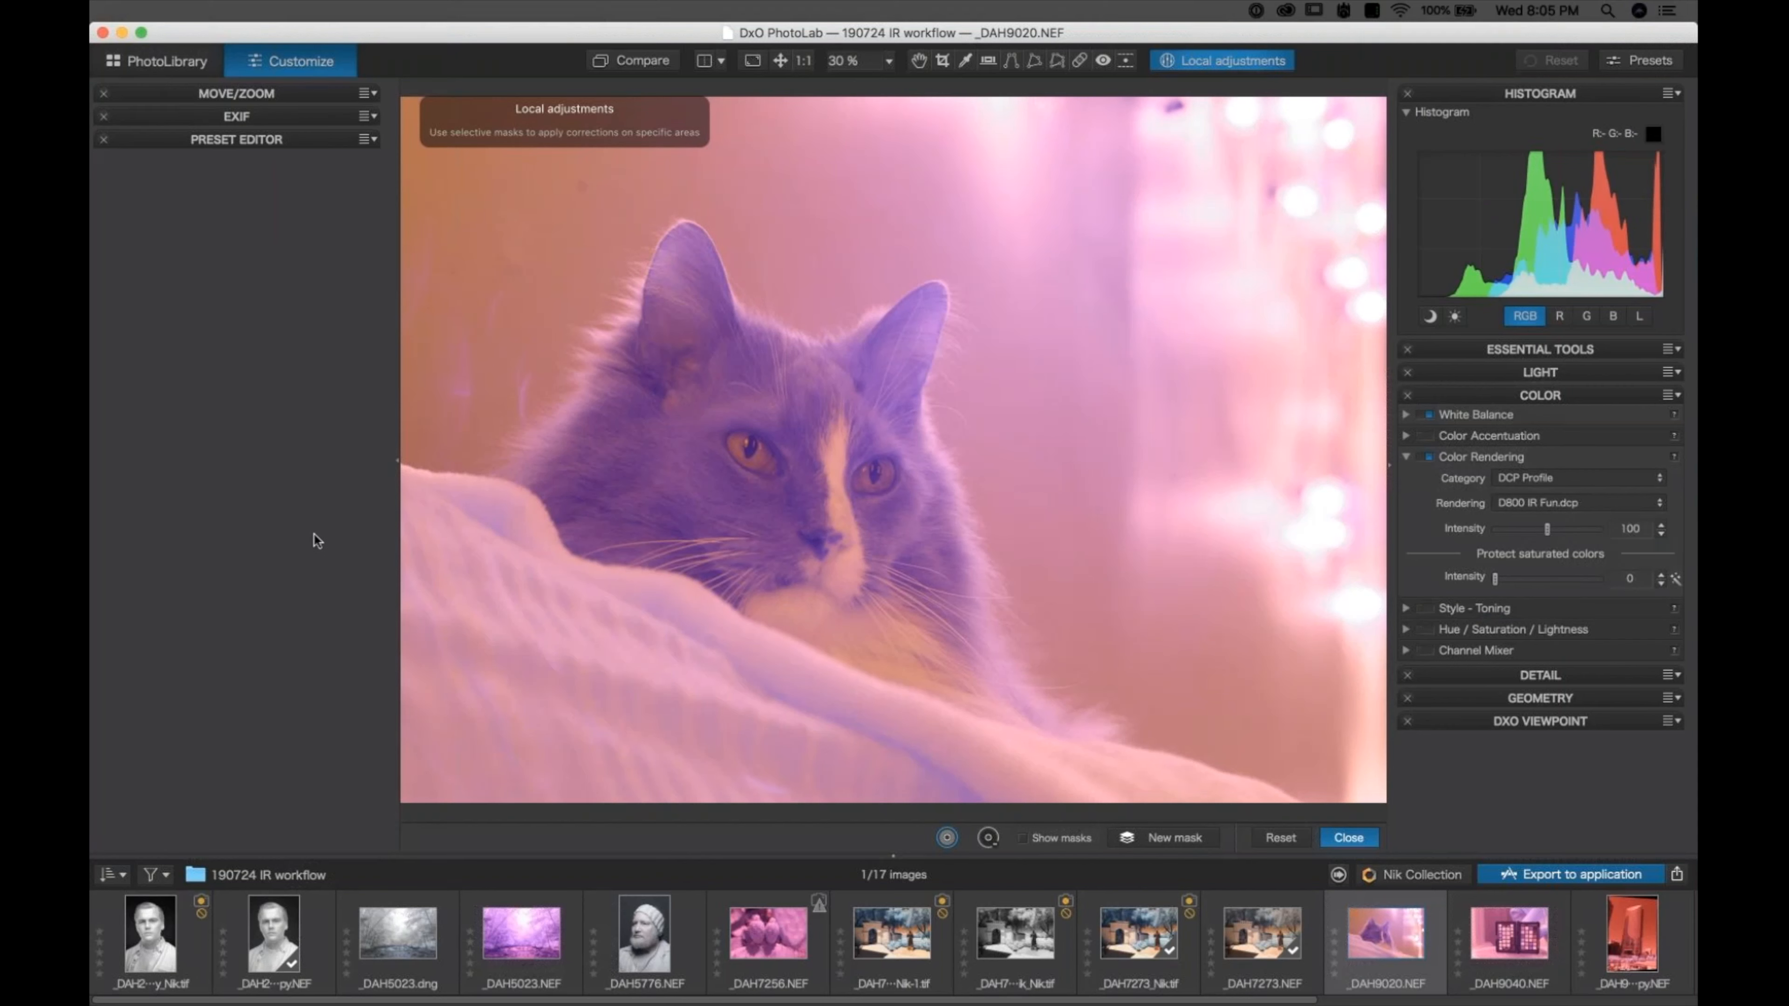
# Return to DxO PhotoLab and open the local adjustments tool selector over the cat's forehead
pyautogui.press('super+Tab')
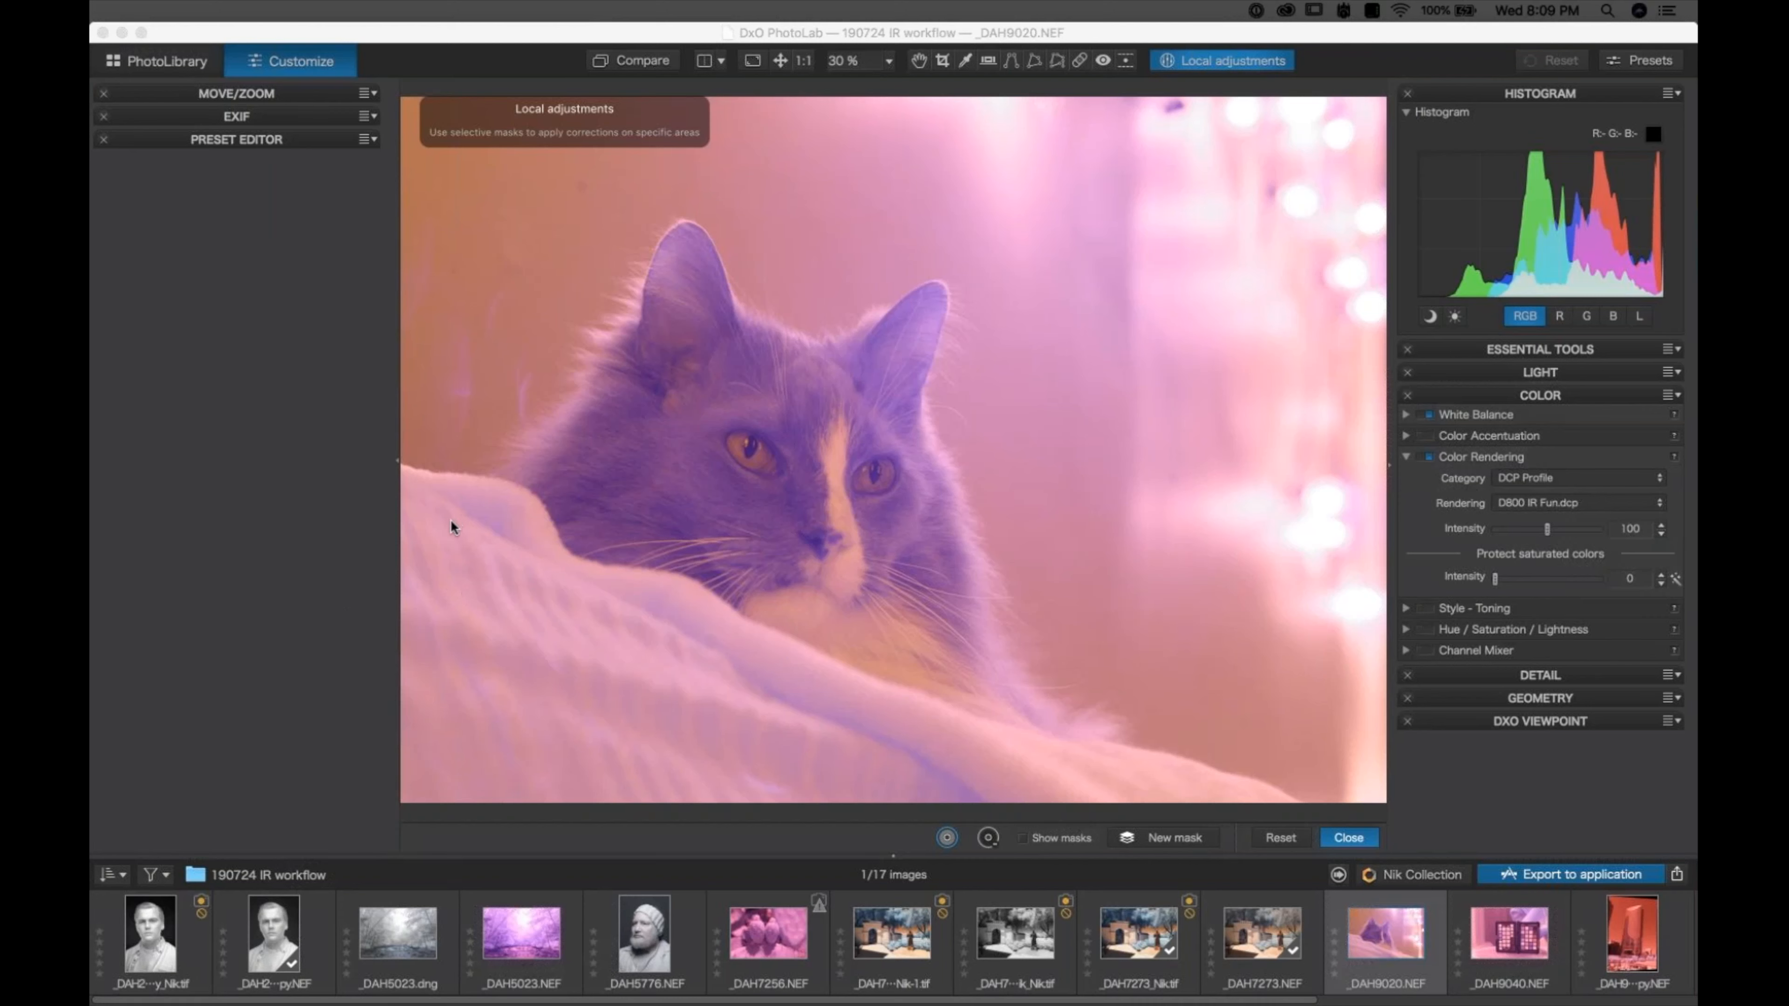
pyautogui.click(1197, 669)
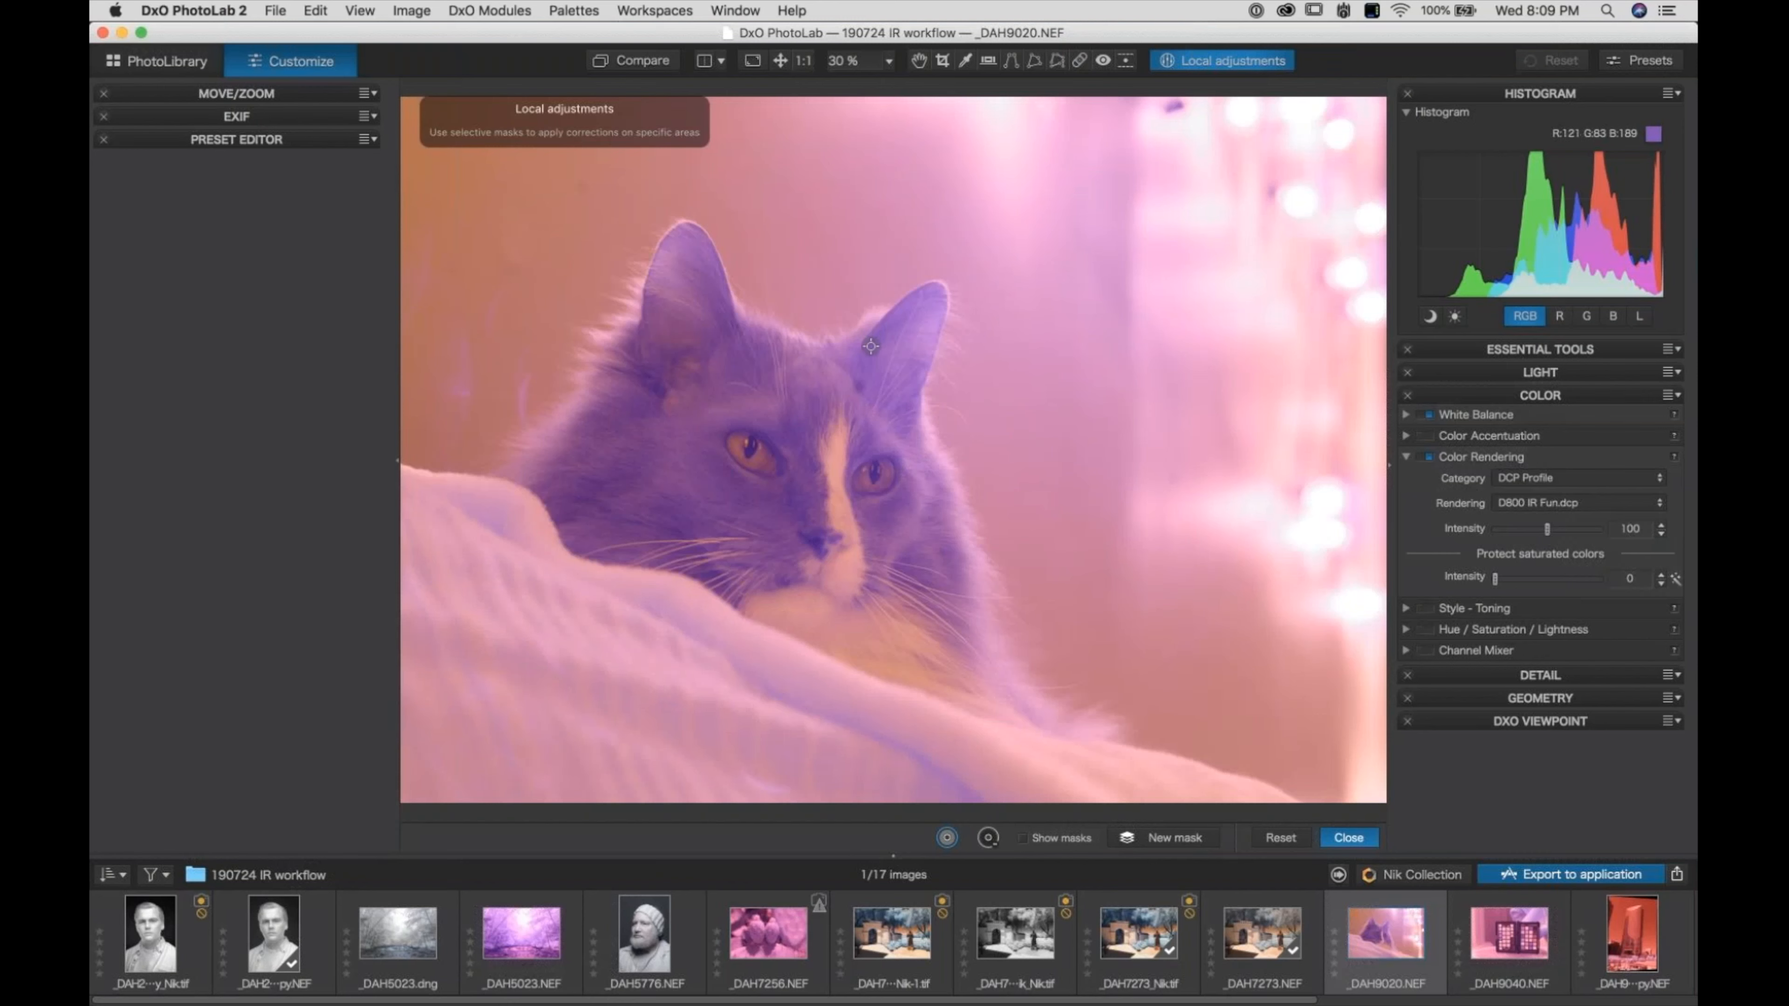
pyautogui.rightClick(824, 379)
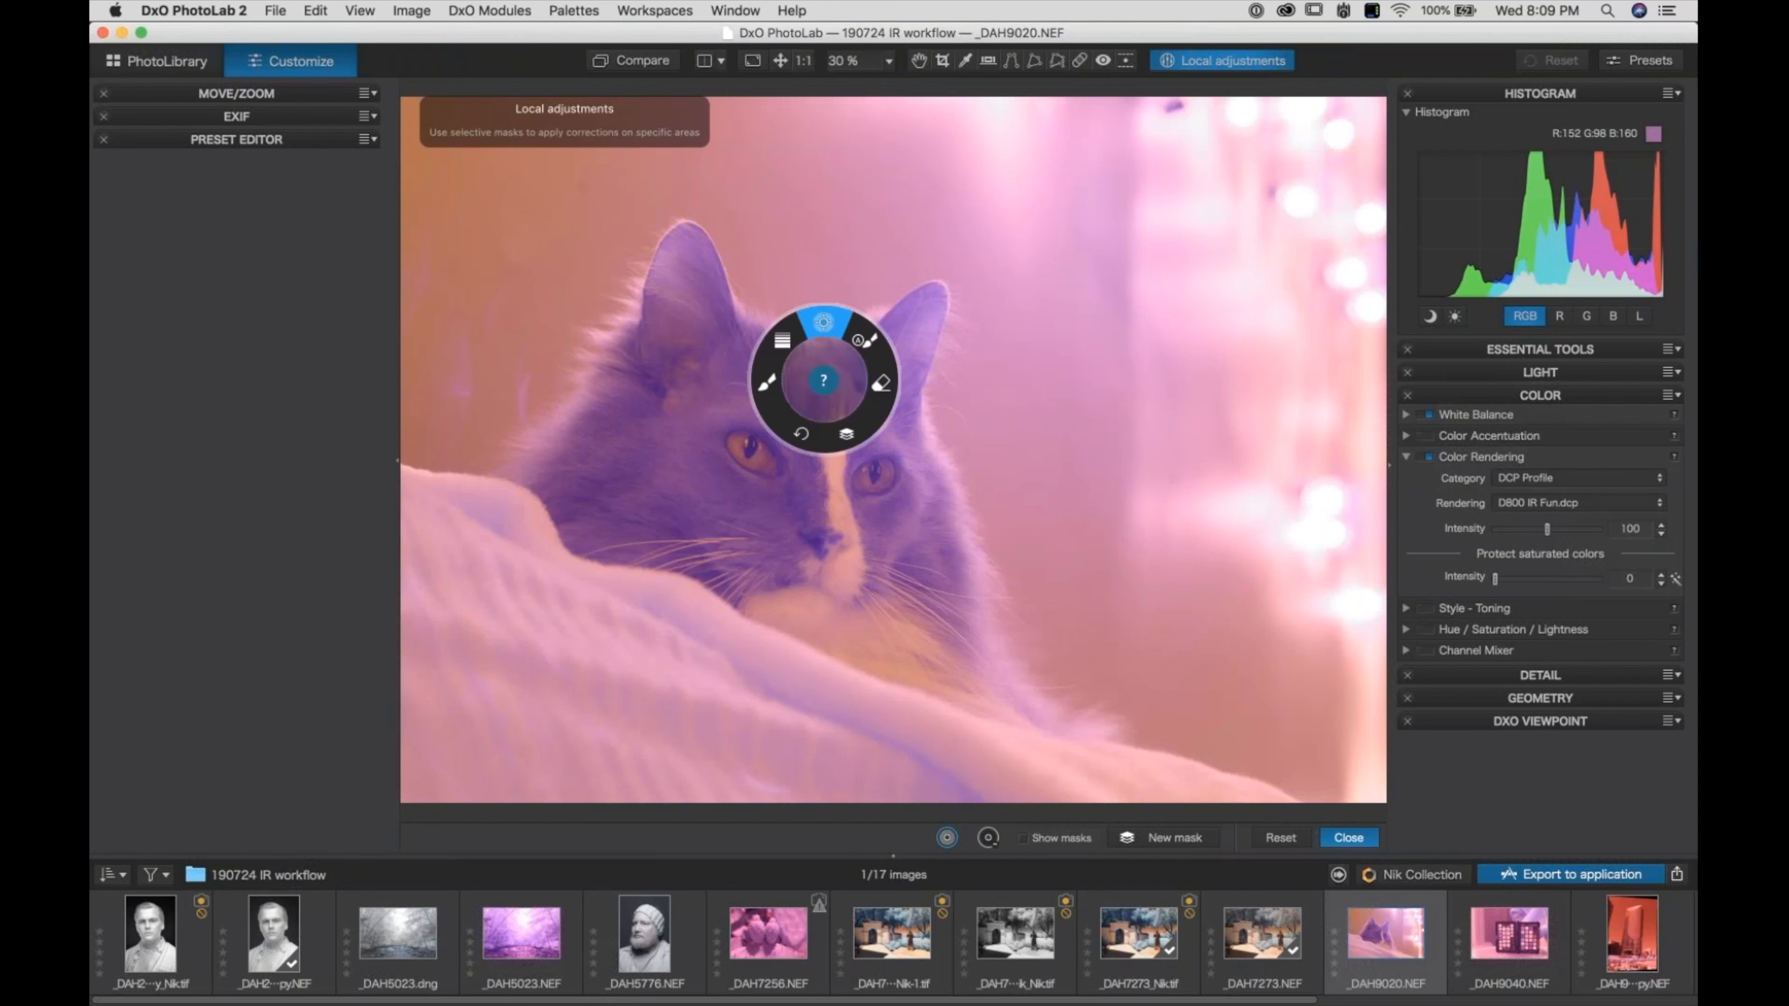